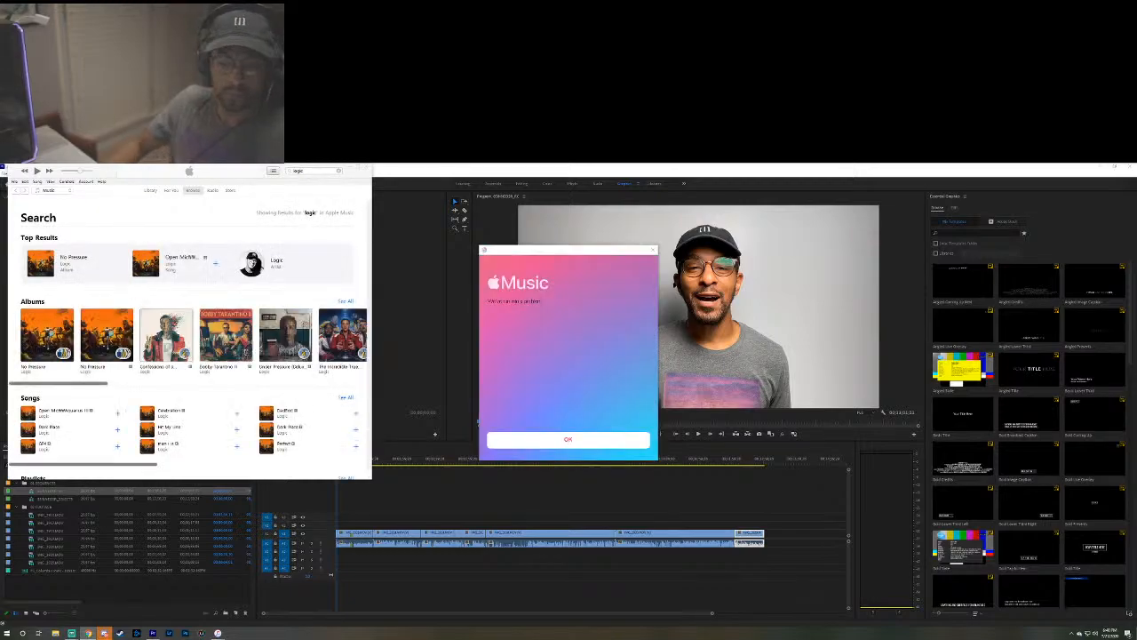
# Dismiss and close the Apple Music message window.
pyautogui.click(540, 437)
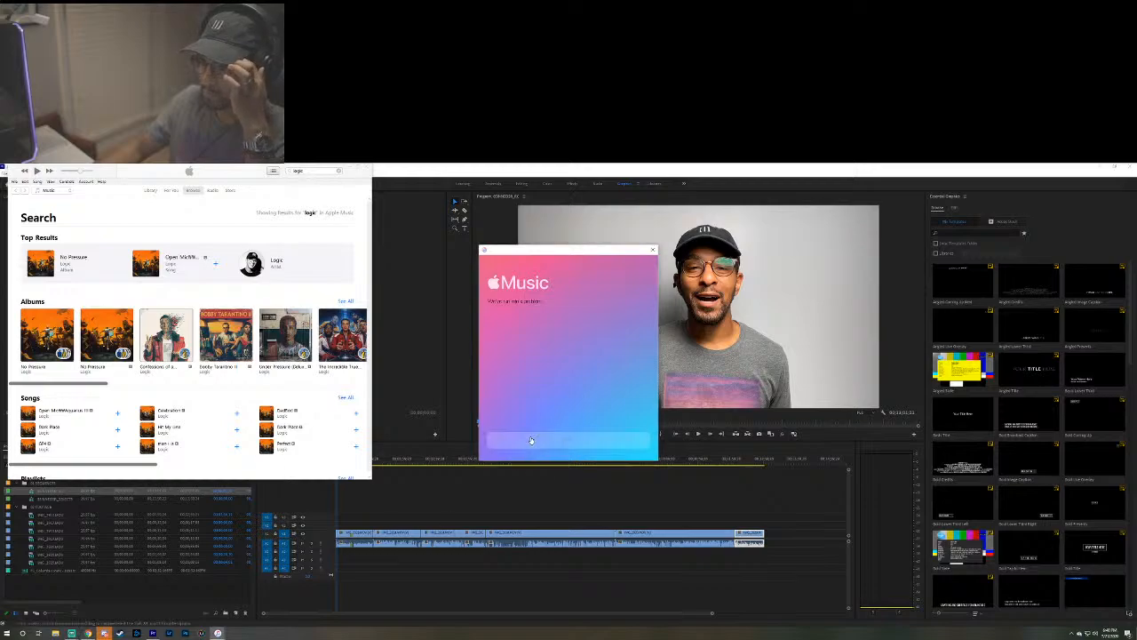
pyautogui.click(540, 437)
pyautogui.click(653, 249)
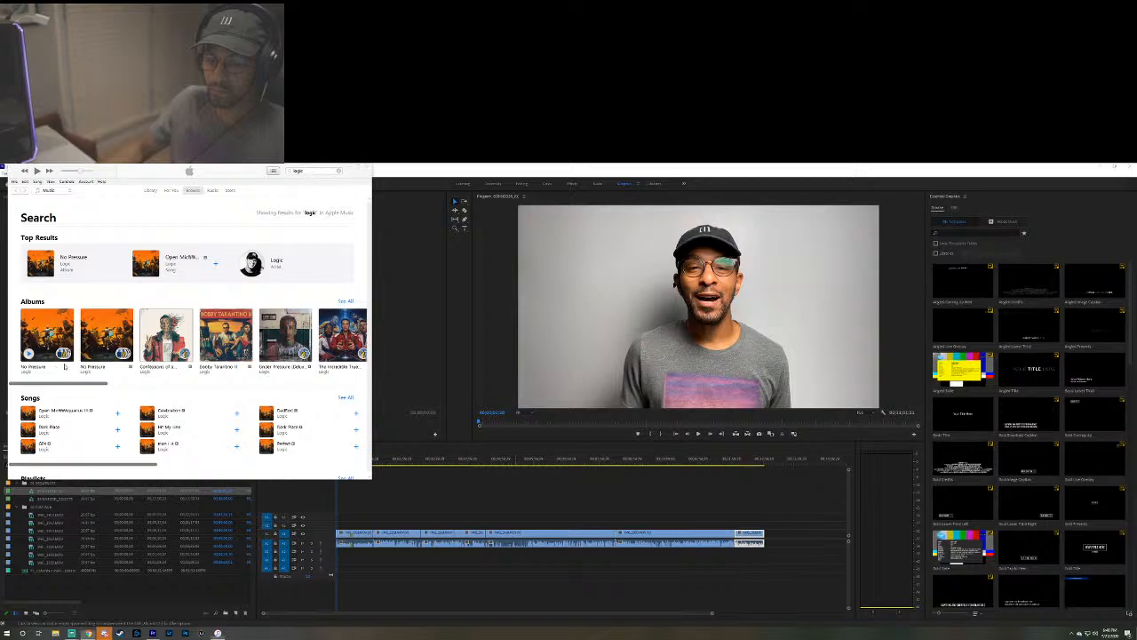
# Open Logic's album No Pressure from the search results and play its first song, No Pressure (Intro).
pyautogui.click(52, 367)
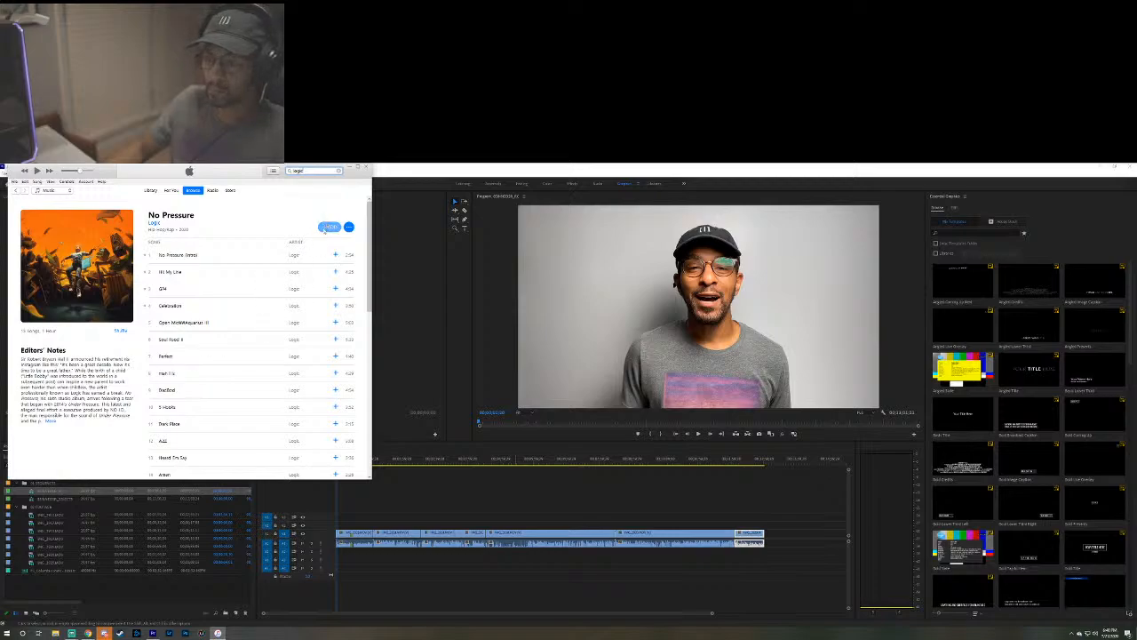
pyautogui.doubleClick(229, 255)
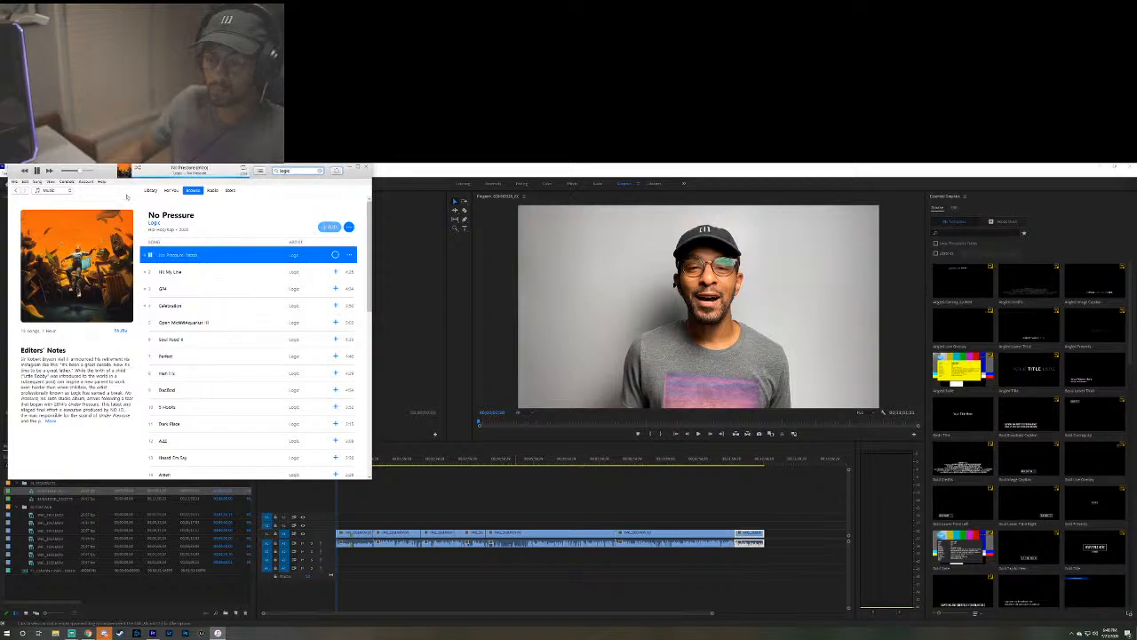
# Switch to Premiere Pro and play the sequence from the start, stopping at the pause partway through the first clip.
pyautogui.hotkey('alt', 'Tab')
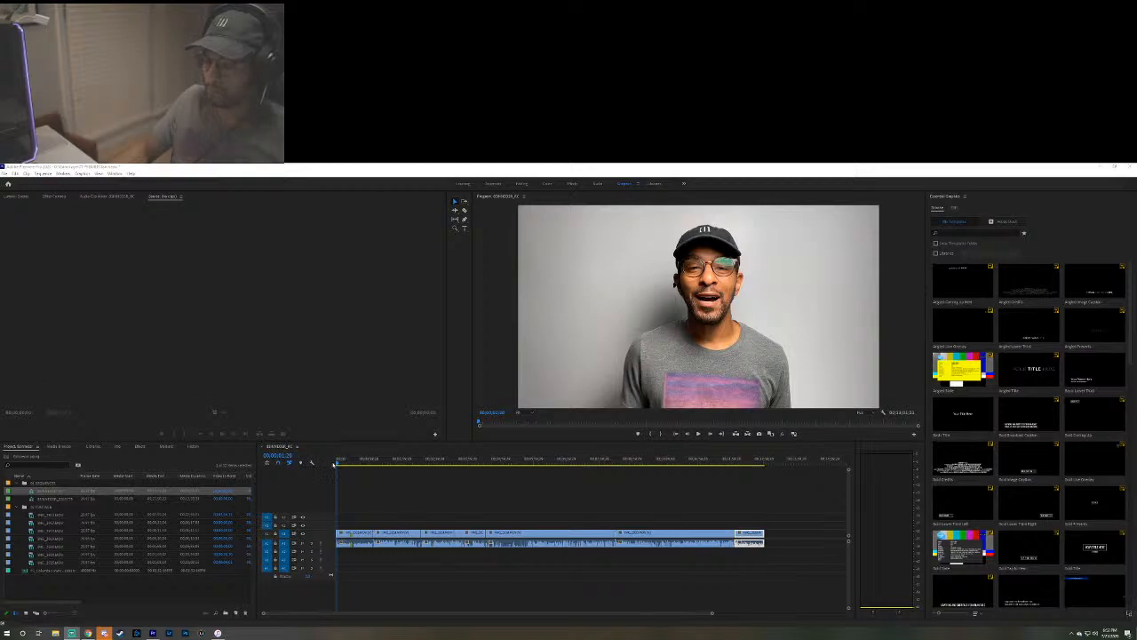
pyautogui.click(337, 463)
pyautogui.press('space')
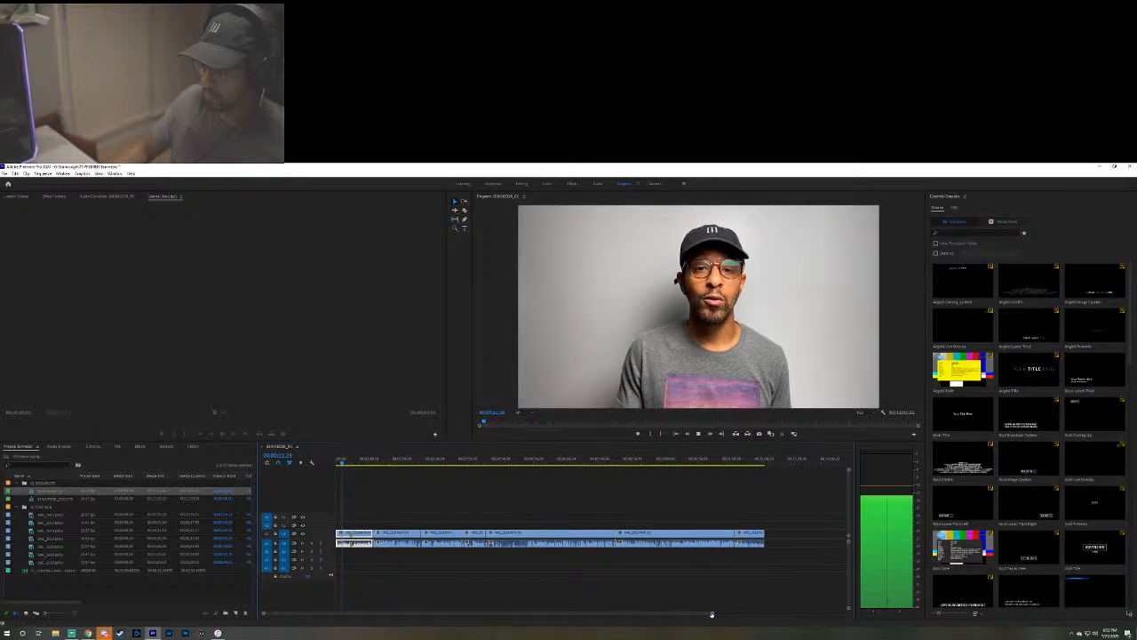
pyautogui.moveTo(711, 612); pyautogui.dragTo(564, 616)
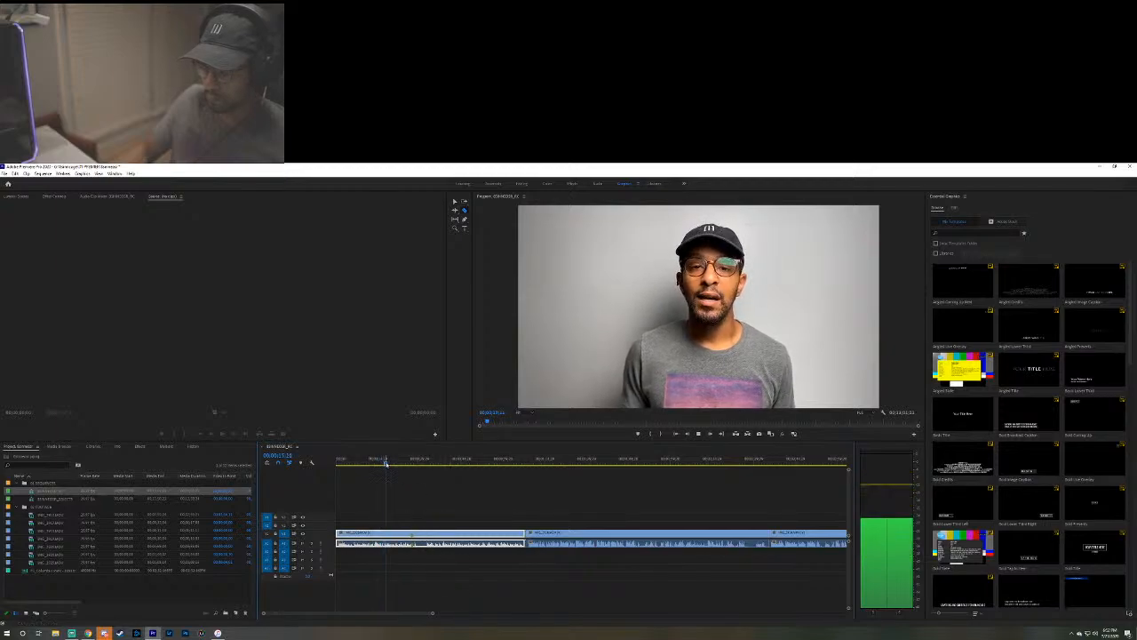
pyautogui.click(407, 463)
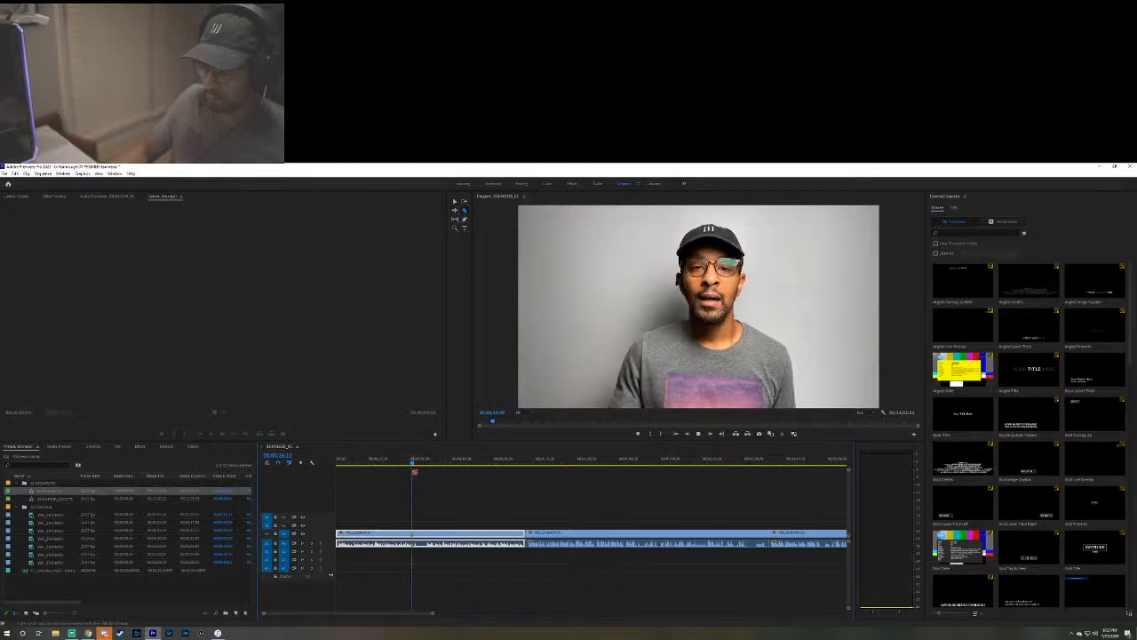
pyautogui.press('space')
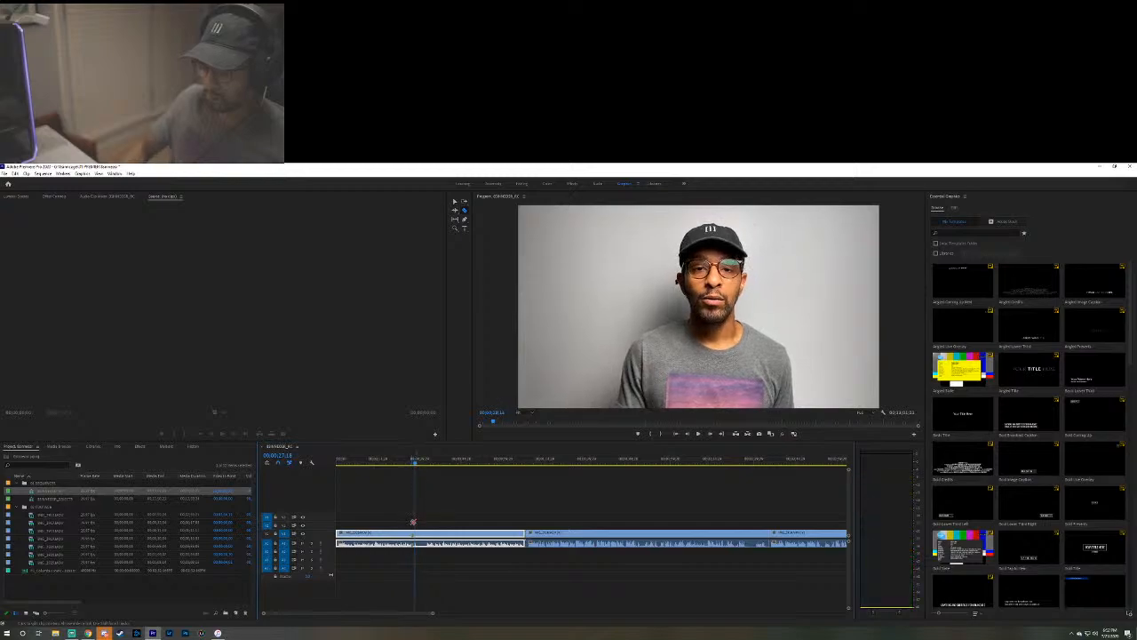
# Razor the first clip around the pause in speech and delete the unwanted section between the cuts.
pyautogui.moveTo(433, 613); pyautogui.dragTo(323, 613)
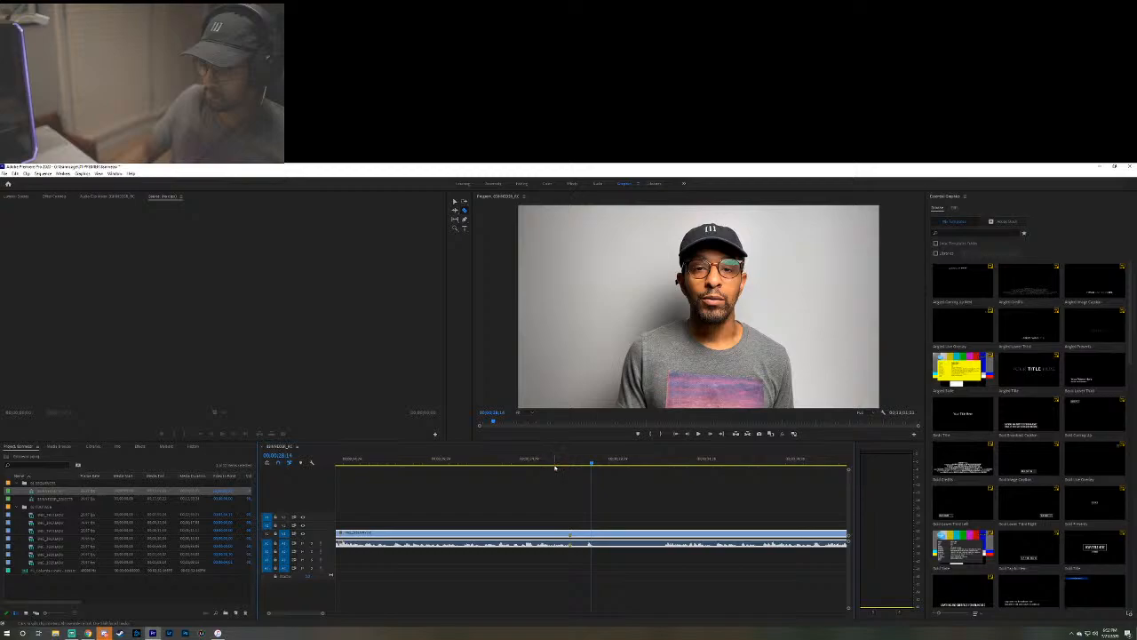
pyautogui.click(573, 539)
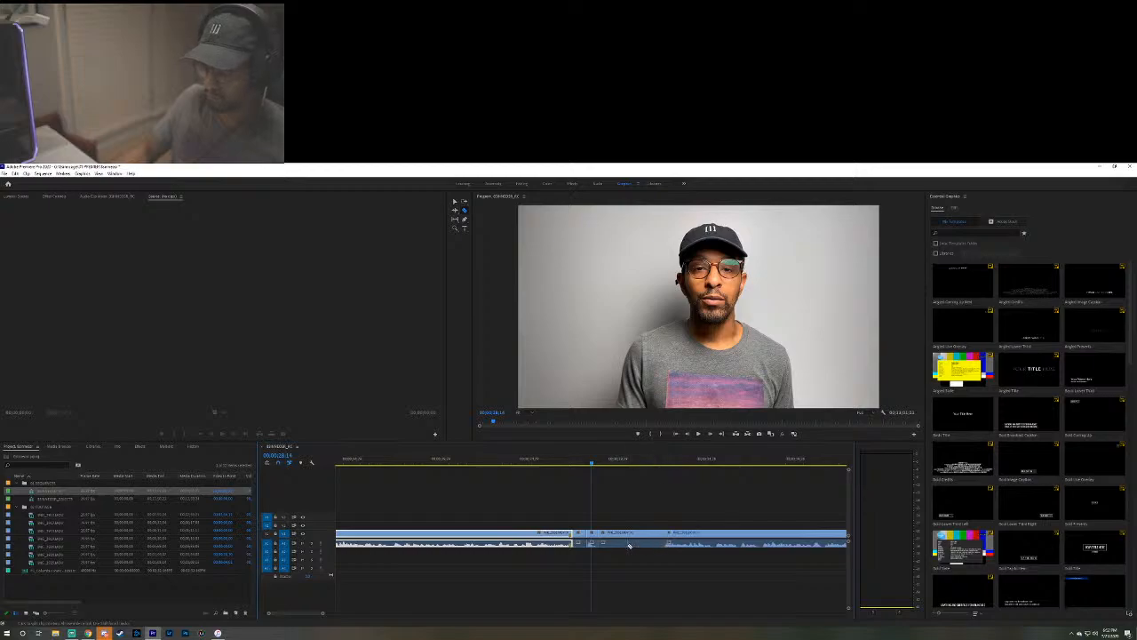
pyautogui.click(628, 542)
pyautogui.press('Delete')
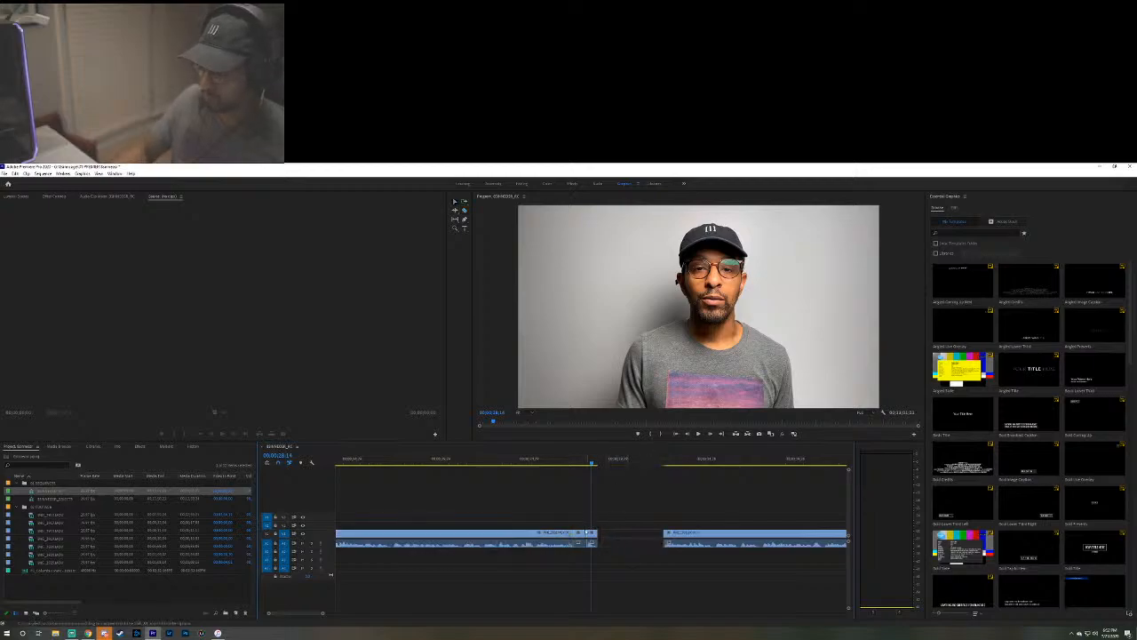
# Isolate the short leftover fragment and move it and the following clip earlier to close the gaps.
pyautogui.click(590, 534)
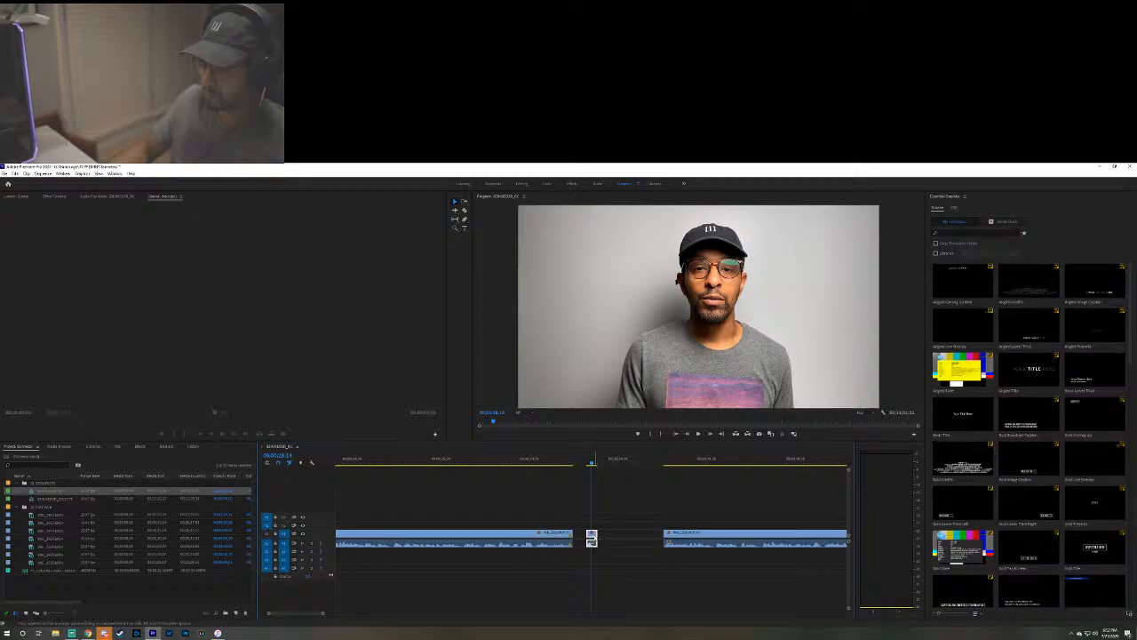
pyautogui.moveTo(591, 538); pyautogui.dragTo(579, 538)
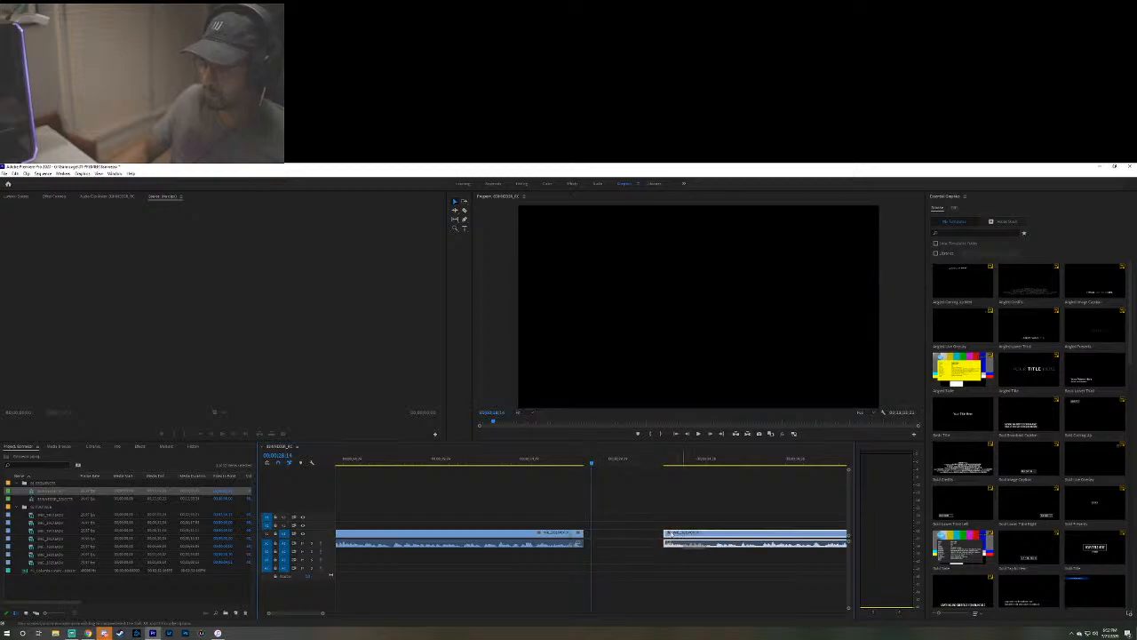
pyautogui.moveTo(668, 533); pyautogui.dragTo(587, 537)
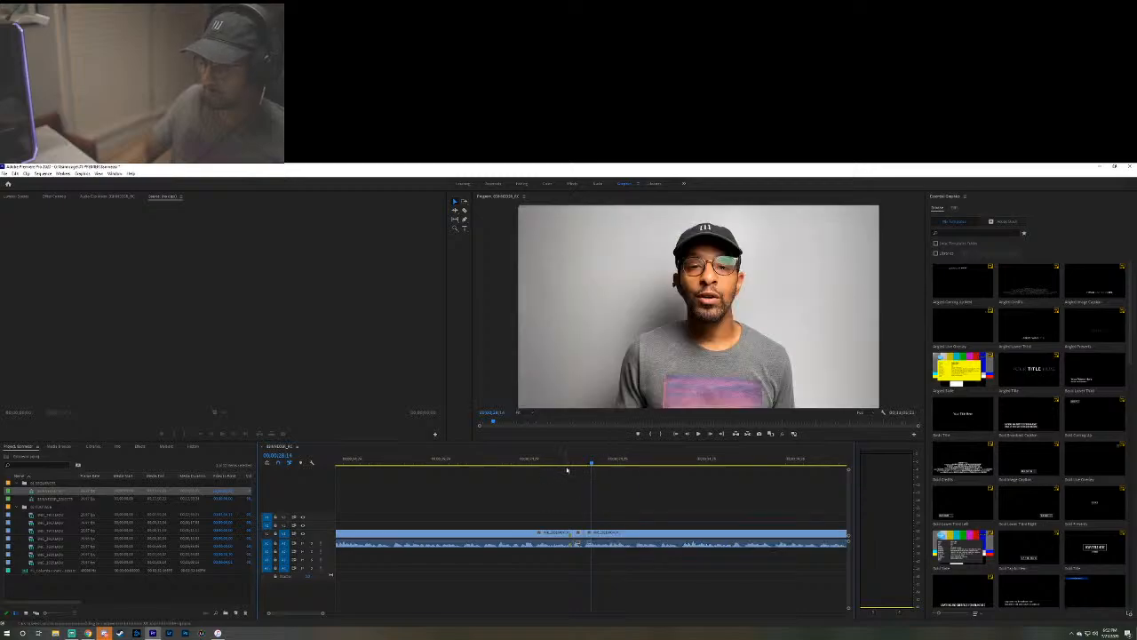
# Play the sequence from just before the new cuts and review the talking-head footage up to the next gap.
pyautogui.click(568, 464)
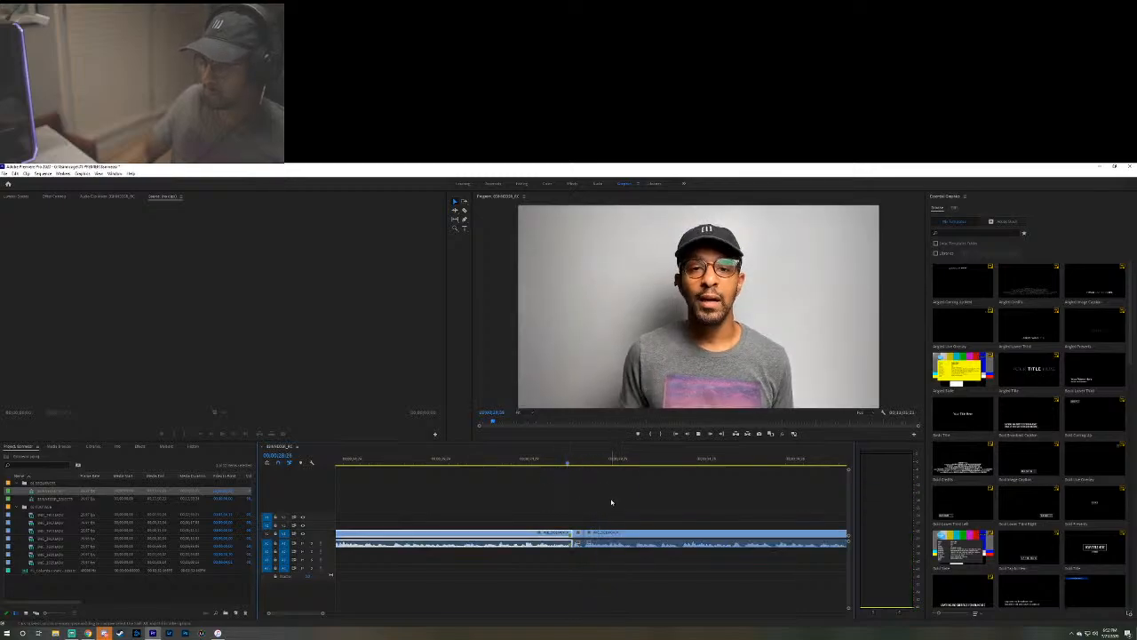
pyautogui.press('space')
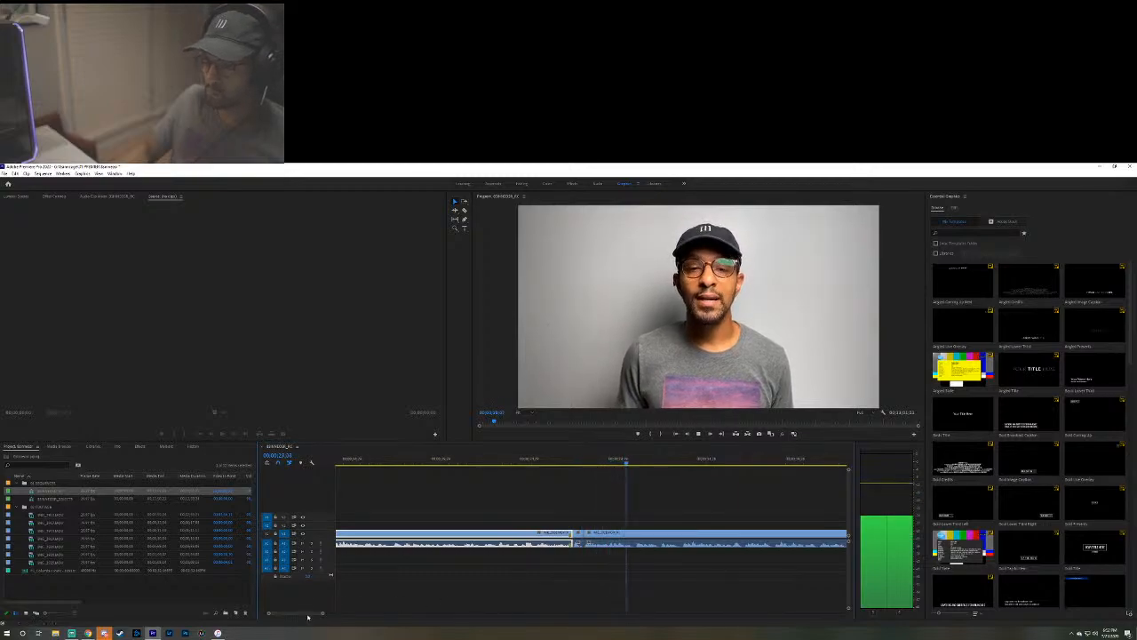
pyautogui.scroll(-2, 338, 611)
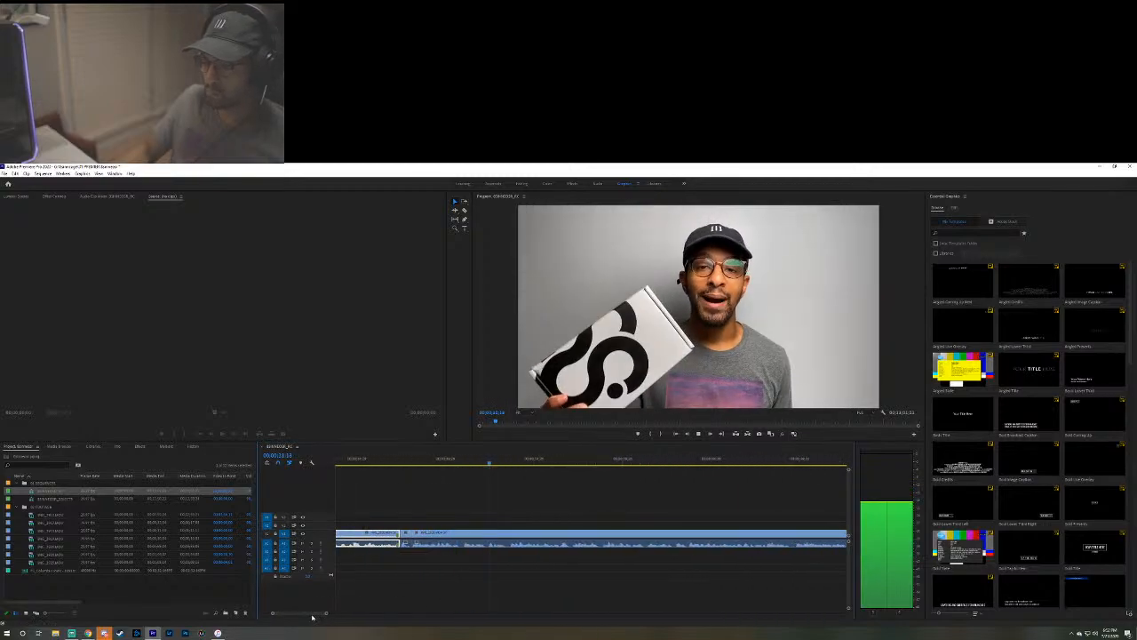
pyautogui.scroll(-1, 313, 616)
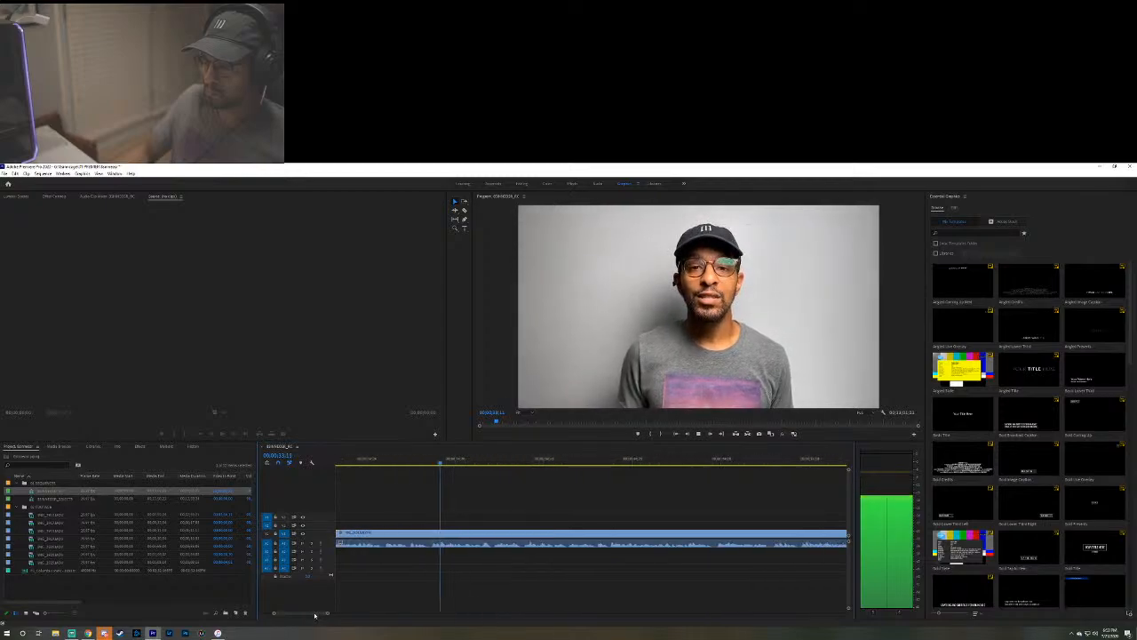
pyautogui.scroll(2, 317, 614)
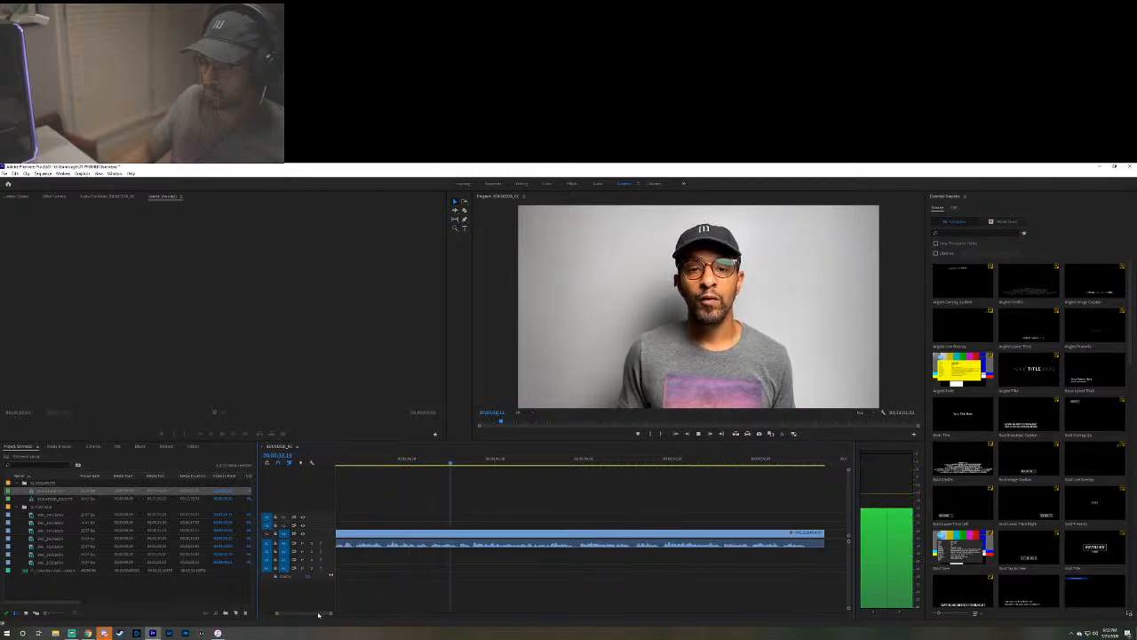
pyautogui.scroll(-3, 320, 613)
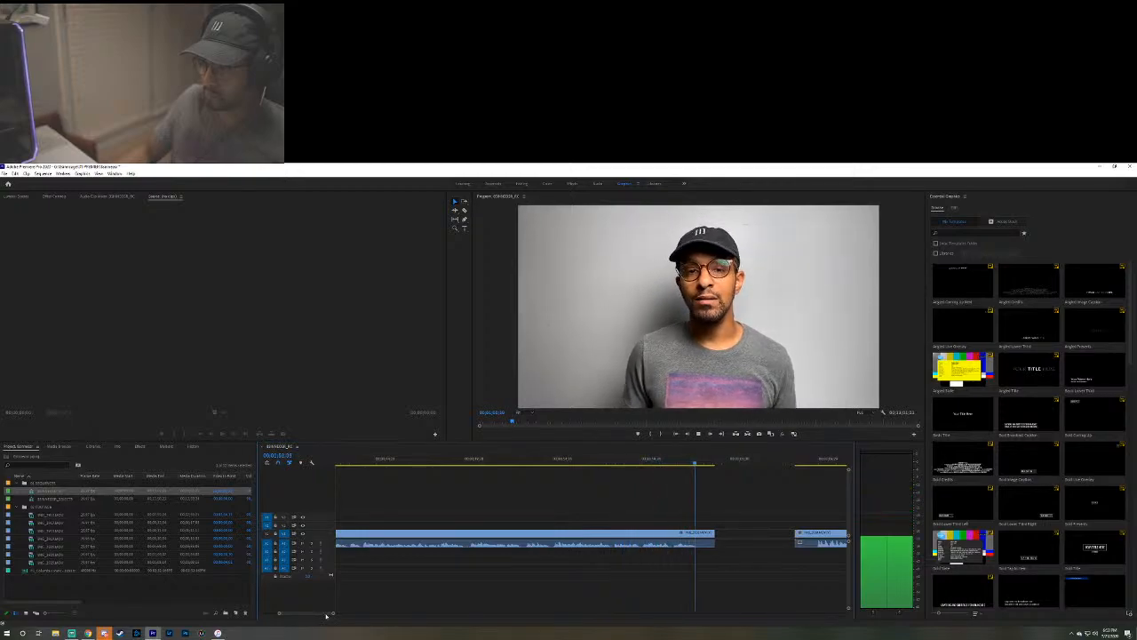
# Split the talking-head clip where the speech ends, before the gap, and delete its leftover tail.
pyautogui.click(638, 539)
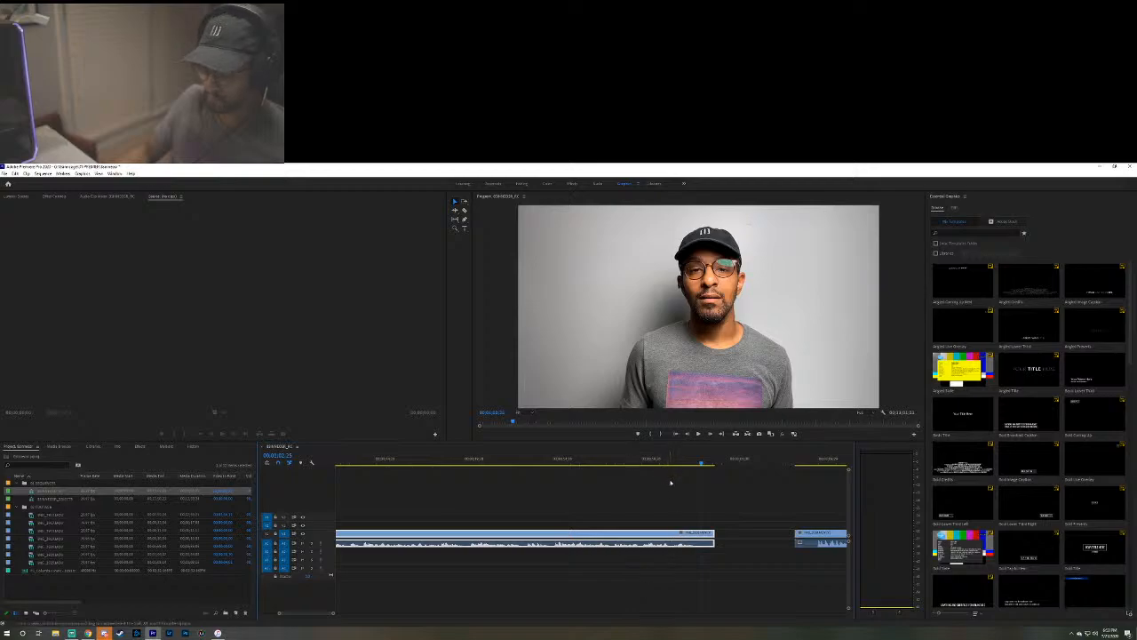
pyautogui.click(669, 538)
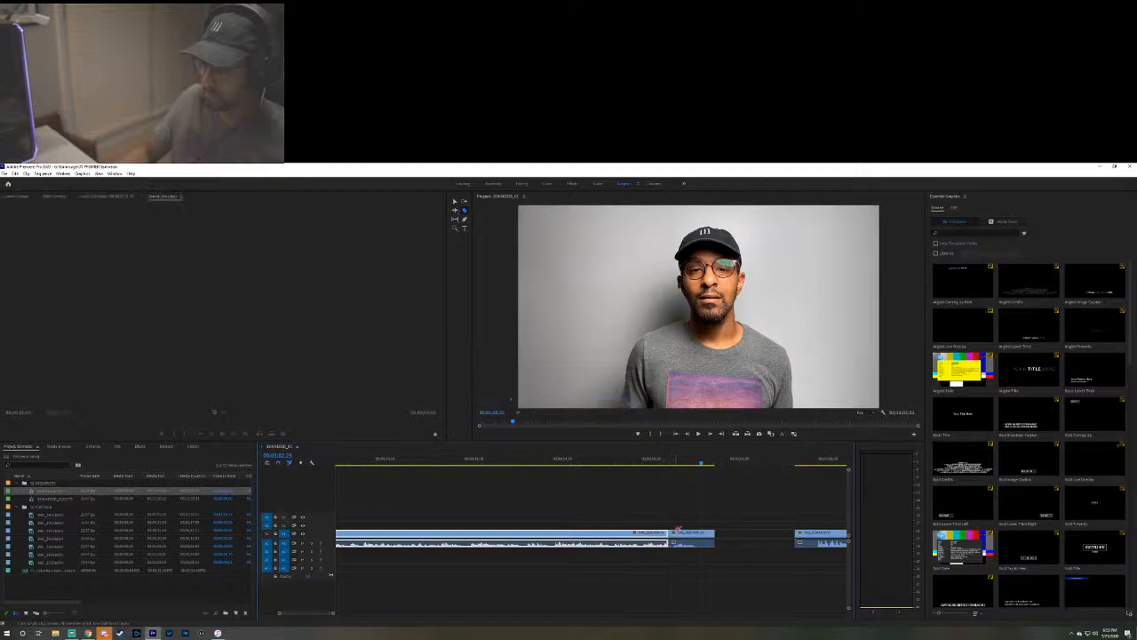
pyautogui.click(683, 538)
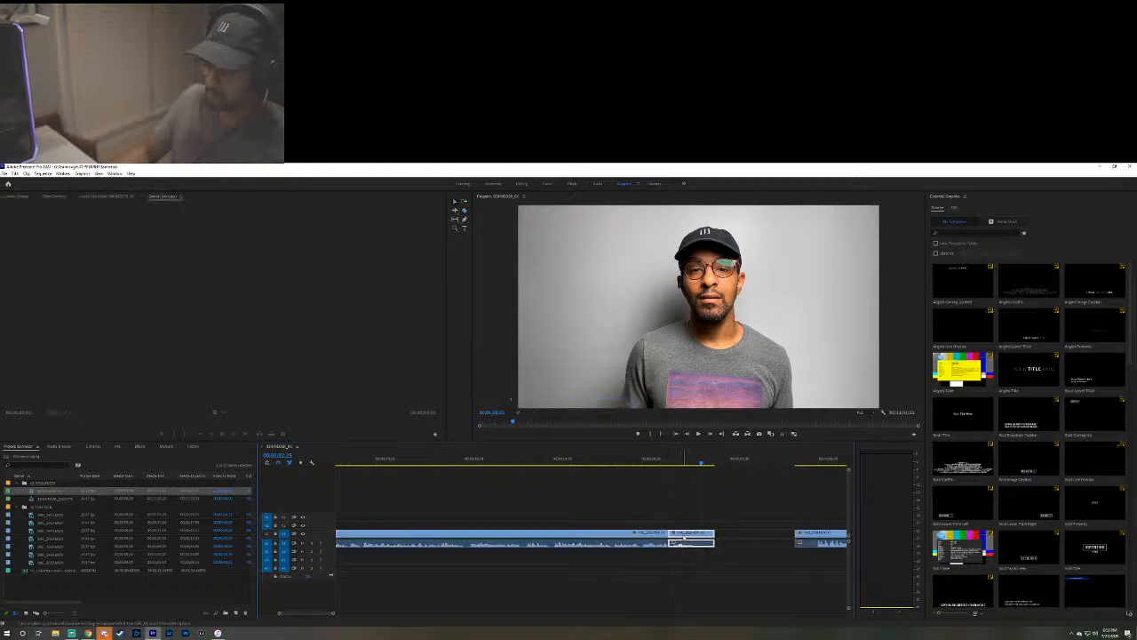
pyautogui.press('Delete')
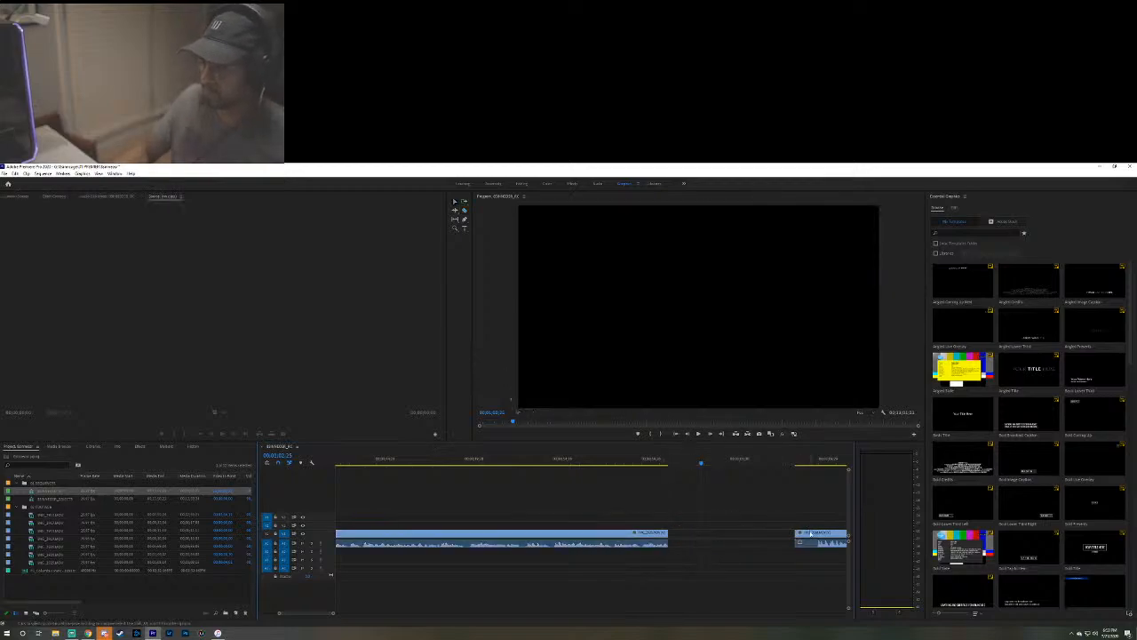
# Remove the silent start of the overhead box clip and butt it against the previous clip, checking the join in playback.
pyautogui.click(813, 534)
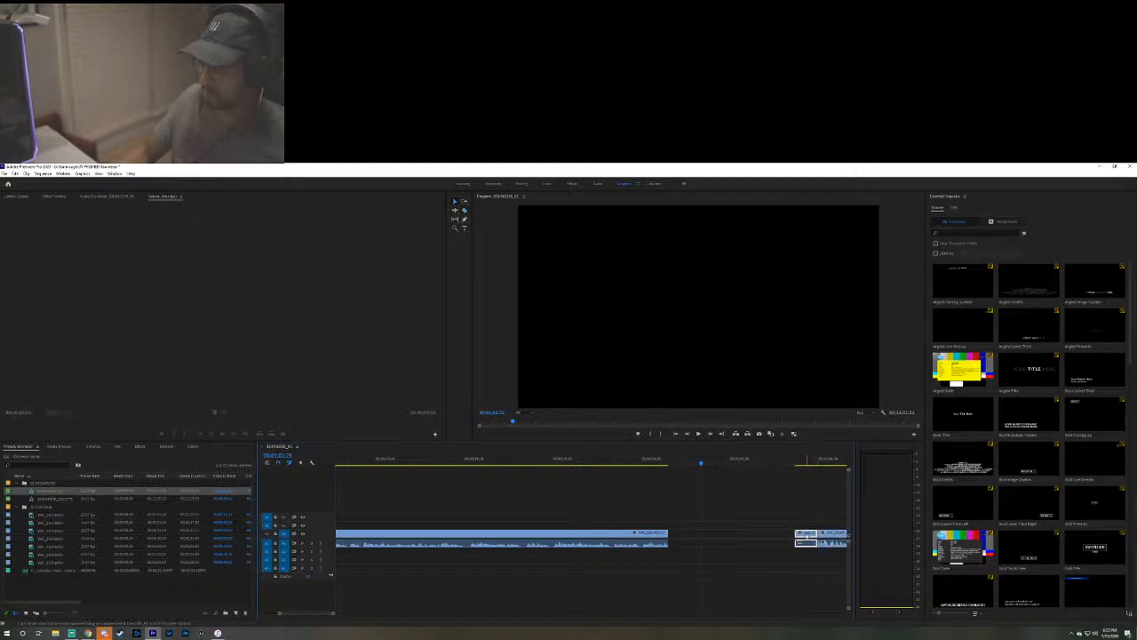
pyautogui.moveTo(796, 534); pyautogui.dragTo(669, 534)
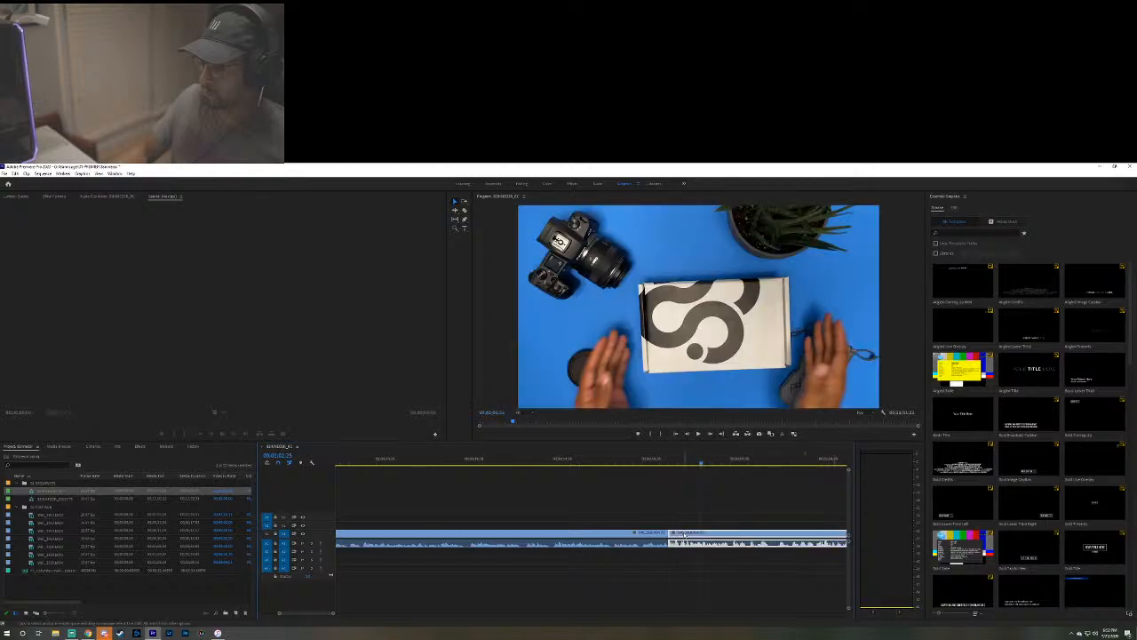
pyautogui.click(661, 466)
pyautogui.press('space')
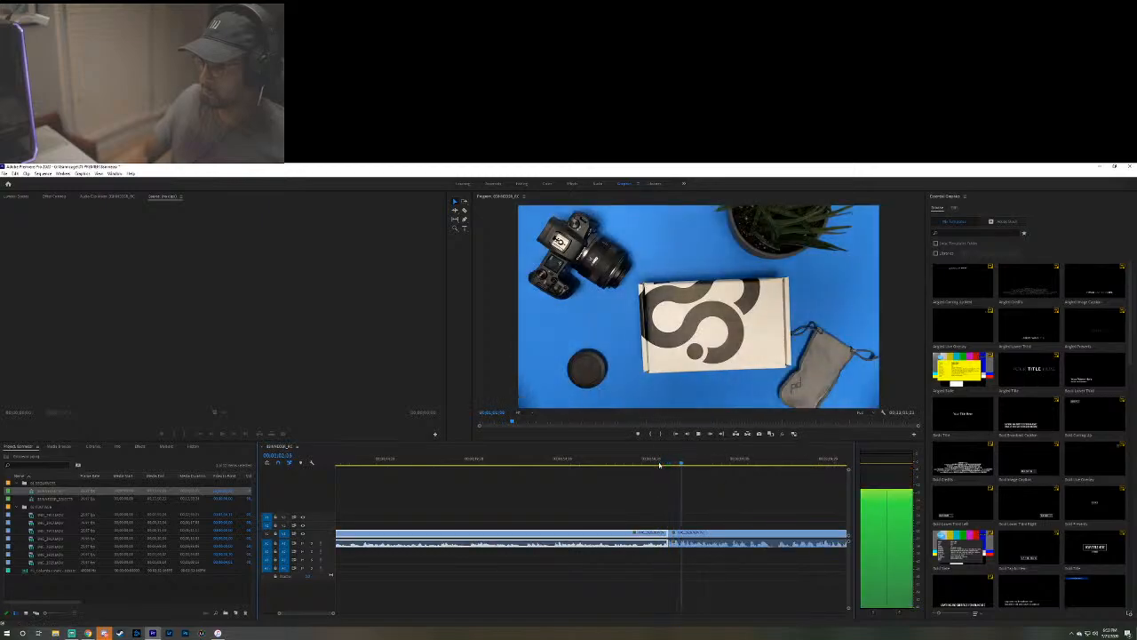
pyautogui.press('space')
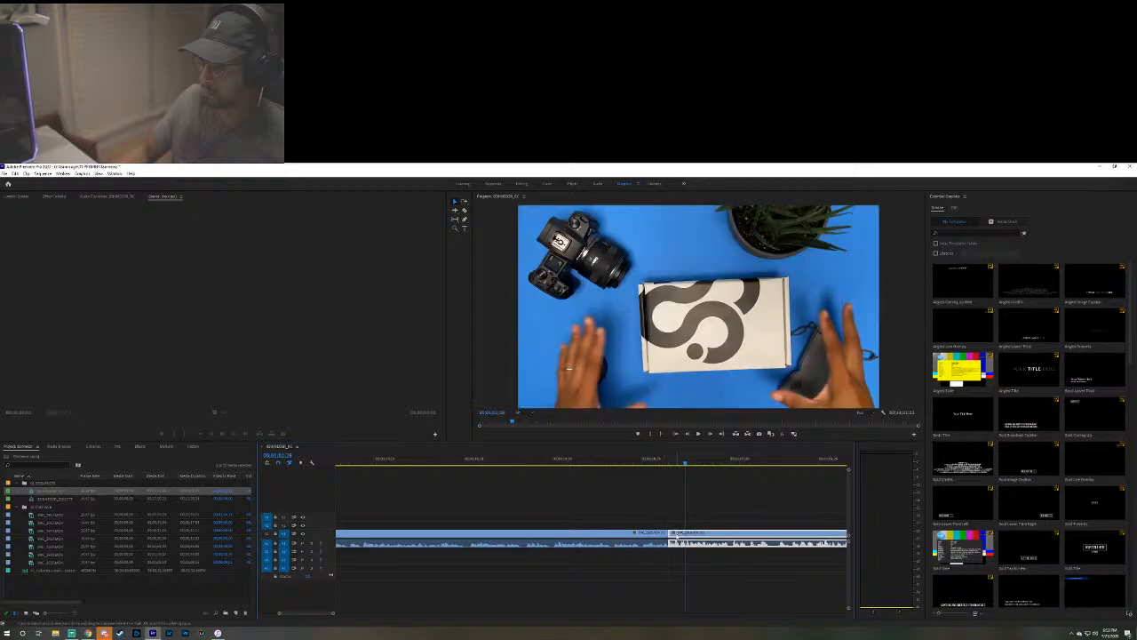
# Trim slightly more off the start of the overhead box clip and close the gap, replaying the transition to check it.
pyautogui.click(678, 538)
pyautogui.moveTo(671, 536)
pyautogui.mouseDown()
pyautogui.moveTo(690, 534)
pyautogui.moveTo(681, 533)
pyautogui.mouseUp()
pyautogui.press('Delete')
pyautogui.click(661, 462)
pyautogui.press('space')
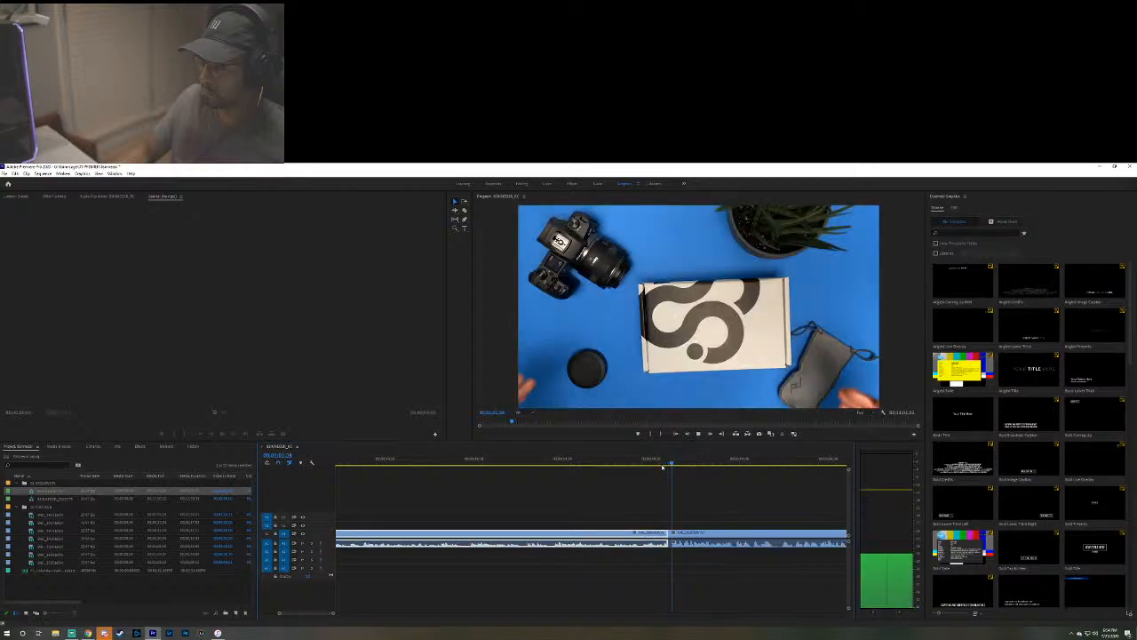
pyautogui.press('space')
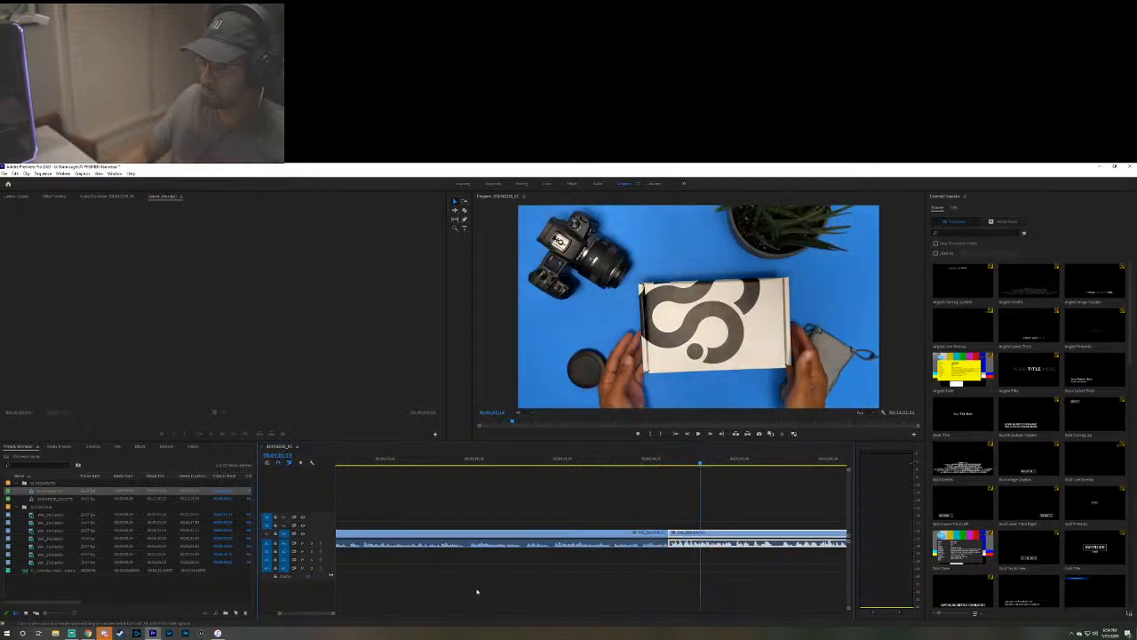
# Continue playing through the overhead box clip and switch to the Editing workspace.
pyautogui.scroll(-1, 319, 614)
pyautogui.scroll(-5, 319, 615)
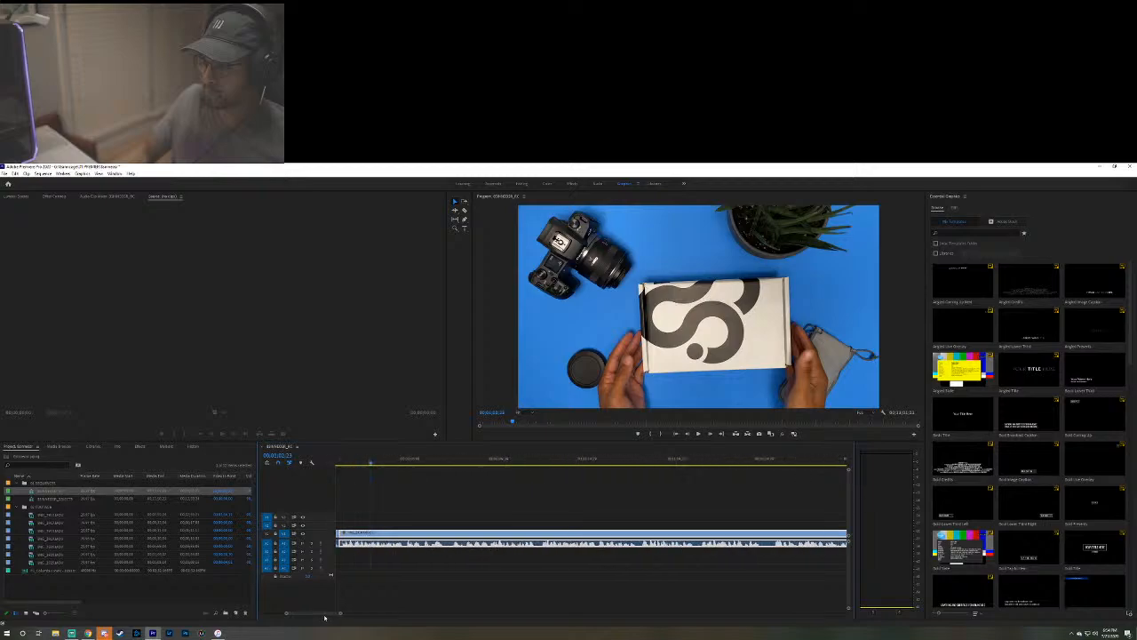
pyautogui.press('space')
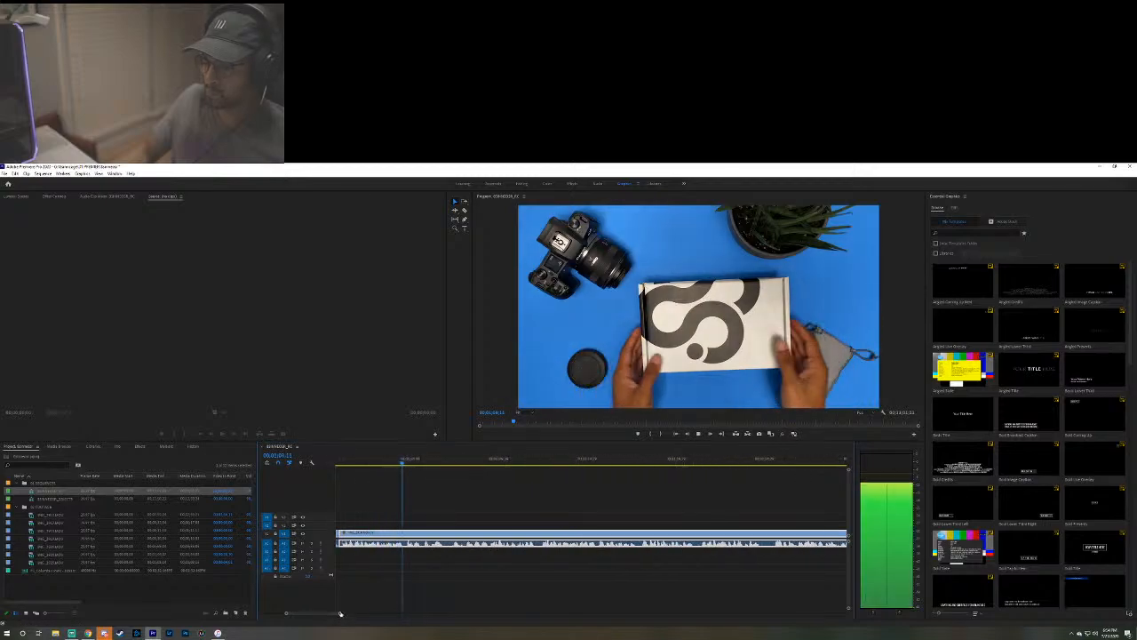
pyautogui.moveTo(339, 612)
pyautogui.mouseDown()
pyautogui.moveTo(325, 616)
pyautogui.moveTo(346, 615)
pyautogui.mouseUp()
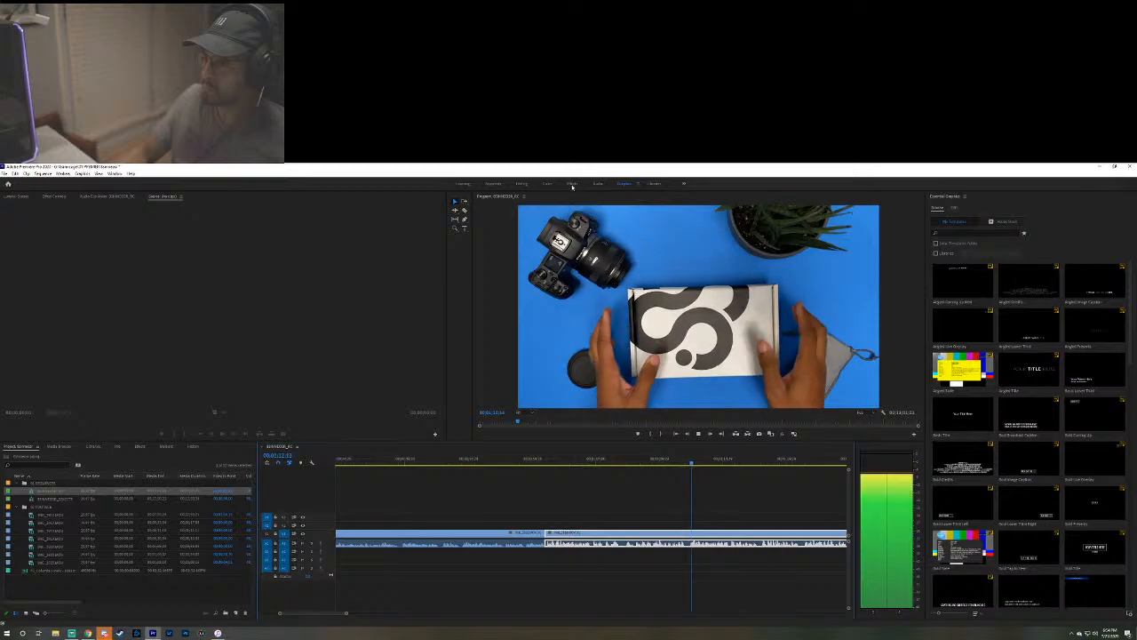
pyautogui.click(521, 184)
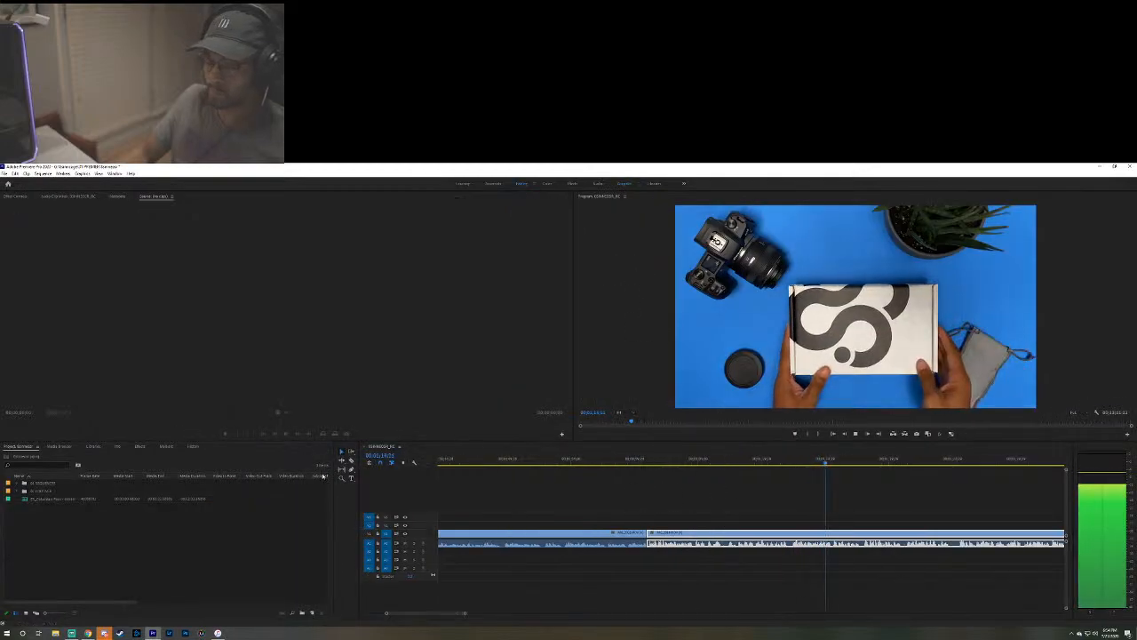
# Narrow the Project panel to make room beside the timeline and expand its two bins to list their contents.
pyautogui.moveTo(335, 498); pyautogui.dragTo(175, 507)
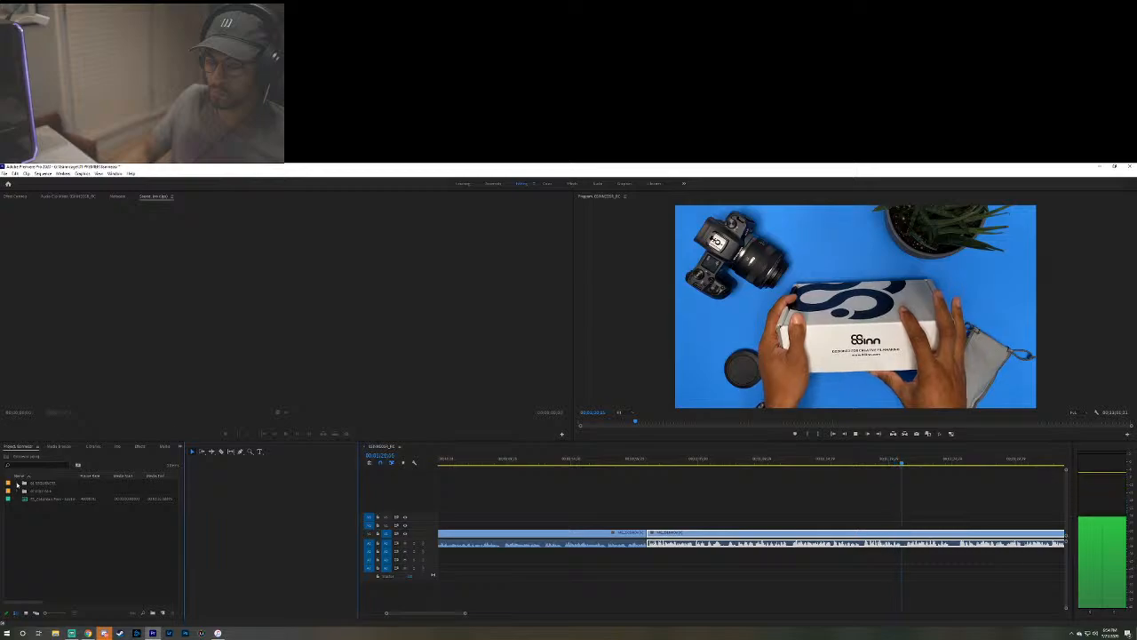
pyautogui.click(24, 482)
pyautogui.click(23, 507)
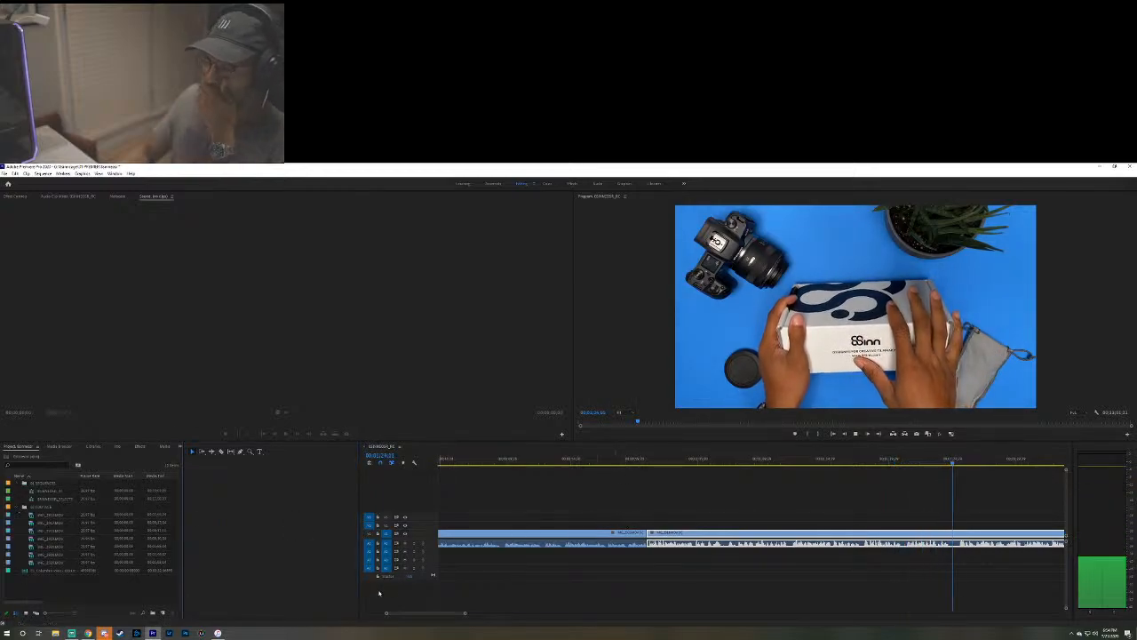
# Play and skim the overhead unboxing clip up to its end, before the gap preceding the next clip.
pyautogui.moveTo(407, 613); pyautogui.dragTo(414, 615)
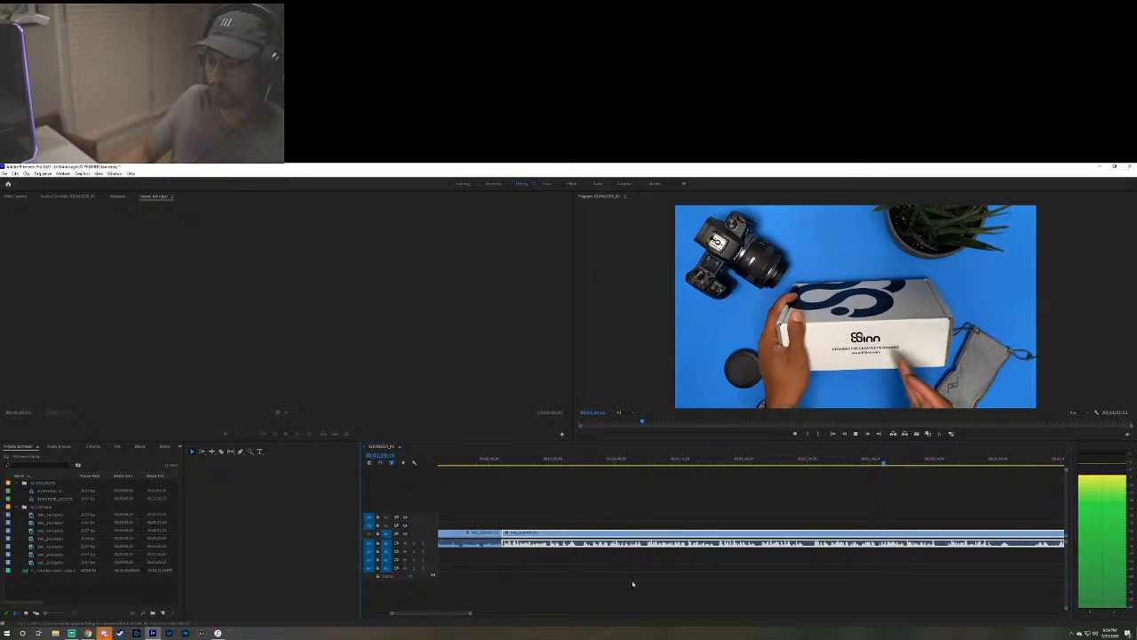
pyautogui.moveTo(462, 613); pyautogui.dragTo(475, 615)
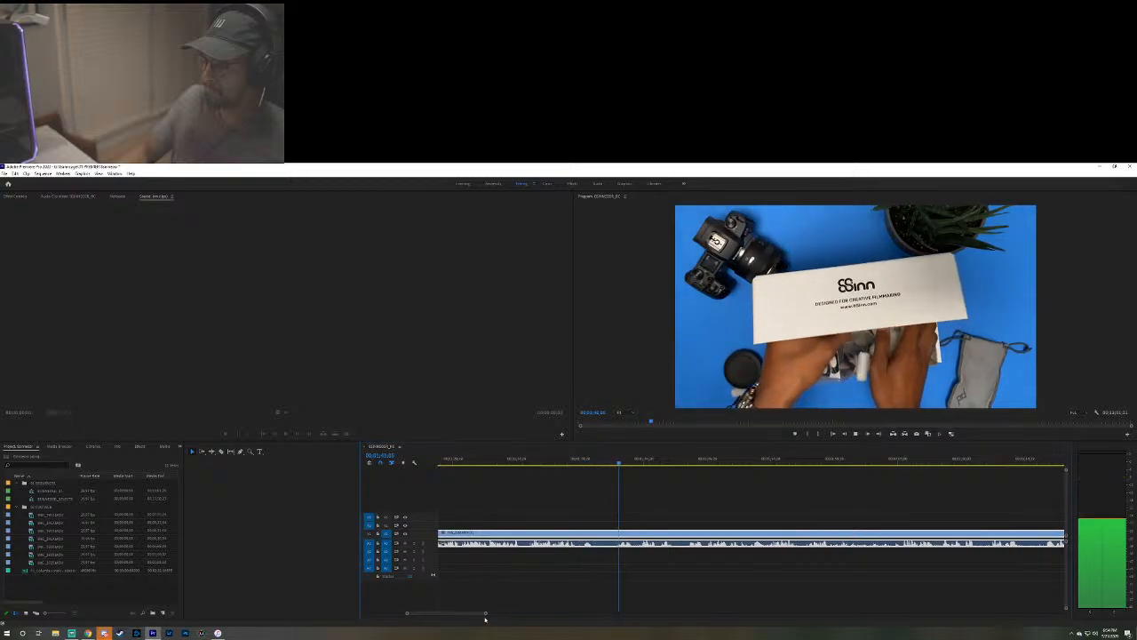
pyautogui.moveTo(471, 615); pyautogui.dragTo(475, 616)
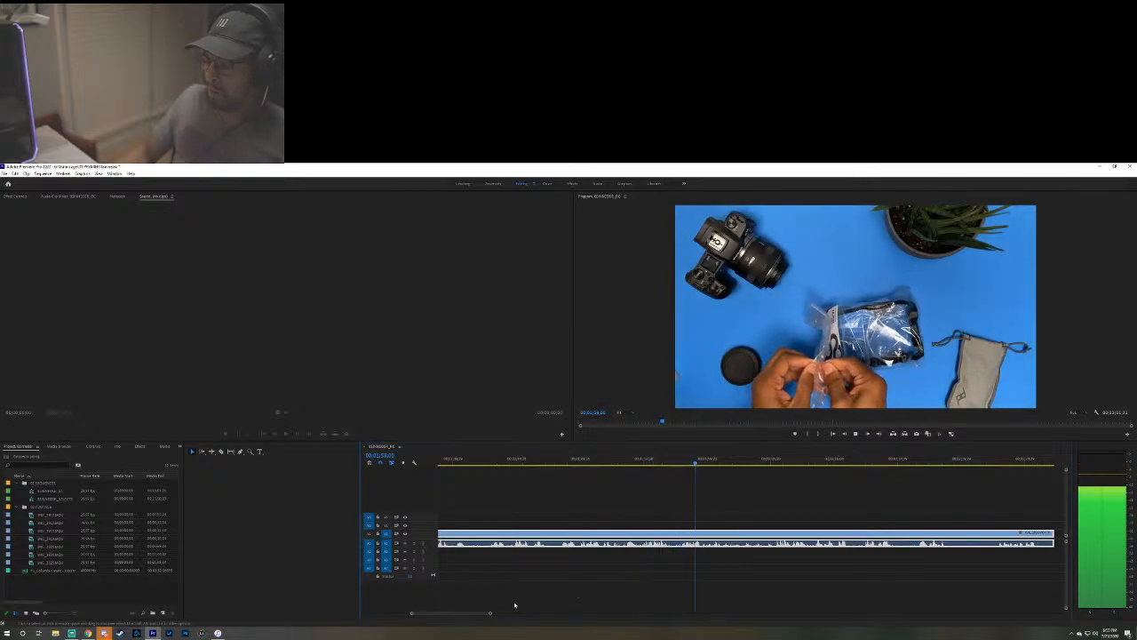
pyautogui.scroll(-5, 481, 612)
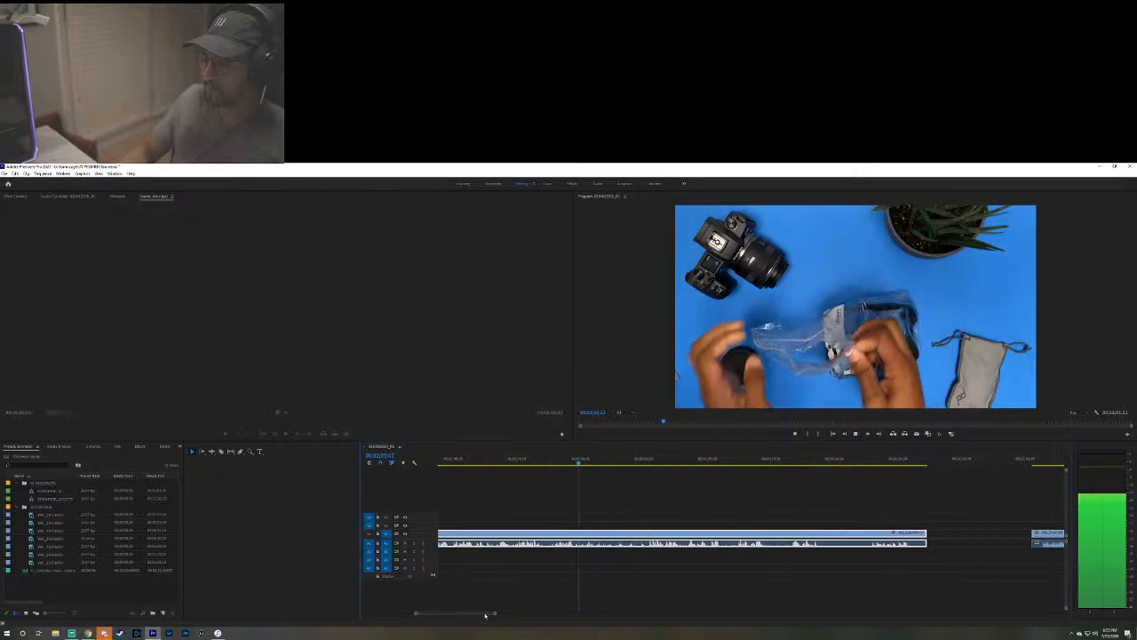
pyautogui.scroll(-1, 485, 613)
pyautogui.click(722, 462)
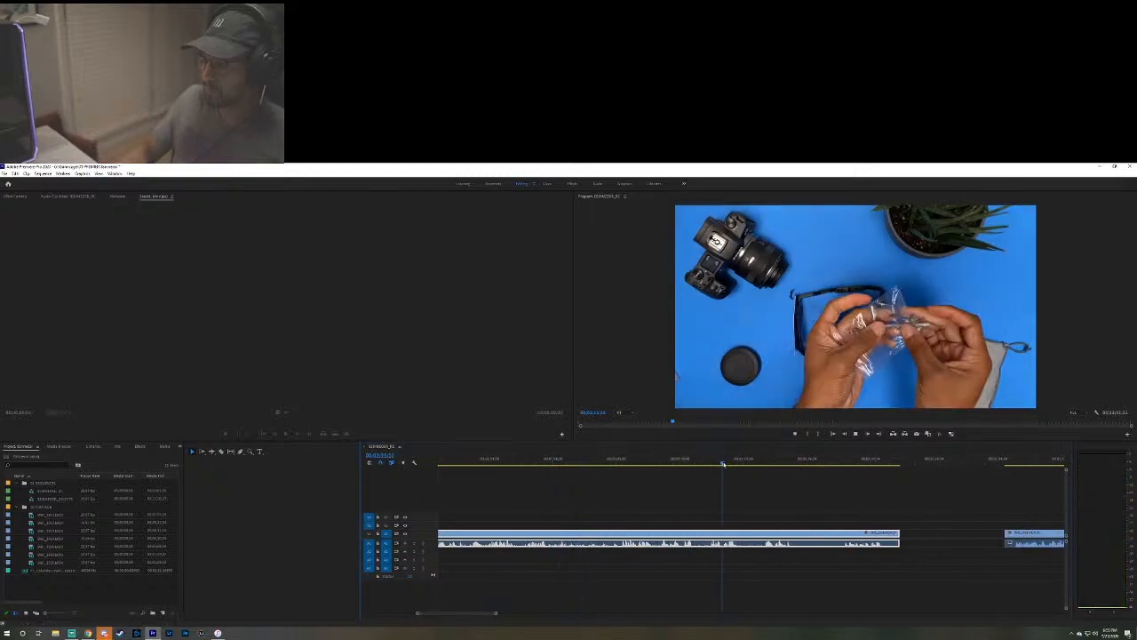
pyautogui.moveTo(722, 464); pyautogui.dragTo(806, 464)
pyautogui.press('space')
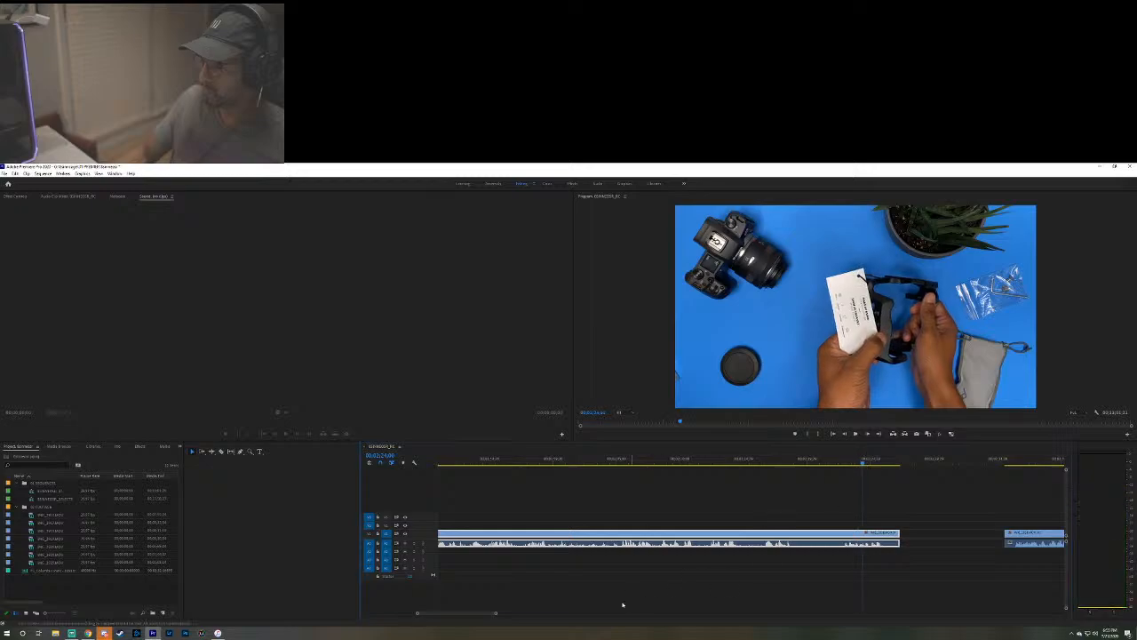
pyautogui.moveTo(485, 614); pyautogui.dragTo(497, 615)
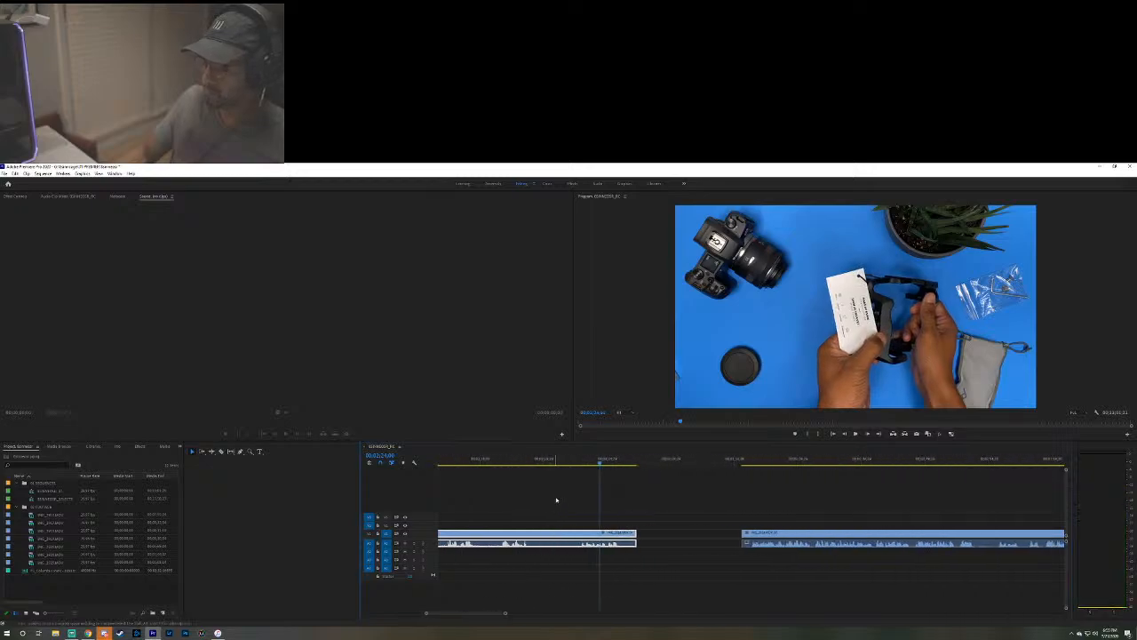
pyautogui.click(578, 463)
pyautogui.press('space')
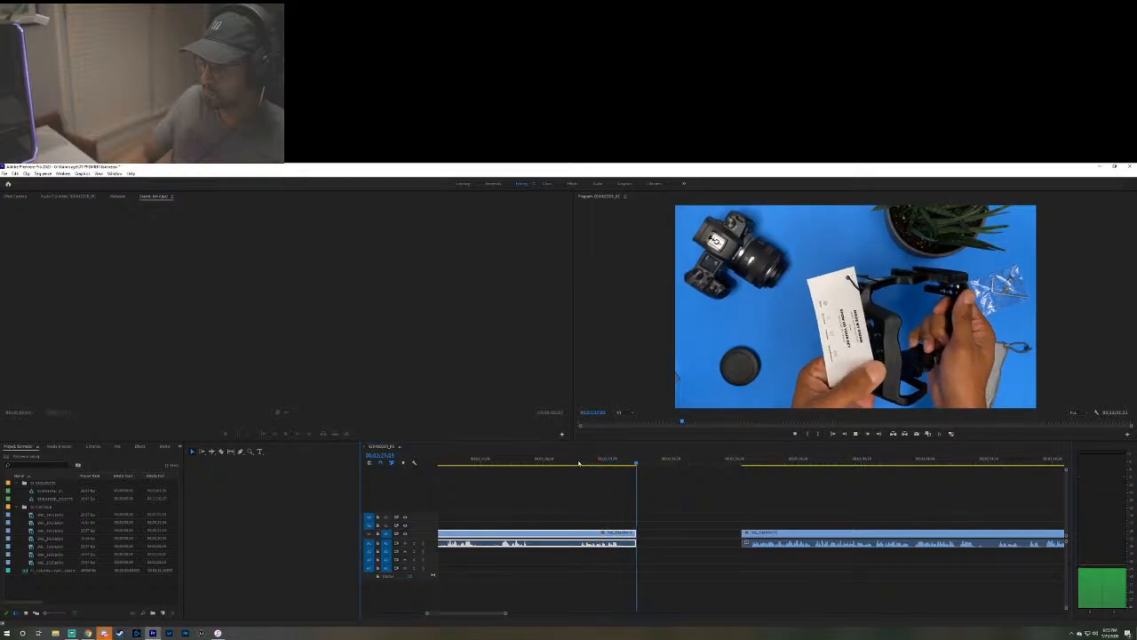
# Extend the end of the overhead unboxing clip into the gap before the next clip and play the restored footage.
pyautogui.click(756, 533)
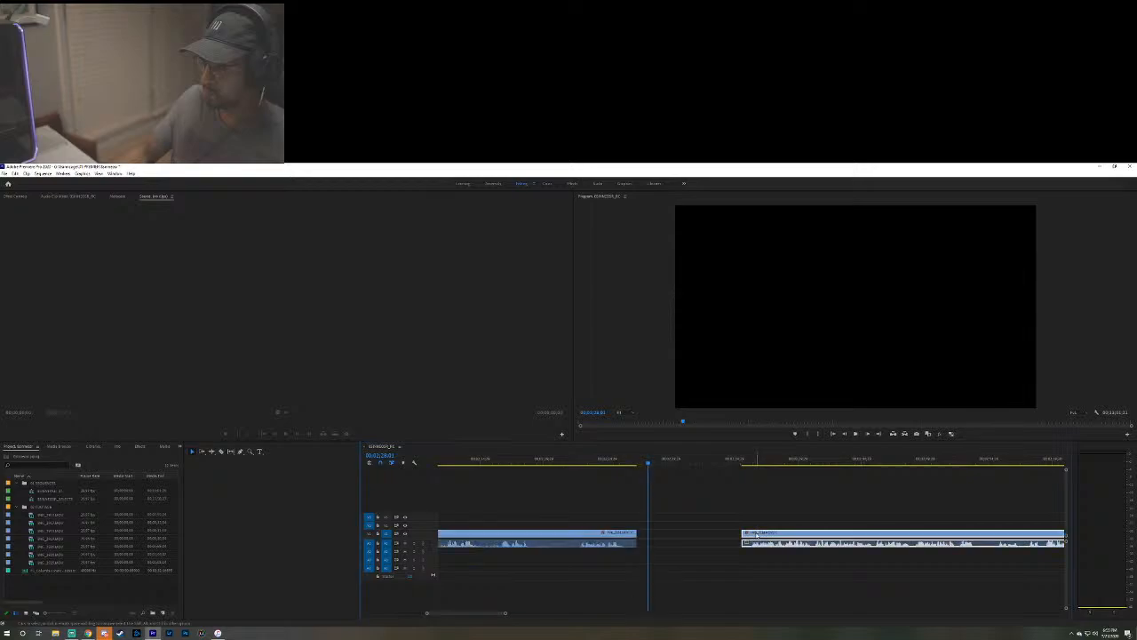
pyautogui.click(636, 462)
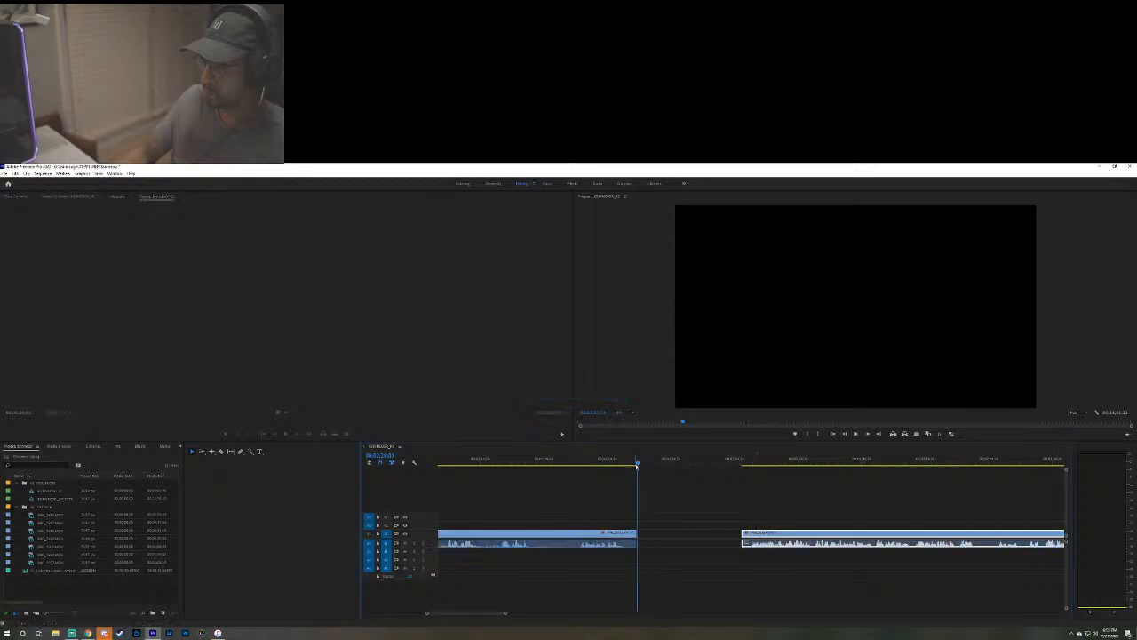
pyautogui.moveTo(636, 463); pyautogui.dragTo(595, 463)
pyautogui.moveTo(636, 535); pyautogui.dragTo(701, 537)
pyautogui.press('space')
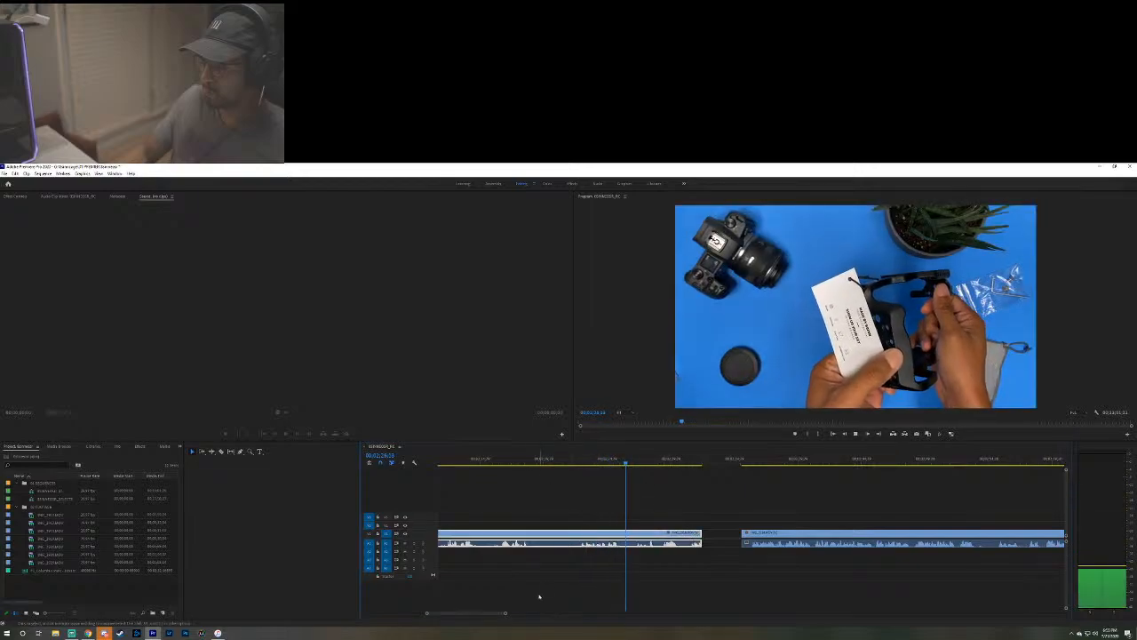
# Move all following clips later in the sequence and extend the overhead clip's end into the freed space, playing on through it.
pyautogui.moveTo(506, 614); pyautogui.dragTo(661, 612)
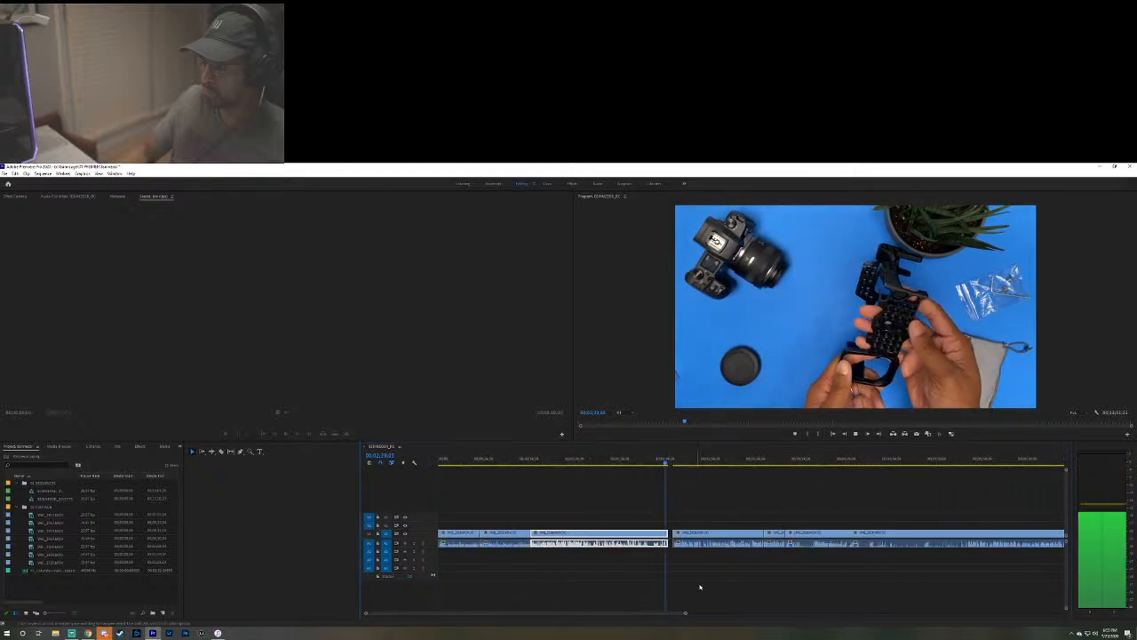
pyautogui.moveTo(714, 555); pyautogui.dragTo(767, 538)
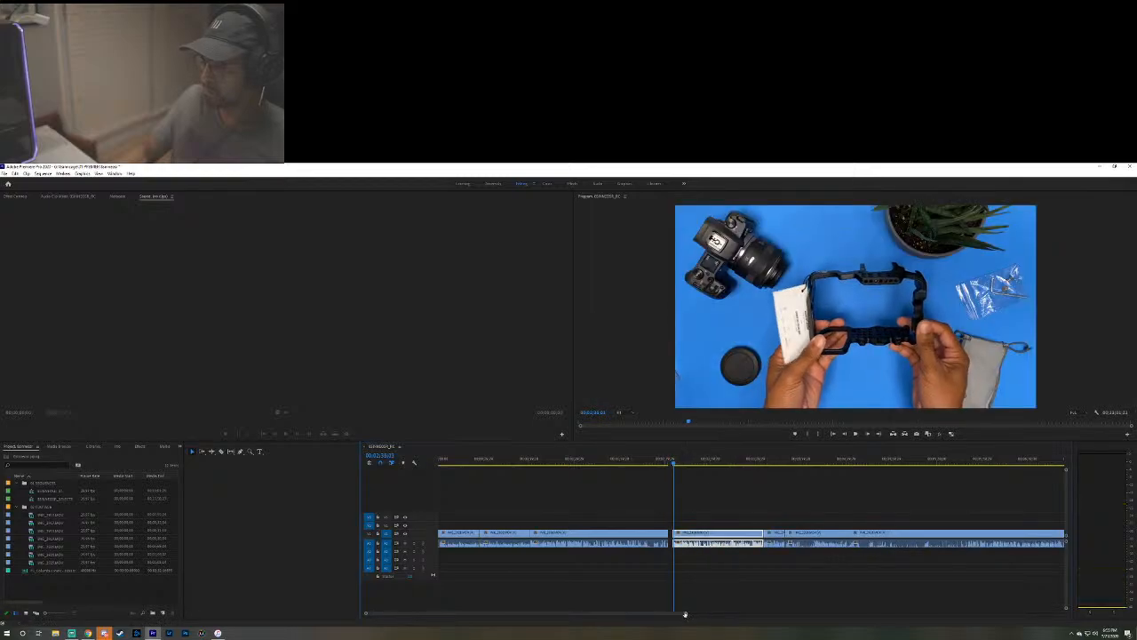
pyautogui.moveTo(685, 612); pyautogui.dragTo(957, 612)
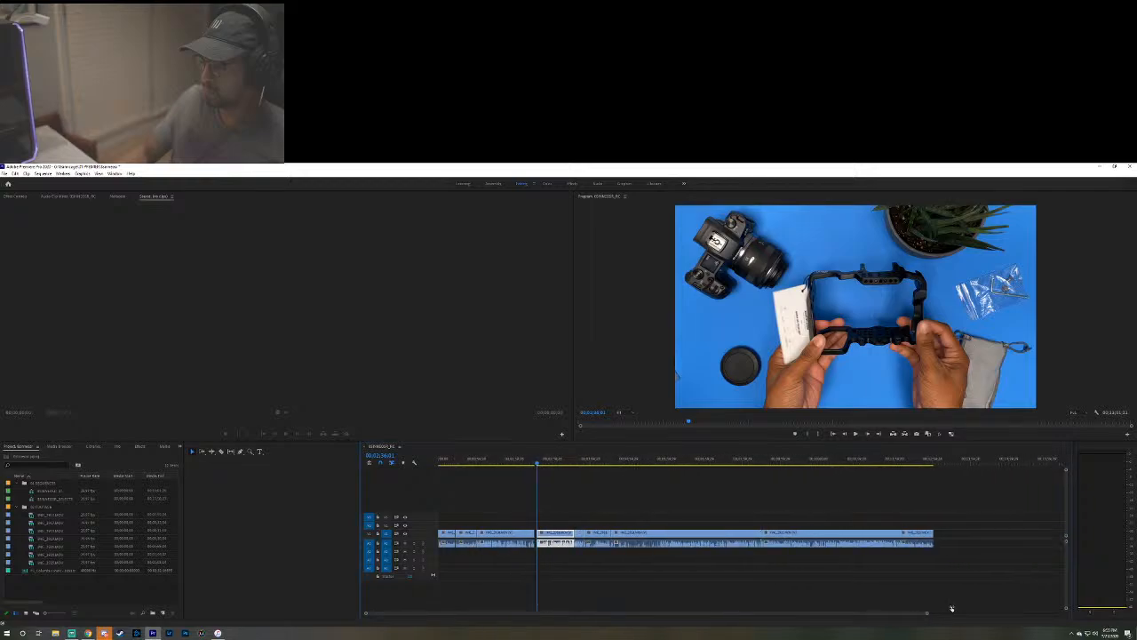
pyautogui.moveTo(569, 560); pyautogui.dragTo(904, 499)
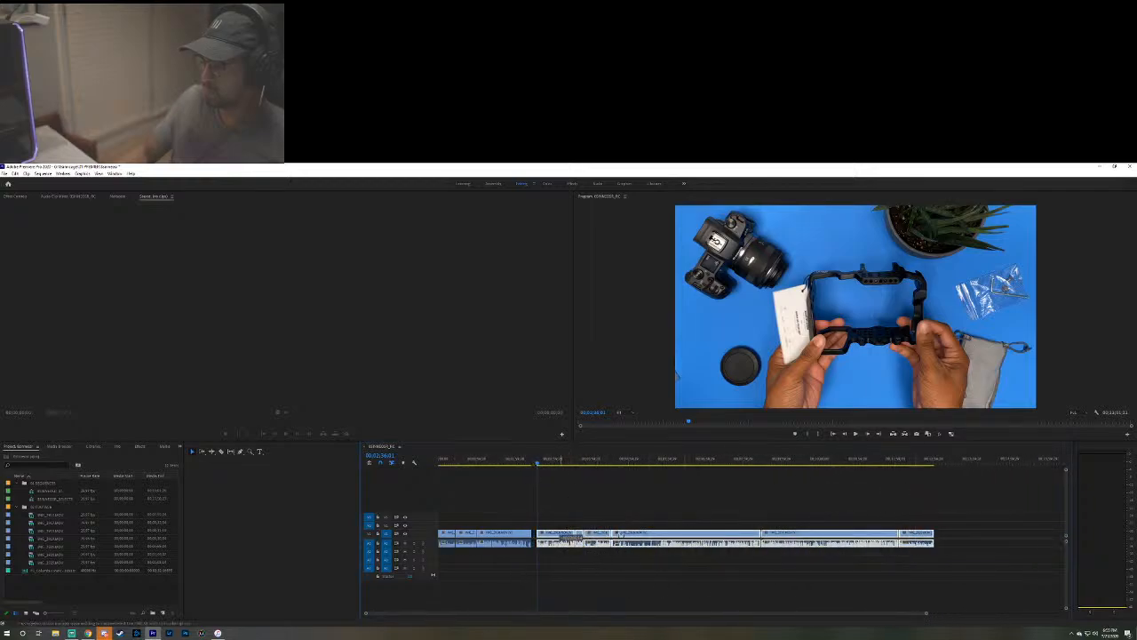
pyautogui.moveTo(565, 540); pyautogui.dragTo(705, 540)
pyautogui.moveTo(528, 533); pyautogui.dragTo(569, 578)
pyautogui.press('space')
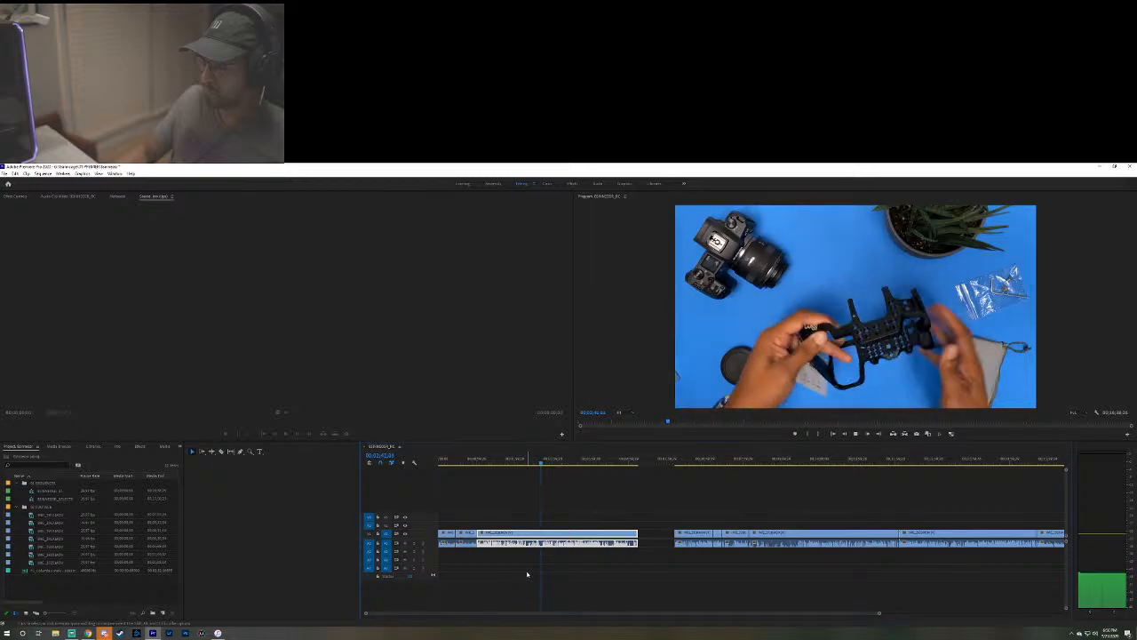
# Compare the opening frame of the clip after the gap with the extended overhead clip and replay its camera cage section.
pyautogui.click(677, 463)
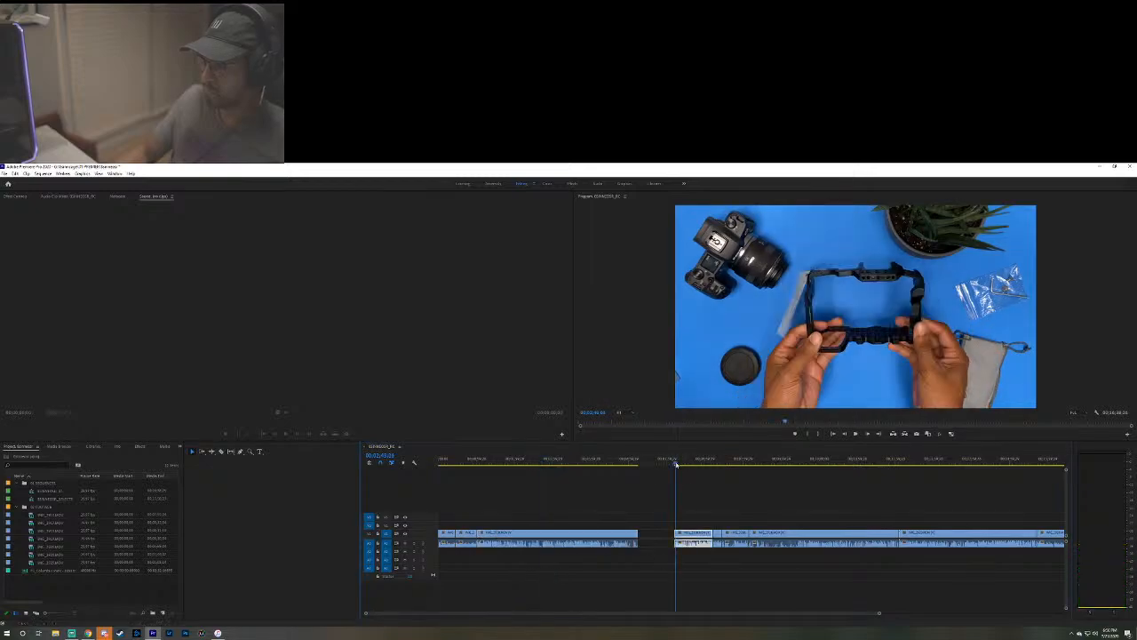
pyautogui.click(547, 463)
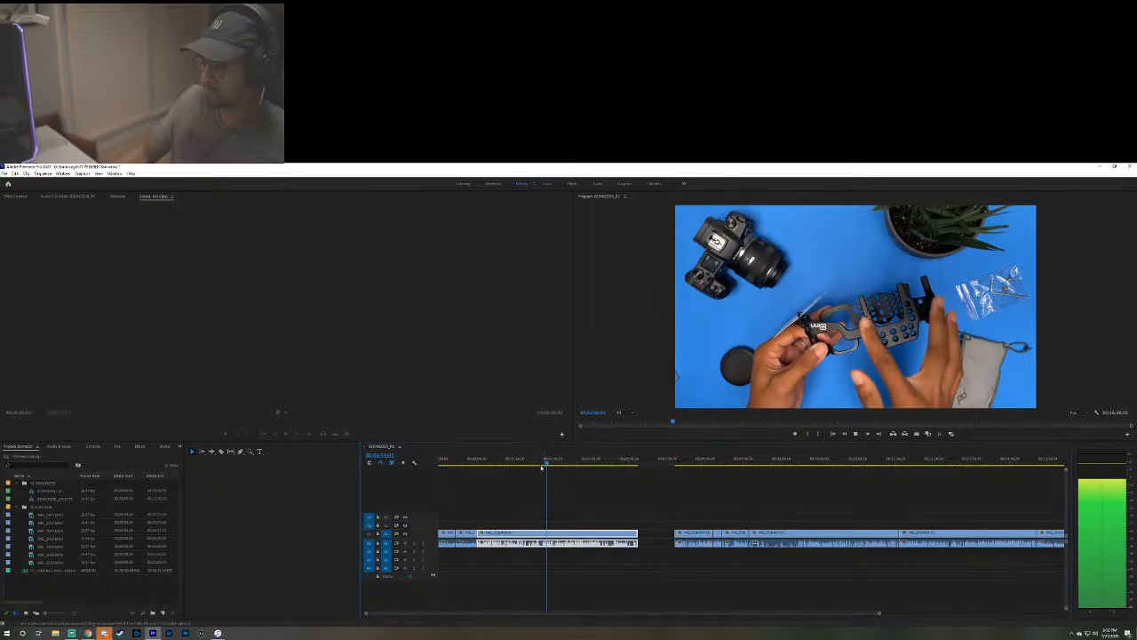
pyautogui.click(532, 462)
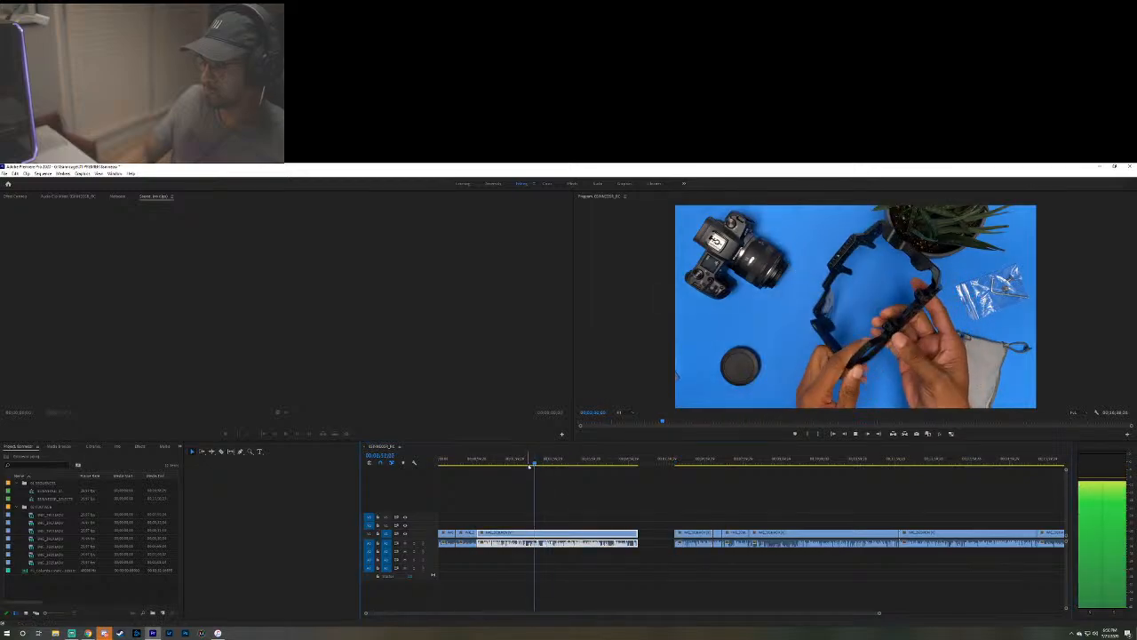
pyautogui.click(526, 461)
pyautogui.press('space')
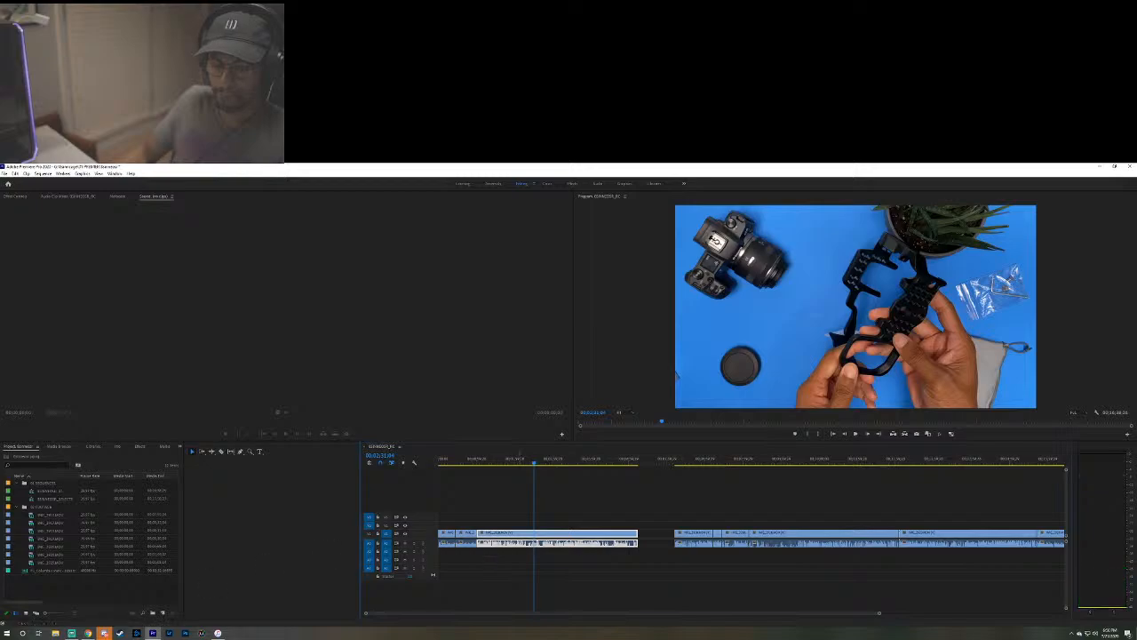
pyautogui.hotkey('alt', 'Tab')
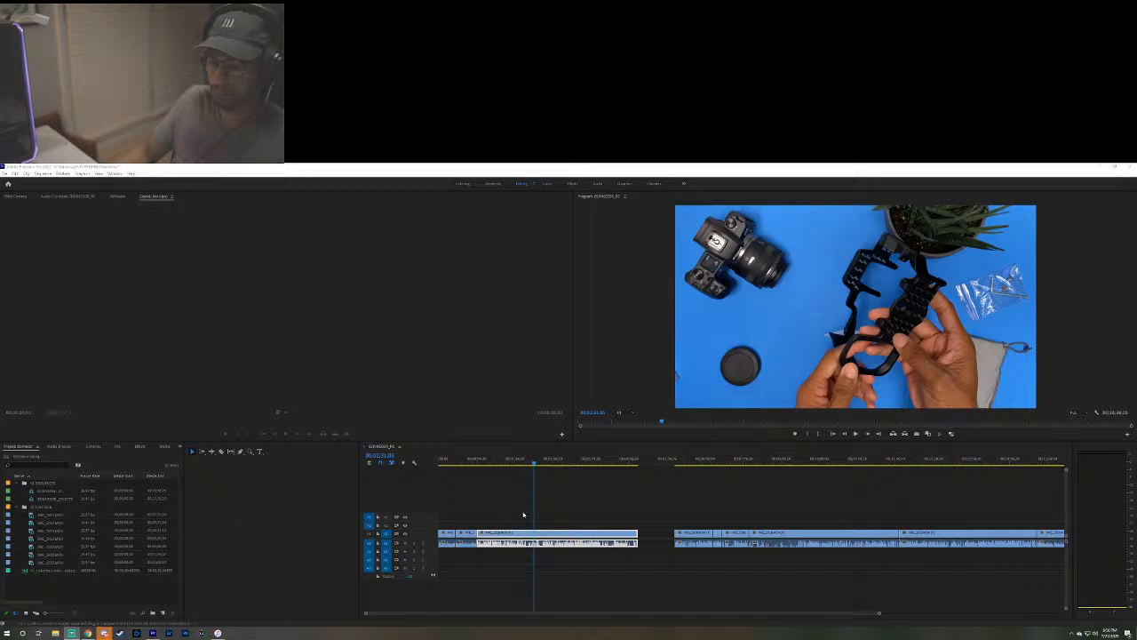
pyautogui.press('space')
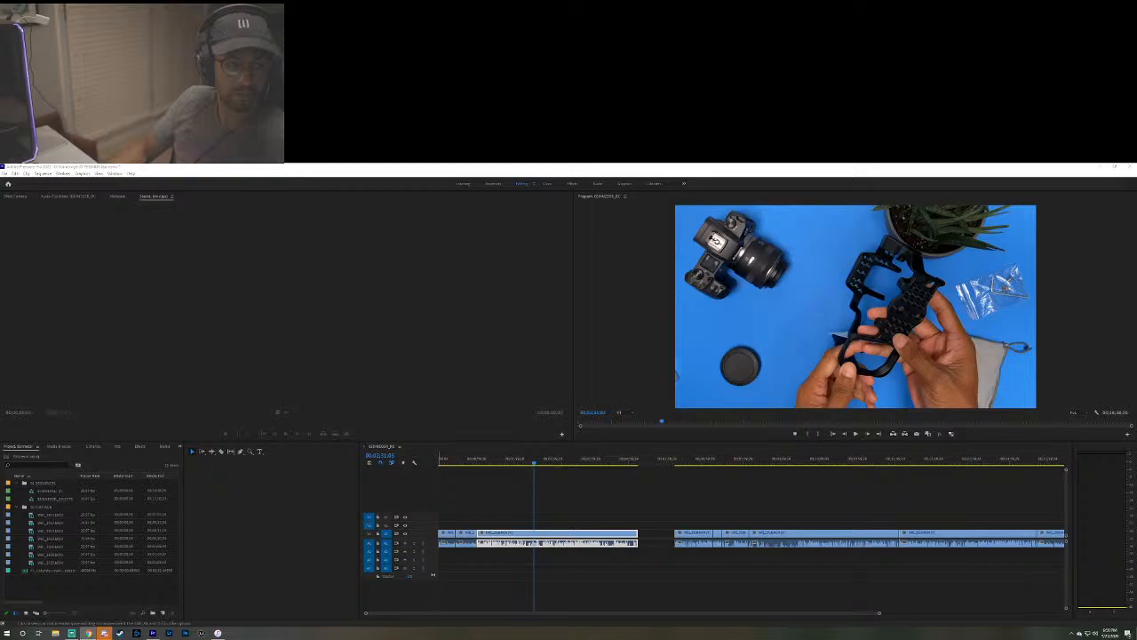
# Replay the transition into the overhead box clip and return to the part where the cage's tag is shown.
pyautogui.click(531, 463)
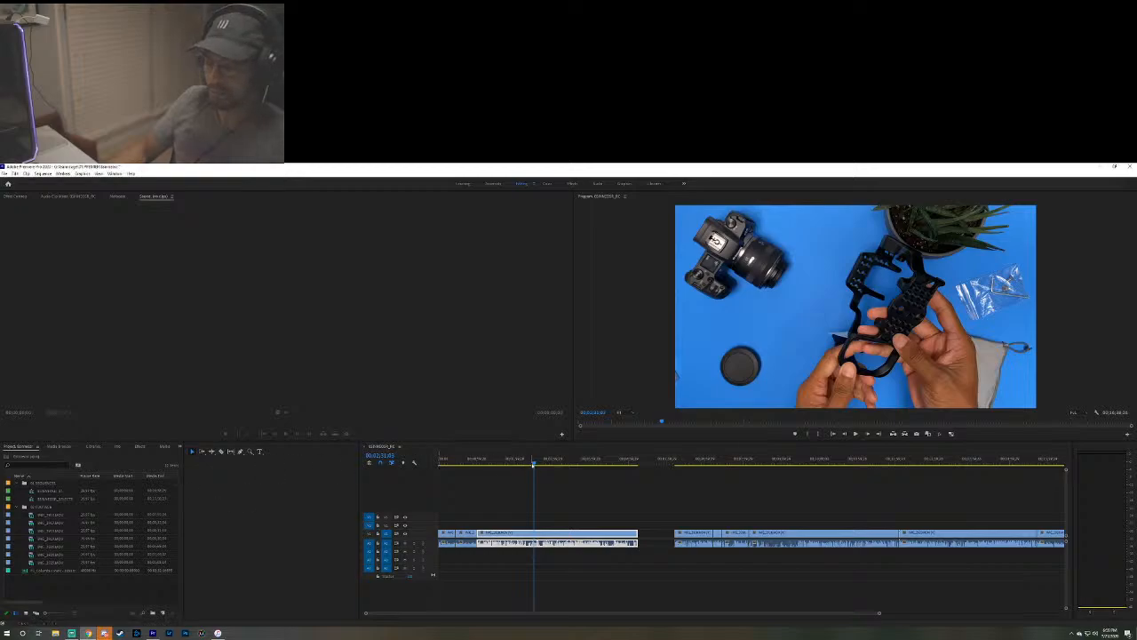
pyautogui.moveTo(531, 463); pyautogui.dragTo(475, 463)
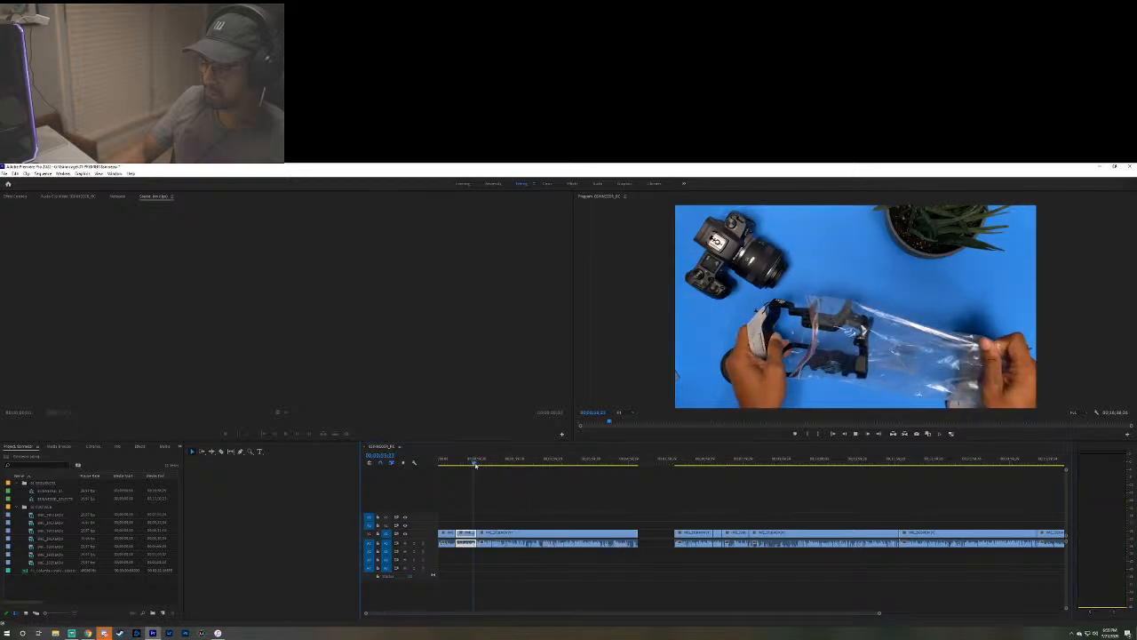
pyautogui.press('space')
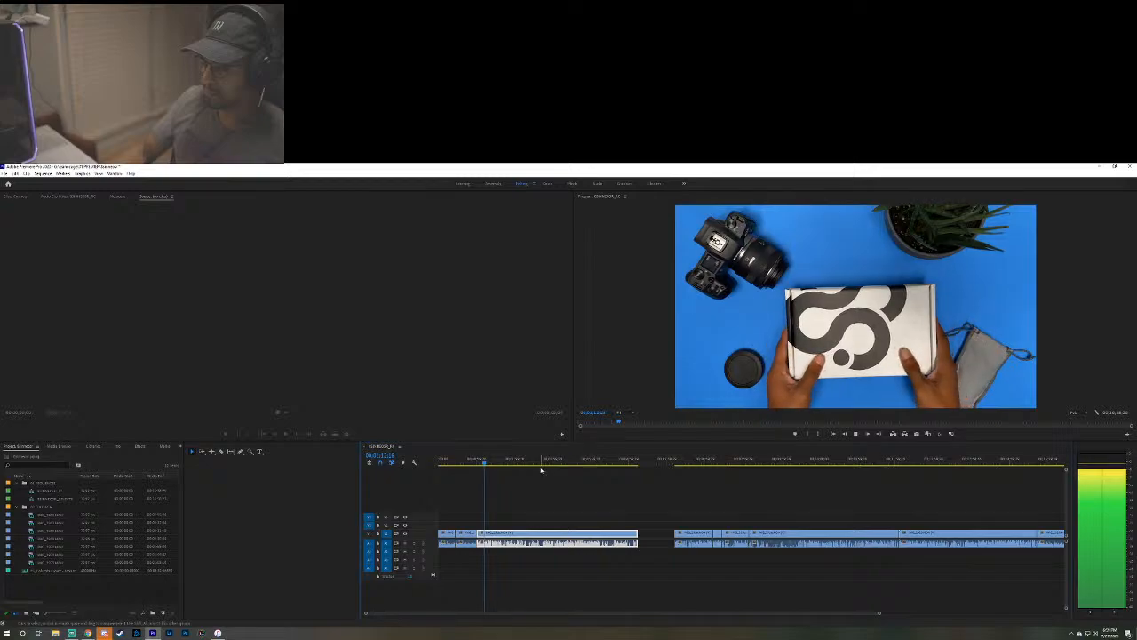
pyautogui.click(532, 463)
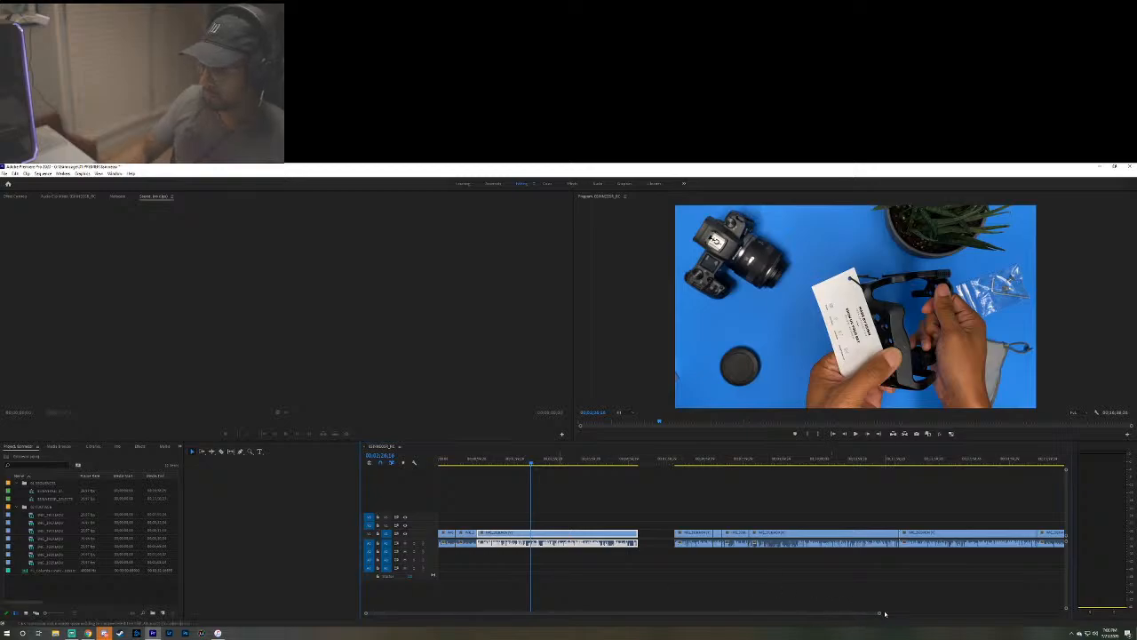
# Replay the section showing the tagged cage to find the cut point and split the overhead clip at about 2:23.
pyautogui.moveTo(885, 613); pyautogui.dragTo(718, 618)
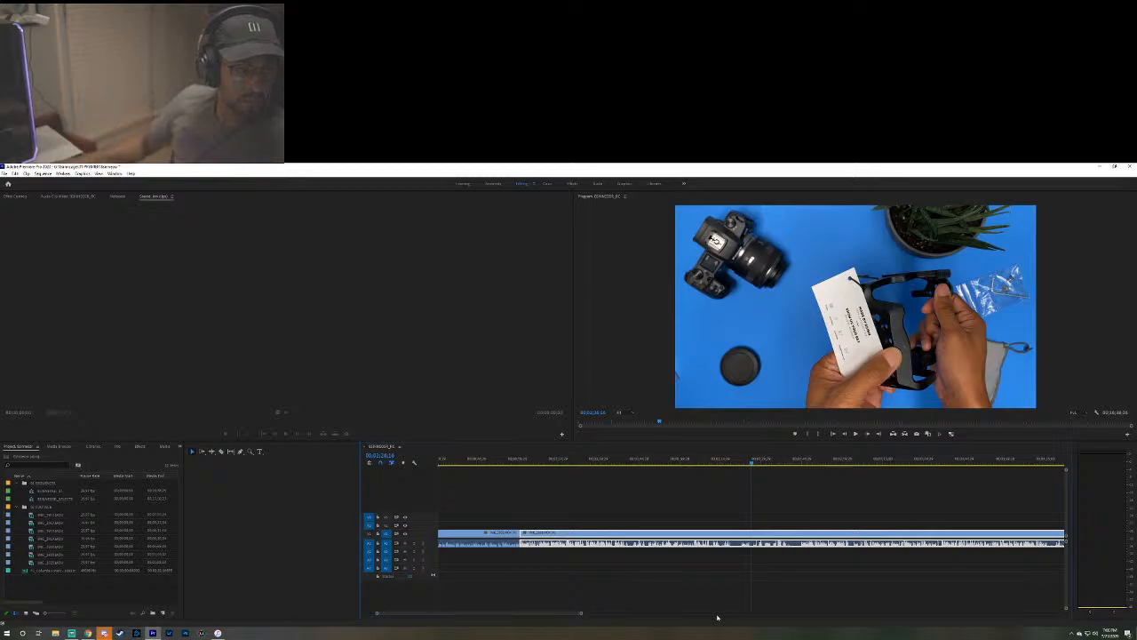
pyautogui.press('space')
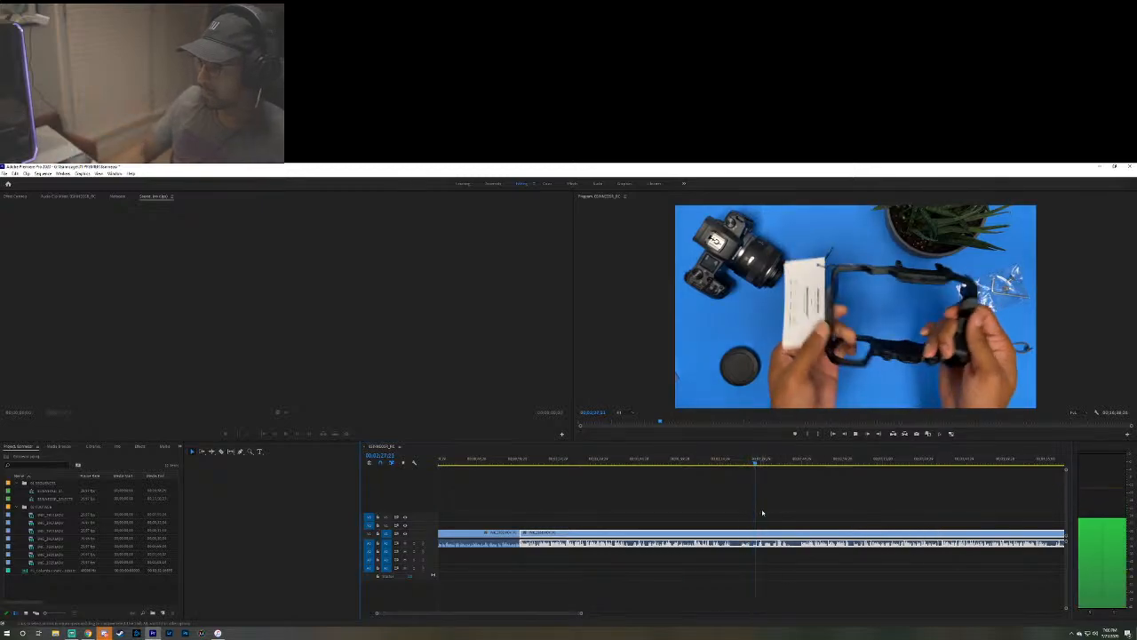
pyautogui.press('space')
pyautogui.click(733, 463)
pyautogui.press('space')
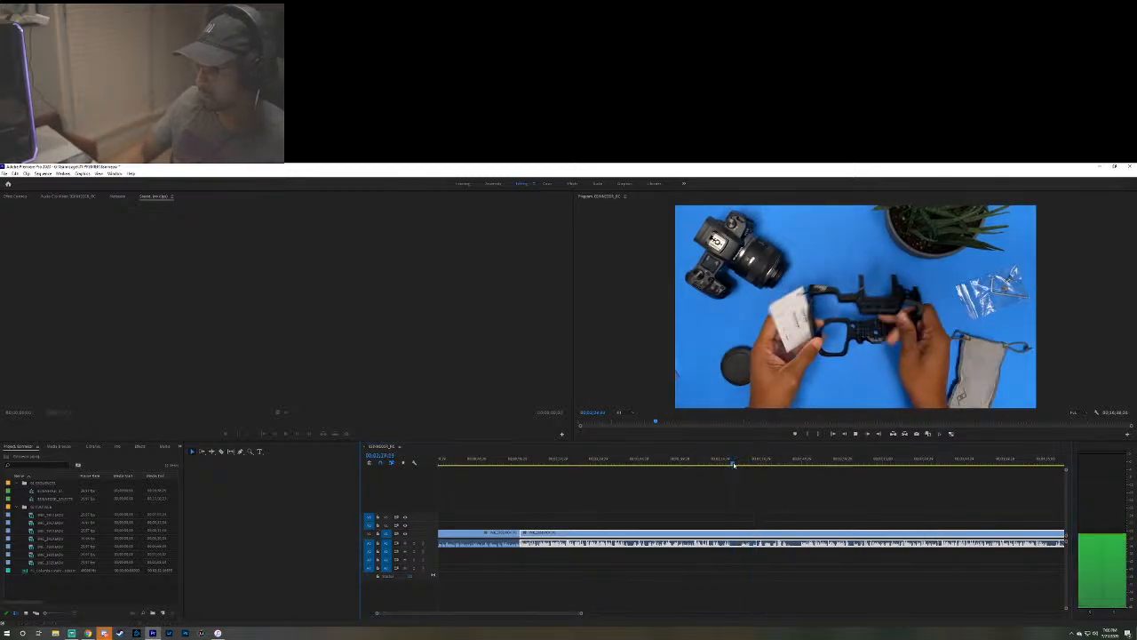
pyautogui.press('space')
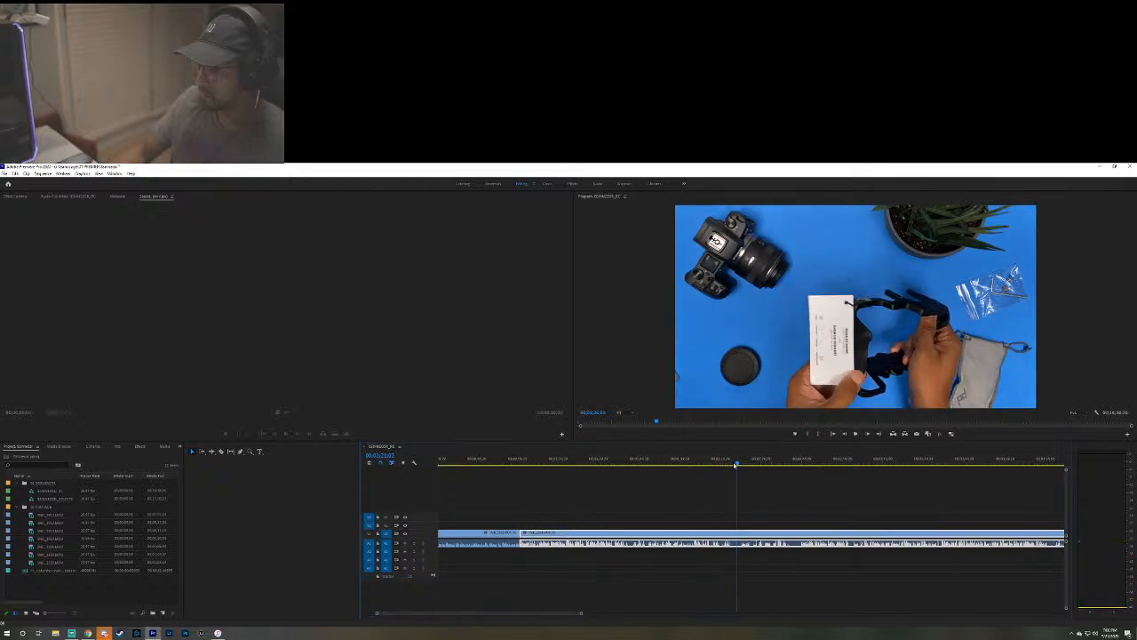
pyautogui.press('space')
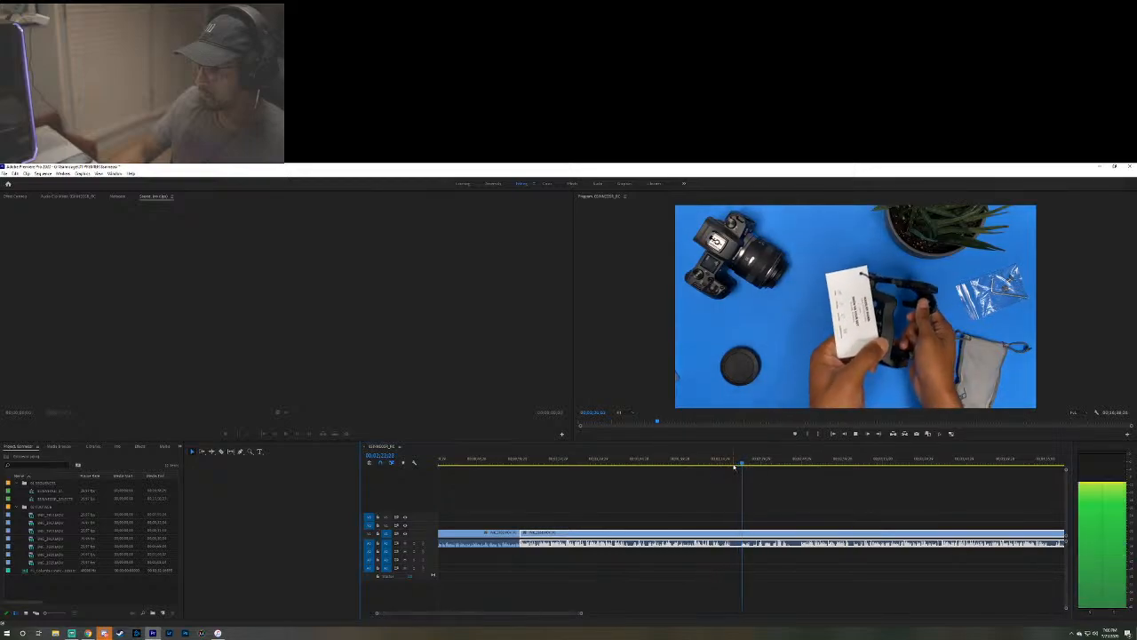
pyautogui.press('space')
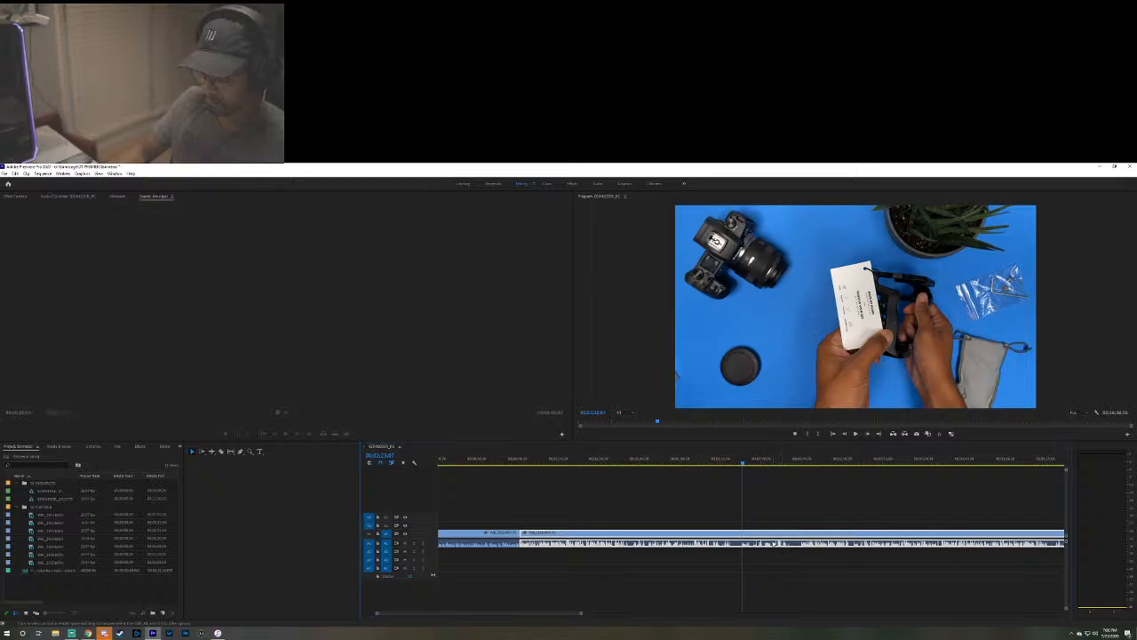
pyautogui.click(743, 542)
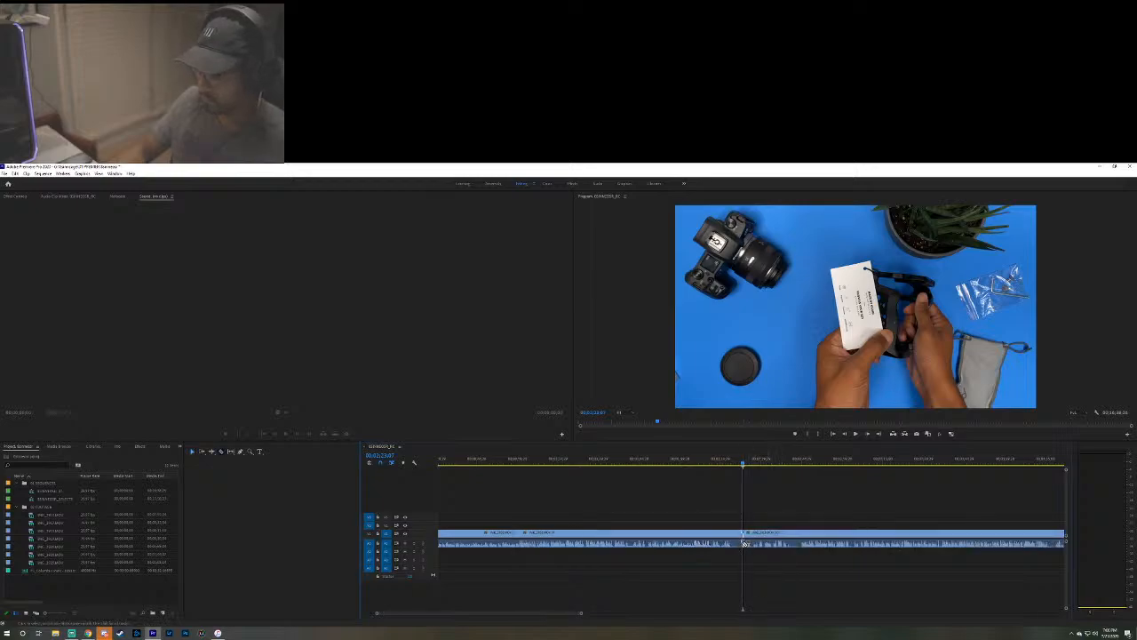
# Play on through the tagged-cage section and split the overhead clip again at about 2:27, isolating the short segment that shows the tag.
pyautogui.press('space')
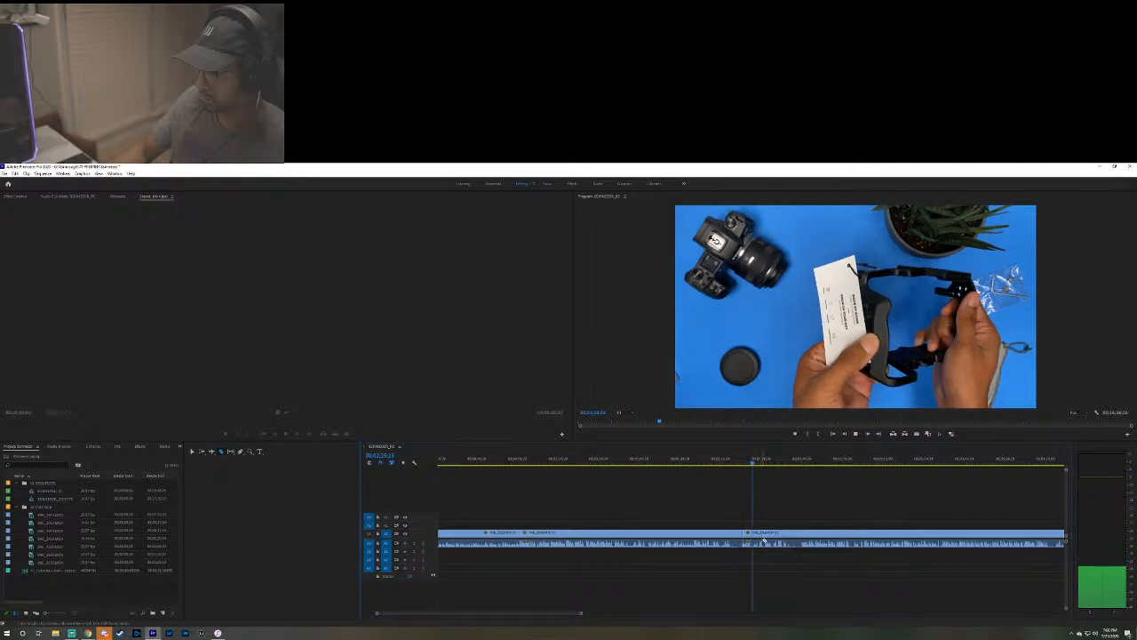
pyautogui.click(761, 539)
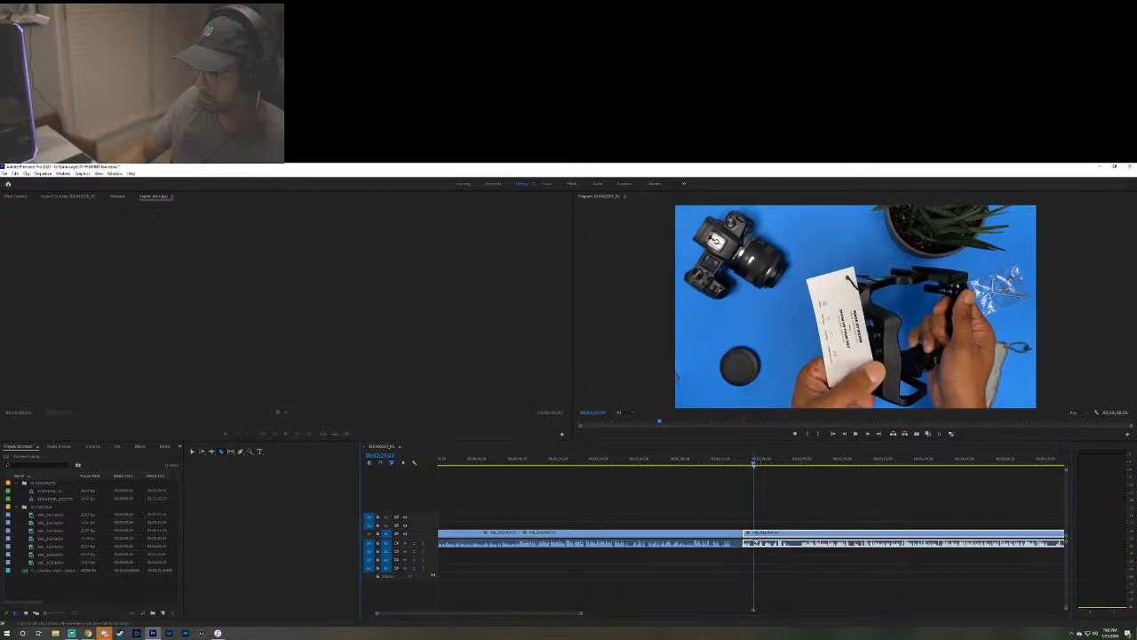
pyautogui.press('space')
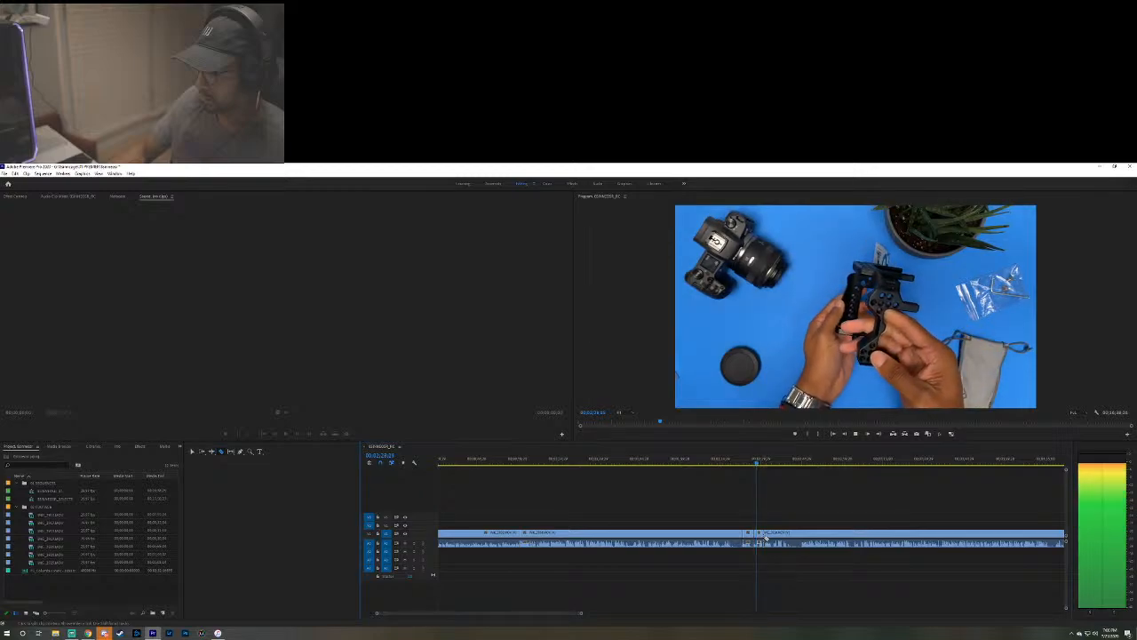
pyautogui.click(764, 539)
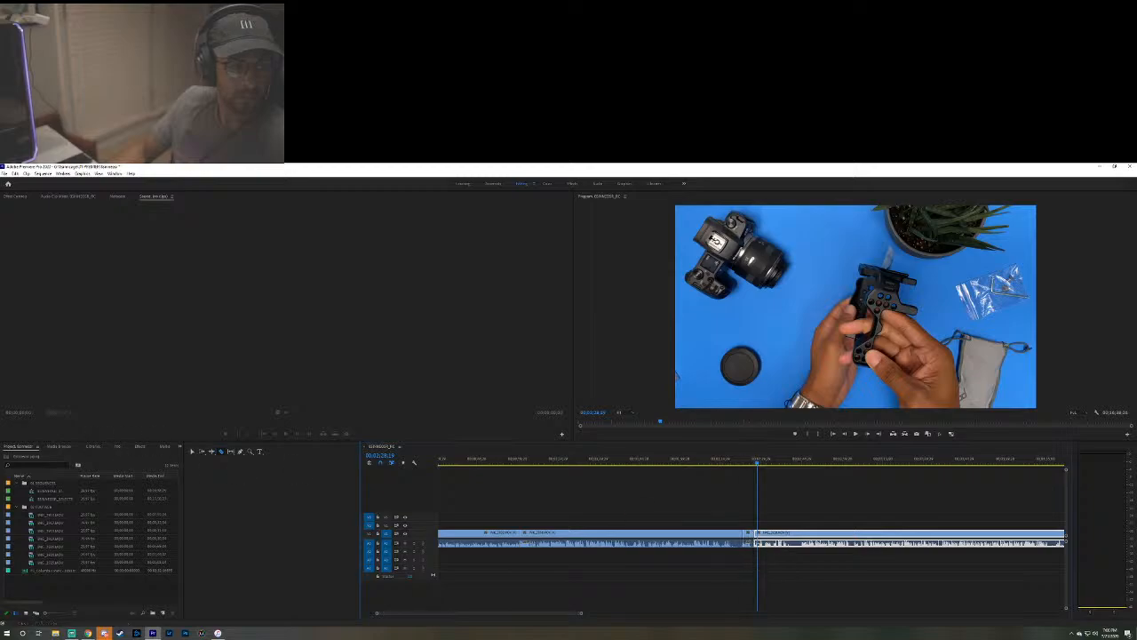
# Scrub back and forth across the start of the short tag segment and compare it with the footage just before it.
pyautogui.click(748, 463)
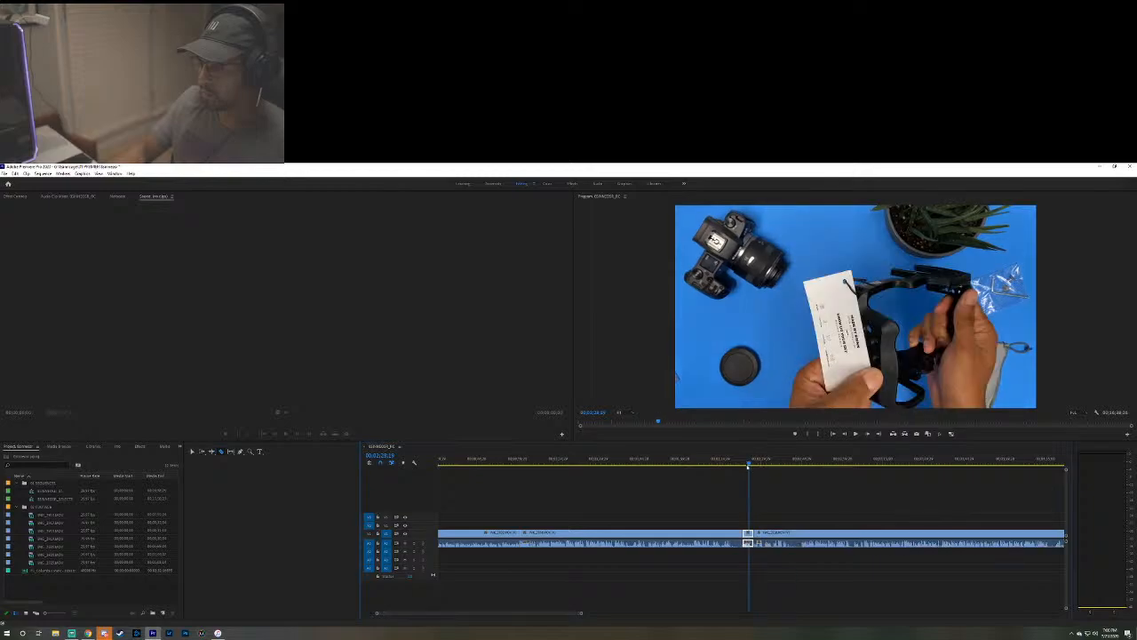
pyautogui.click(739, 464)
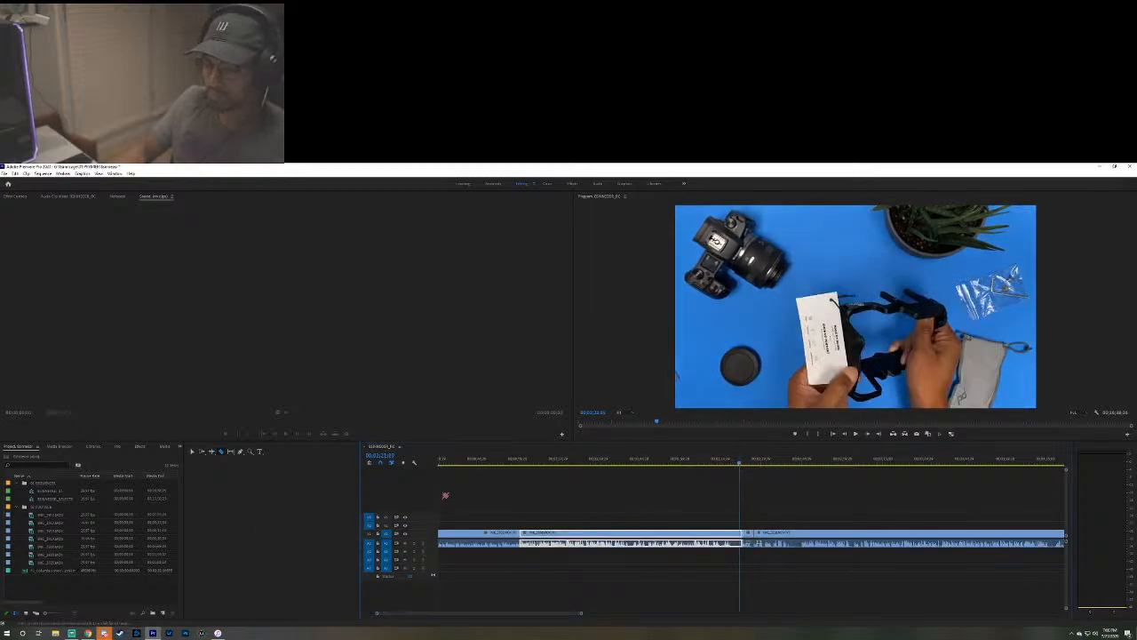
pyautogui.click(191, 452)
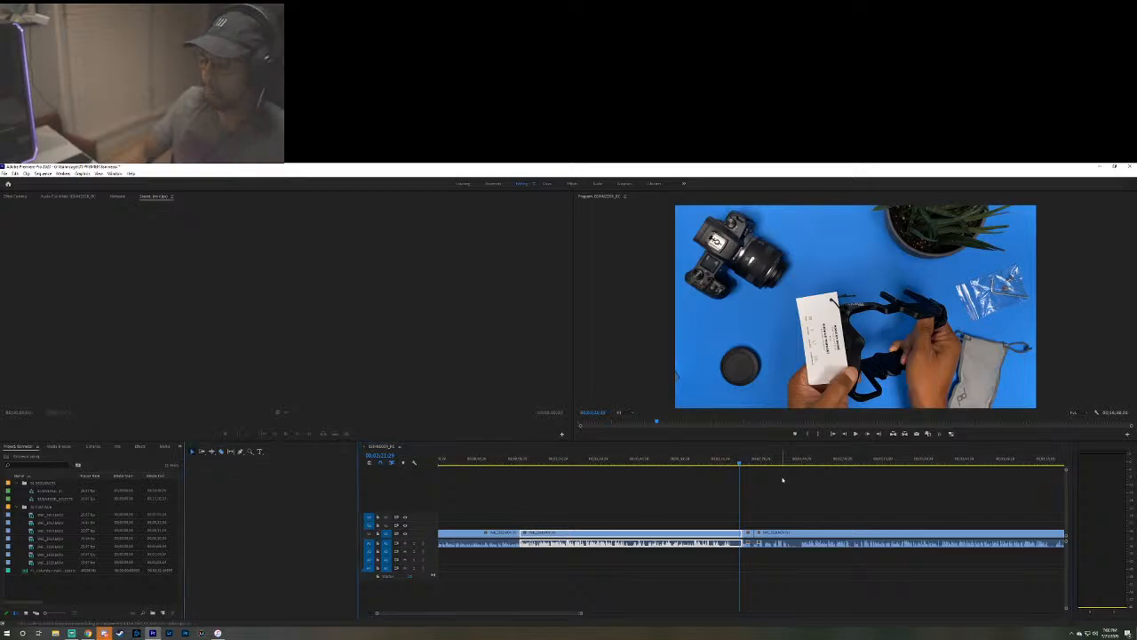
pyautogui.click(734, 463)
pyautogui.moveTo(733, 463); pyautogui.dragTo(747, 464)
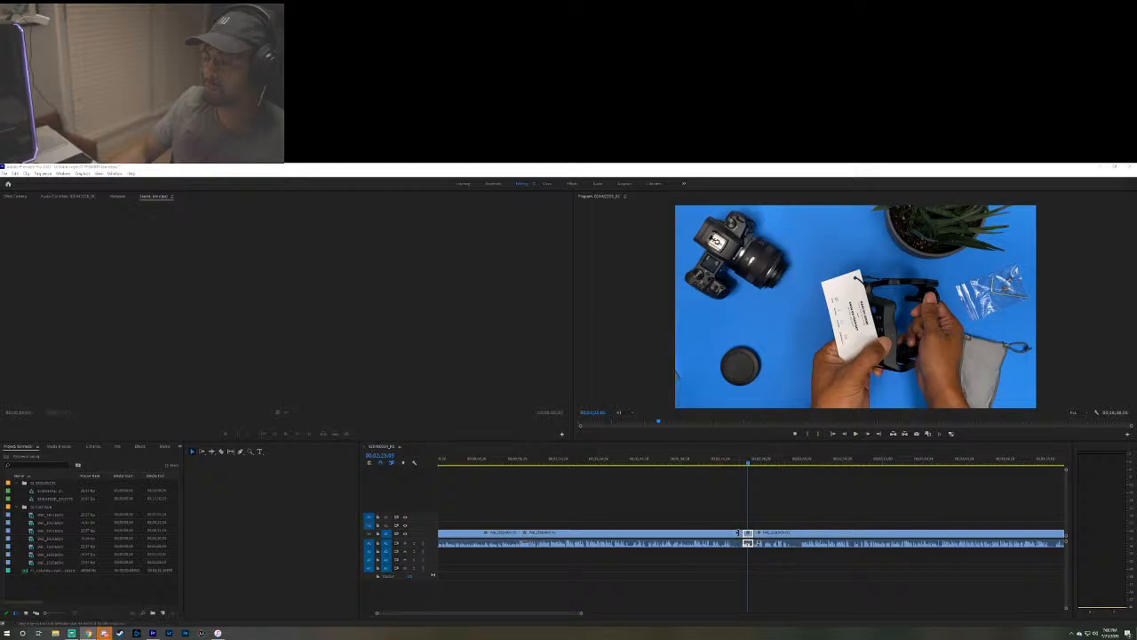
pyautogui.click(735, 464)
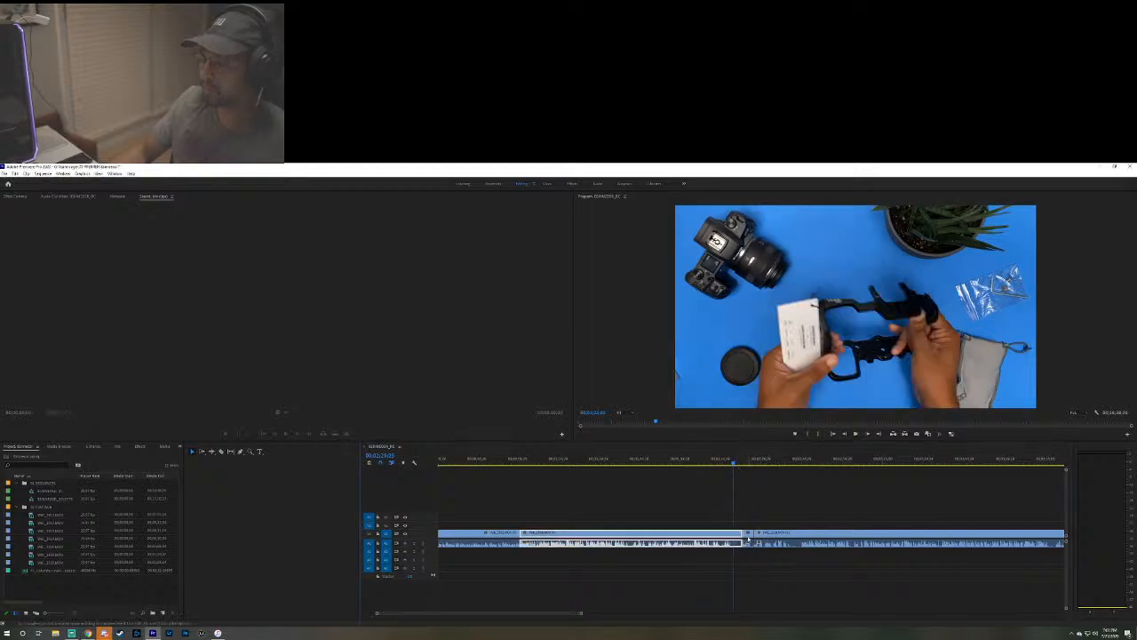
pyautogui.click(733, 464)
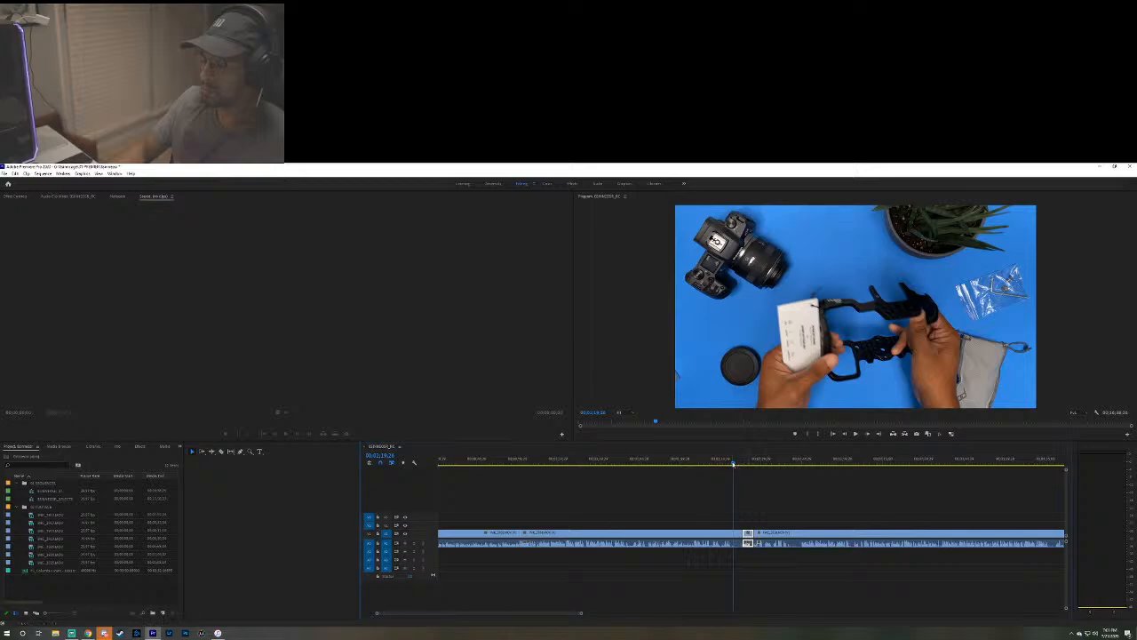
# Replay the transition into the short tag segment and park the playhead inside that segment at about 2:24, with it selected.
pyautogui.press('space')
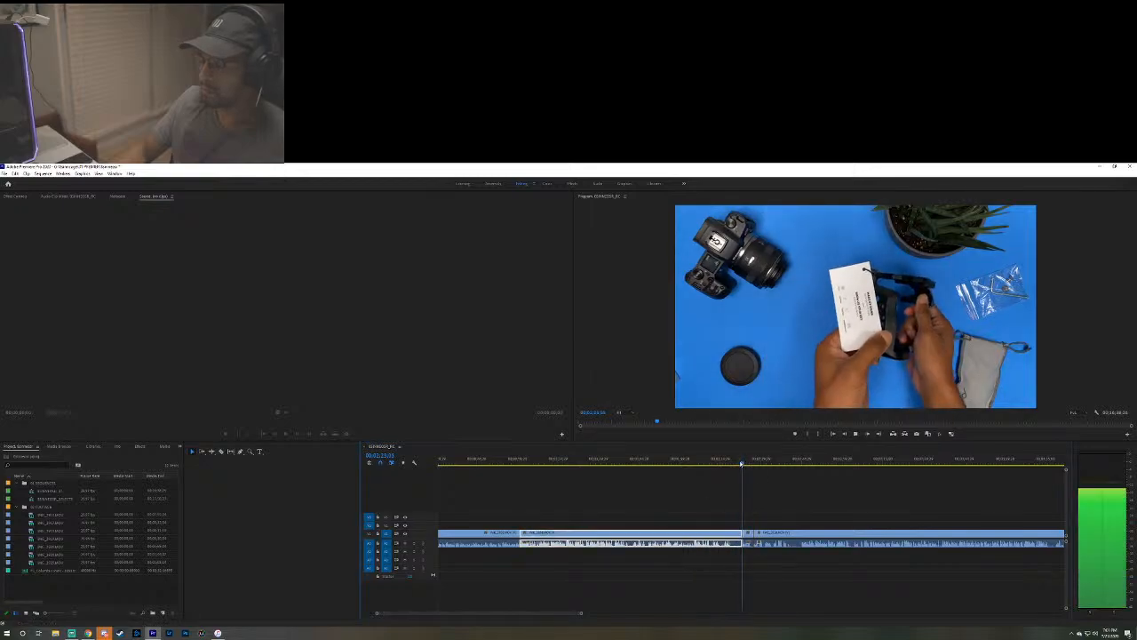
pyautogui.press('space')
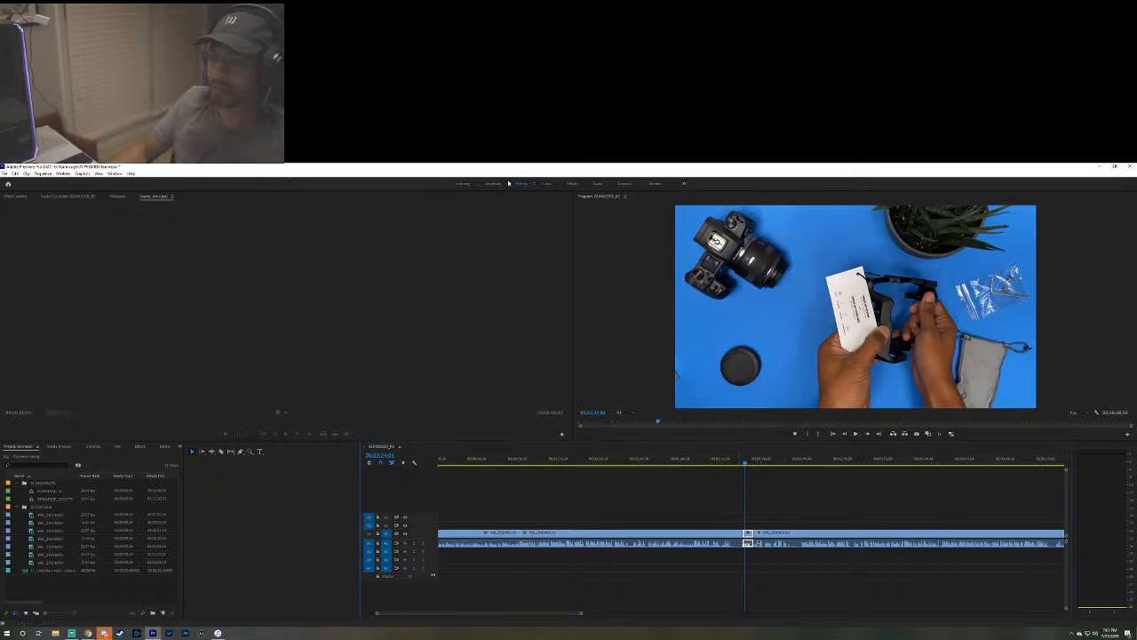
pyautogui.press('space')
pyautogui.press('space')
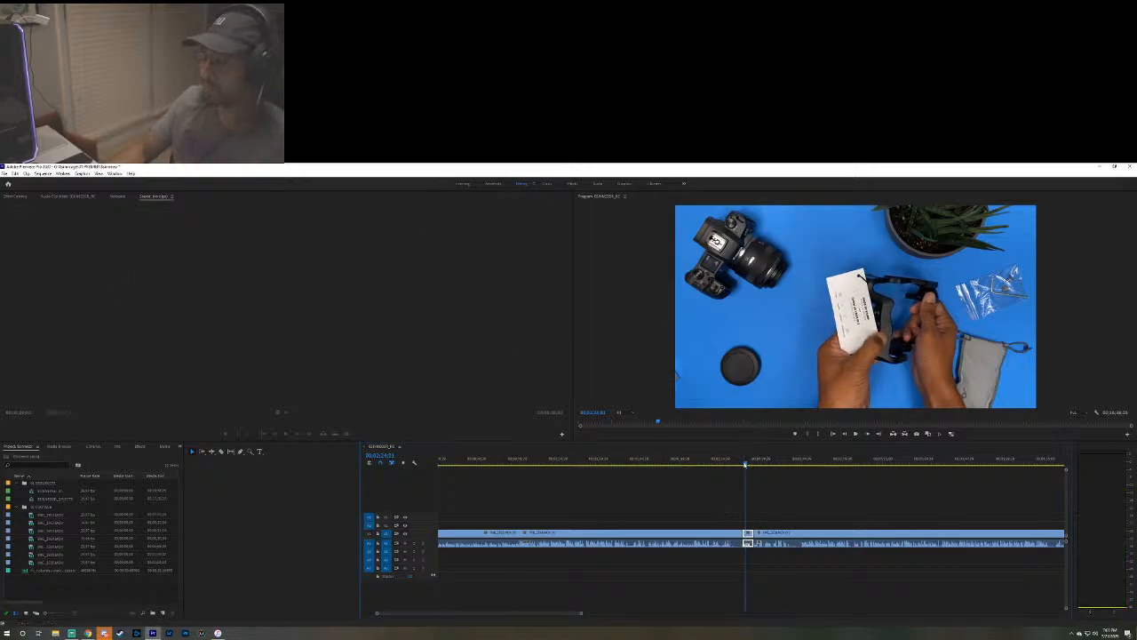
pyautogui.press('space')
pyautogui.press('space')
pyautogui.press('Left')
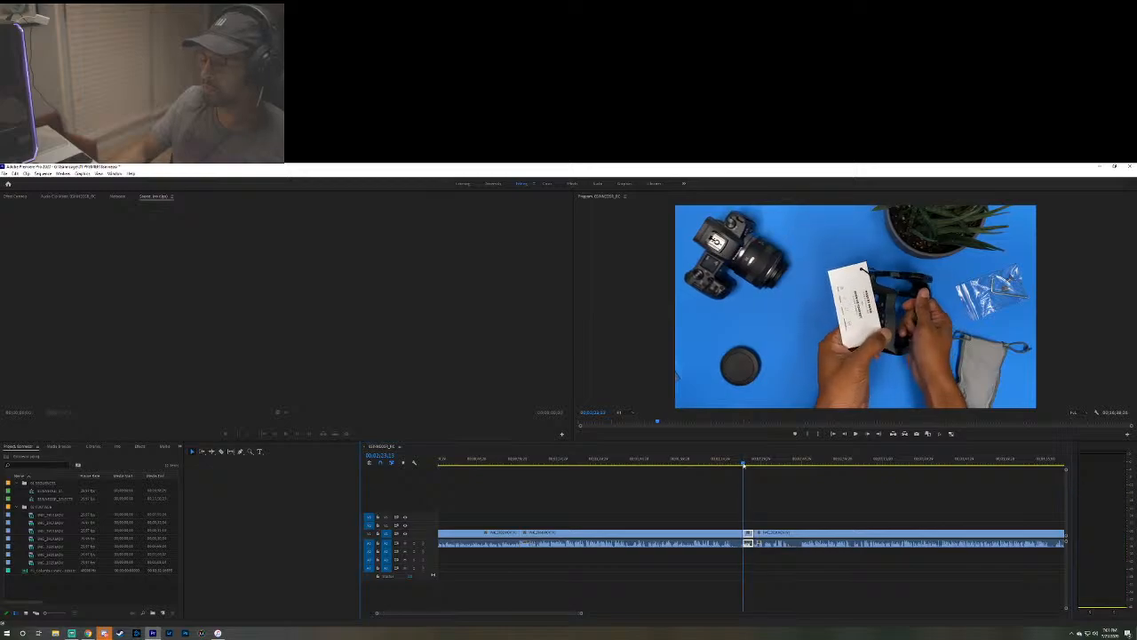
pyautogui.press('d')
pyautogui.press('space')
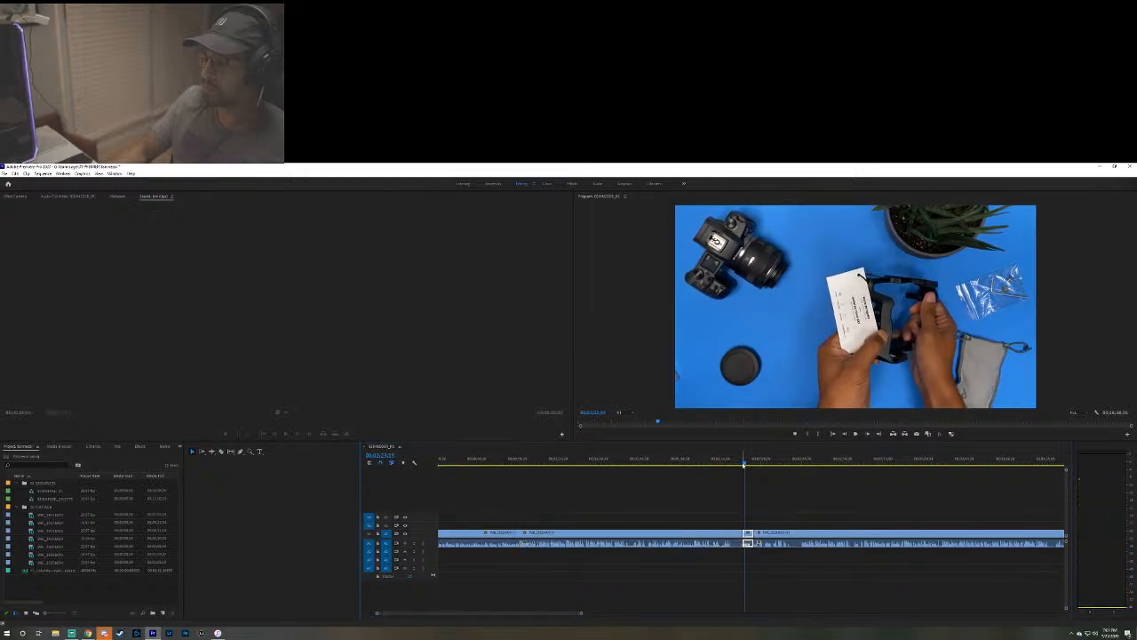
pyautogui.press('space')
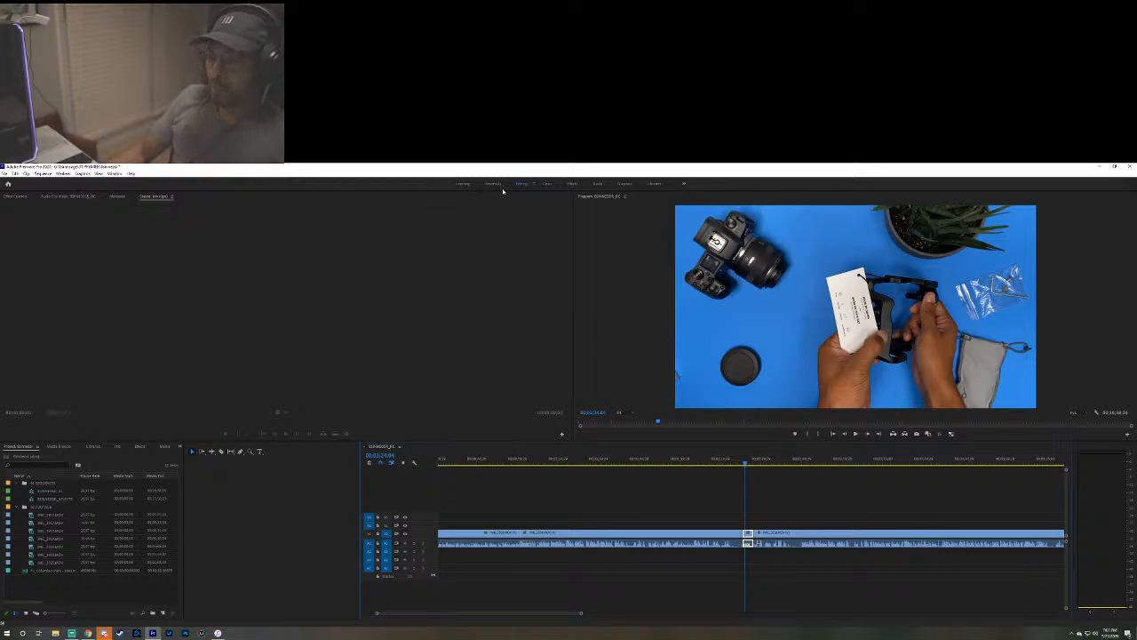
# Show the short tag segment's motion settings, select its Position property and reduce the program preview zoom to 10%.
pyautogui.click(16, 196)
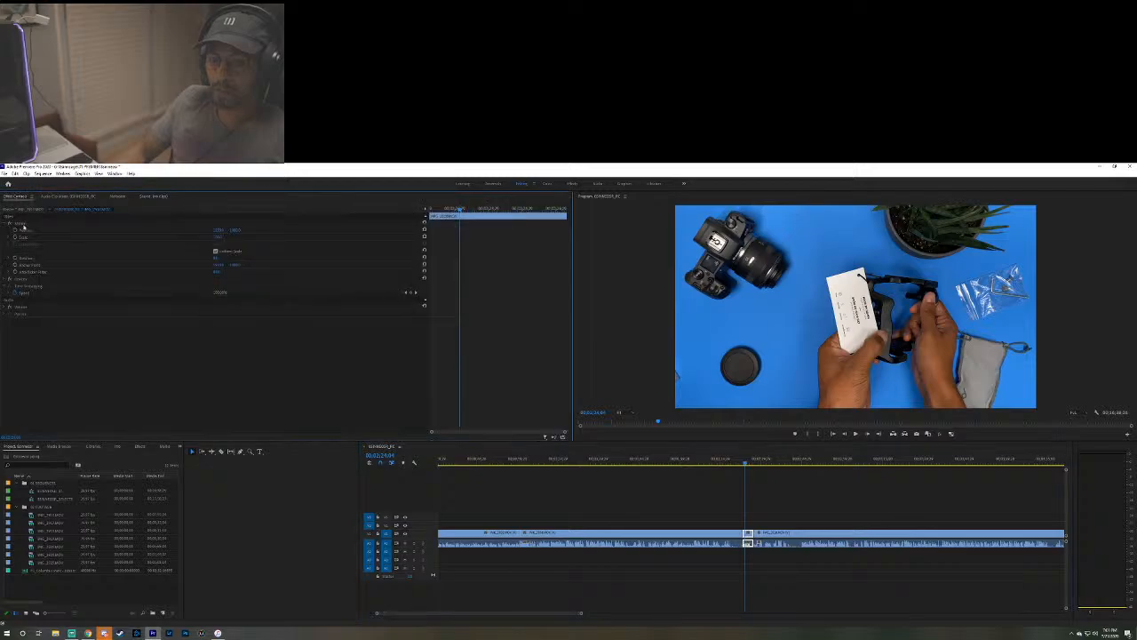
pyautogui.click(21, 230)
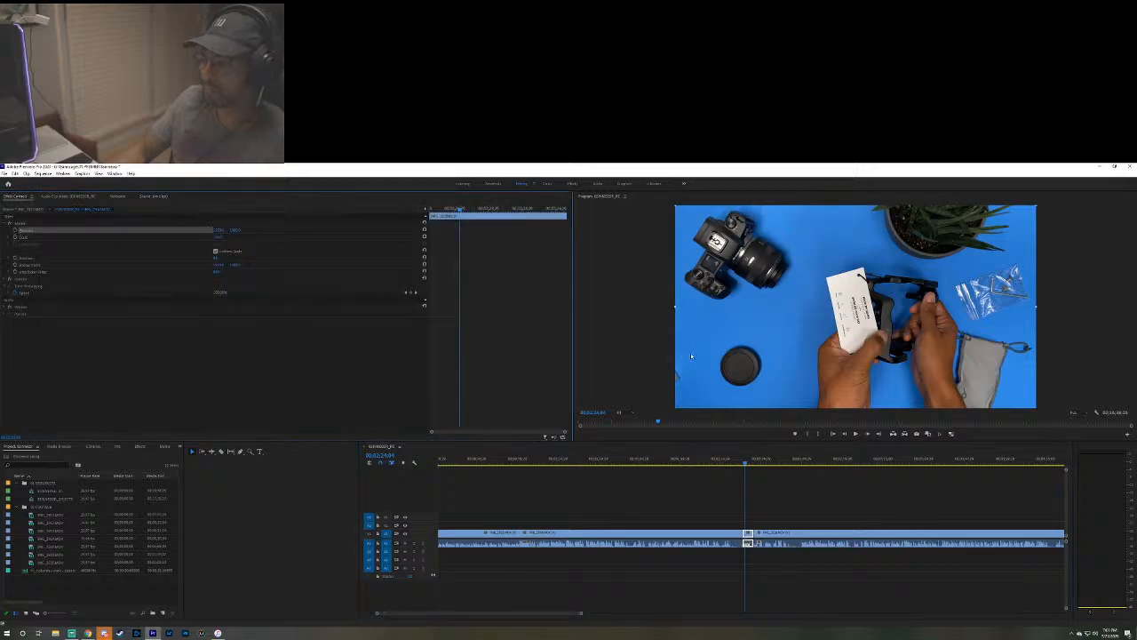
pyautogui.click(620, 413)
pyautogui.click(626, 431)
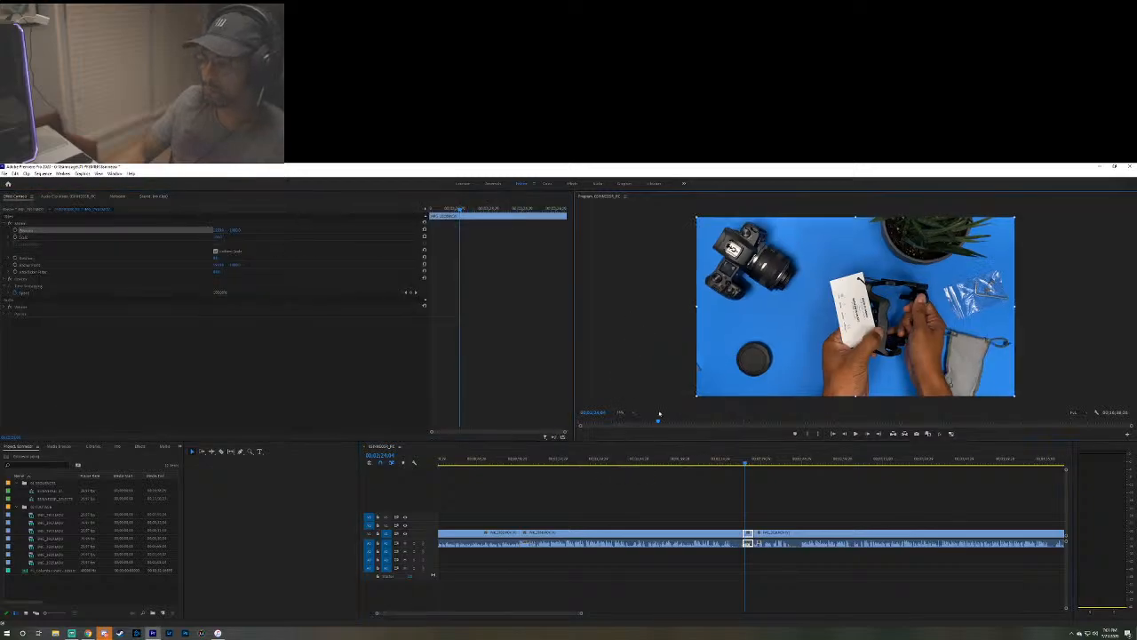
pyautogui.click(620, 412)
pyautogui.click(628, 427)
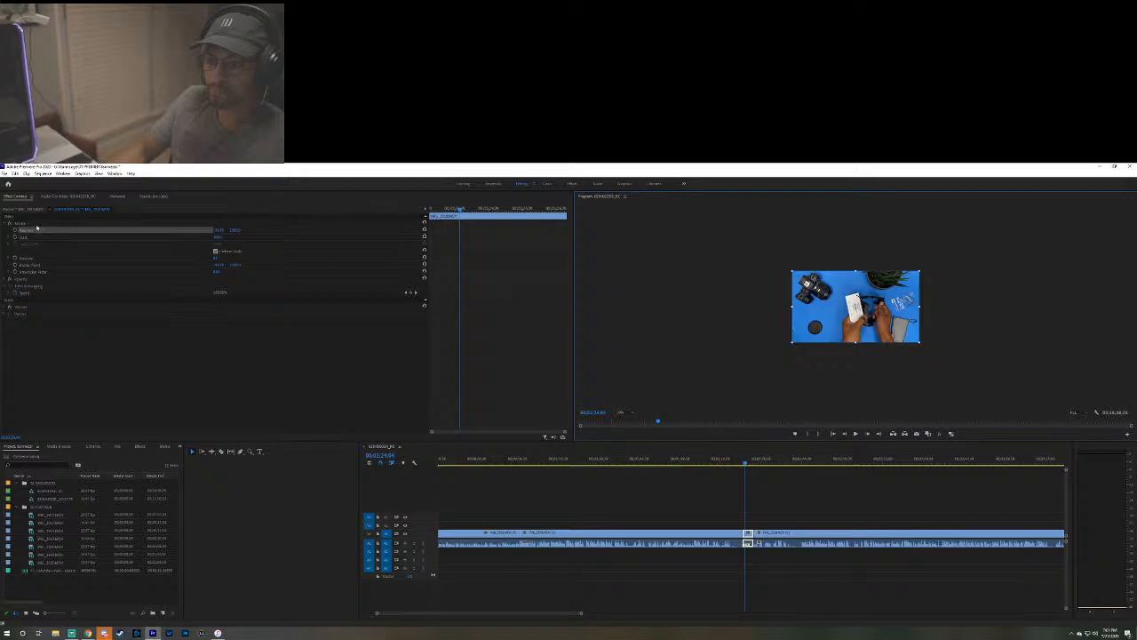
# Scale the short tag segment to nearly double size and shift its picture up and left so the tag and hands fill the frame.
pyautogui.click(253, 240)
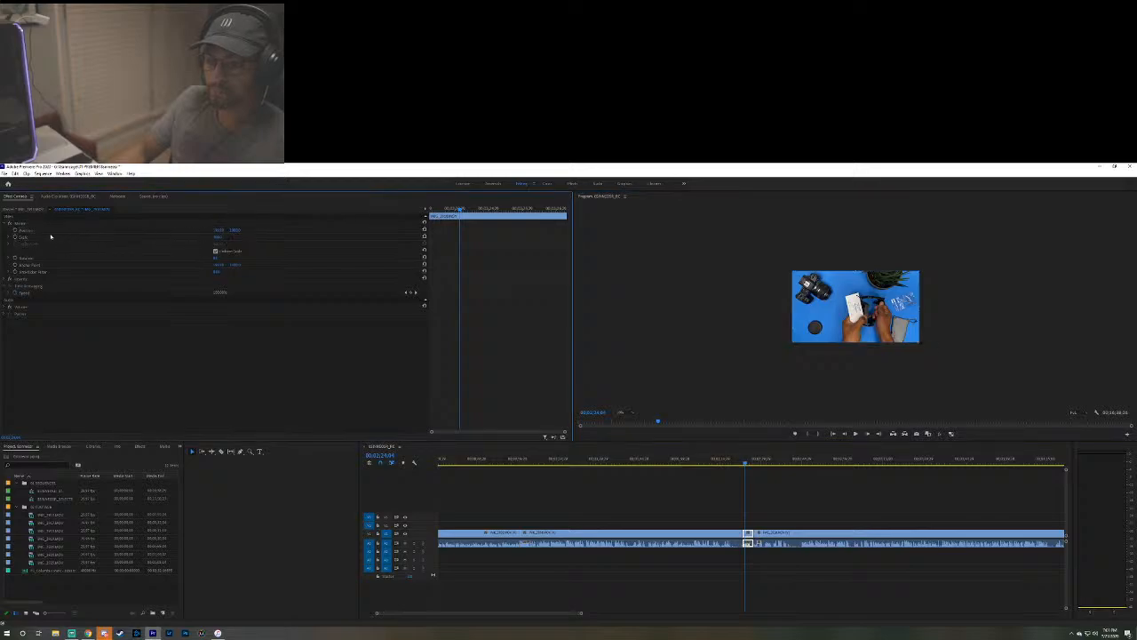
pyautogui.click(21, 238)
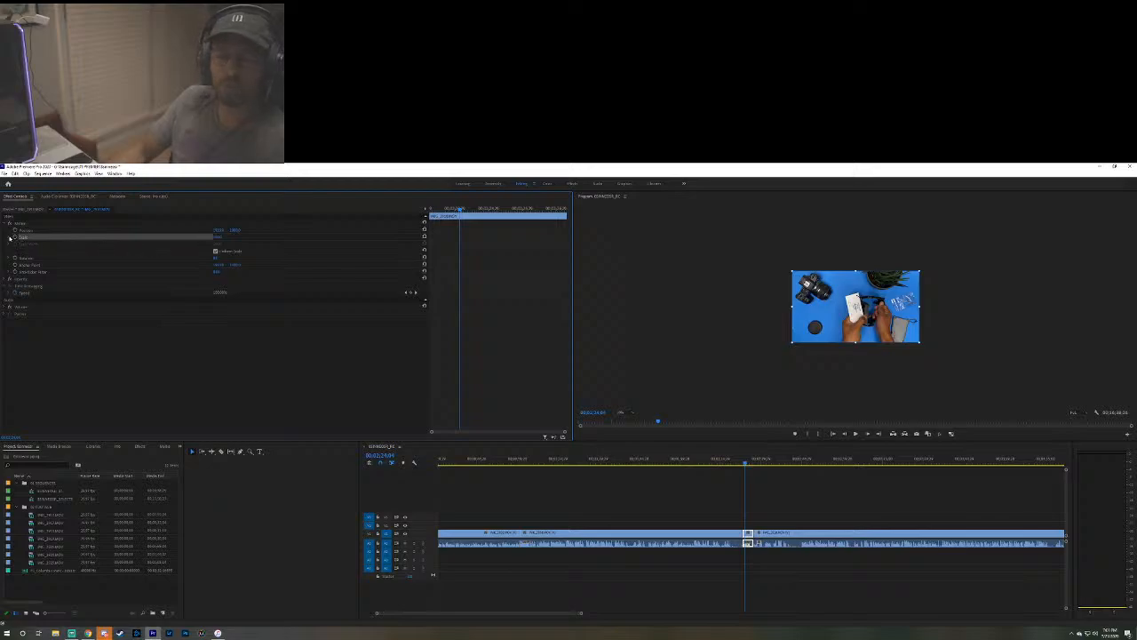
pyautogui.click(9, 238)
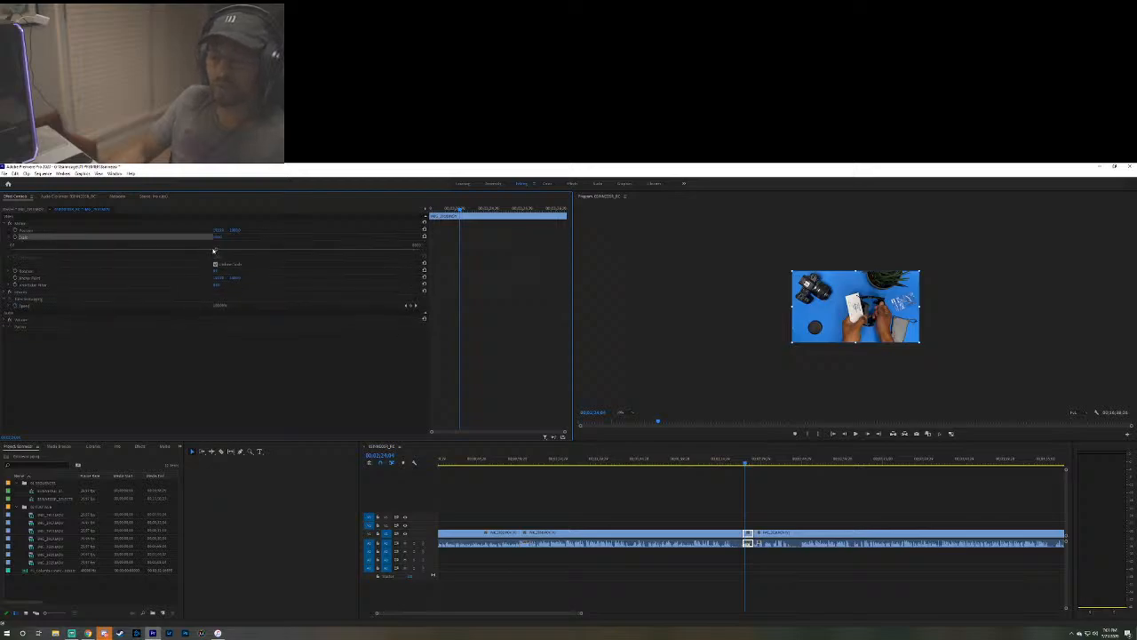
pyautogui.moveTo(213, 250); pyautogui.dragTo(390, 250)
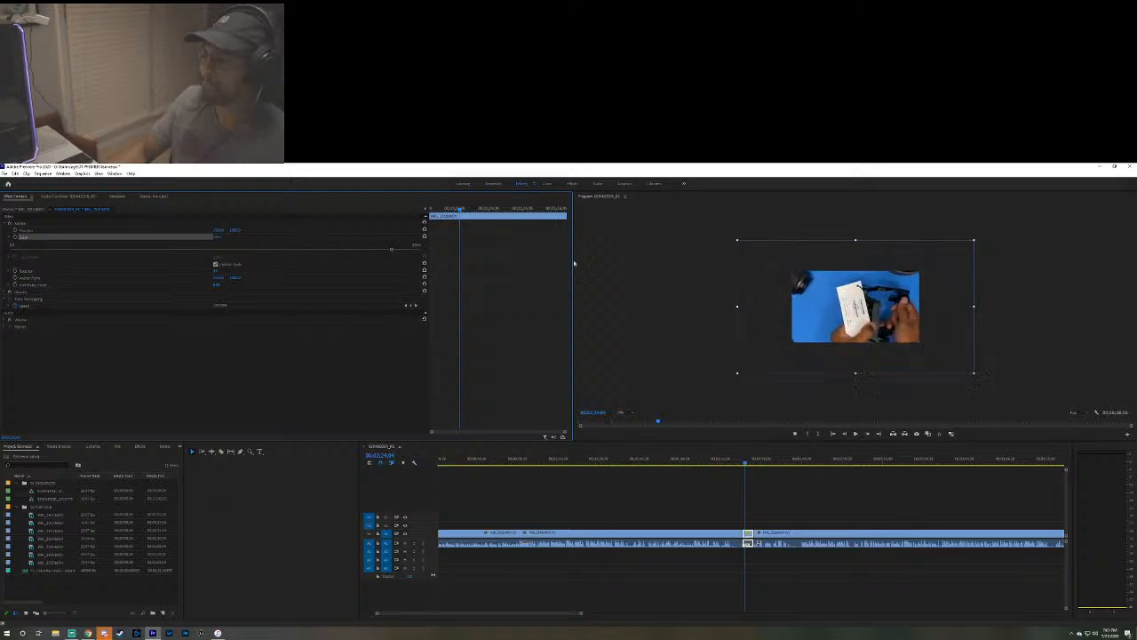
pyautogui.moveTo(883, 305); pyautogui.dragTo(861, 296)
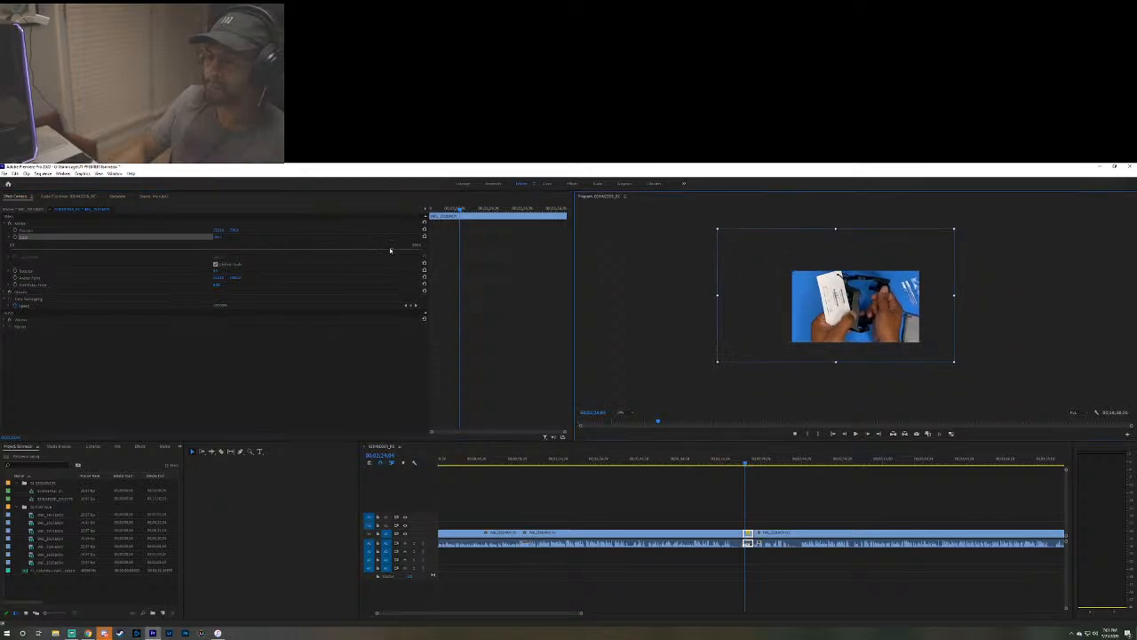
pyautogui.moveTo(389, 250); pyautogui.dragTo(398, 250)
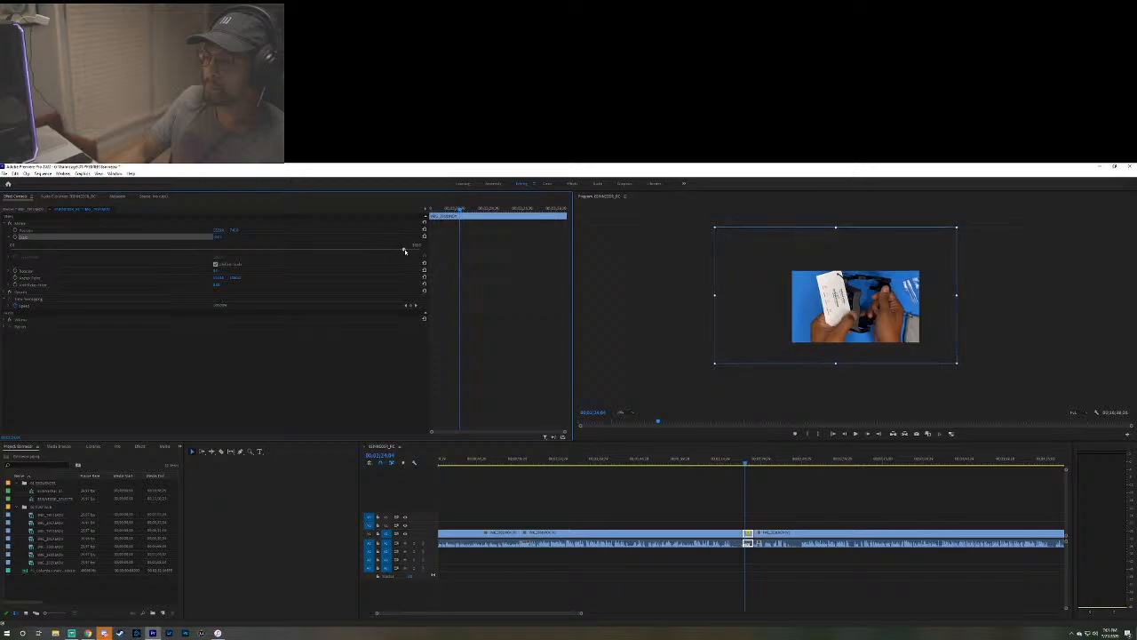
pyautogui.moveTo(404, 251); pyautogui.dragTo(407, 249)
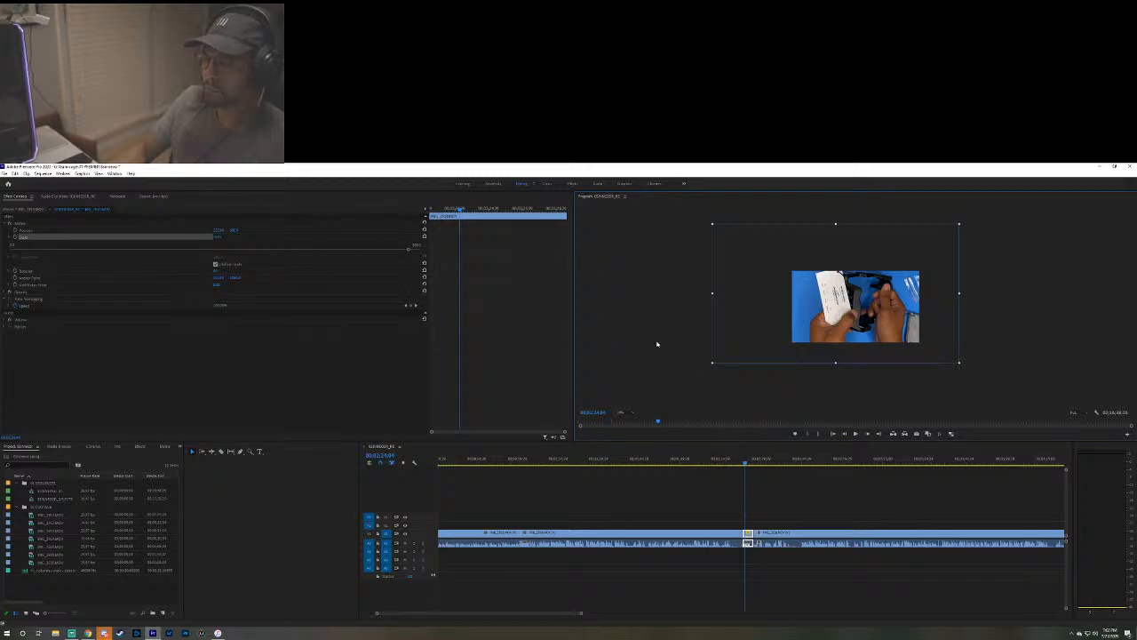
# Play the enlarged segment into the following overhead clip and restore the program preview zoom to Fit.
pyautogui.press('space')
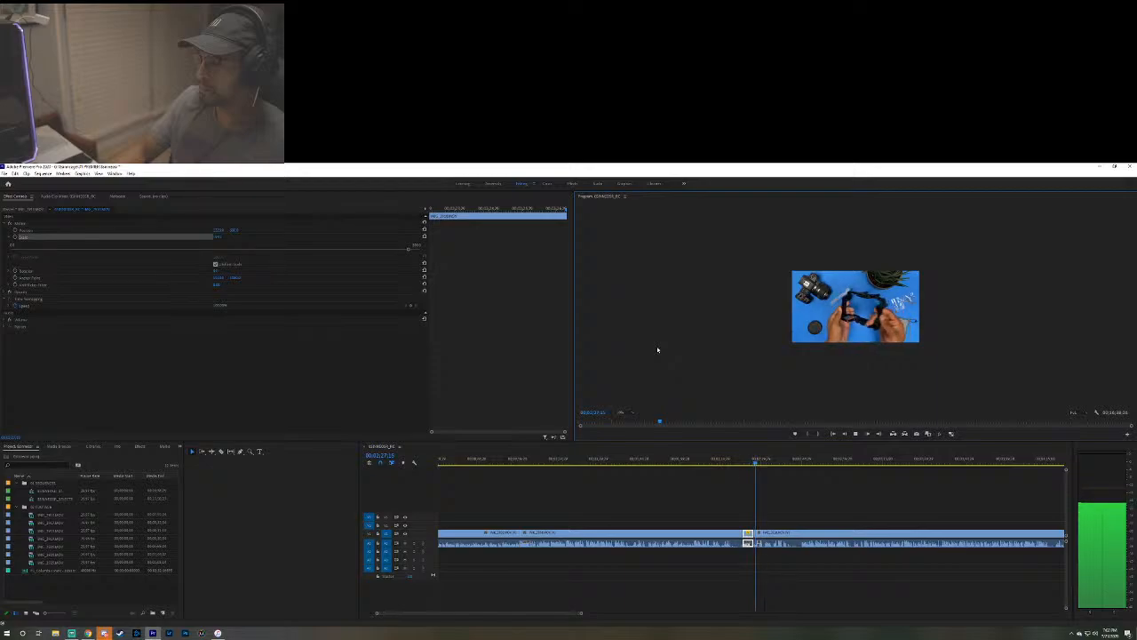
pyautogui.press('space')
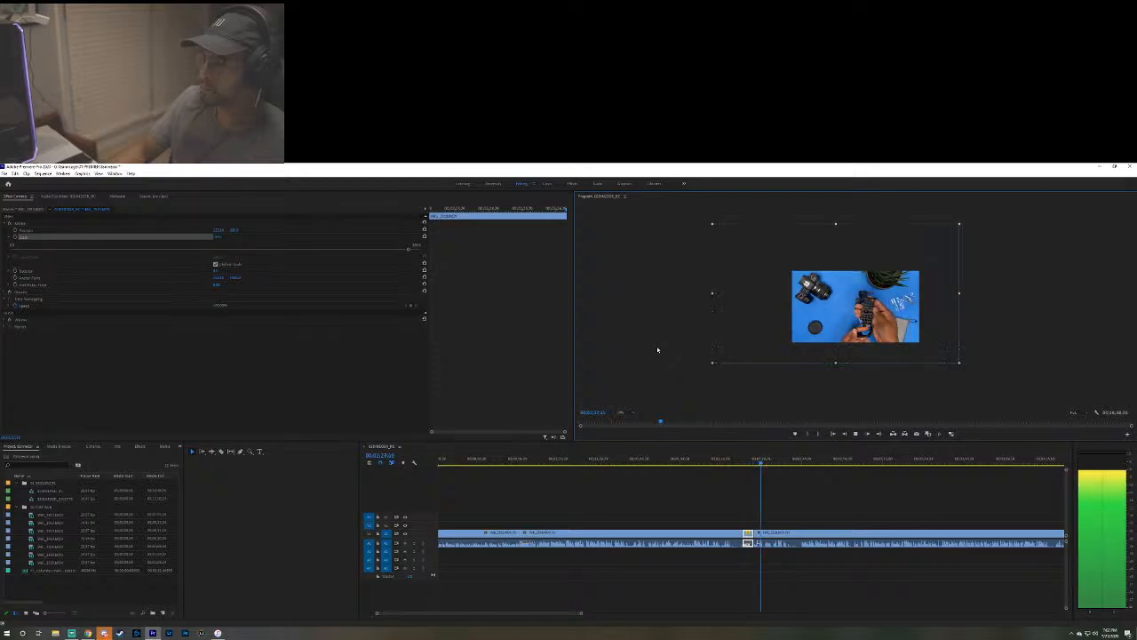
pyautogui.click(826, 316)
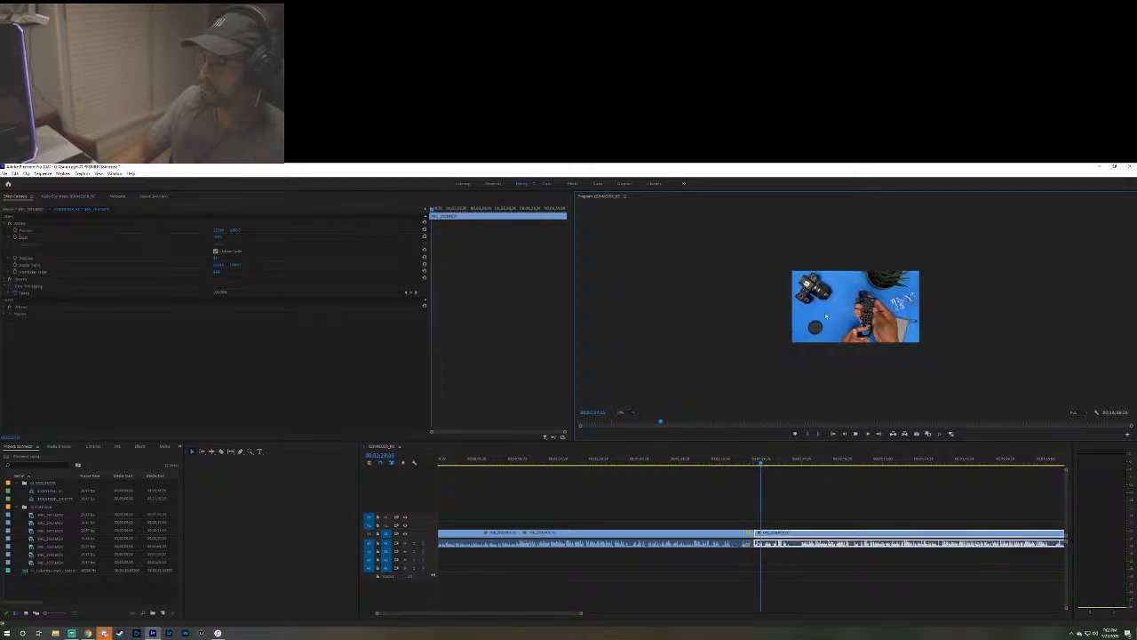
pyautogui.click(623, 413)
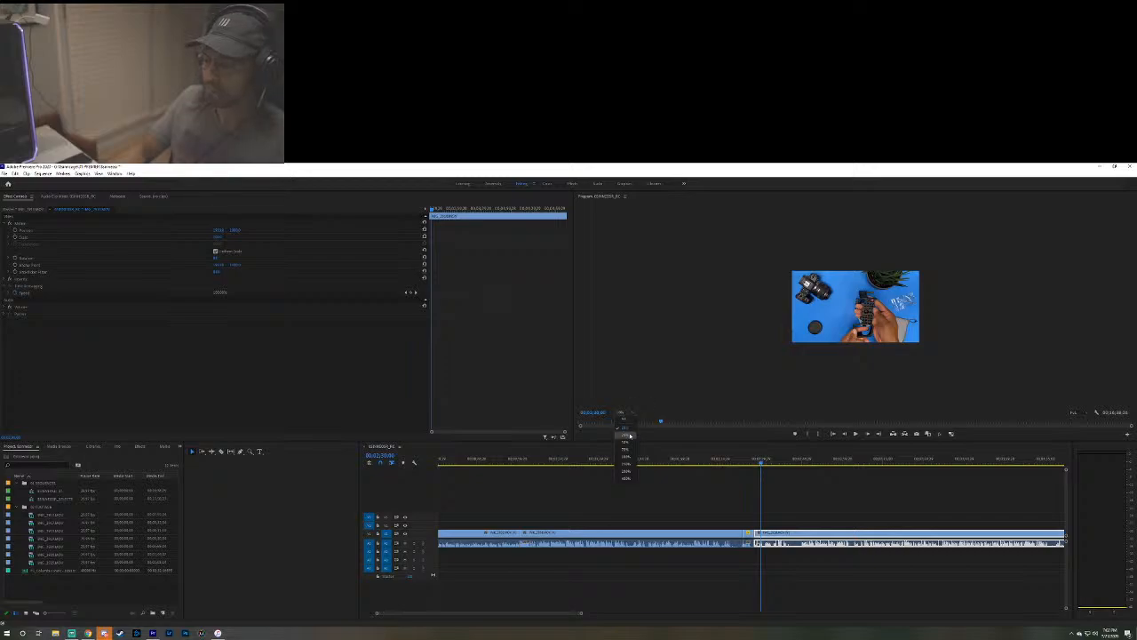
pyautogui.click(625, 427)
pyautogui.press('space')
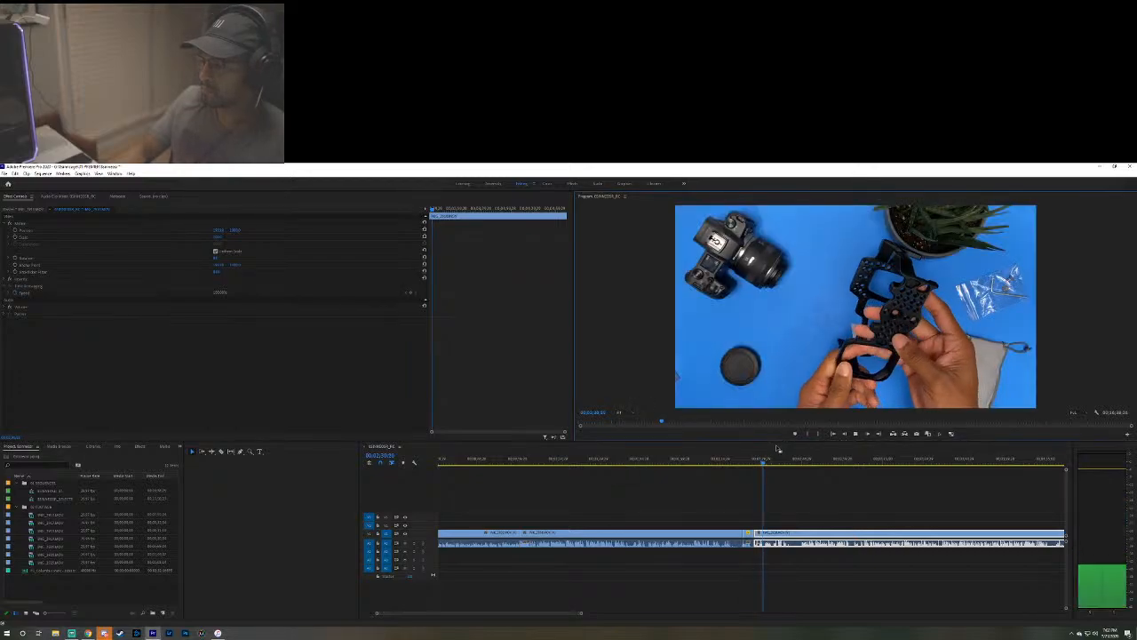
# Play from just before the short tag segment and split the following overhead clip where the empty cage is held open with both hands.
pyautogui.click(739, 464)
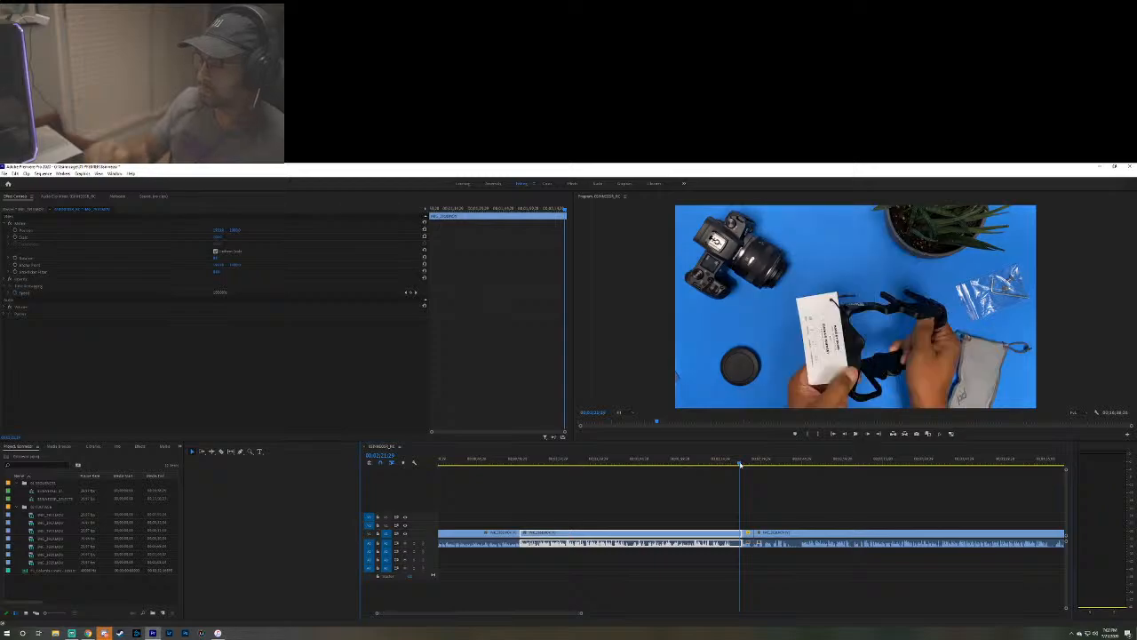
pyautogui.press('space')
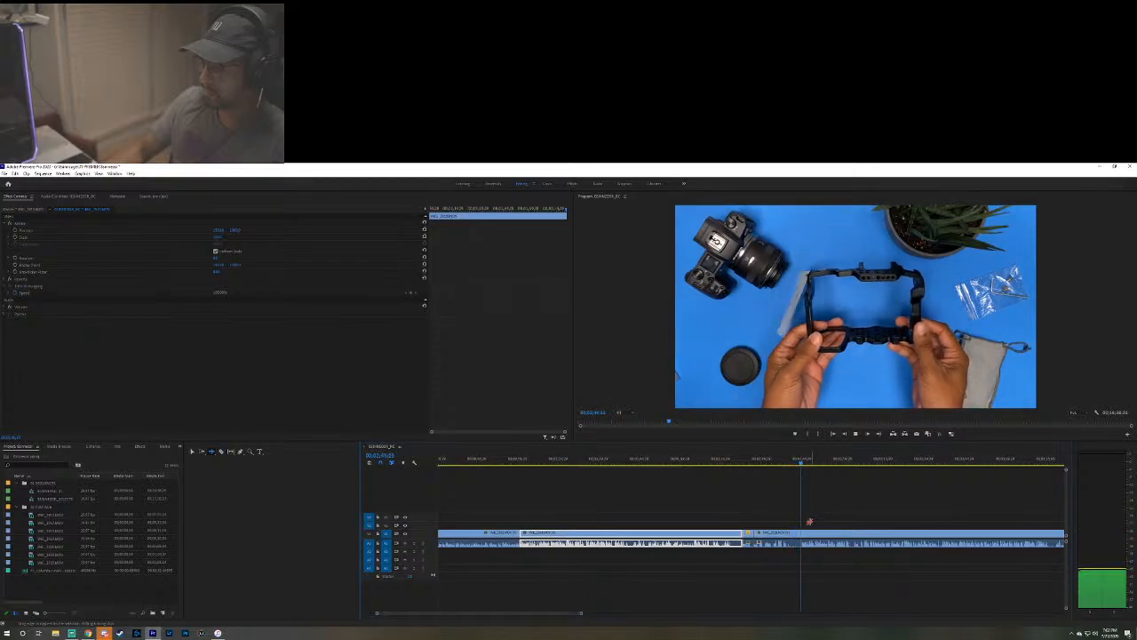
pyautogui.click(805, 536)
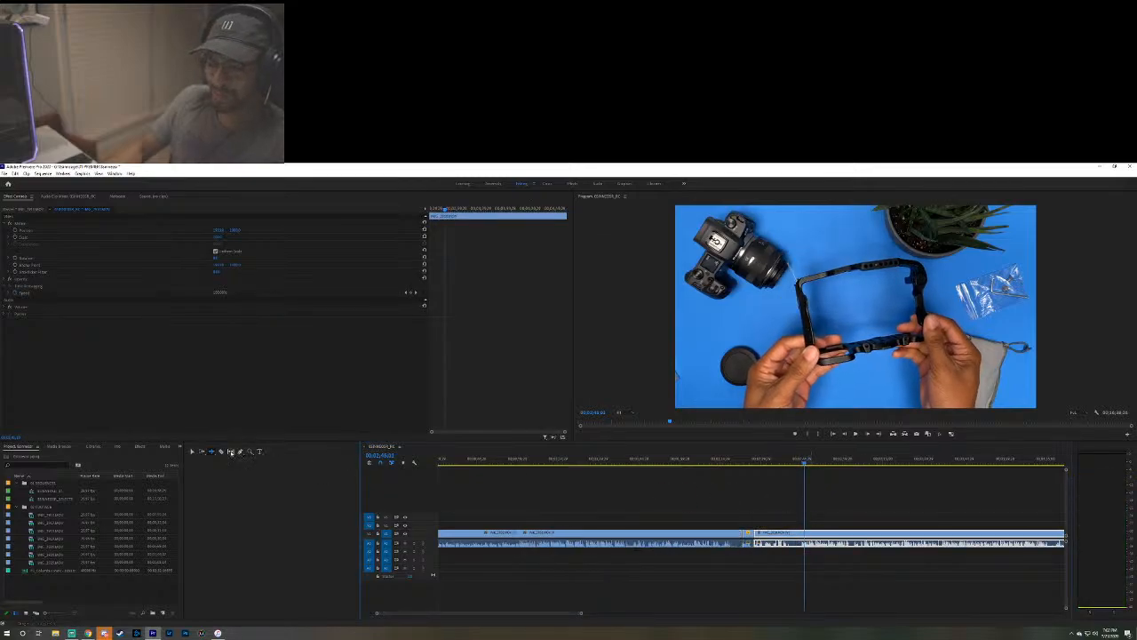
pyautogui.click(221, 451)
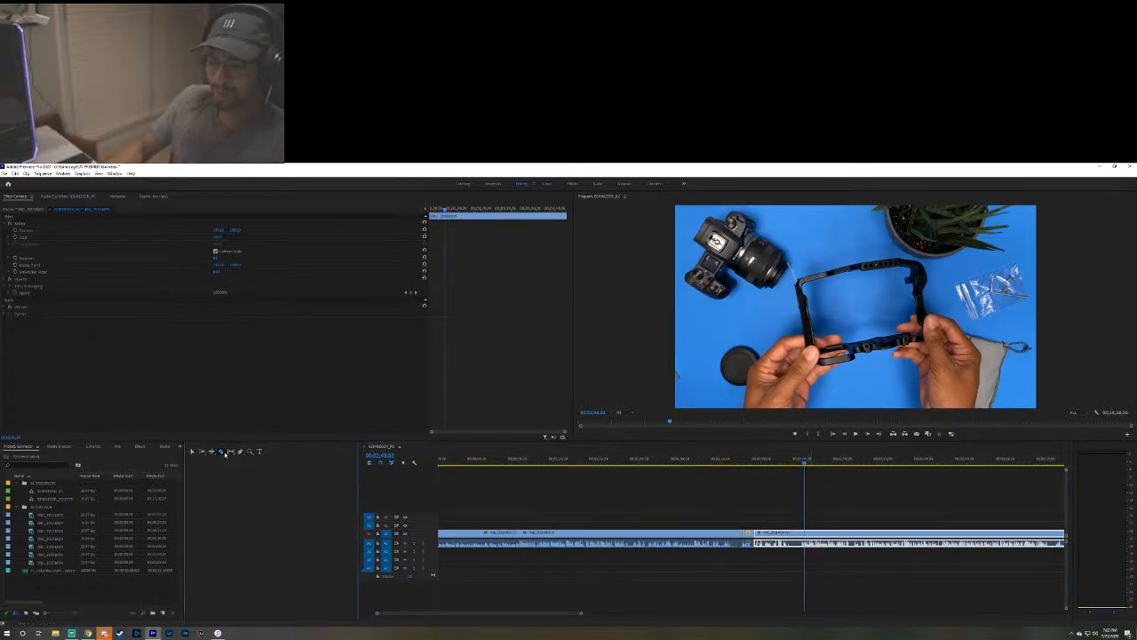
pyautogui.click(802, 537)
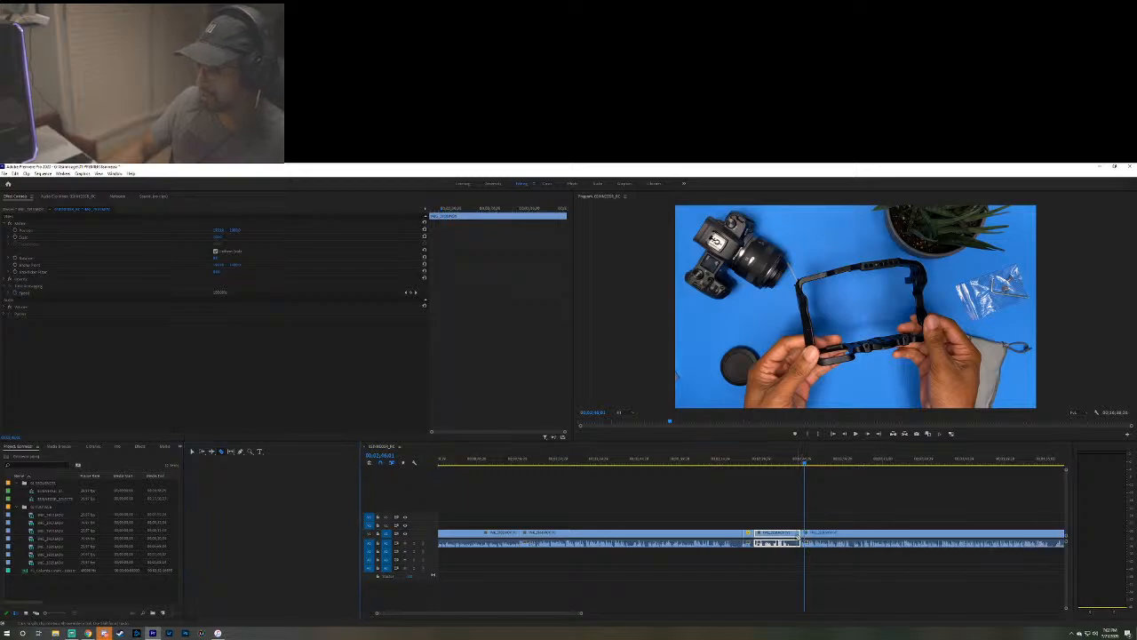
# Review the newly cut overhead piece against its waveform and split it again partway, just before the hand moves off the cage.
pyautogui.click(779, 462)
pyautogui.press('space')
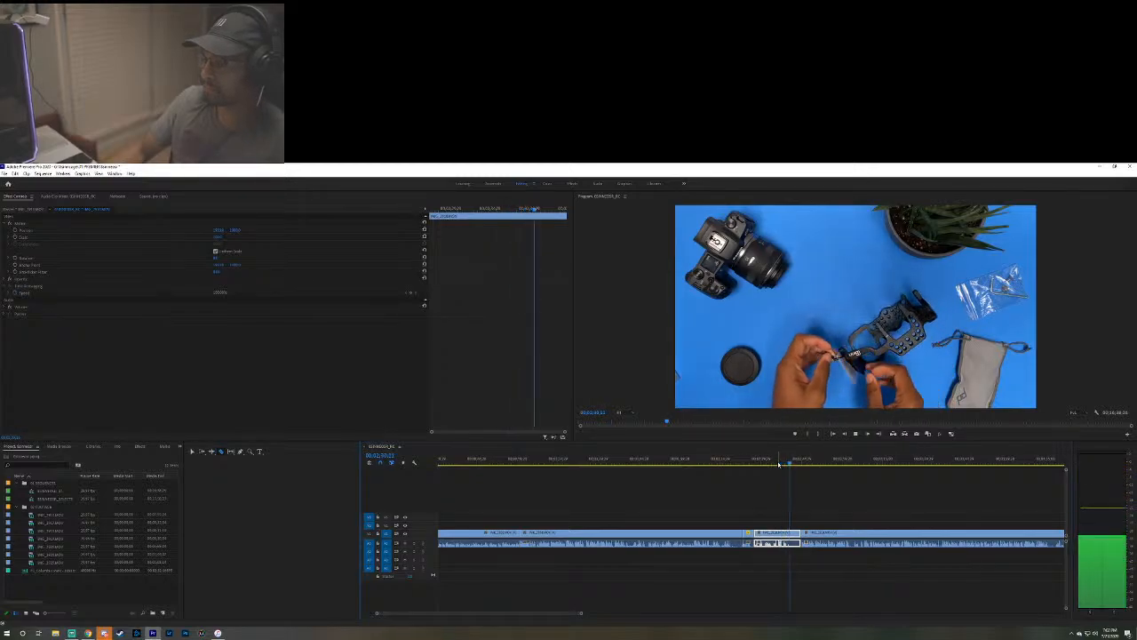
pyautogui.click(769, 464)
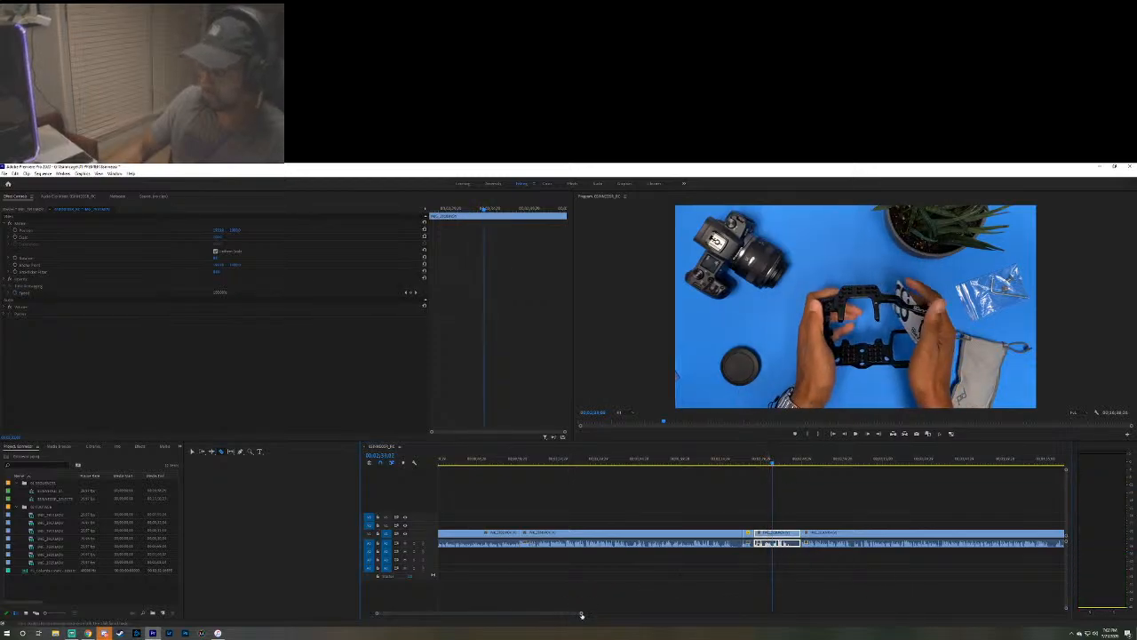
pyautogui.moveTo(582, 614); pyautogui.dragTo(533, 615)
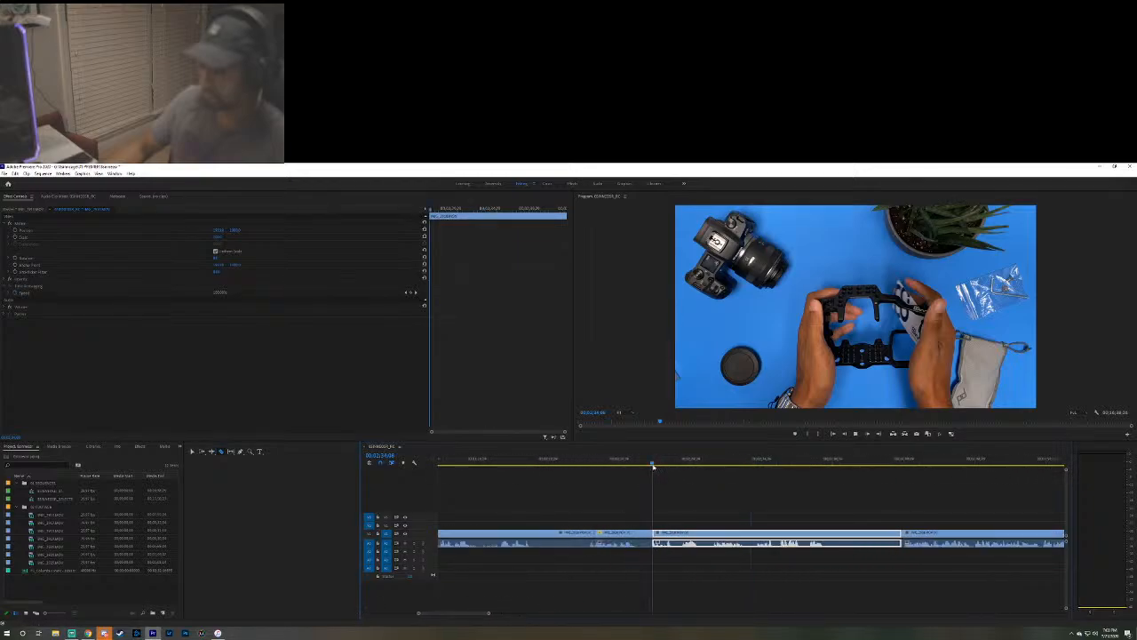
pyautogui.press('space')
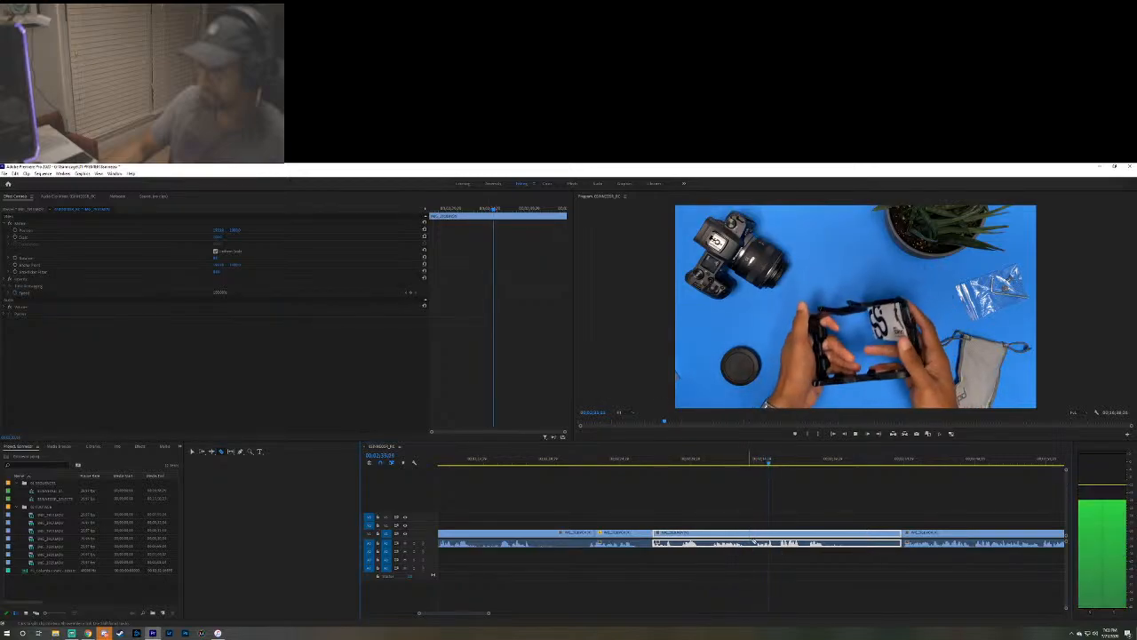
pyautogui.click(769, 539)
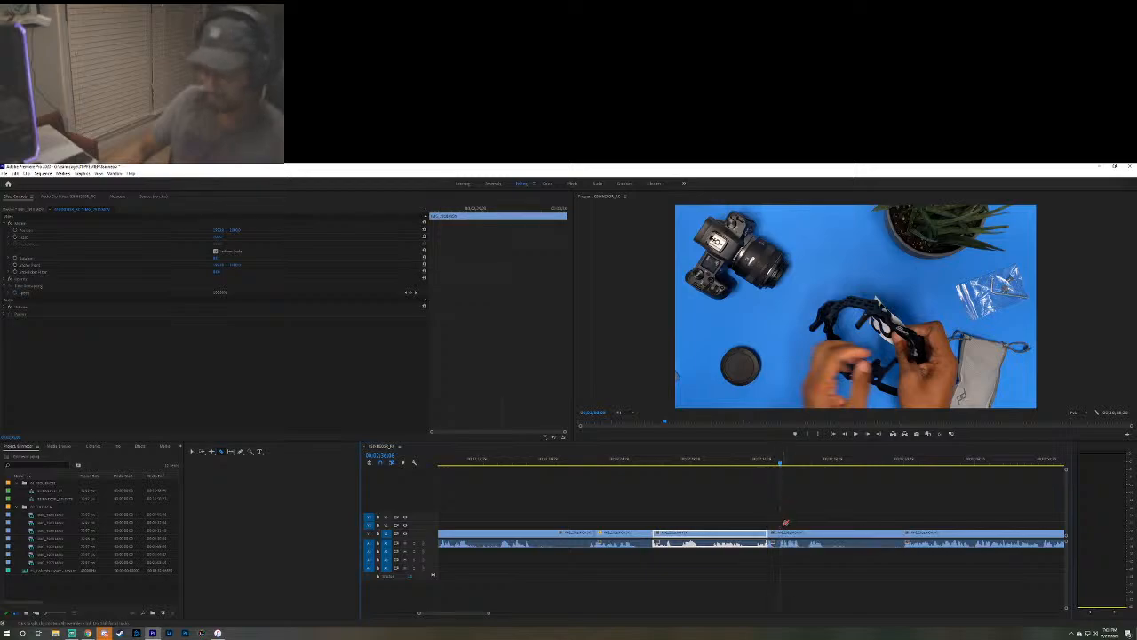
# Delete the second part of the split overhead piece and move the following clip back against the remaining part.
pyautogui.click(800, 533)
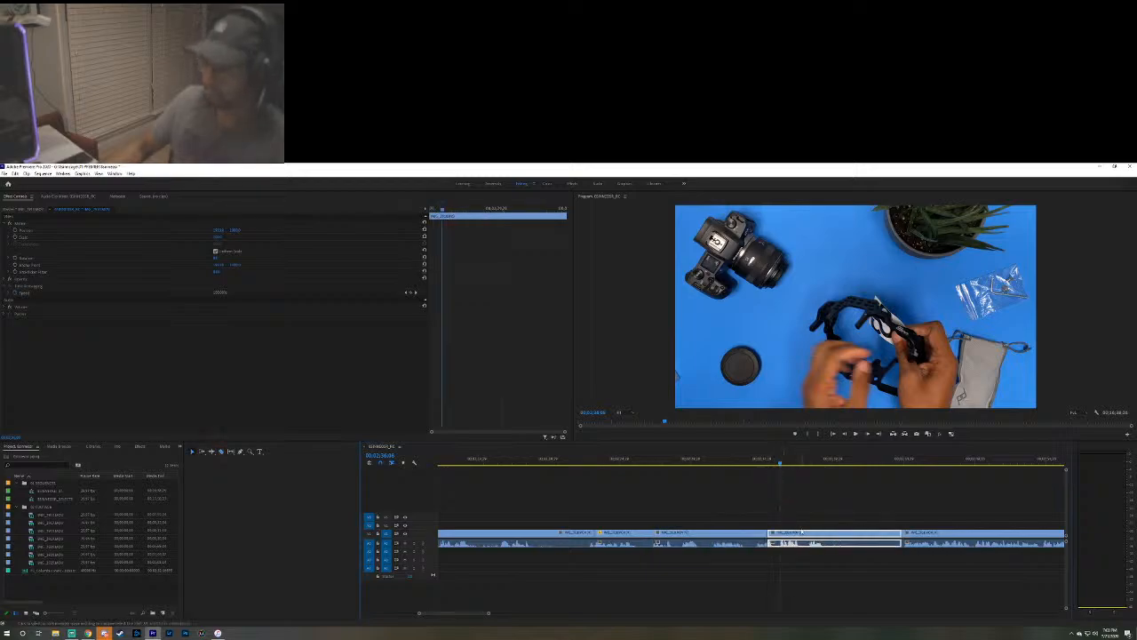
pyautogui.press('Delete')
pyautogui.moveTo(931, 535); pyautogui.dragTo(797, 539)
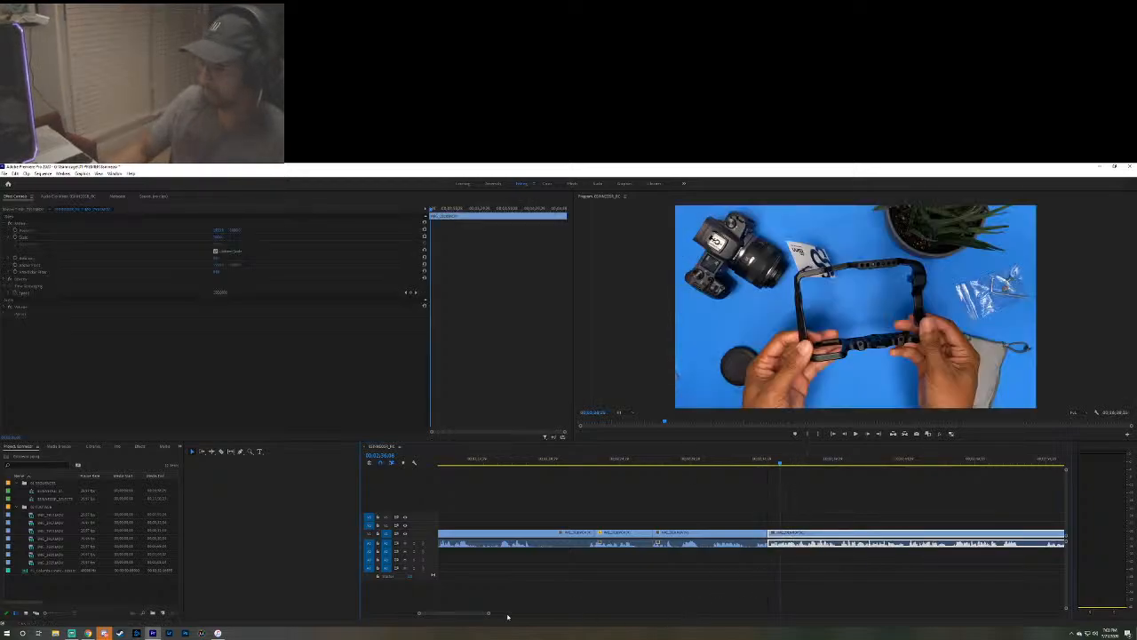
# Replay the tag section and the new cut to check how they lead into the long overhead clip.
pyautogui.moveTo(491, 614); pyautogui.dragTo(688, 613)
pyautogui.moveTo(636, 467)
pyautogui.mouseDown()
pyautogui.moveTo(618, 464)
pyautogui.moveTo(638, 464)
pyautogui.mouseUp()
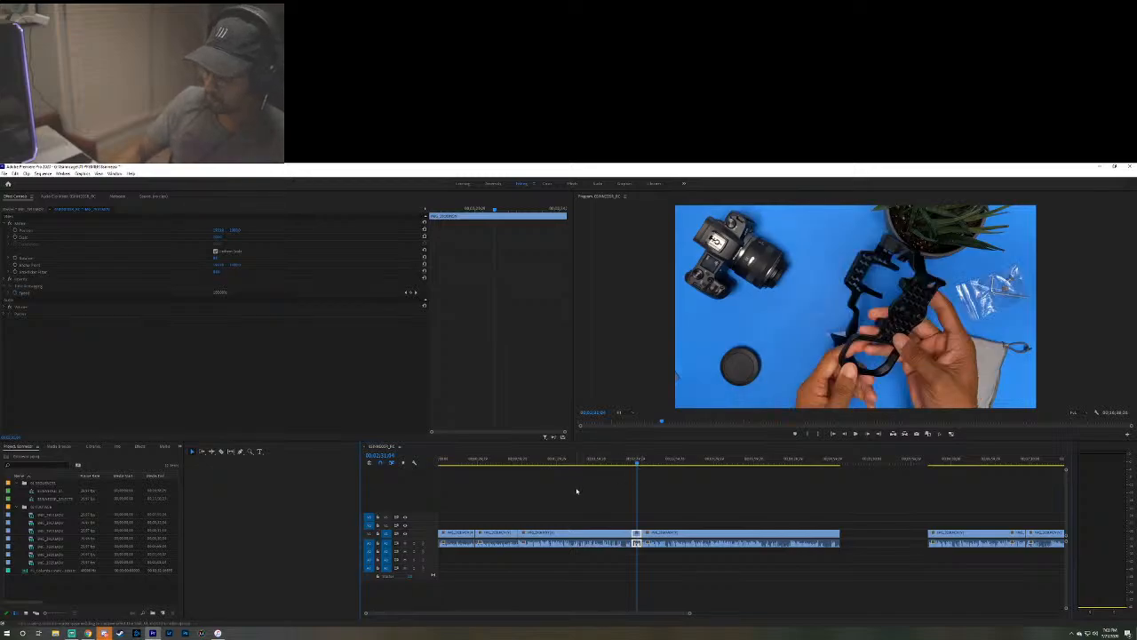
pyautogui.press('space')
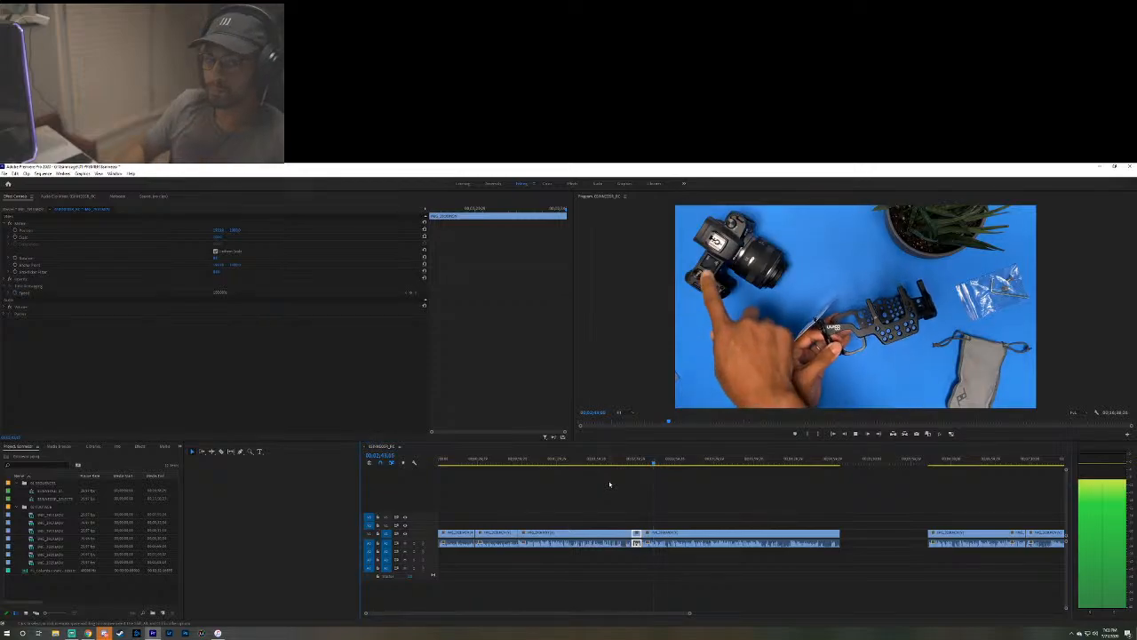
pyautogui.press('space')
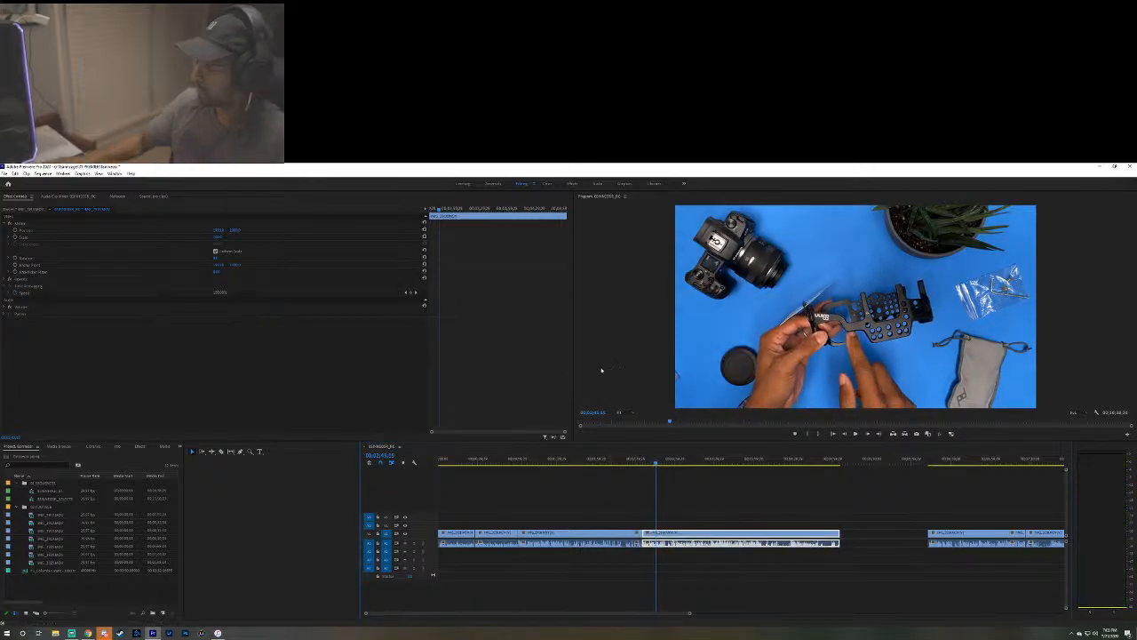
pyautogui.press('d')
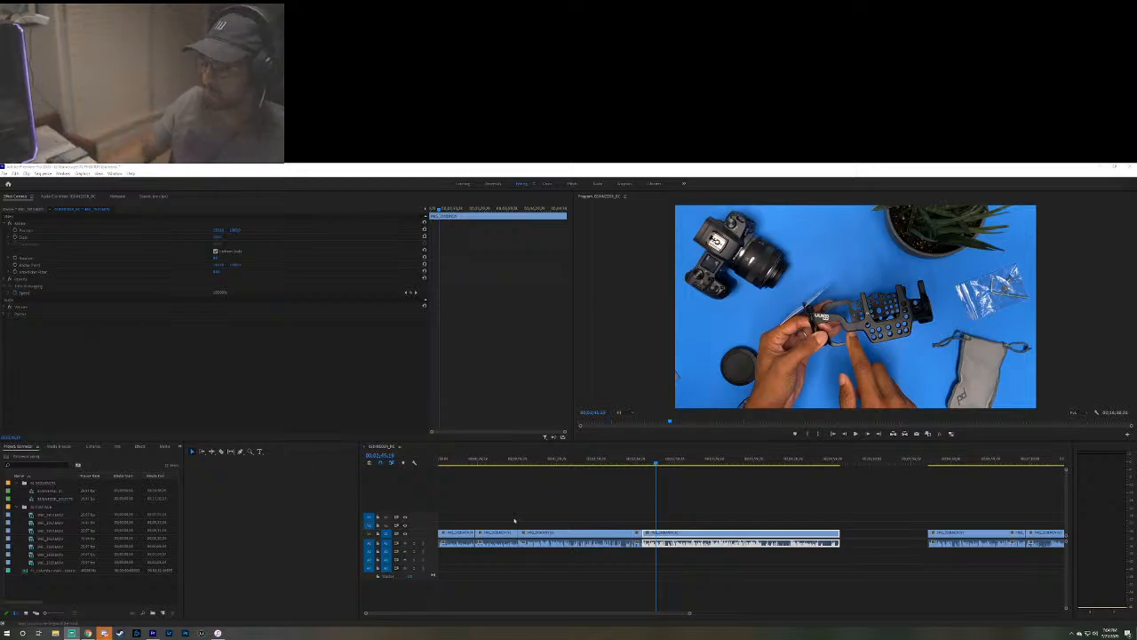
pyautogui.click(622, 462)
pyautogui.press('space')
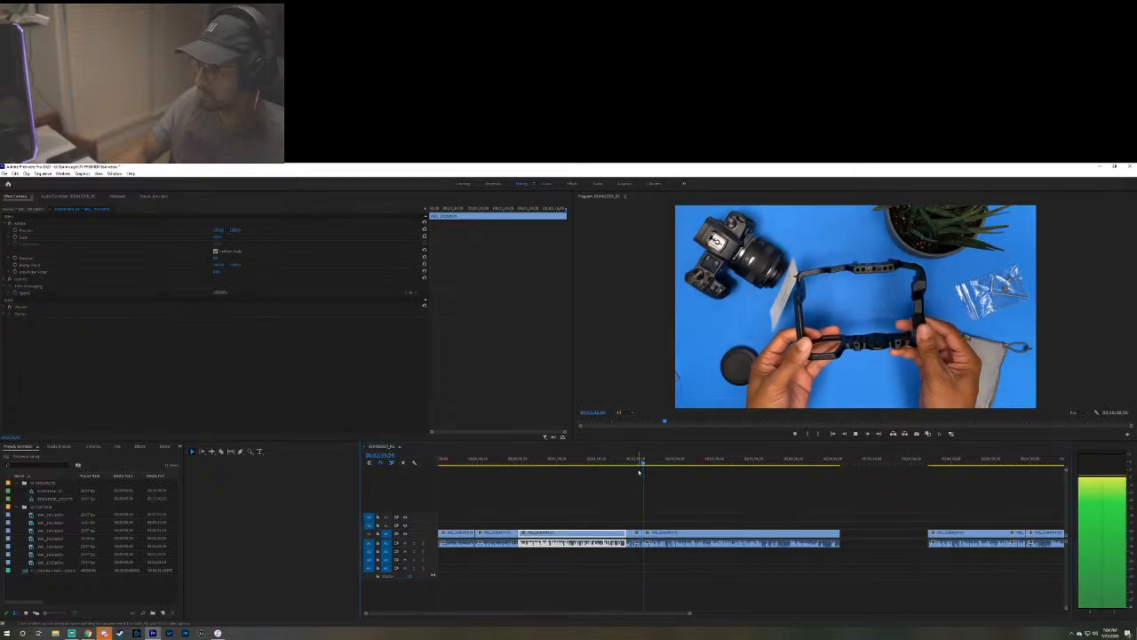
pyautogui.press('space')
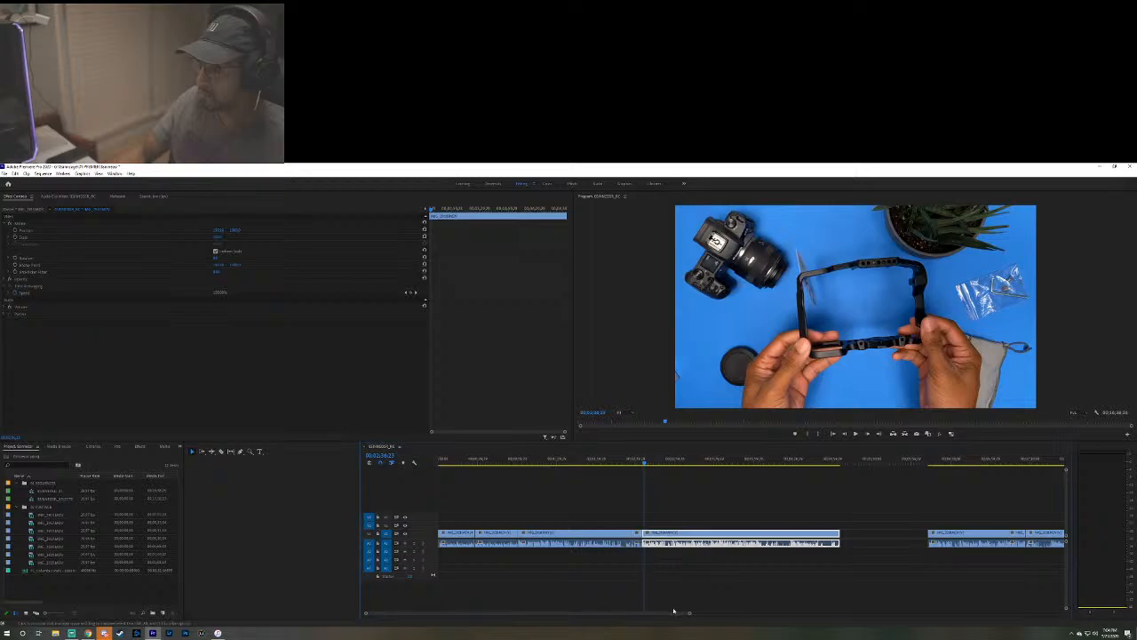
# Skim through the long overhead clip after the cut at several points to judge its content.
pyautogui.moveTo(689, 615); pyautogui.dragTo(602, 614)
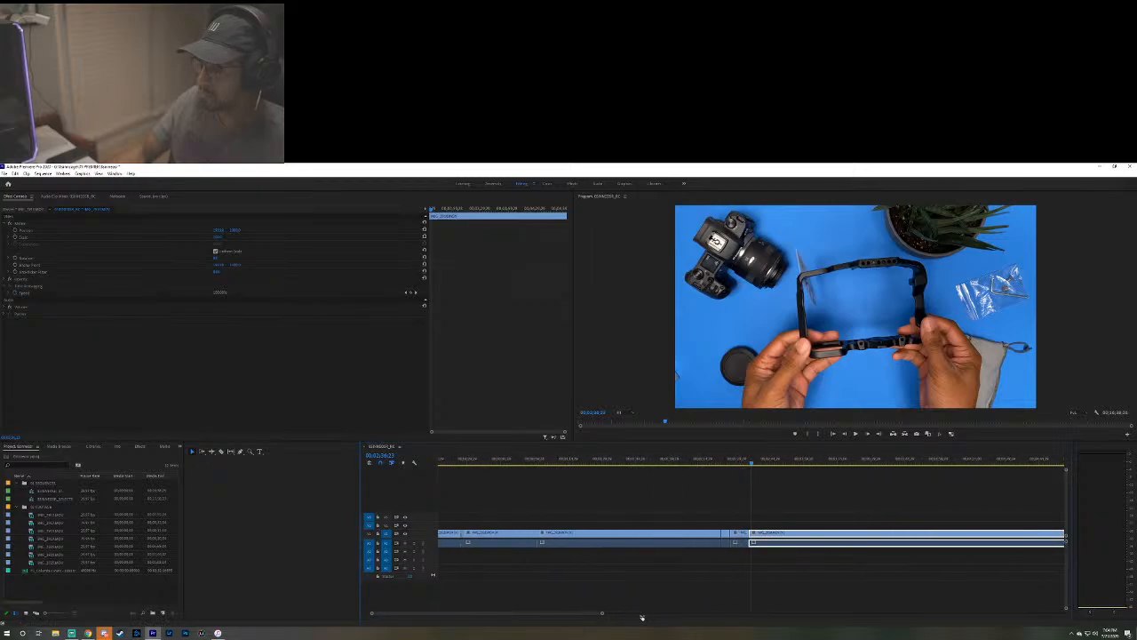
pyautogui.press('space')
pyautogui.click(791, 463)
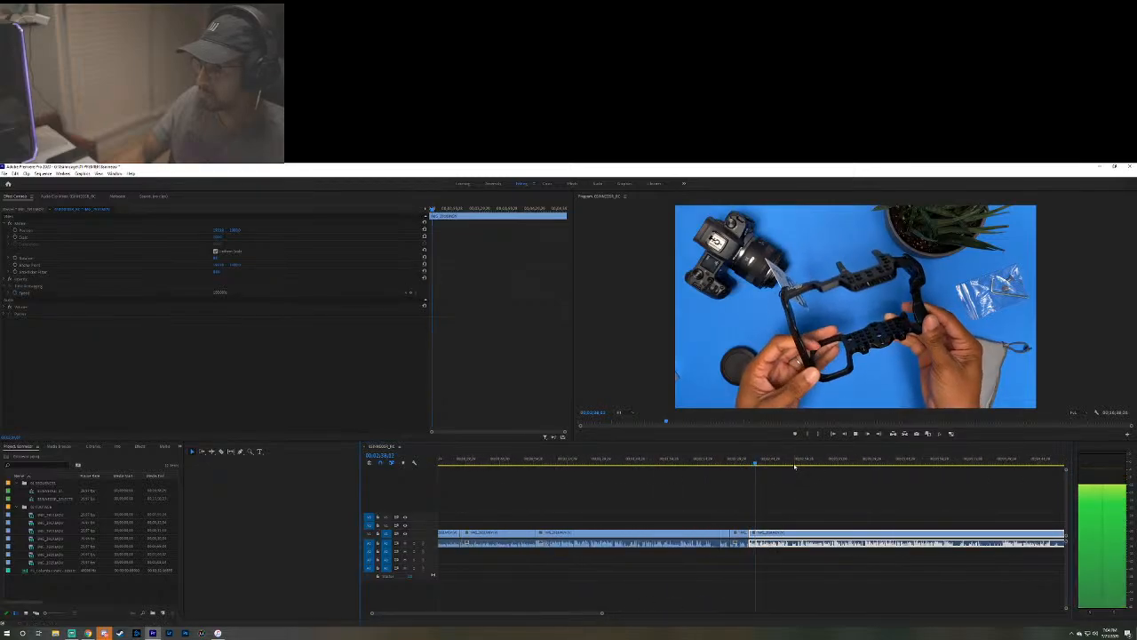
pyautogui.click(790, 463)
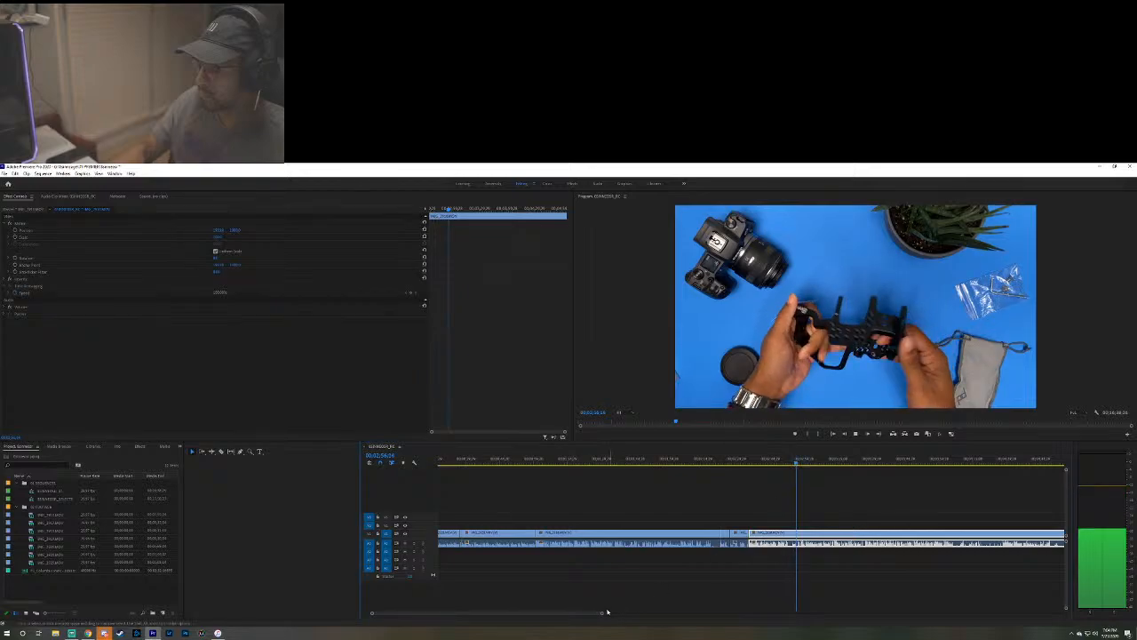
pyautogui.moveTo(607, 612); pyautogui.dragTo(555, 621)
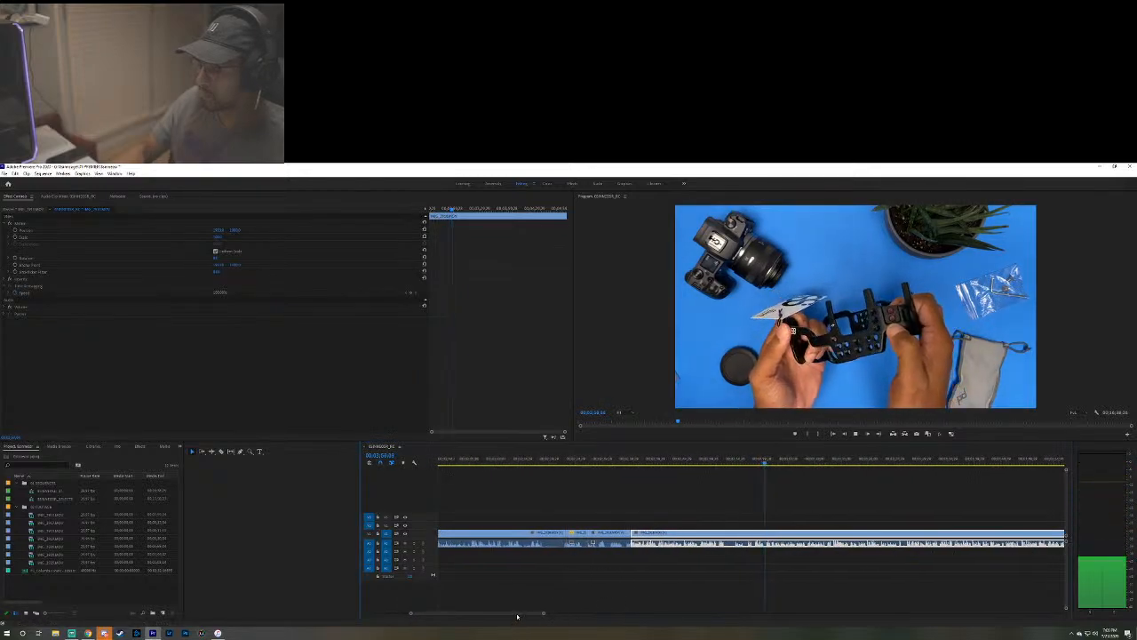
pyautogui.scroll(-2, 517, 615)
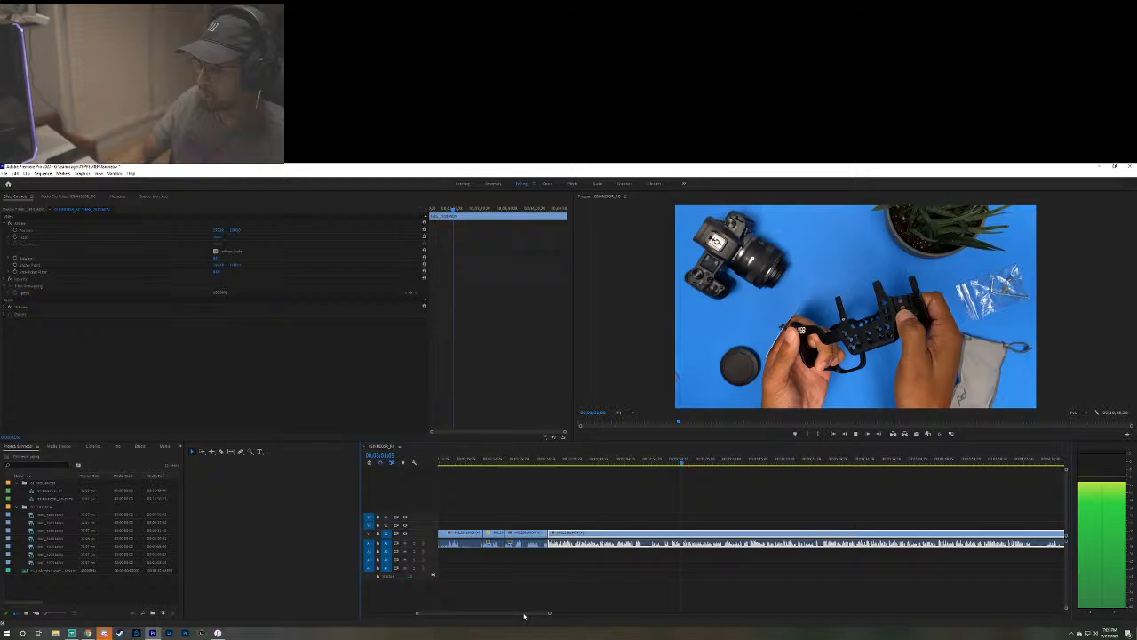
pyautogui.click(665, 462)
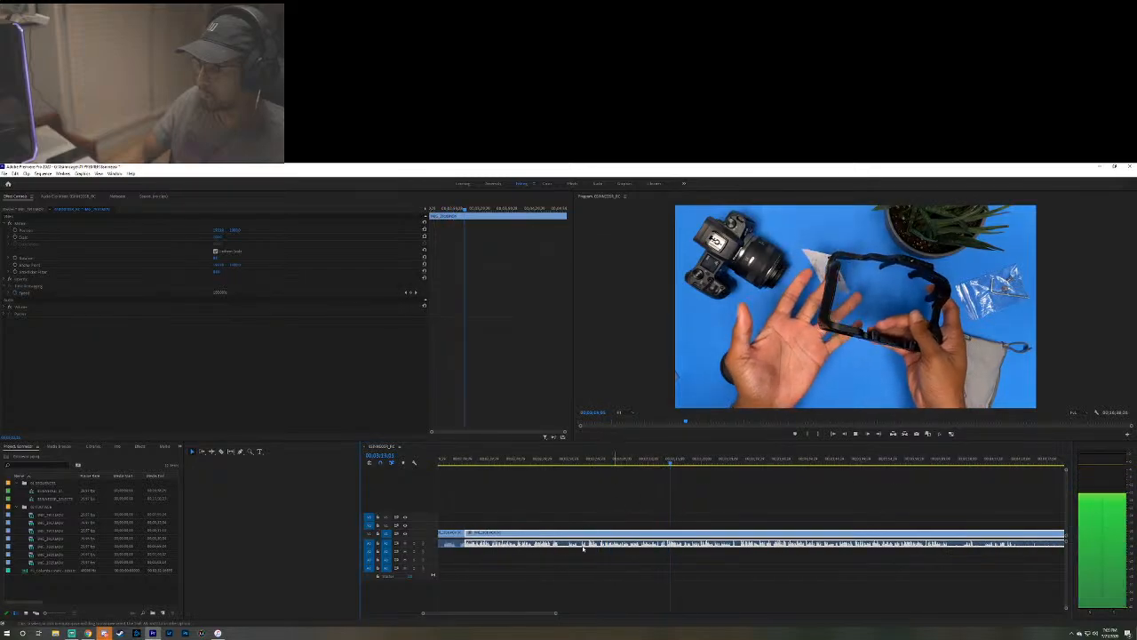
pyautogui.scroll(-1, 536, 614)
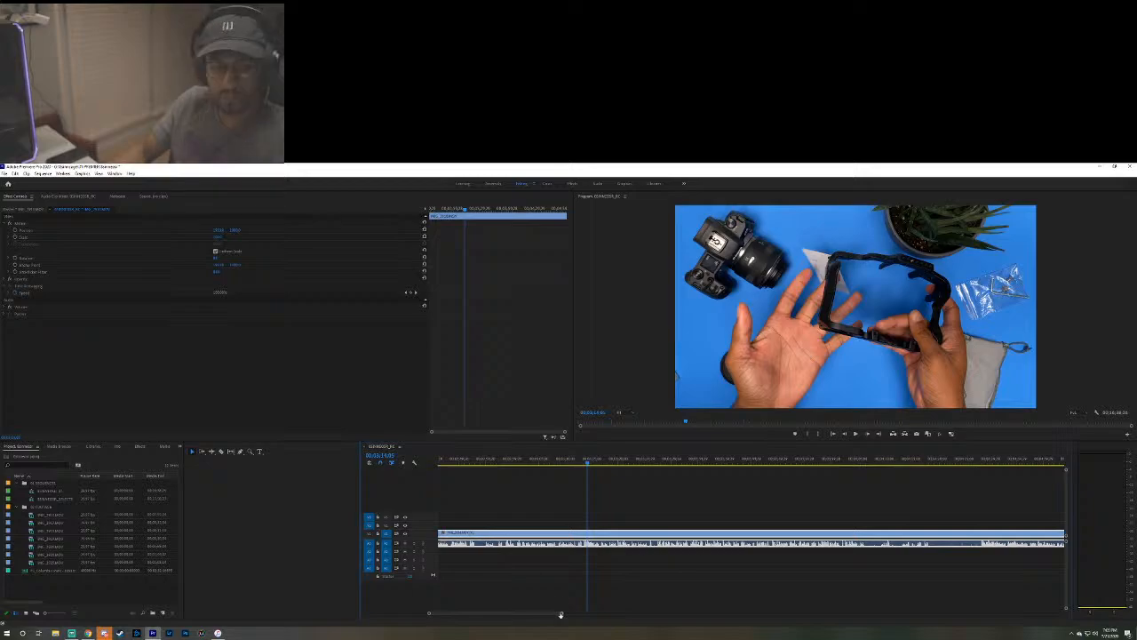
# Compare the opening of the clips after the large gap with the start of the long overhead clip.
pyautogui.press('=')
pyautogui.press('=')
pyautogui.moveTo(503, 613); pyautogui.dragTo(753, 613)
pyautogui.click(704, 532)
pyautogui.click(685, 460)
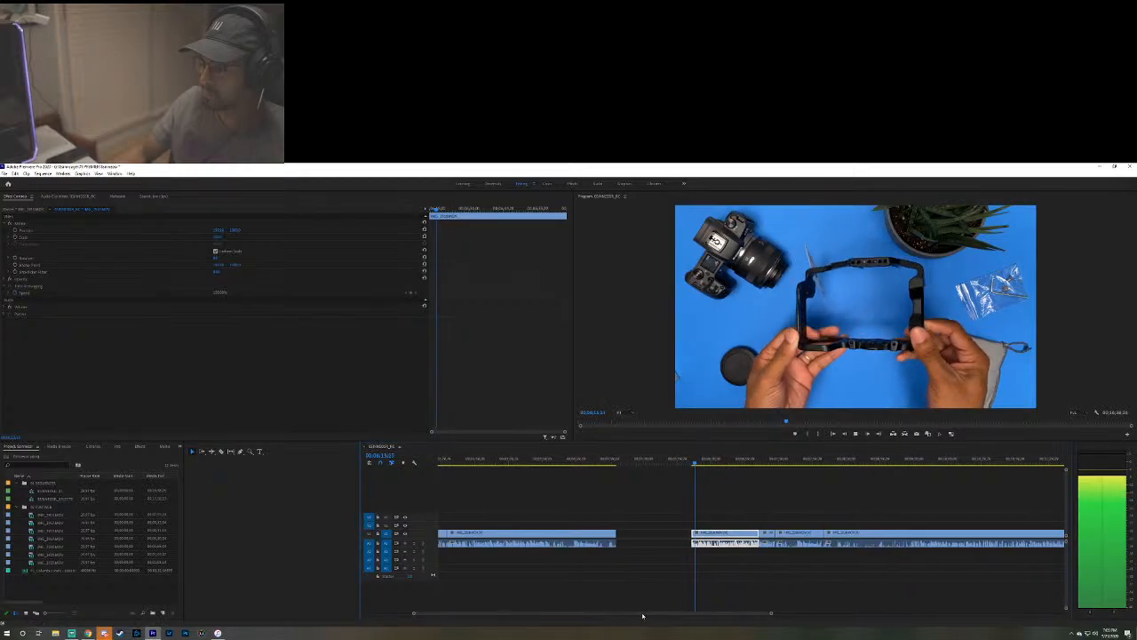
pyautogui.moveTo(642, 613); pyautogui.dragTo(607, 613)
pyautogui.click(601, 494)
pyautogui.click(580, 463)
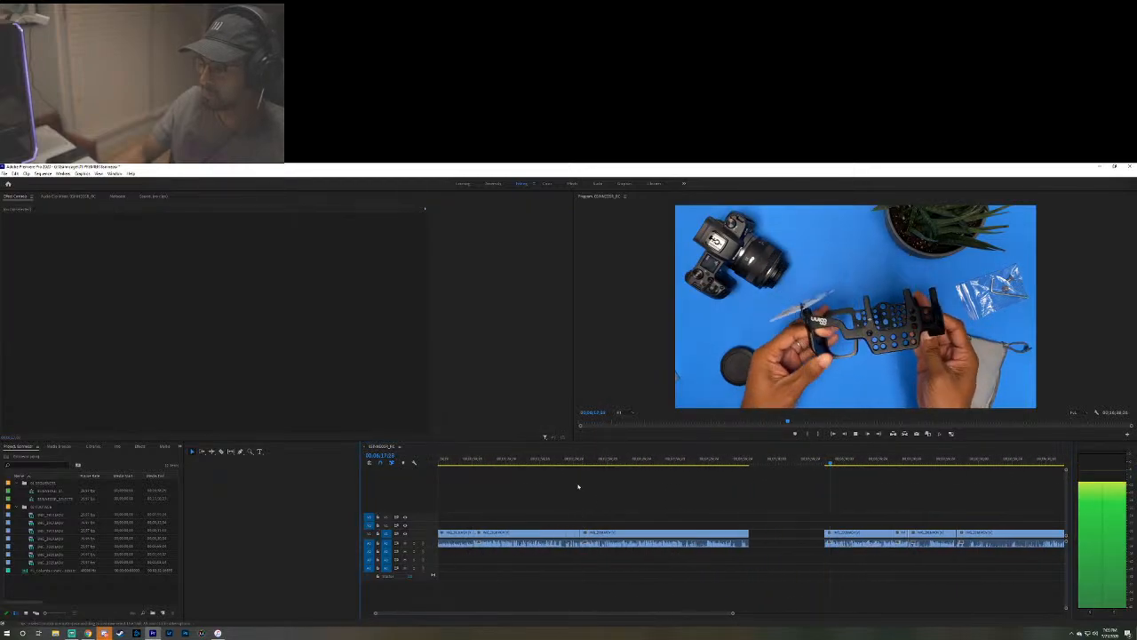
pyautogui.press('space')
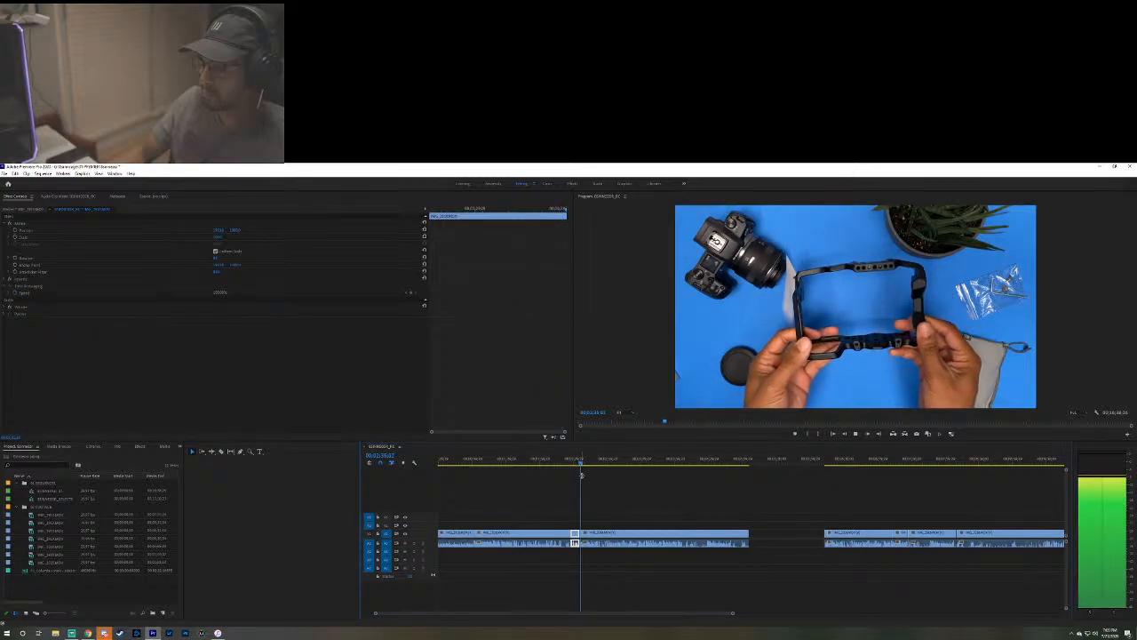
# Delete the long overhead clip before the large gap and move all following clips back together against the preceding footage.
pyautogui.click(604, 535)
pyautogui.press('Delete')
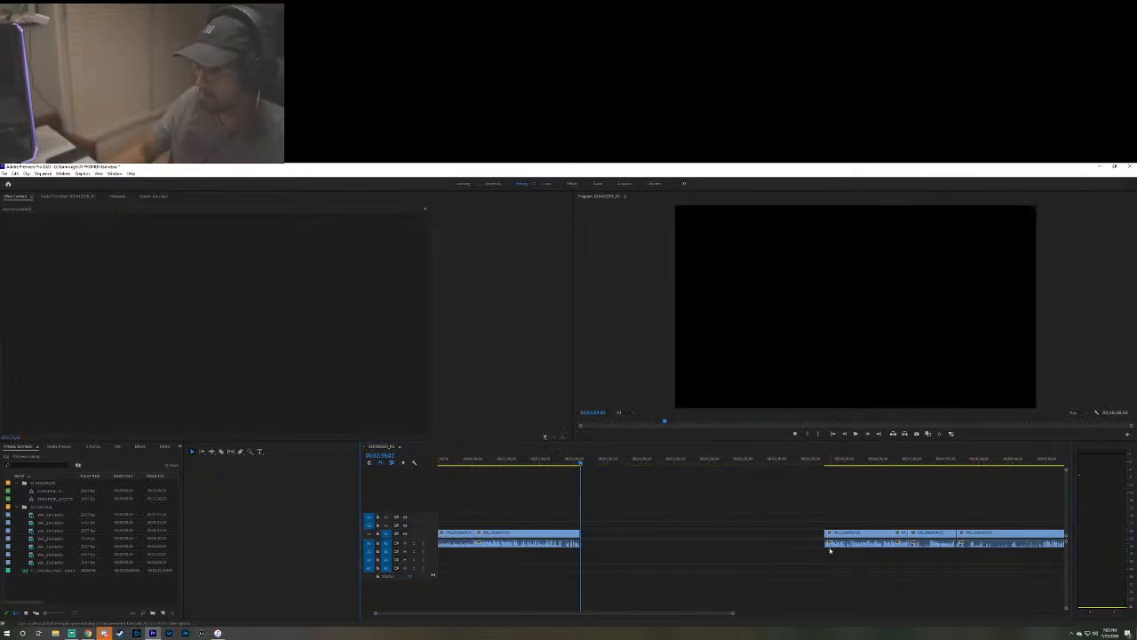
pyautogui.moveTo(814, 503); pyautogui.dragTo(1064, 545)
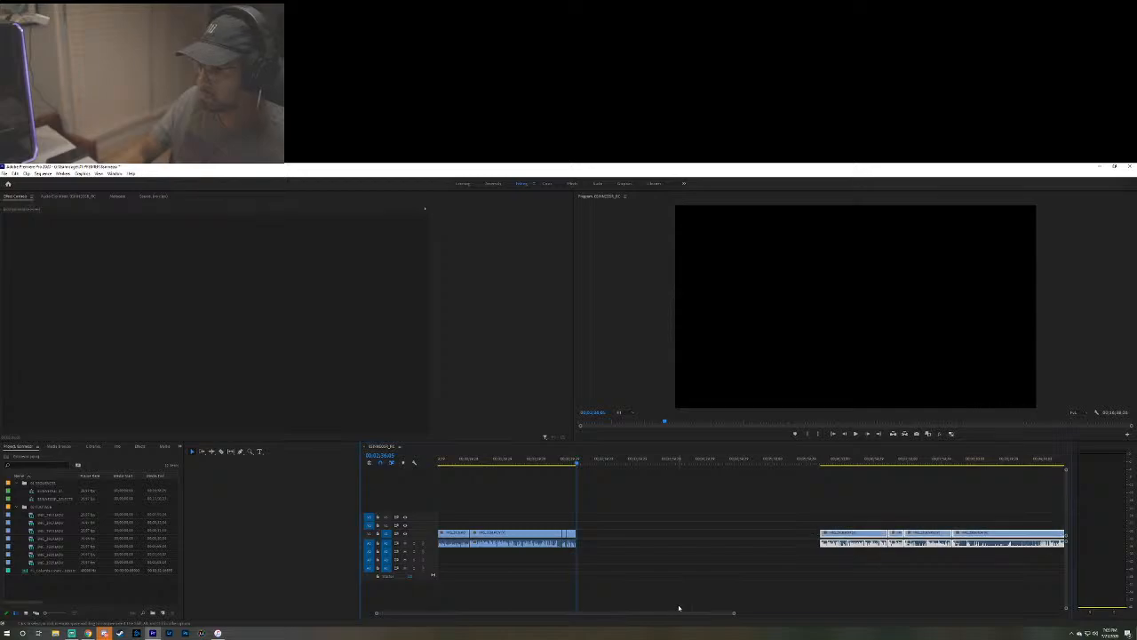
pyautogui.moveTo(733, 613); pyautogui.dragTo(960, 613)
pyautogui.moveTo(619, 460); pyautogui.dragTo(853, 459)
pyautogui.moveTo(623, 517); pyautogui.dragTo(895, 558)
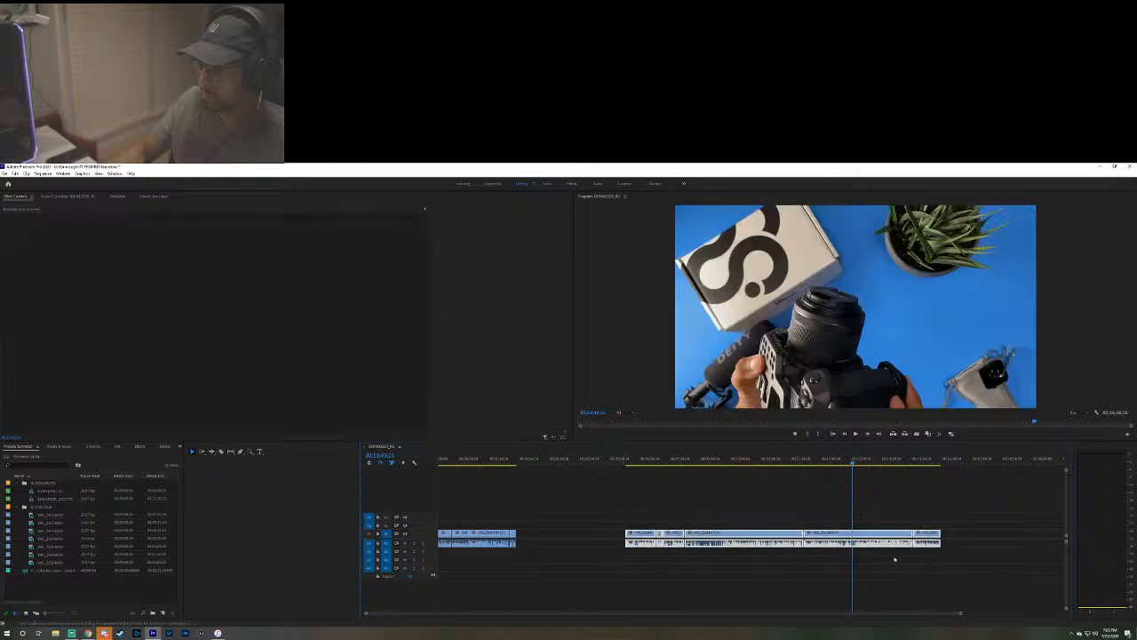
pyautogui.moveTo(624, 537); pyautogui.dragTo(513, 543)
pyautogui.click(513, 568)
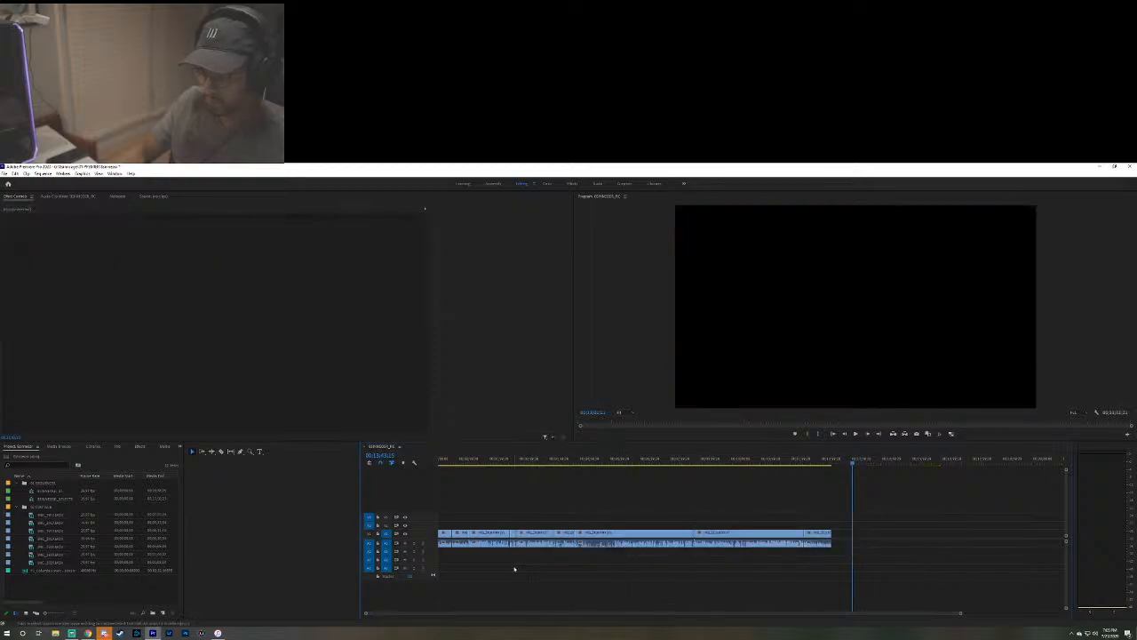
# Replay the join between the tag section and the moved clips and examine it closely in the timeline.
pyautogui.click(505, 460)
pyautogui.press('space')
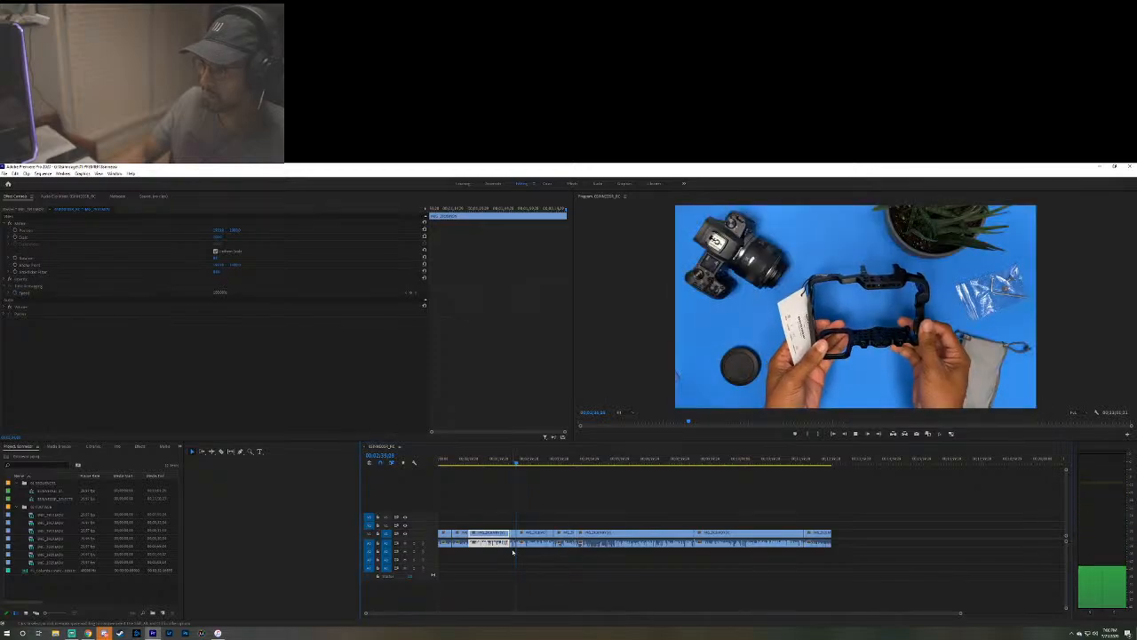
pyautogui.press('space')
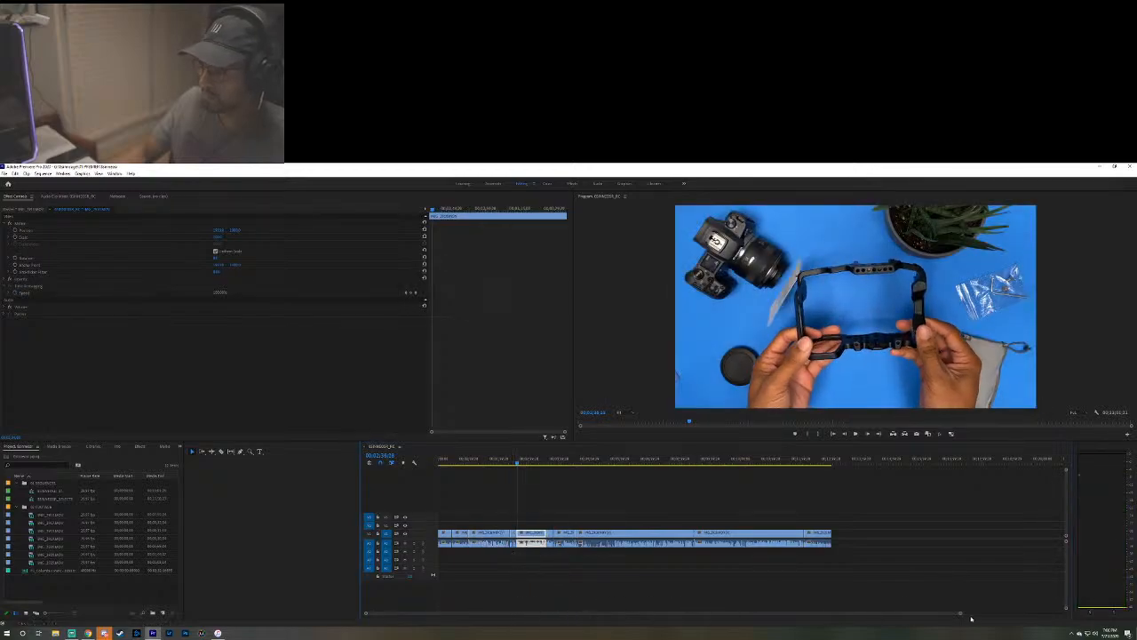
pyautogui.moveTo(960, 613); pyautogui.dragTo(668, 614)
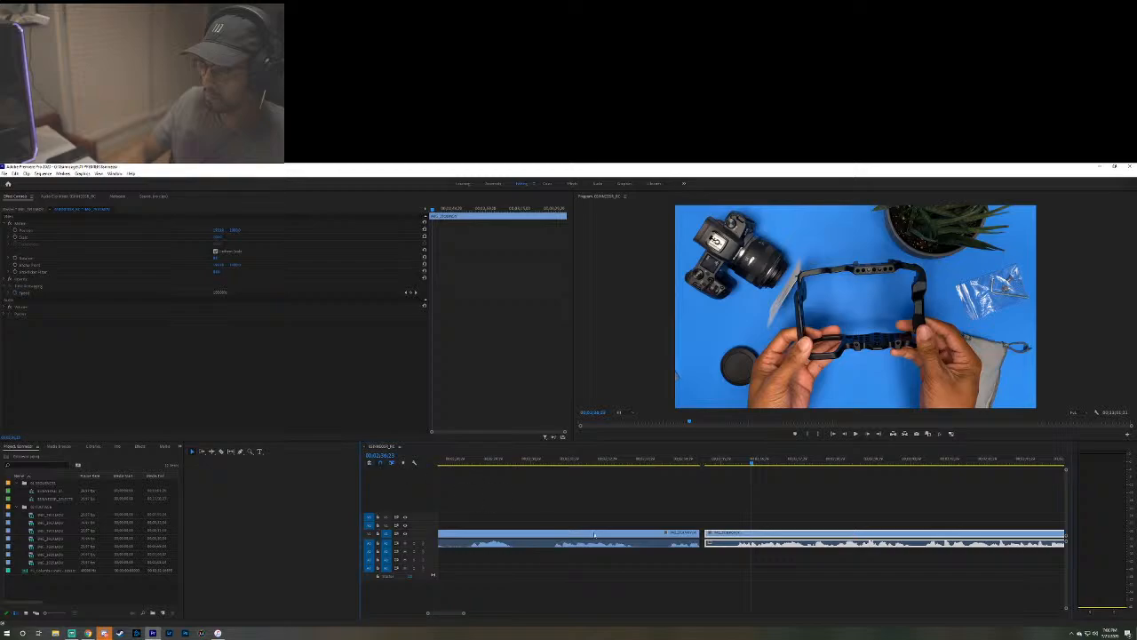
# Close the small gap after the tag section by moving the next clip and all following clips back against the preceding footage.
pyautogui.moveTo(716, 533); pyautogui.dragTo(715, 535)
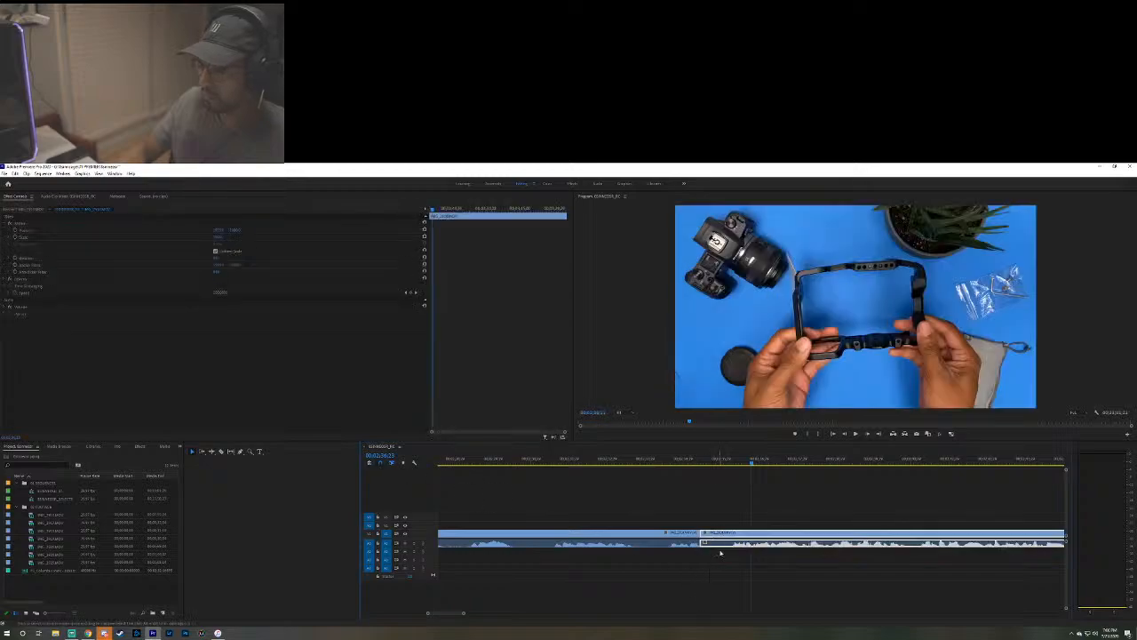
pyautogui.click(492, 614)
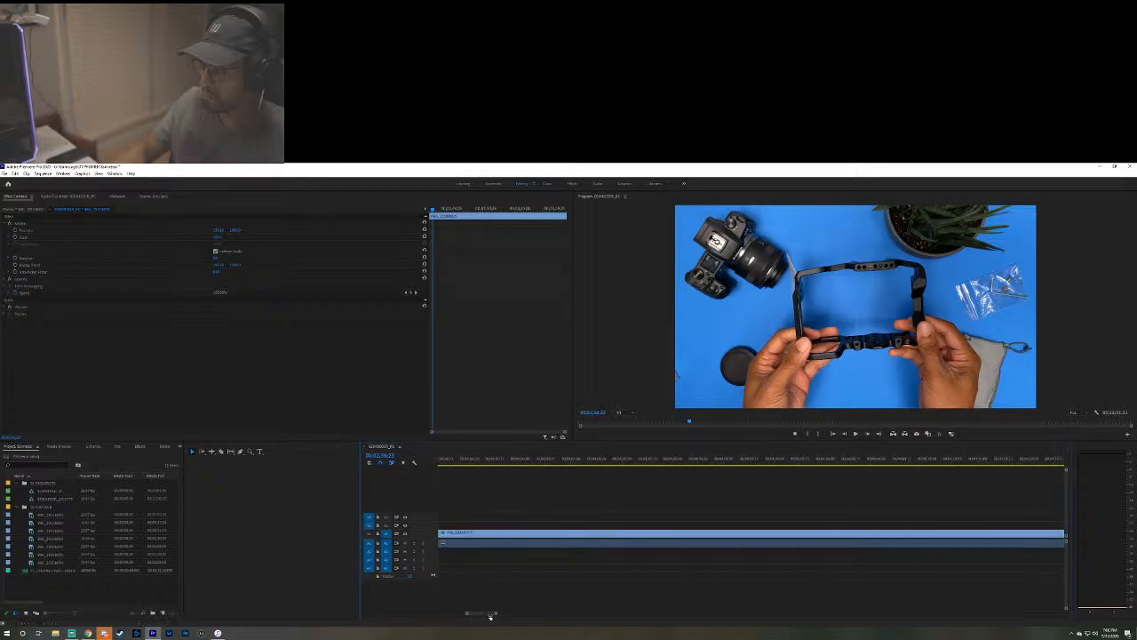
pyautogui.moveTo(494, 614); pyautogui.dragTo(621, 614)
pyautogui.moveTo(509, 559); pyautogui.dragTo(732, 512)
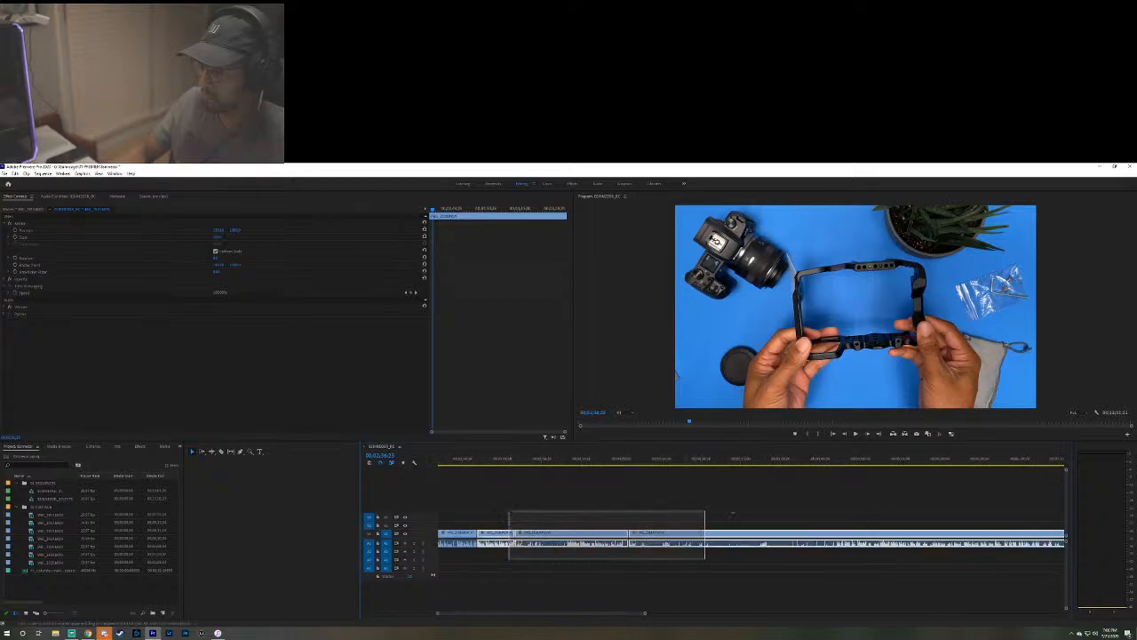
pyautogui.moveTo(1088, 528); pyautogui.dragTo(975, 542)
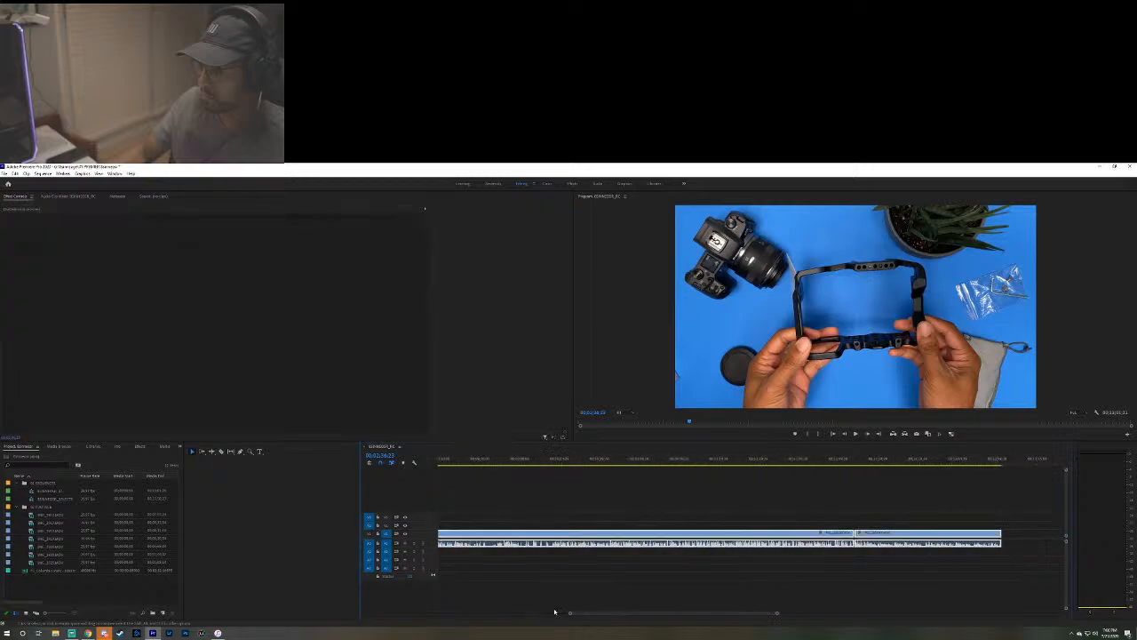
pyautogui.moveTo(584, 614); pyautogui.dragTo(436, 616)
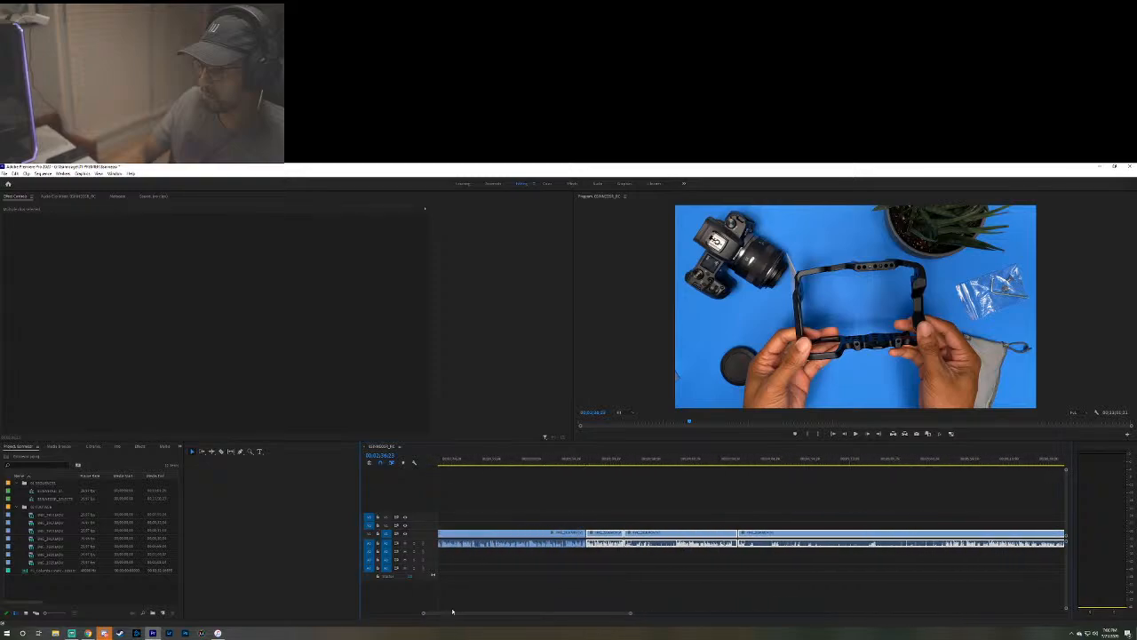
pyautogui.moveTo(596, 534); pyautogui.dragTo(595, 534)
pyautogui.click(578, 522)
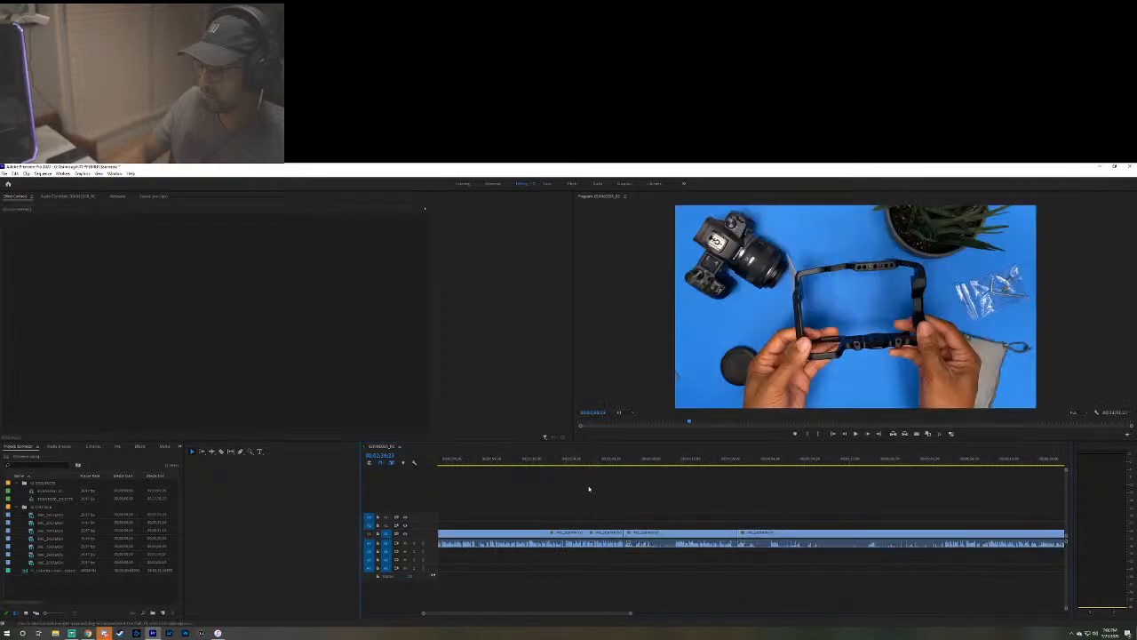
# Play the end of the clip before the short overhead clip and the cut where that short clip ends.
pyautogui.click(568, 533)
pyautogui.click(584, 465)
pyautogui.moveTo(585, 465); pyautogui.dragTo(572, 465)
pyautogui.press('space')
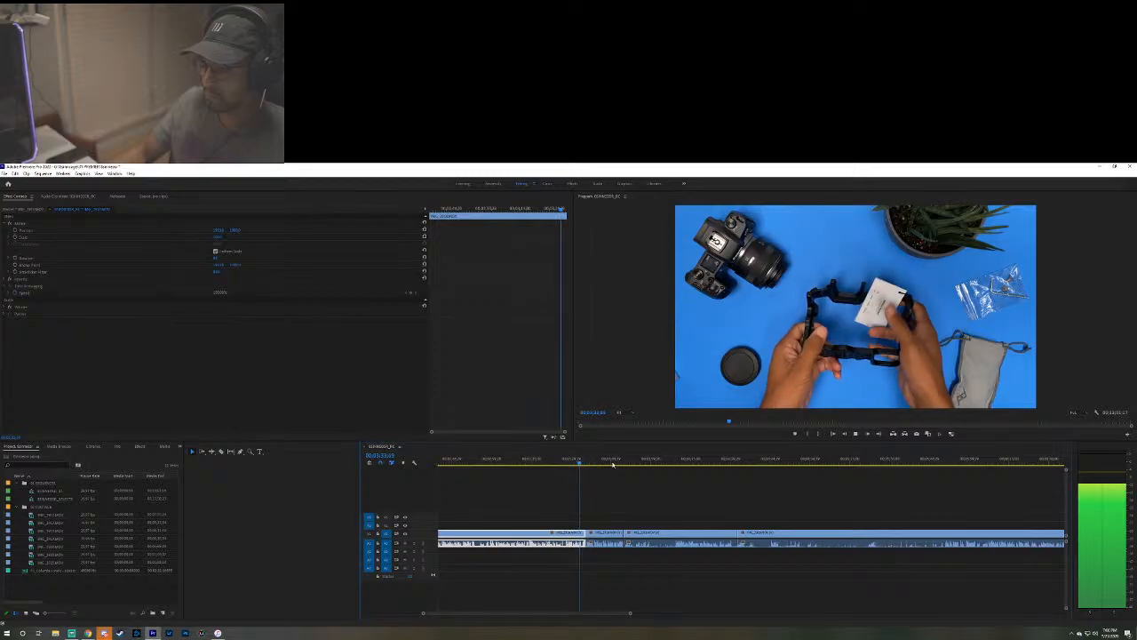
pyautogui.click(626, 464)
pyautogui.click(617, 464)
pyautogui.press('space')
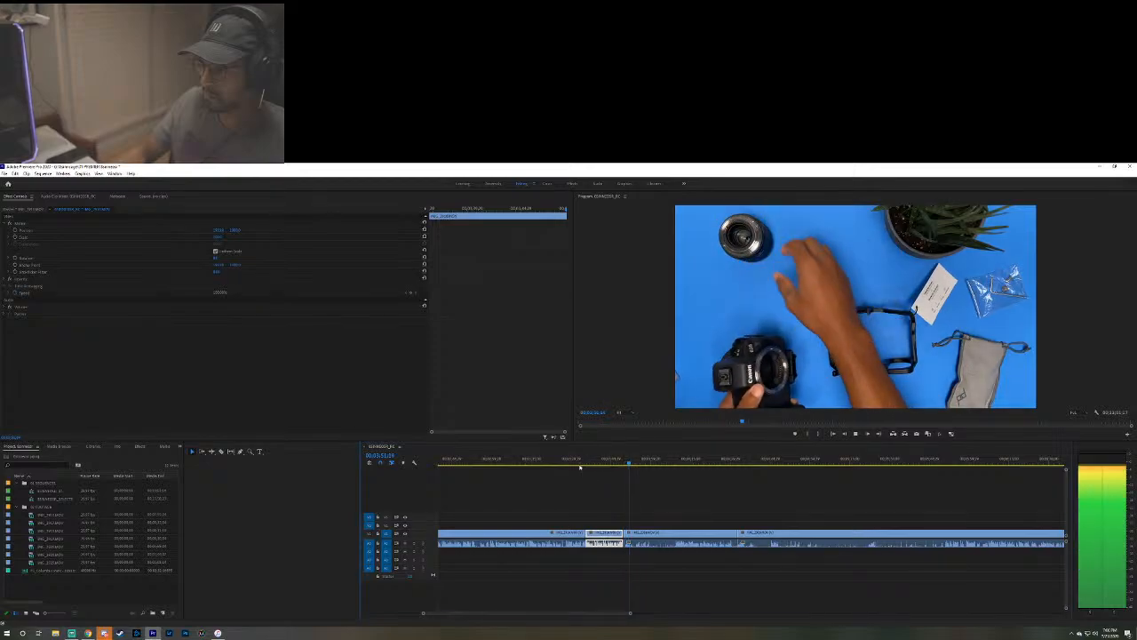
# Replay and scrub through the final seconds of the clip before the short overhead clip to check the cut.
pyautogui.click(577, 463)
pyautogui.press('space')
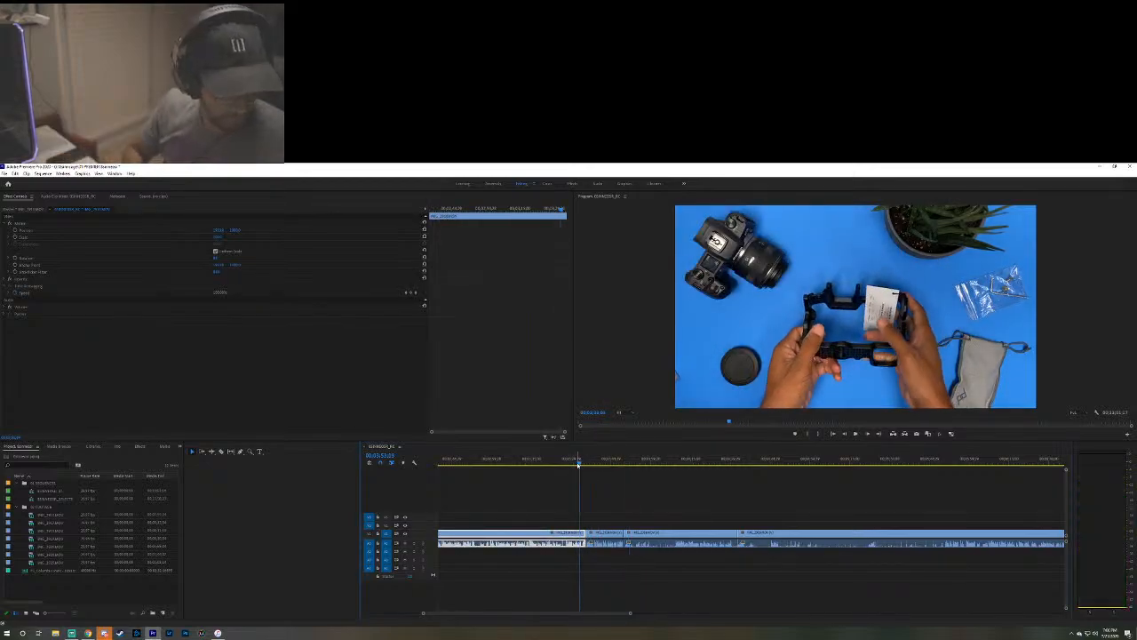
pyautogui.press('space')
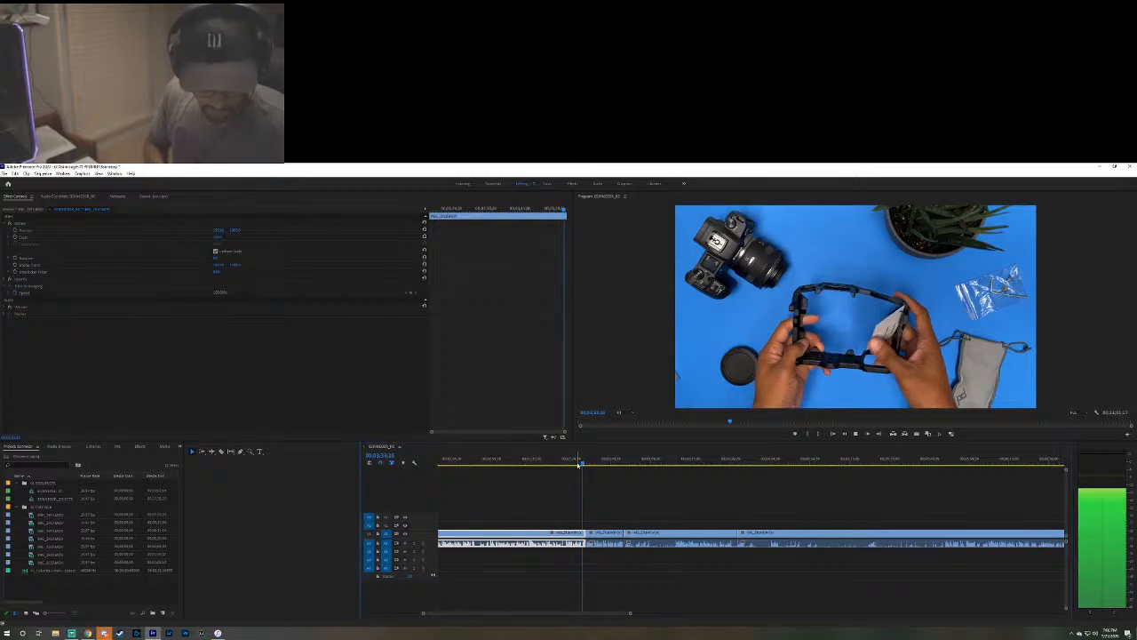
pyautogui.press('space')
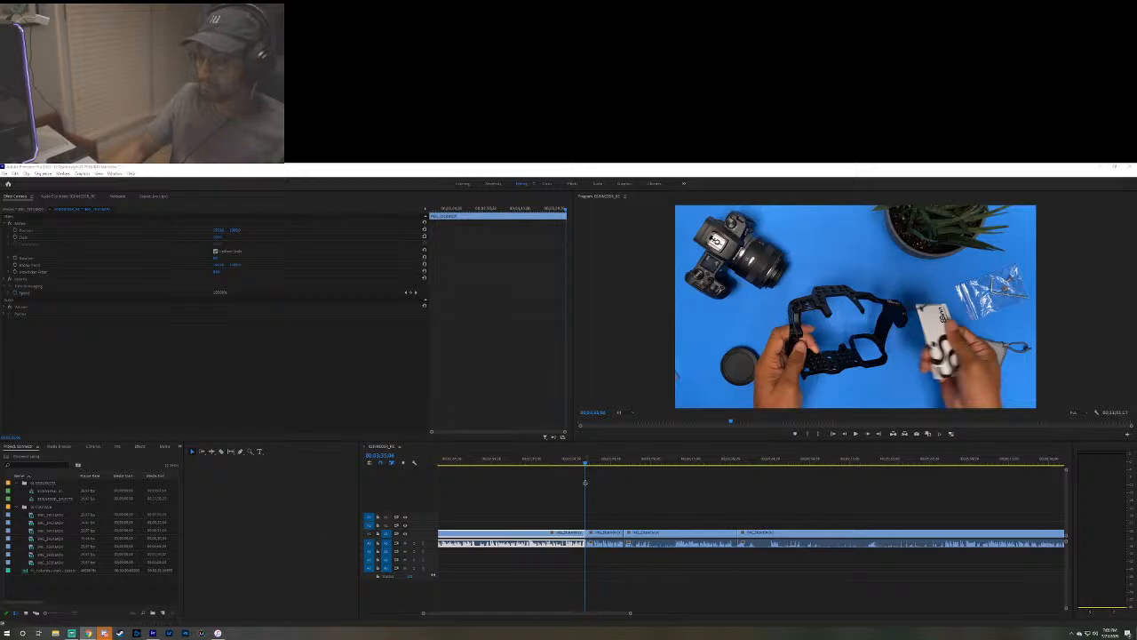
pyautogui.click(579, 462)
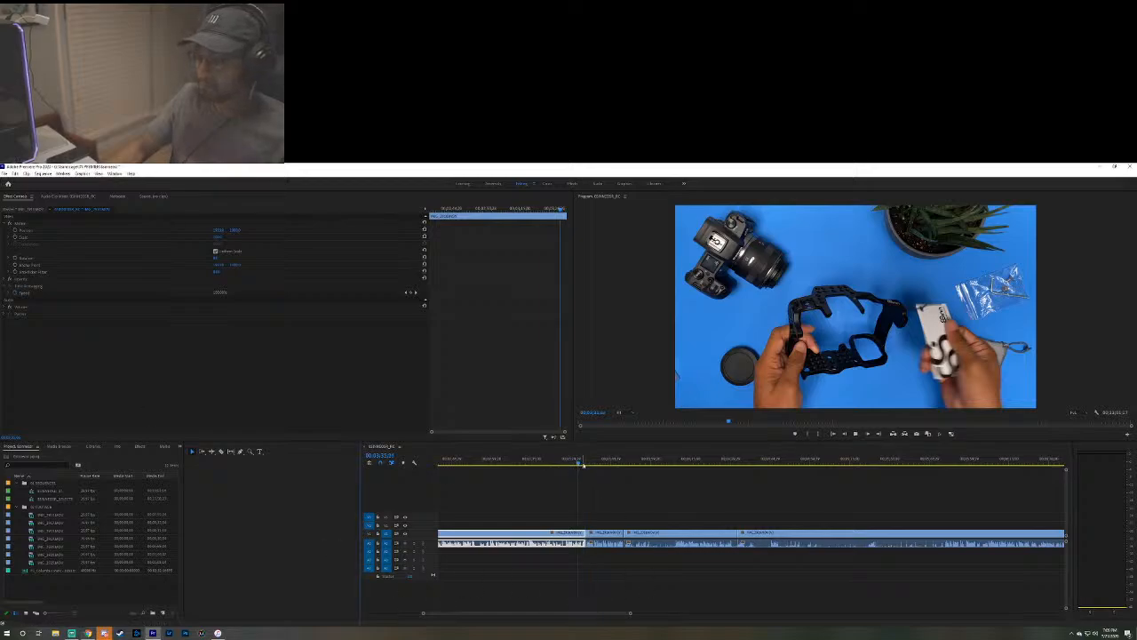
pyautogui.click(584, 463)
pyautogui.moveTo(585, 464); pyautogui.dragTo(582, 465)
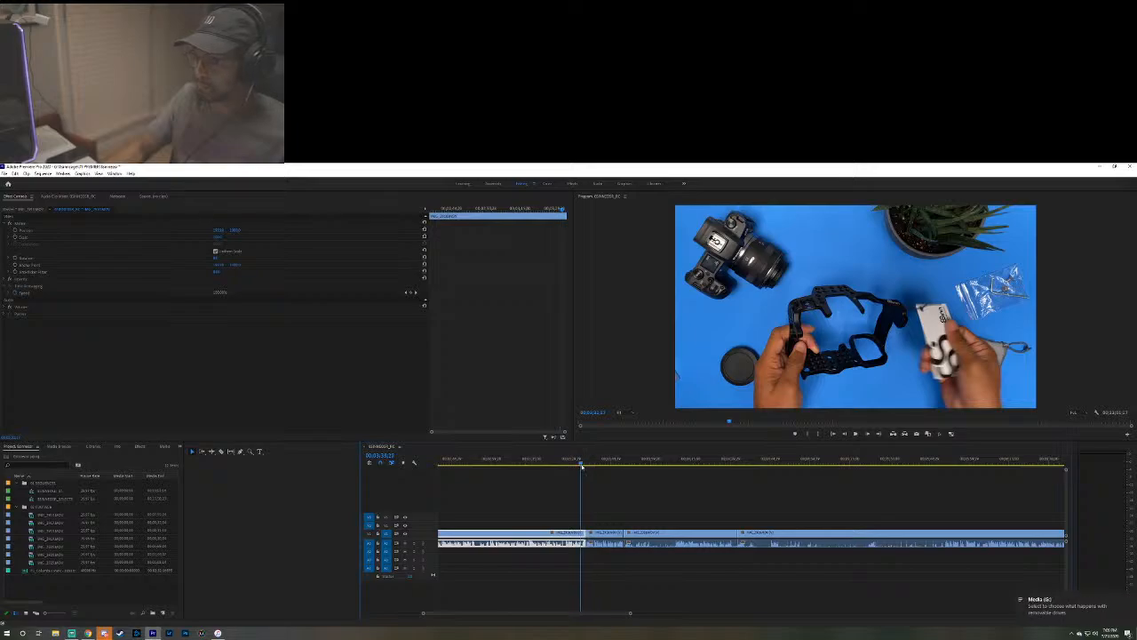
pyautogui.moveTo(582, 466); pyautogui.dragTo(575, 466)
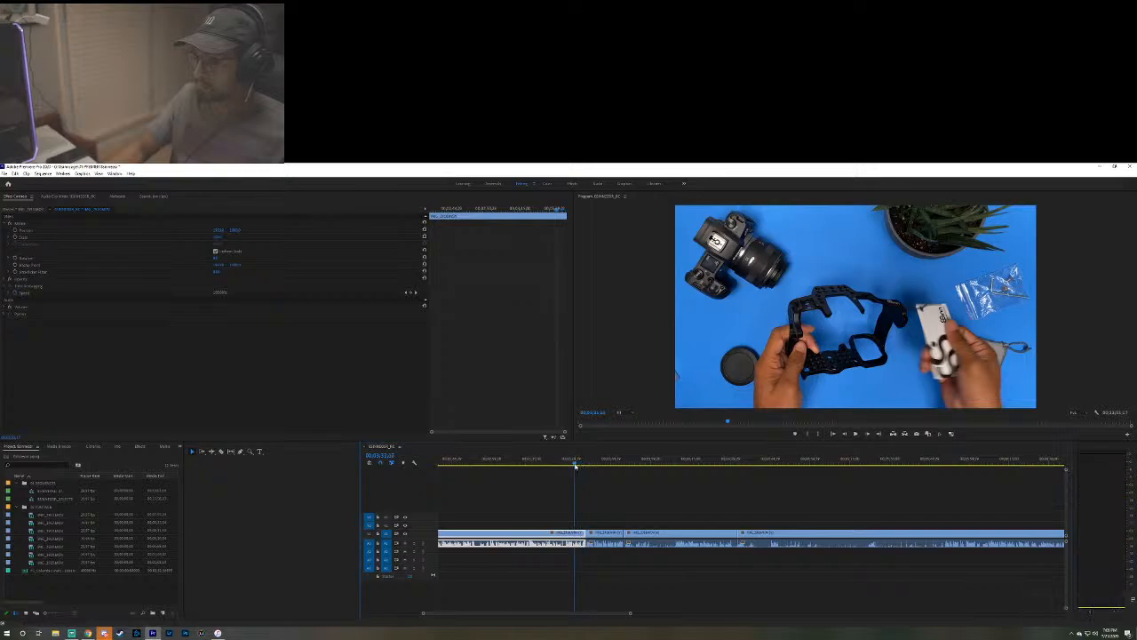
pyautogui.moveTo(575, 466); pyautogui.dragTo(536, 464)
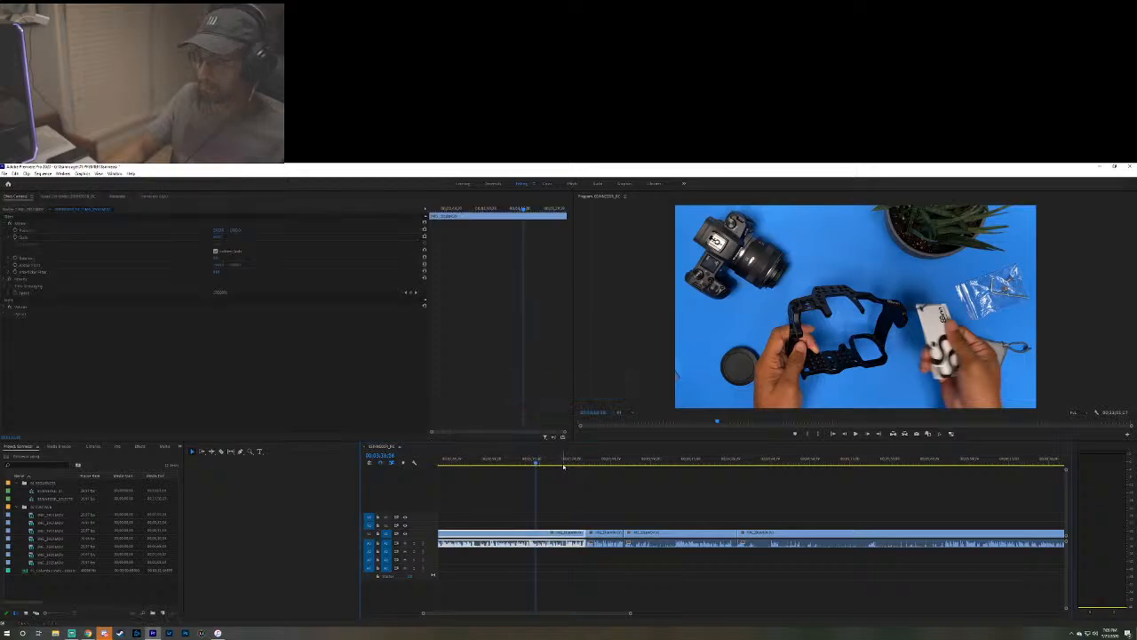
pyautogui.click(569, 465)
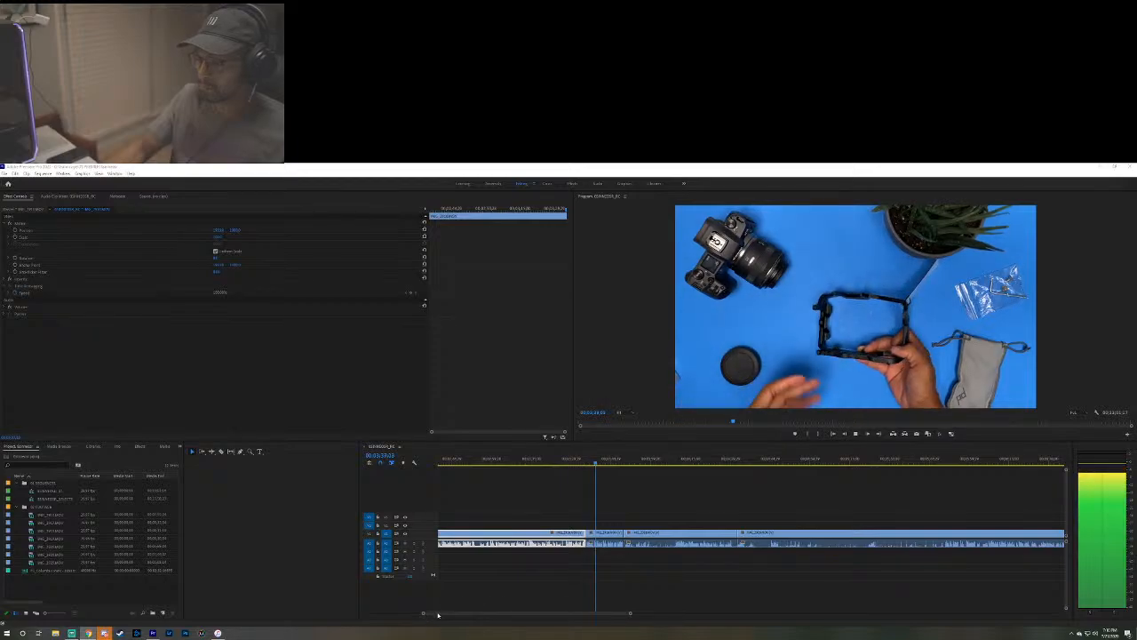
# Select every clip after the cut and move them together further along the timeline to open a large gap.
pyautogui.moveTo(436, 613); pyautogui.dragTo(422, 617)
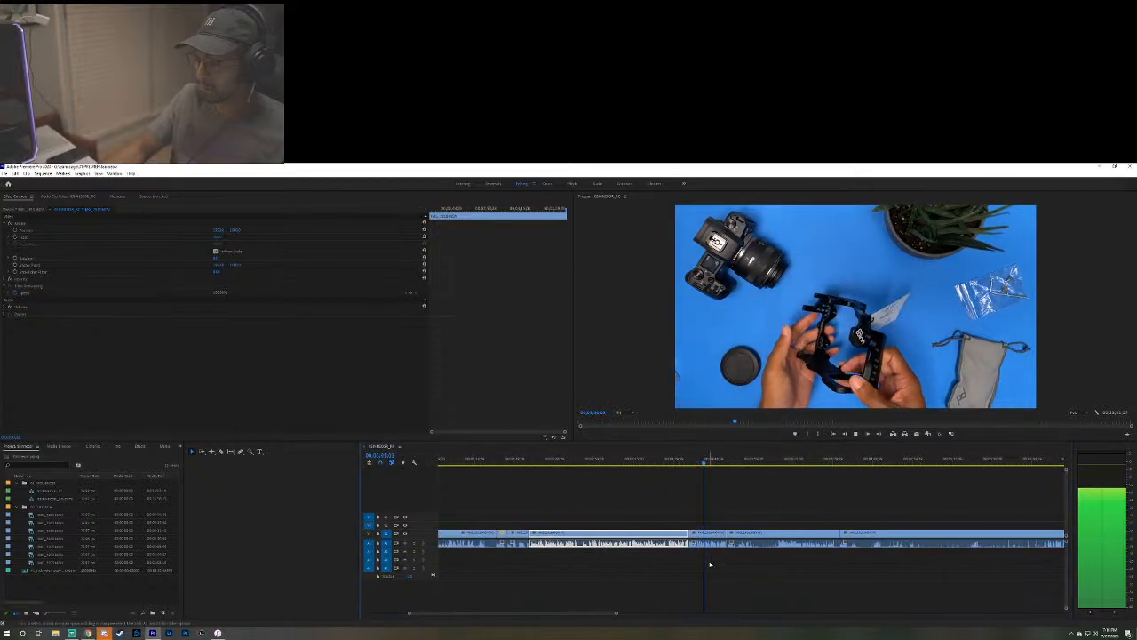
pyautogui.moveTo(706, 560); pyautogui.dragTo(1102, 515)
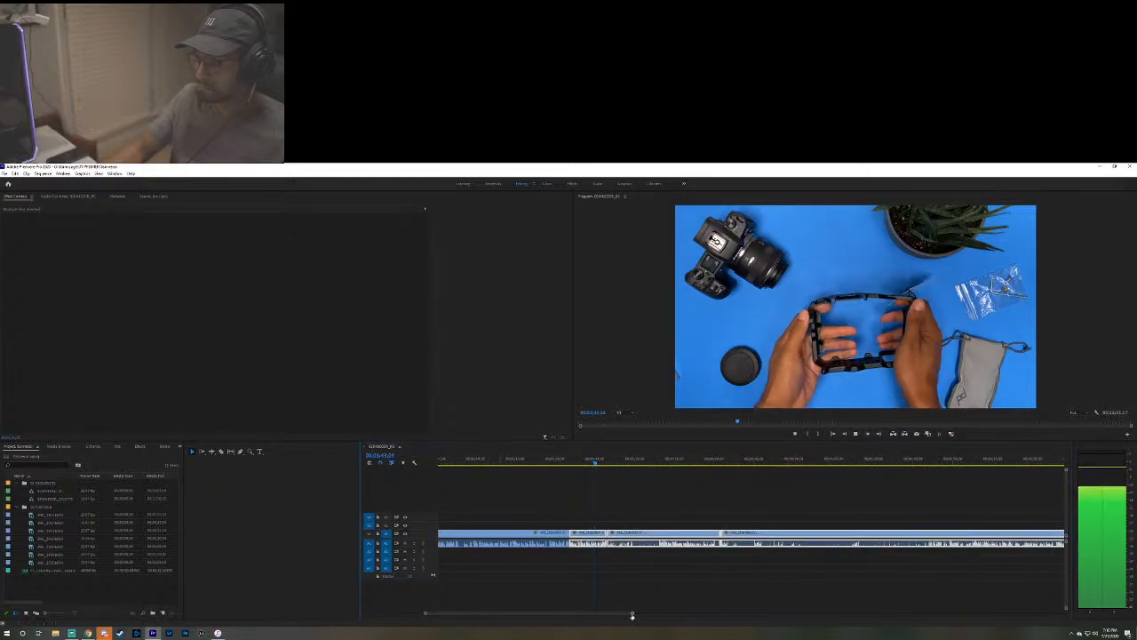
pyautogui.moveTo(631, 614); pyautogui.dragTo(840, 614)
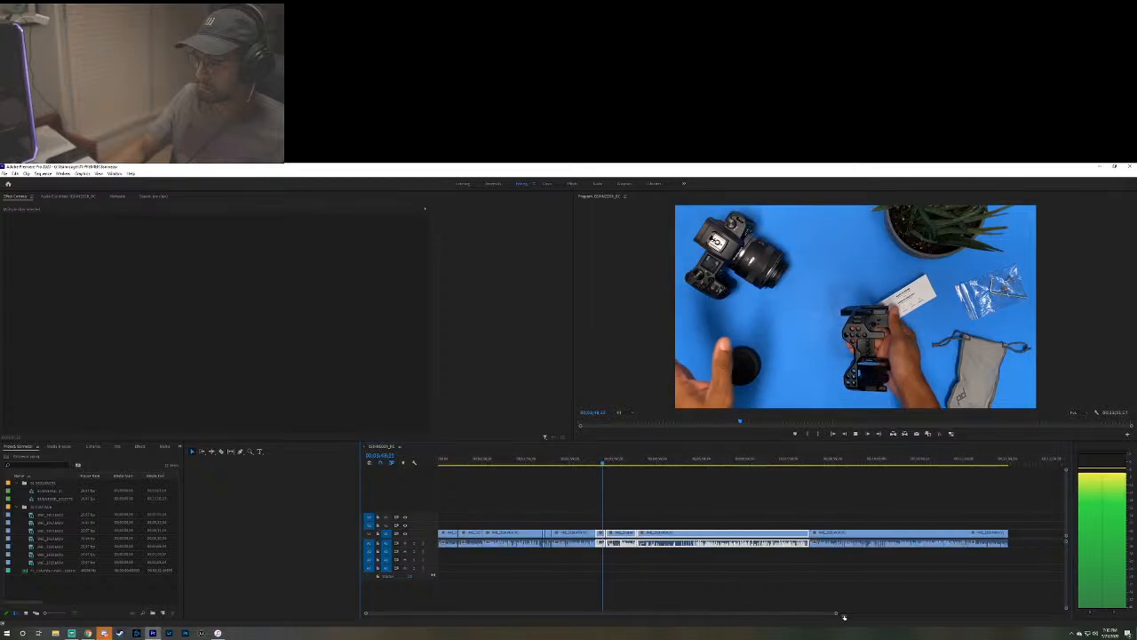
pyautogui.click(627, 538)
pyautogui.moveTo(597, 554); pyautogui.dragTo(978, 520)
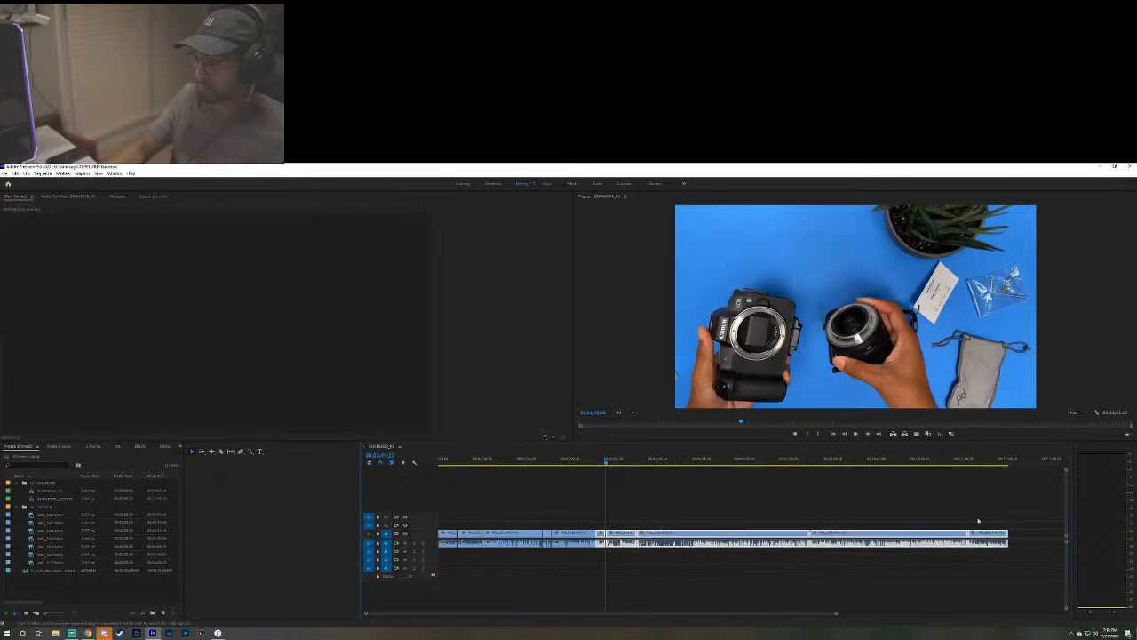
pyautogui.moveTo(620, 534); pyautogui.dragTo(797, 534)
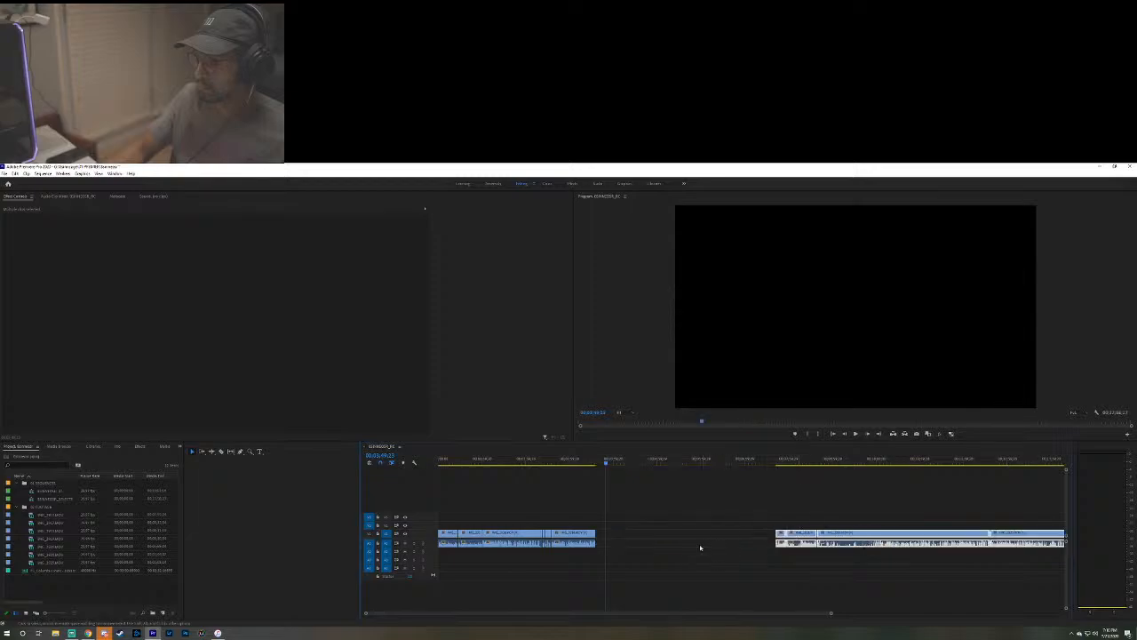
# Try to extend the end of the clip before the large gap, play the recovered footage, and undo the extension.
pyautogui.click(582, 463)
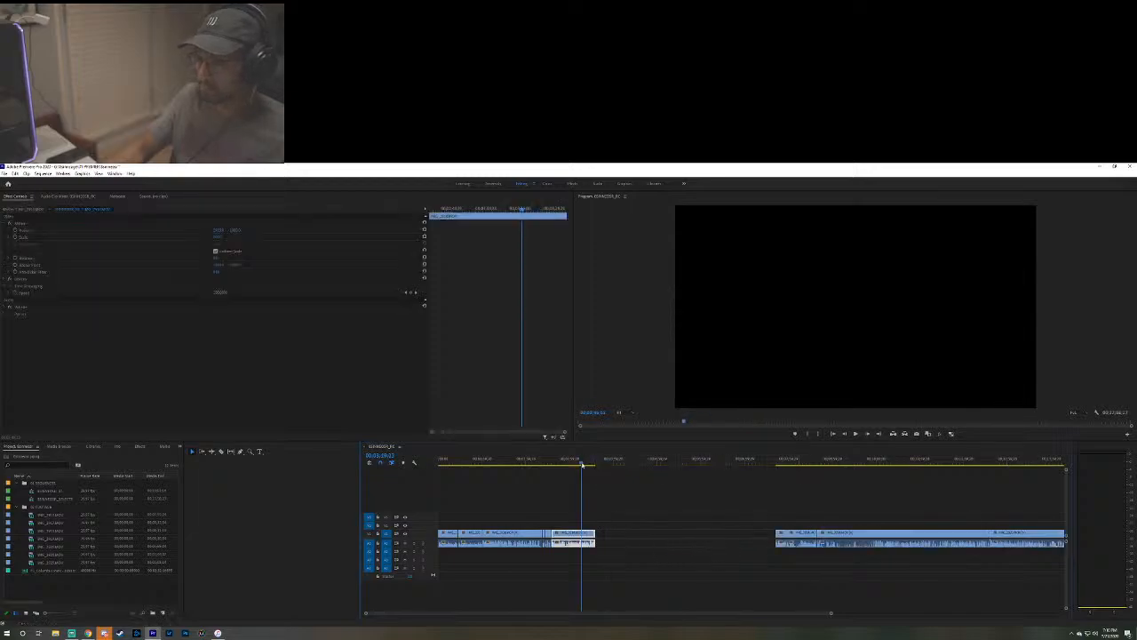
pyautogui.press('space')
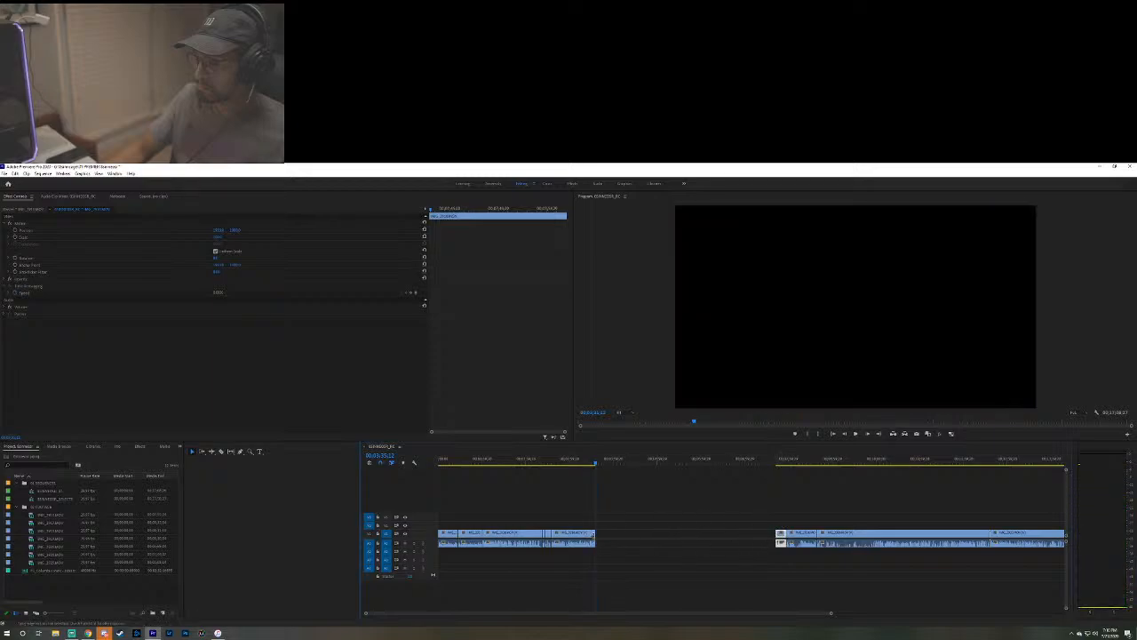
pyautogui.moveTo(593, 533); pyautogui.dragTo(656, 533)
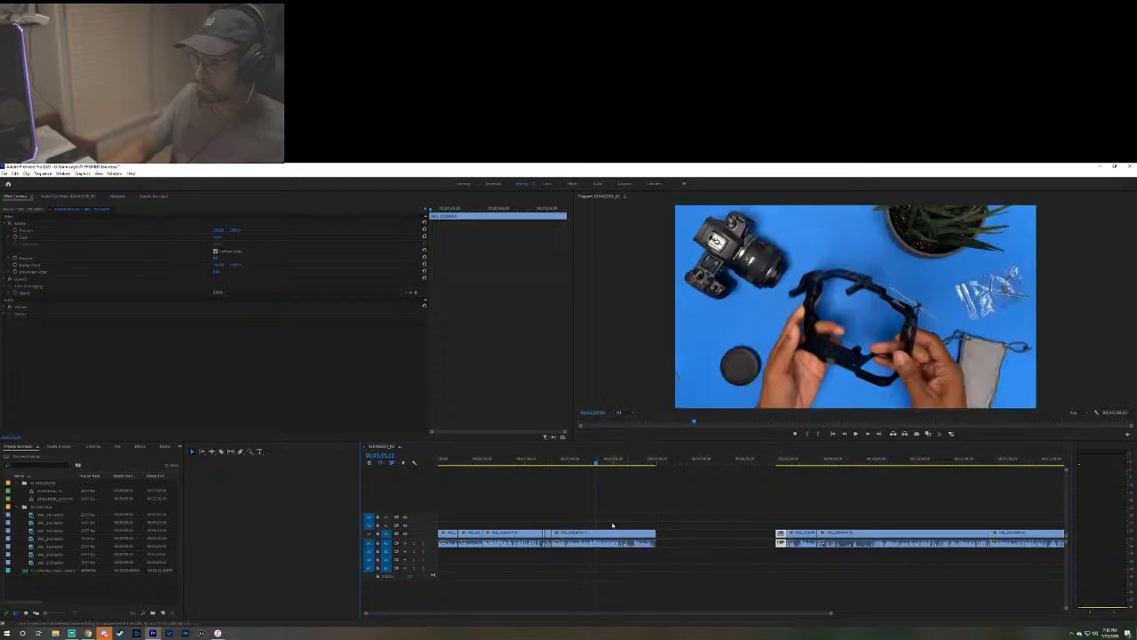
pyautogui.press('space')
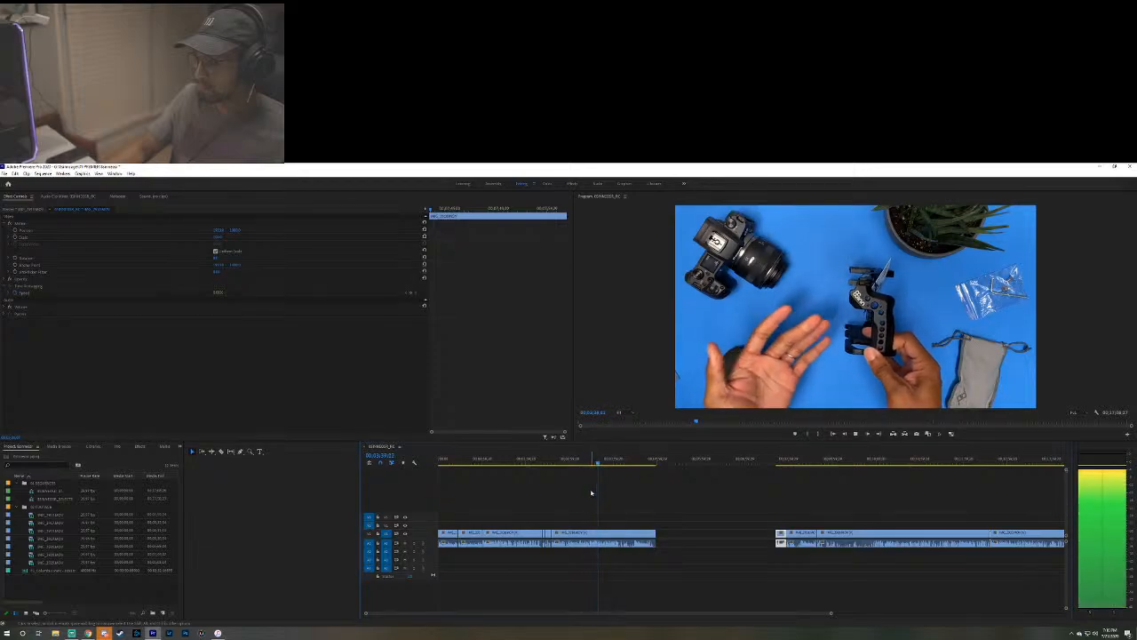
pyautogui.hotkey('ctrl', 'z')
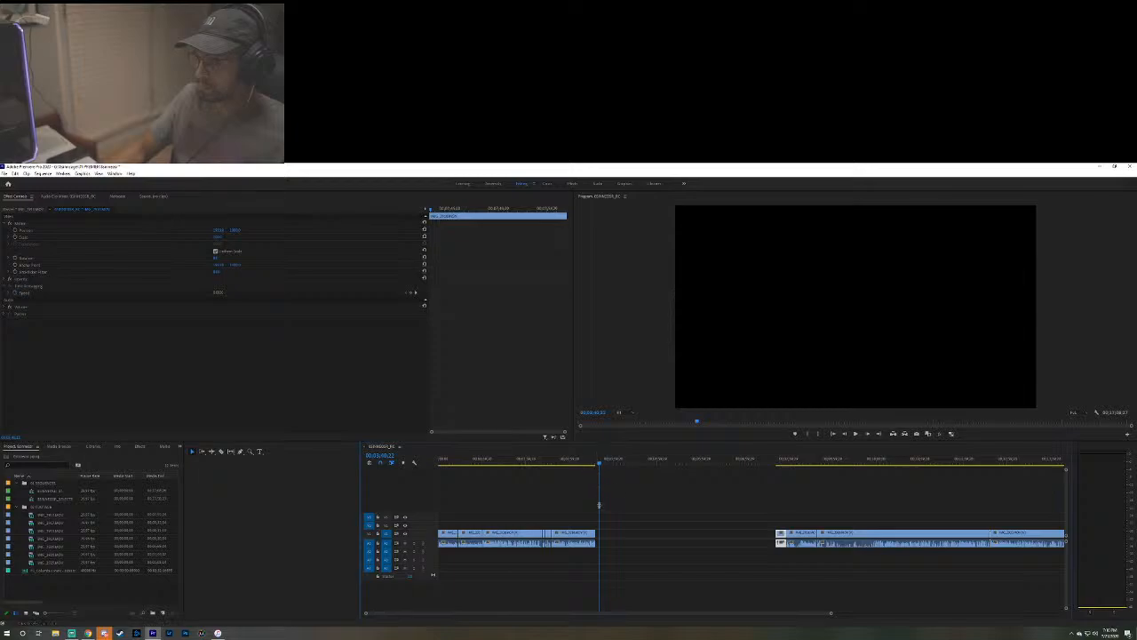
# Replay the last seconds of the clip before the large gap and examine its end closely in the timeline.
pyautogui.moveTo(831, 613); pyautogui.dragTo(738, 617)
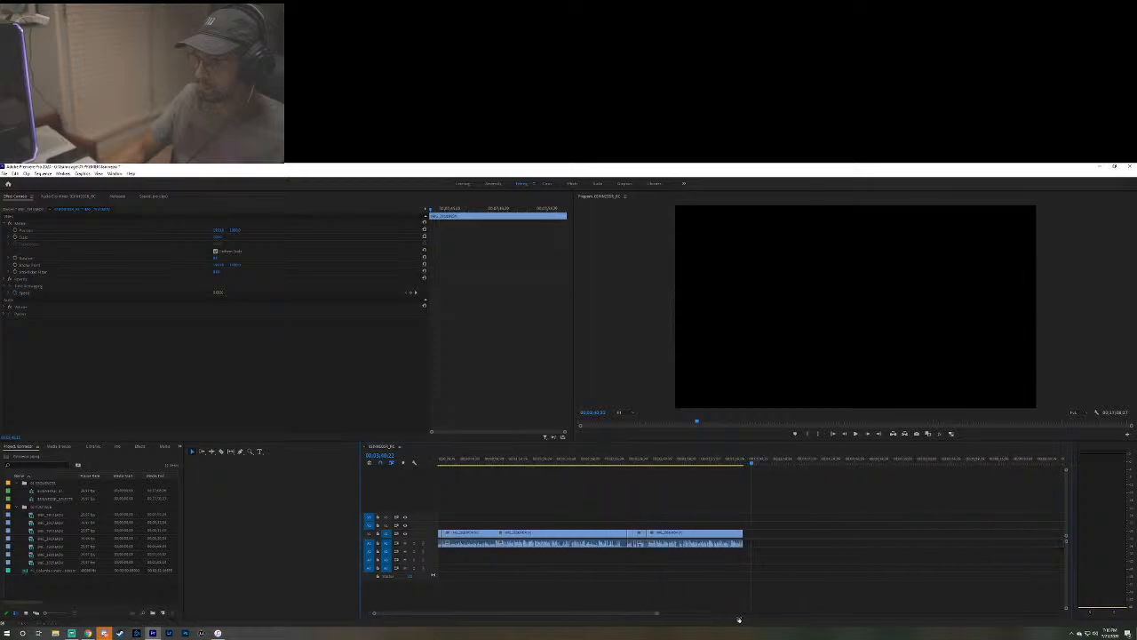
pyautogui.click(736, 464)
pyautogui.press('space')
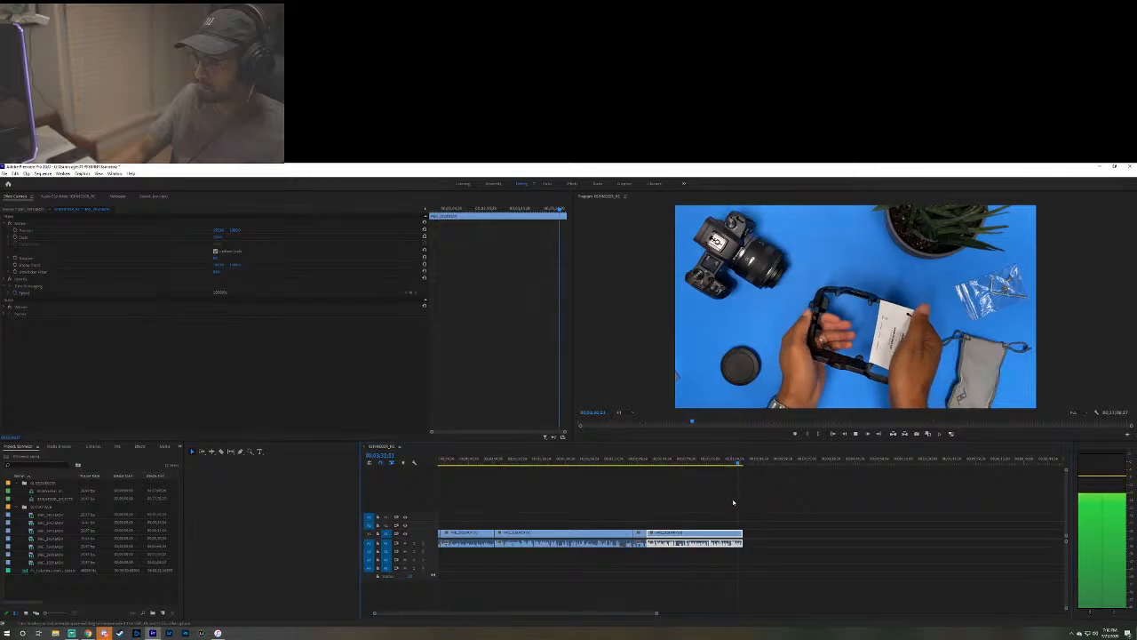
pyautogui.scroll(-2, 645, 615)
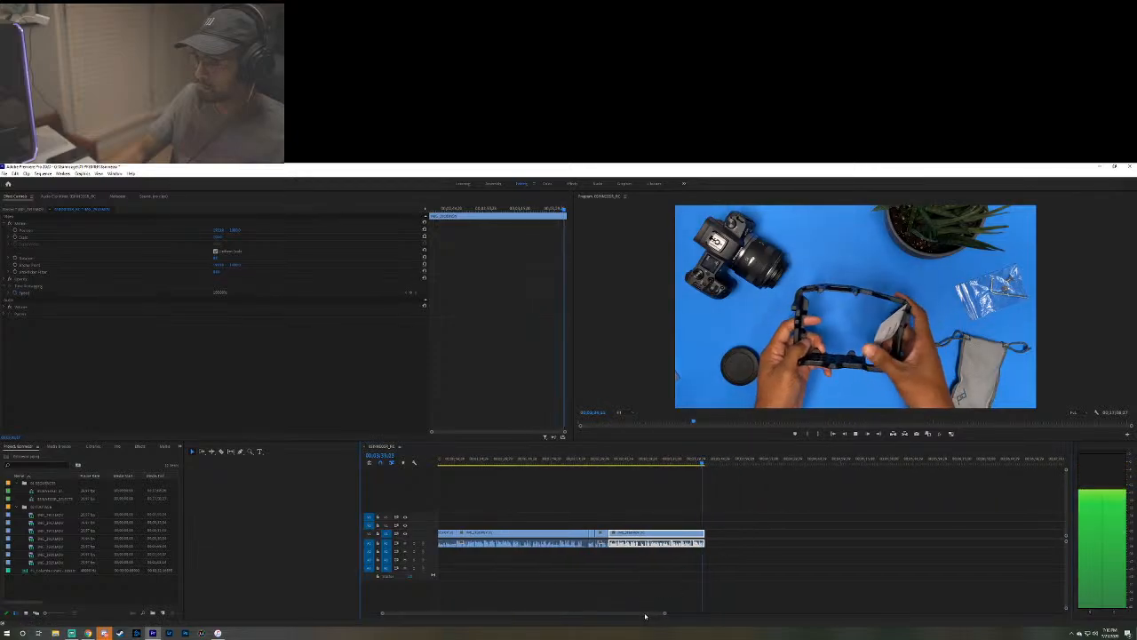
pyautogui.scroll(-4, 648, 616)
pyautogui.scroll(3, 666, 614)
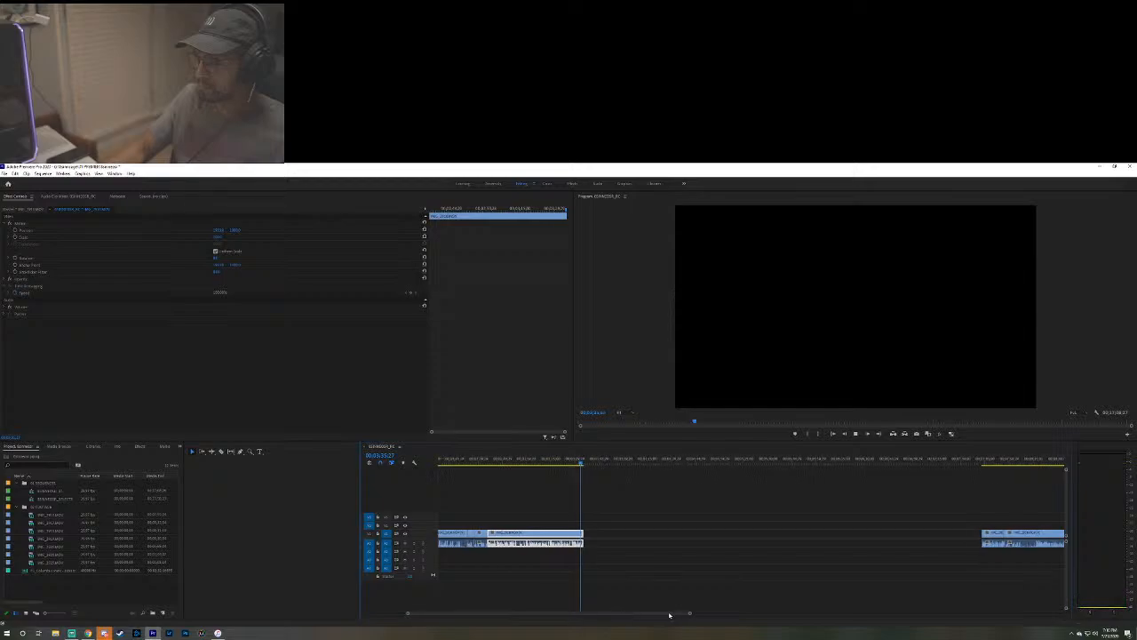
# Move the first short clip after the large gap into the empty space nearer to the preceding footage.
pyautogui.click(1035, 538)
pyautogui.moveTo(1035, 539); pyautogui.dragTo(695, 538)
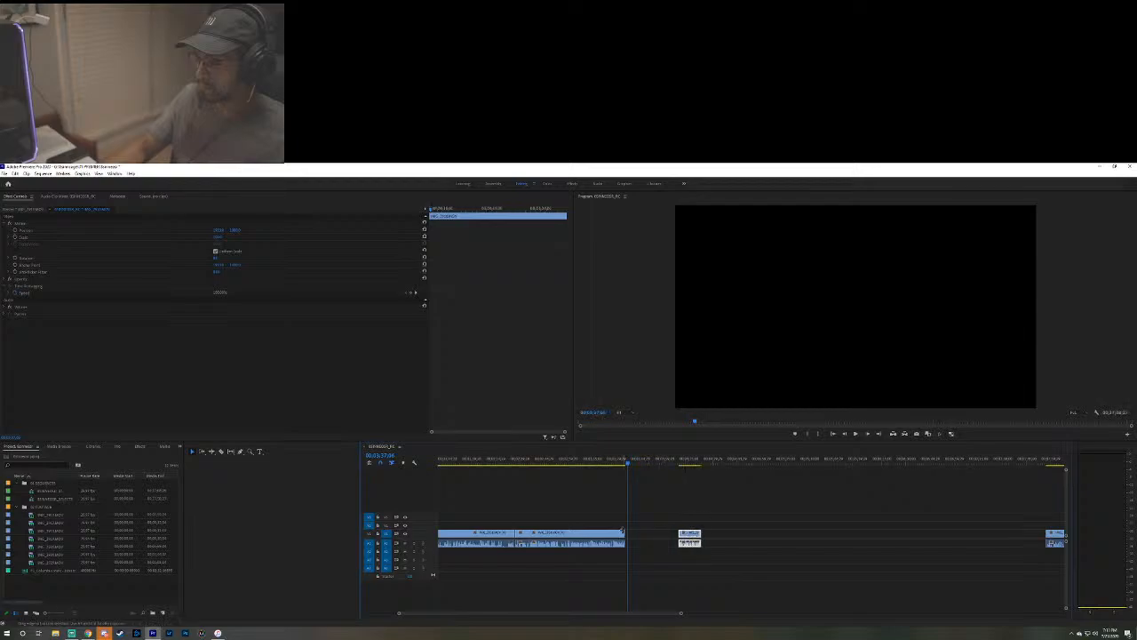
pyautogui.moveTo(624, 533); pyautogui.dragTo(624, 535)
# Play the opening of the isolated short clip, place it directly against the preceding footage, and move the playhead to the join.
pyautogui.click(689, 537)
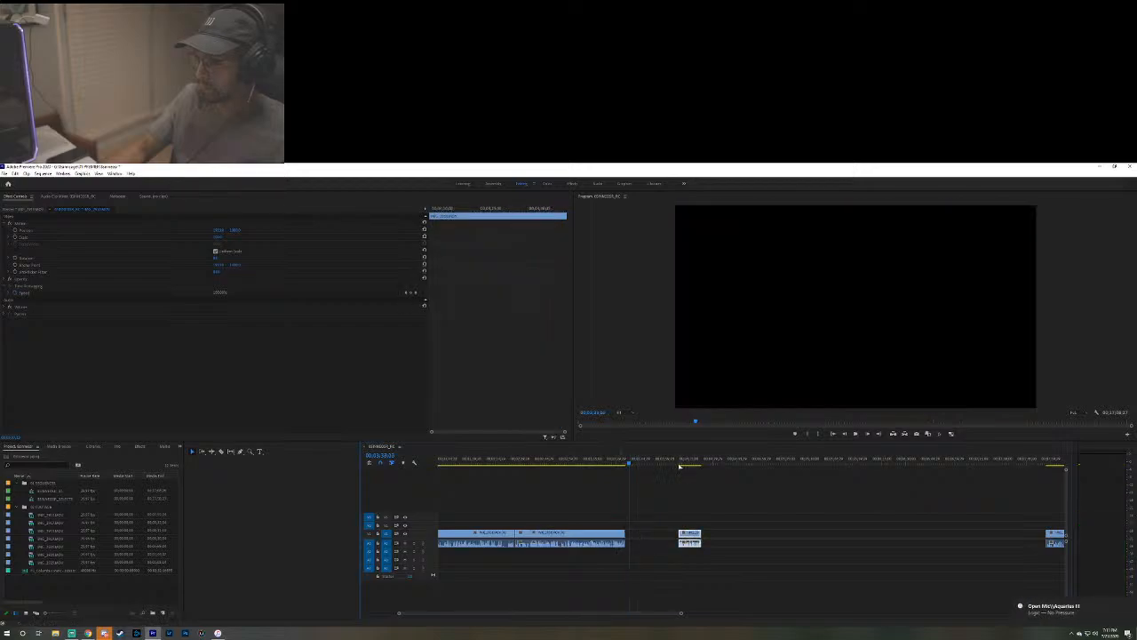
pyautogui.press('space')
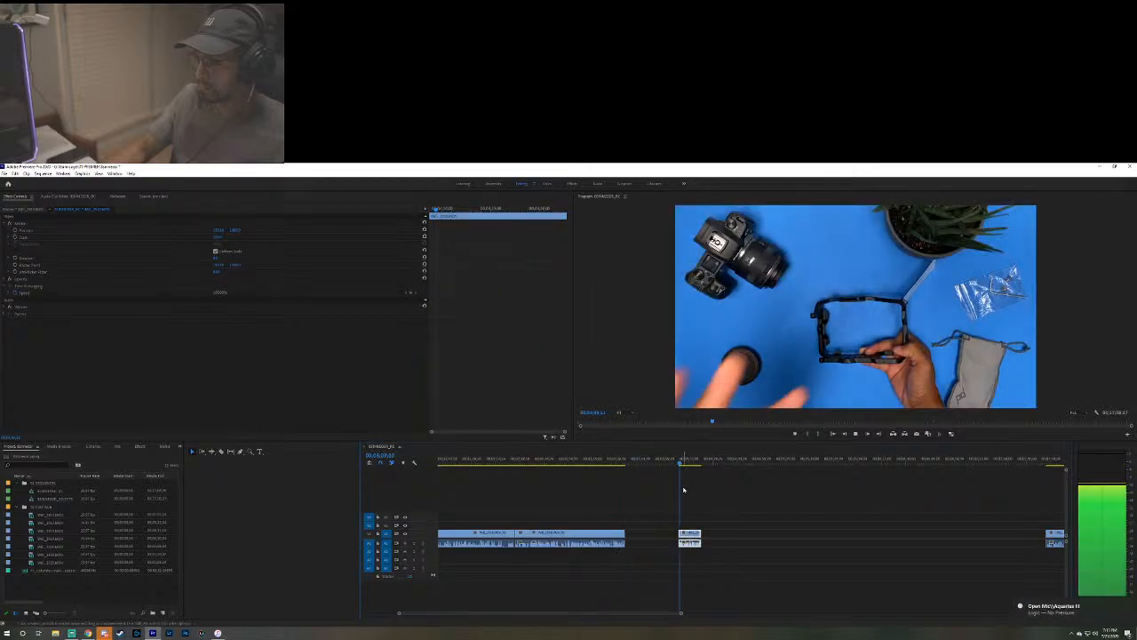
pyautogui.press('space')
pyautogui.moveTo(625, 537); pyautogui.dragTo(634, 538)
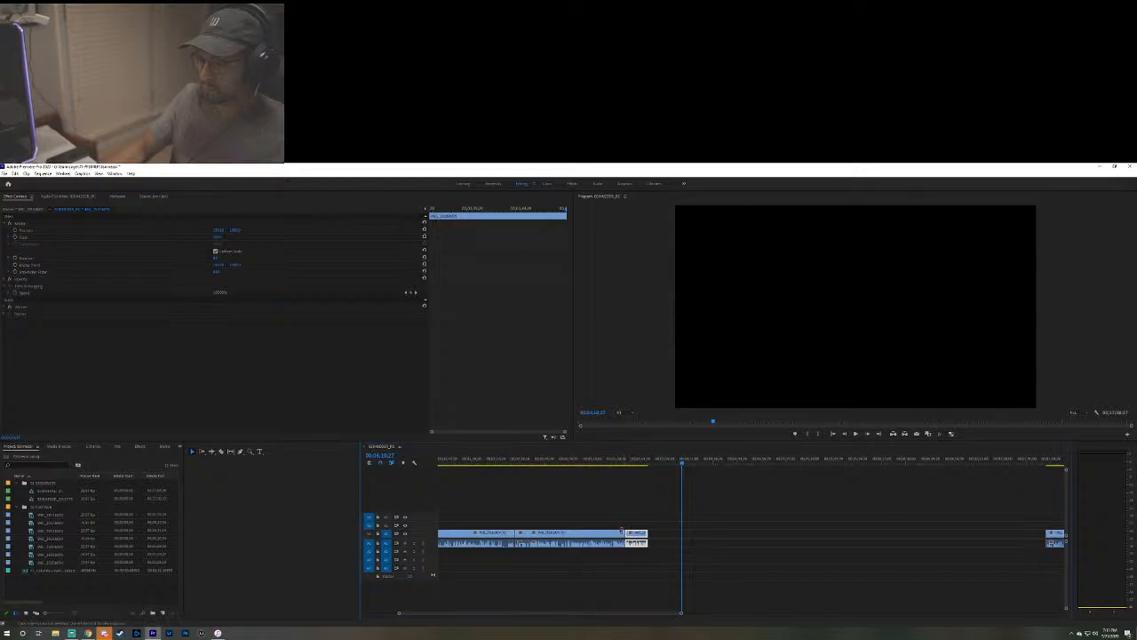
pyautogui.click(625, 462)
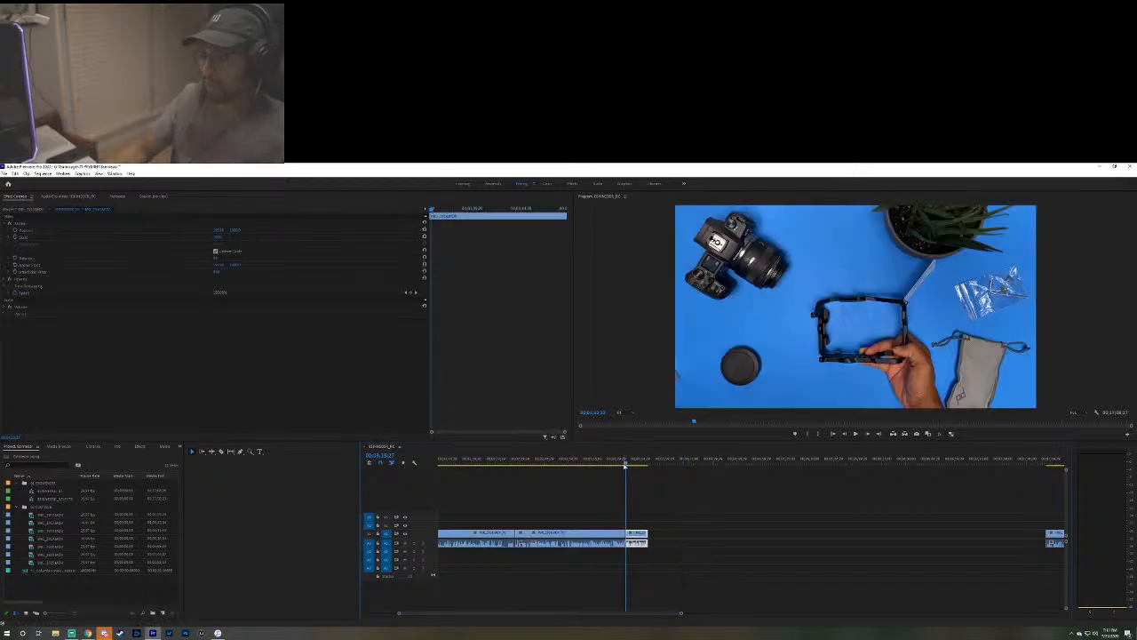
# Replay the join between the longer clip and the short clip before the large gap, and return to the footage before it.
pyautogui.click(622, 464)
pyautogui.press('space')
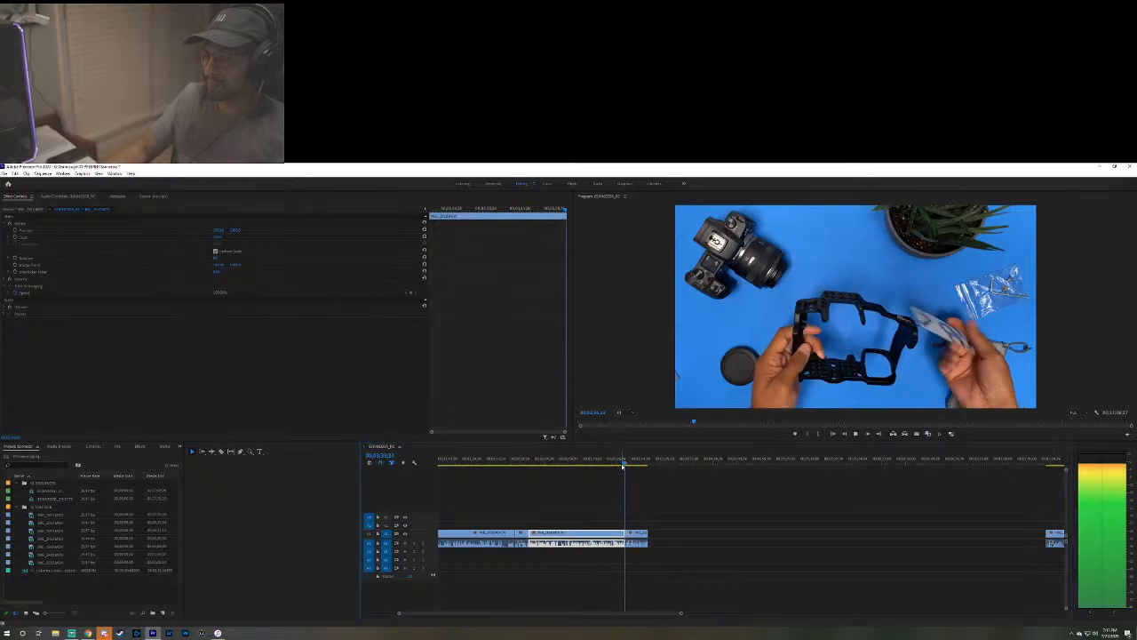
pyautogui.press('space')
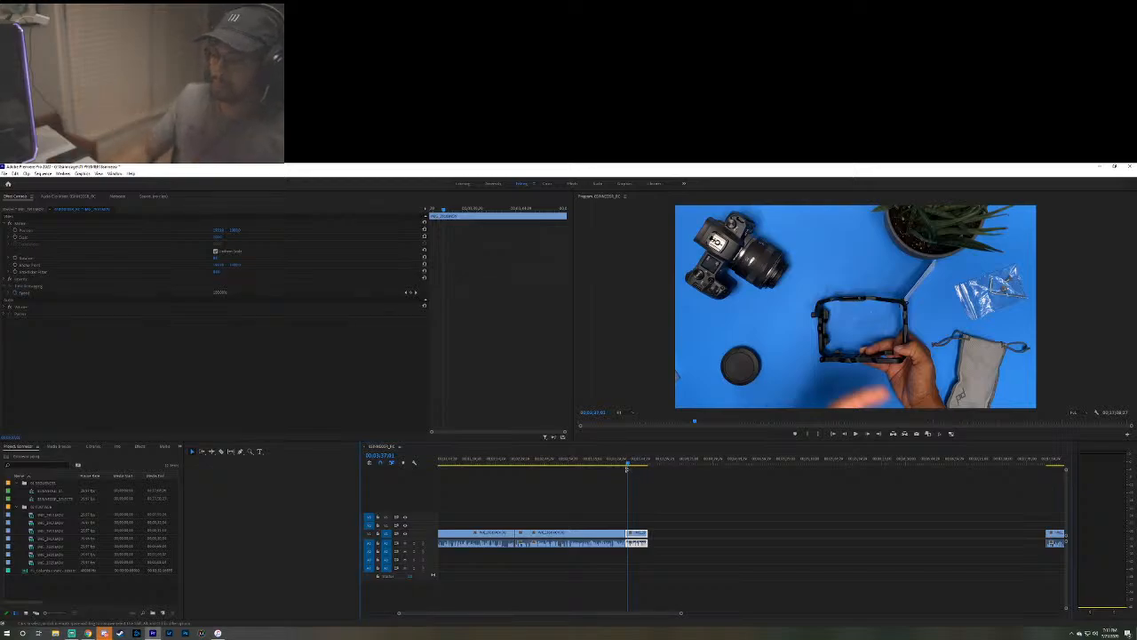
pyautogui.click(623, 464)
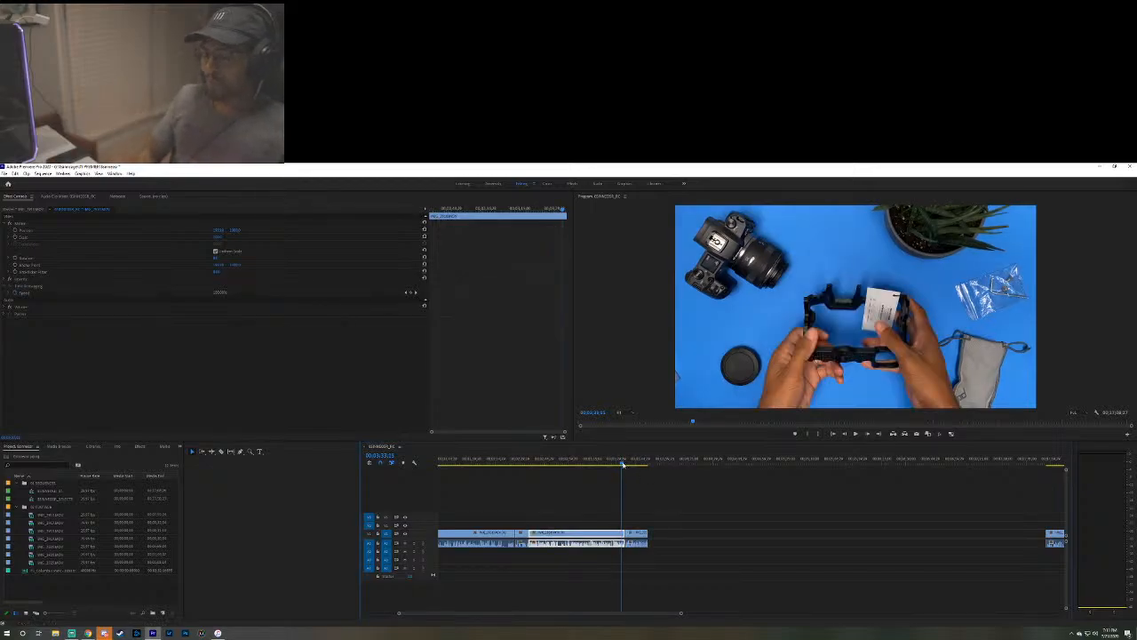
# Add a marker at the join between the longer clip and the short clip, leaving the marker's settings unchanged.
pyautogui.click(626, 464)
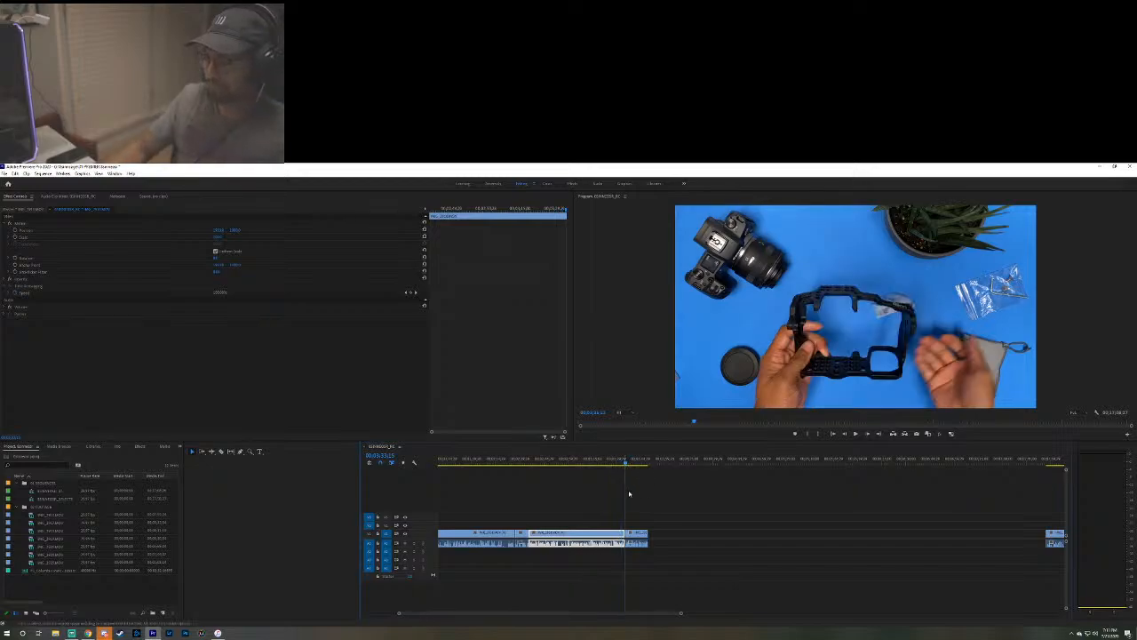
pyautogui.click(623, 521)
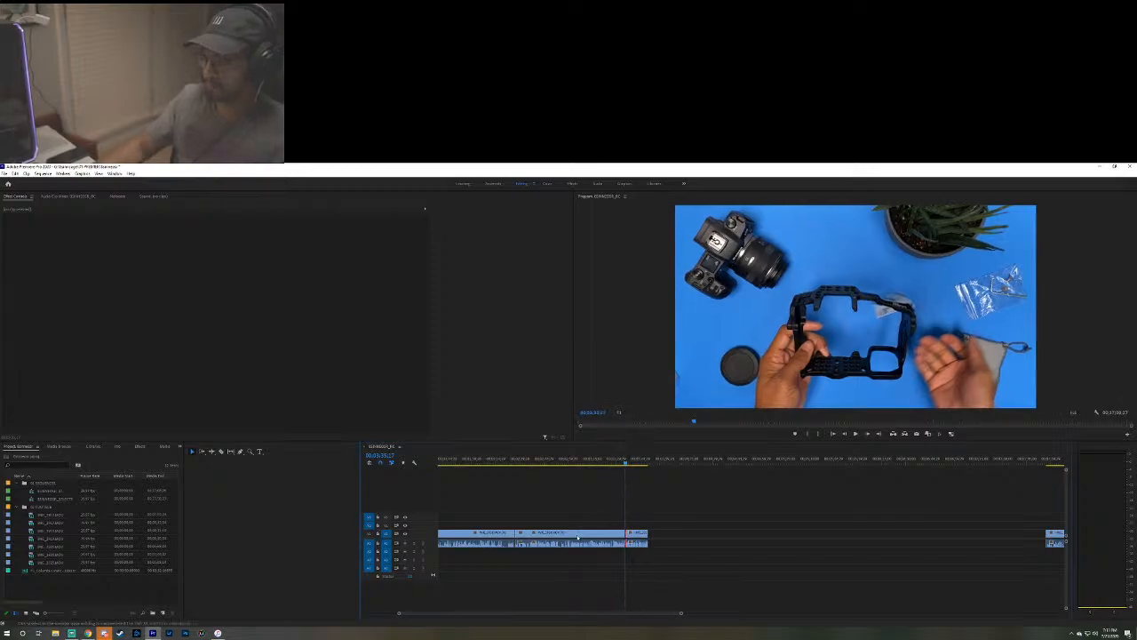
pyautogui.click(611, 536)
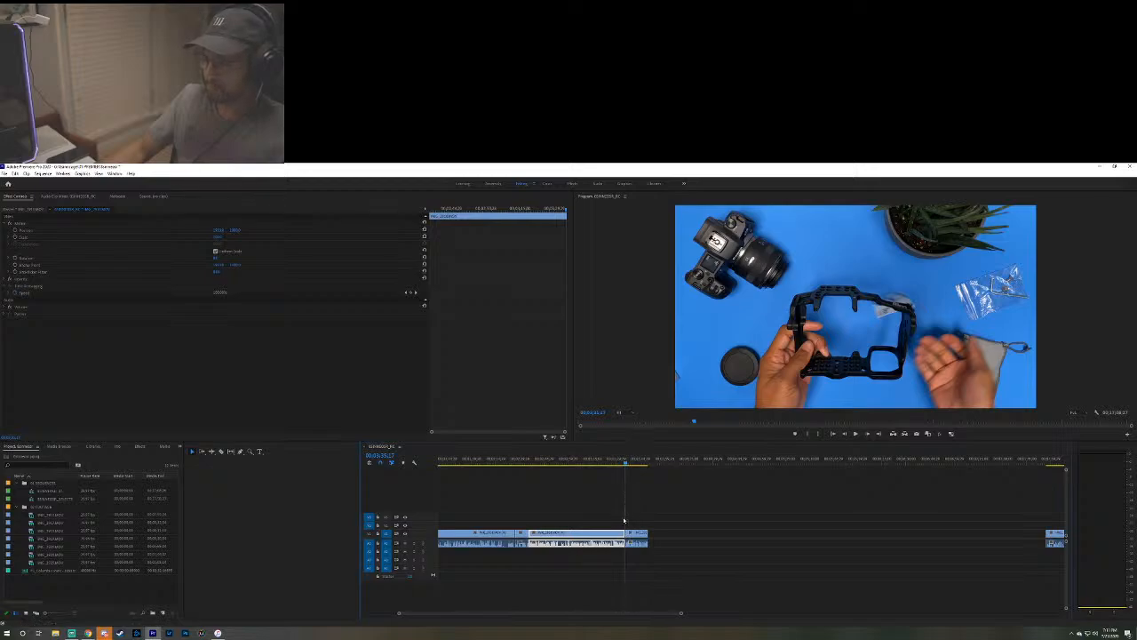
pyautogui.click(793, 434)
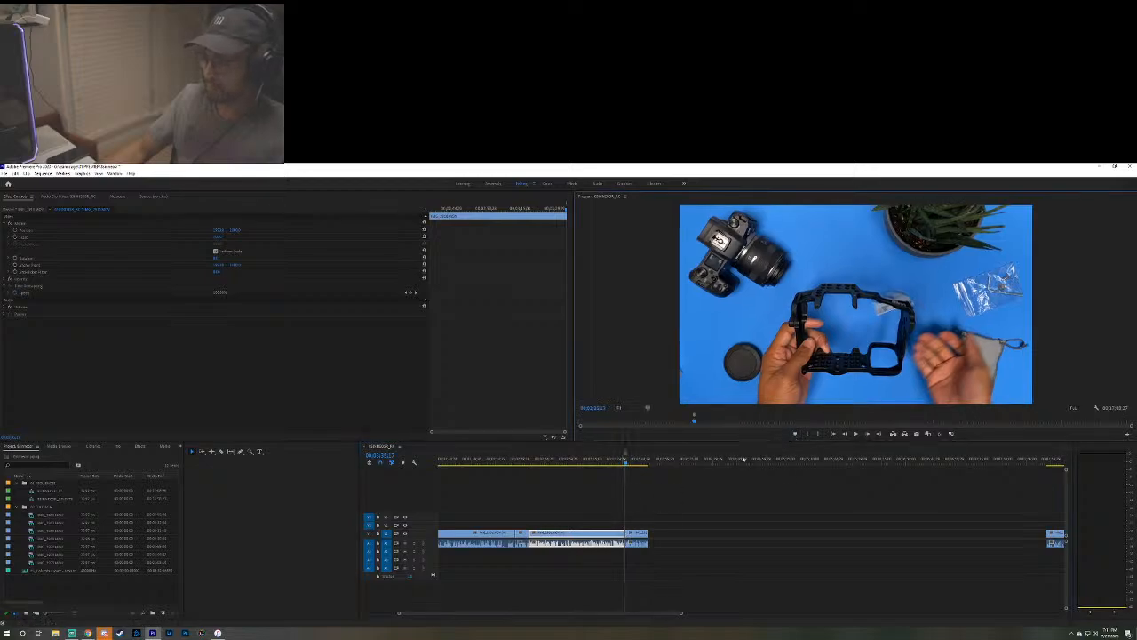
pyautogui.doubleClick(624, 456)
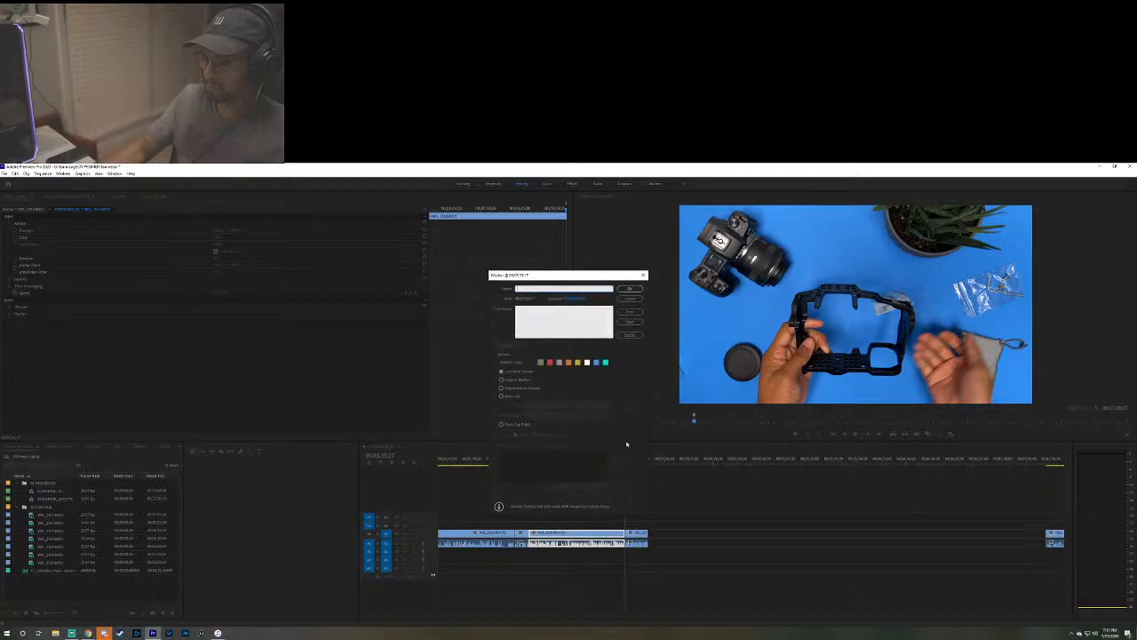
pyautogui.click(635, 302)
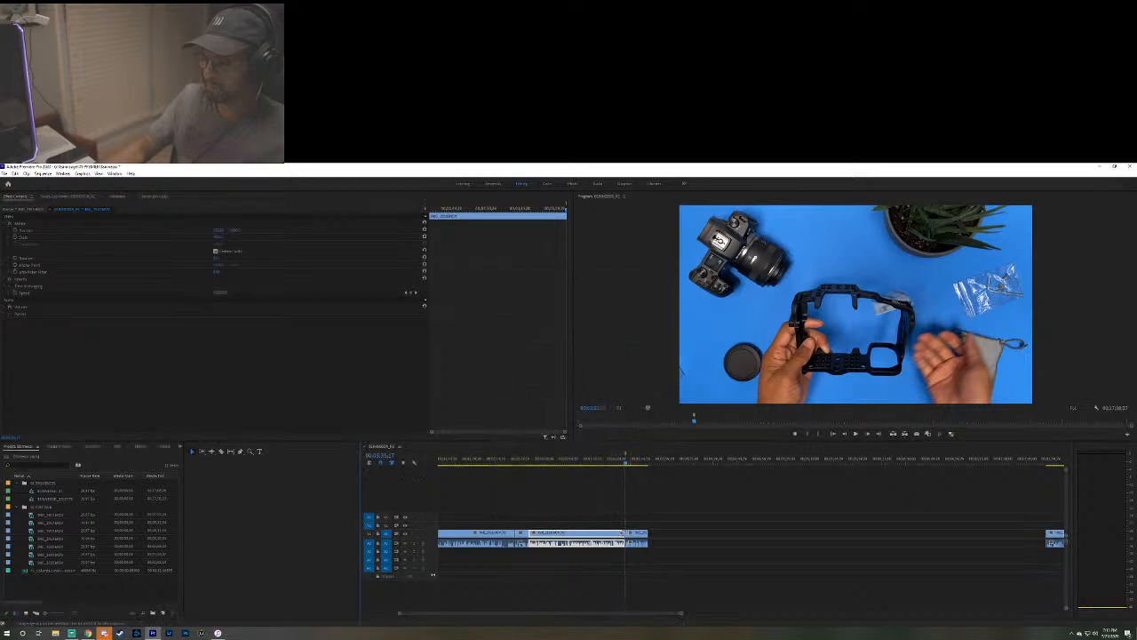
# Try the default transition on the join before the short clip, play it, and remove it again.
pyautogui.rightClick(626, 535)
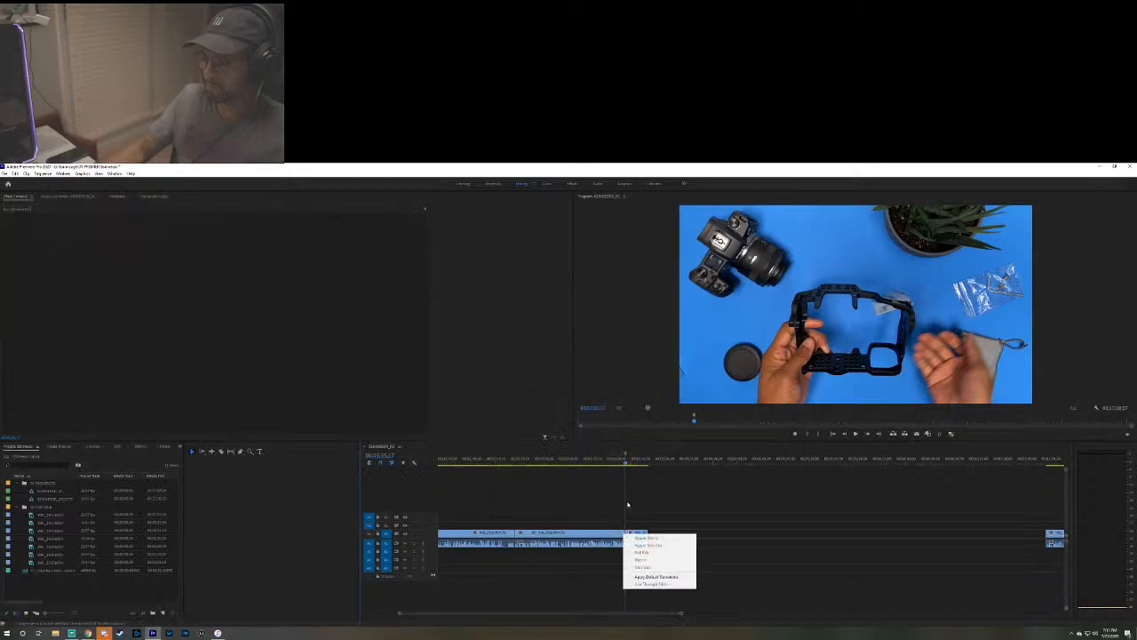
pyautogui.click(656, 576)
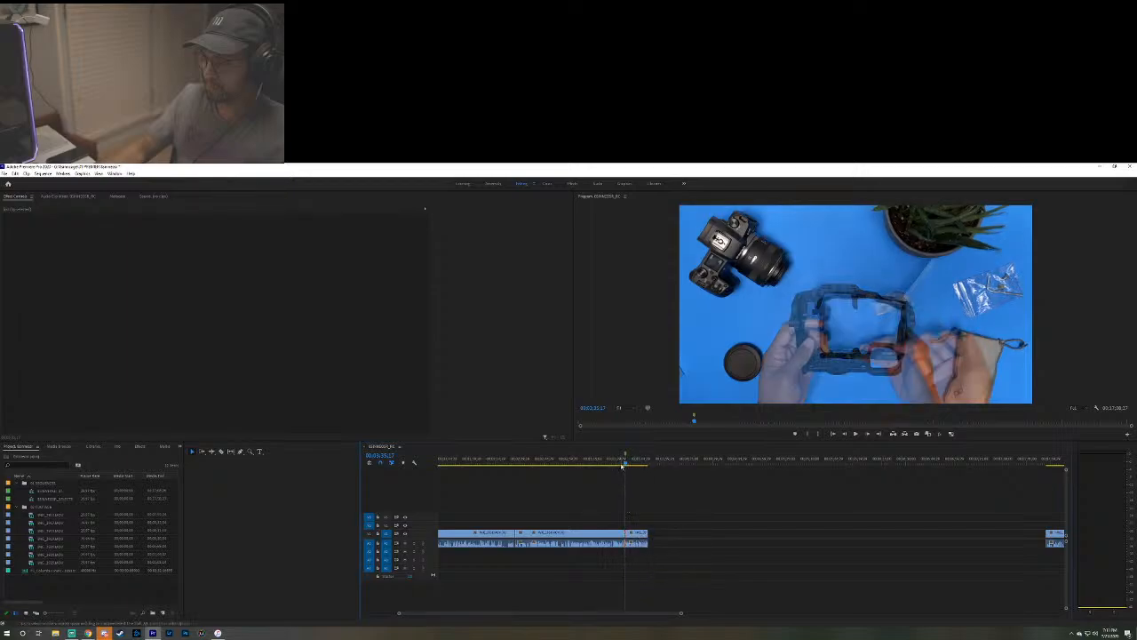
pyautogui.press('space')
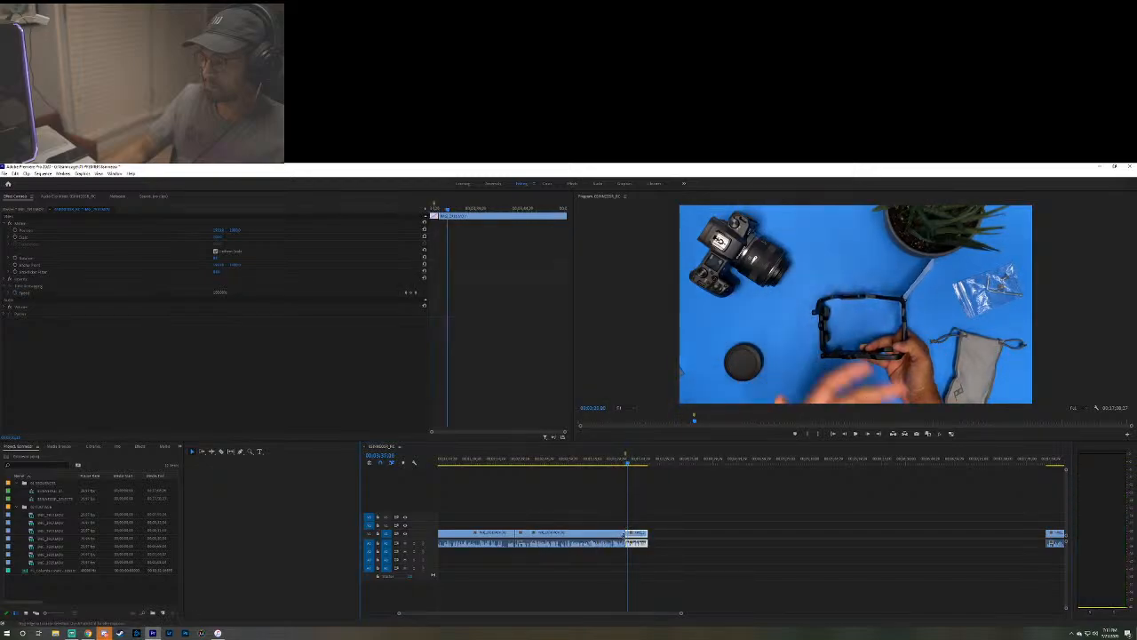
pyautogui.click(632, 531)
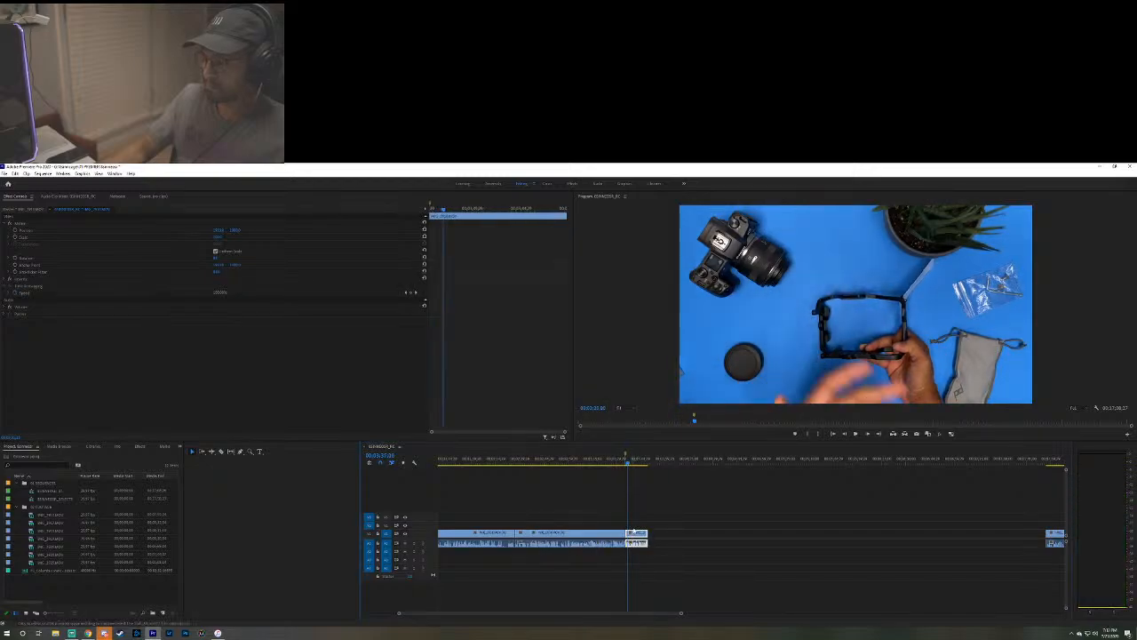
# Replay the plain cut from the longer clip into the short clip.
pyautogui.click(626, 464)
pyautogui.press('space')
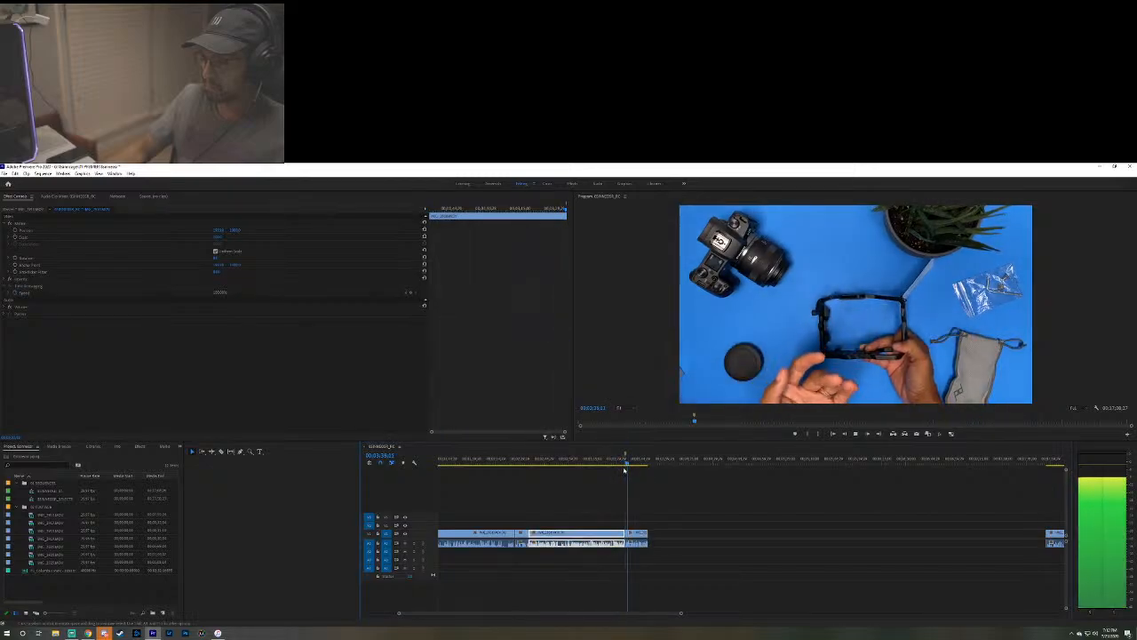
pyautogui.press('space')
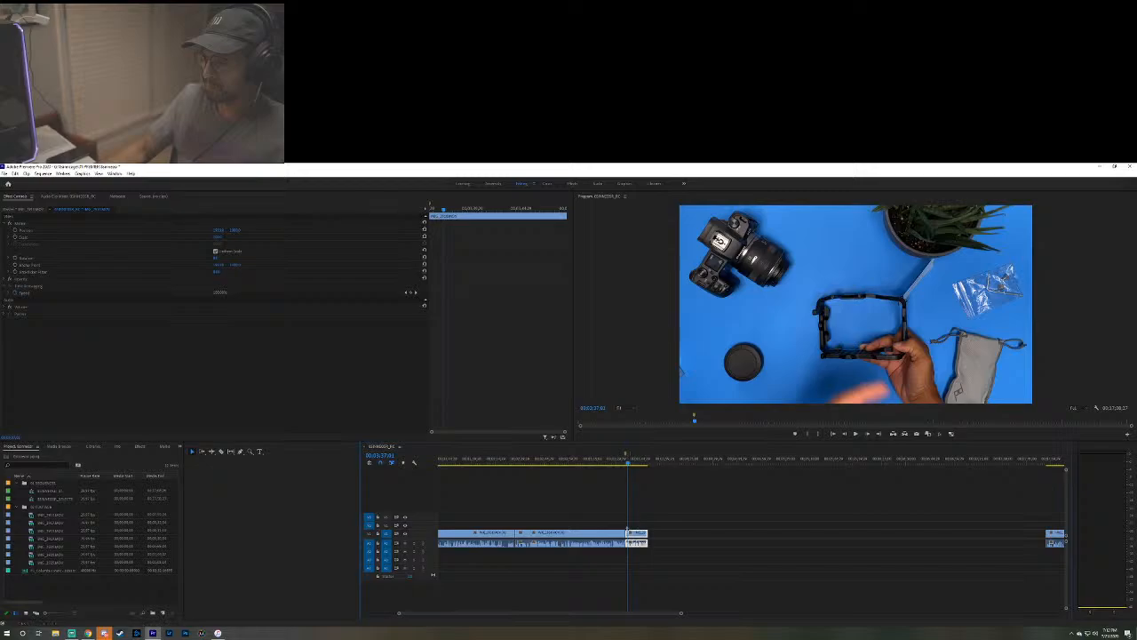
# Trim the longer clip's end to where both hands hold the cage with its tag, and move the short clip against it.
pyautogui.click(618, 463)
pyautogui.press('space')
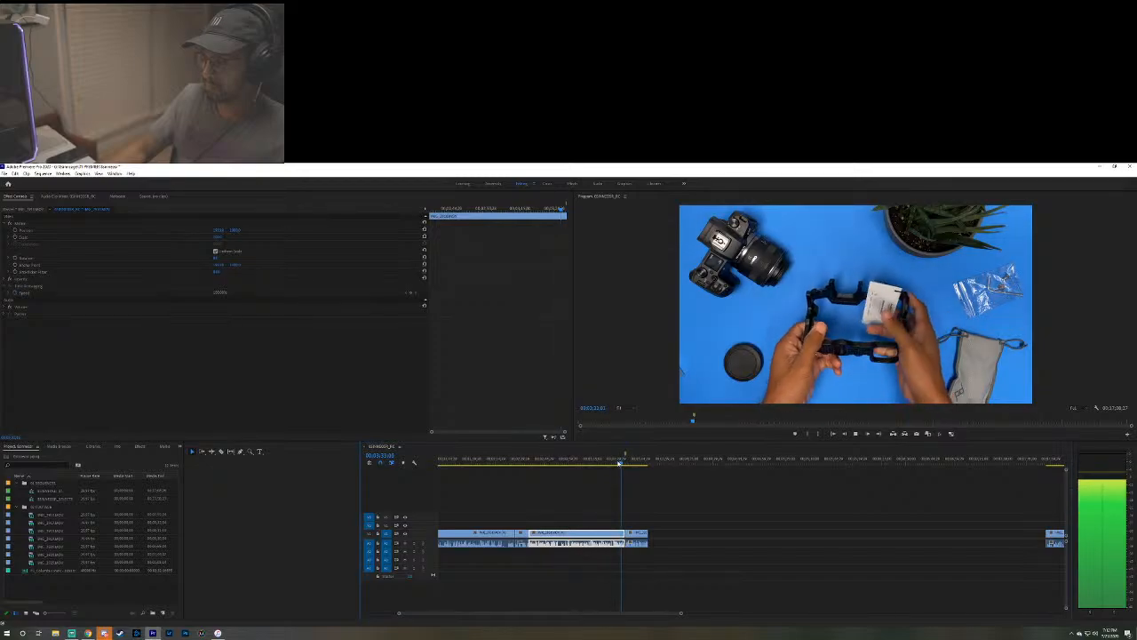
pyautogui.press('space')
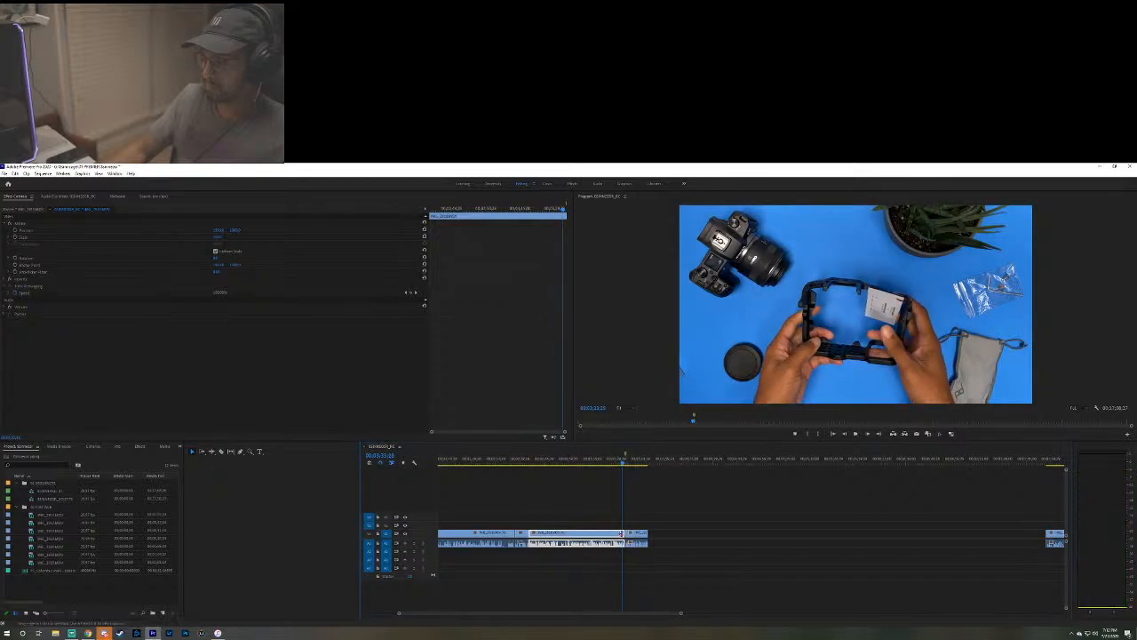
pyautogui.click(622, 534)
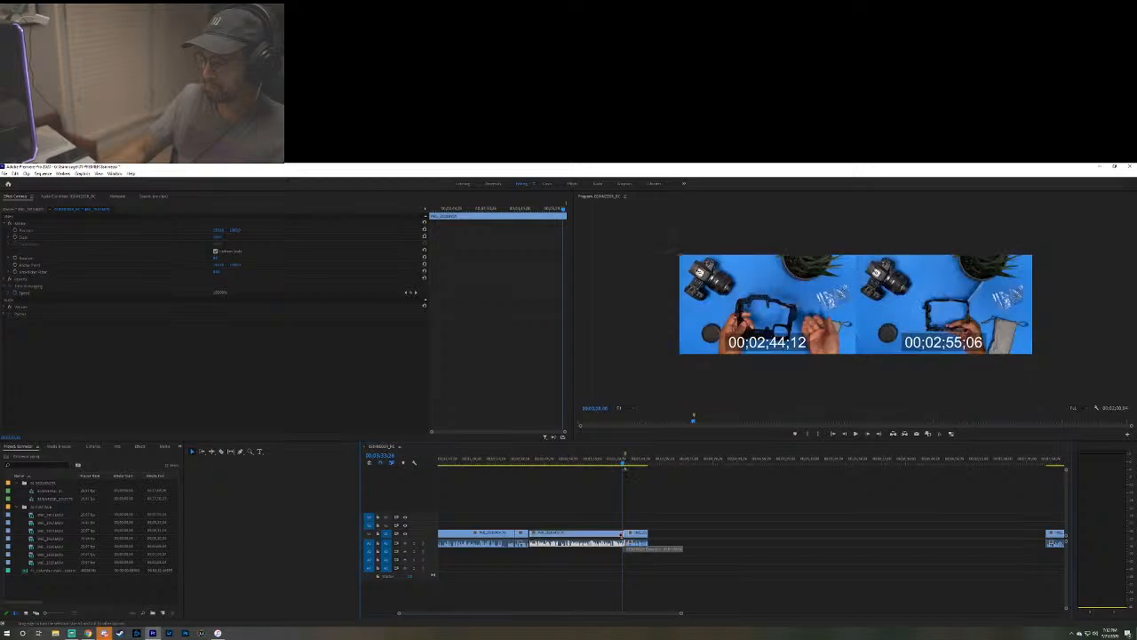
pyautogui.moveTo(675, 612); pyautogui.dragTo(564, 606)
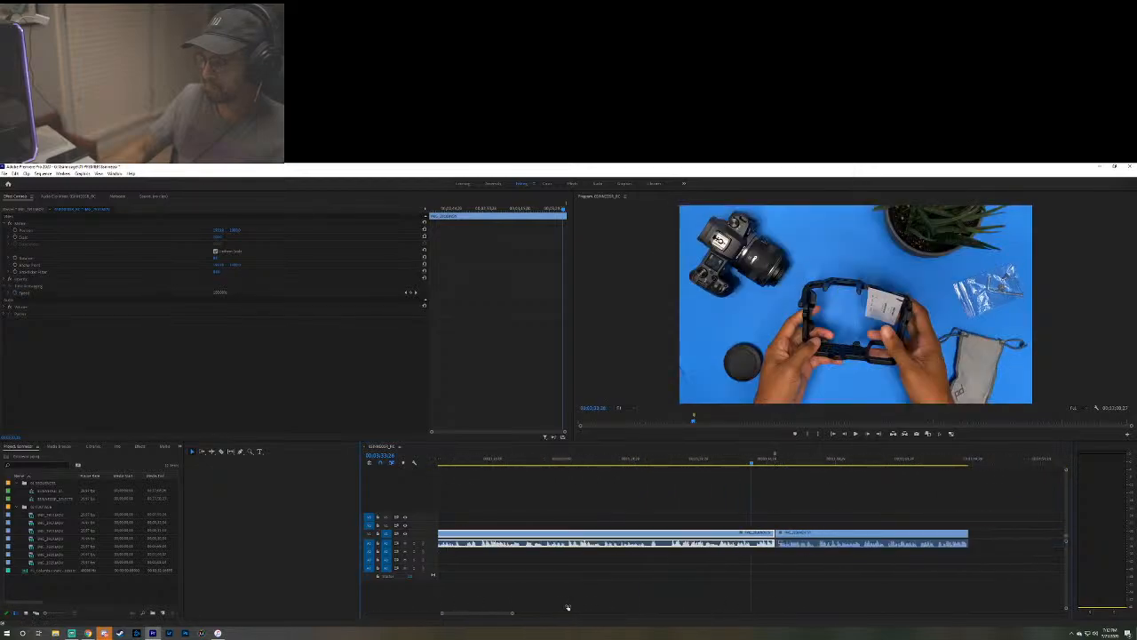
pyautogui.moveTo(773, 539); pyautogui.dragTo(750, 539)
pyautogui.press('space')
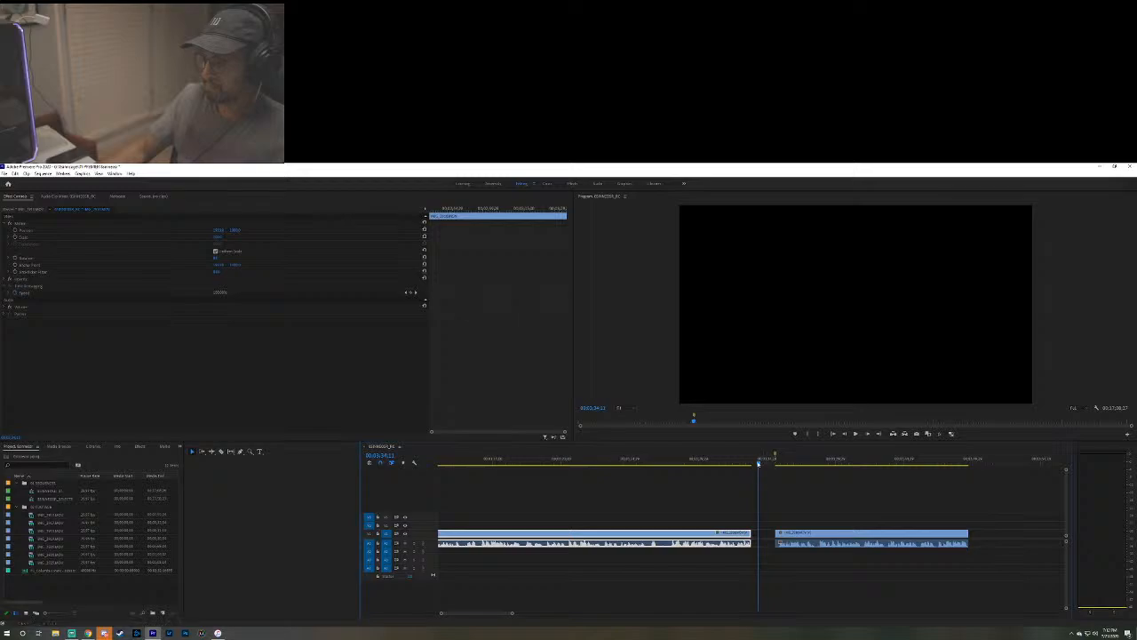
pyautogui.press('Up')
pyautogui.moveTo(799, 537); pyautogui.dragTo(777, 536)
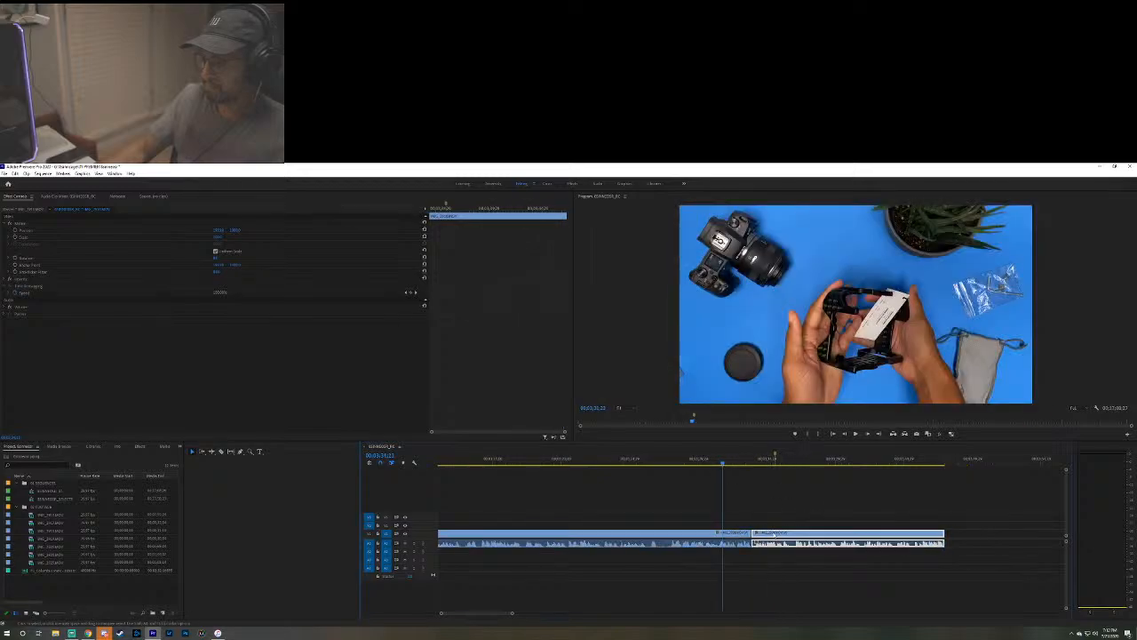
# Move the marker to the new join and name it with a note calling for B roll.
pyautogui.moveTo(749, 464); pyautogui.dragTo(751, 462)
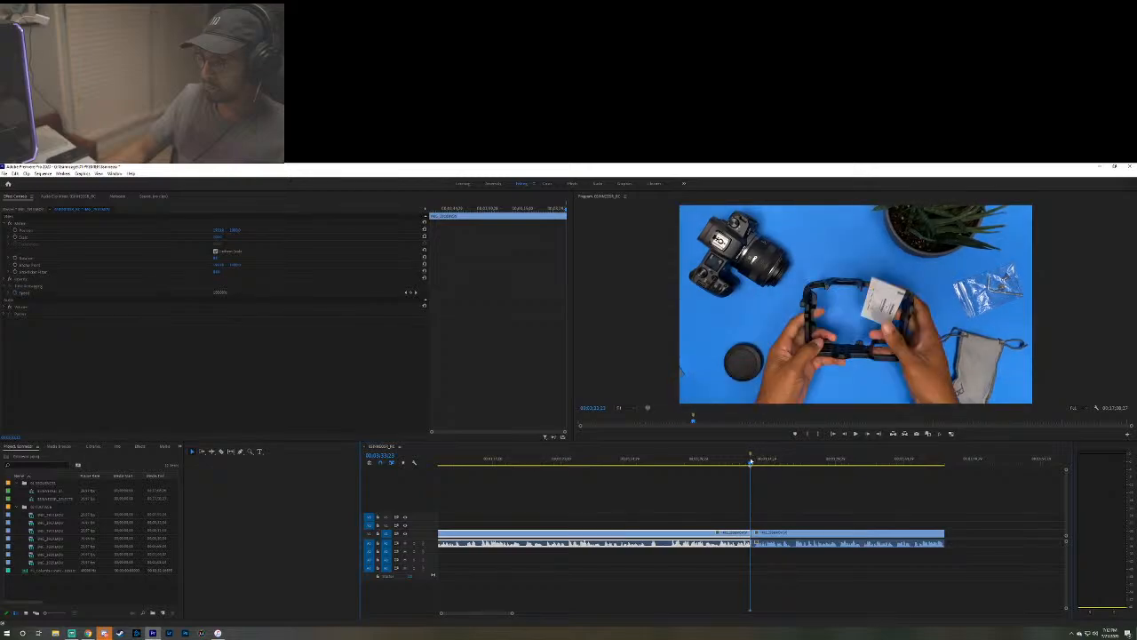
pyautogui.doubleClick(750, 456)
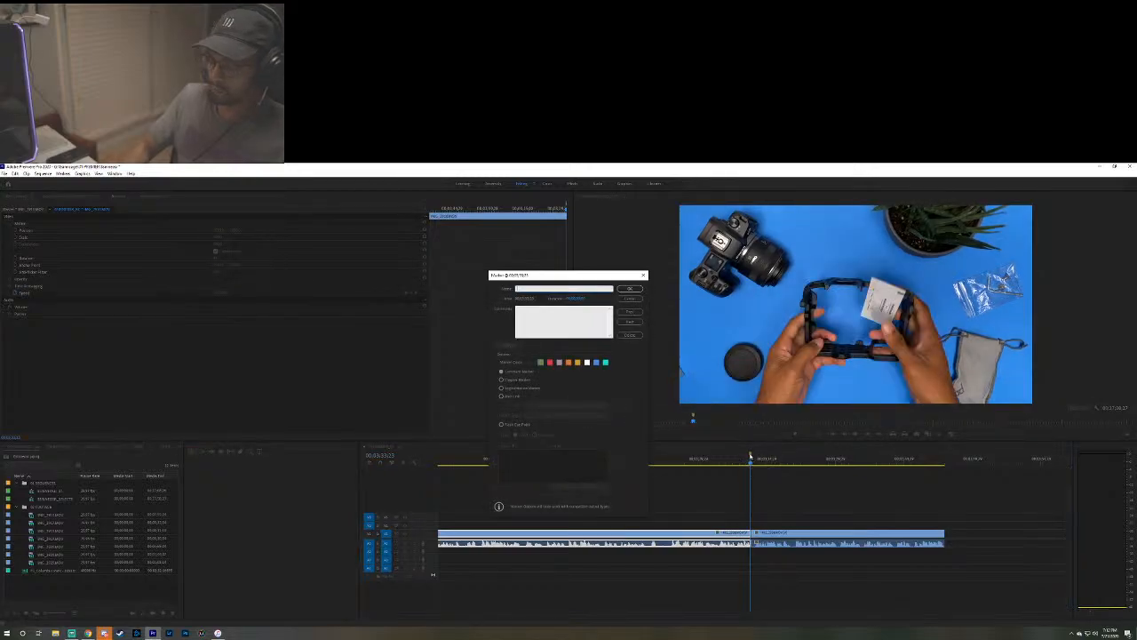
pyautogui.write('B roll of the cal')
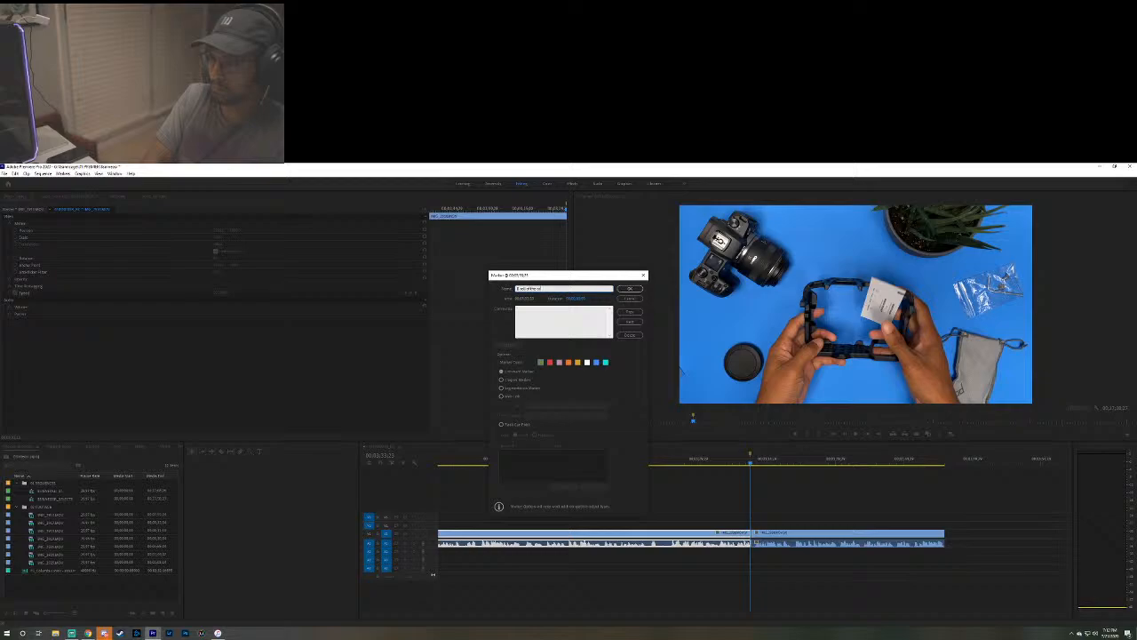
pyautogui.press('Return')
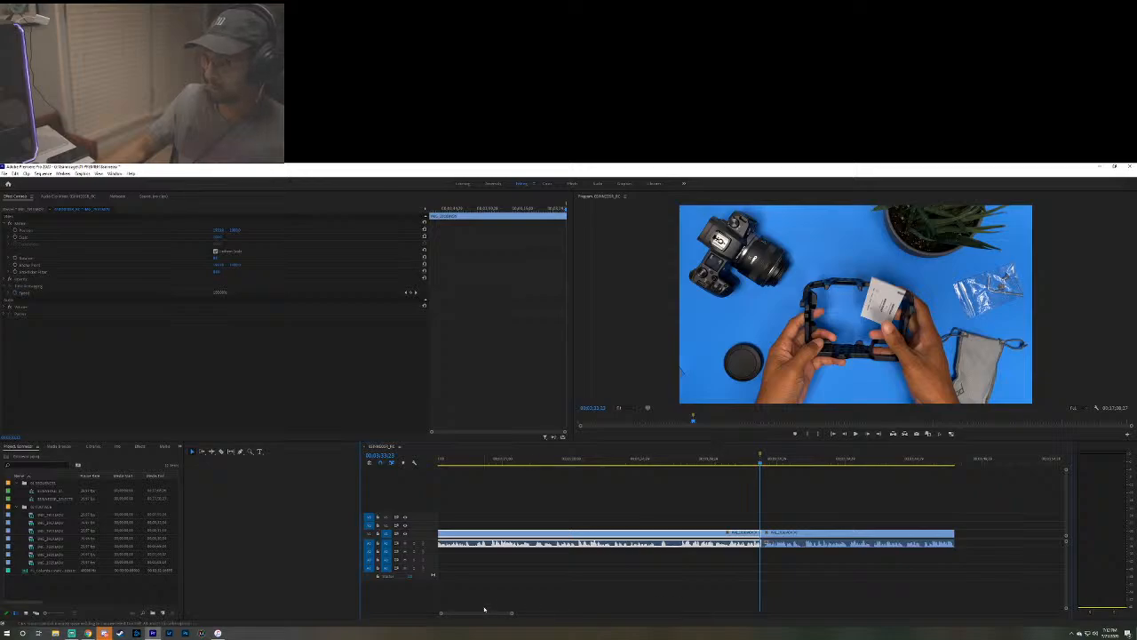
# Play the short clip after the marked join.
pyautogui.scroll(-2, 484, 610)
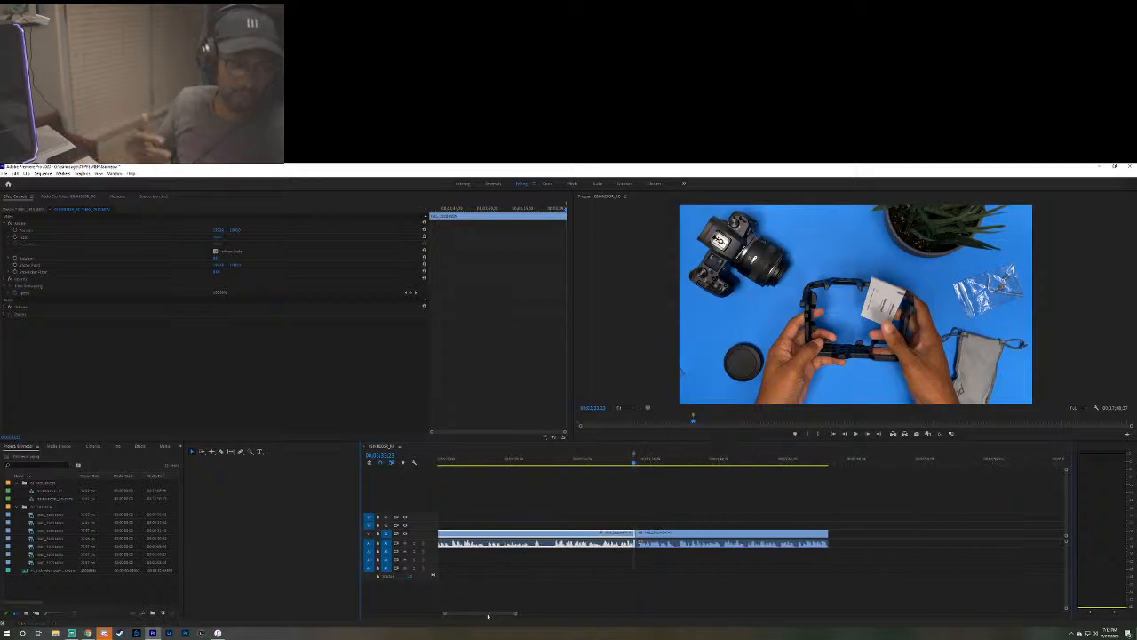
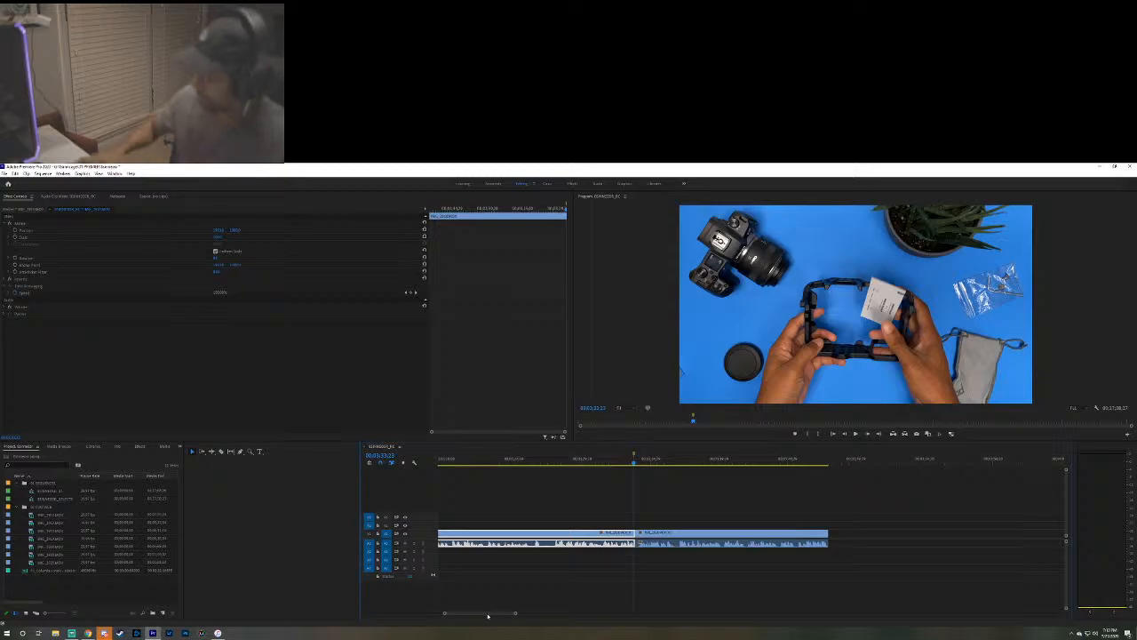
pyautogui.scroll(1, 487, 615)
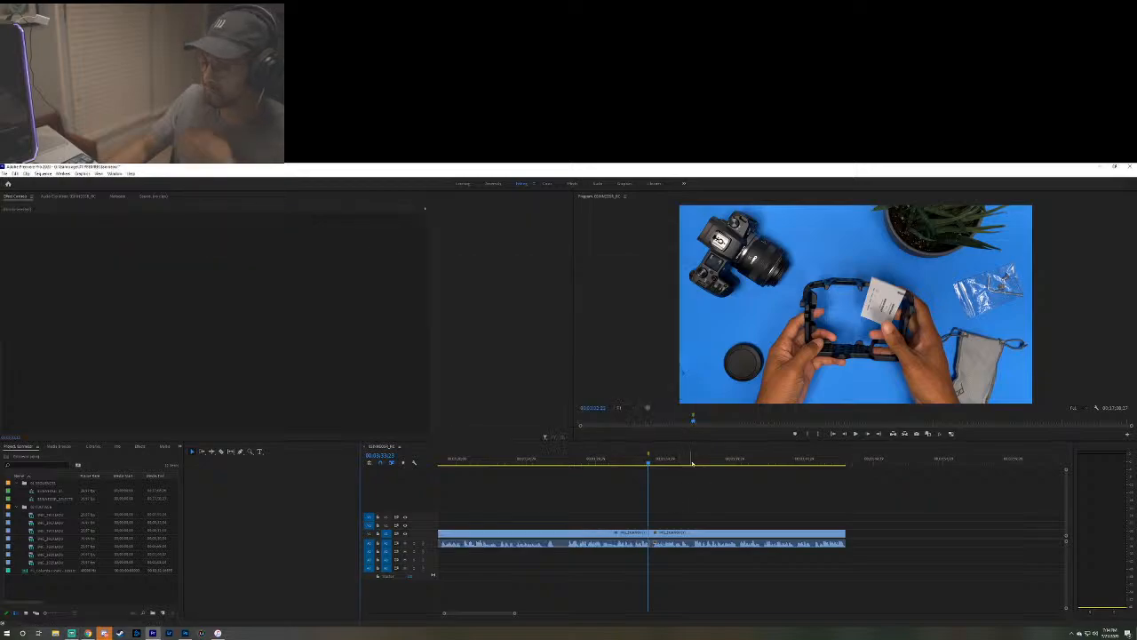
pyautogui.press('space')
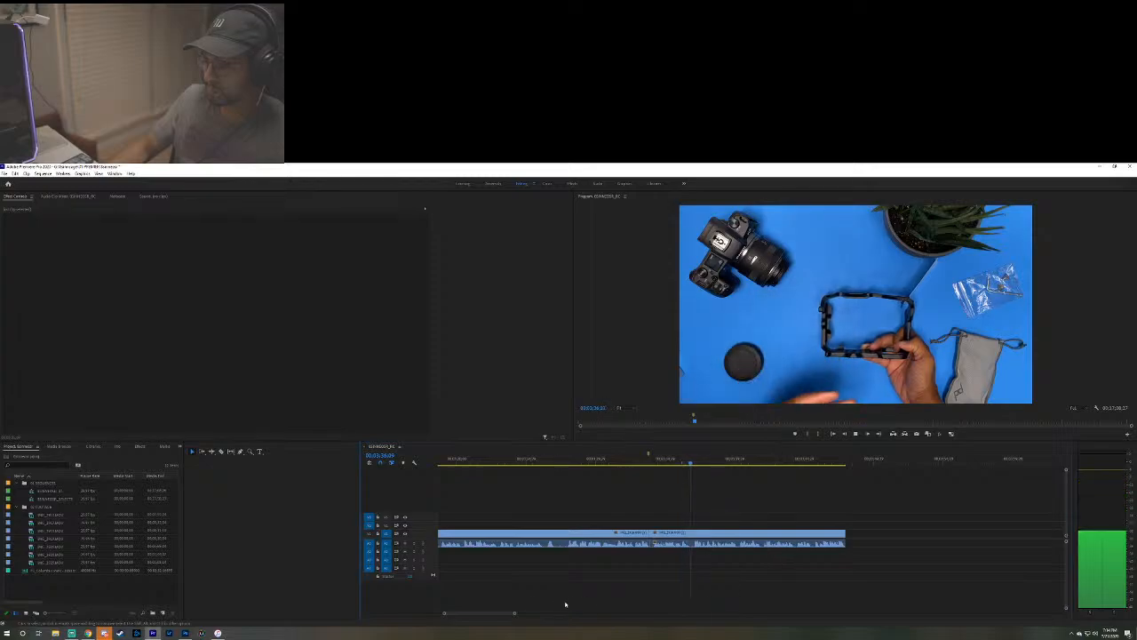
pyautogui.moveTo(498, 612); pyautogui.dragTo(509, 618)
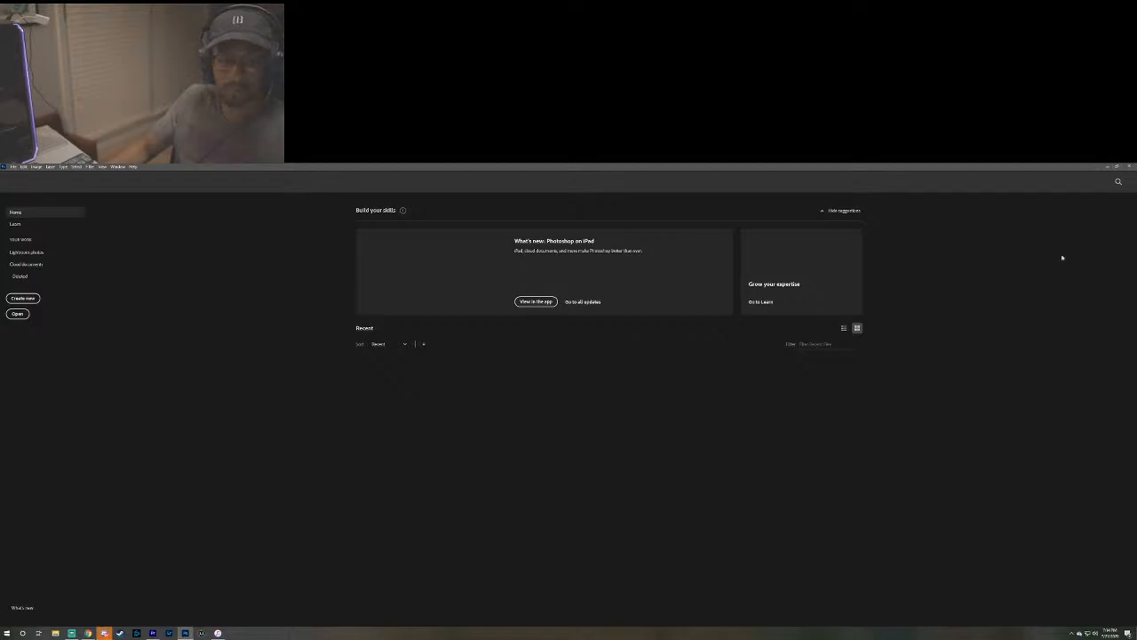
# Switch to Photoshop and quit it, saving the changes to the YouTube thumbnail document.
pyautogui.hotkey('ctrl', 'q')
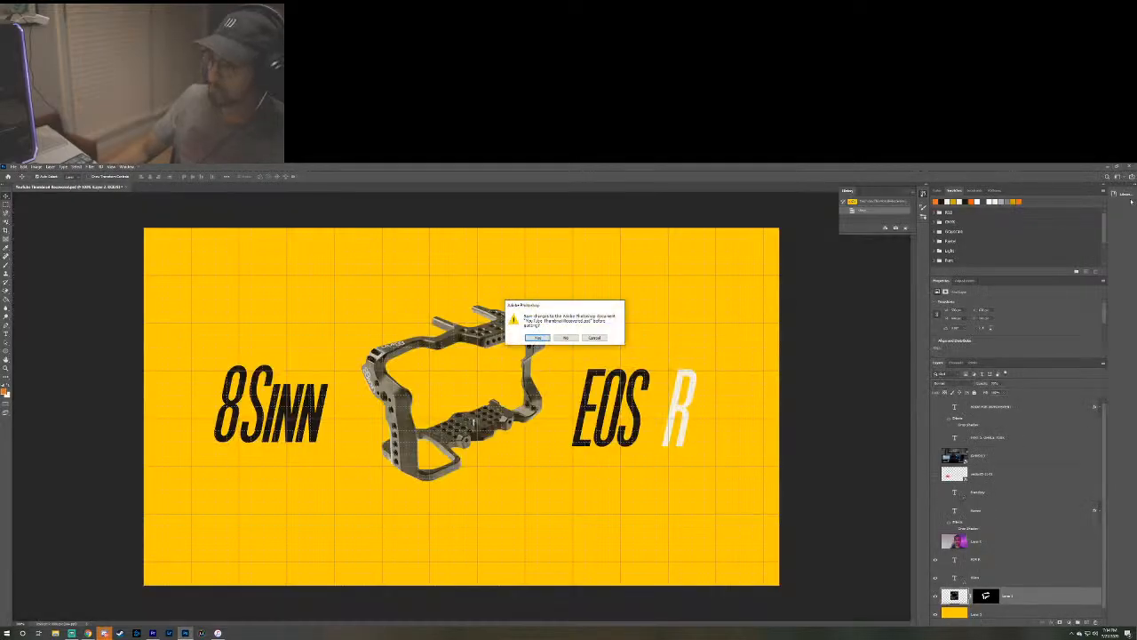
pyautogui.click(538, 339)
# Return to Premiere Pro, play the short clip's ending, and look over the clips on both sides of the large gap.
pyautogui.moveTo(605, 463); pyautogui.dragTo(585, 466)
pyautogui.press('space')
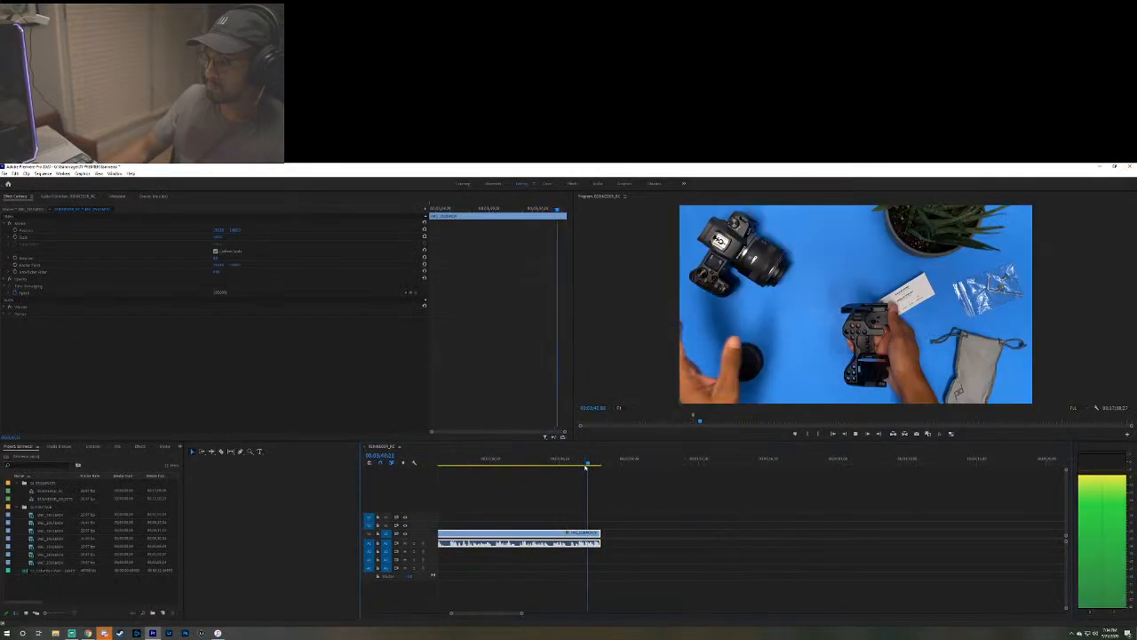
pyautogui.scroll(-3, 523, 613)
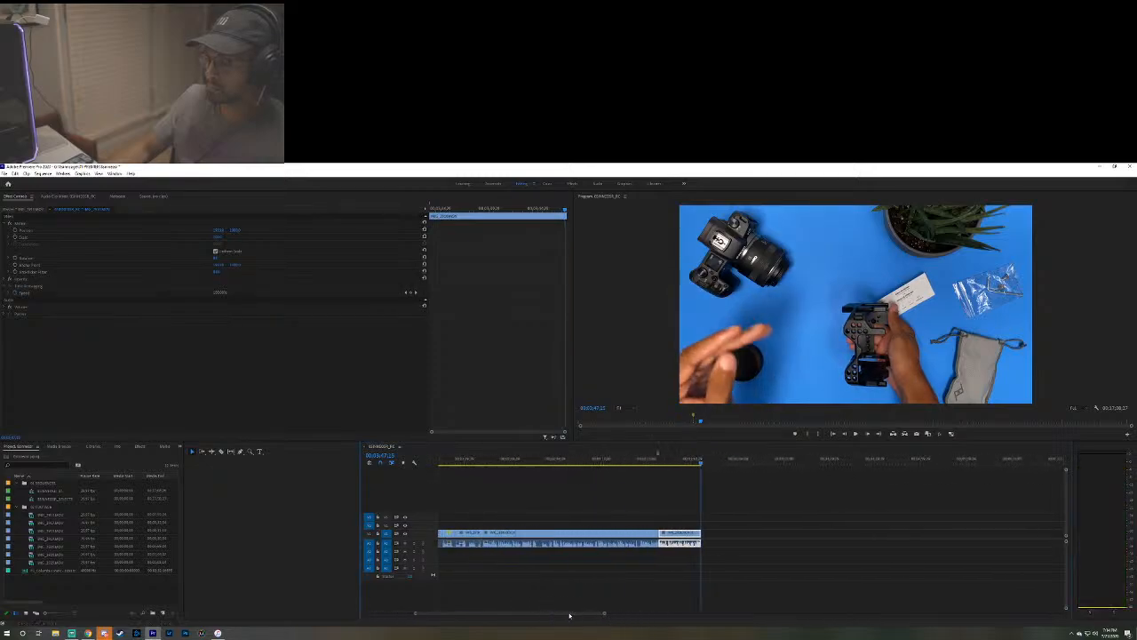
pyautogui.scroll(-5, 622, 596)
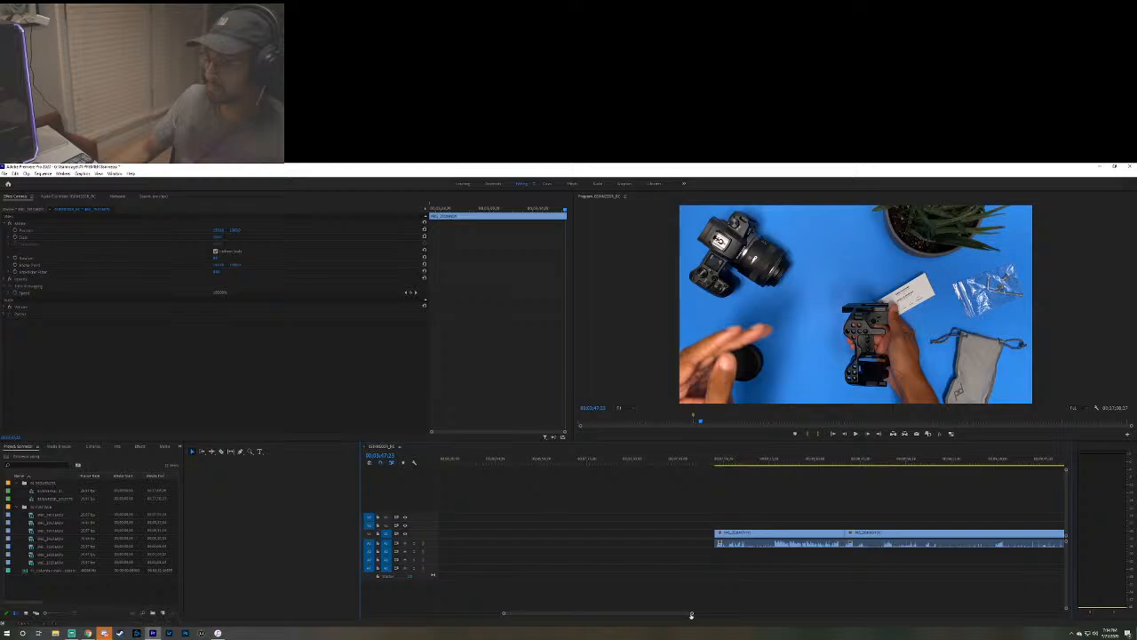
pyautogui.moveTo(690, 614); pyautogui.dragTo(931, 614)
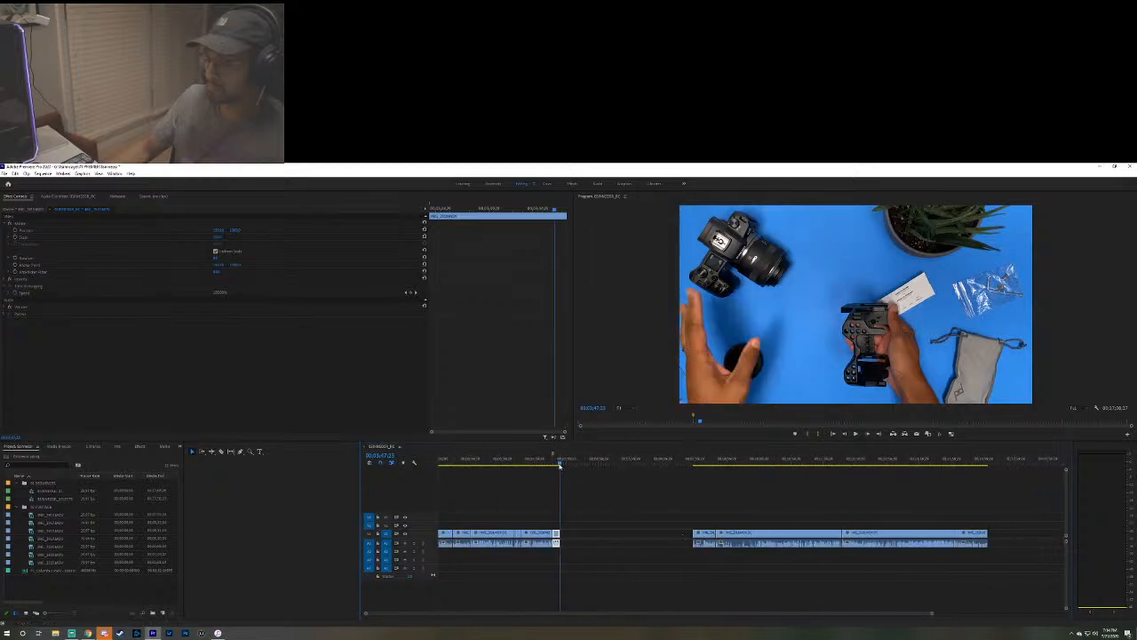
# Move the short clip after the large gap against the end of the preceding clips and play across the join.
pyautogui.click(537, 536)
pyautogui.moveTo(713, 539); pyautogui.dragTo(570, 539)
pyautogui.click(552, 462)
pyautogui.press('space')
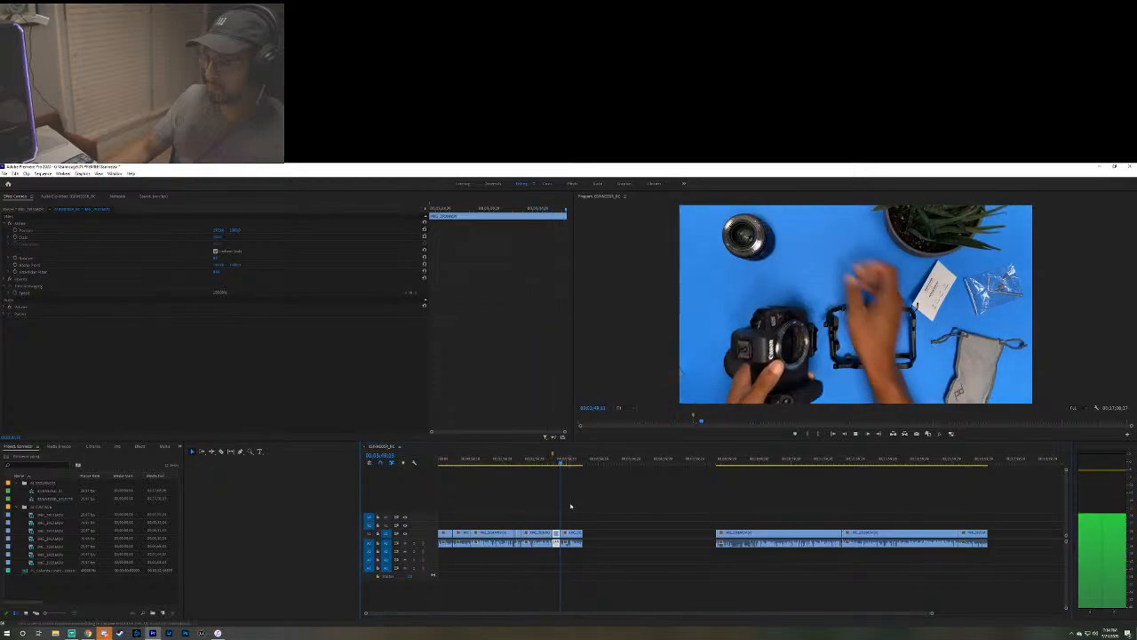
pyautogui.press('space')
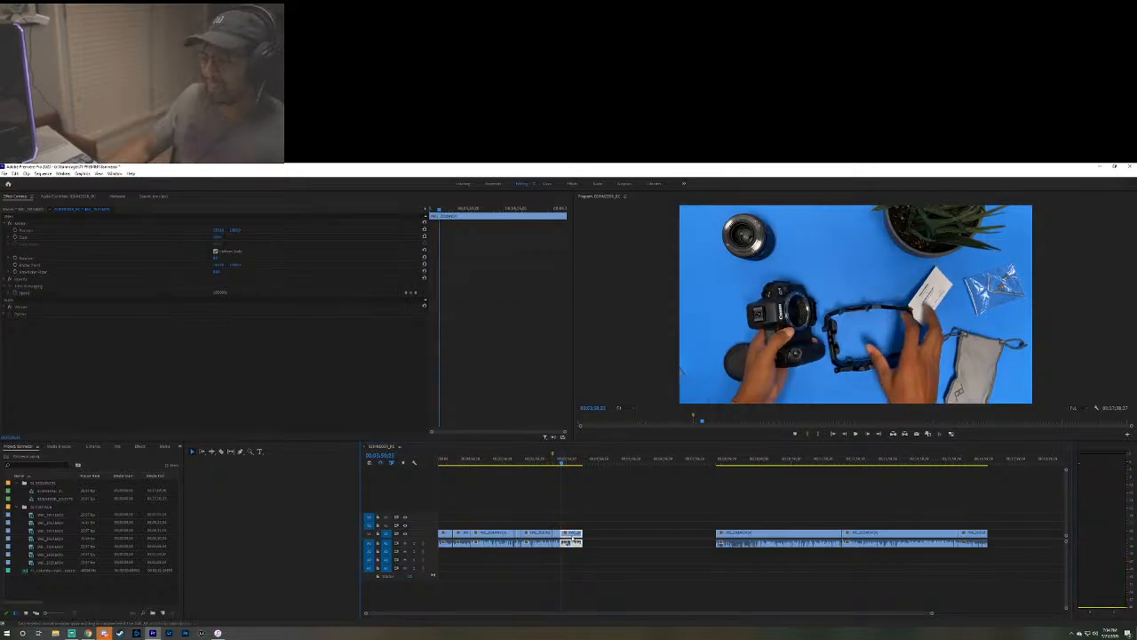
# Separate the moved clip from the preceding clips, extend its start to recover trimmed footage, and play its beginning.
pyautogui.moveTo(569, 537)
pyautogui.mouseDown()
pyautogui.moveTo(624, 538)
pyautogui.moveTo(576, 538)
pyautogui.mouseUp()
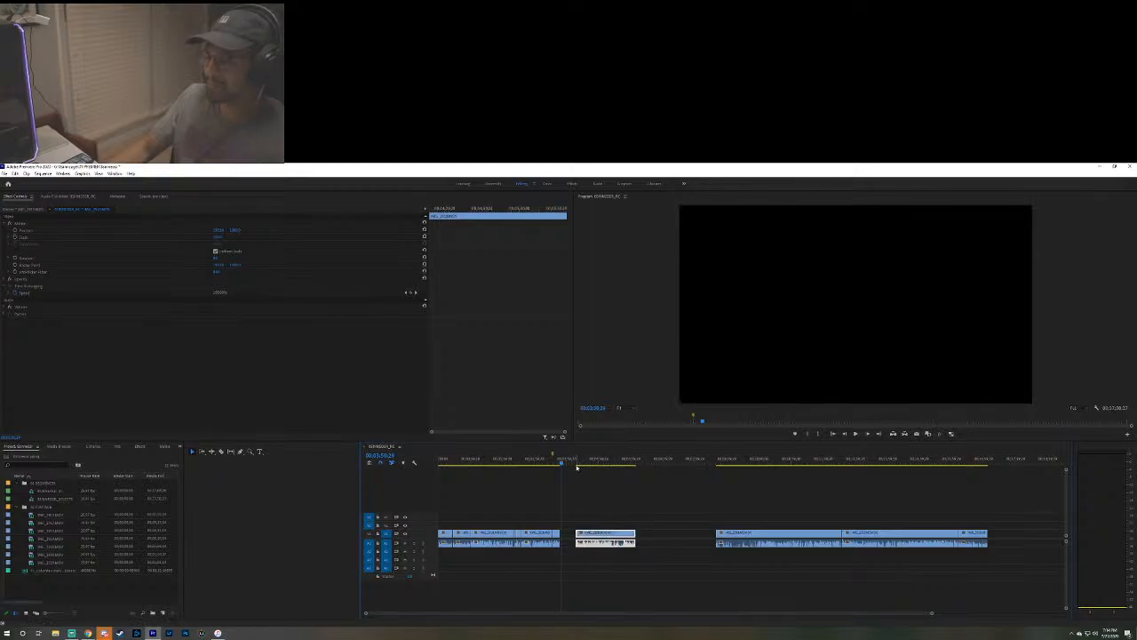
pyautogui.click(574, 460)
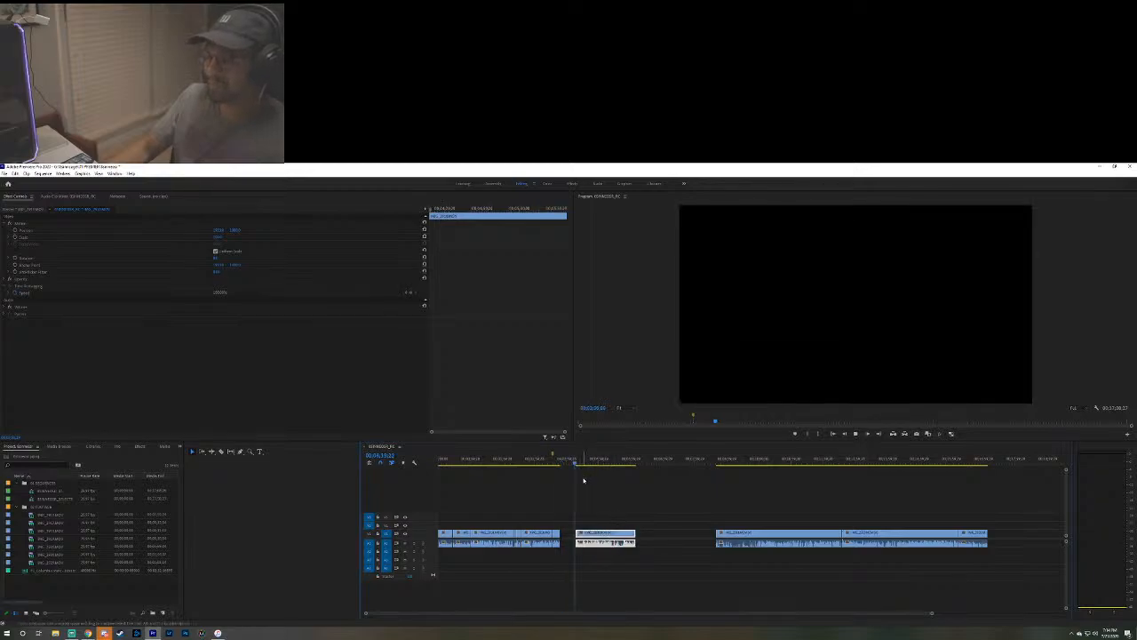
pyautogui.press('space')
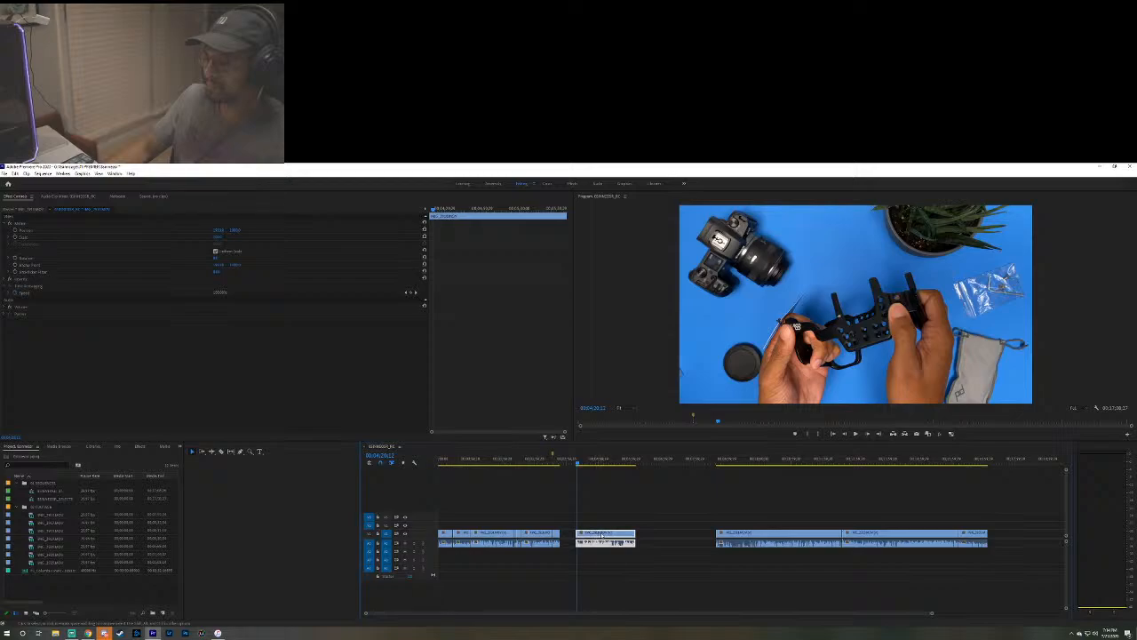
# Shift the recovered clip farther down the timeline and extend the end of the short clip before it into the gap.
pyautogui.moveTo(605, 534); pyautogui.dragTo(662, 536)
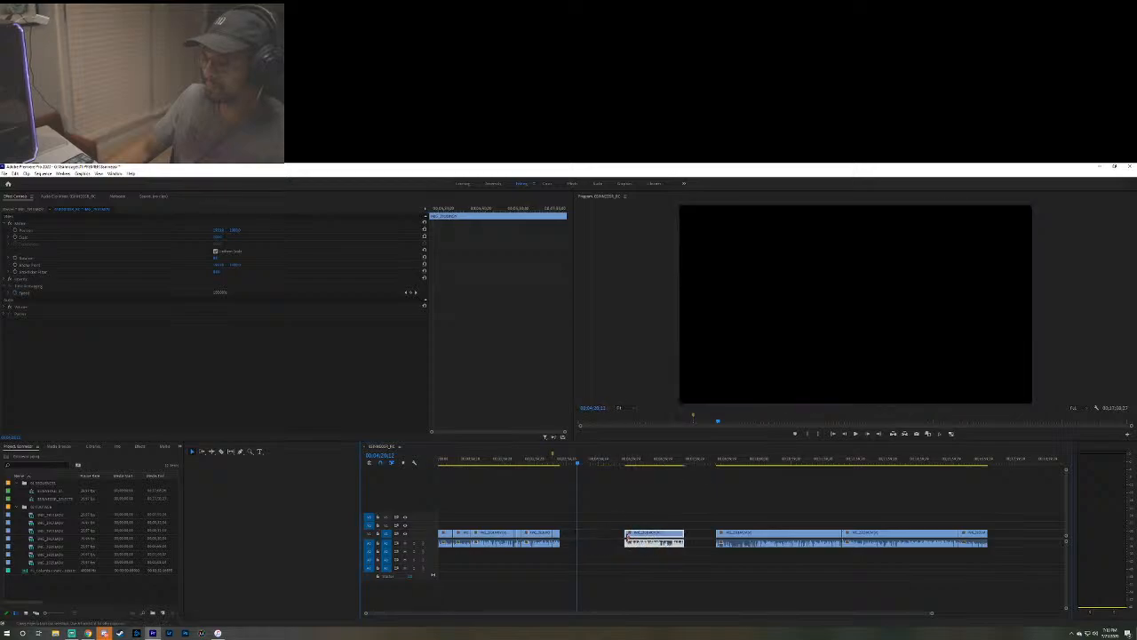
pyautogui.click(559, 535)
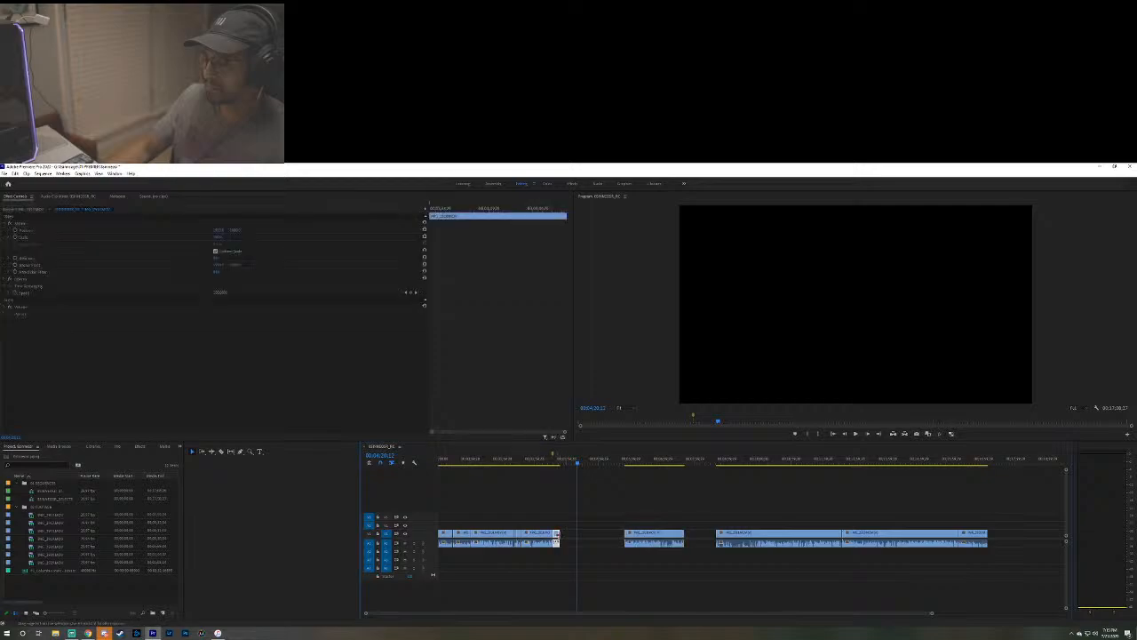
pyautogui.moveTo(557, 535); pyautogui.dragTo(603, 536)
# Play from the marked join through the extended clip and save the project.
pyautogui.moveTo(560, 467); pyautogui.dragTo(551, 463)
pyautogui.press('space')
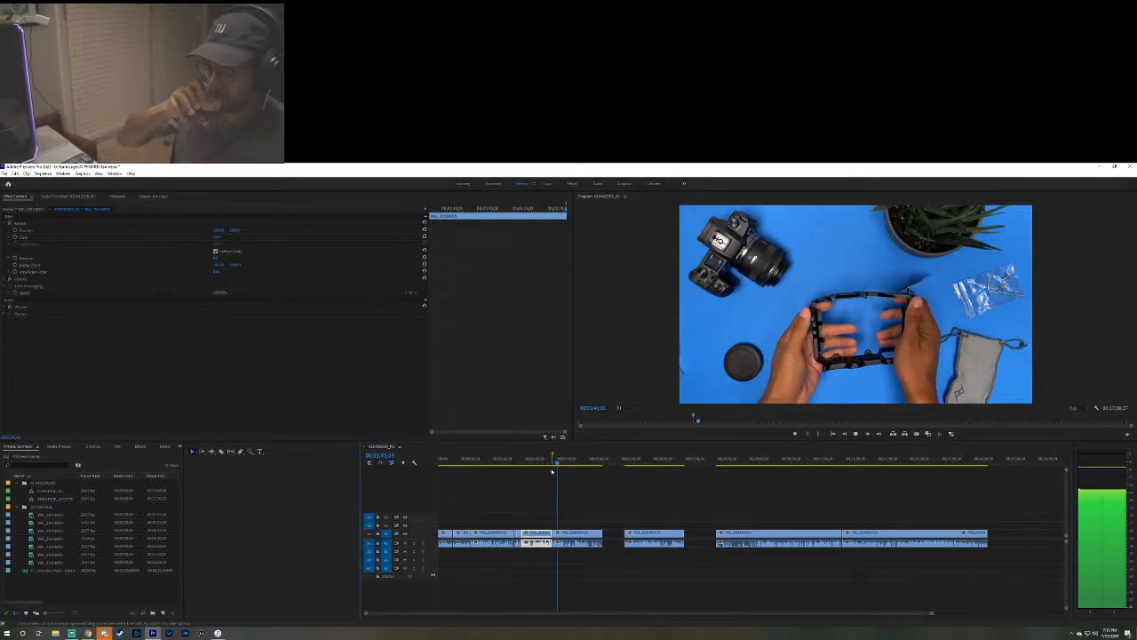
pyautogui.press('space')
pyautogui.press('d')
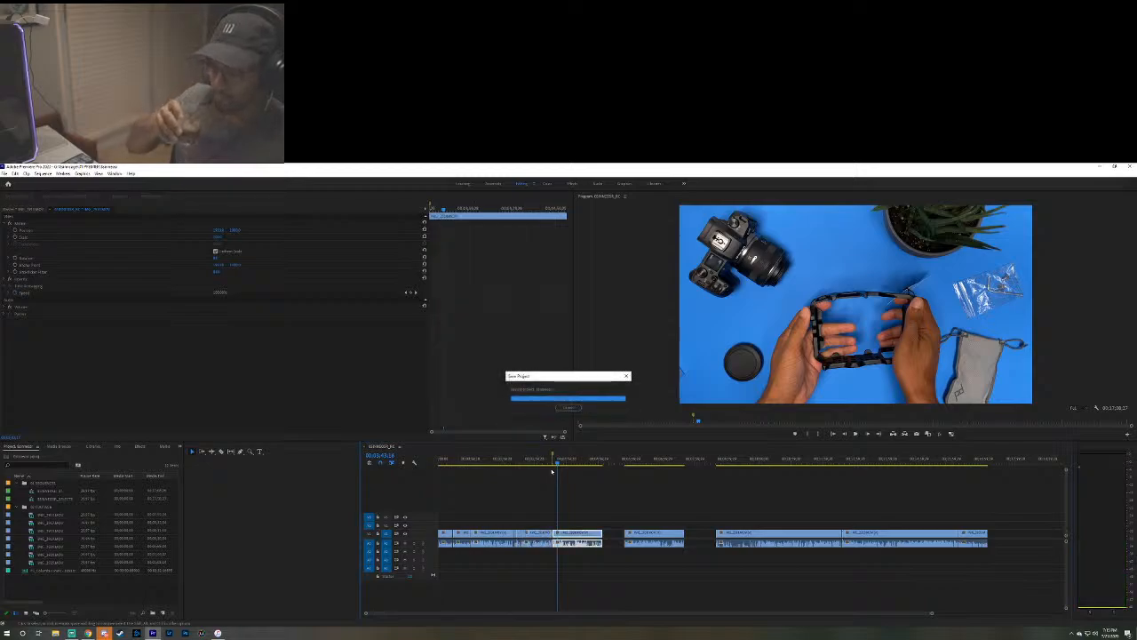
pyautogui.press('space')
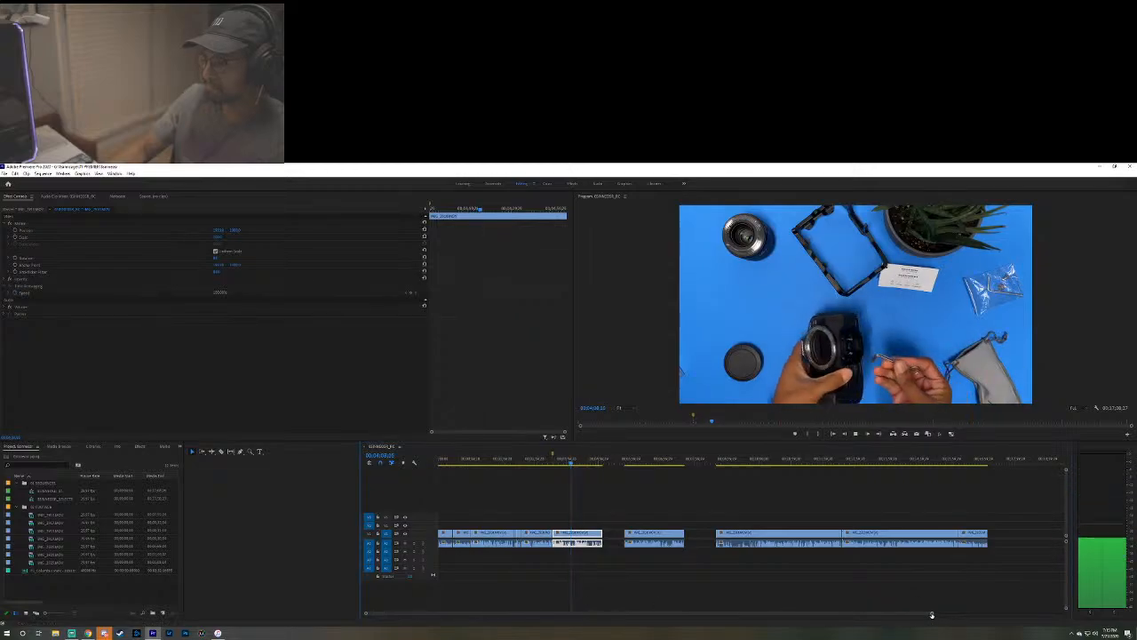
# Split the extended clip at both ends of the quiet section where the camera is handled with the small tool.
pyautogui.moveTo(931, 614); pyautogui.dragTo(734, 618)
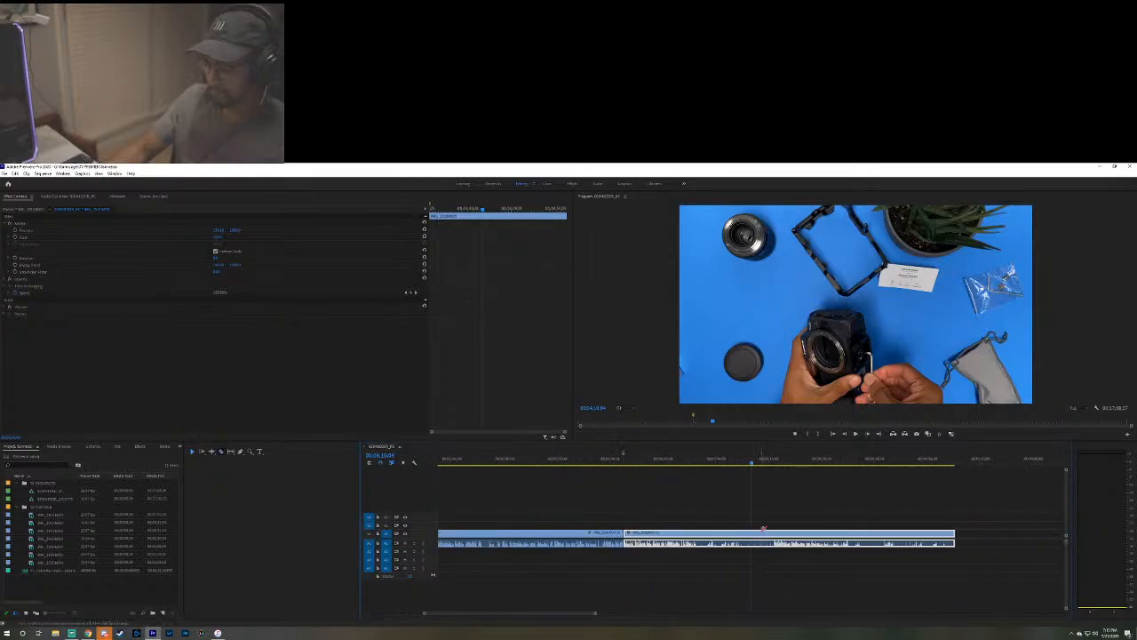
pyautogui.click(754, 535)
pyautogui.press('space')
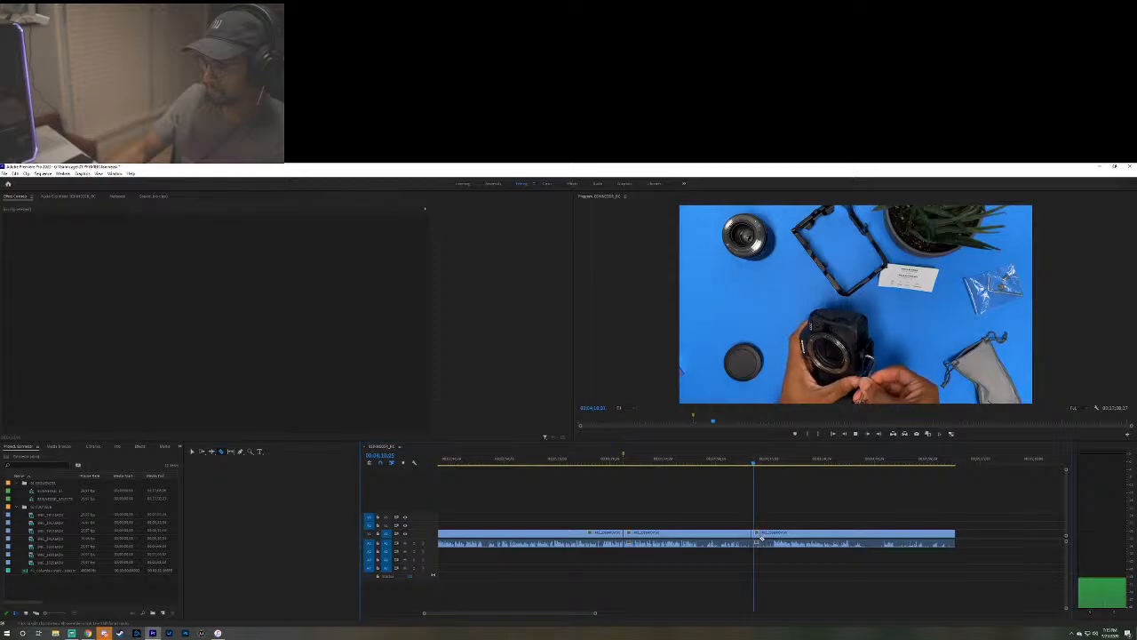
pyautogui.moveTo(760, 465)
pyautogui.mouseDown()
pyautogui.moveTo(785, 472)
pyautogui.moveTo(774, 475)
pyautogui.mouseUp()
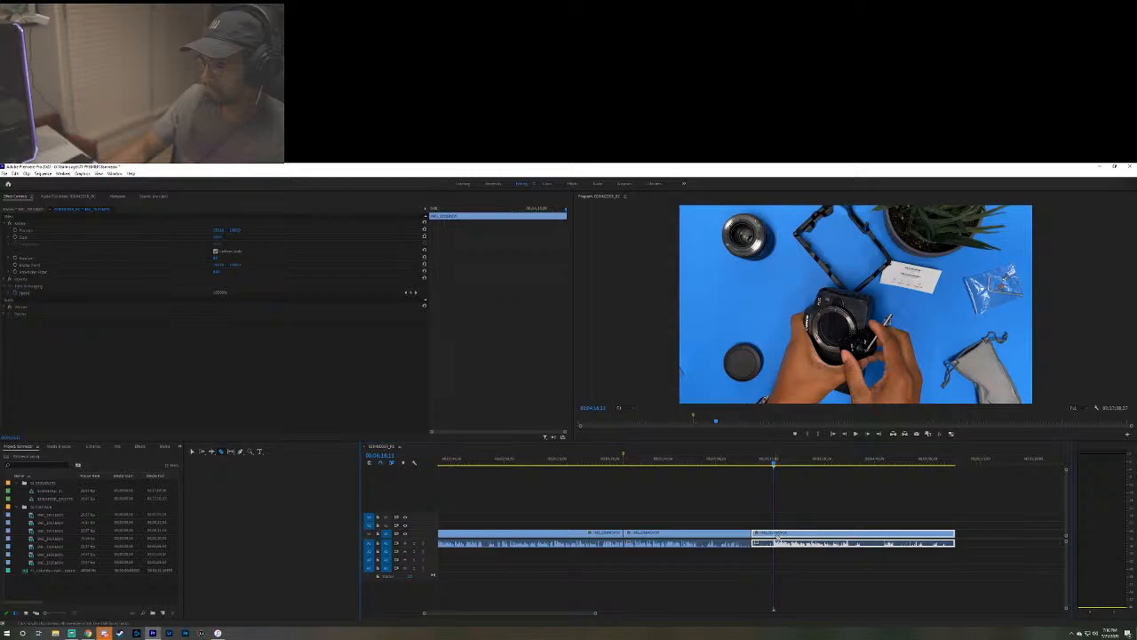
pyautogui.hotkey('ctrl', 'k')
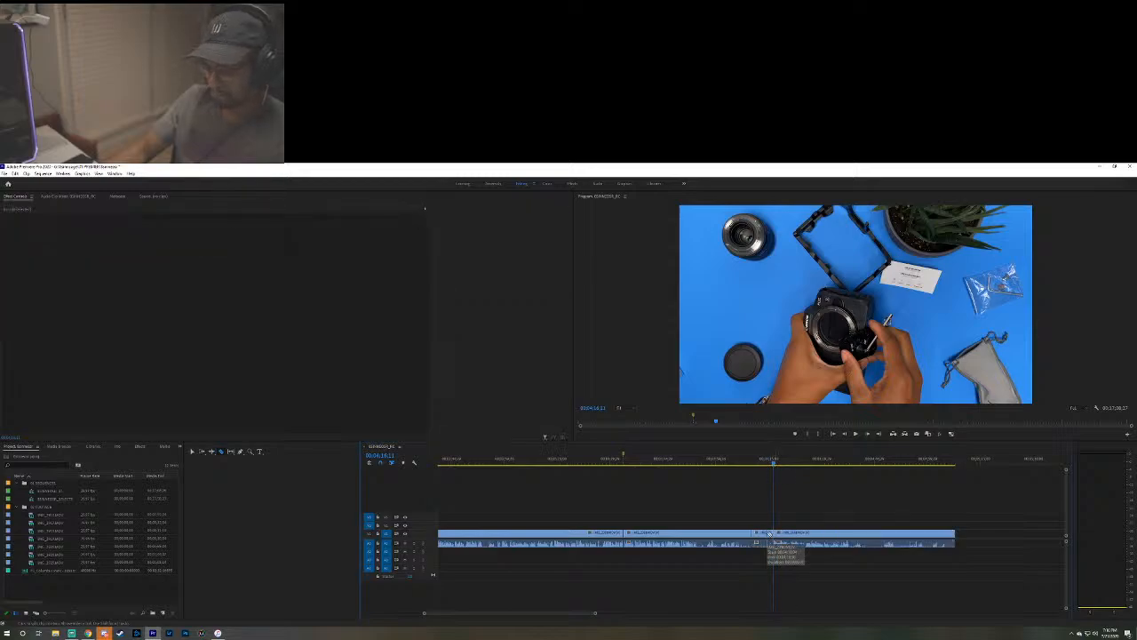
# Try to adjust the isolated section's speed through its Time Remapping settings.
pyautogui.click(763, 536)
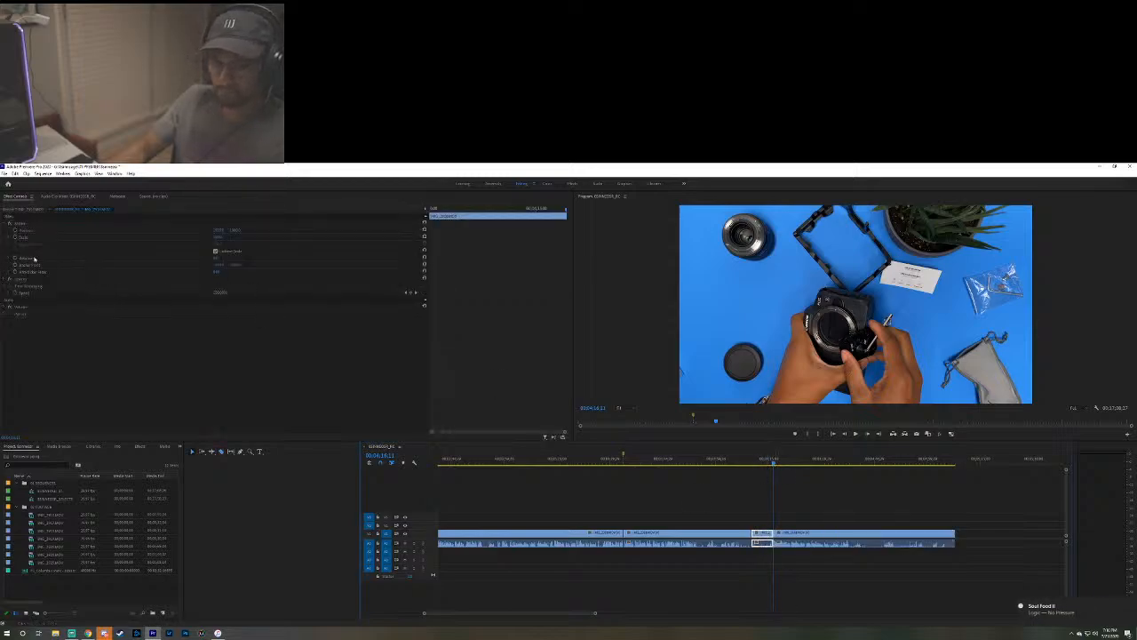
pyautogui.click(218, 293)
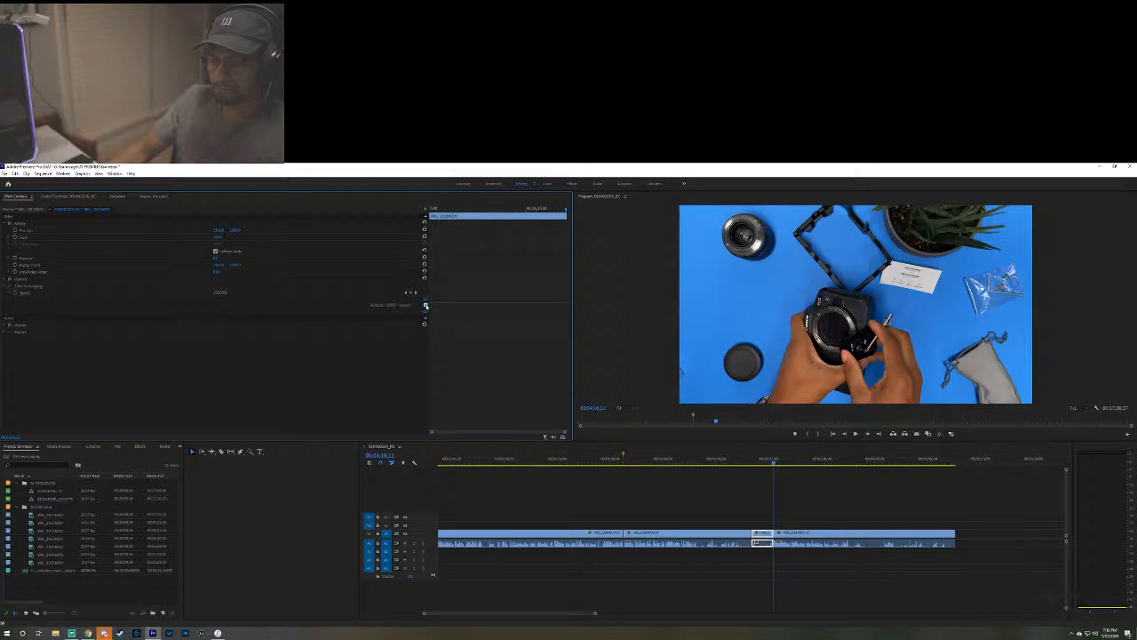
pyautogui.click(416, 294)
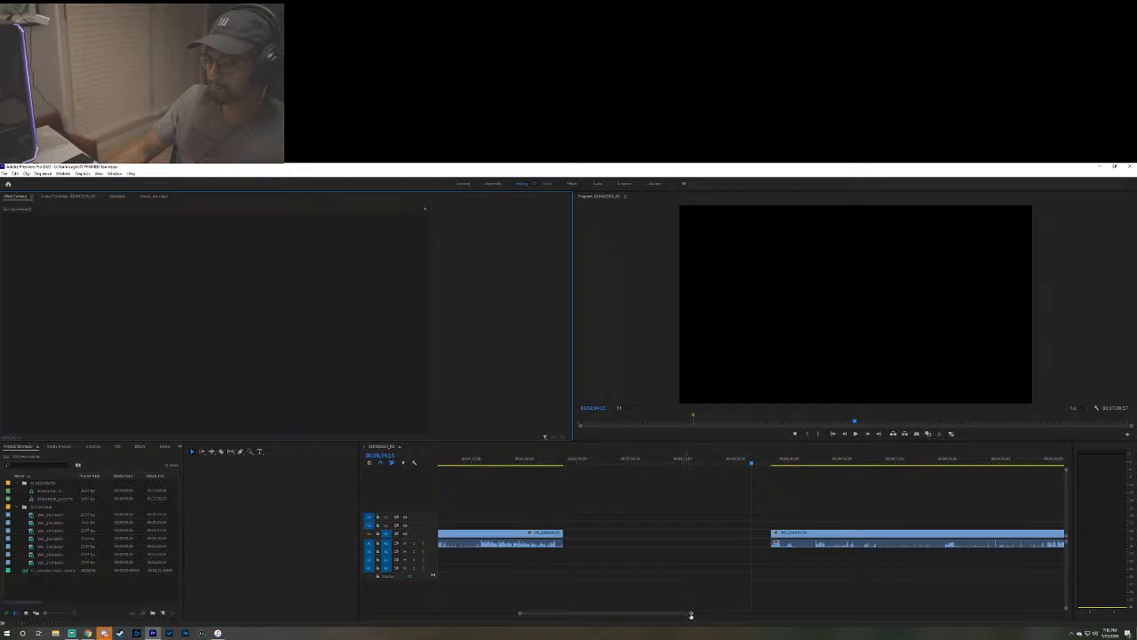
# Examine the clips around the gap, playing the extended clip's ending and the footage leading into the marked join.
pyautogui.moveTo(691, 614); pyautogui.dragTo(870, 601)
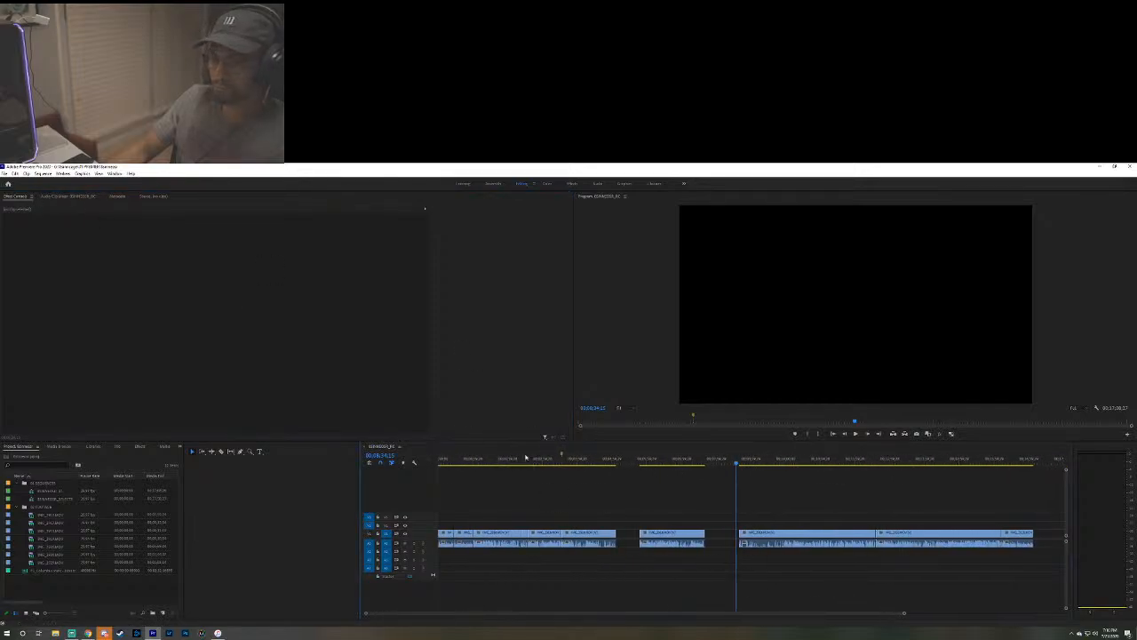
pyautogui.click(645, 533)
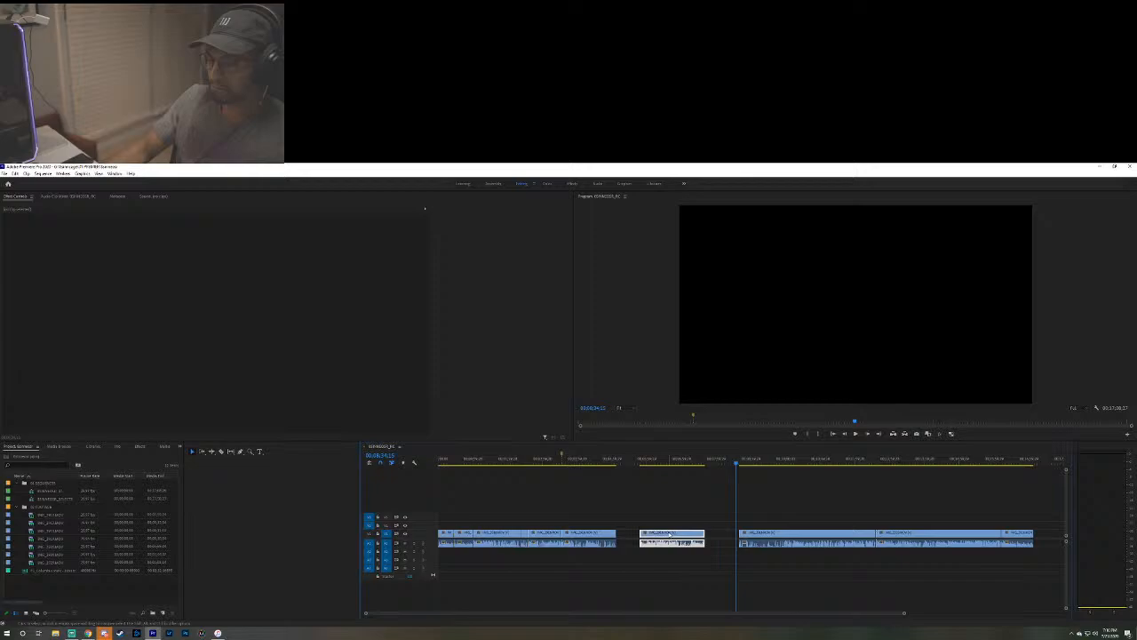
pyautogui.click(589, 533)
pyautogui.click(613, 473)
pyautogui.press('space')
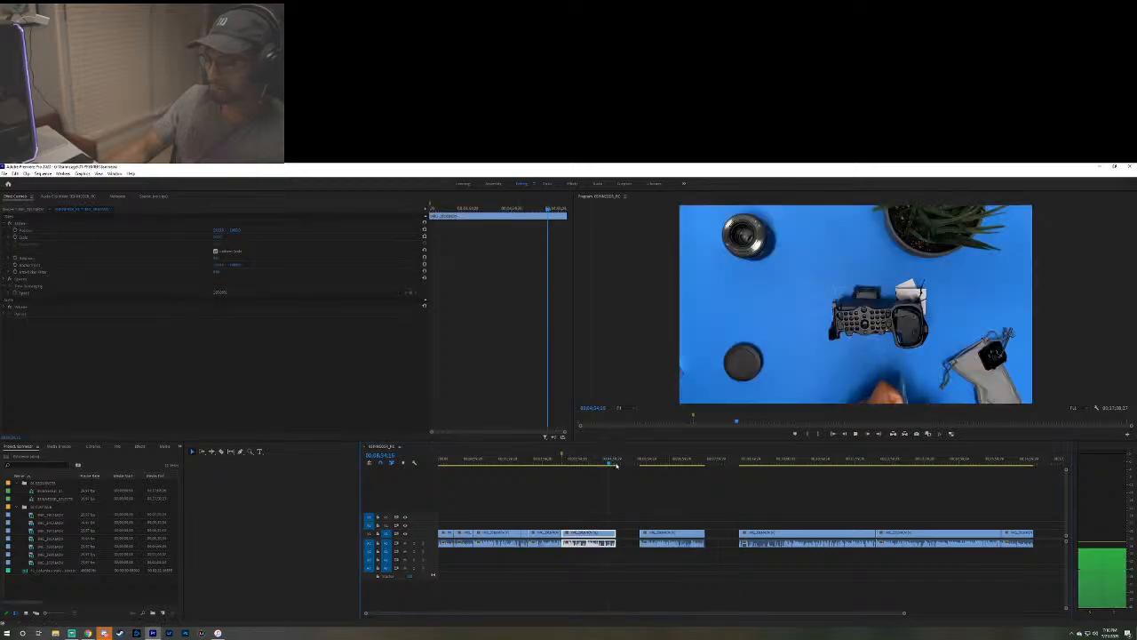
pyautogui.click(507, 463)
pyautogui.click(565, 464)
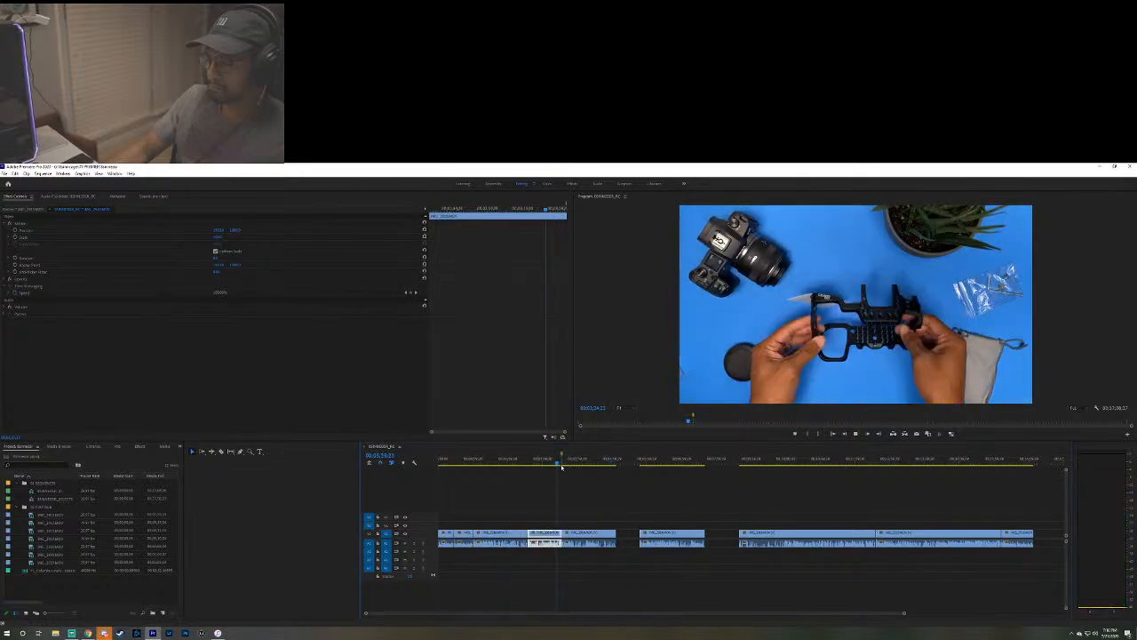
pyautogui.click(609, 464)
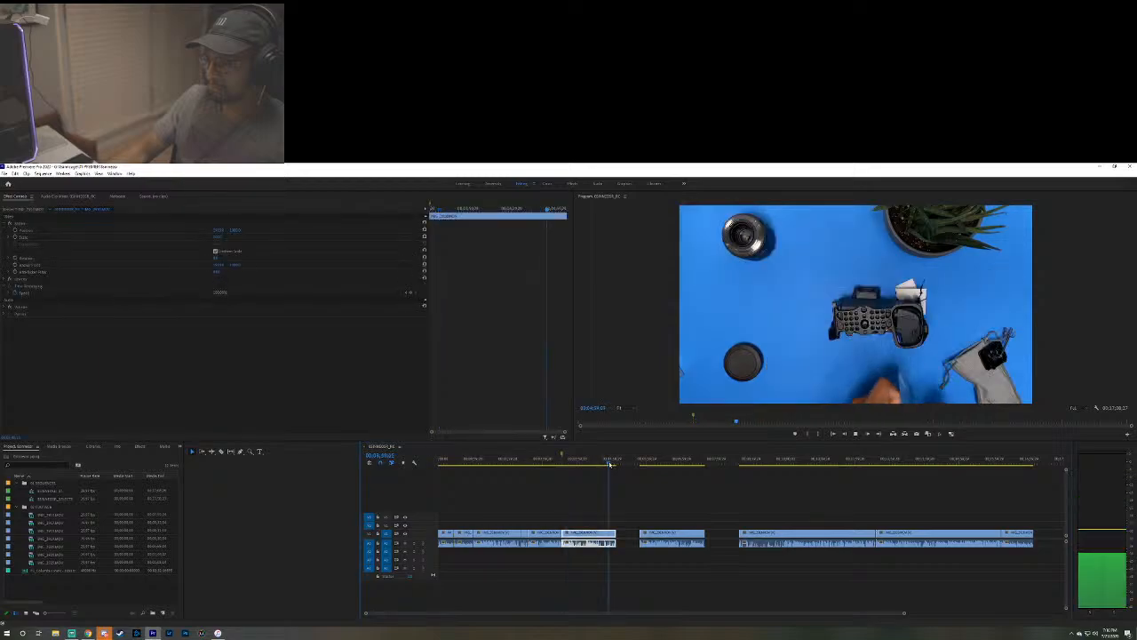
# Undo the extension of the short clip's end, redo it, and resume playback.
pyautogui.click(15, 173)
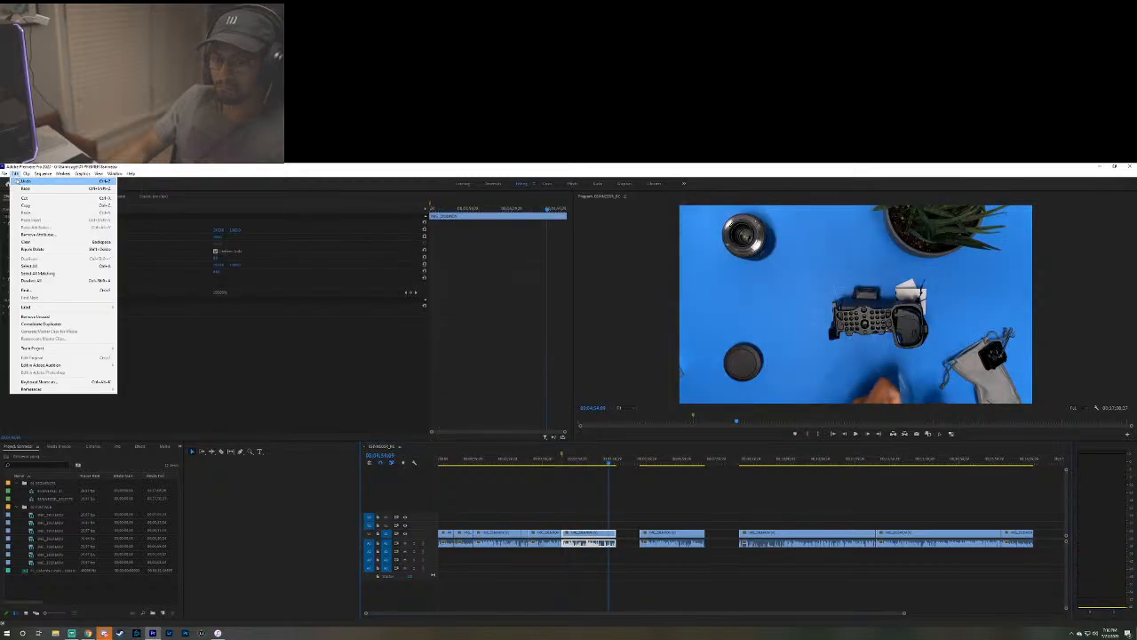
pyautogui.click(17, 180)
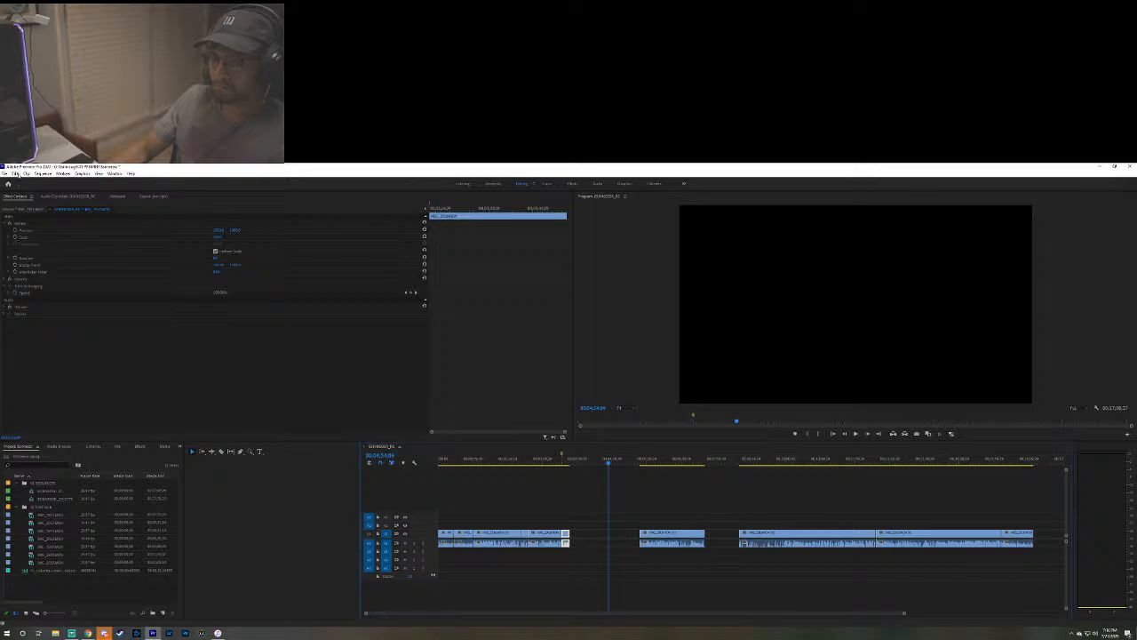
pyautogui.click(15, 174)
pyautogui.click(23, 188)
pyautogui.press('space')
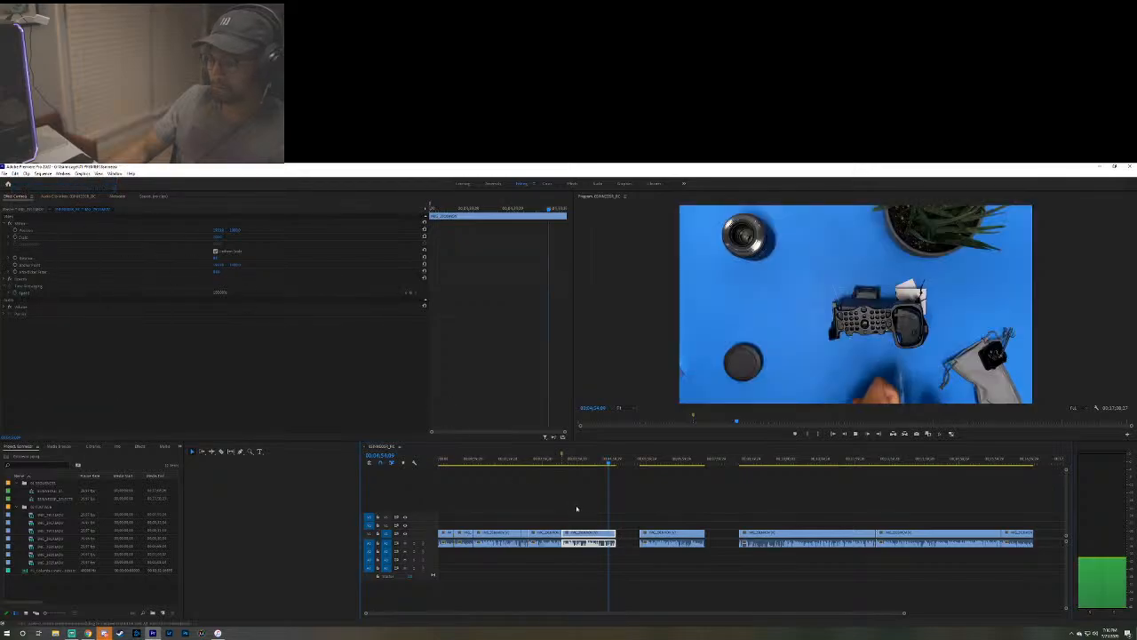
# Find the quiet section with the camera body and small tool in the extended clip and split the clip at both ends.
pyautogui.click(581, 461)
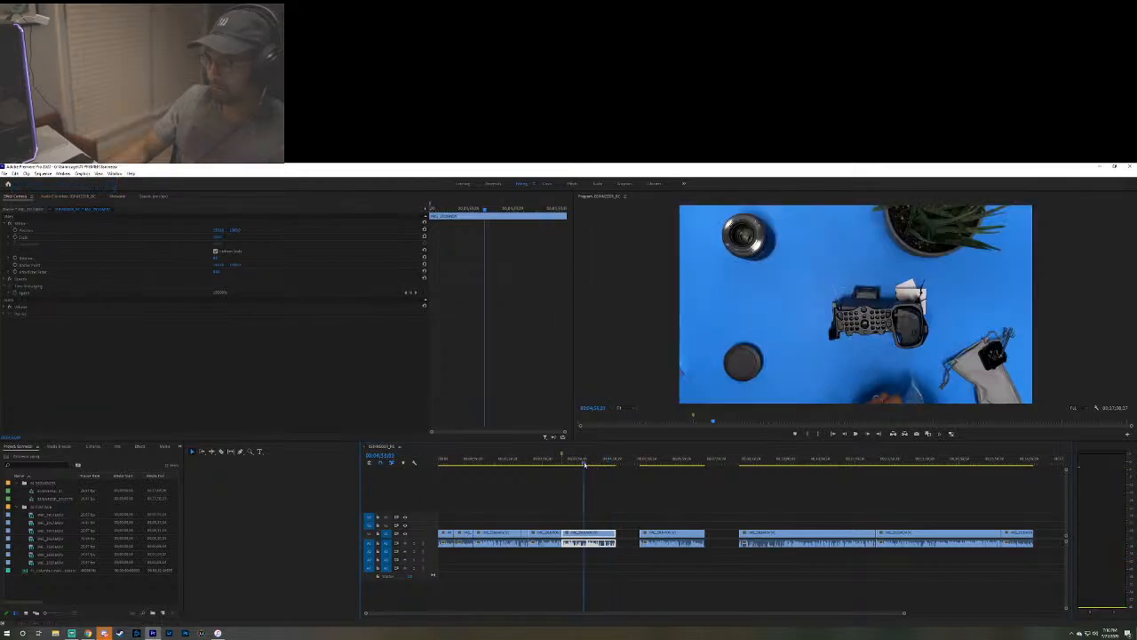
pyautogui.click(572, 461)
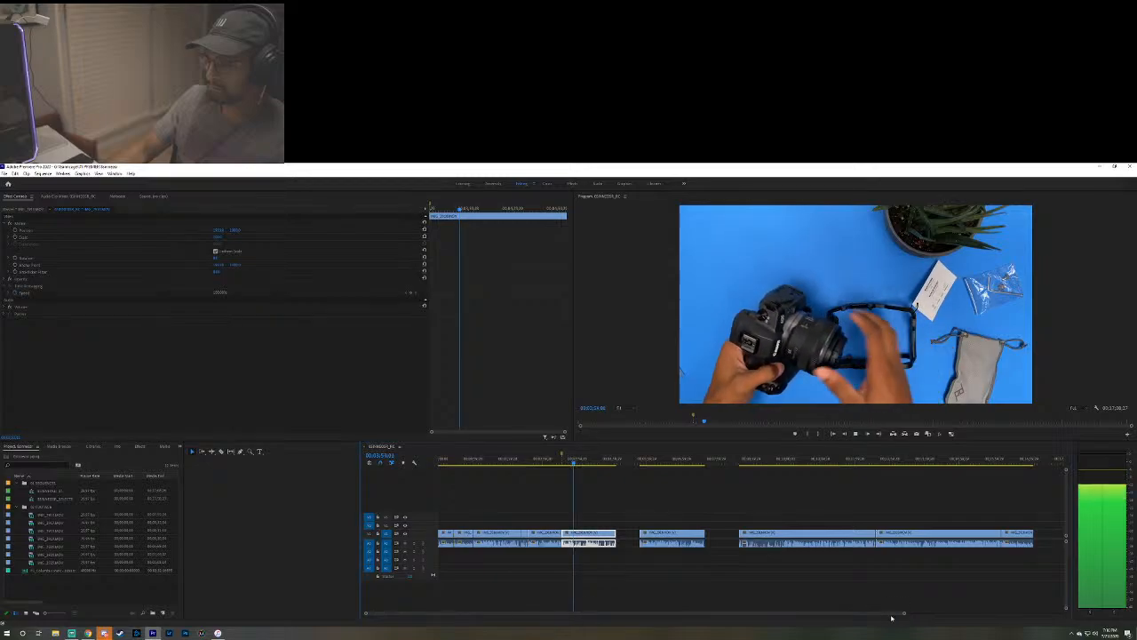
pyautogui.moveTo(904, 614); pyautogui.dragTo(713, 616)
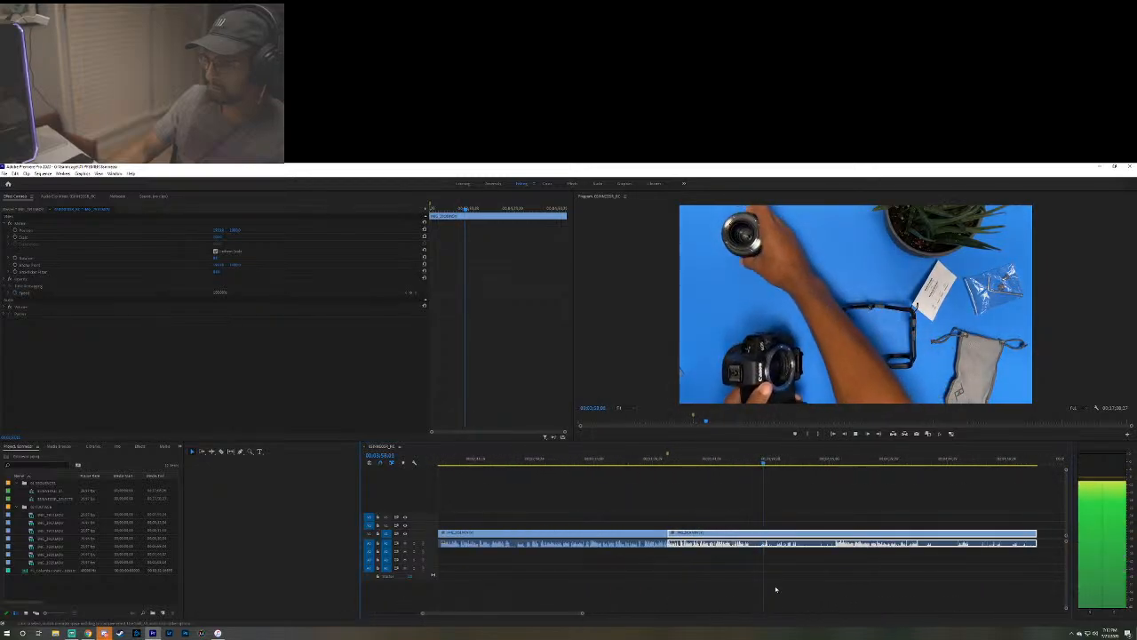
pyautogui.click(779, 463)
pyautogui.moveTo(785, 469)
pyautogui.mouseDown()
pyautogui.moveTo(818, 473)
pyautogui.moveTo(803, 477)
pyautogui.mouseUp()
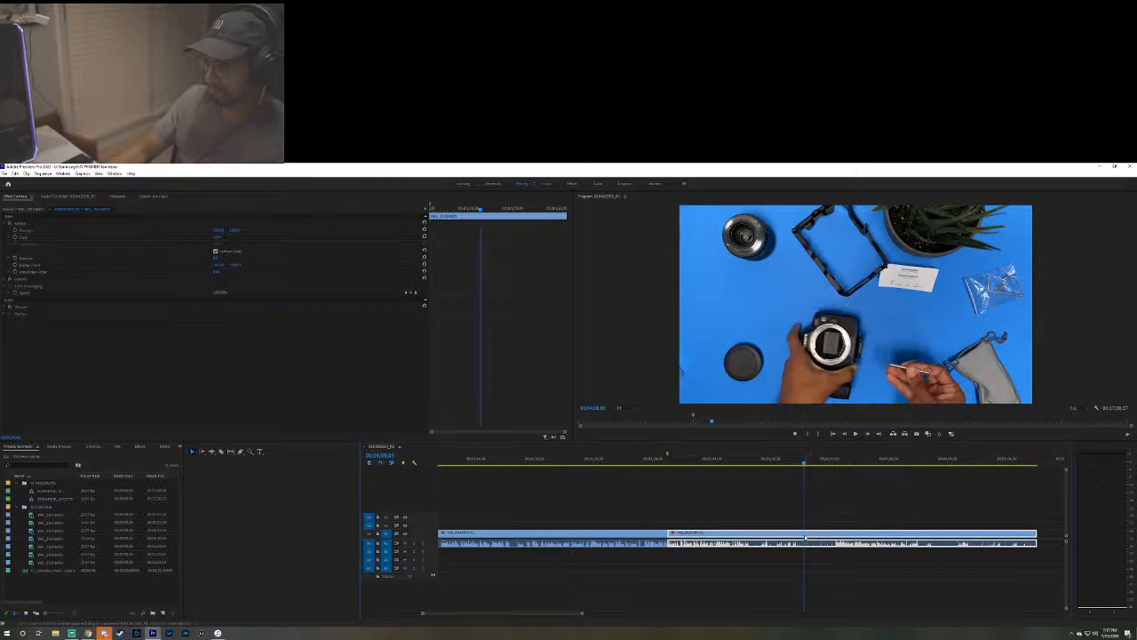
pyautogui.click(806, 534)
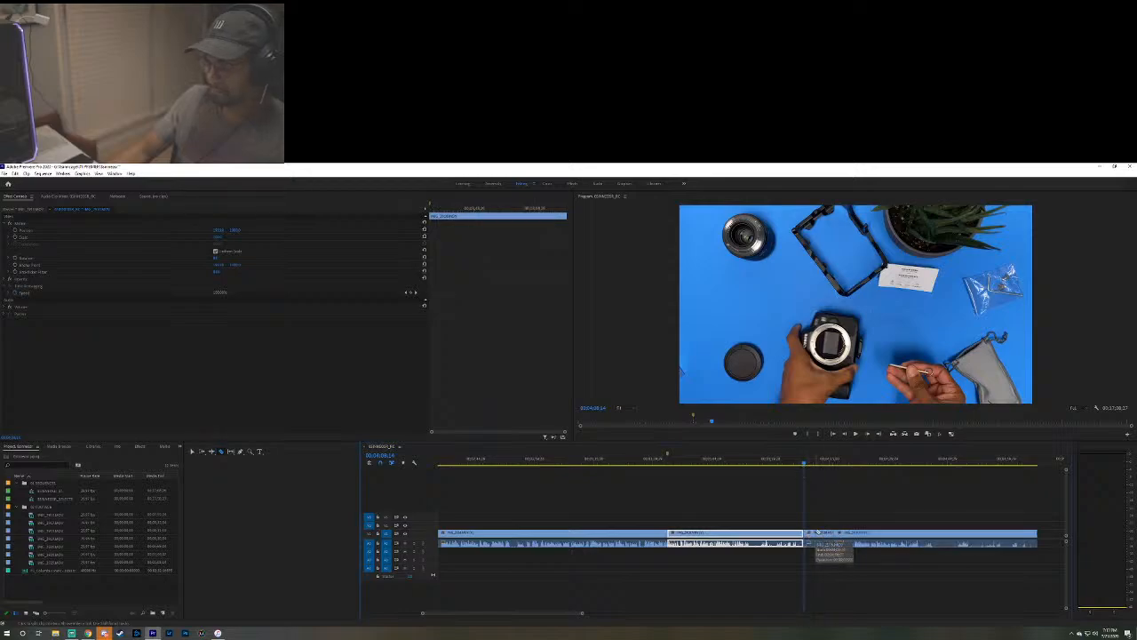
# Set the isolated quiet section's speed to 200% and play it.
pyautogui.click(817, 533)
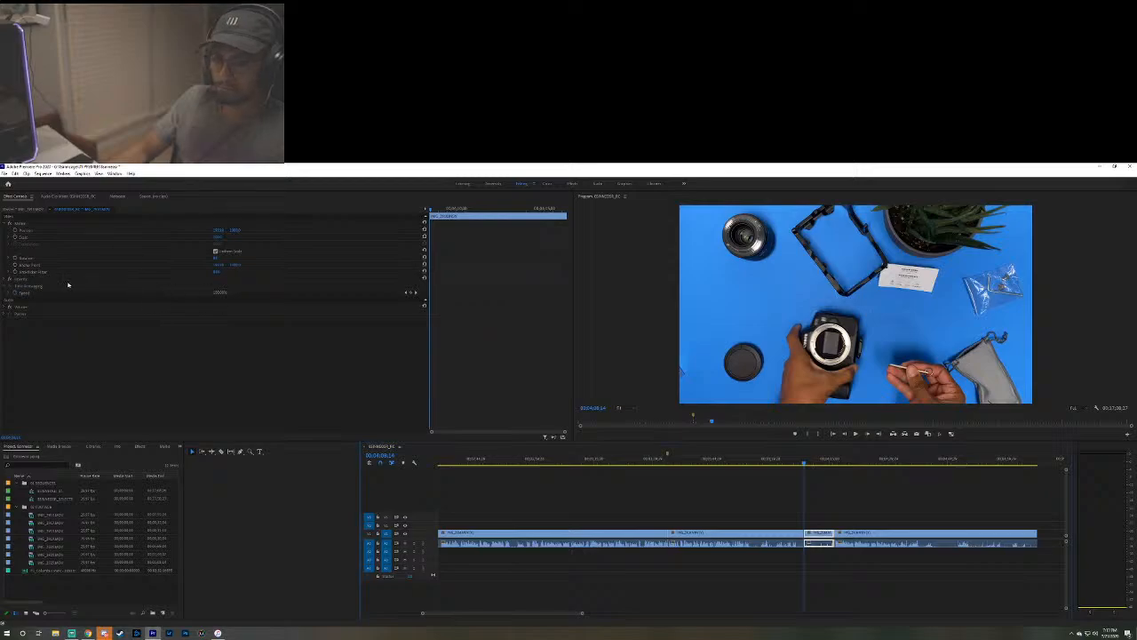
pyautogui.rightClick(812, 533)
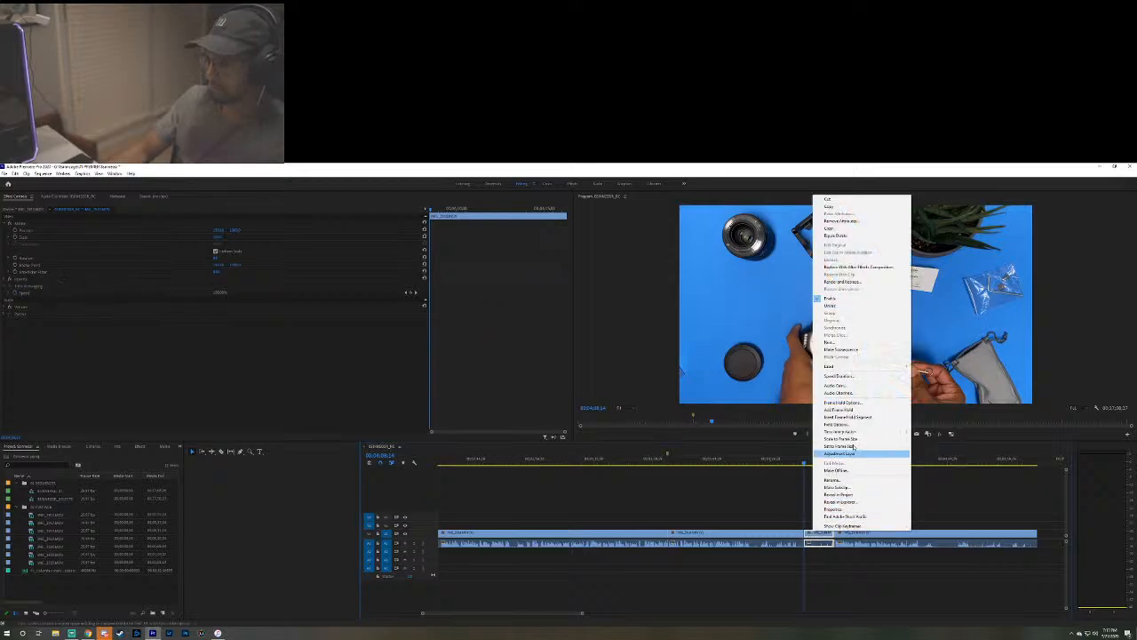
pyautogui.click(835, 376)
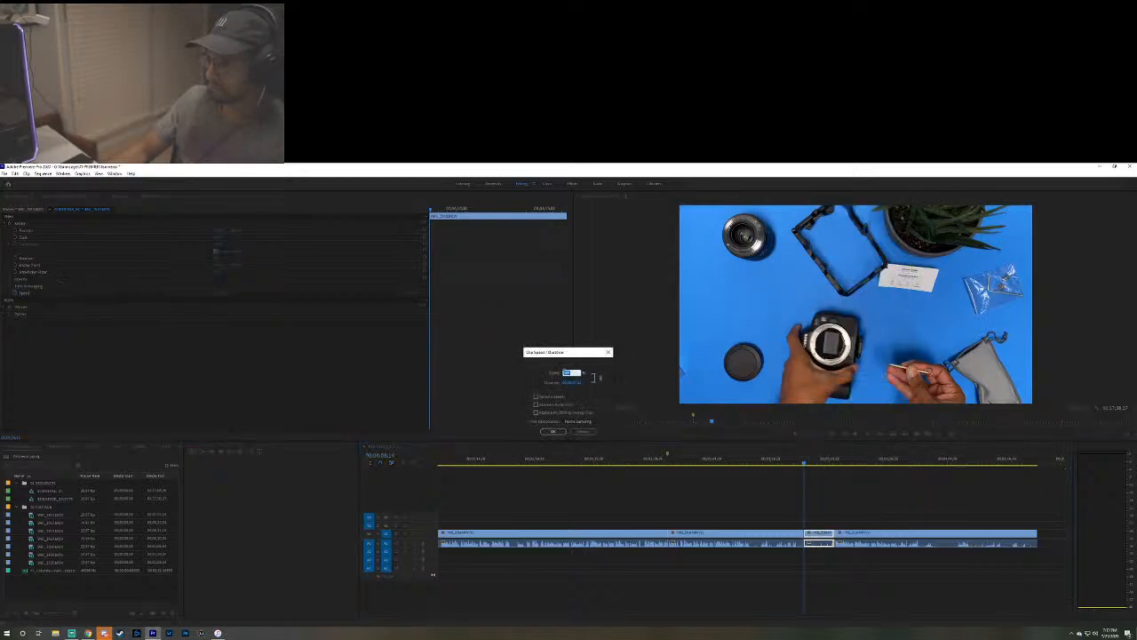
pyautogui.write('200')
pyautogui.press('Return')
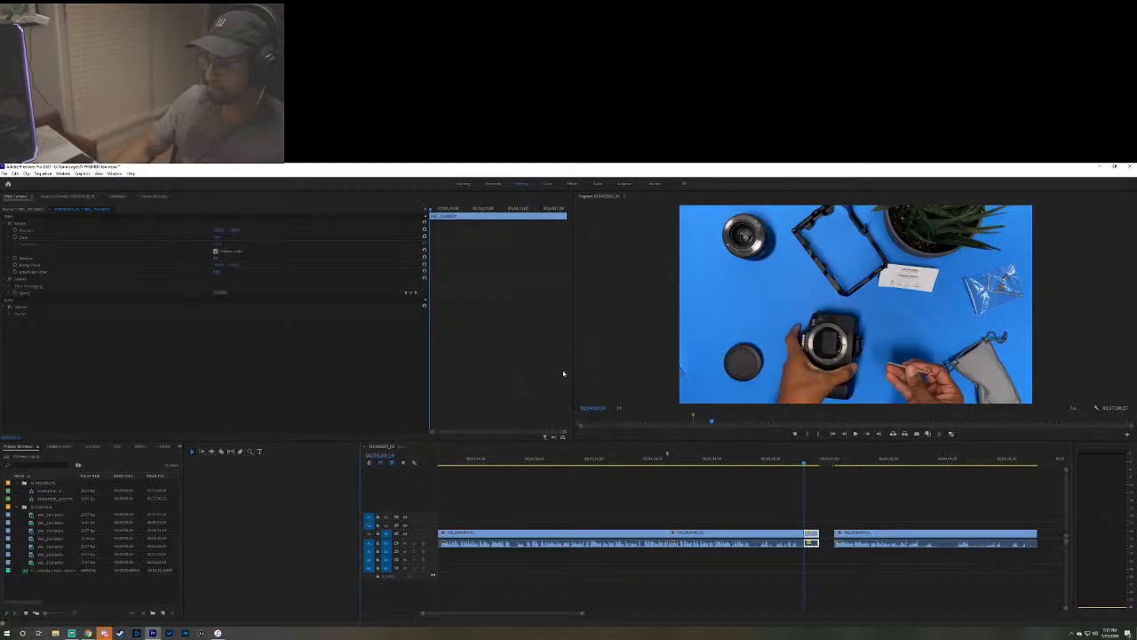
pyautogui.press('space')
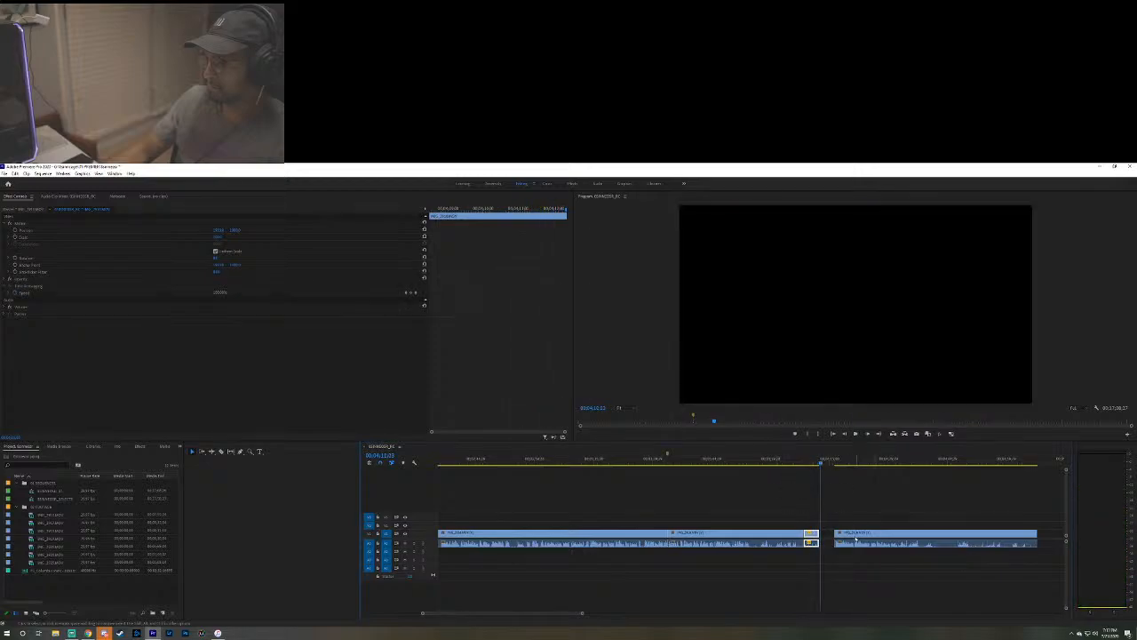
# Close the gap after the sped-up section by moving the following clip against it, and play across the join.
pyautogui.click(777, 460)
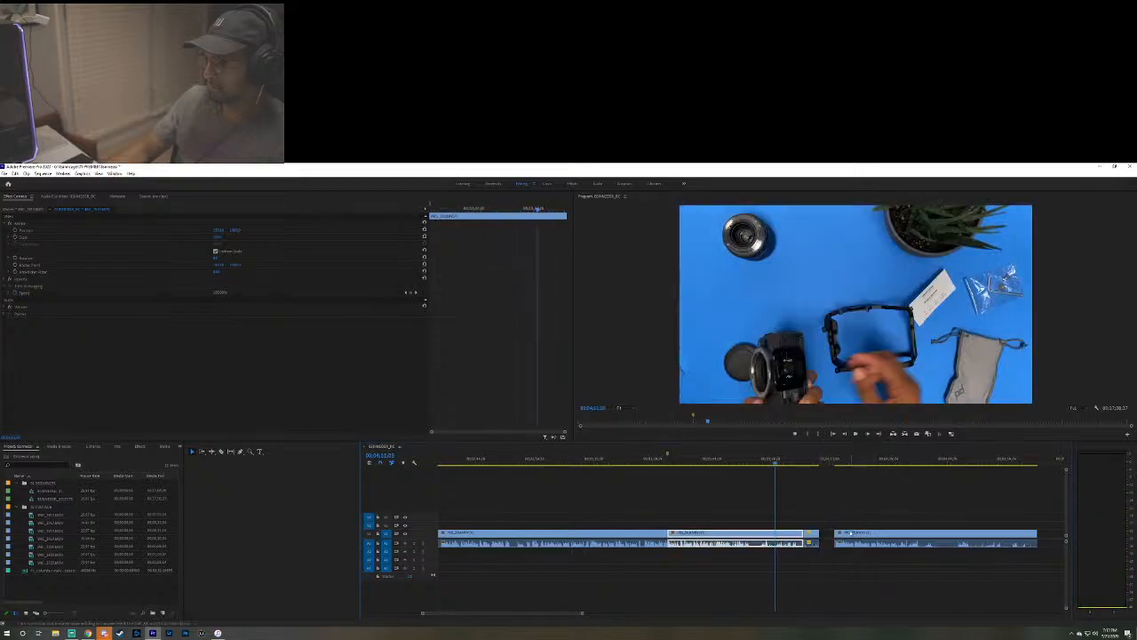
pyautogui.moveTo(858, 536); pyautogui.dragTo(842, 534)
pyautogui.hotkey('ctrl', 'z')
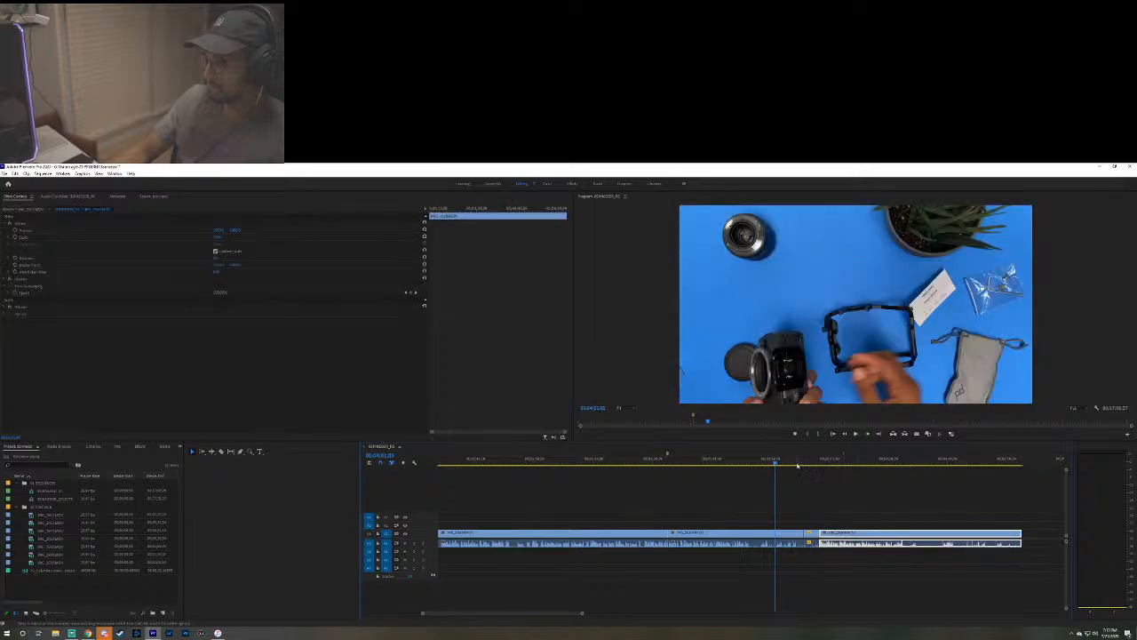
pyautogui.click(797, 463)
pyautogui.press('space')
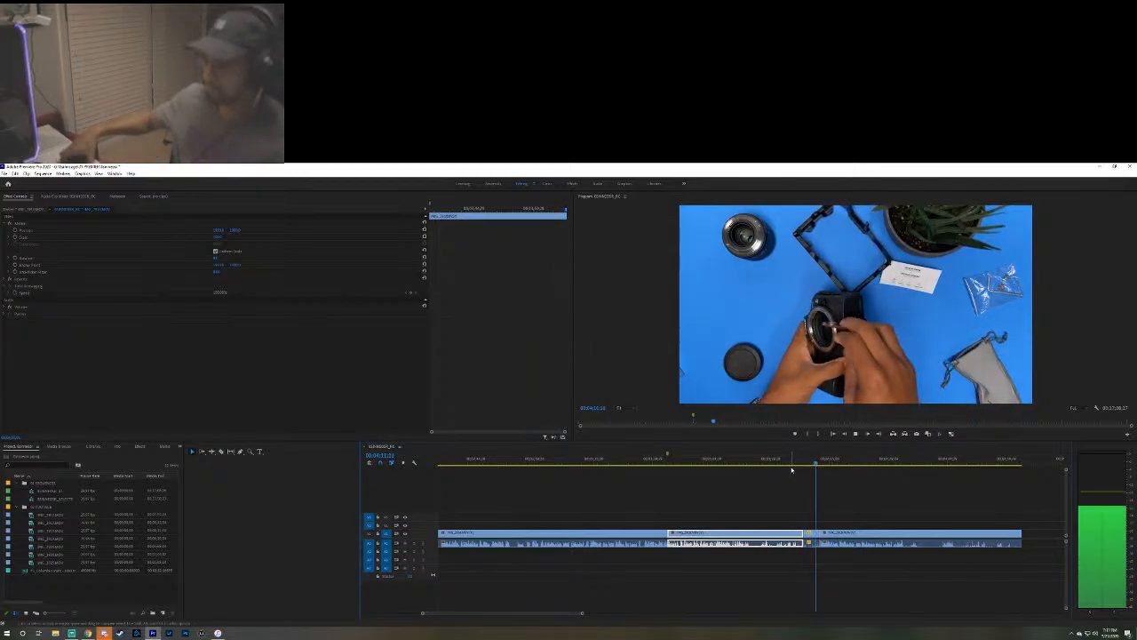
pyautogui.press('space')
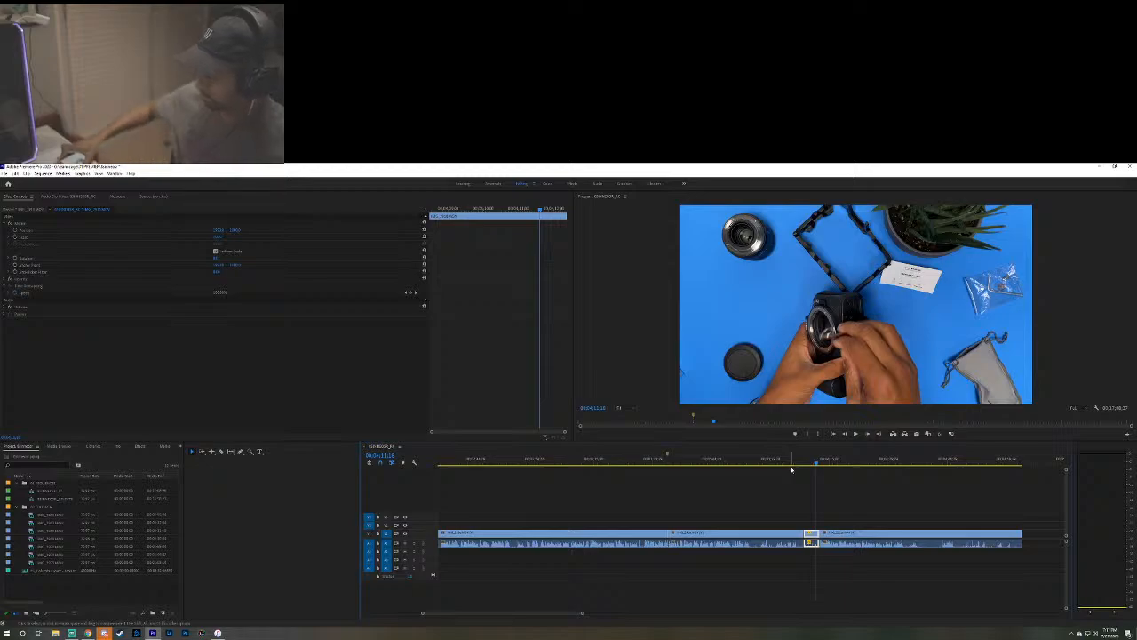
pyautogui.press('space')
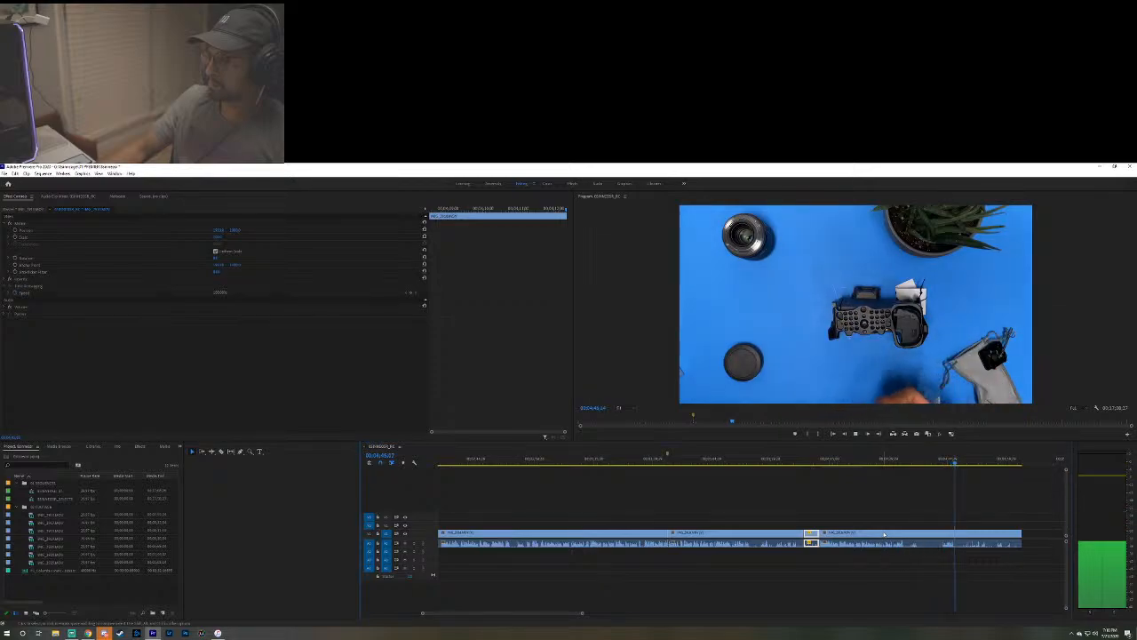
# Split the clip after the sped-up section where the caged camera has just been set down on the table.
pyautogui.click(884, 534)
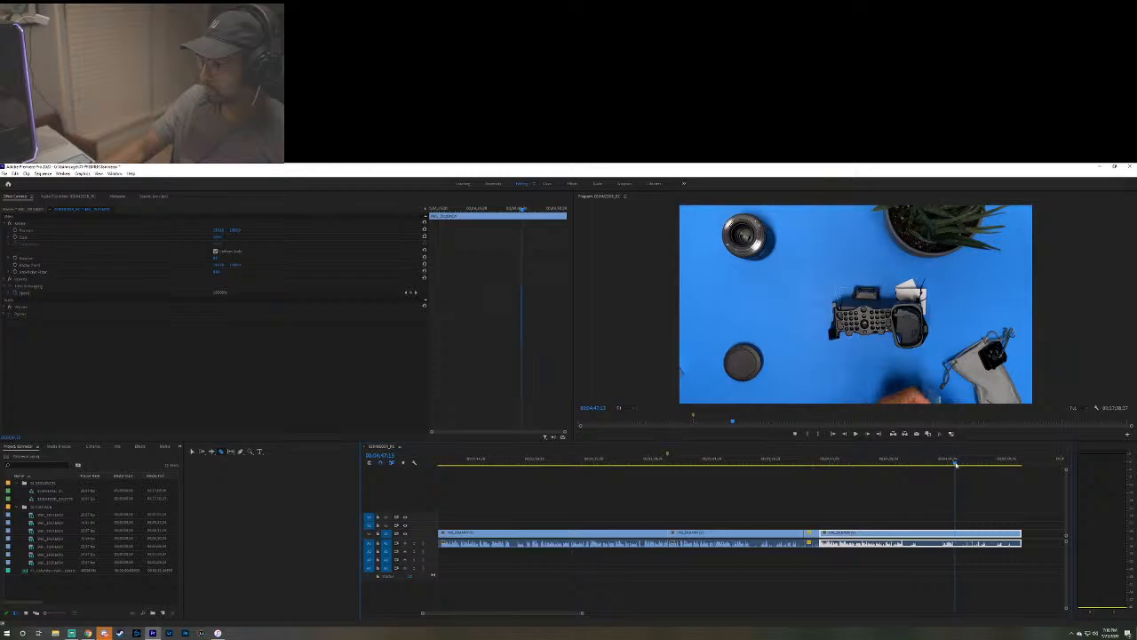
pyautogui.click(945, 462)
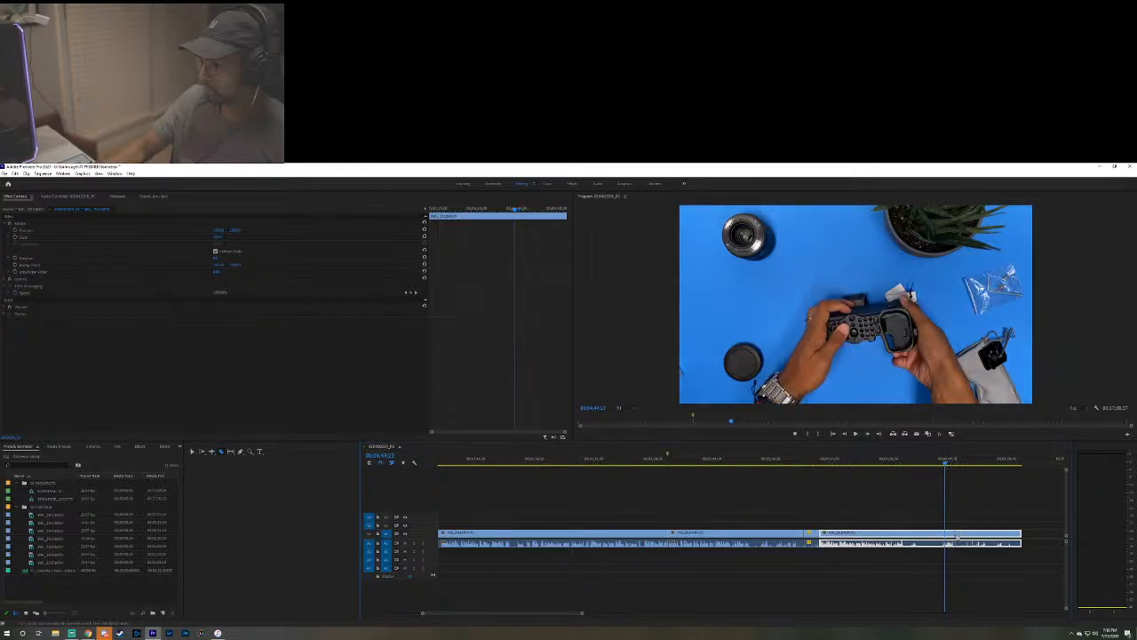
pyautogui.hotkey('ctrl', 'k')
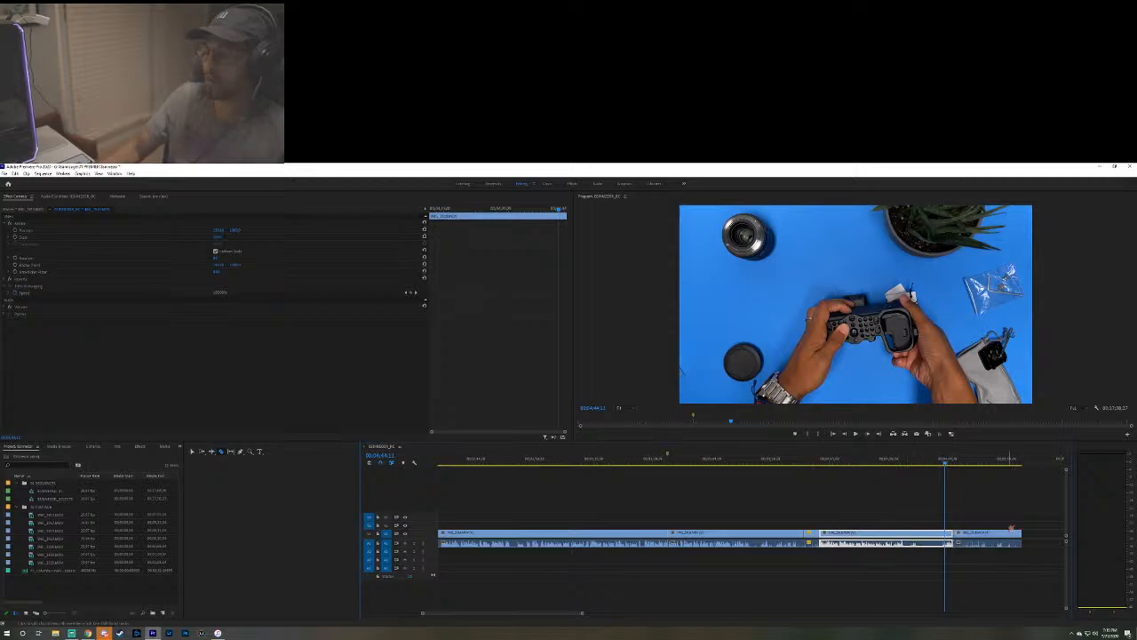
# Examine the footage before and after the new cut, from handling the caged camera to handling the small parts.
pyautogui.press('space')
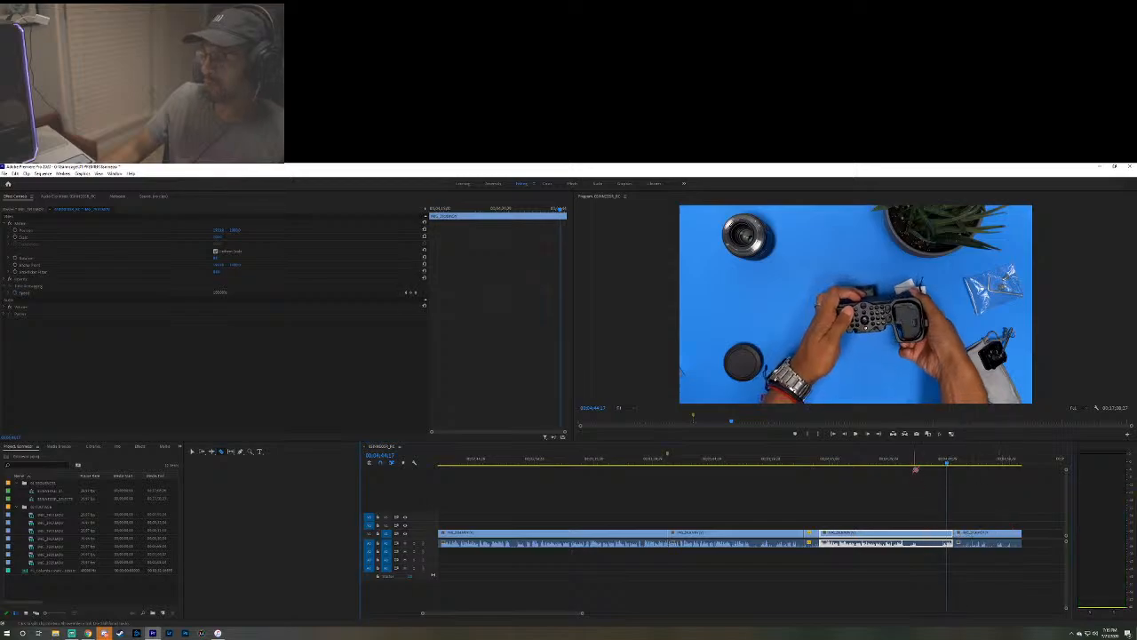
pyautogui.click(908, 463)
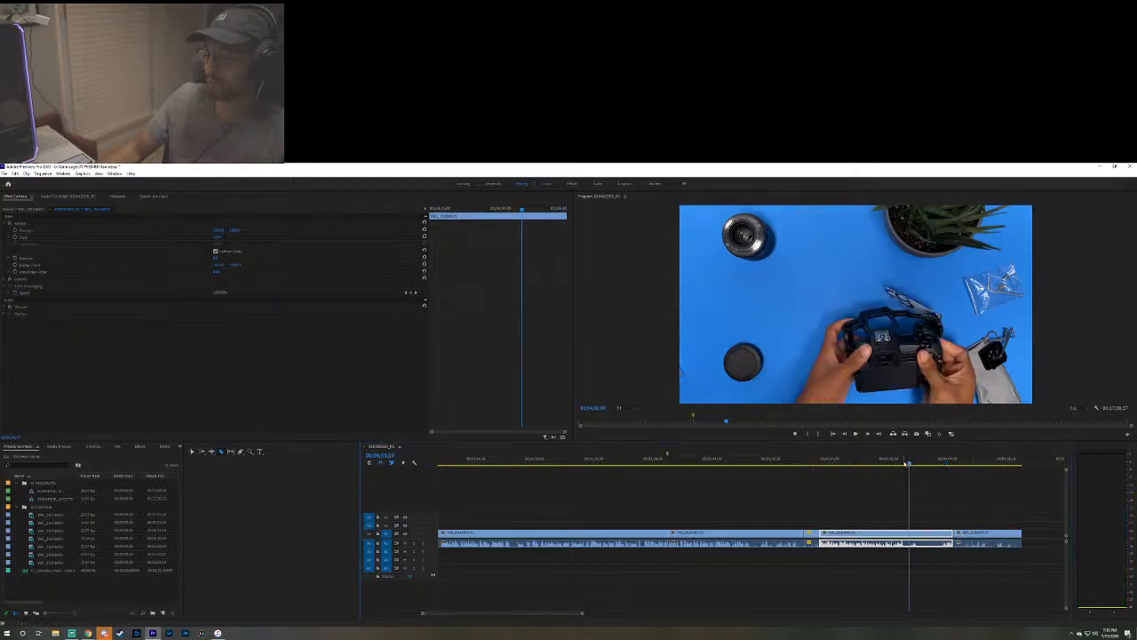
pyautogui.moveTo(907, 463); pyautogui.dragTo(953, 463)
pyautogui.press('space')
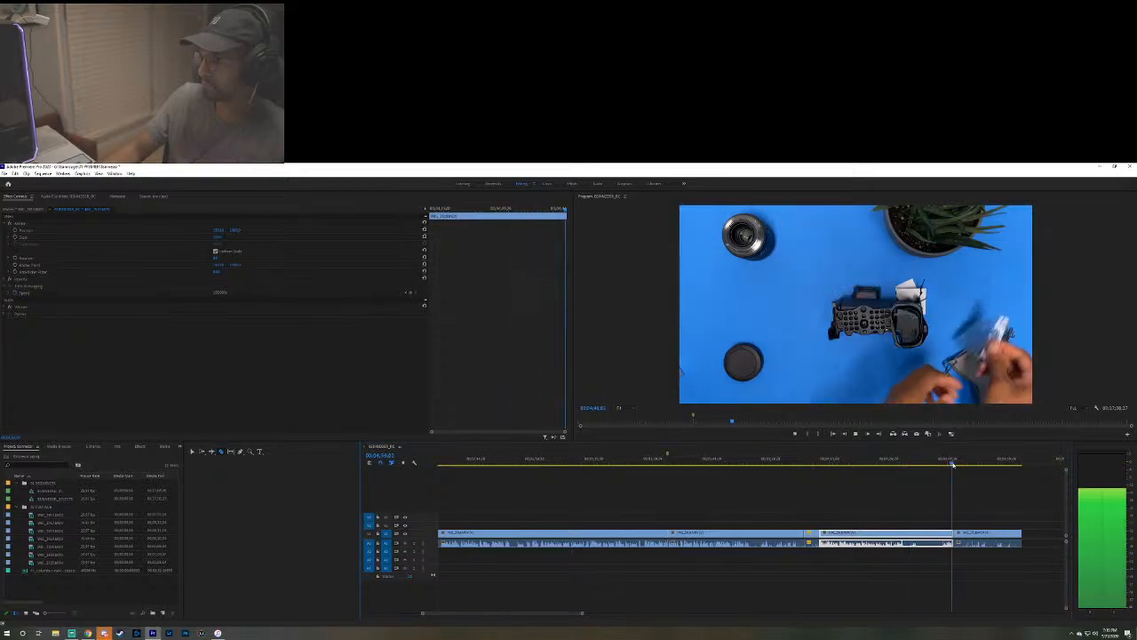
pyautogui.click(985, 464)
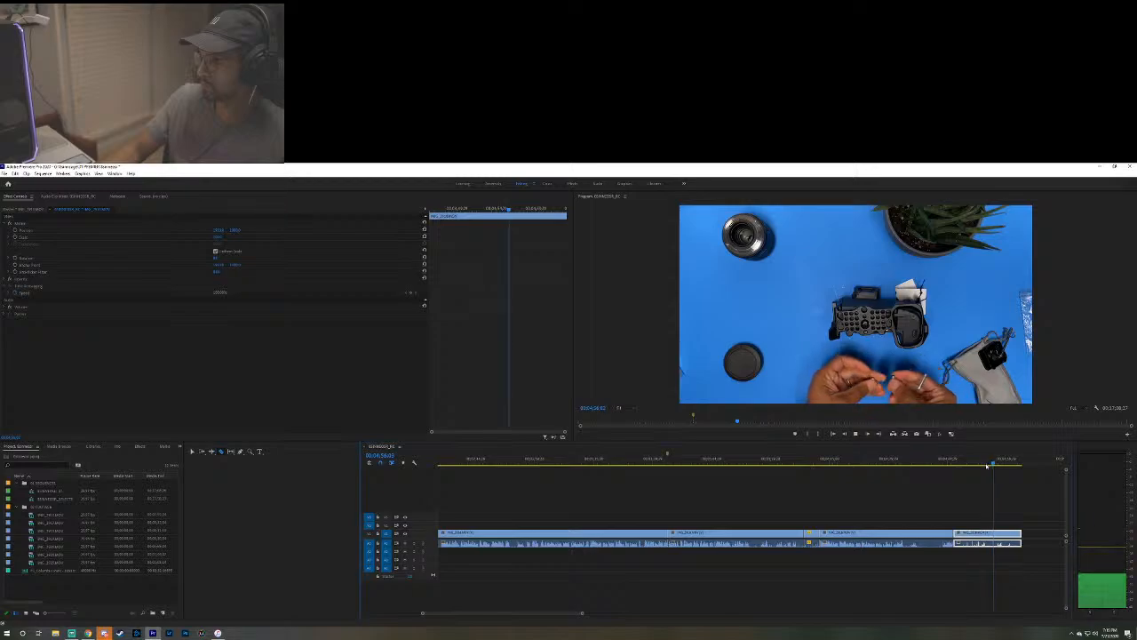
pyautogui.click(950, 464)
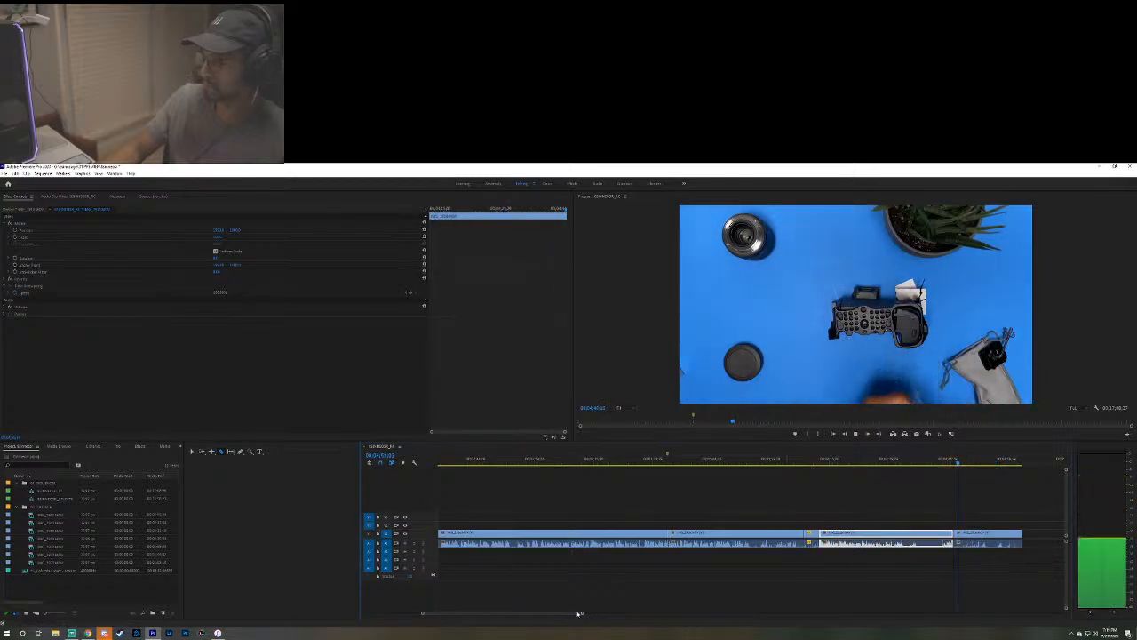
# Widen the timeline panel and the Effect Controls time area, and play the split-off clip to its end.
pyautogui.moveTo(569, 613); pyautogui.dragTo(609, 620)
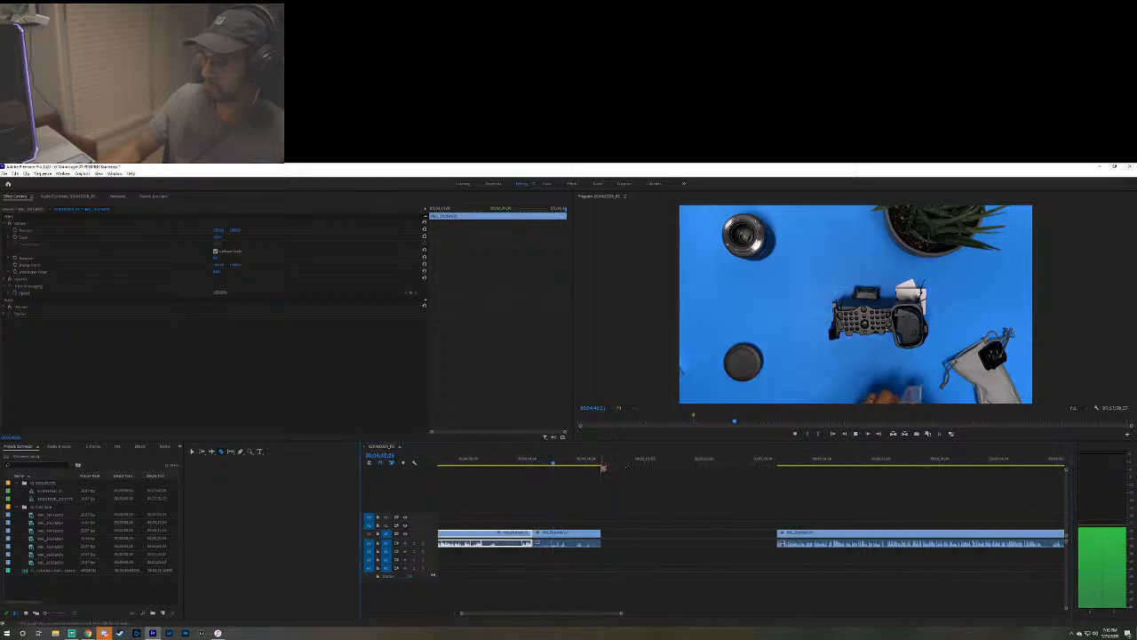
pyautogui.moveTo(359, 502); pyautogui.dragTo(197, 503)
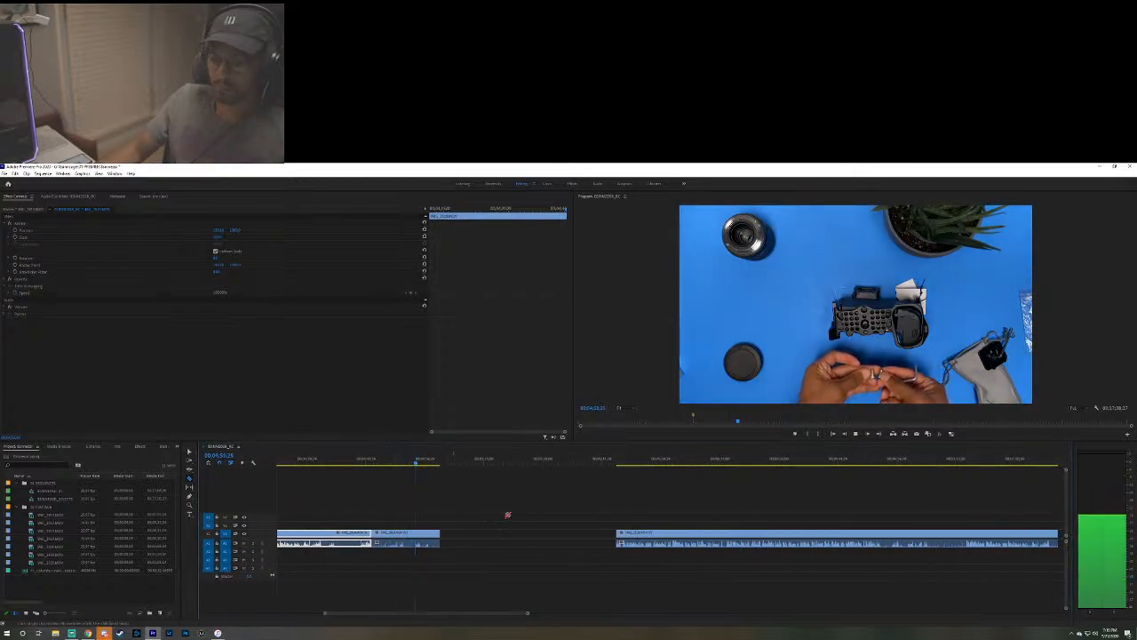
pyautogui.press('space')
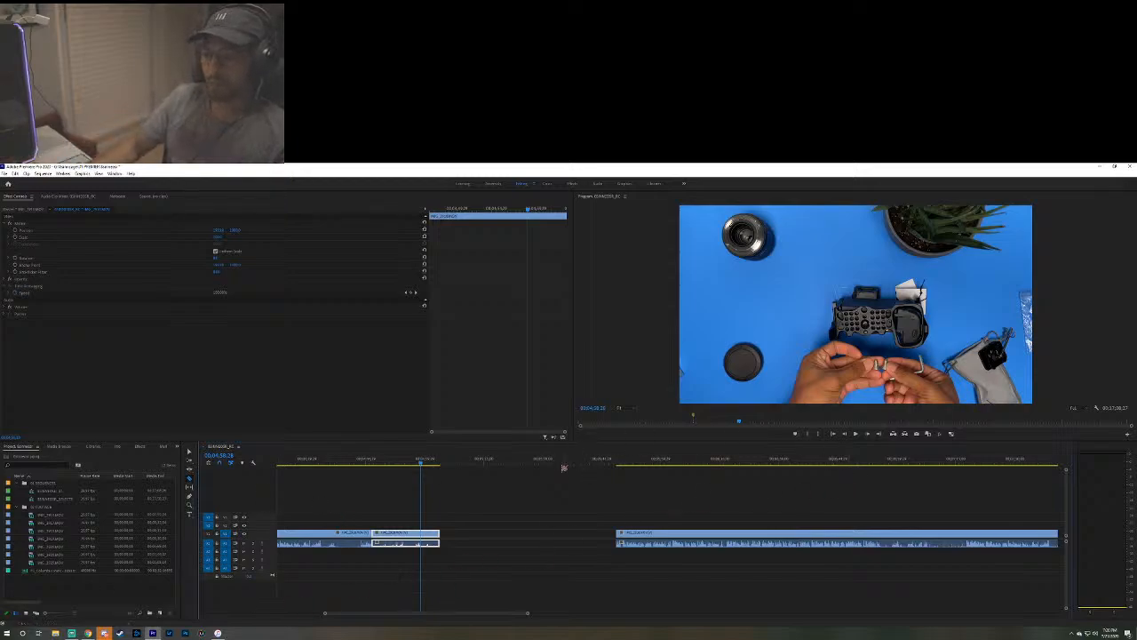
pyautogui.moveTo(428, 377); pyautogui.dragTo(127, 366)
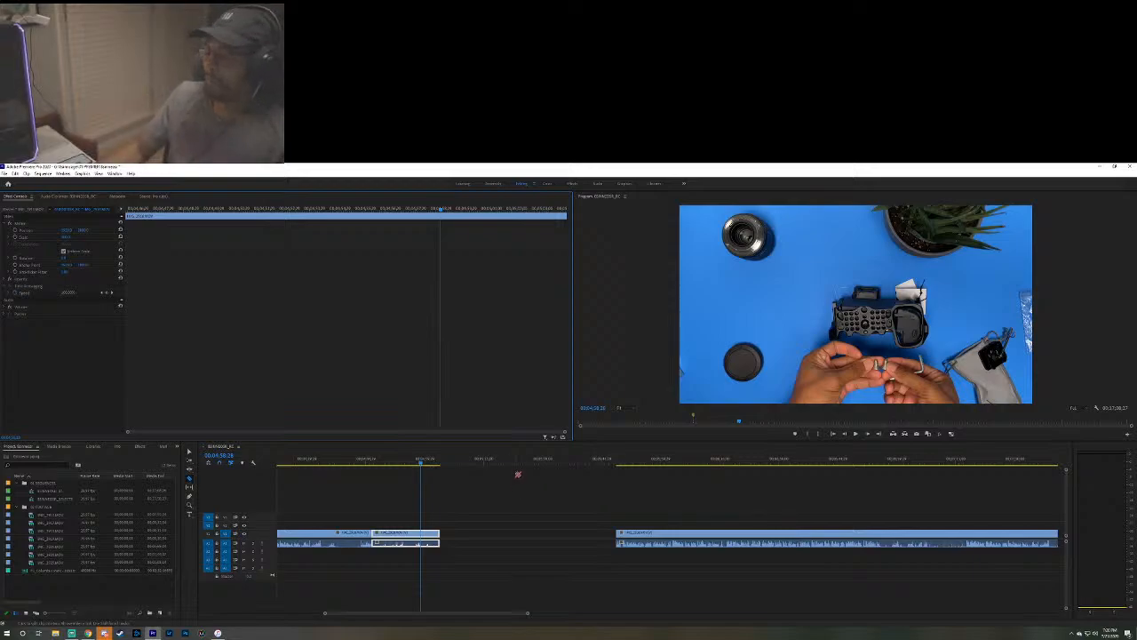
pyautogui.press('space')
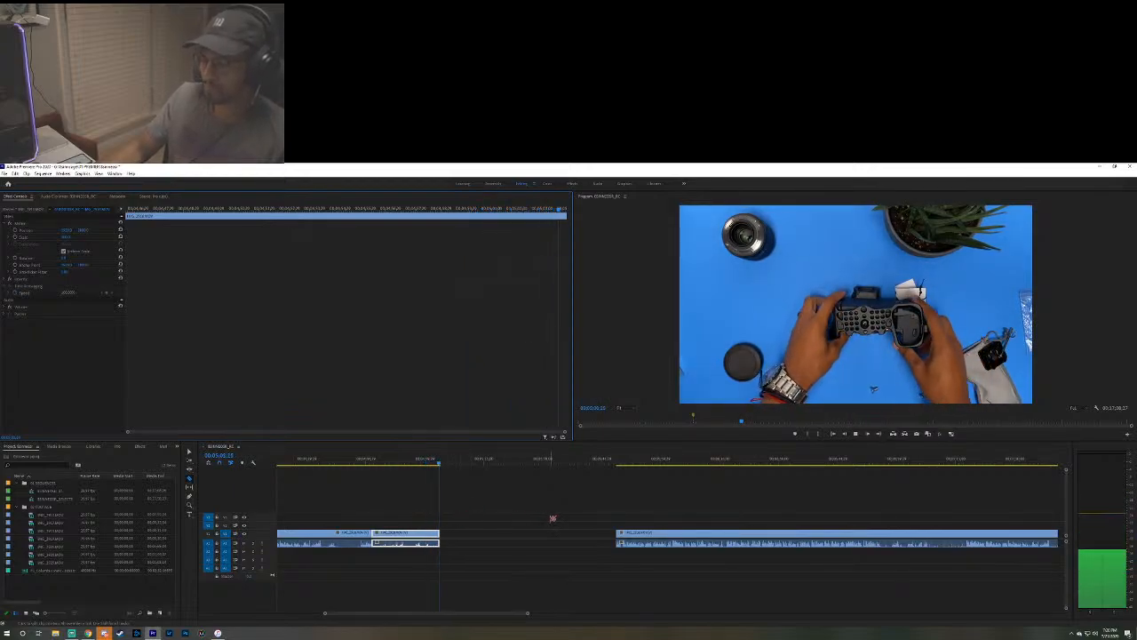
pyautogui.press('space')
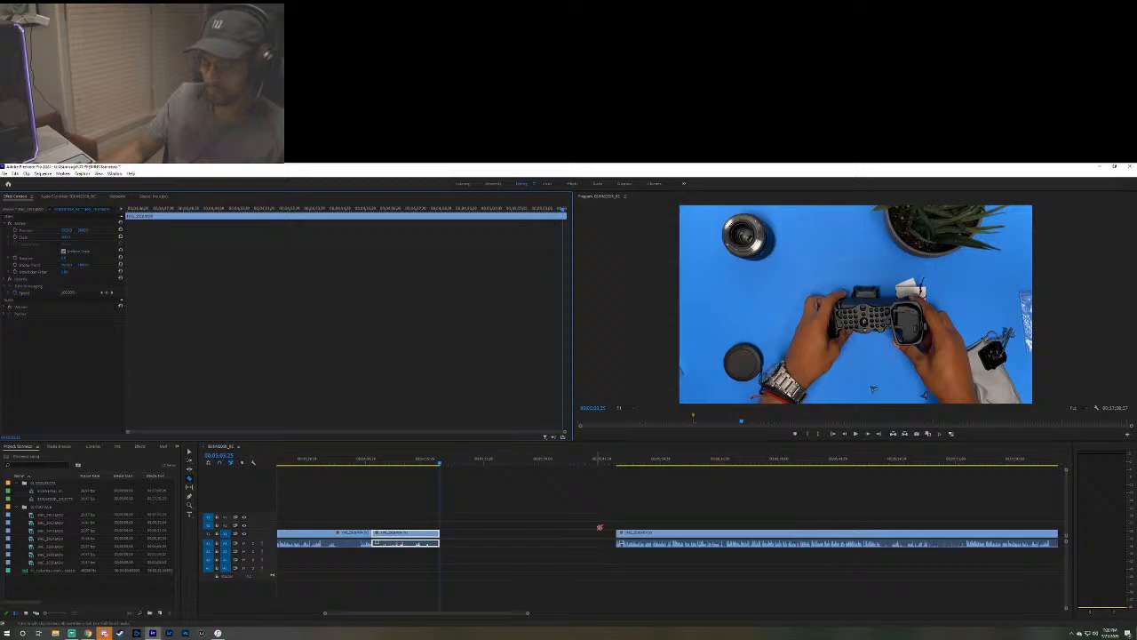
pyautogui.moveTo(627, 535); pyautogui.dragTo(450, 535)
pyautogui.press('space')
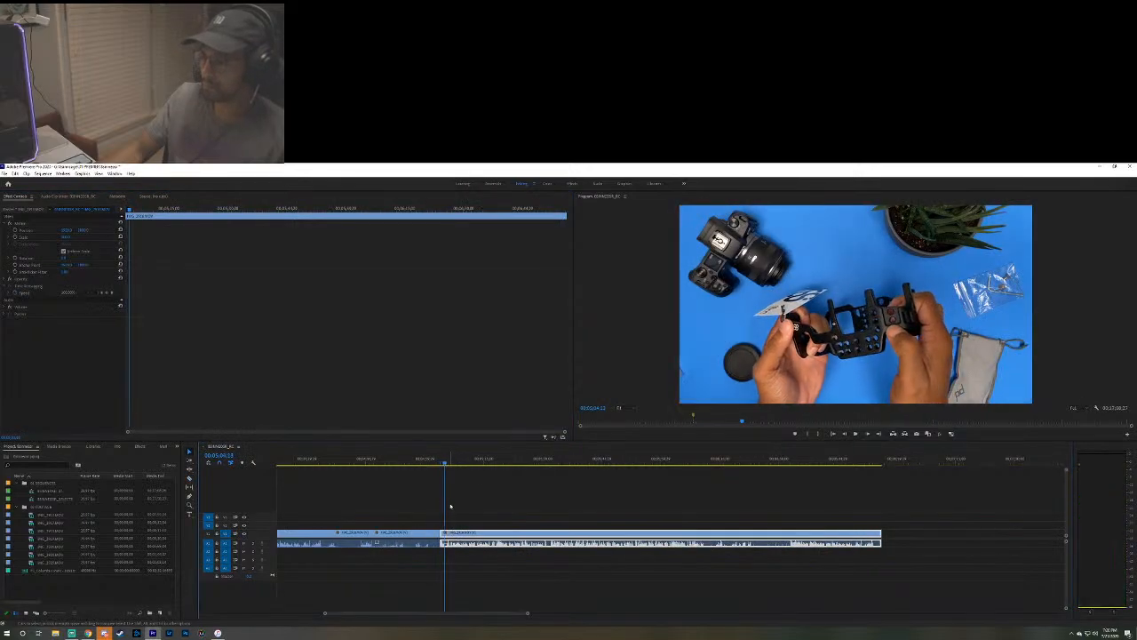
pyautogui.hotkey('ctrl', 'z')
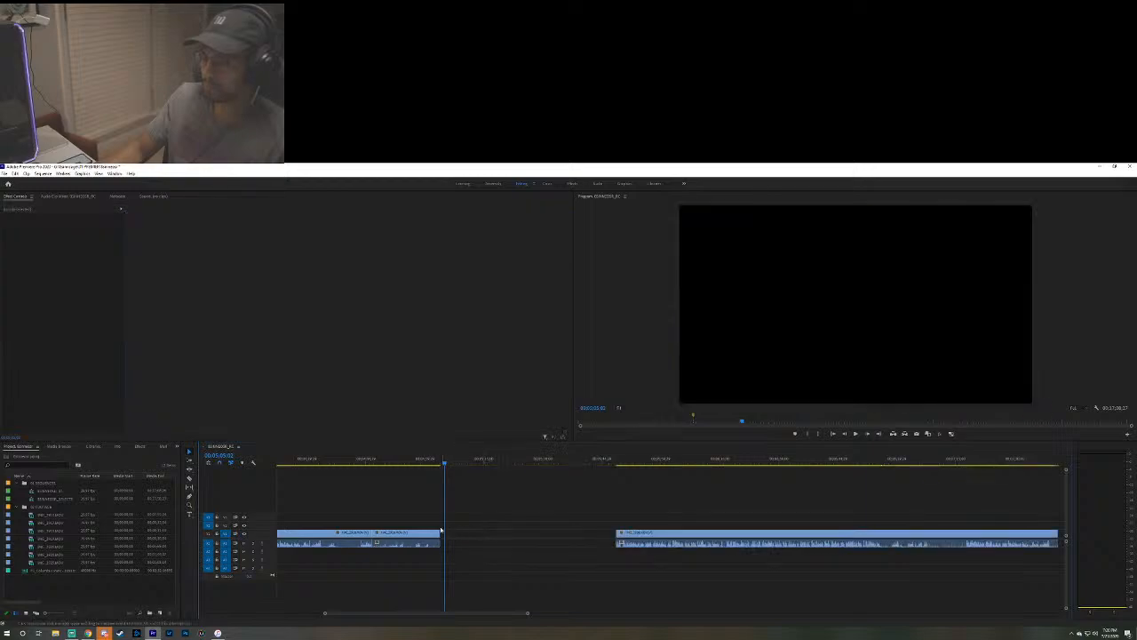
# Extend the split-off clip's end into the gap in two stages and play the recovered footage.
pyautogui.moveTo(436, 533); pyautogui.dragTo(563, 533)
pyautogui.press('space')
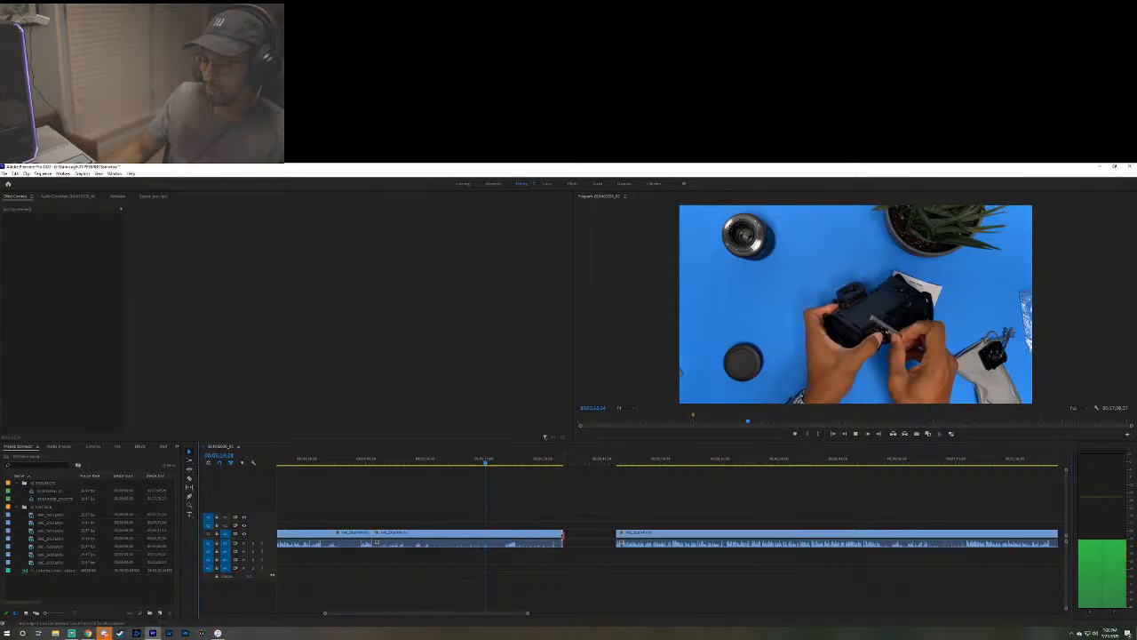
pyautogui.moveTo(562, 535); pyautogui.dragTo(586, 536)
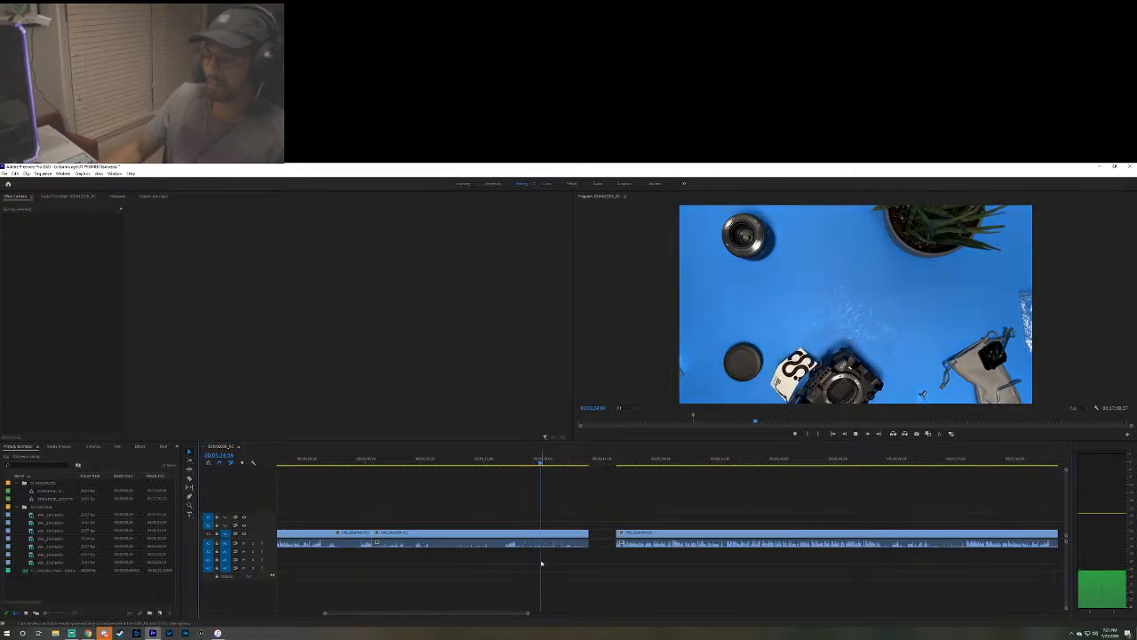
pyautogui.click(544, 546)
pyautogui.press('space')
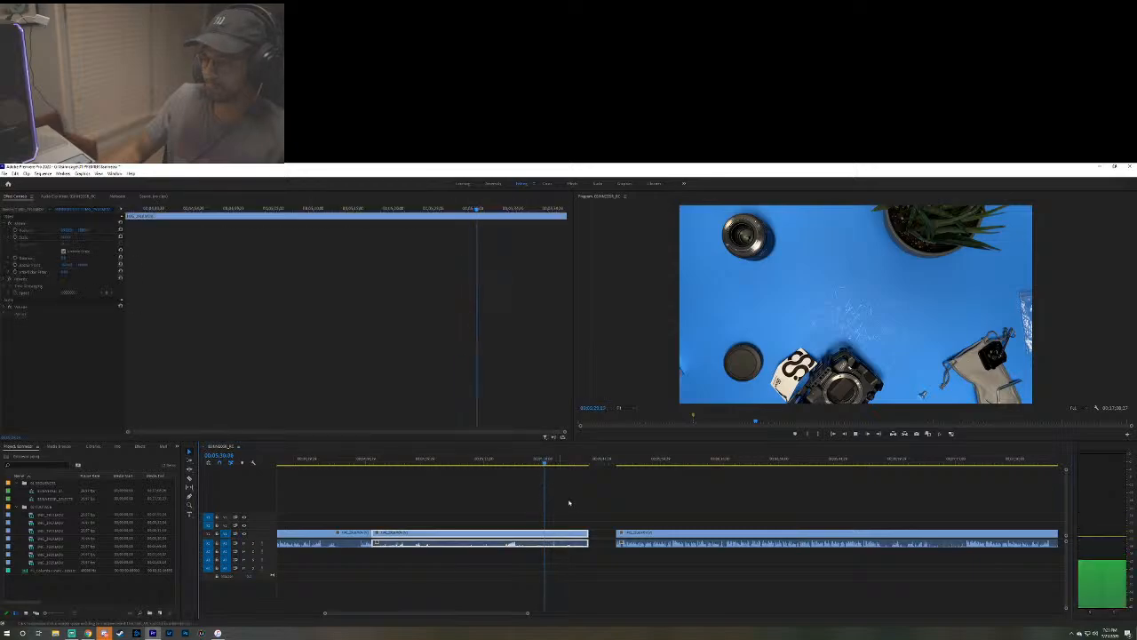
# Move the next long clip later against the one after it, and extend the split-off clip's end into the freed space.
pyautogui.moveTo(528, 615); pyautogui.dragTo(620, 614)
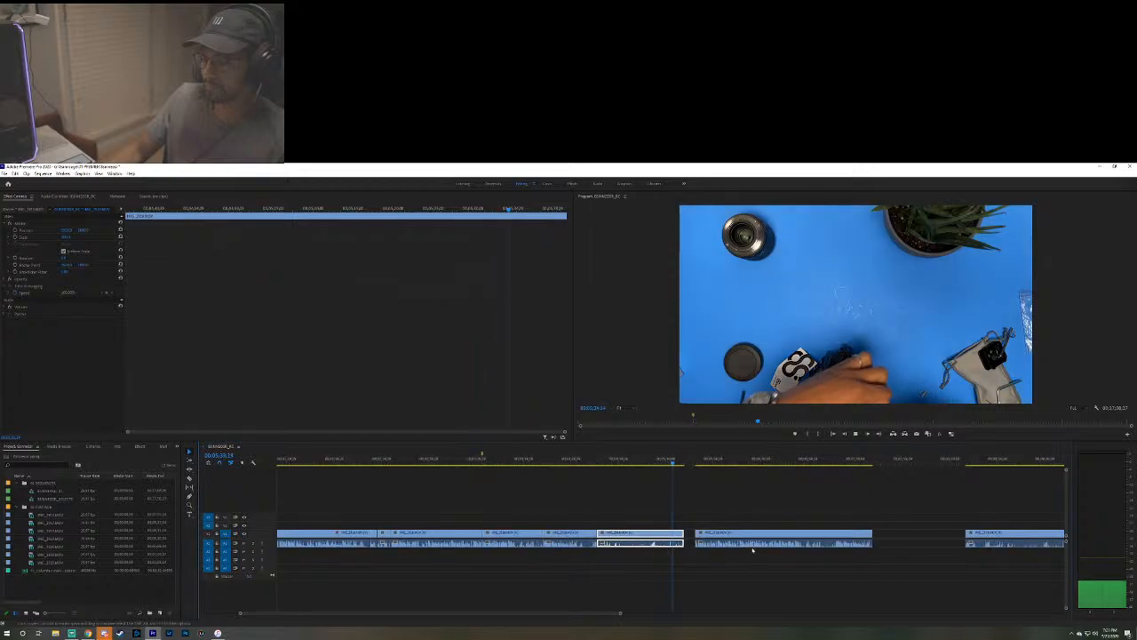
pyautogui.moveTo(844, 534); pyautogui.dragTo(938, 534)
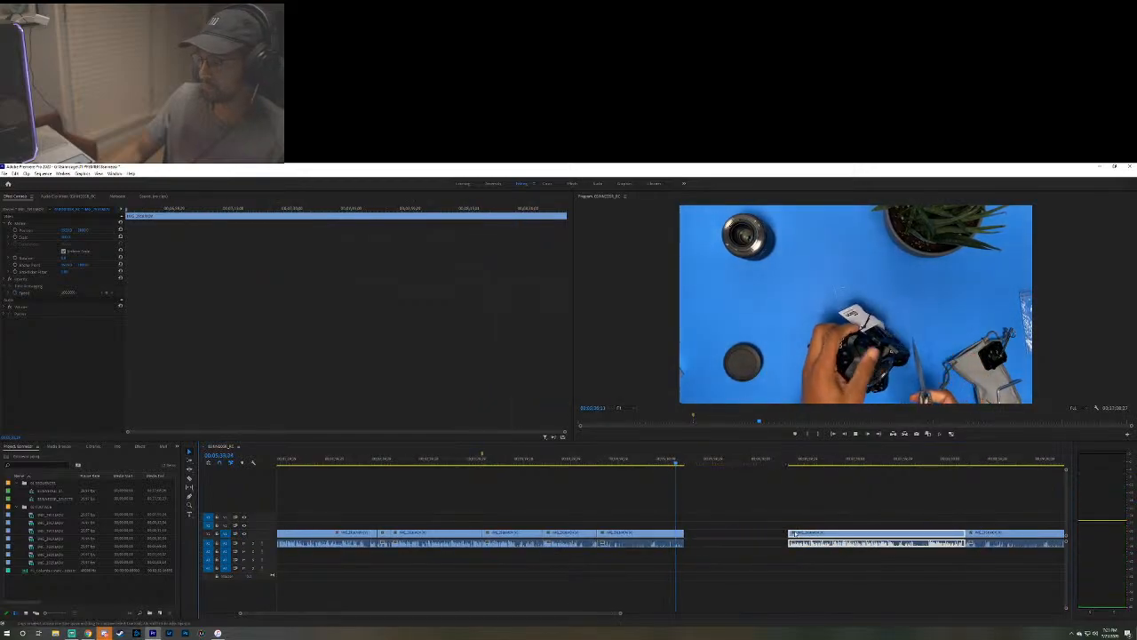
pyautogui.moveTo(681, 533); pyautogui.dragTo(749, 531)
pyautogui.click(711, 534)
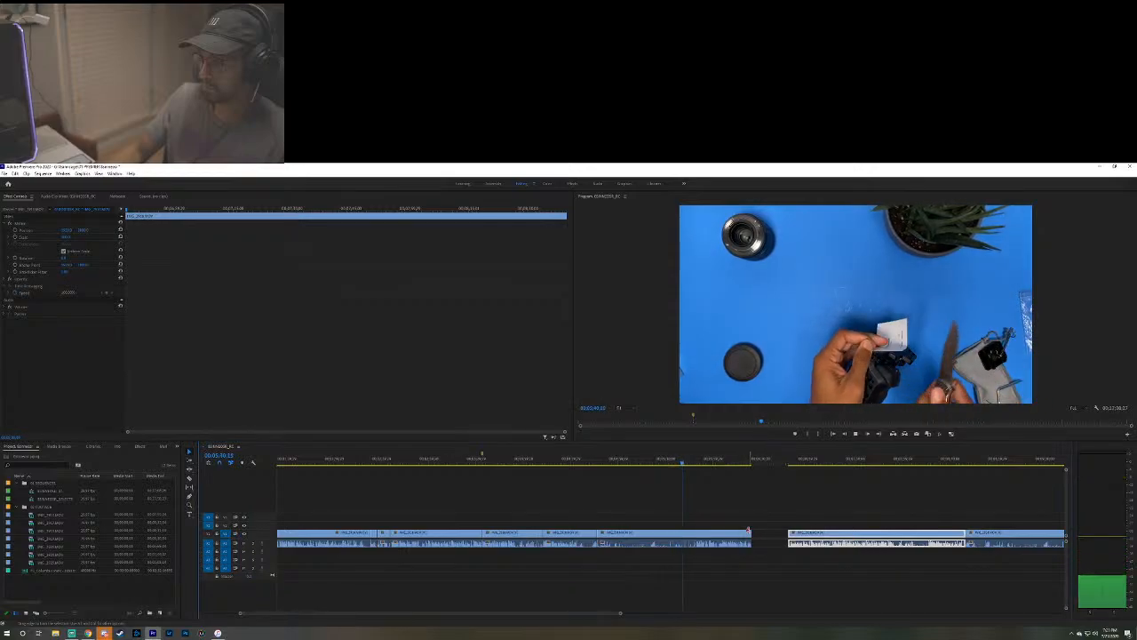
pyautogui.click(694, 466)
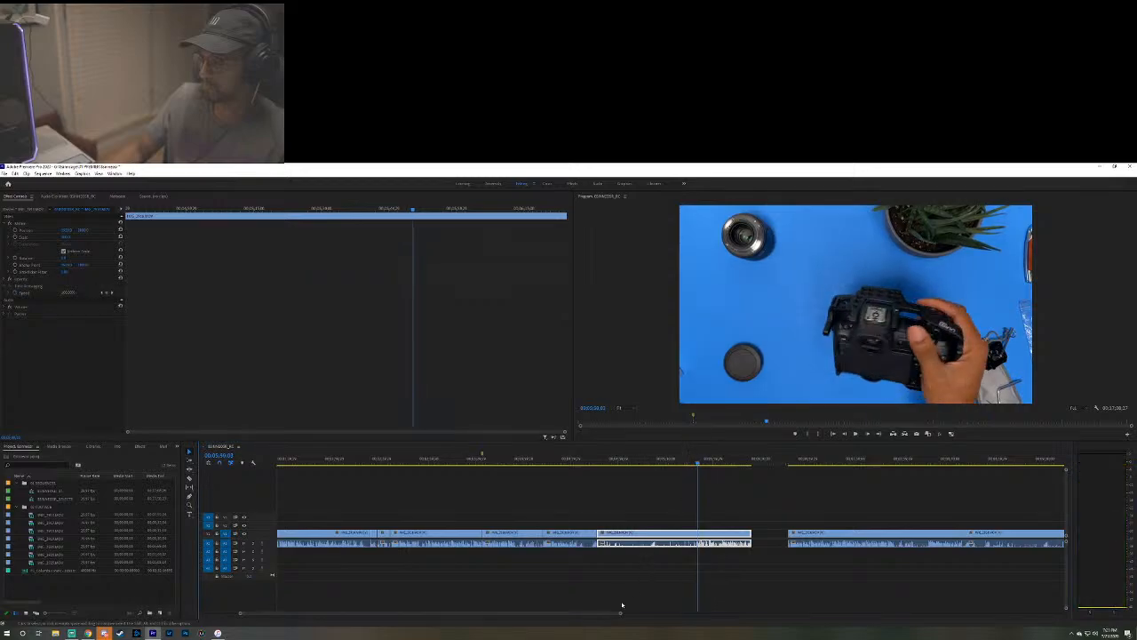
# Extend the start of the next long clip earlier into the gap in two stages, playing its opening after each trim.
pyautogui.moveTo(620, 614); pyautogui.dragTo(511, 617)
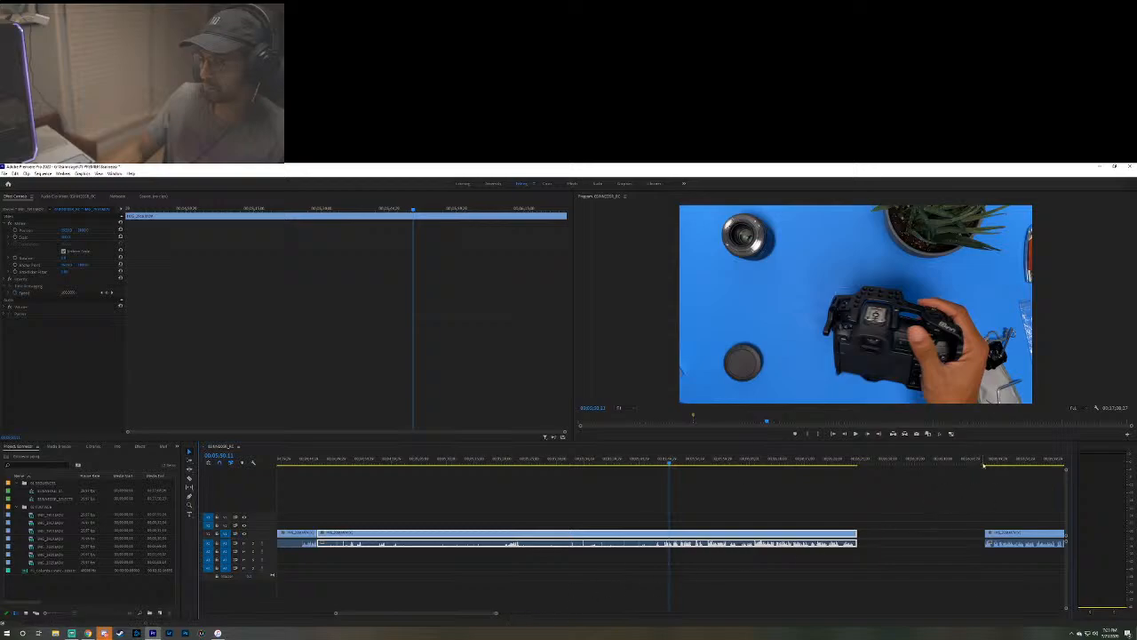
pyautogui.click(983, 464)
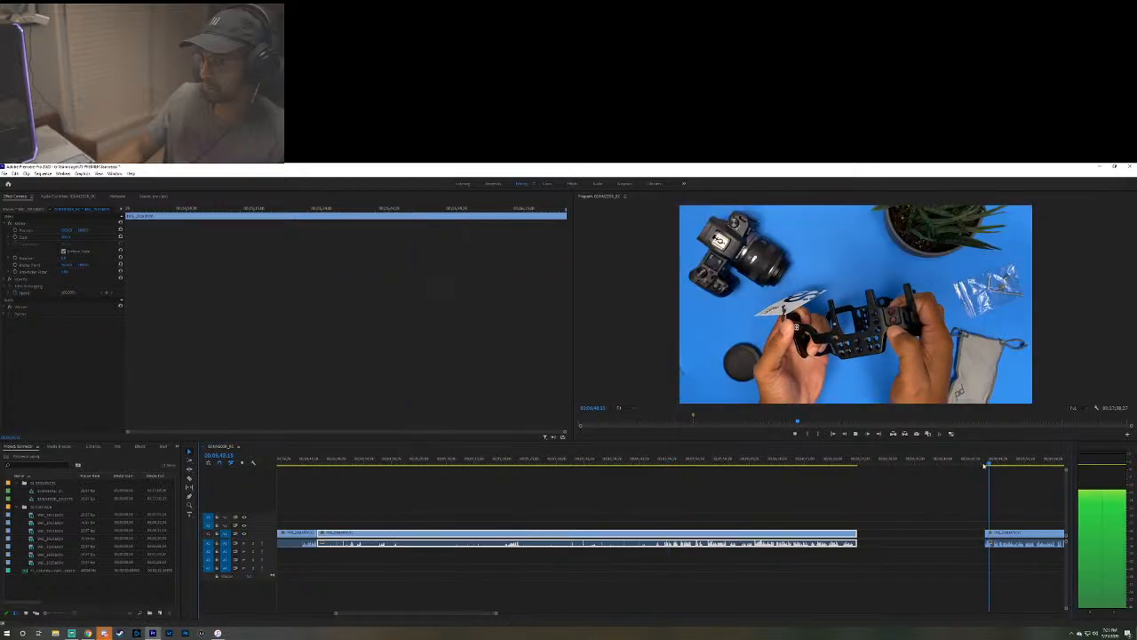
pyautogui.moveTo(986, 533); pyautogui.dragTo(967, 533)
pyautogui.click(962, 464)
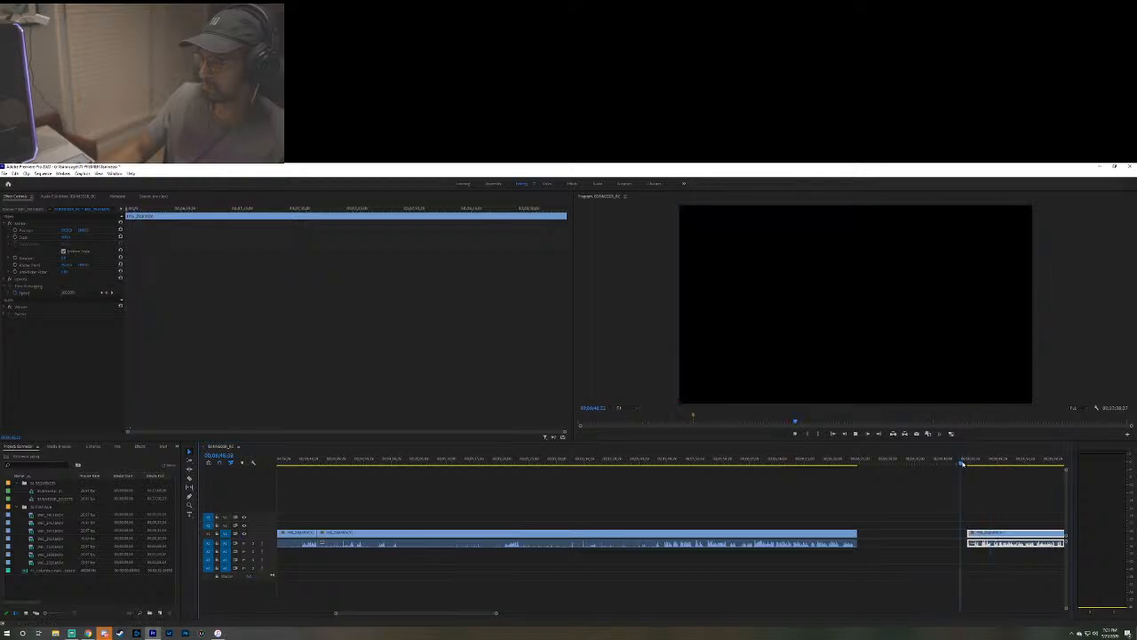
pyautogui.press('space')
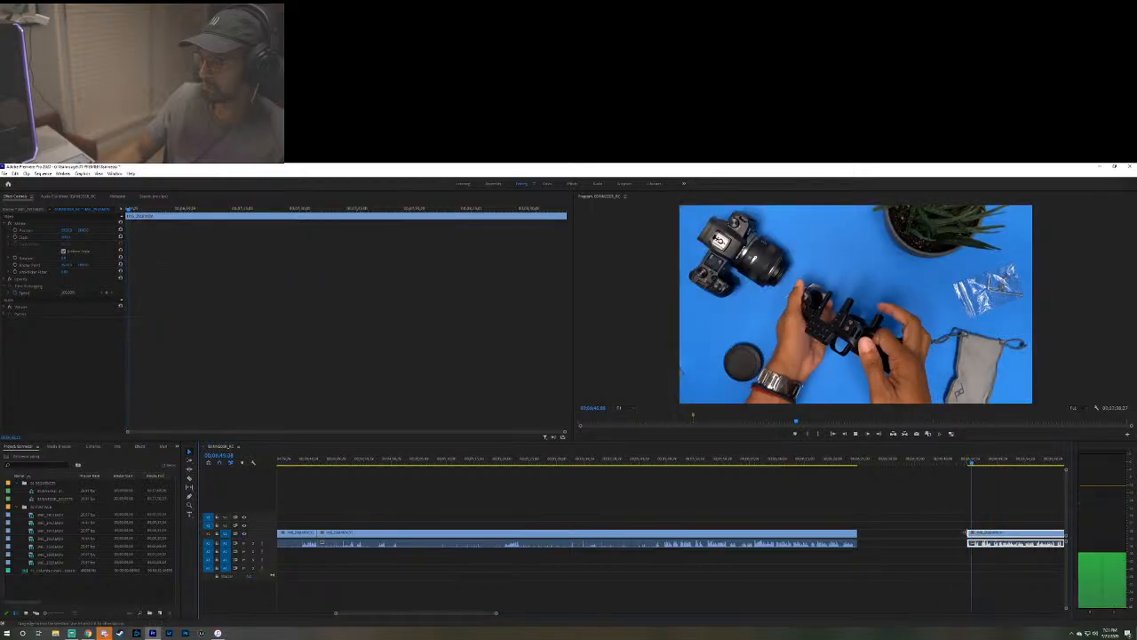
pyautogui.moveTo(962, 534); pyautogui.dragTo(900, 534)
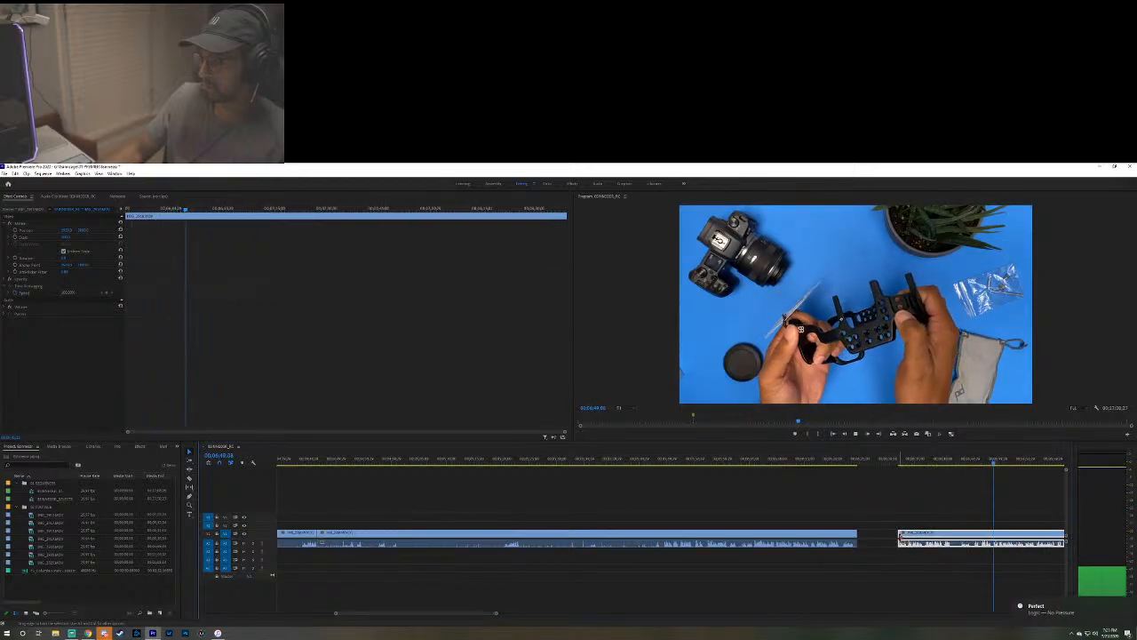
pyautogui.click(900, 467)
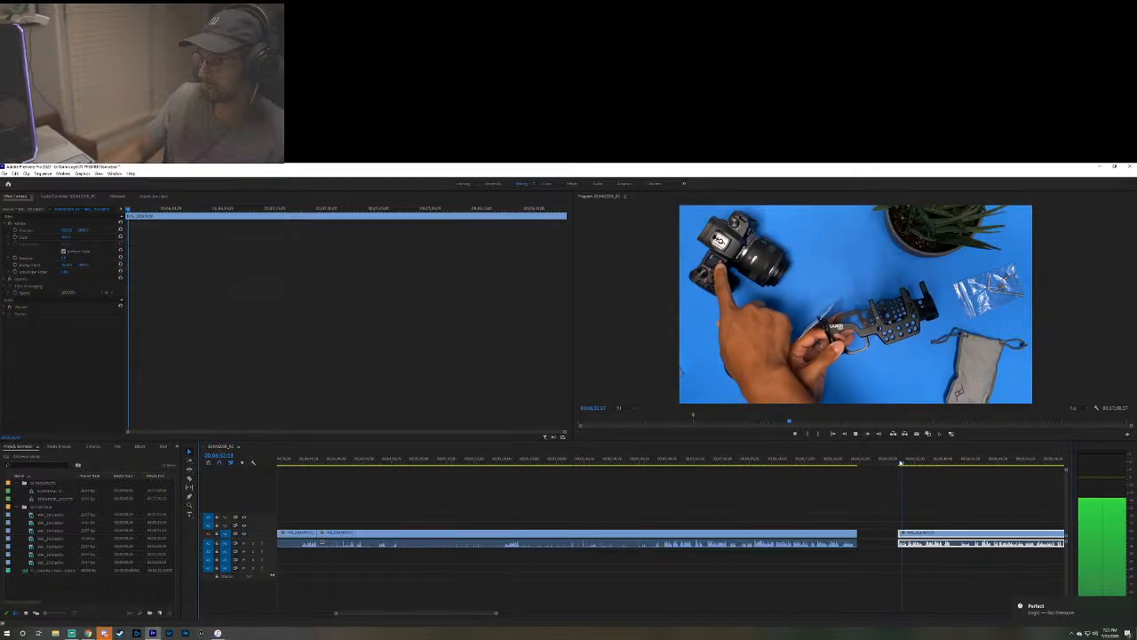
pyautogui.press('space')
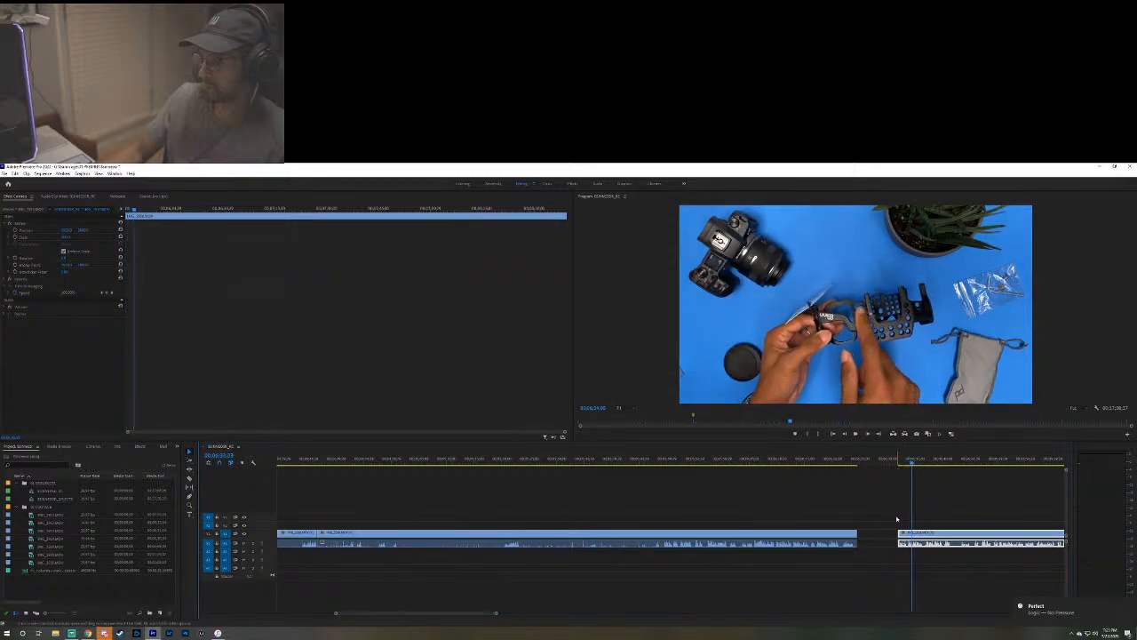
# Undo the latest edits to the long clip just after the gap.
pyautogui.moveTo(900, 532)
pyautogui.mouseDown()
pyautogui.moveTo(867, 523)
pyautogui.moveTo(900, 535)
pyautogui.mouseUp()
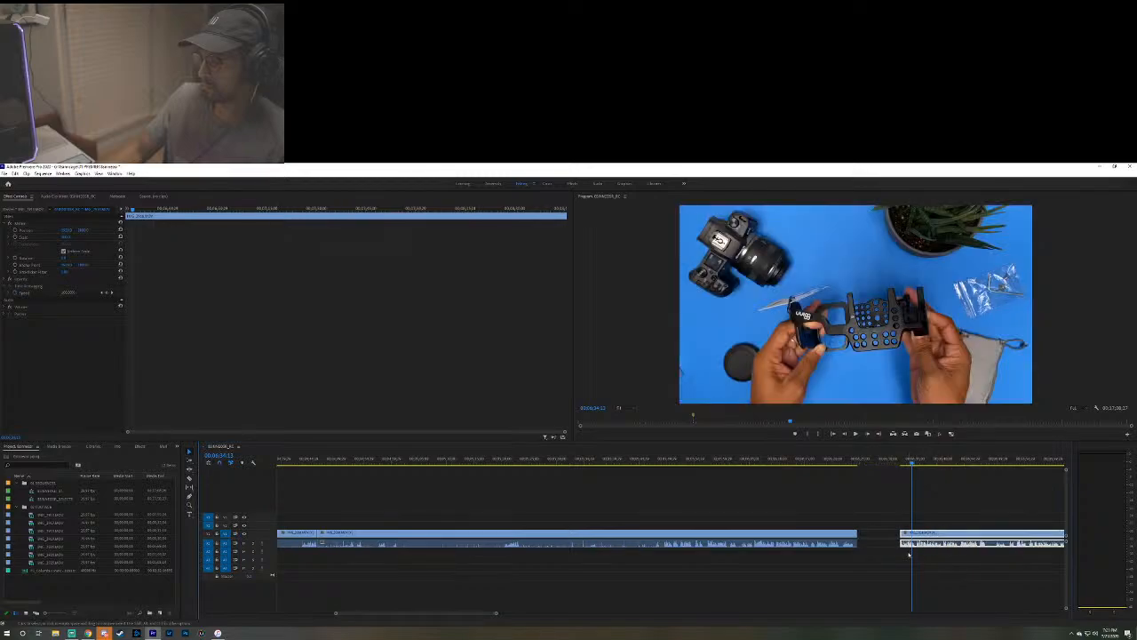
pyautogui.hotkey('ctrl', 'z')
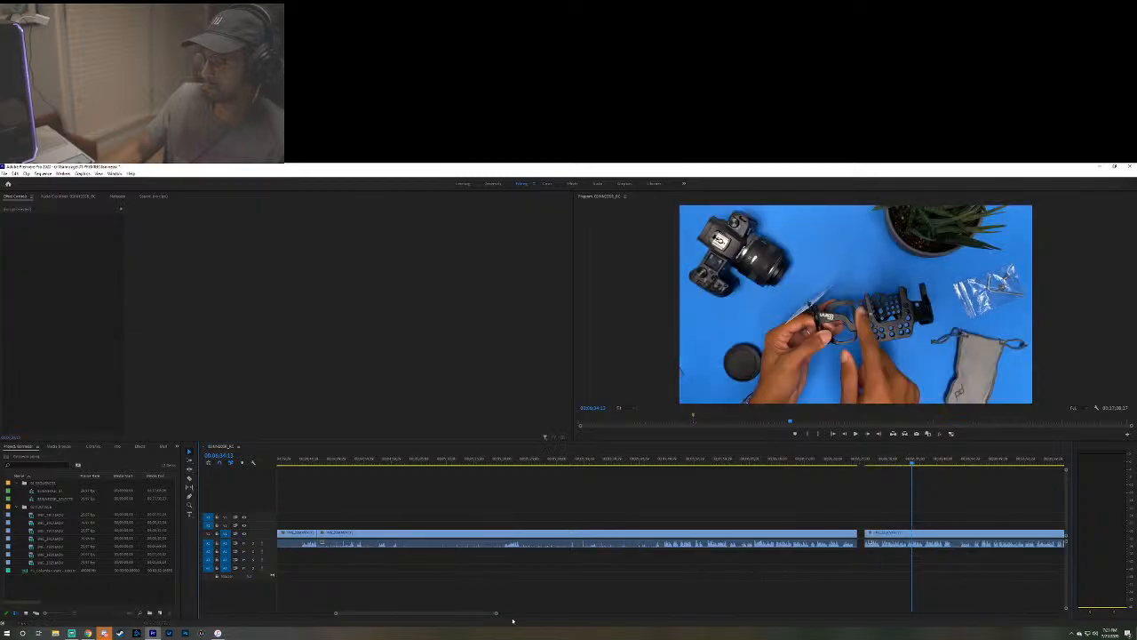
# Move the final group of clips well later in the sequence, and shift the long clip before them later to open gaps around it.
pyautogui.scroll(3, 453, 614)
pyautogui.moveTo(408, 614); pyautogui.dragTo(809, 613)
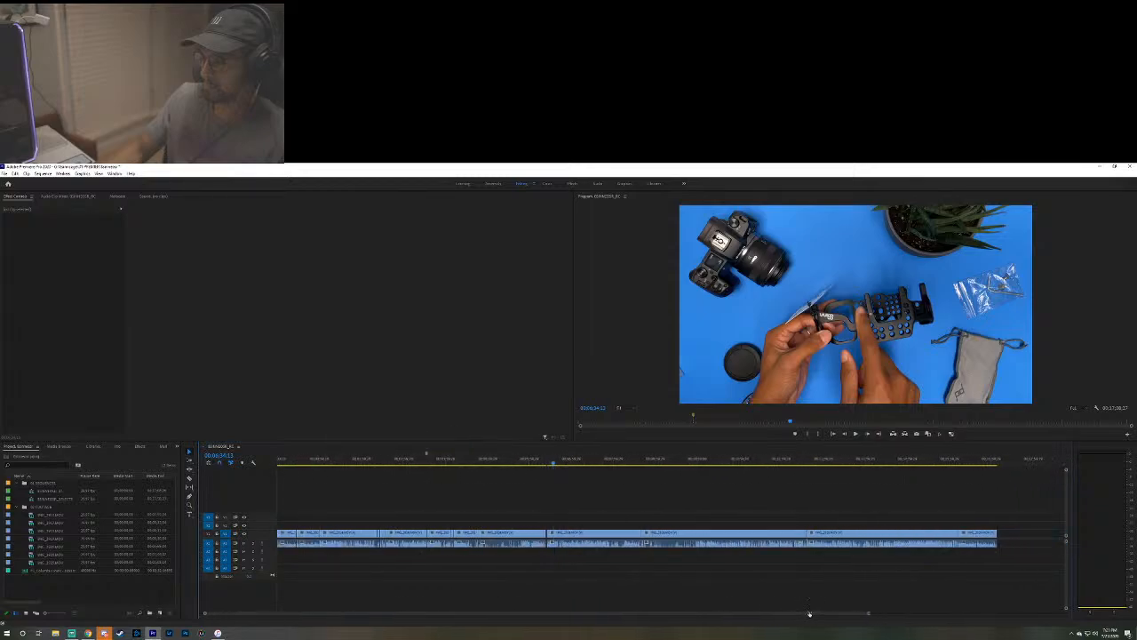
pyautogui.moveTo(702, 576); pyautogui.dragTo(982, 515)
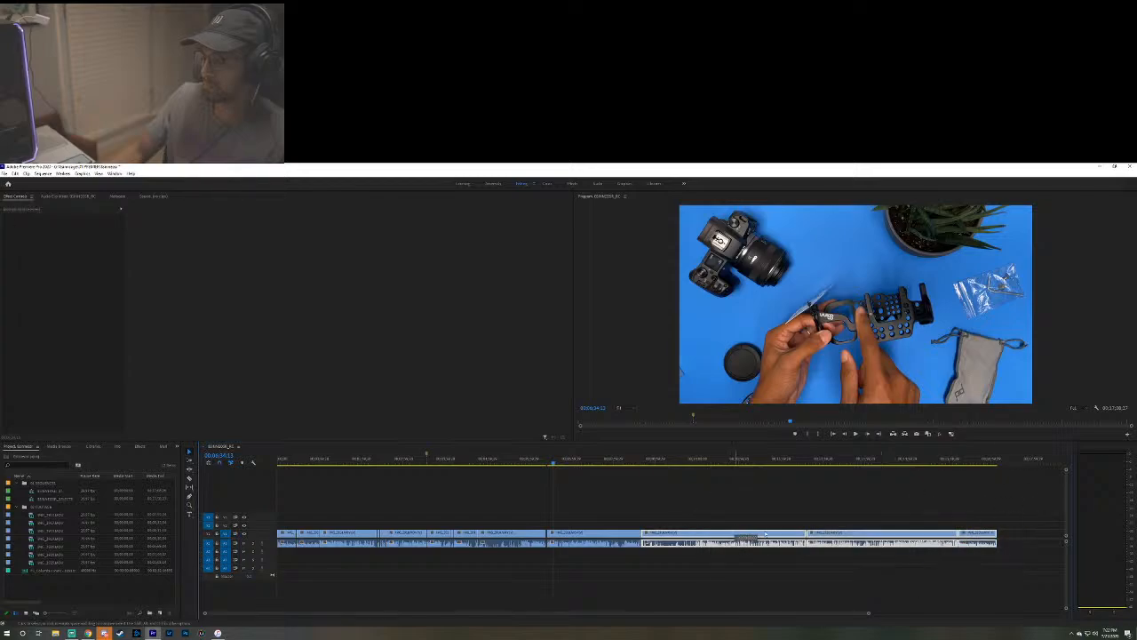
pyautogui.moveTo(764, 535); pyautogui.dragTo(1025, 537)
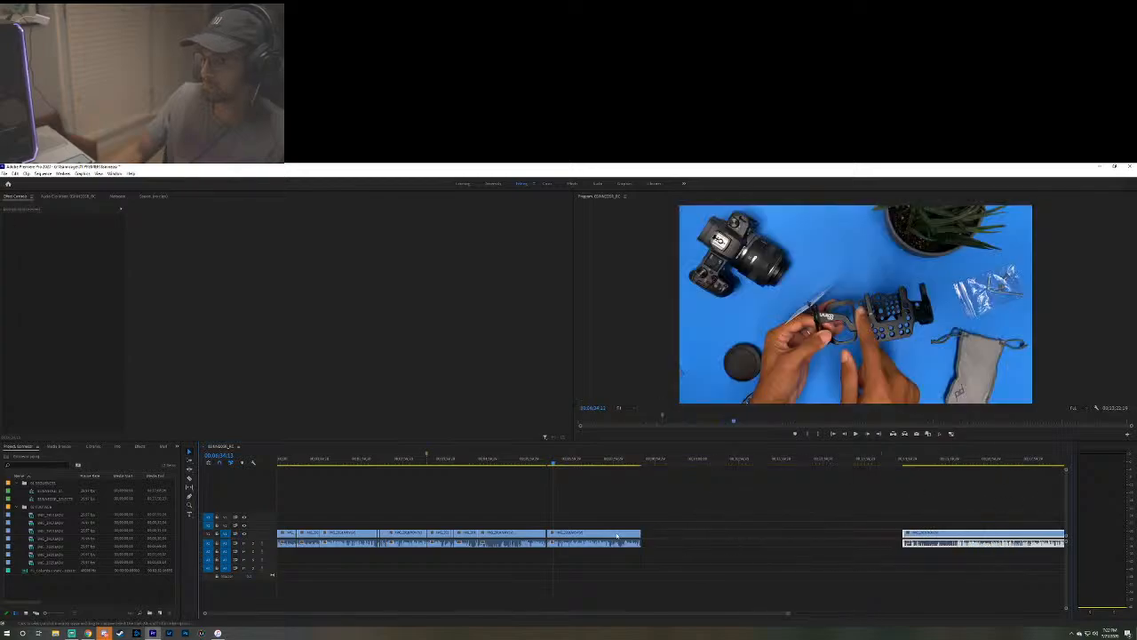
pyautogui.moveTo(617, 536); pyautogui.dragTo(727, 536)
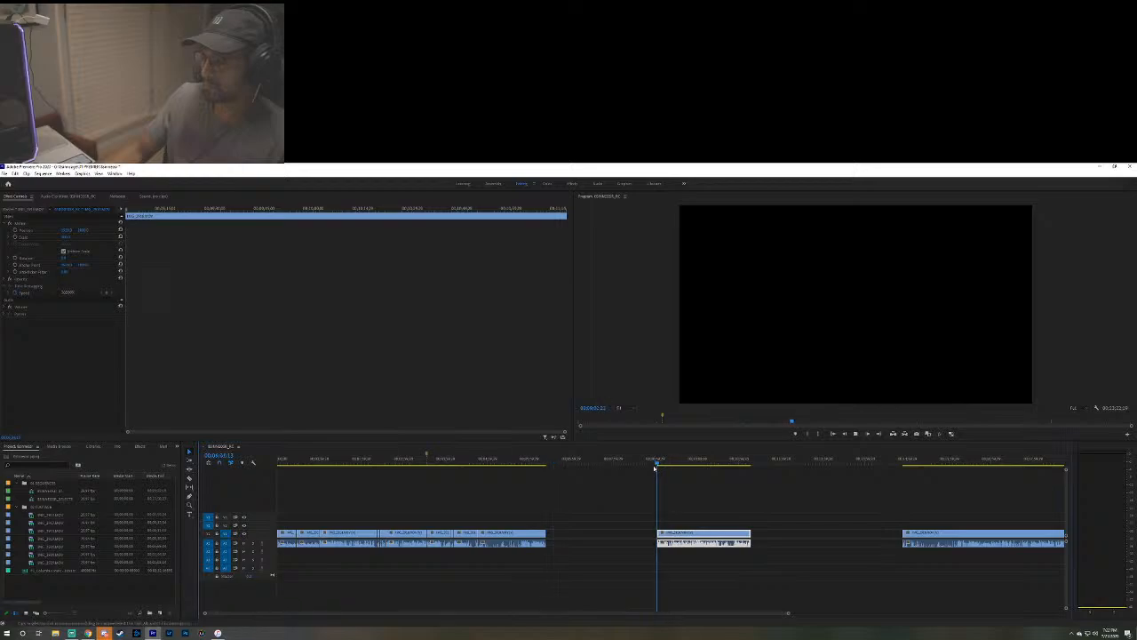
# Play the moved clip's opening and the preceding clip's ending alternately to compare the footage at the join.
pyautogui.press('space')
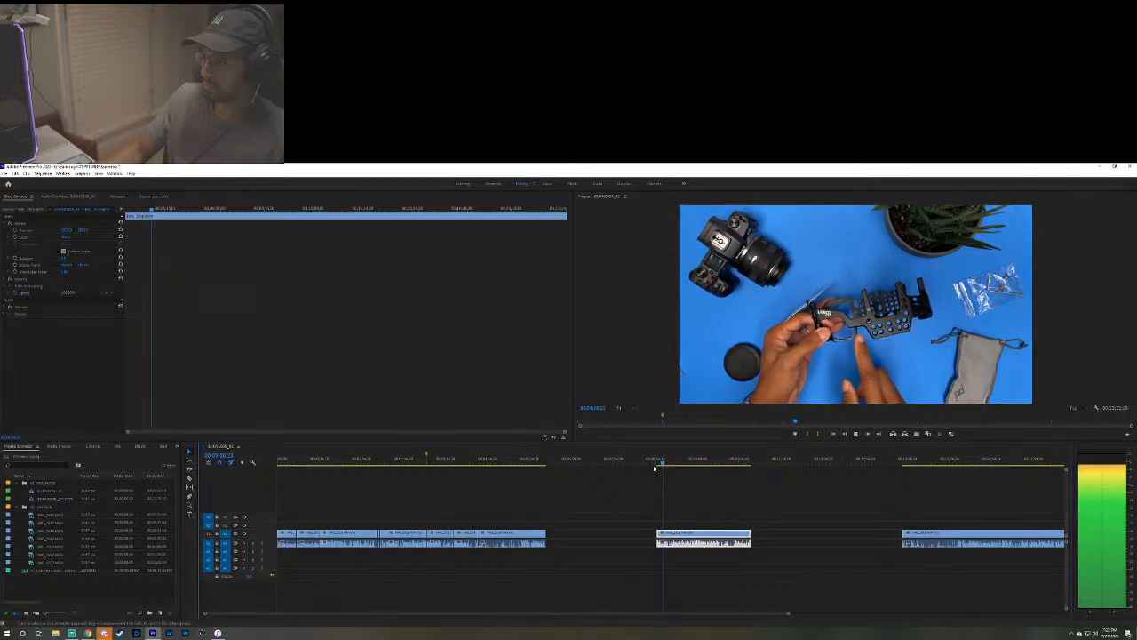
pyautogui.click(543, 466)
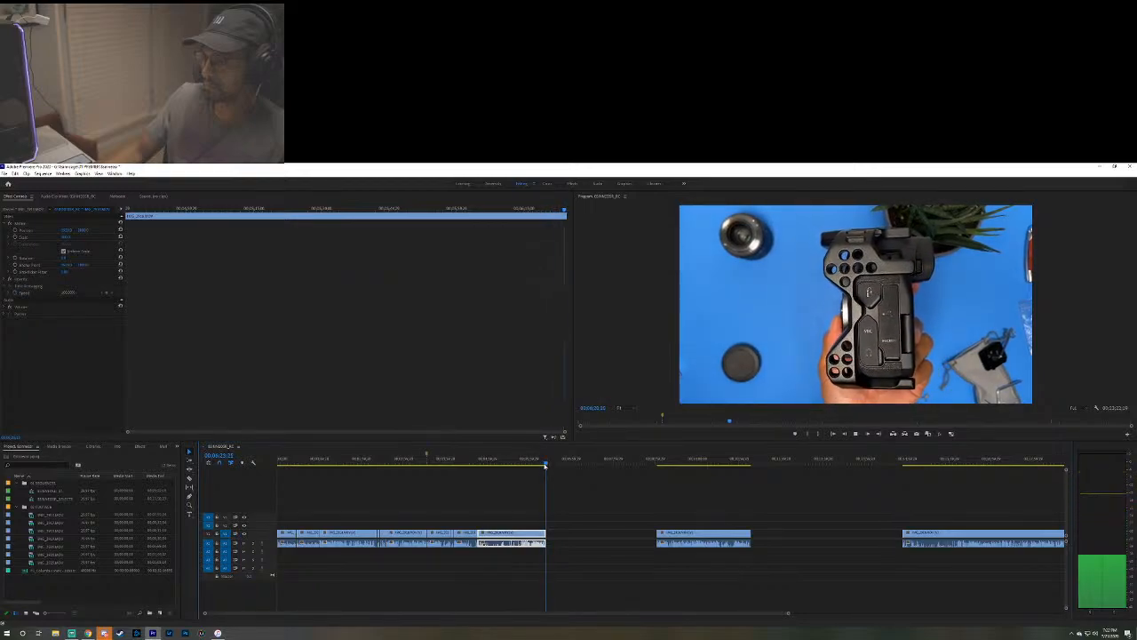
pyautogui.press('space')
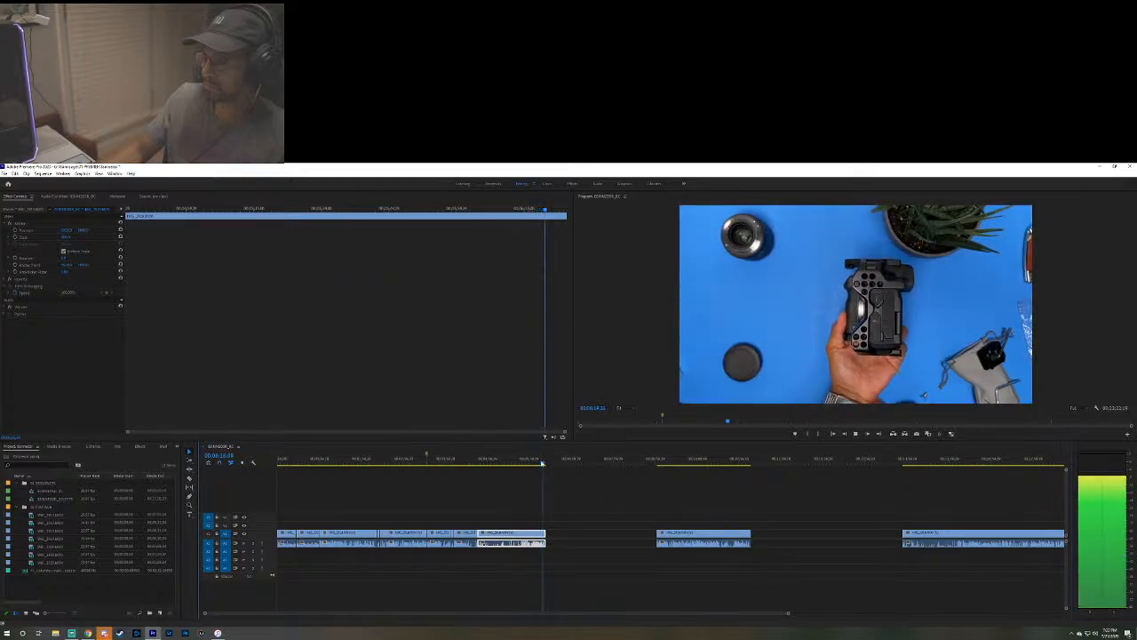
pyautogui.click(655, 463)
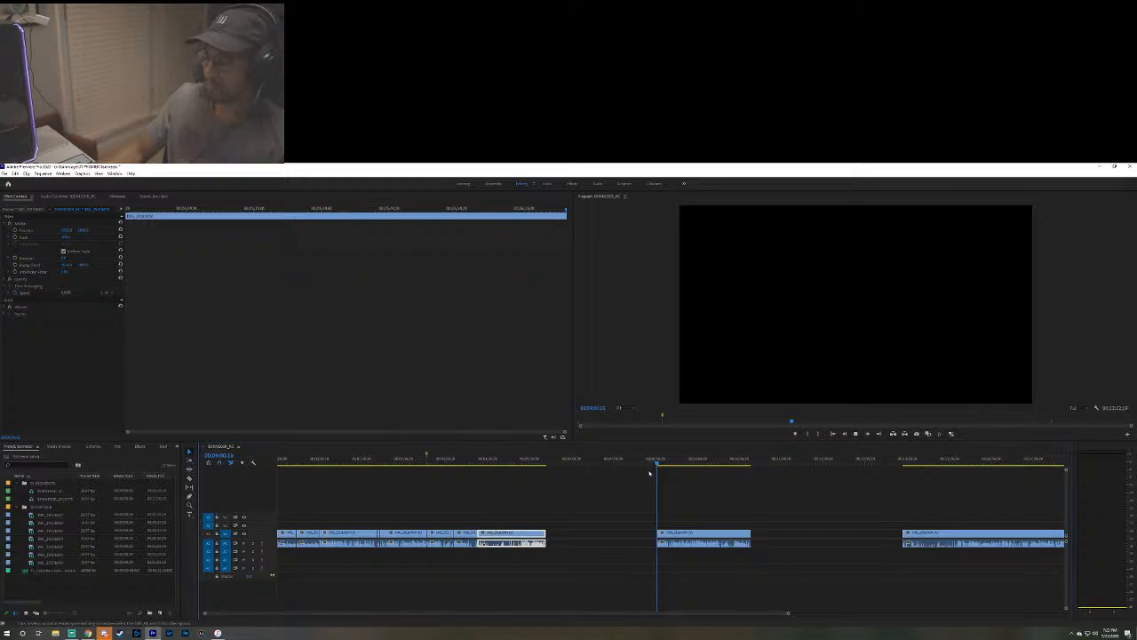
pyautogui.press('space')
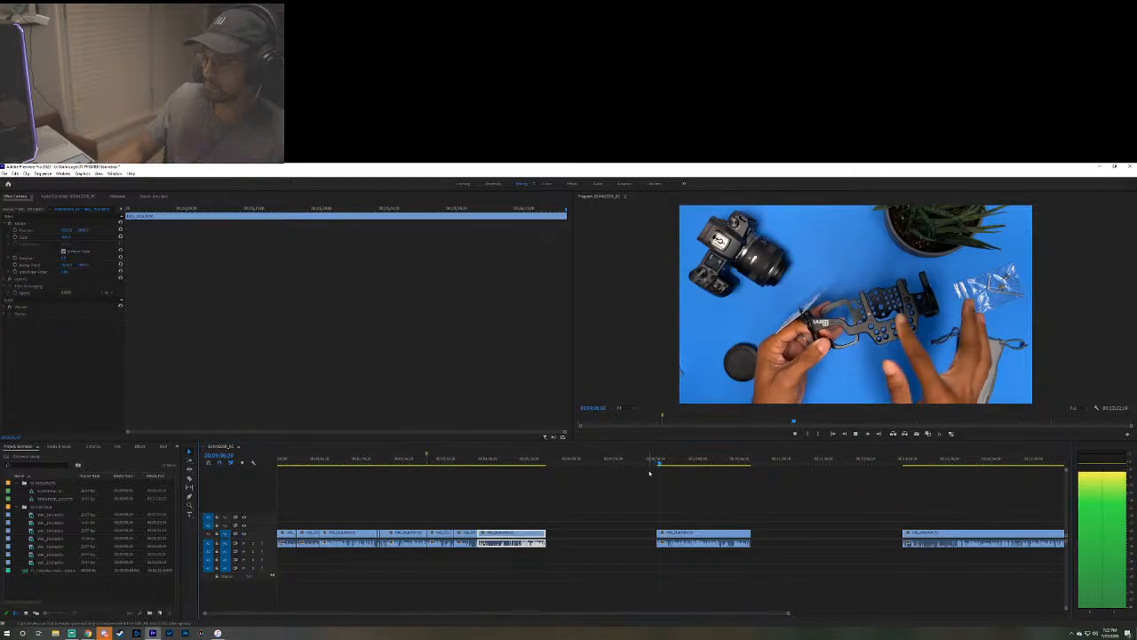
pyautogui.press('space')
pyautogui.click(533, 463)
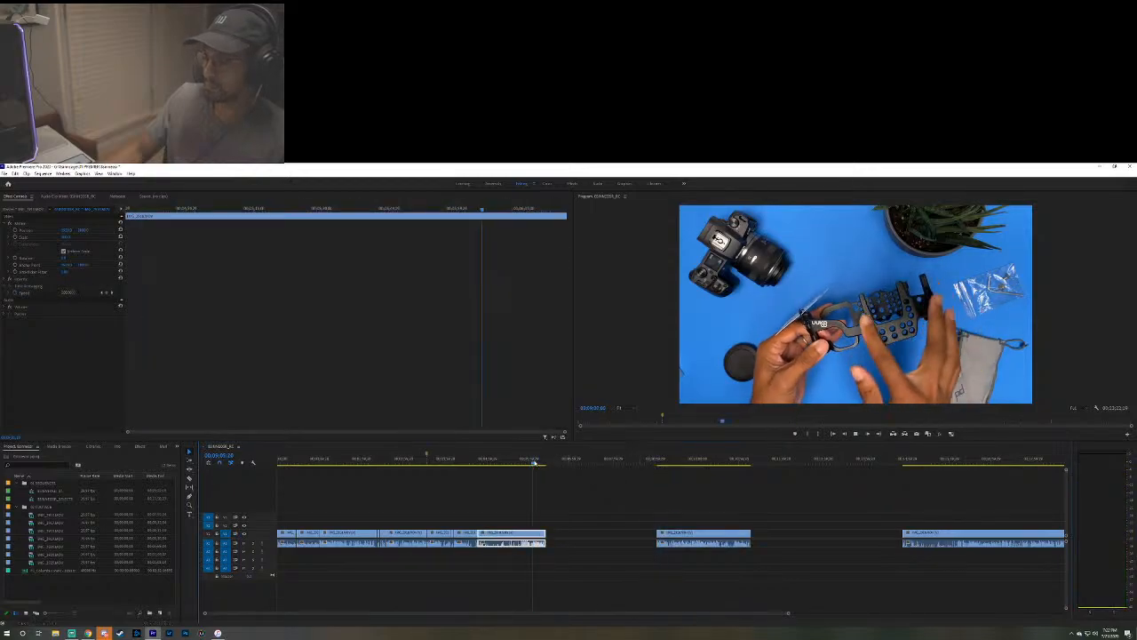
pyautogui.press('space')
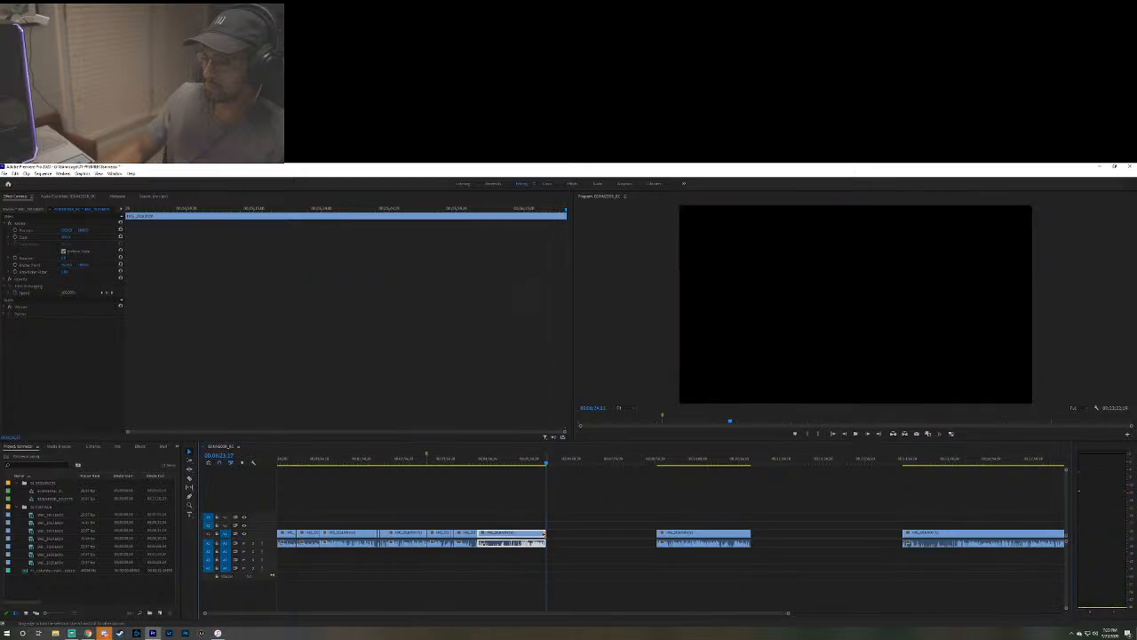
# Extend the end of the clip before the gap far into the empty space and play the recovered footage.
pyautogui.moveTo(544, 533); pyautogui.dragTo(624, 534)
pyautogui.press('space')
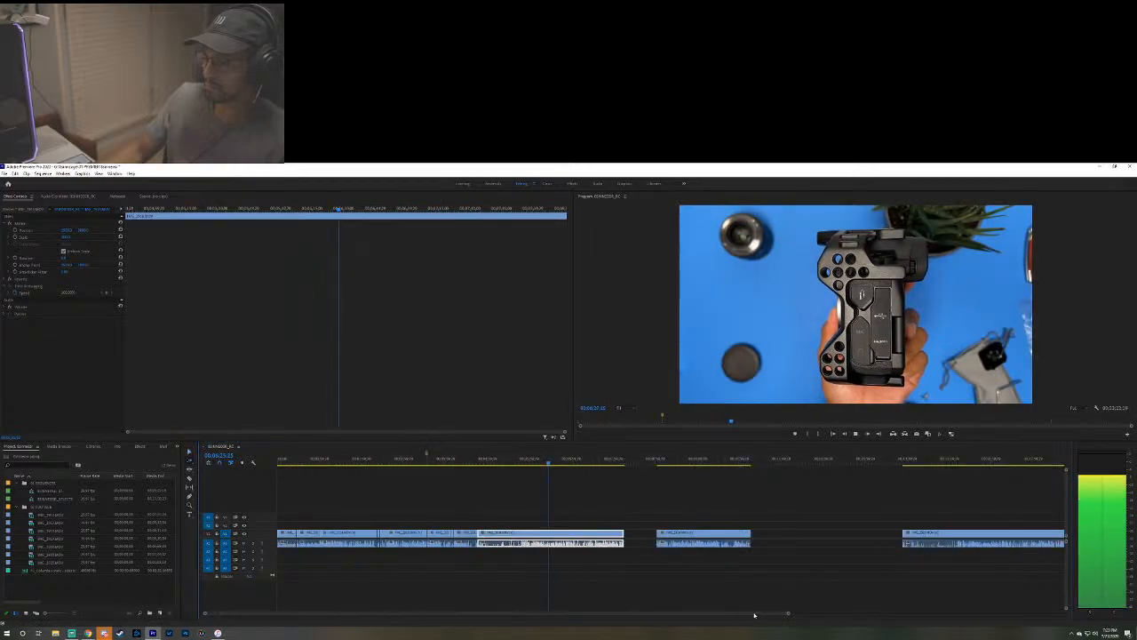
pyautogui.moveTo(787, 613); pyautogui.dragTo(928, 612)
pyautogui.moveTo(1013, 613); pyautogui.dragTo(979, 613)
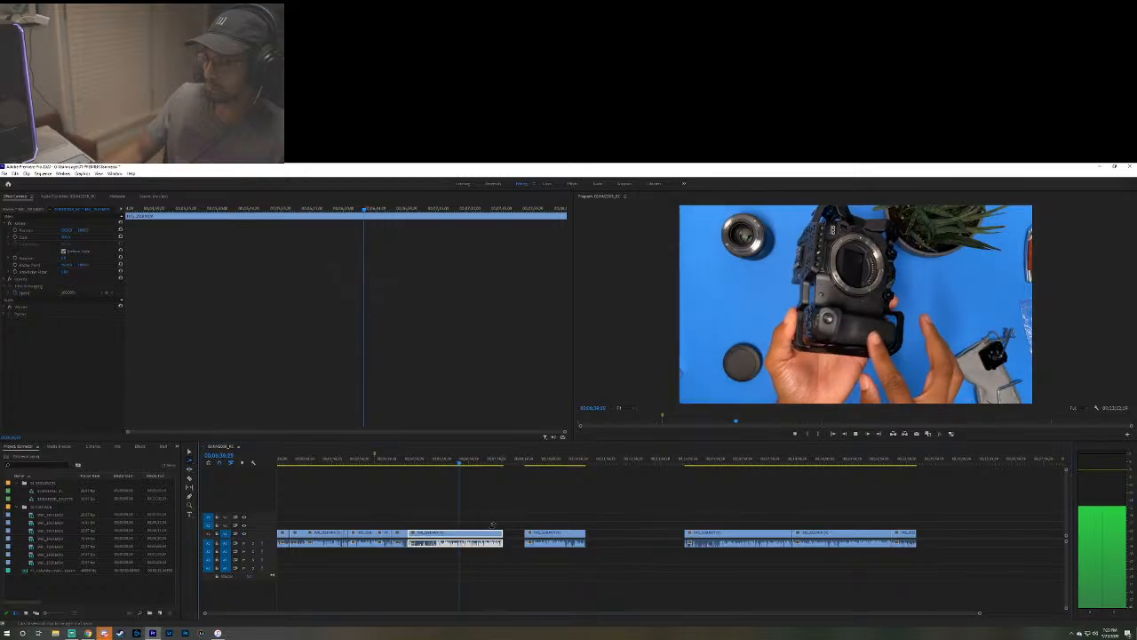
# Review the short clips before the extended clip and the quiet opening of the extended clip.
pyautogui.click(385, 460)
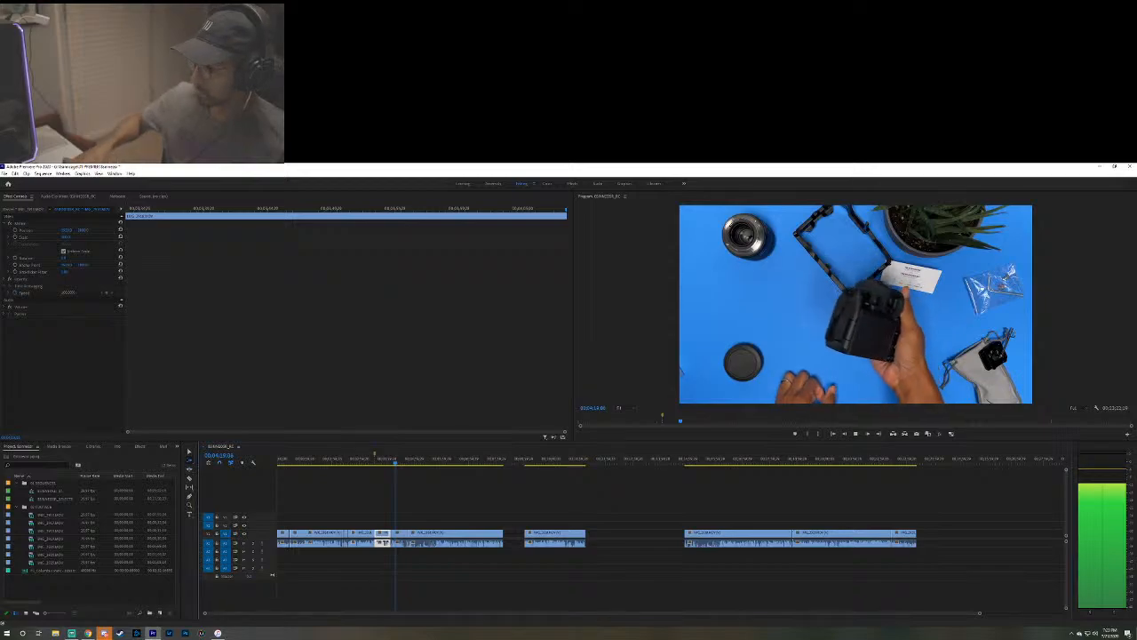
pyautogui.click(386, 460)
pyautogui.press('space')
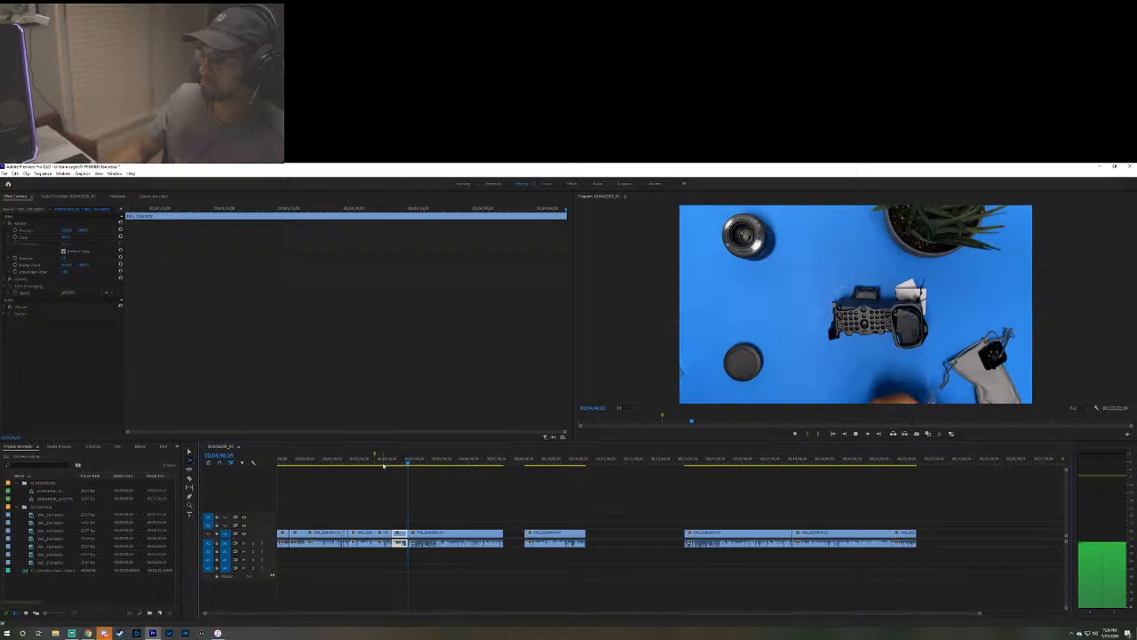
pyautogui.press('space')
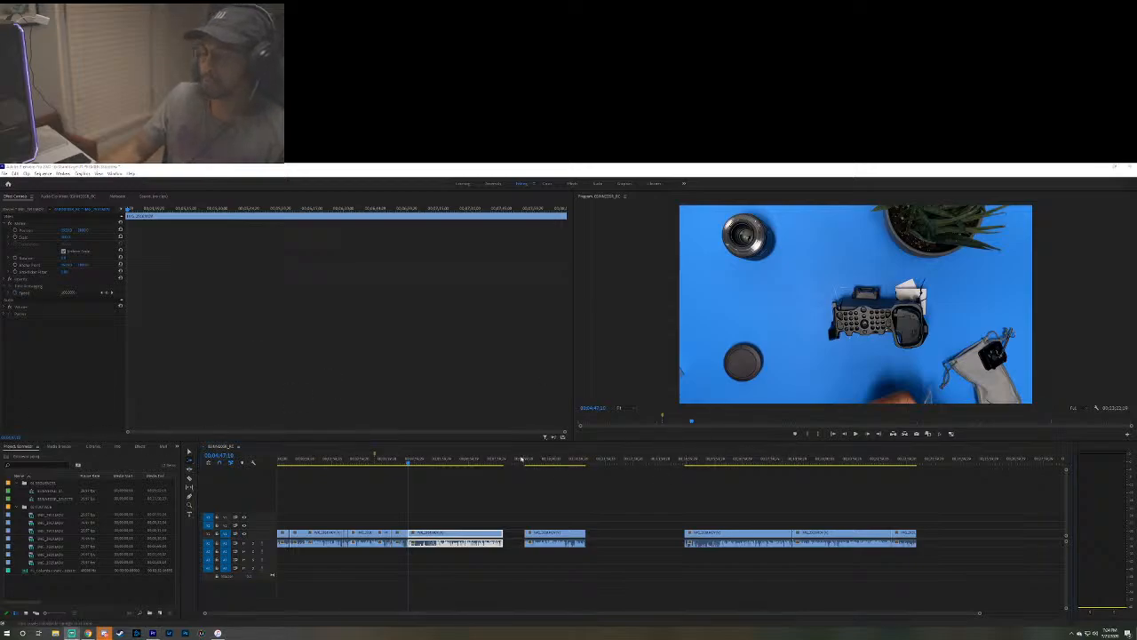
pyautogui.click(409, 467)
pyautogui.press('space')
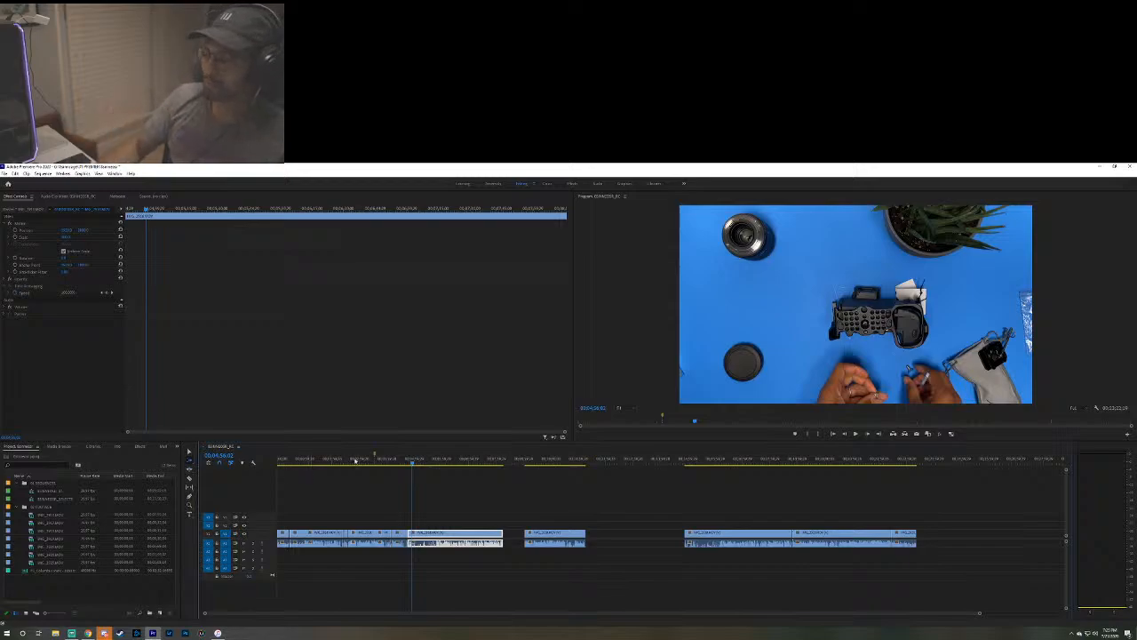
pyautogui.press('space')
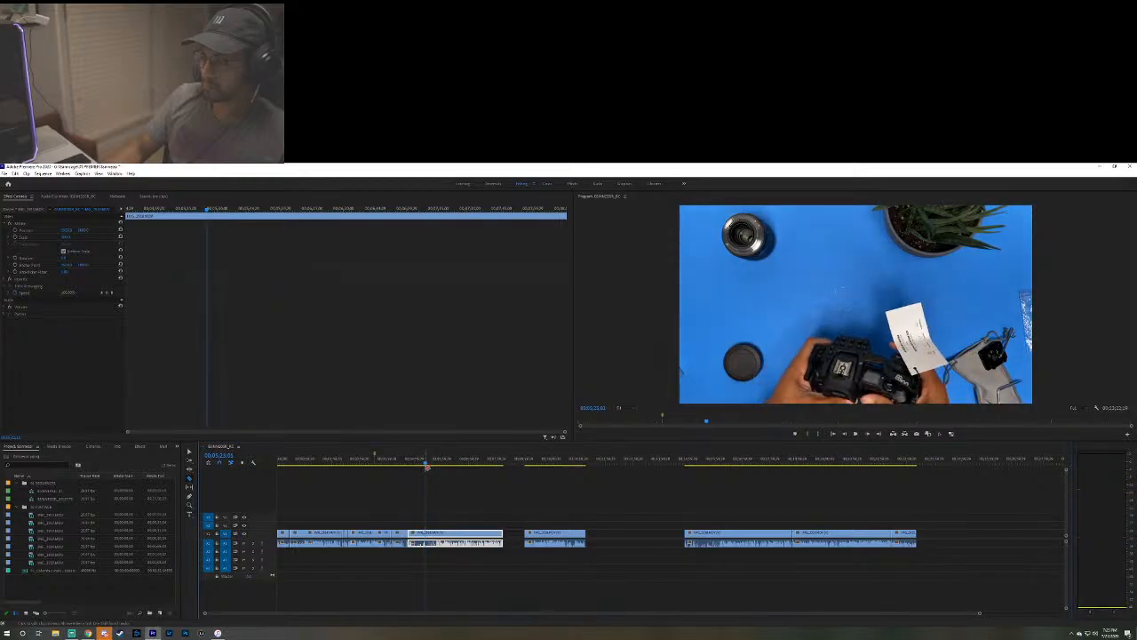
# Split the extended clip where its quiet opening section ends, just before the audio picks up again.
pyautogui.click(423, 465)
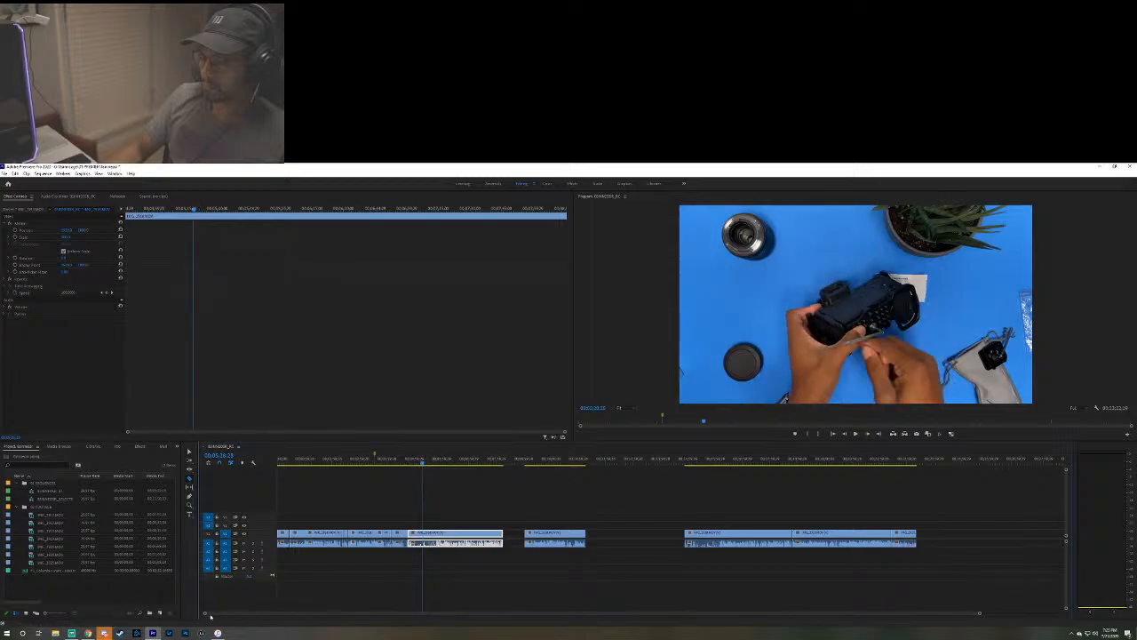
pyautogui.moveTo(980, 614); pyautogui.dragTo(658, 606)
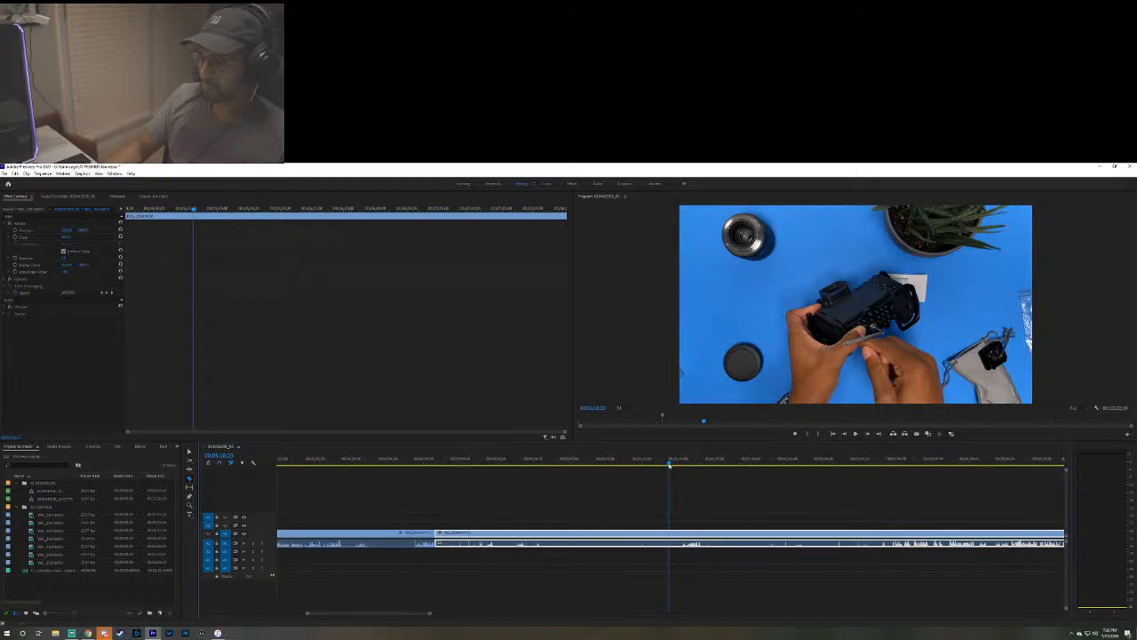
pyautogui.click(683, 534)
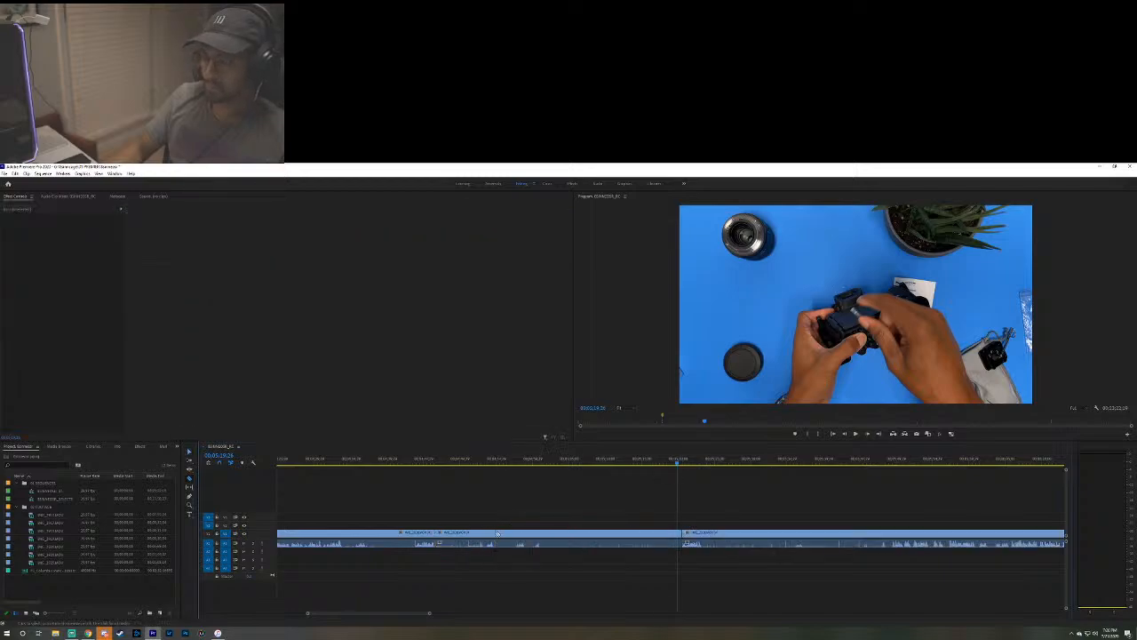
# Double the playback speed of the quiet section that was split off.
pyautogui.click(496, 536)
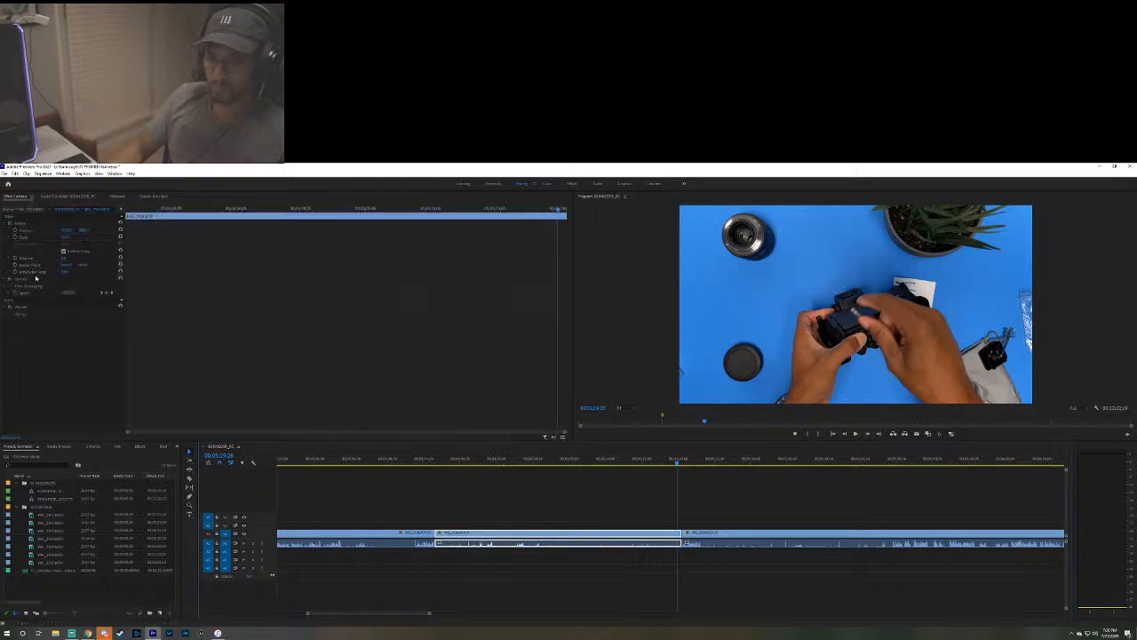
pyautogui.rightClick(565, 529)
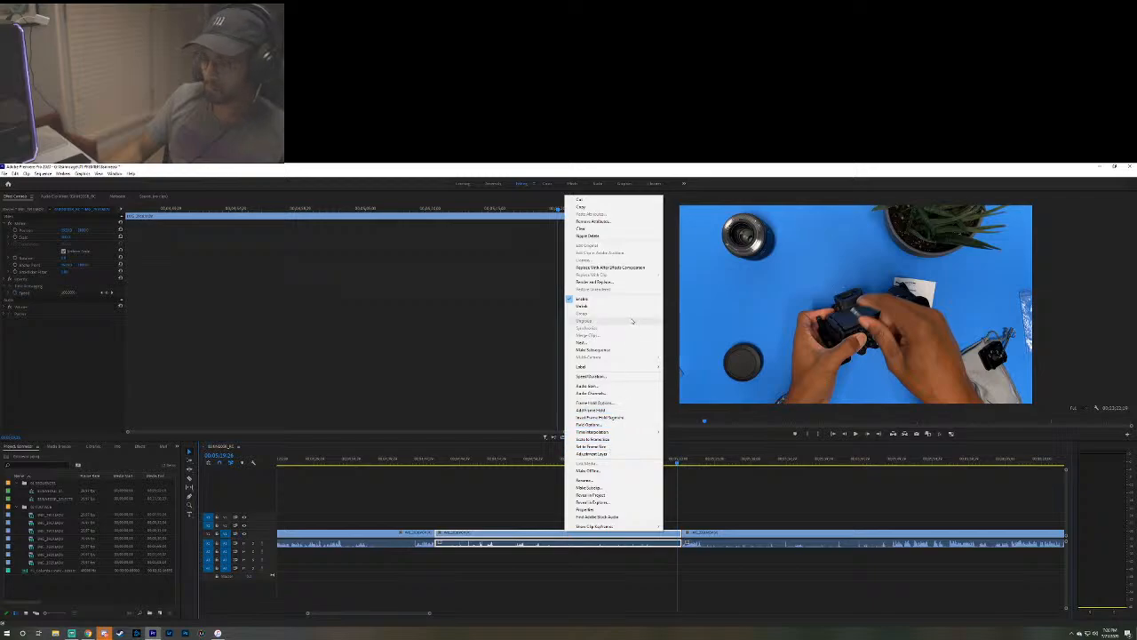
pyautogui.click(613, 377)
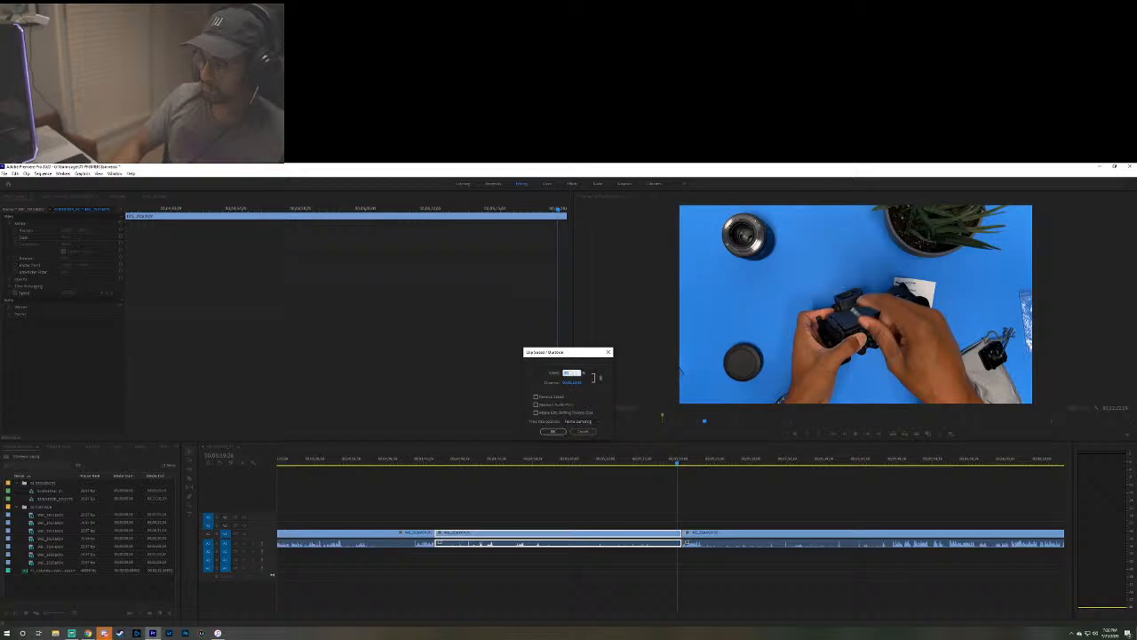
pyautogui.press('Return')
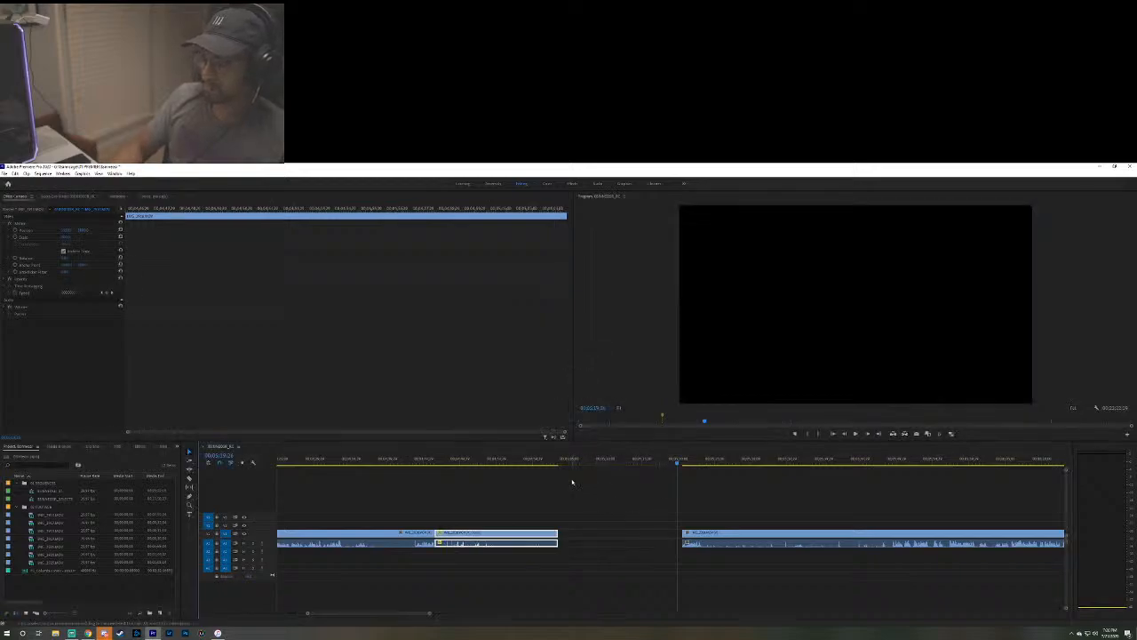
# Move the following clip earlier against the sped-up section to close the gap, and play on through its footage.
pyautogui.click(559, 481)
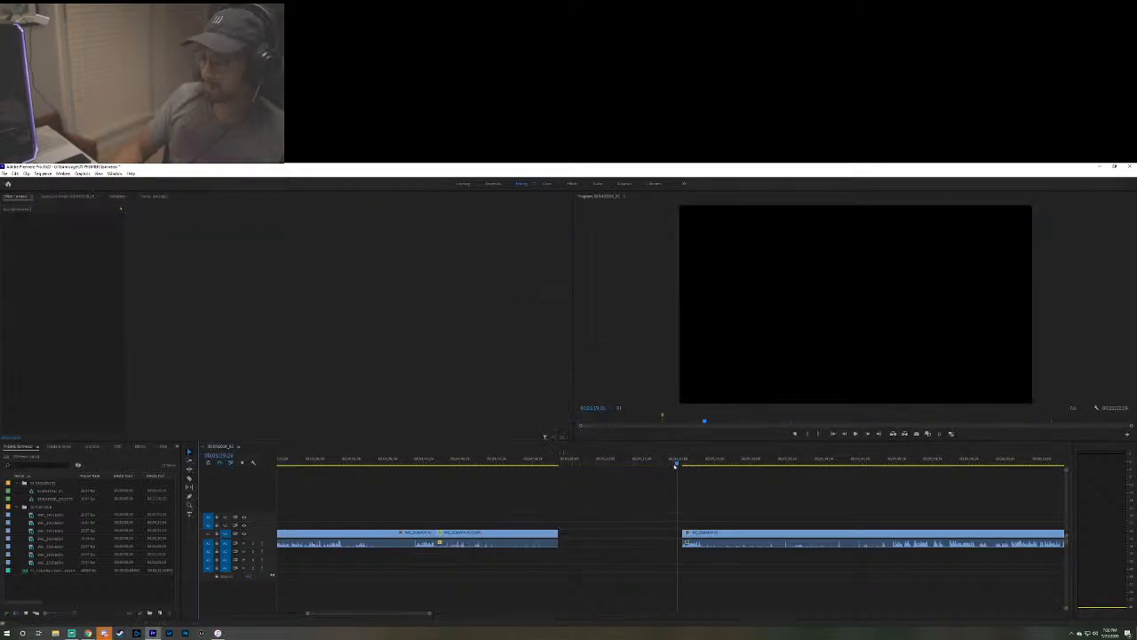
pyautogui.moveTo(676, 462); pyautogui.dragTo(533, 462)
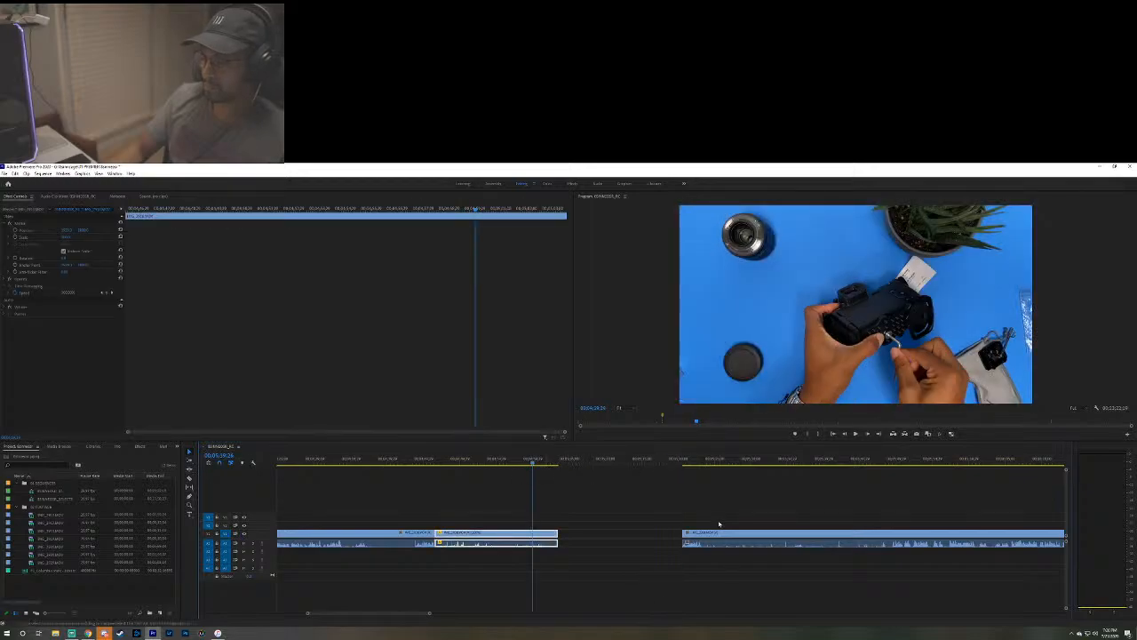
pyautogui.moveTo(718, 524); pyautogui.dragTo(592, 536)
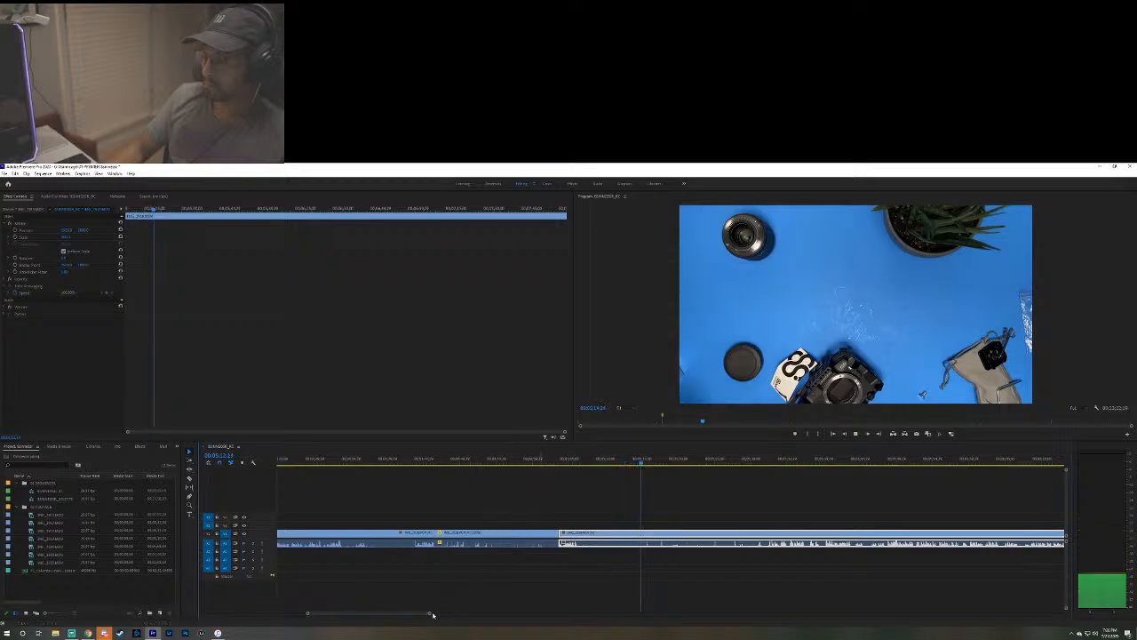
pyautogui.moveTo(429, 613); pyautogui.dragTo(562, 614)
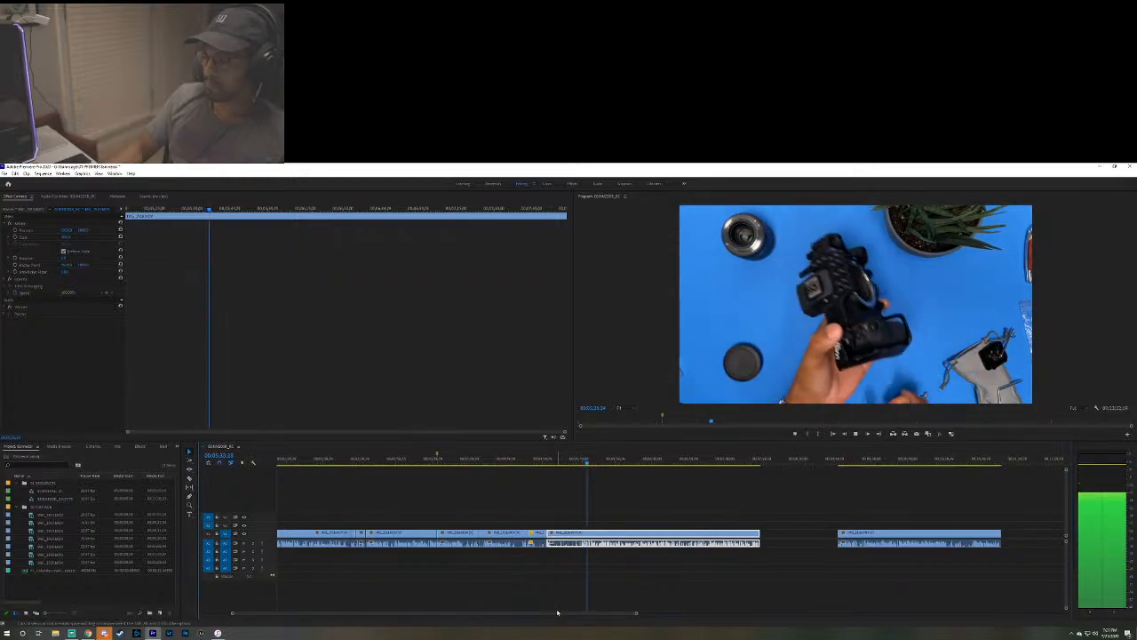
pyautogui.moveTo(582, 613); pyautogui.dragTo(626, 617)
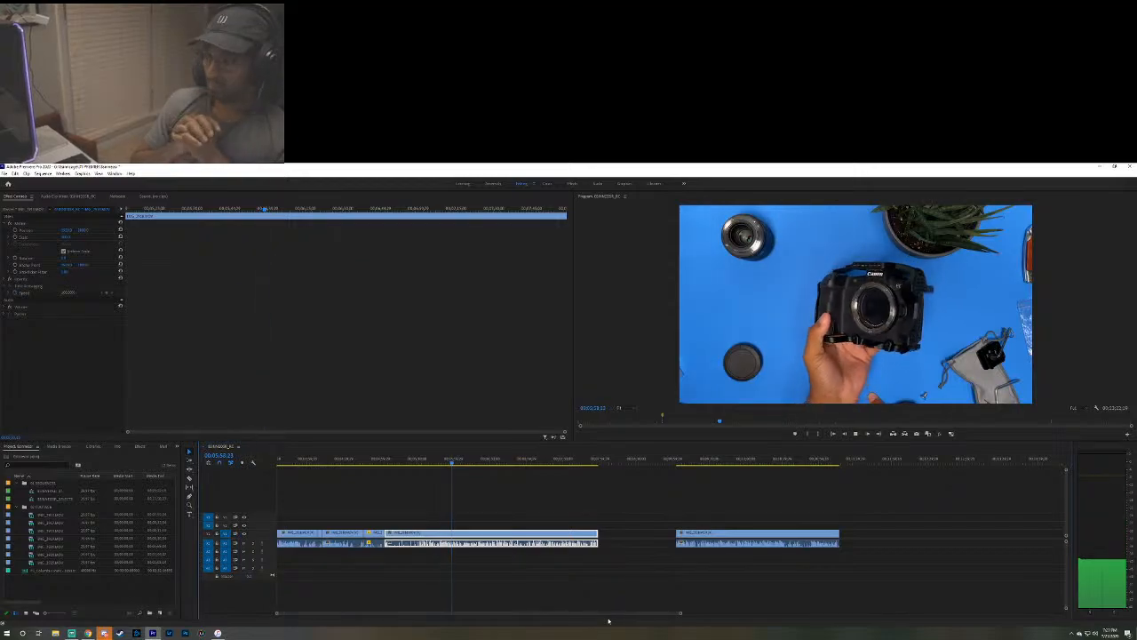
# Switch to Discord.
pyautogui.press('super')
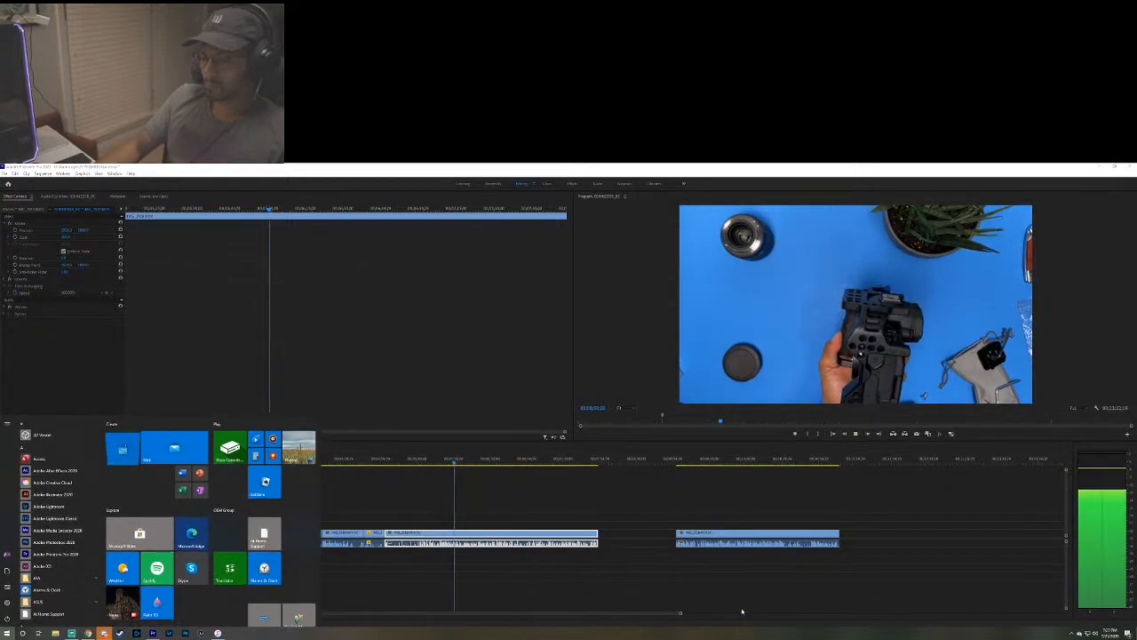
pyautogui.press('super')
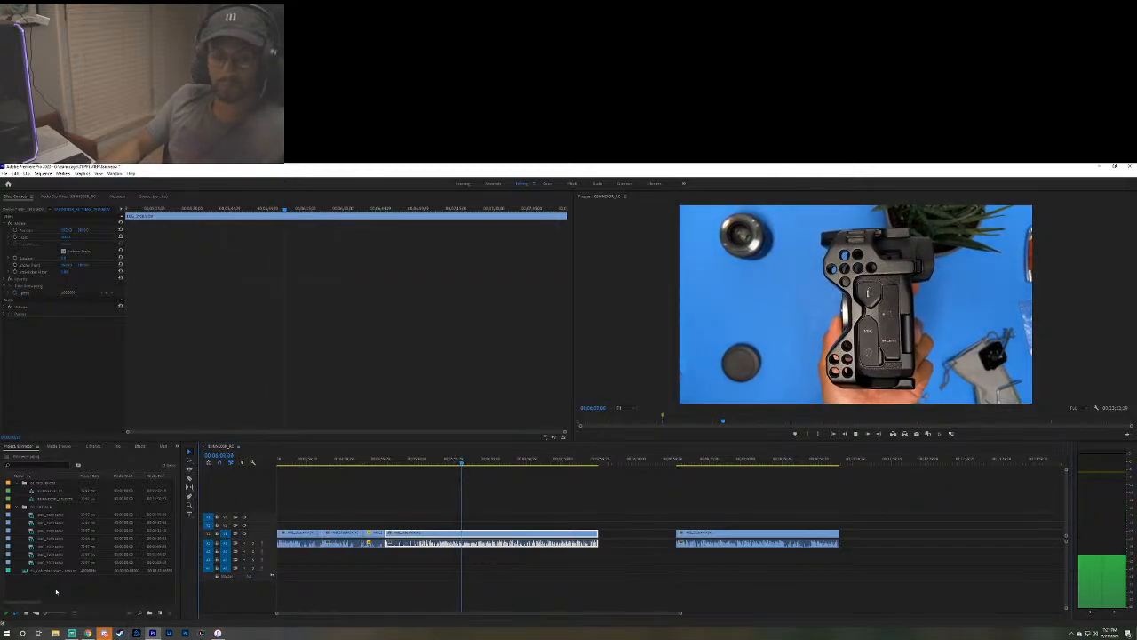
pyautogui.click(105, 632)
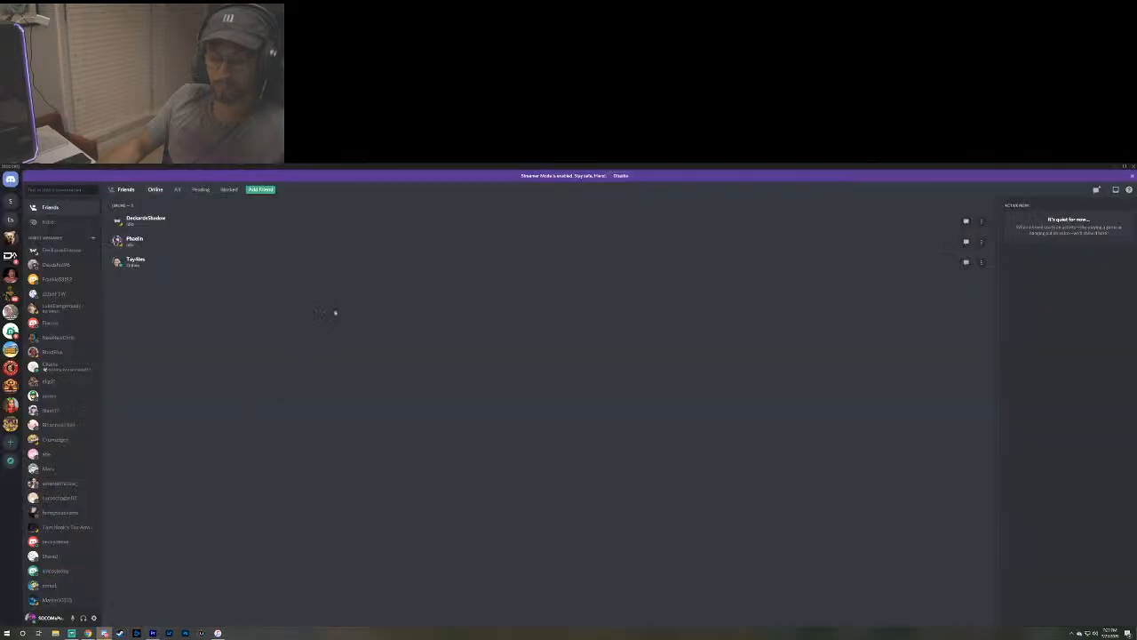
# Switch back to Premiere Pro and play the selected clip to just before its end, checking the clips that follow on the timeline.
pyautogui.moveTo(413, 175); pyautogui.dragTo(53, 422)
pyautogui.hotkey('alt', 'Tab')
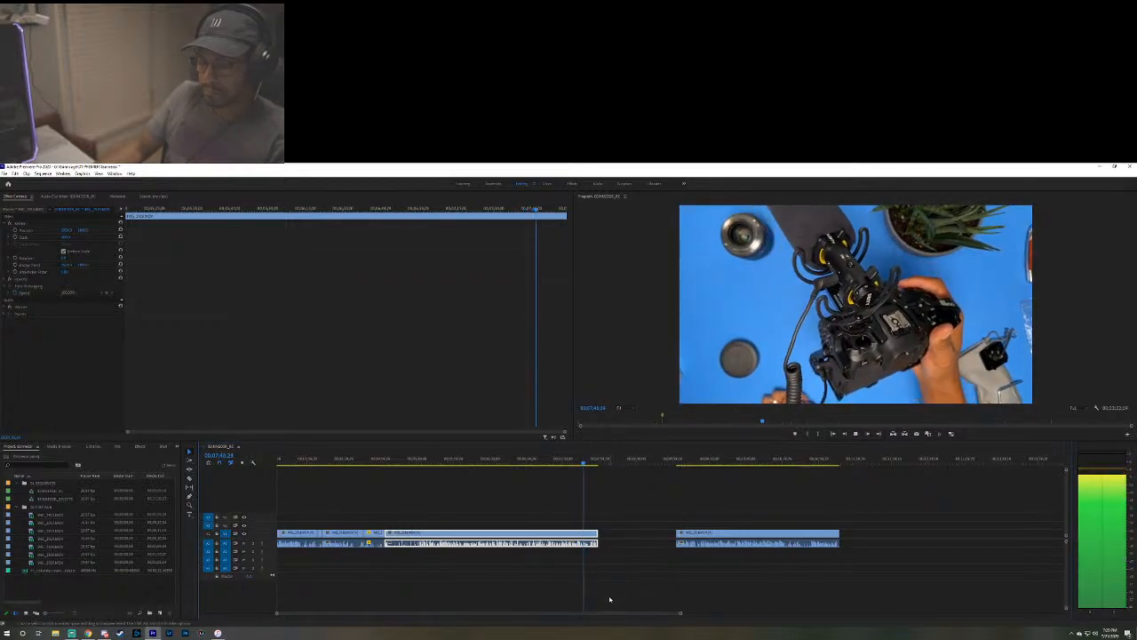
pyautogui.moveTo(677, 614); pyautogui.dragTo(926, 631)
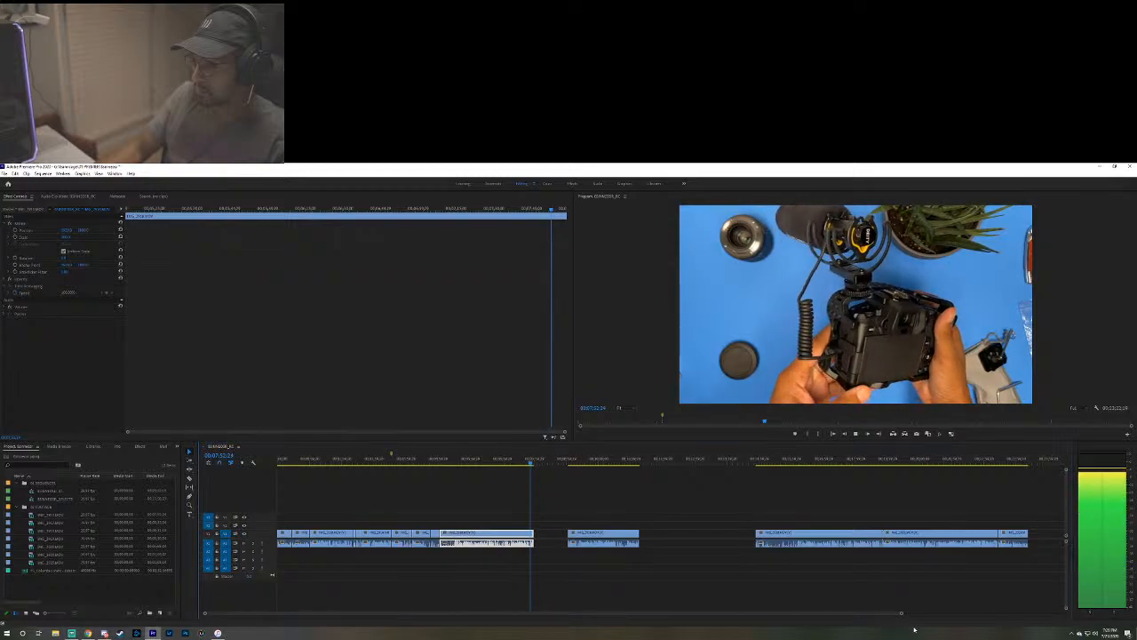
pyautogui.press('space')
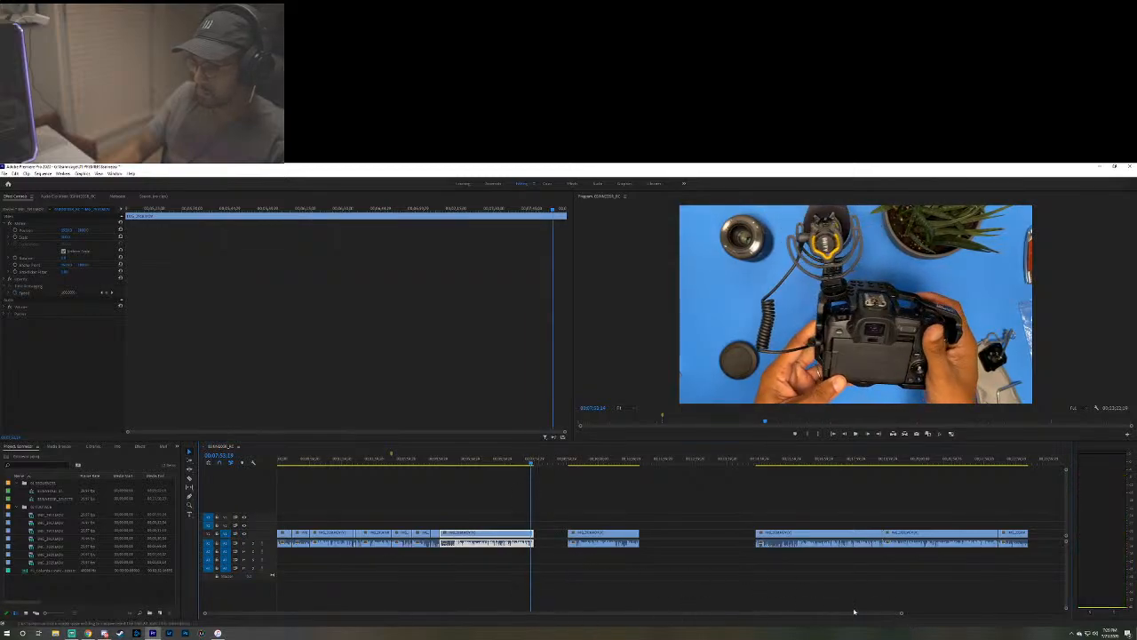
# Replay the closing section of the clip before the gap, then check the start of the clip after the gap.
pyautogui.moveTo(901, 615); pyautogui.dragTo(662, 612)
pyautogui.click(628, 465)
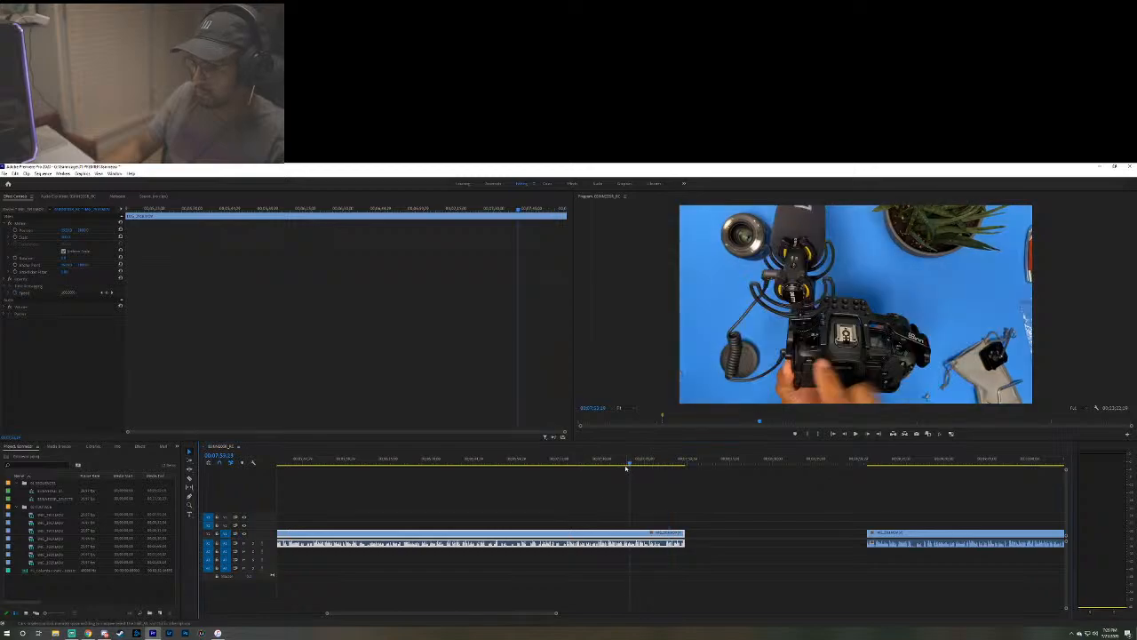
pyautogui.click(621, 463)
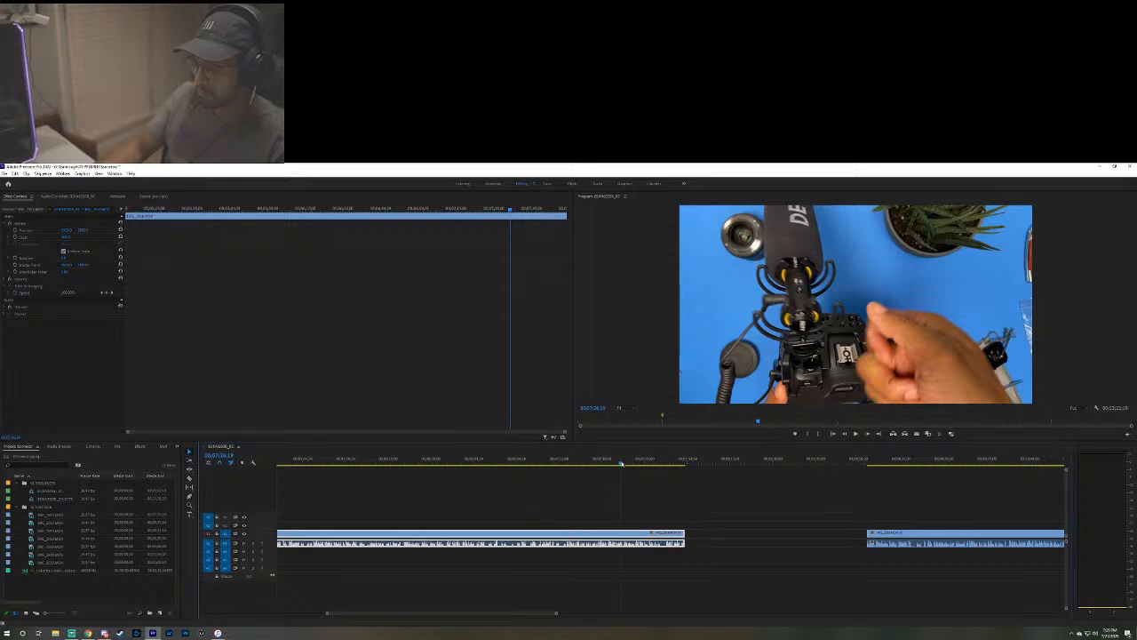
pyautogui.press('space')
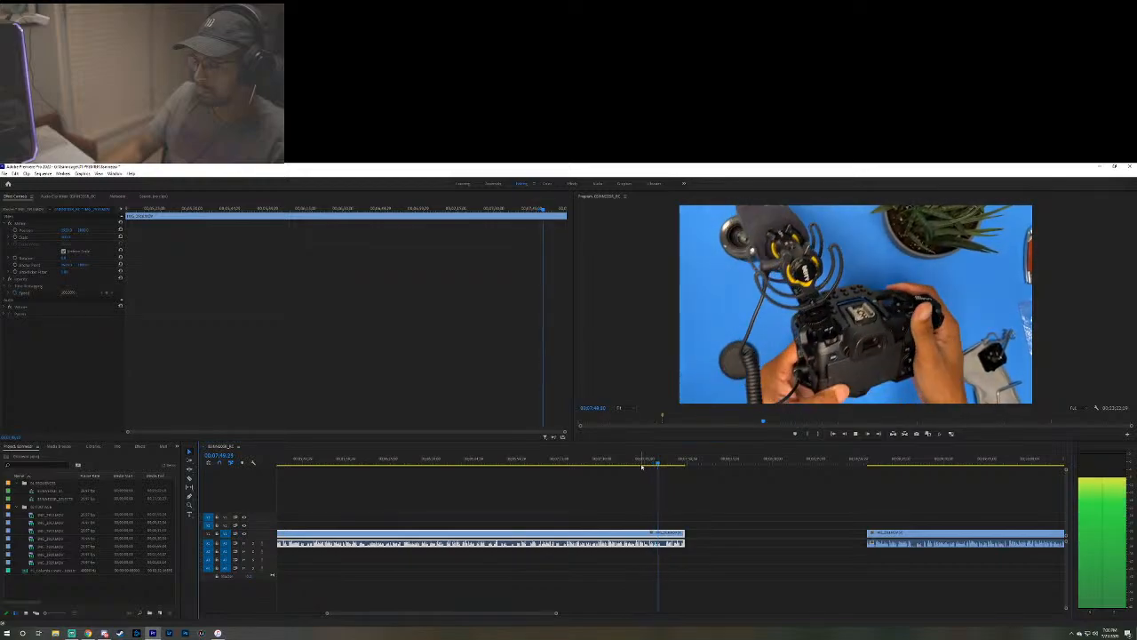
pyautogui.moveTo(641, 466); pyautogui.dragTo(630, 464)
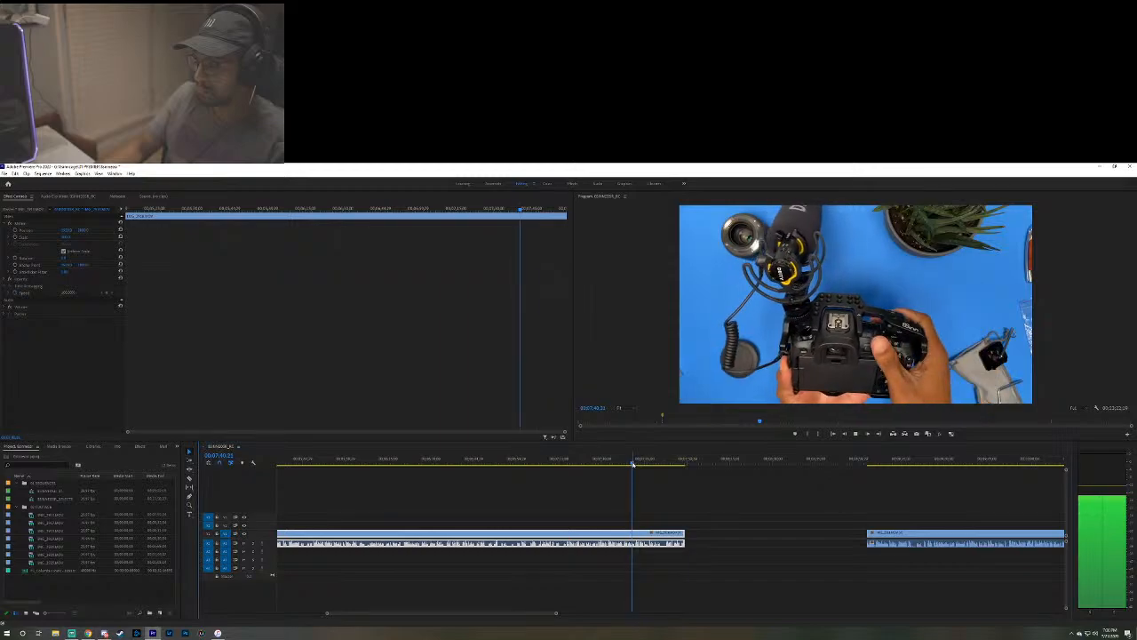
pyautogui.click(669, 468)
pyautogui.click(668, 467)
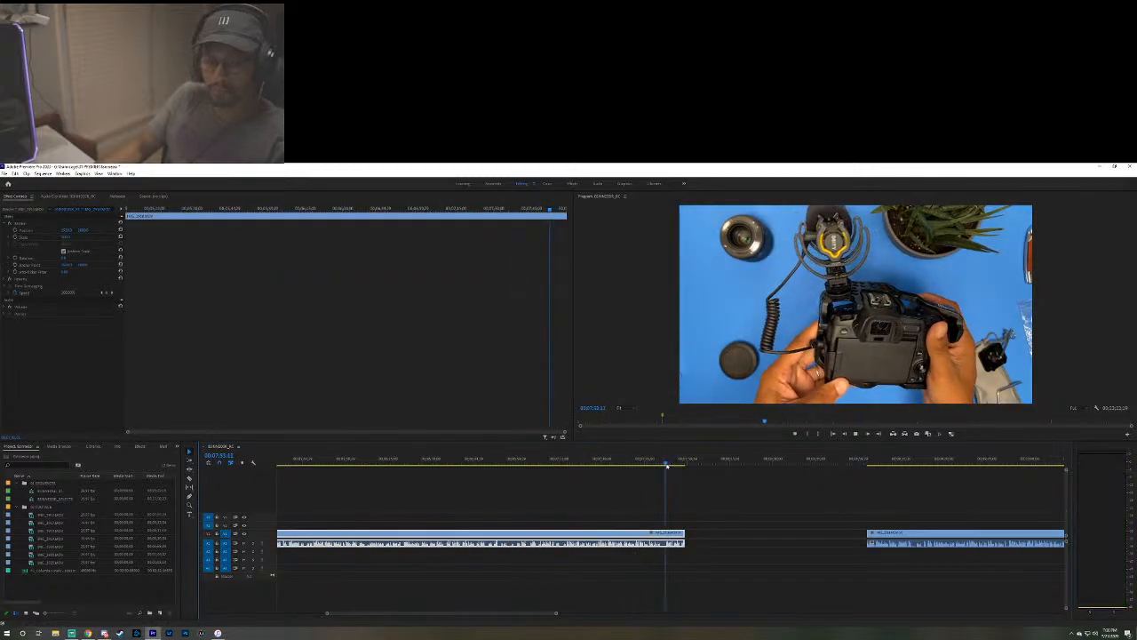
pyautogui.press('space')
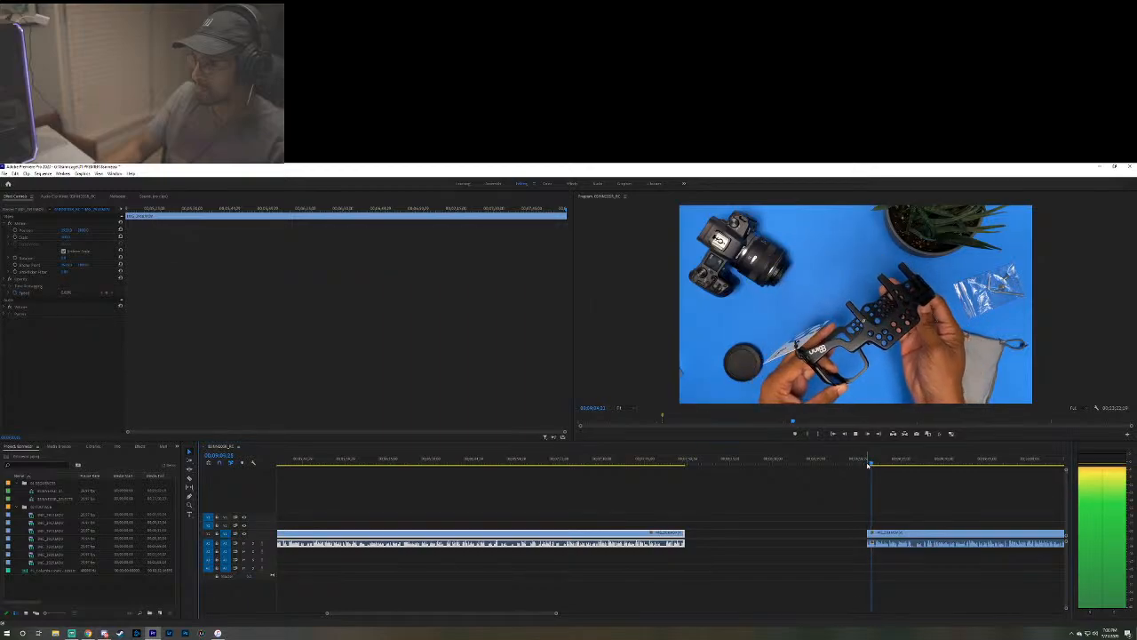
# Scan through the clip after the gap to its end and delete it from the timeline.
pyautogui.moveTo(547, 614); pyautogui.dragTo(599, 615)
pyautogui.click(684, 459)
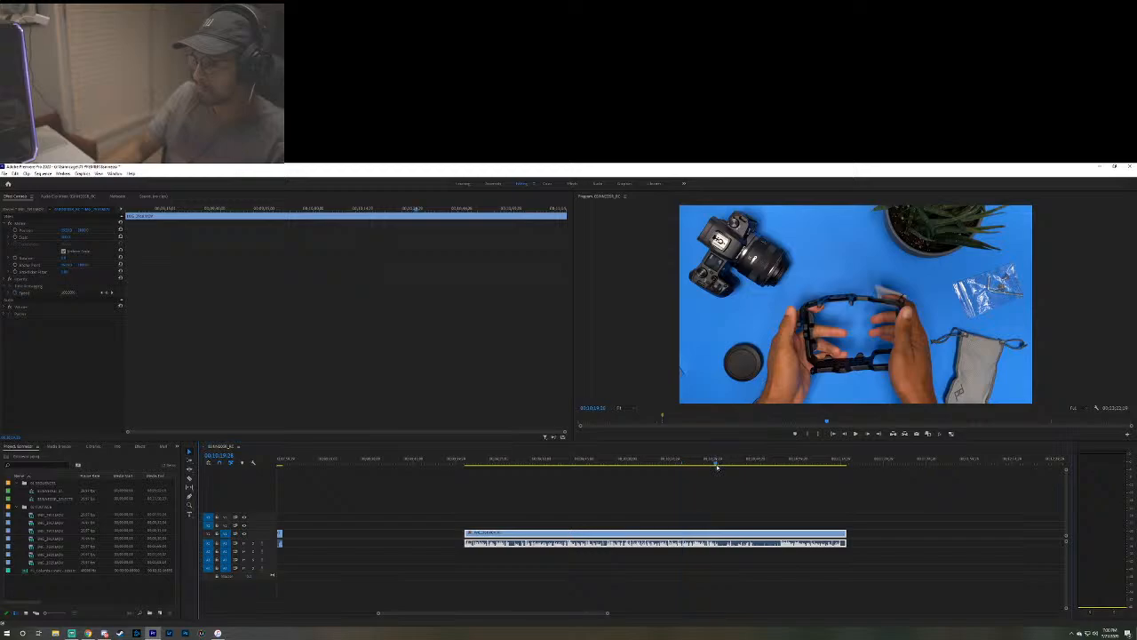
pyautogui.moveTo(717, 466); pyautogui.dragTo(847, 463)
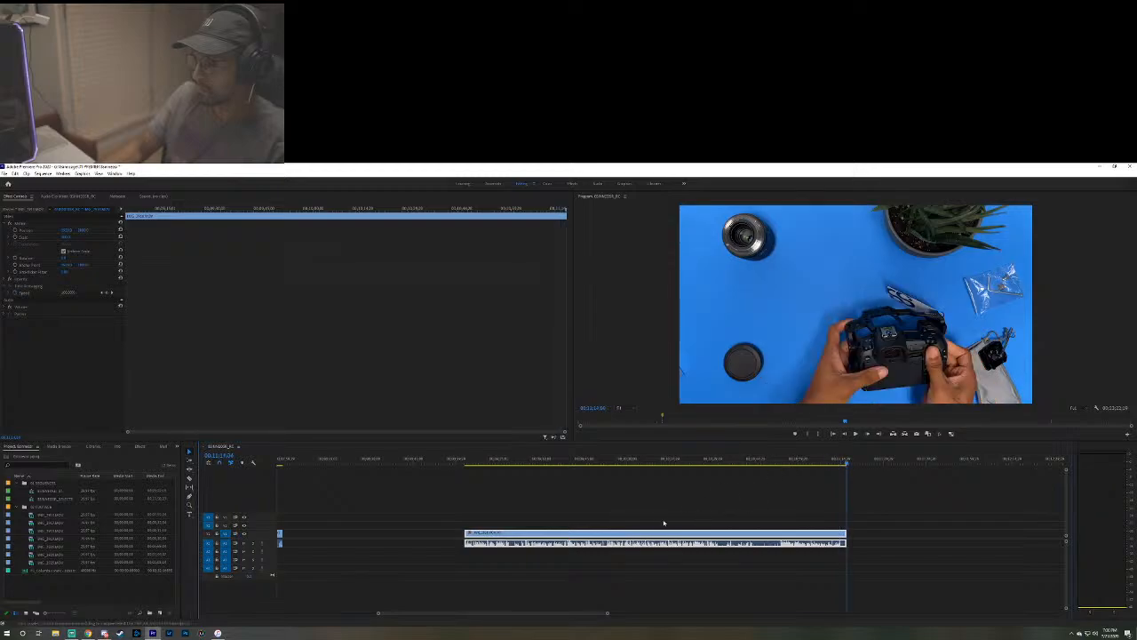
pyautogui.press('Delete')
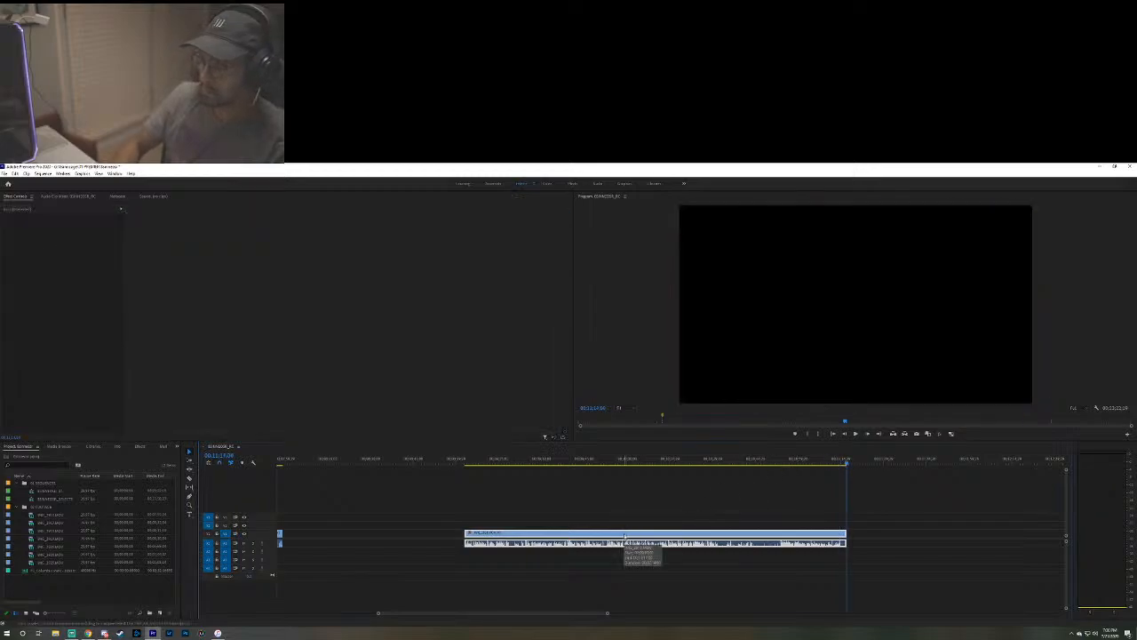
# Review the footage in the clips after the gap, sampling the first clip and its cut to the second.
pyautogui.moveTo(607, 614); pyautogui.dragTo(913, 614)
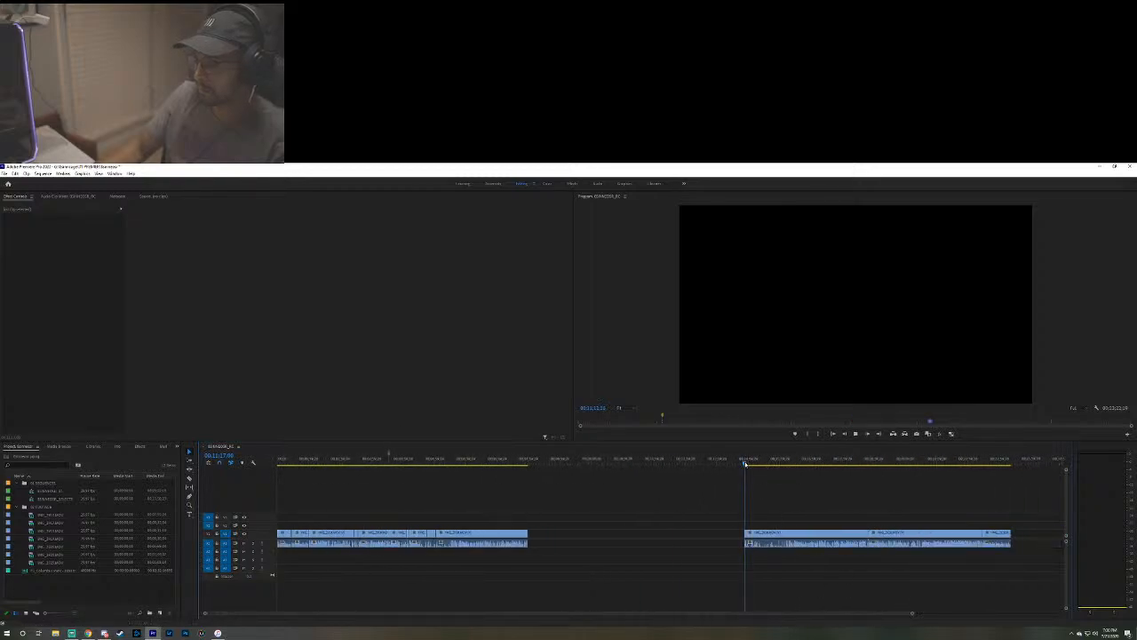
pyautogui.press('space')
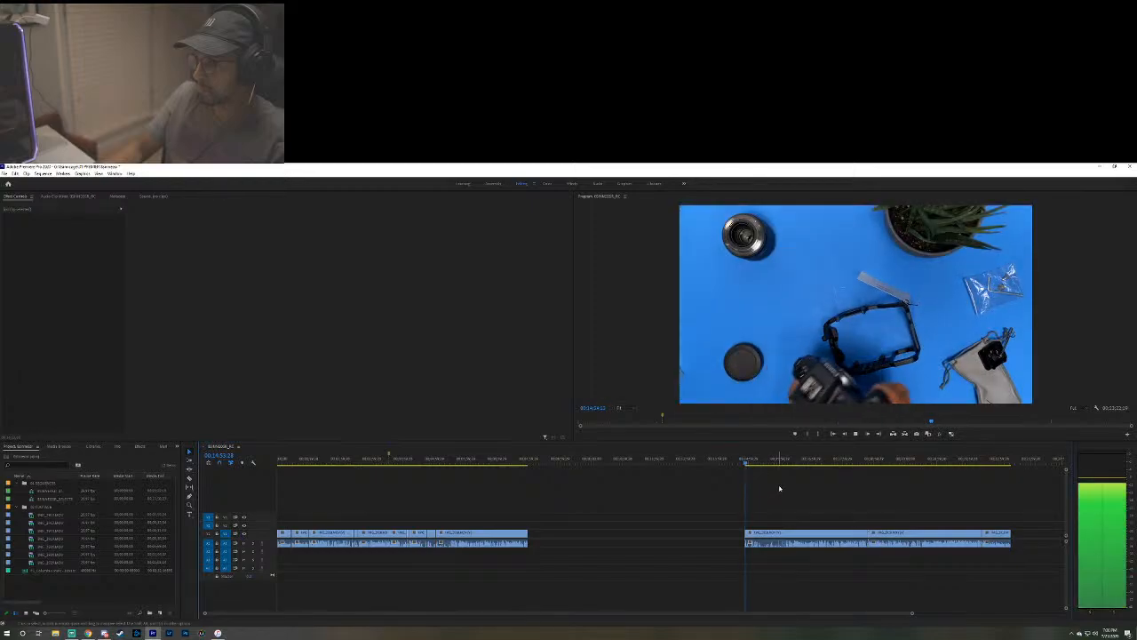
pyautogui.click(785, 461)
pyautogui.click(828, 460)
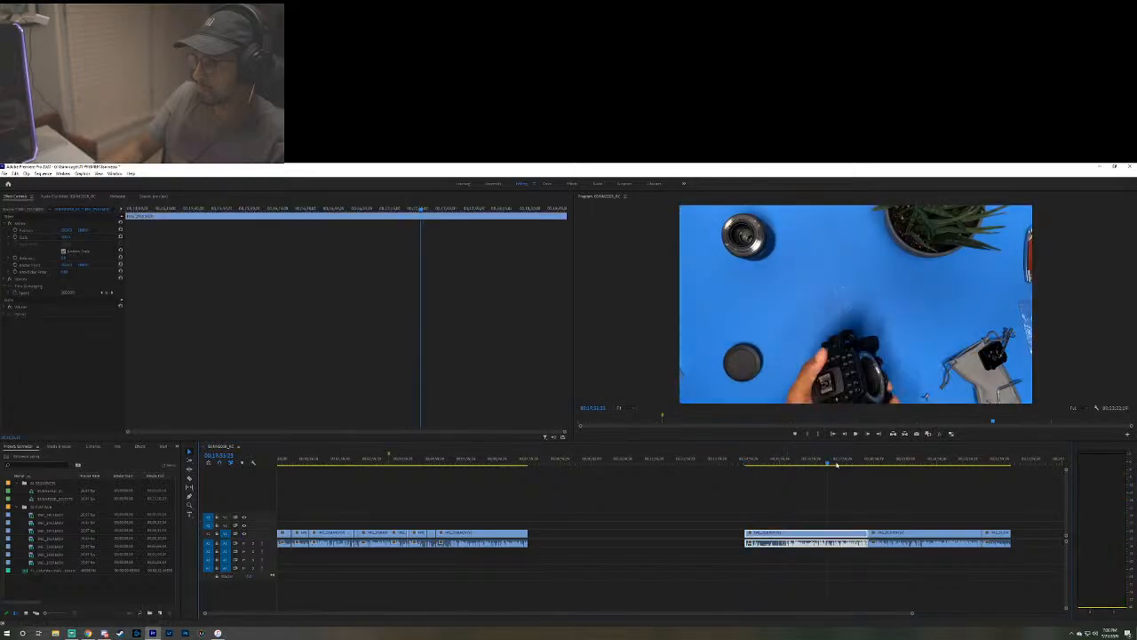
pyautogui.click(850, 461)
pyautogui.press('space')
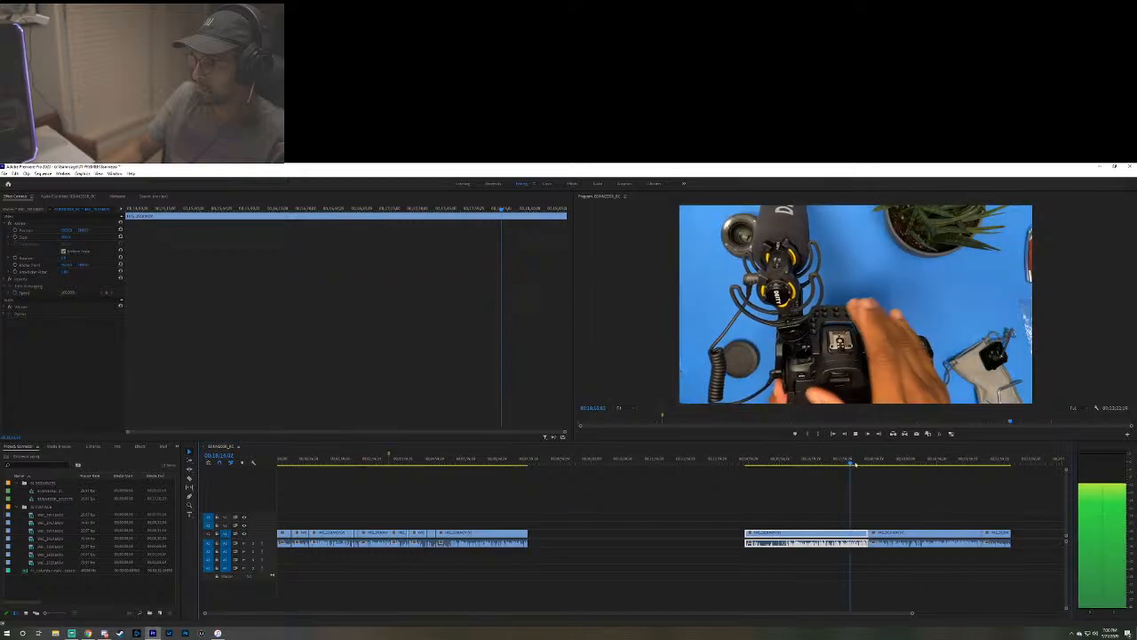
pyautogui.click(870, 463)
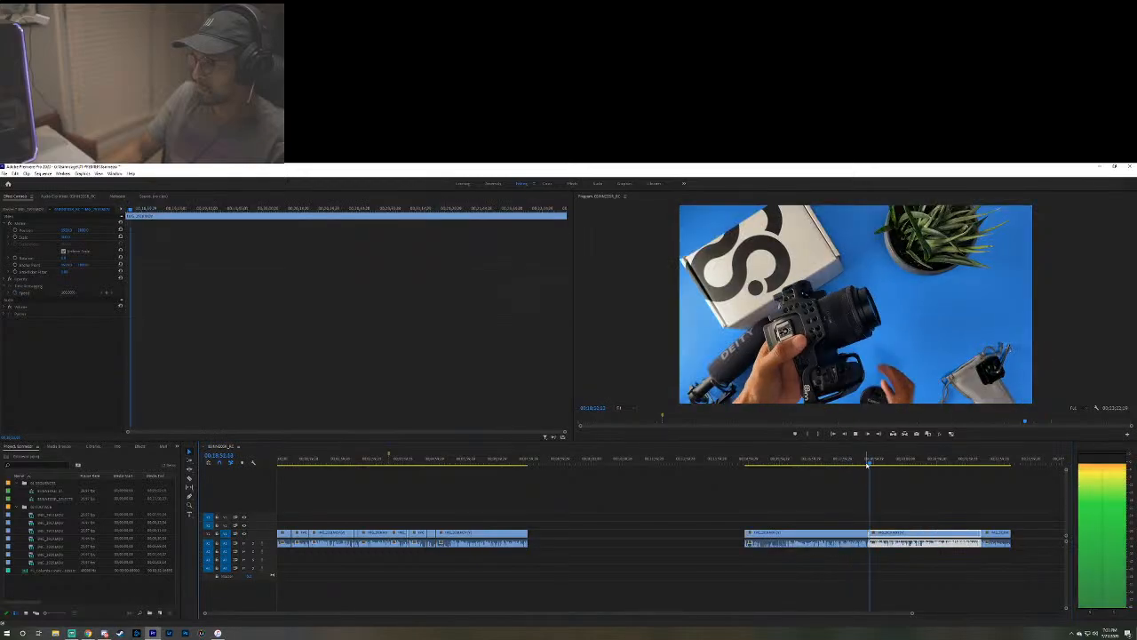
pyautogui.click(866, 463)
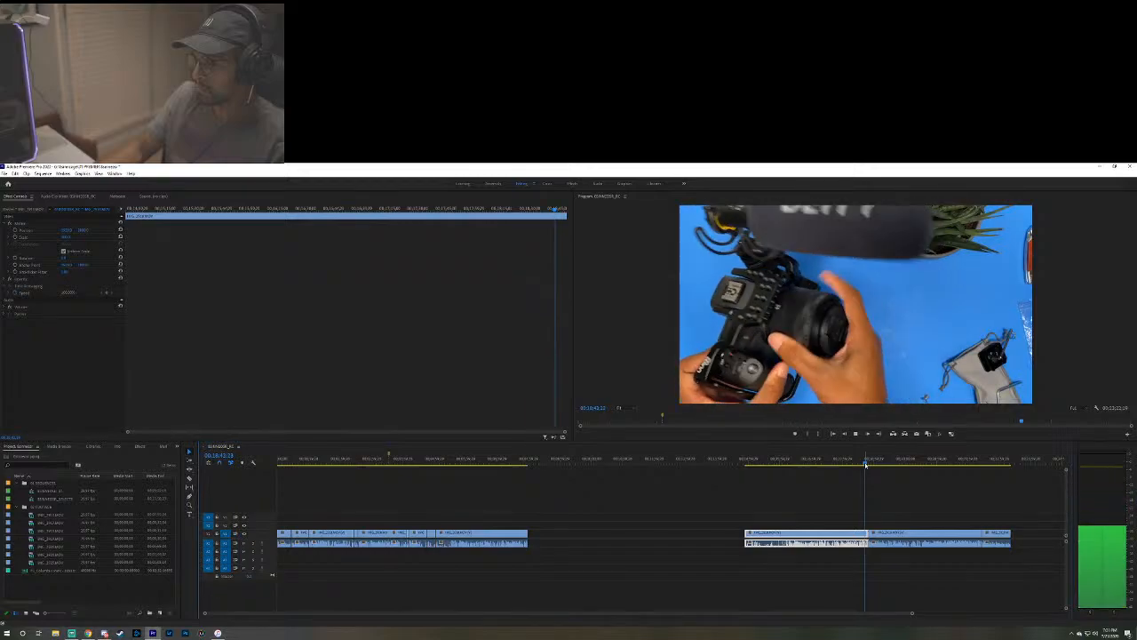
pyautogui.rightClick(866, 464)
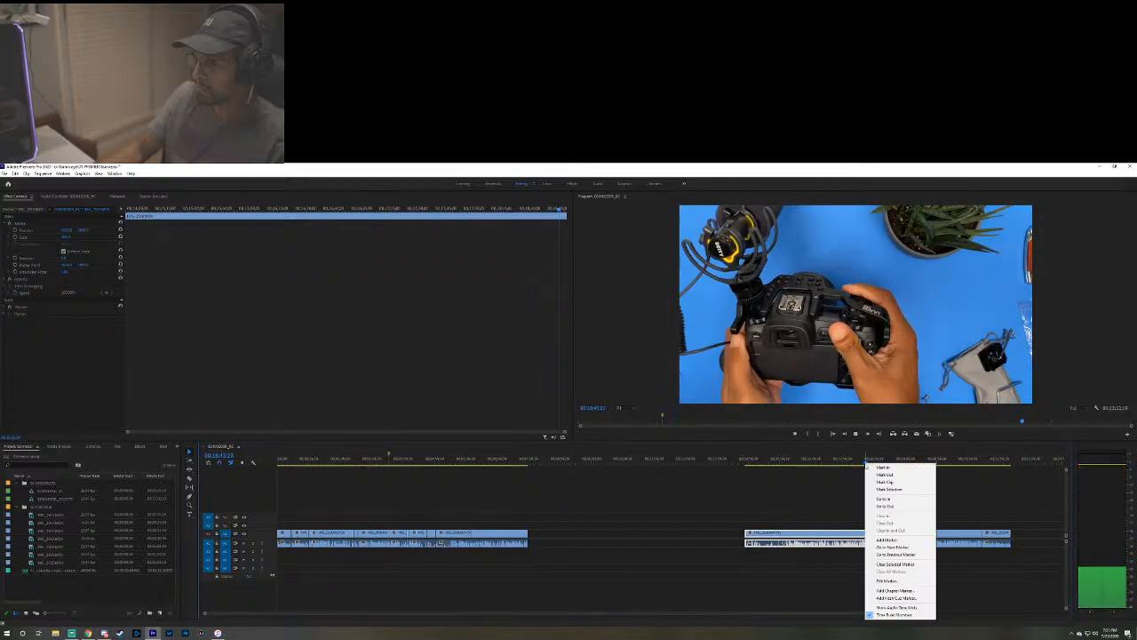
pyautogui.click(857, 465)
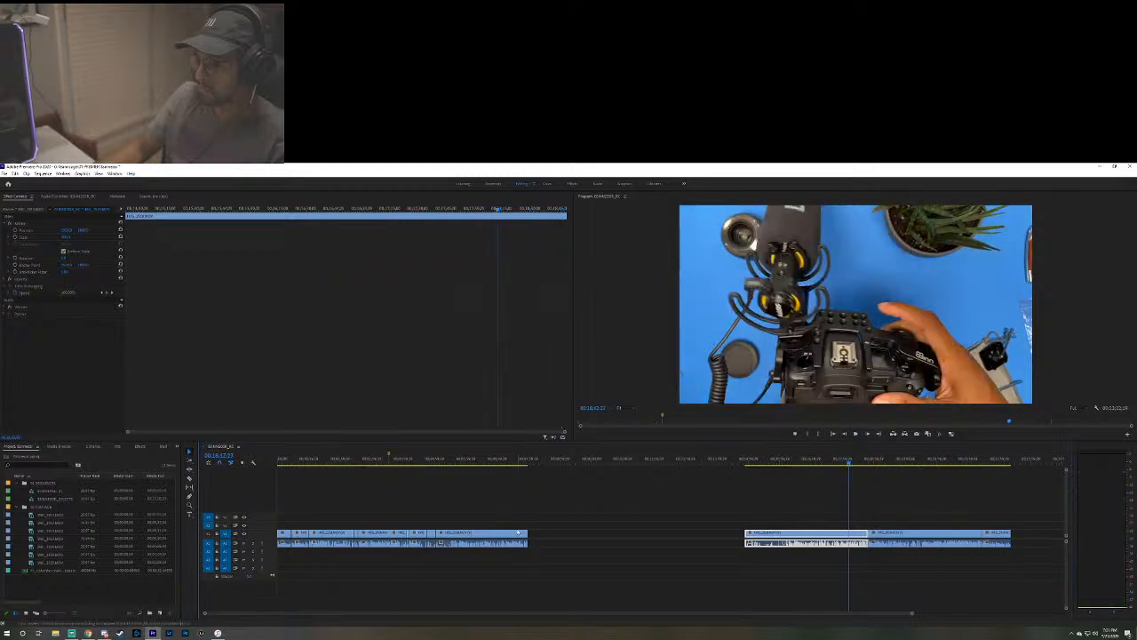
# Compare the end of the earlier footage with the first clip after the gap, and move that clip close behind the earlier clips.
pyautogui.click(517, 463)
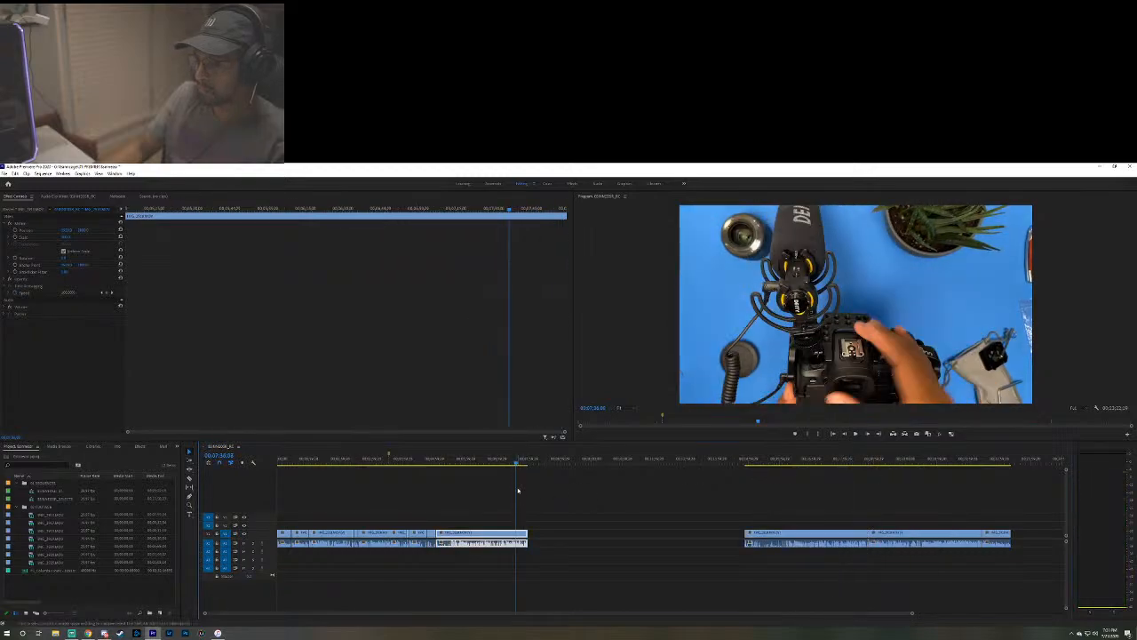
pyautogui.press('space')
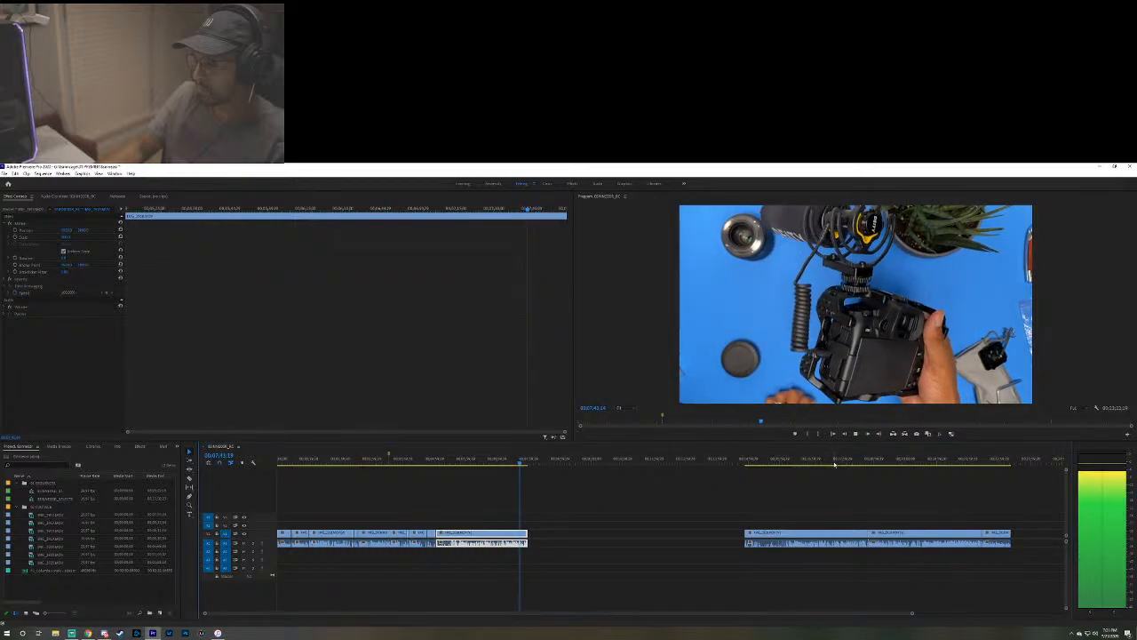
pyautogui.click(858, 463)
pyautogui.press('space')
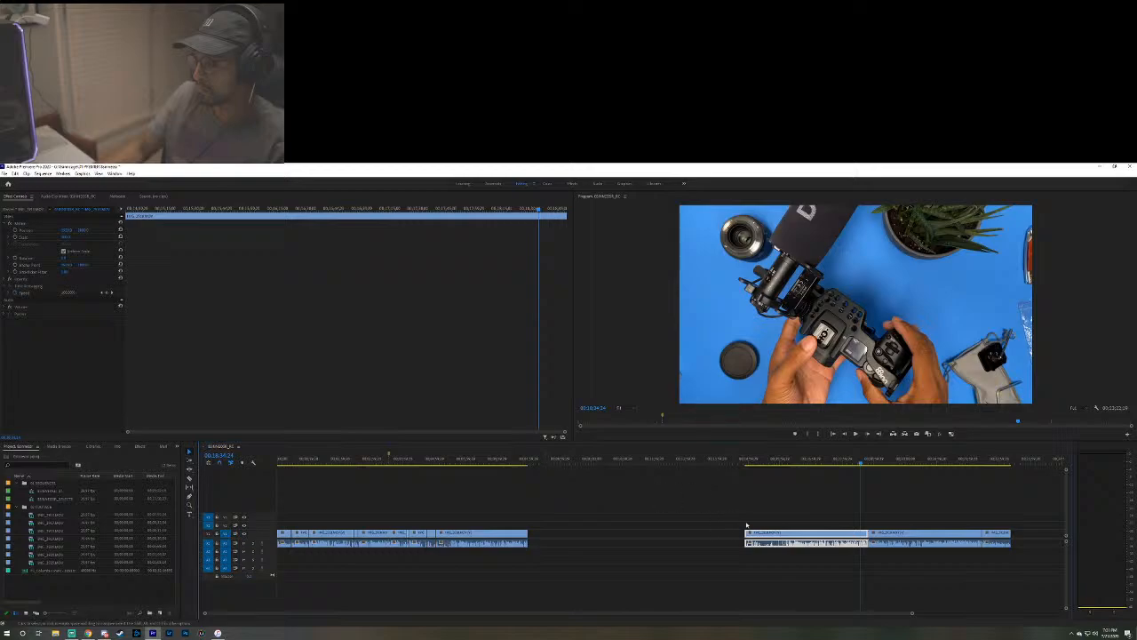
pyautogui.moveTo(769, 538); pyautogui.dragTo(566, 538)
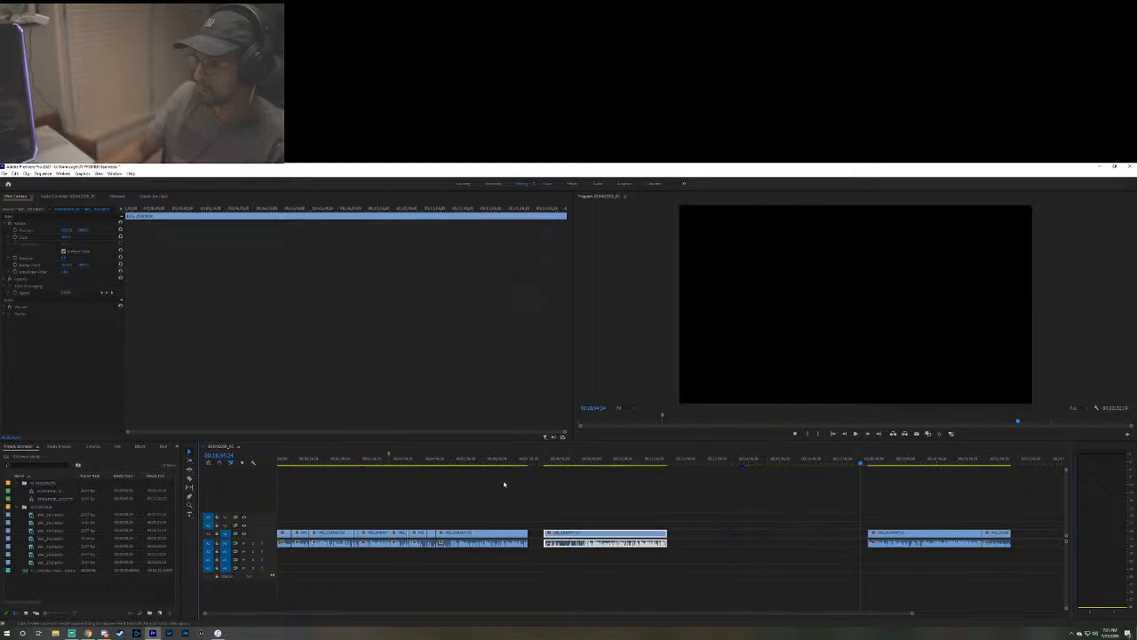
pyautogui.click(510, 463)
pyautogui.press('space')
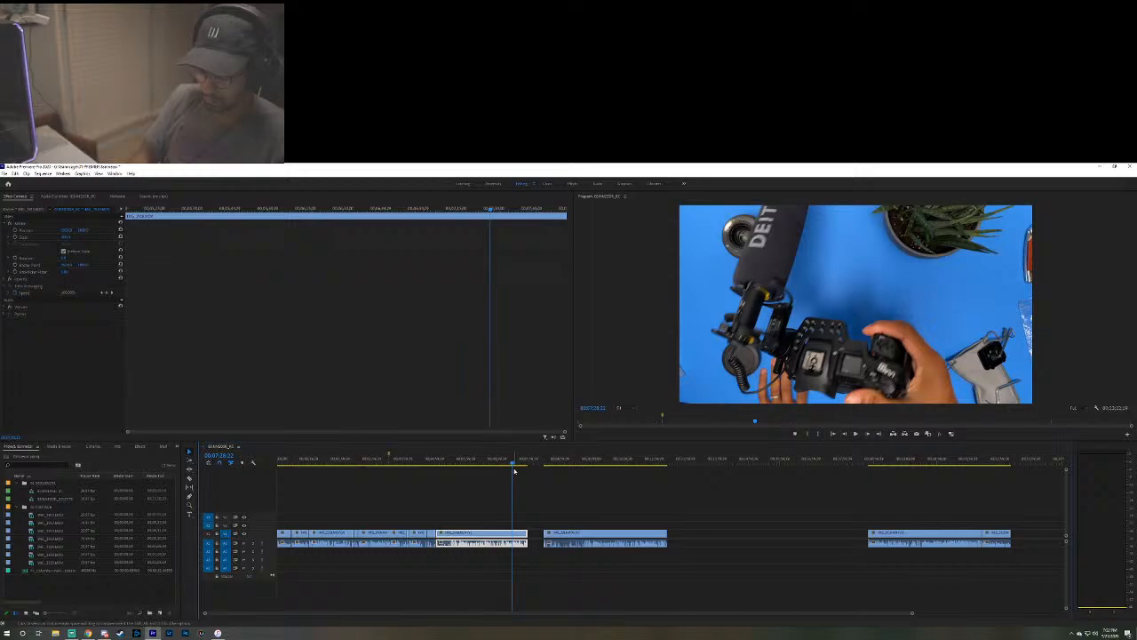
# Switch to iTunes, search Apple Music for "T.O" and look through the results.
pyautogui.click(215, 633)
pyautogui.click(306, 170)
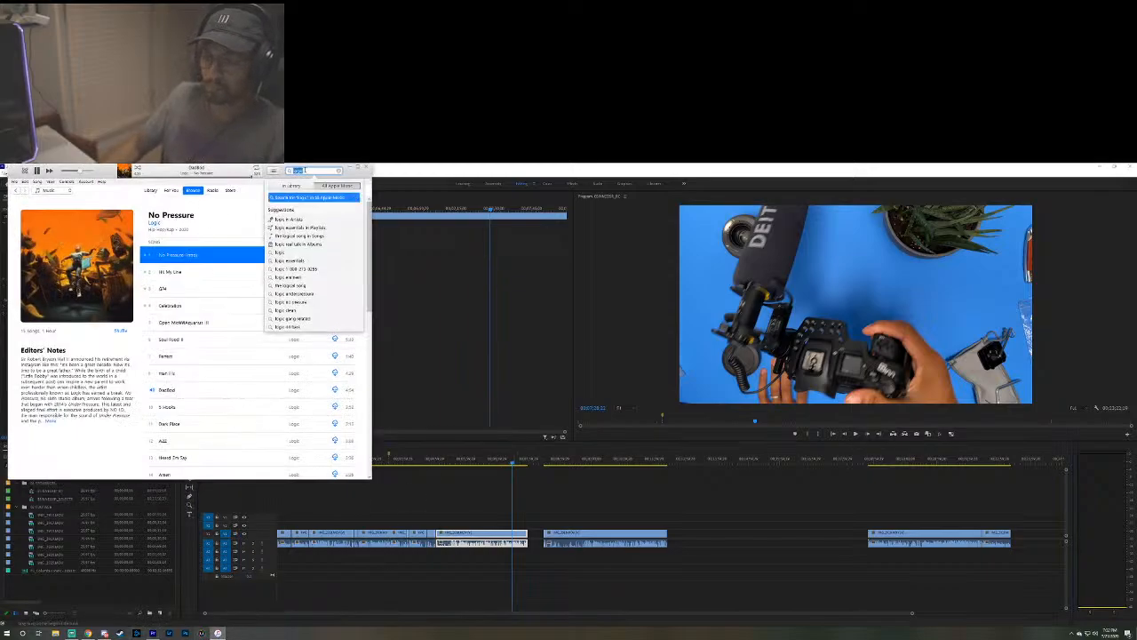
pyautogui.write('t')
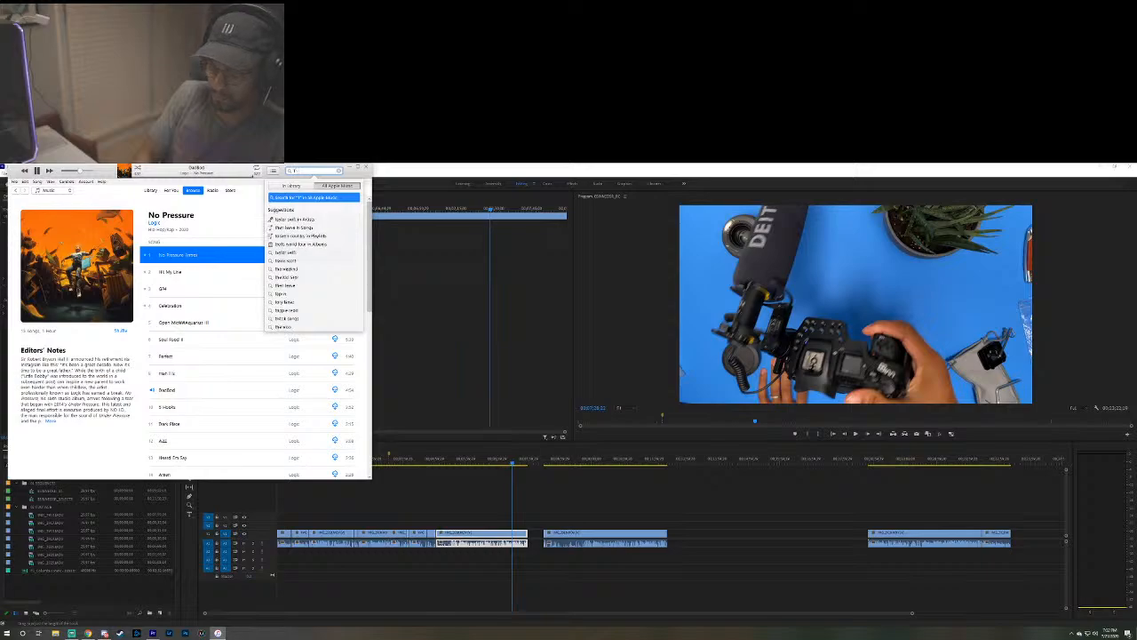
pyautogui.write('.0')
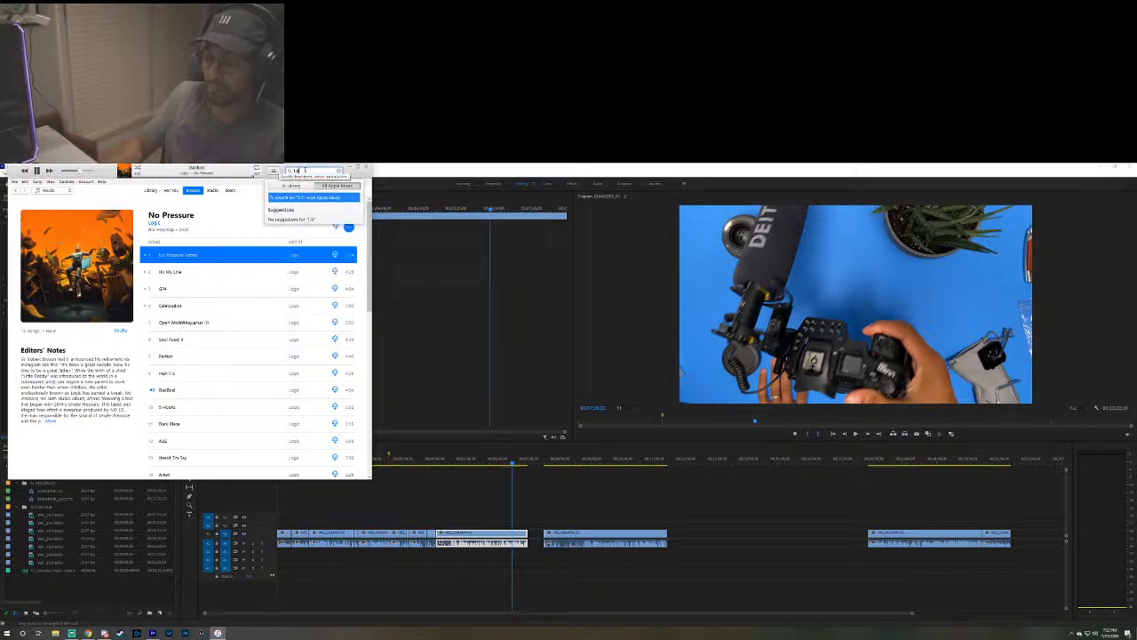
pyautogui.press('BackSpace')
pyautogui.write('i')
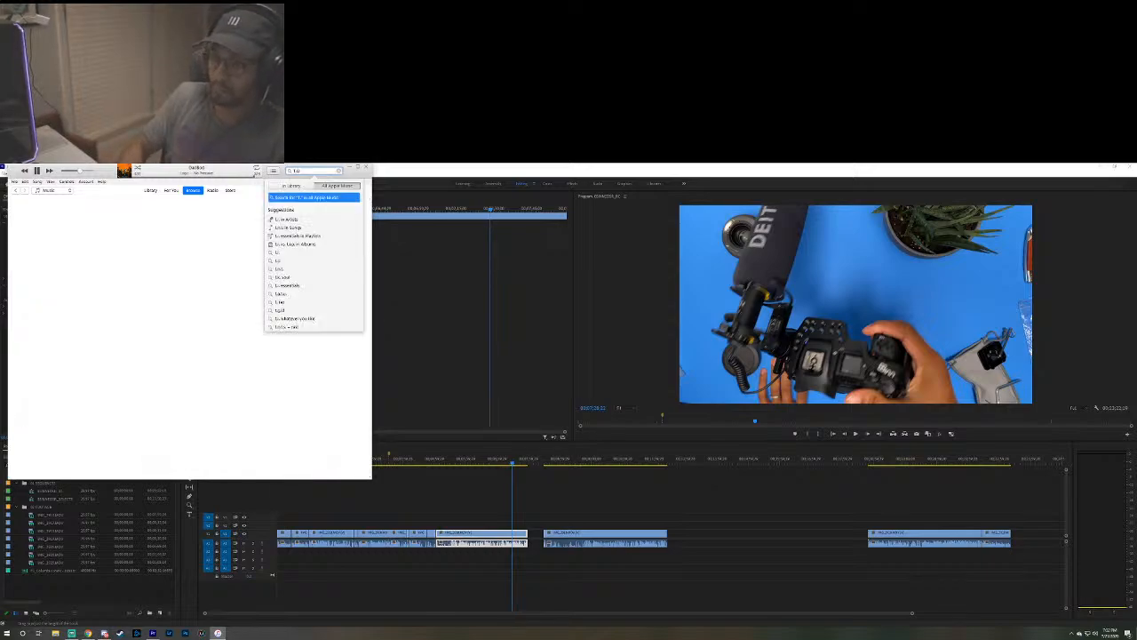
pyautogui.press('Return')
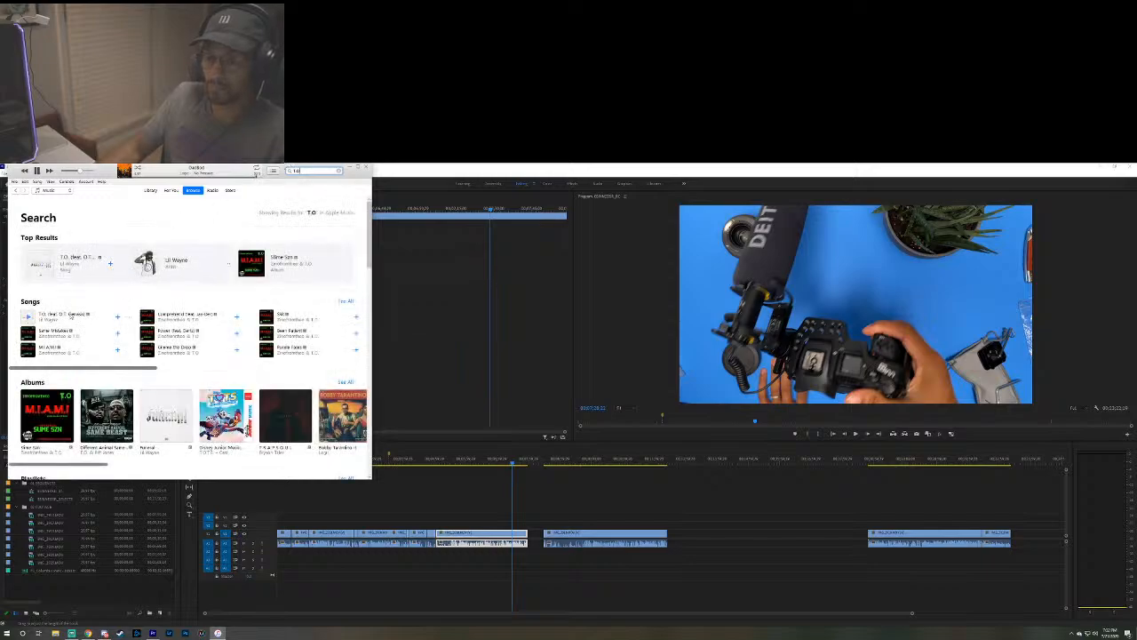
pyautogui.scroll(-3, 122, 315)
pyautogui.scroll(3, 300, 273)
pyautogui.scroll(-3, 227, 255)
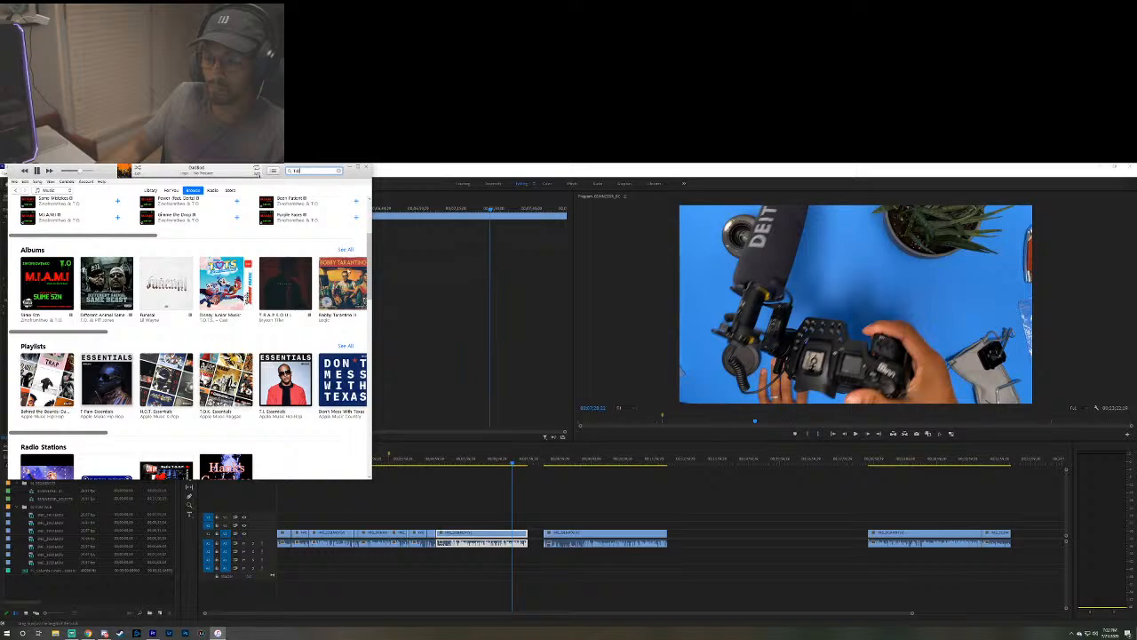
# Search Apple Music for "GROOMSMEN" and open the artist page of T.O. from the song results.
pyautogui.click(320, 170)
pyautogui.write('gro')
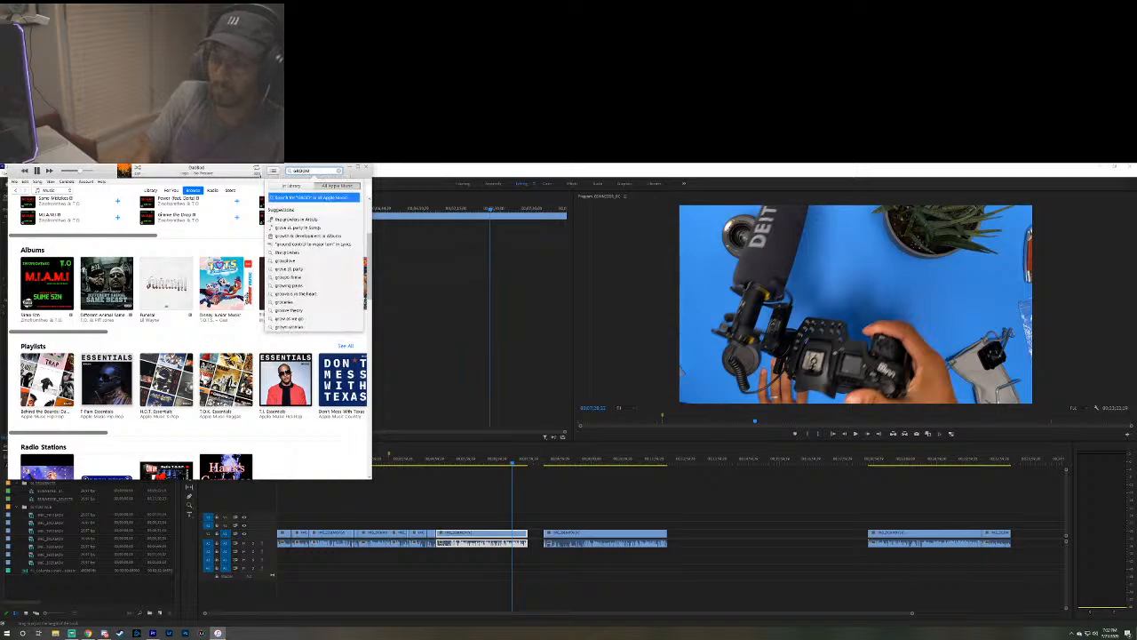
pyautogui.write('oms')
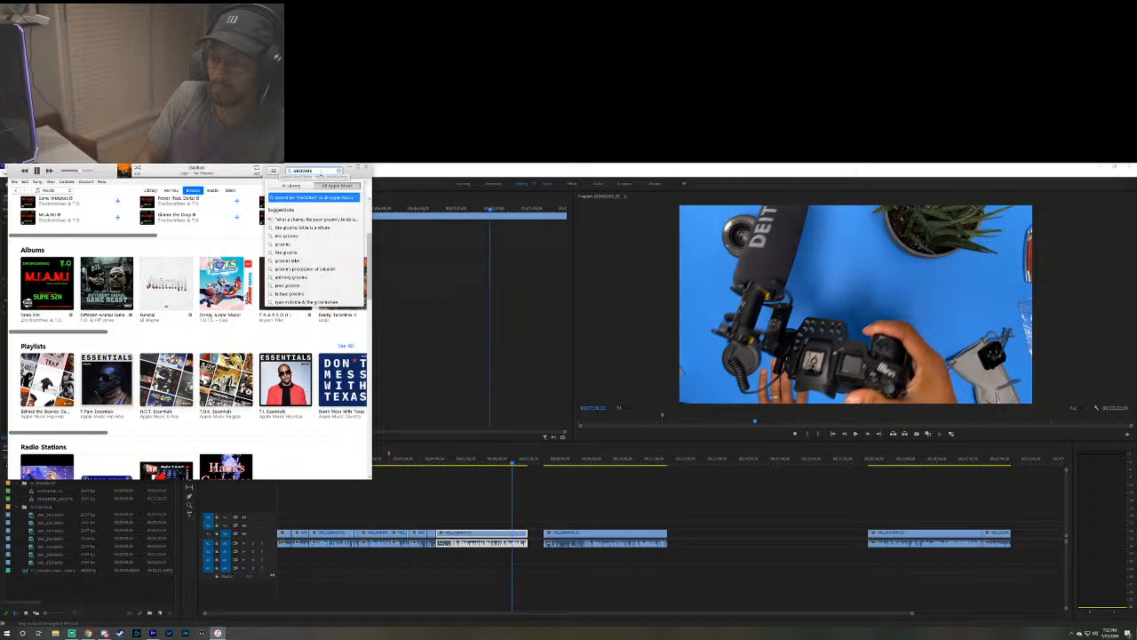
pyautogui.press('BackSpace')
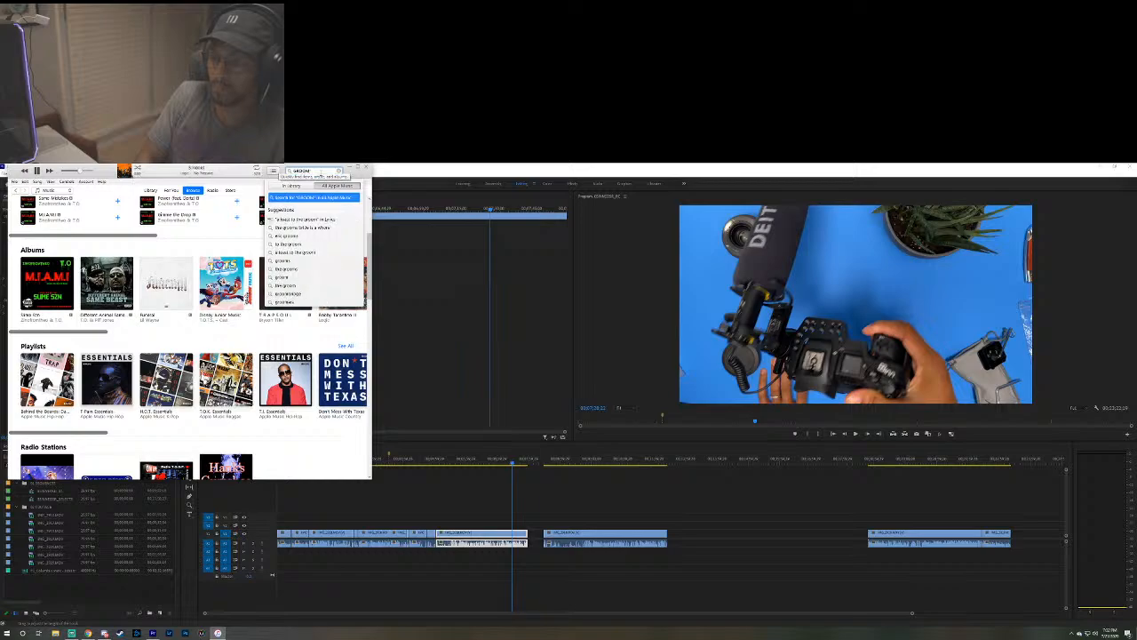
pyautogui.write('smate')
pyautogui.press('Return')
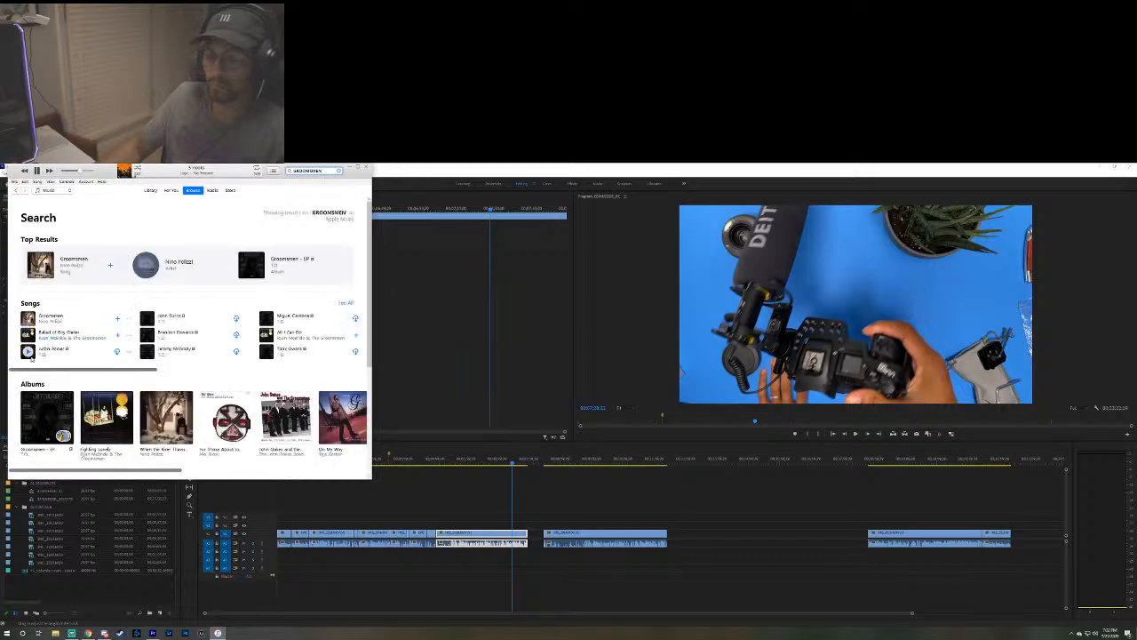
pyautogui.click(42, 356)
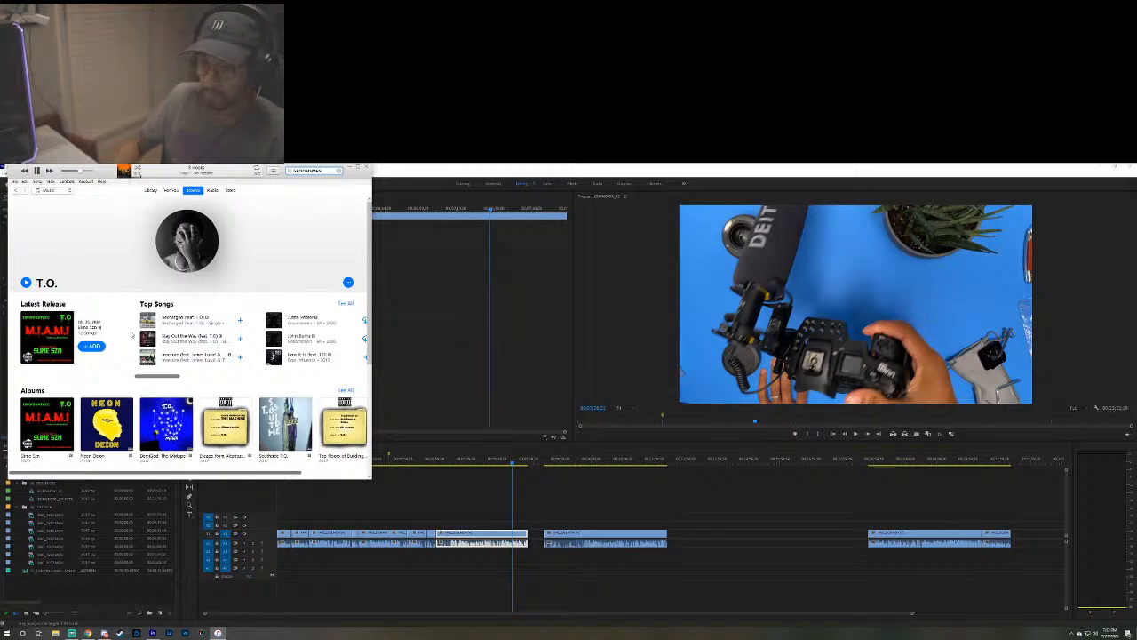
# Play the single "FUQ (What U Say Bout Me)" by T.O. and move the music window off the editing screen.
pyautogui.scroll(-3, 214, 263)
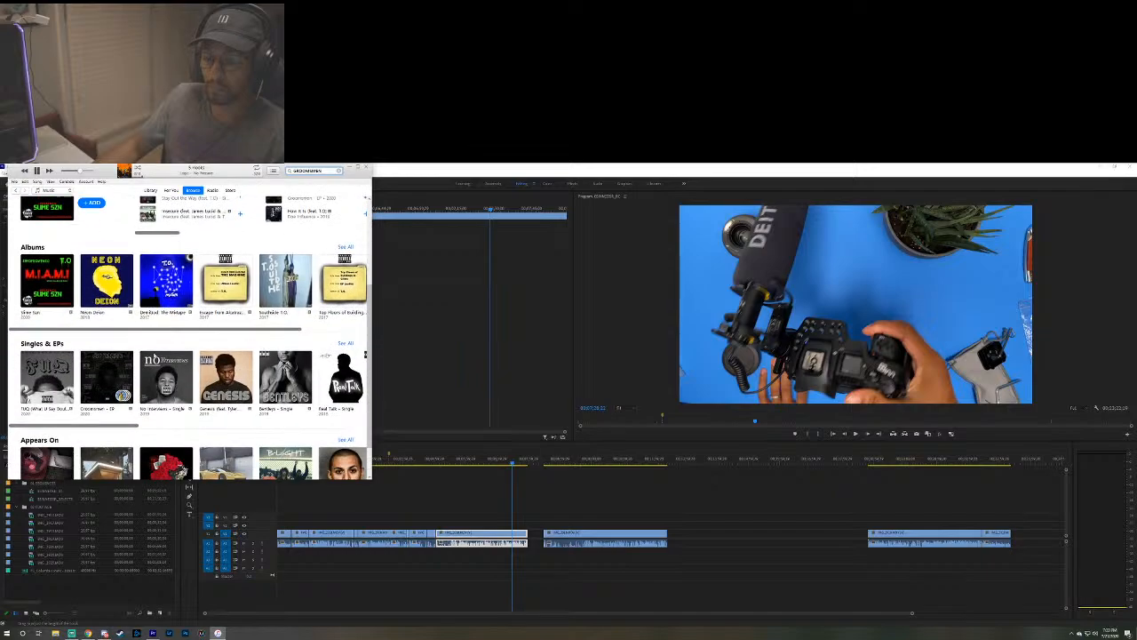
pyautogui.click(48, 378)
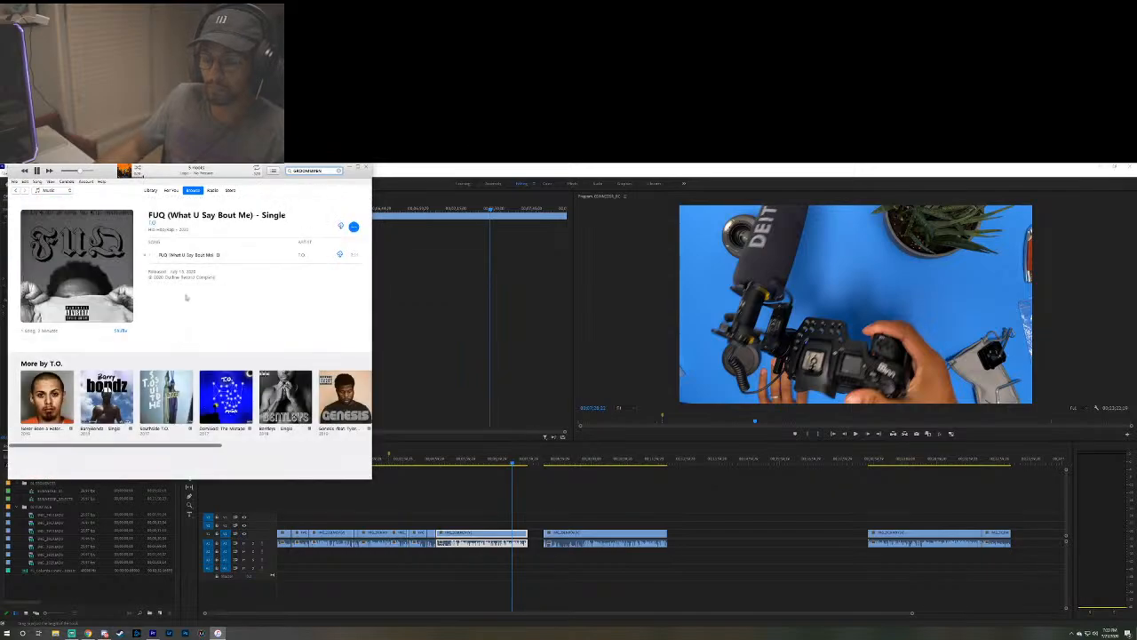
pyautogui.click(146, 255)
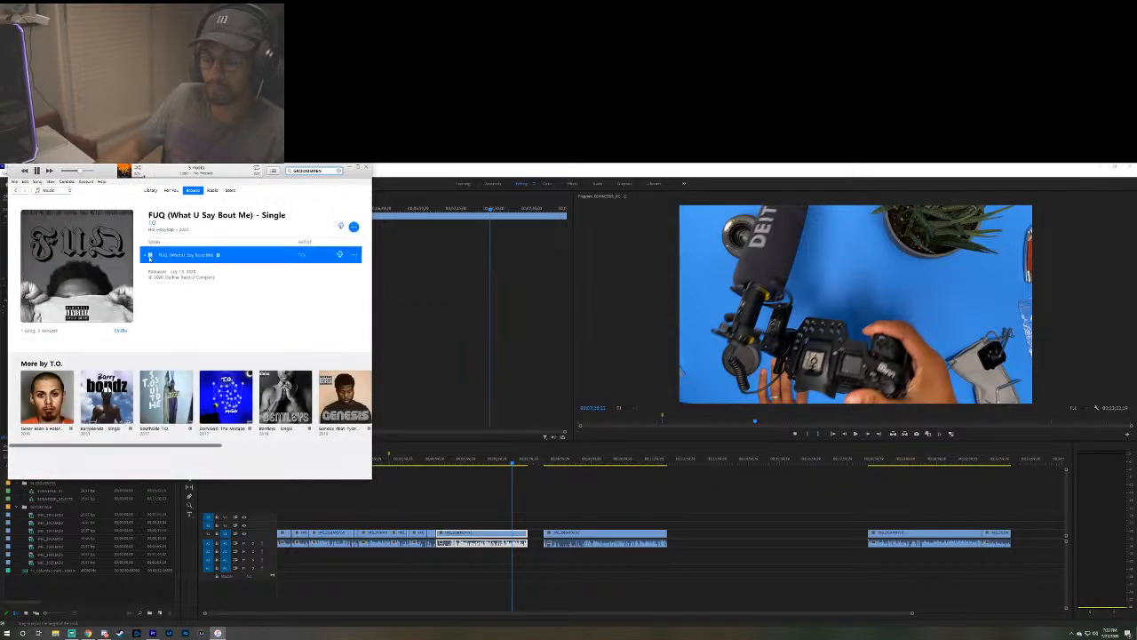
pyautogui.moveTo(283, 171); pyautogui.dragTo(0, 322)
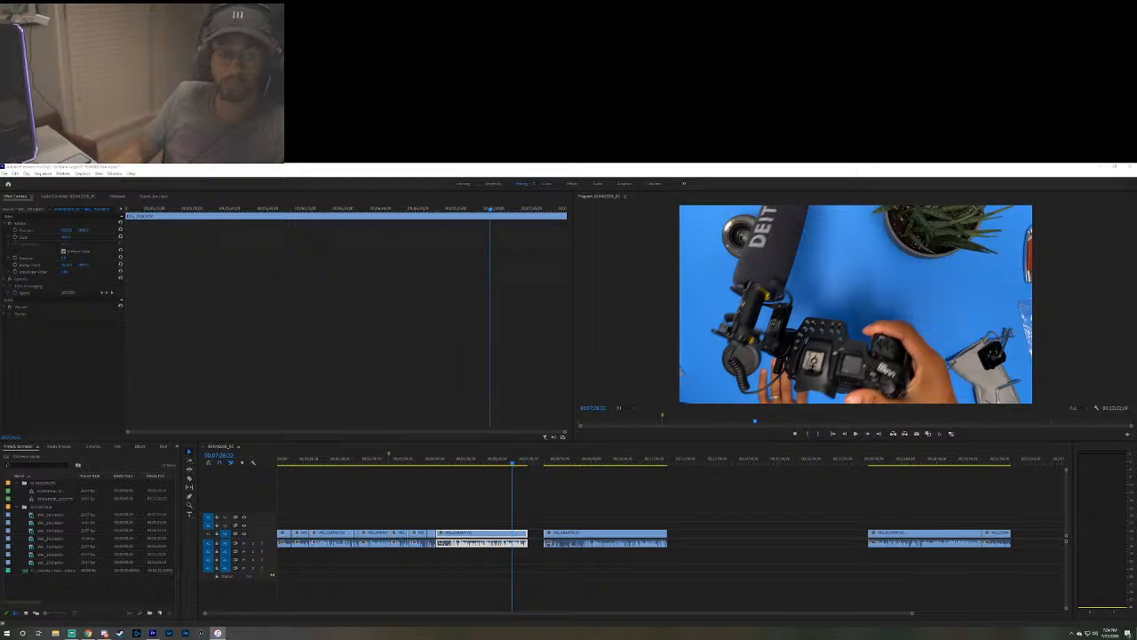
# Switch back to Premiere Pro, save the project and play the end of the clip before the gap.
pyautogui.hotkey('ctrl', 's')
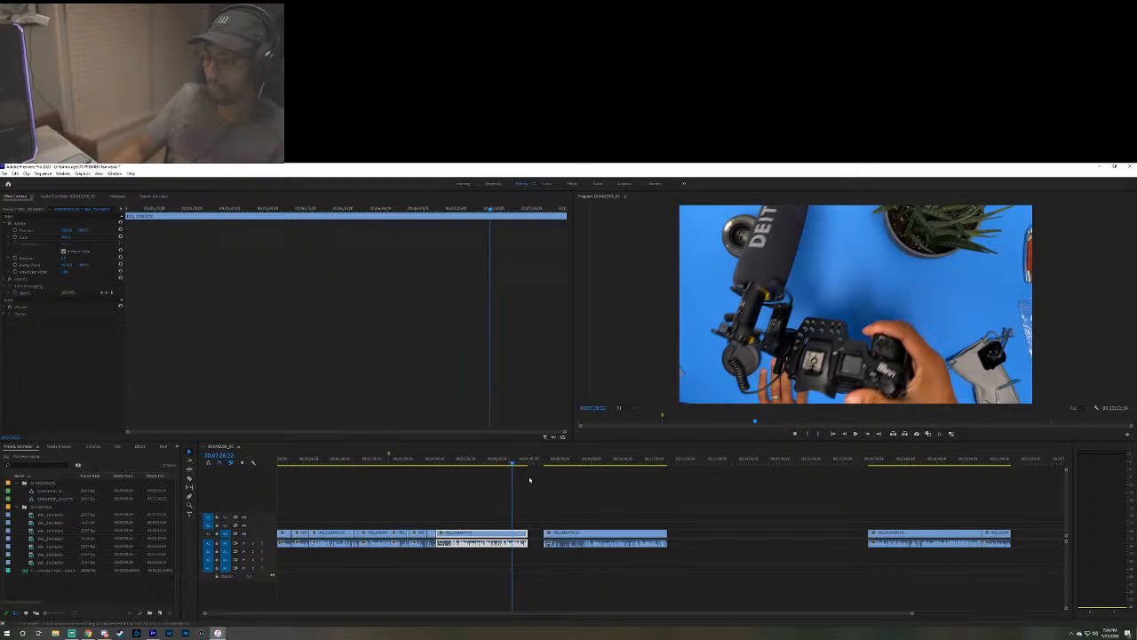
pyautogui.press('space')
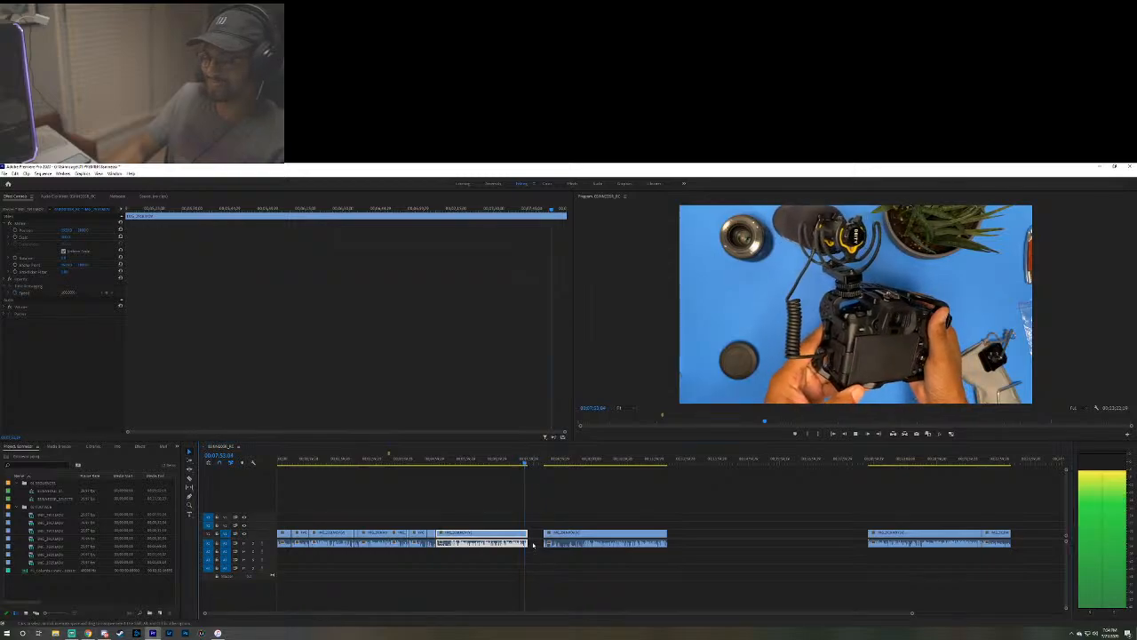
pyautogui.press('space')
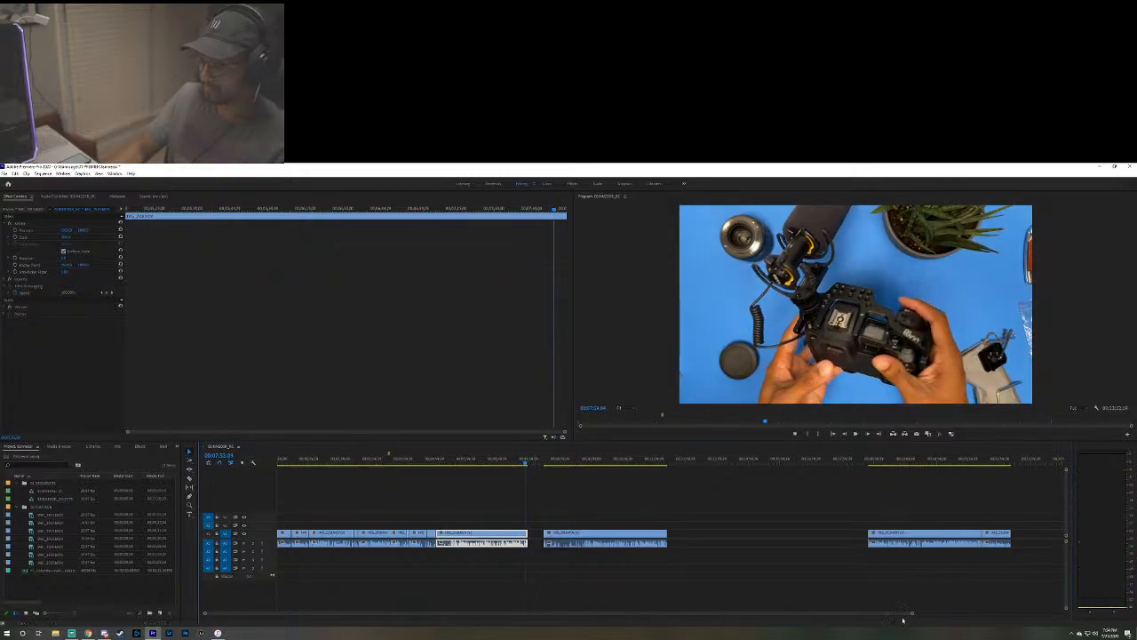
# Review the end of the clip before the gap and split it shortly after the hand leaves the top of the camera.
pyautogui.moveTo(913, 613); pyautogui.dragTo(843, 624)
pyautogui.press('=')
pyautogui.press('=')
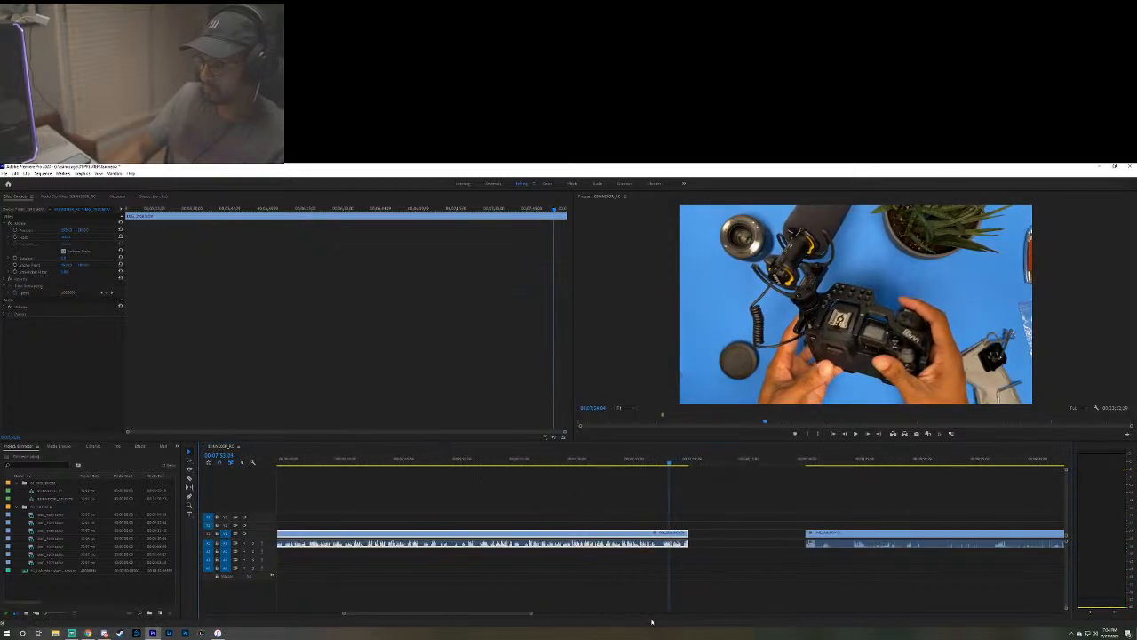
pyautogui.press('space')
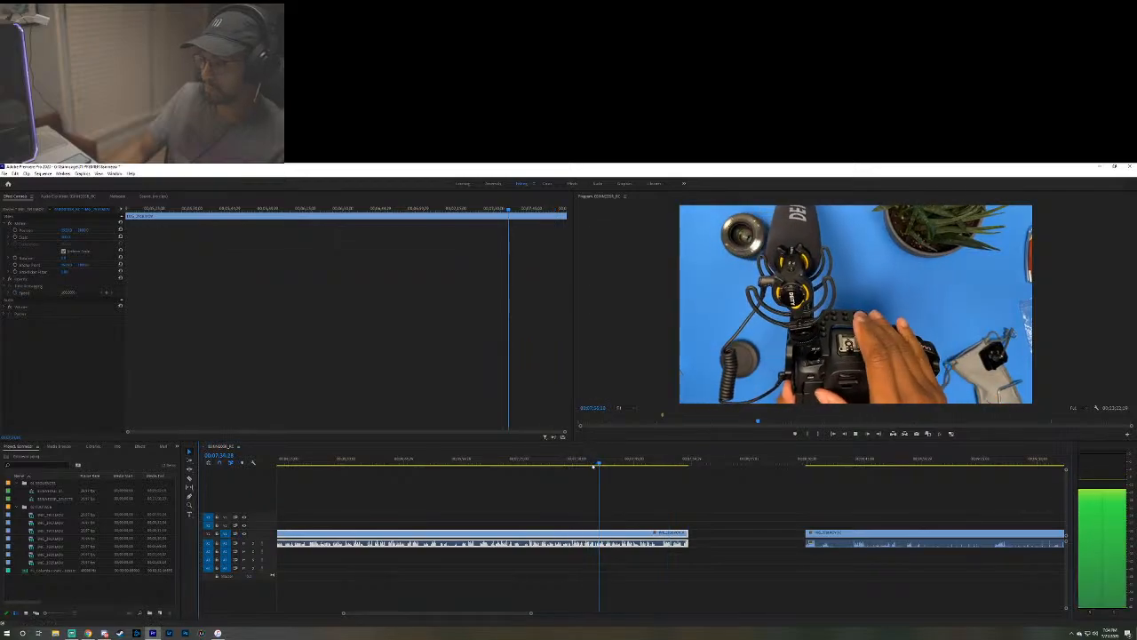
pyautogui.click(551, 463)
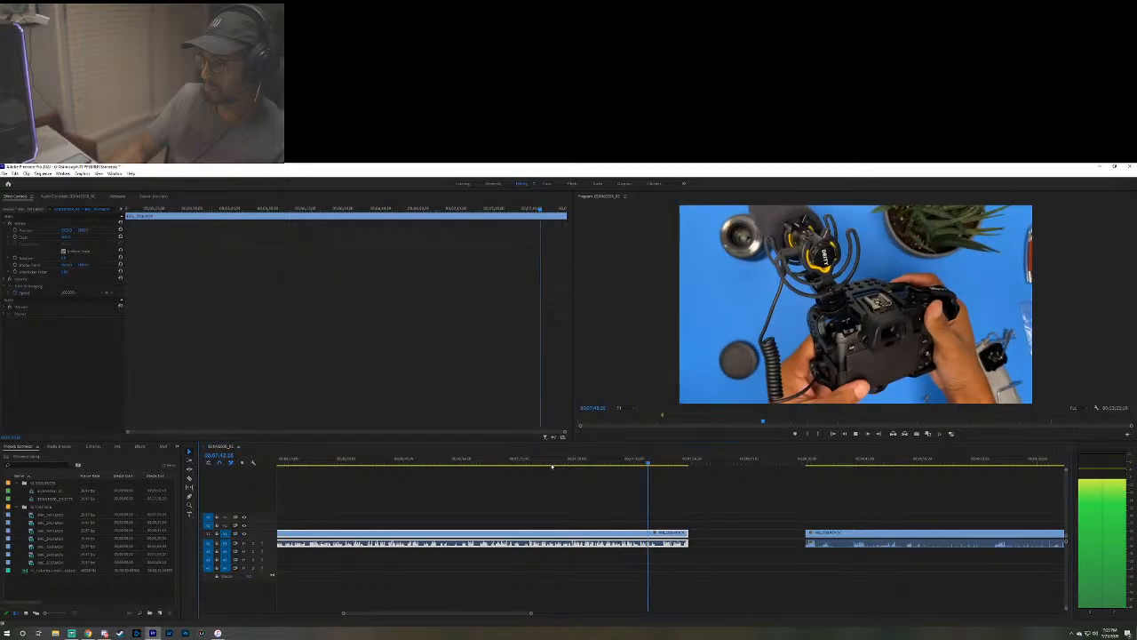
pyautogui.click(617, 462)
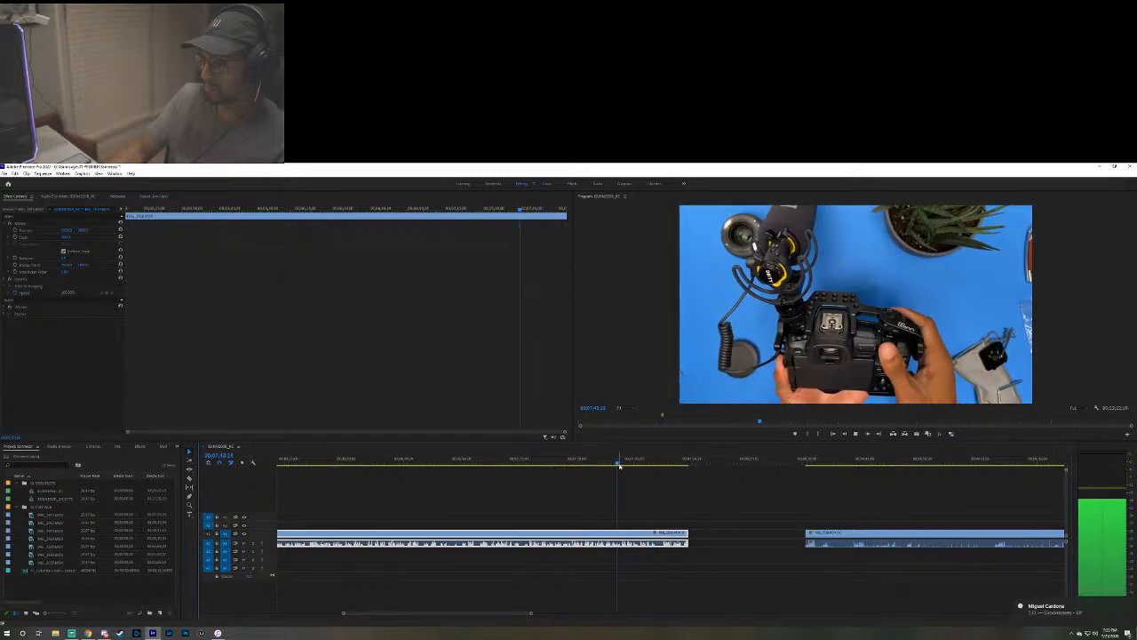
pyautogui.press('space')
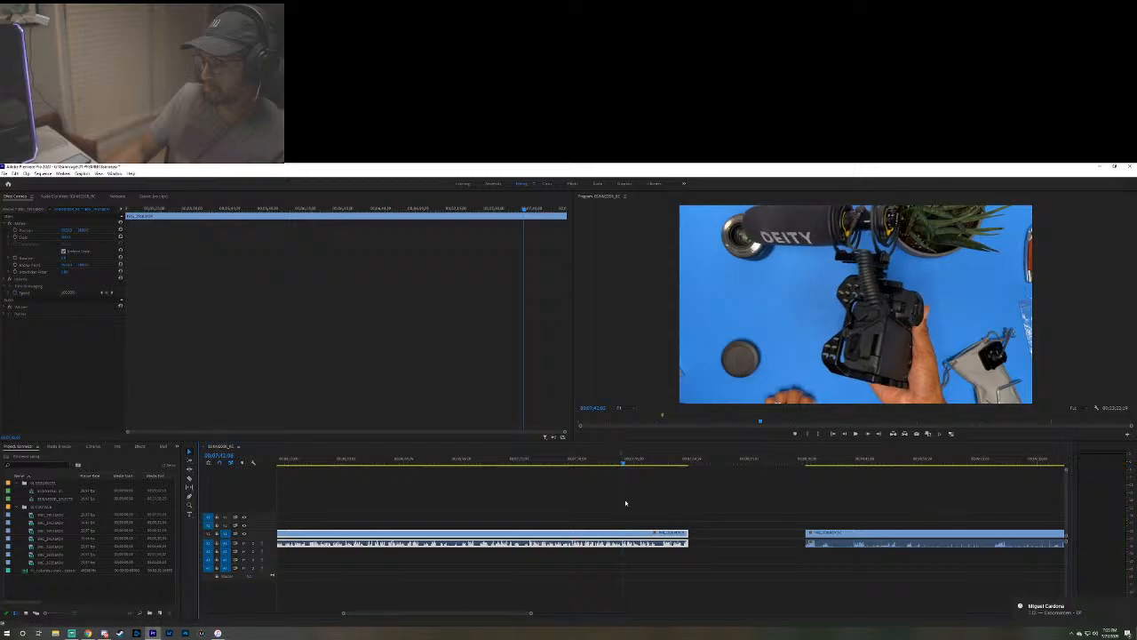
pyautogui.moveTo(531, 614); pyautogui.dragTo(440, 613)
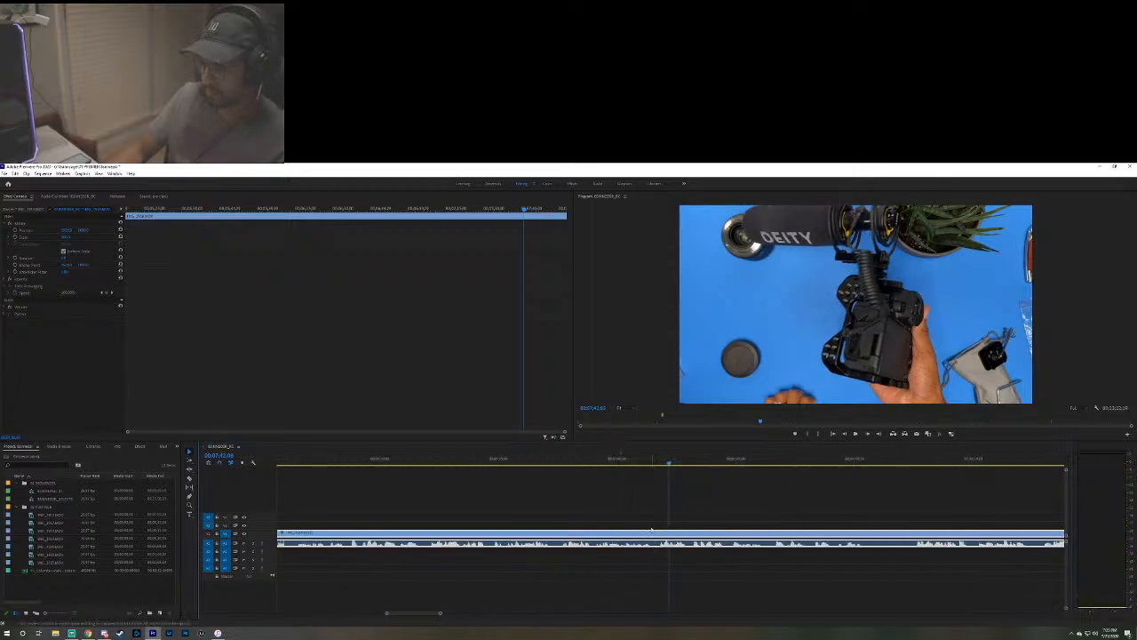
pyautogui.moveTo(656, 463); pyautogui.dragTo(643, 465)
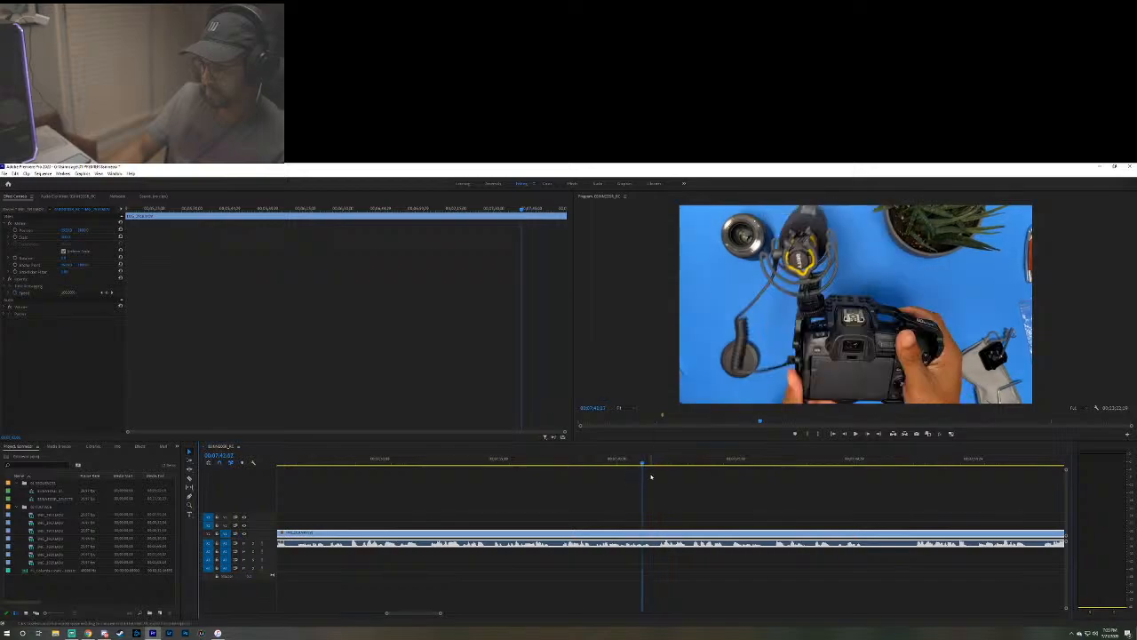
pyautogui.click(651, 541)
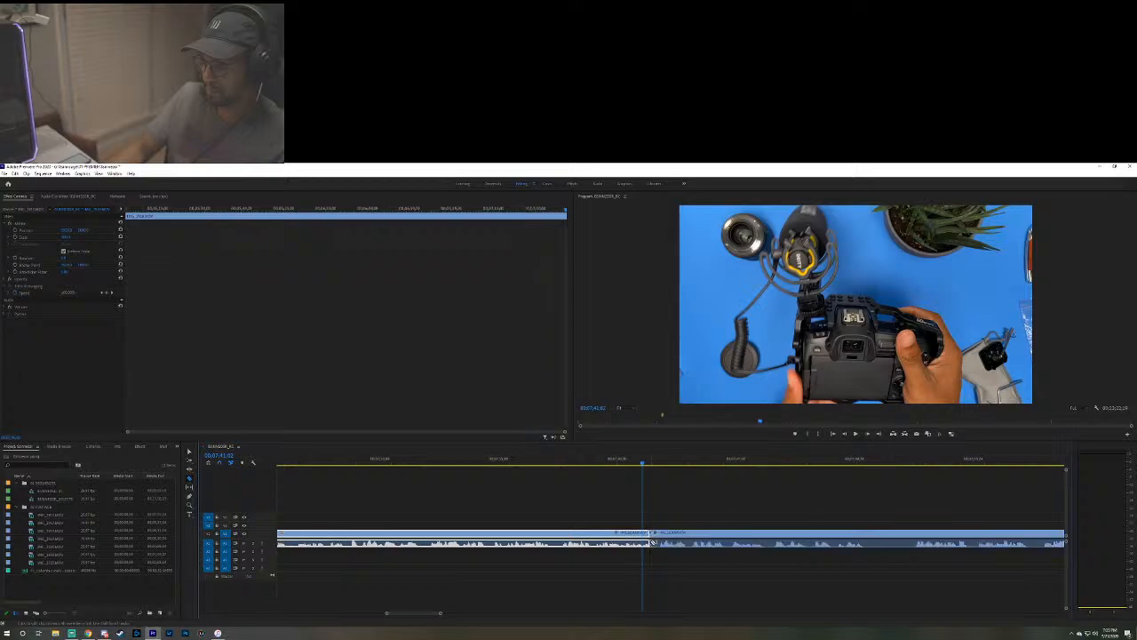
# Cut out the middle segment up to the last spoken section before the gap and move the remaining piece against the preceding clip.
pyautogui.scroll(-5, 427, 615)
pyautogui.scroll(3, 429, 616)
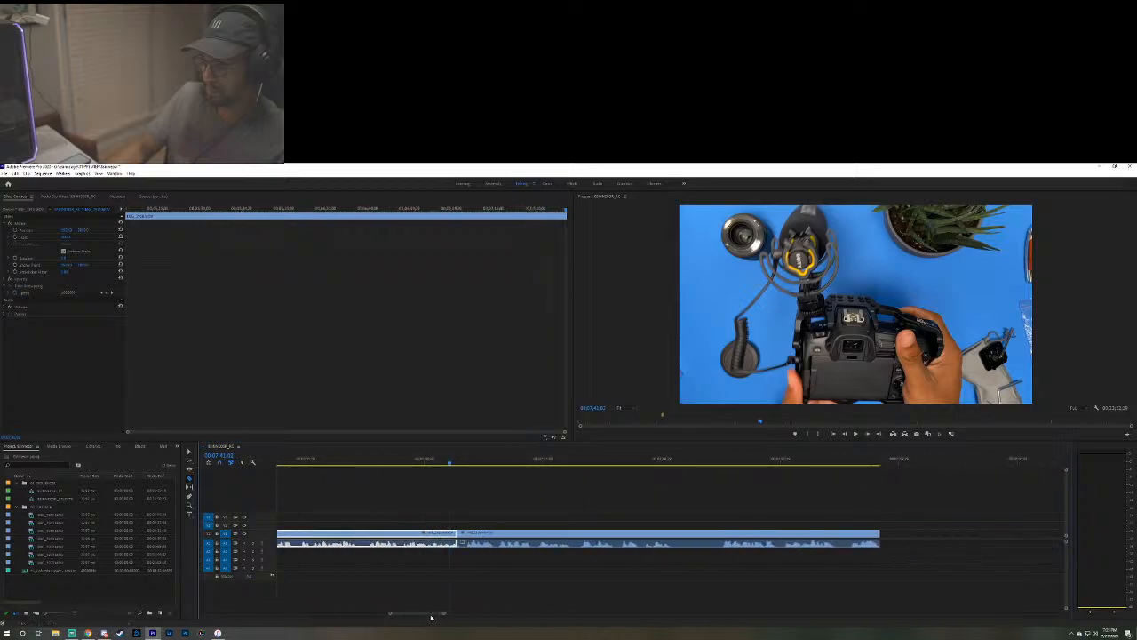
pyautogui.click(705, 462)
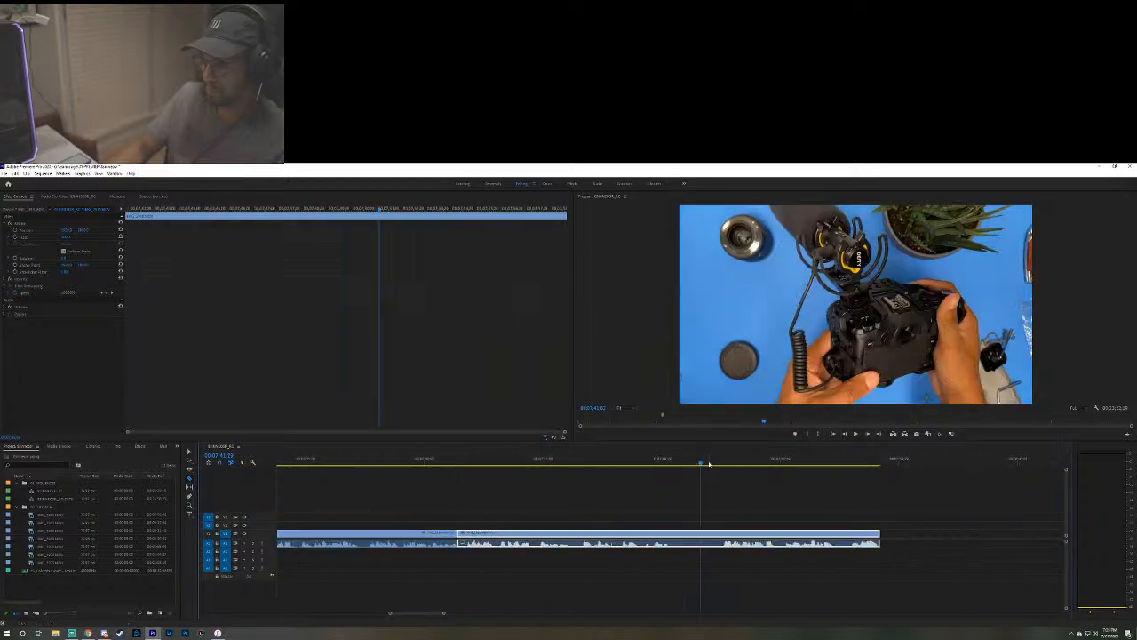
pyautogui.press('space')
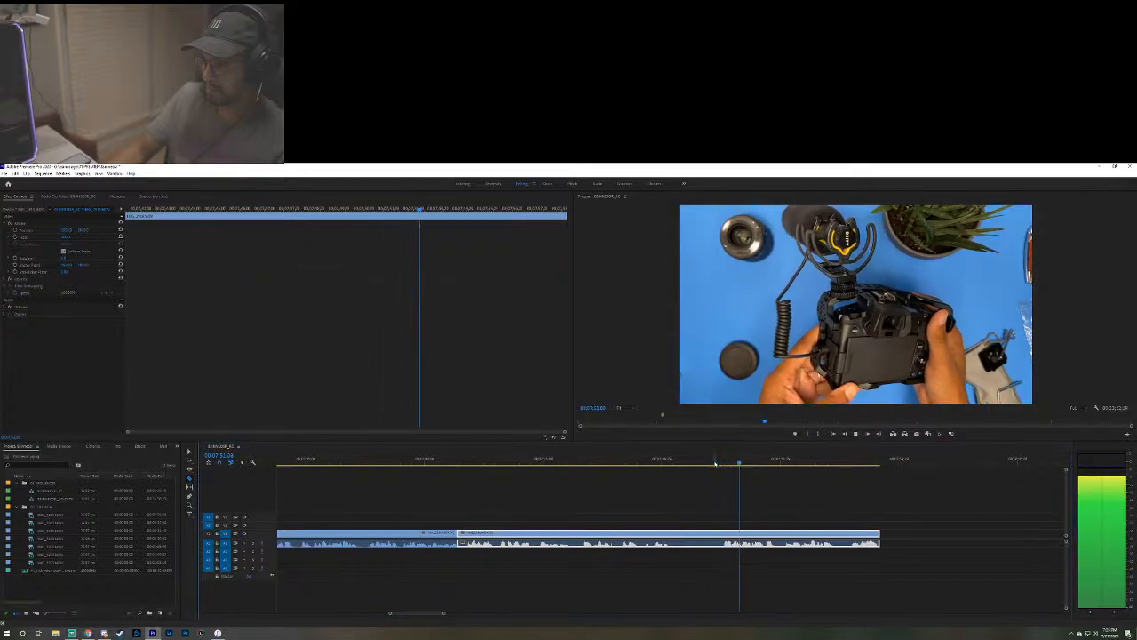
pyautogui.click(725, 537)
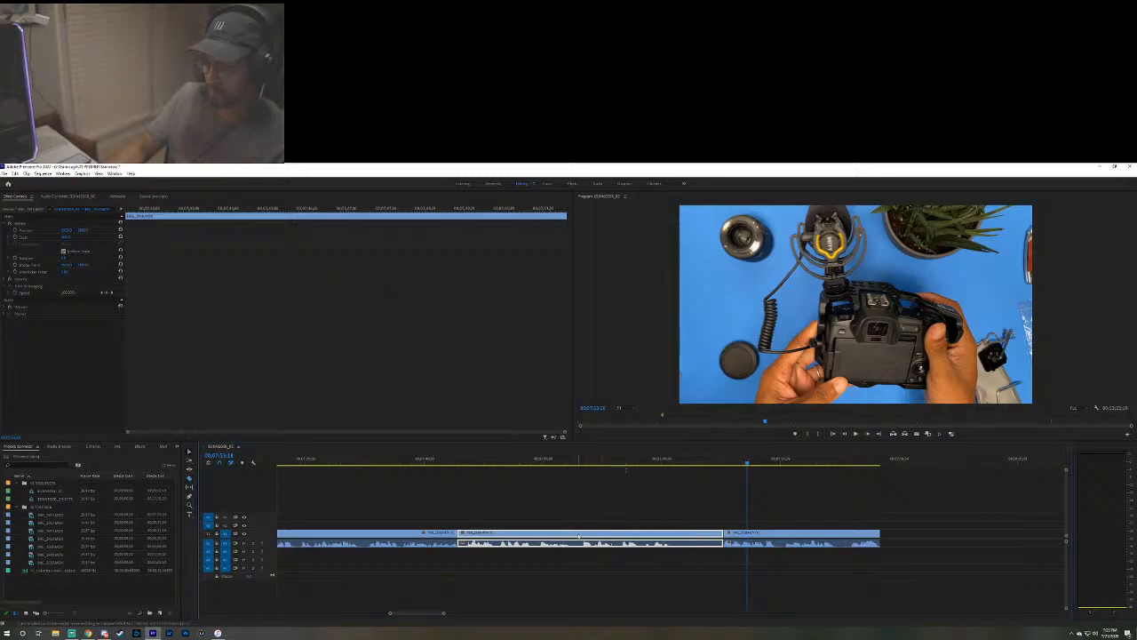
pyautogui.press('Delete')
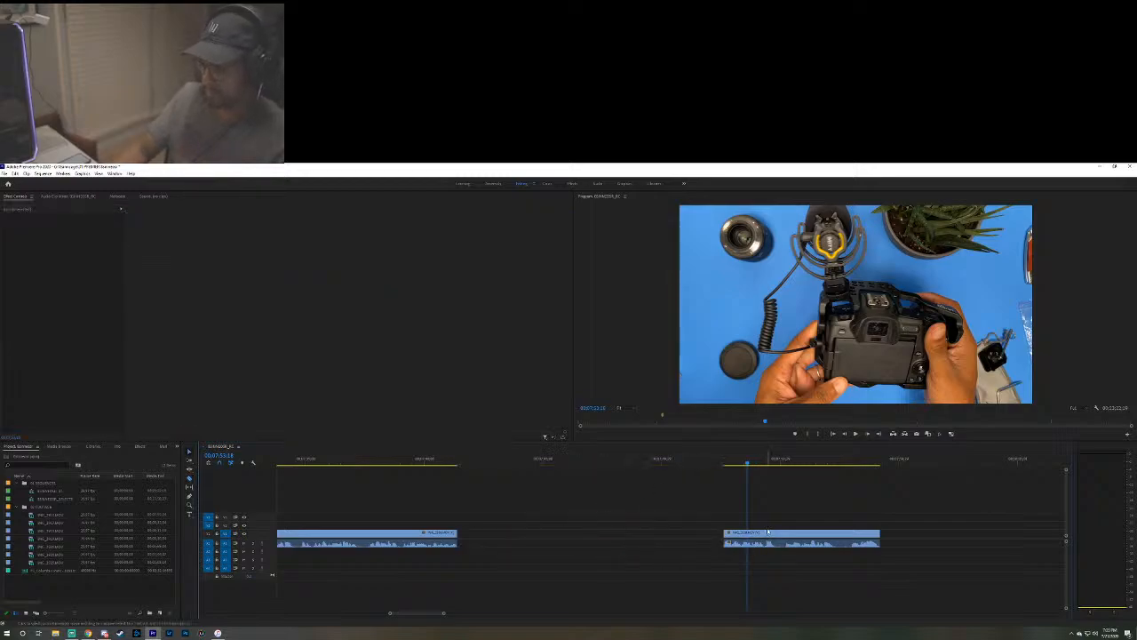
pyautogui.moveTo(768, 531); pyautogui.dragTo(503, 537)
# Play and scrub repeatedly across the new cut to check how the two takes join.
pyautogui.click(449, 462)
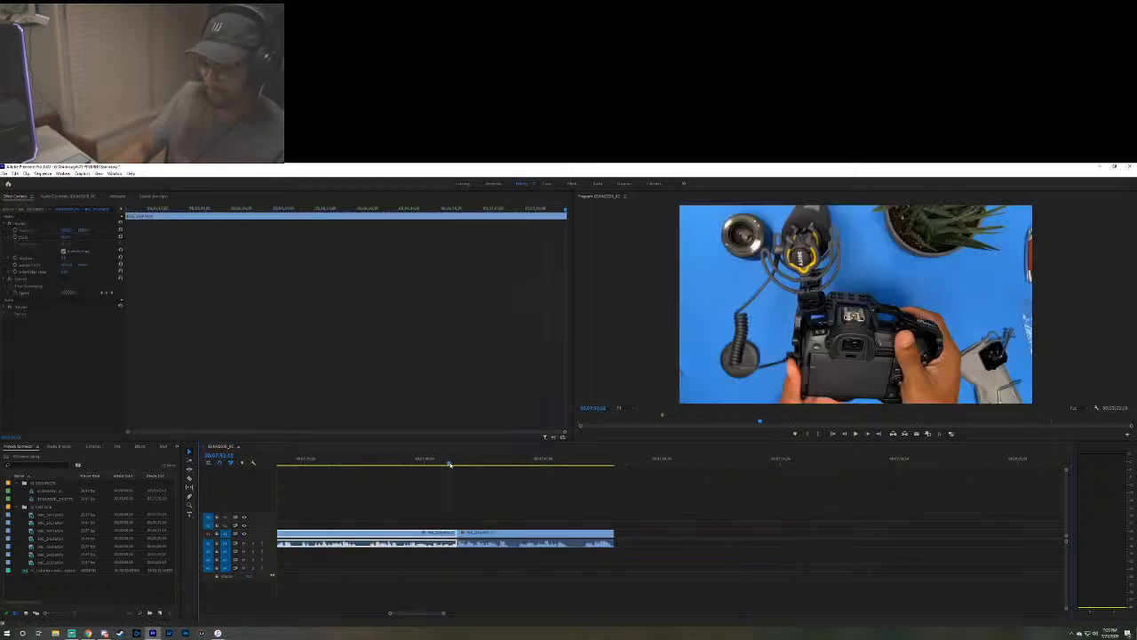
pyautogui.press('space')
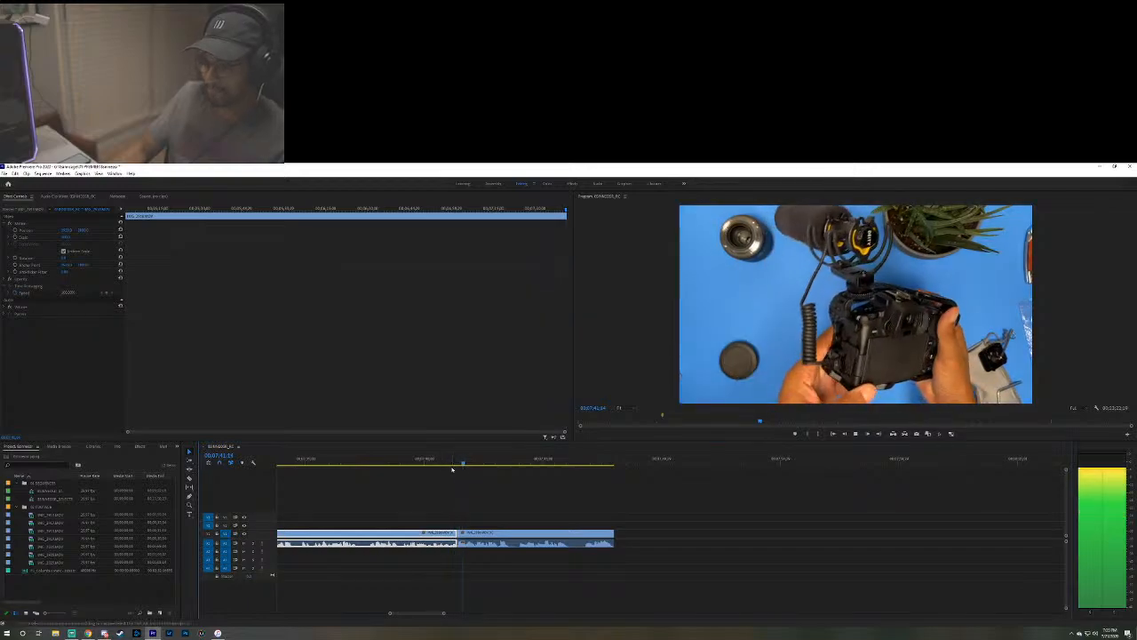
pyautogui.click(441, 460)
pyautogui.click(413, 461)
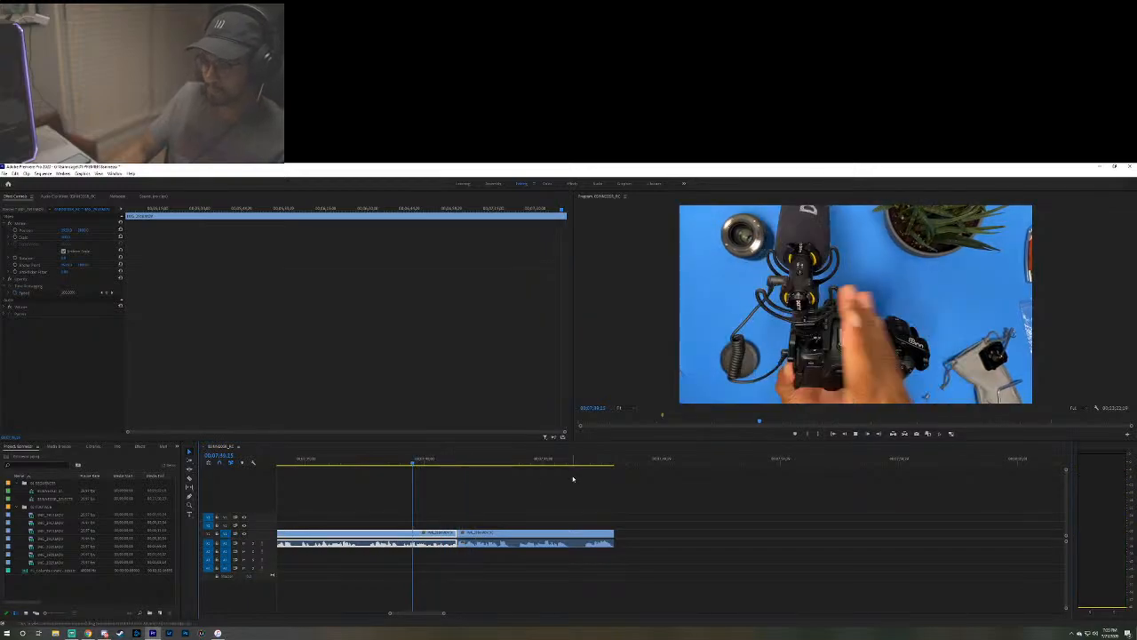
pyautogui.press('space')
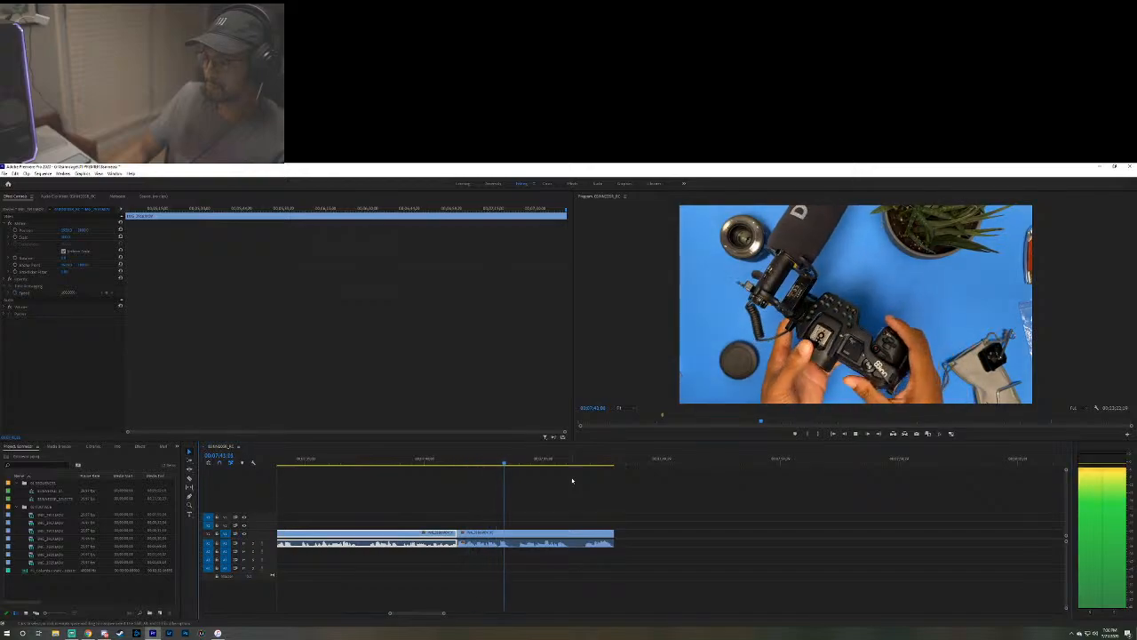
pyautogui.press('space')
pyautogui.click(454, 460)
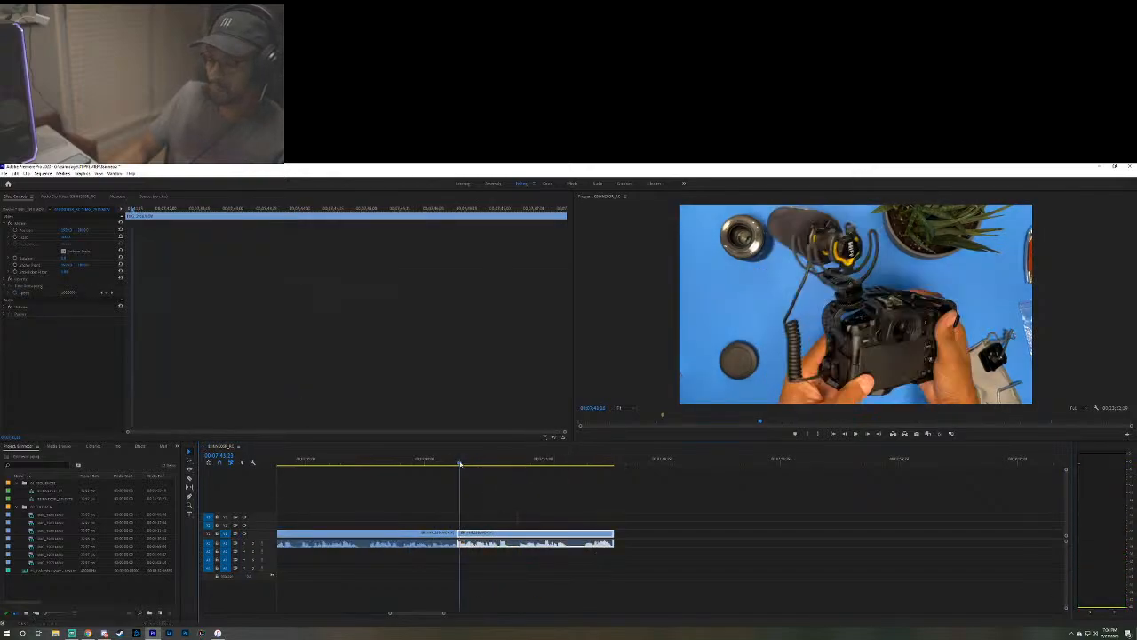
pyautogui.moveTo(454, 463); pyautogui.dragTo(455, 466)
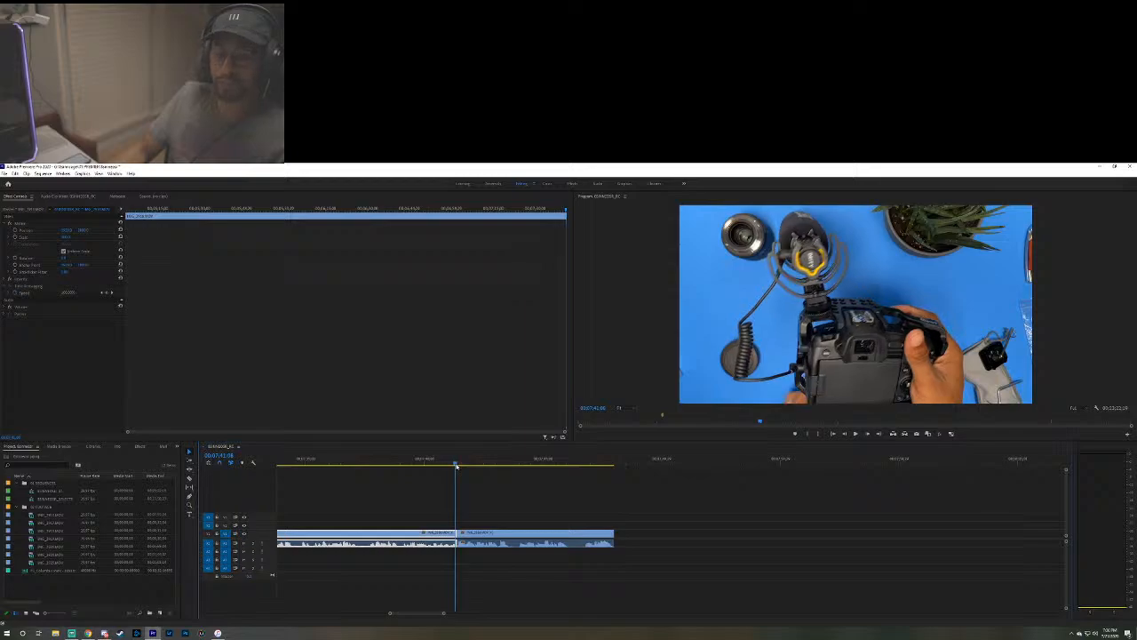
pyautogui.press('space')
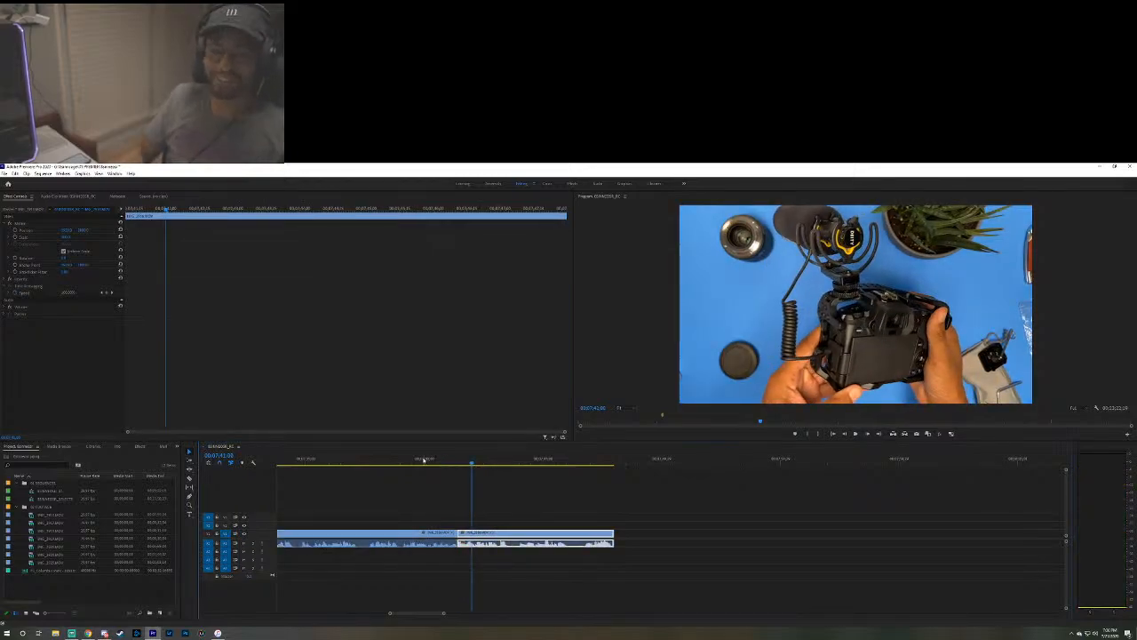
pyautogui.click(454, 464)
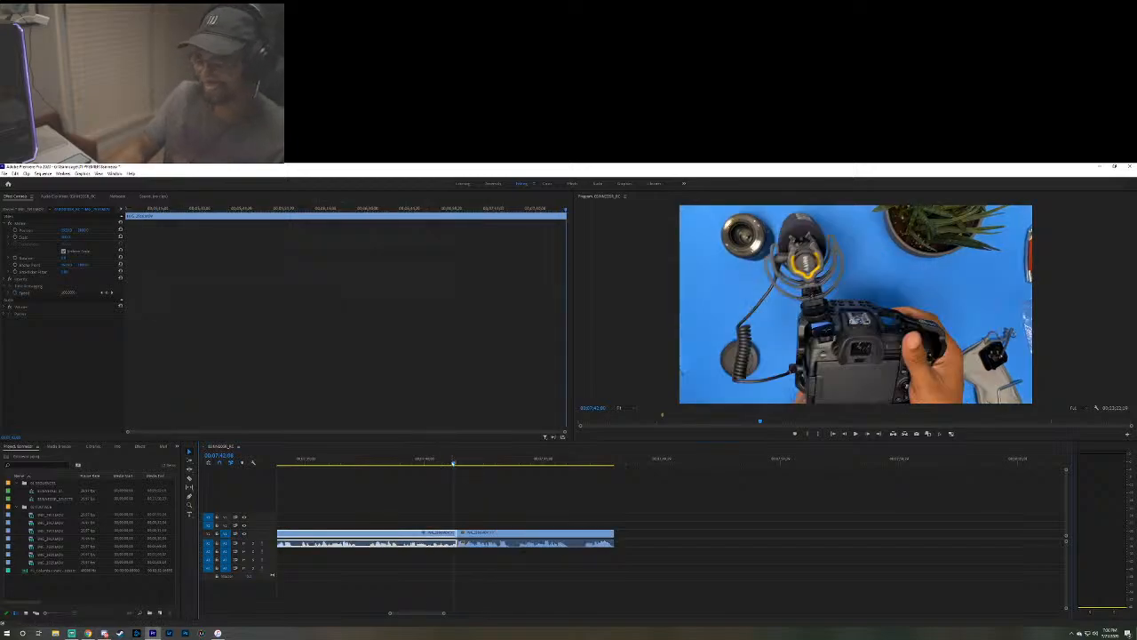
pyautogui.press('space')
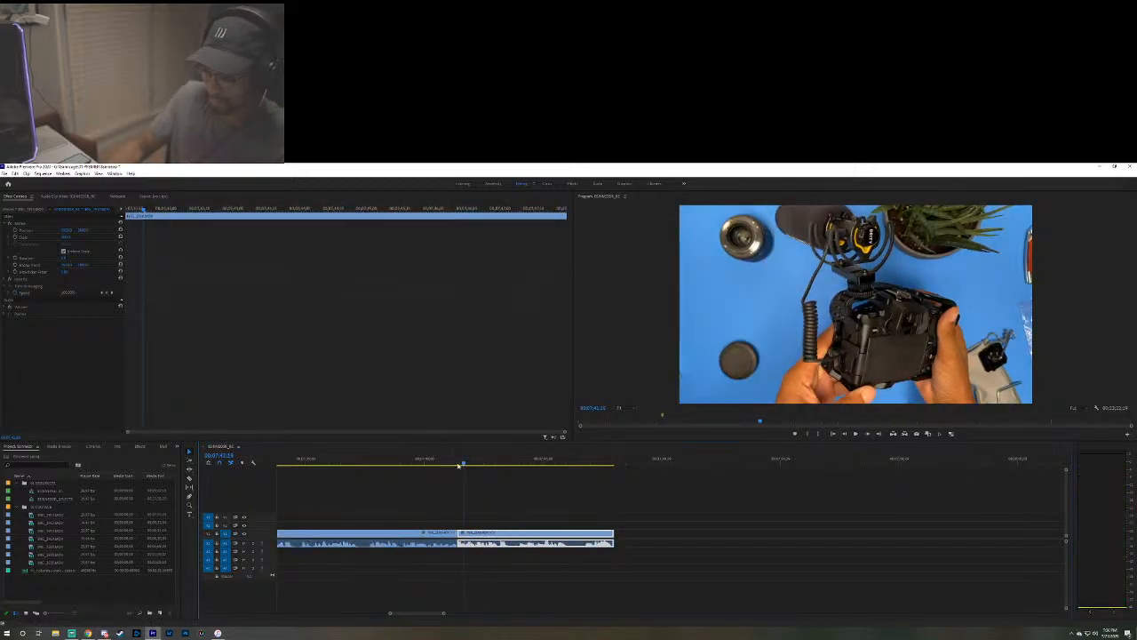
pyautogui.click(459, 464)
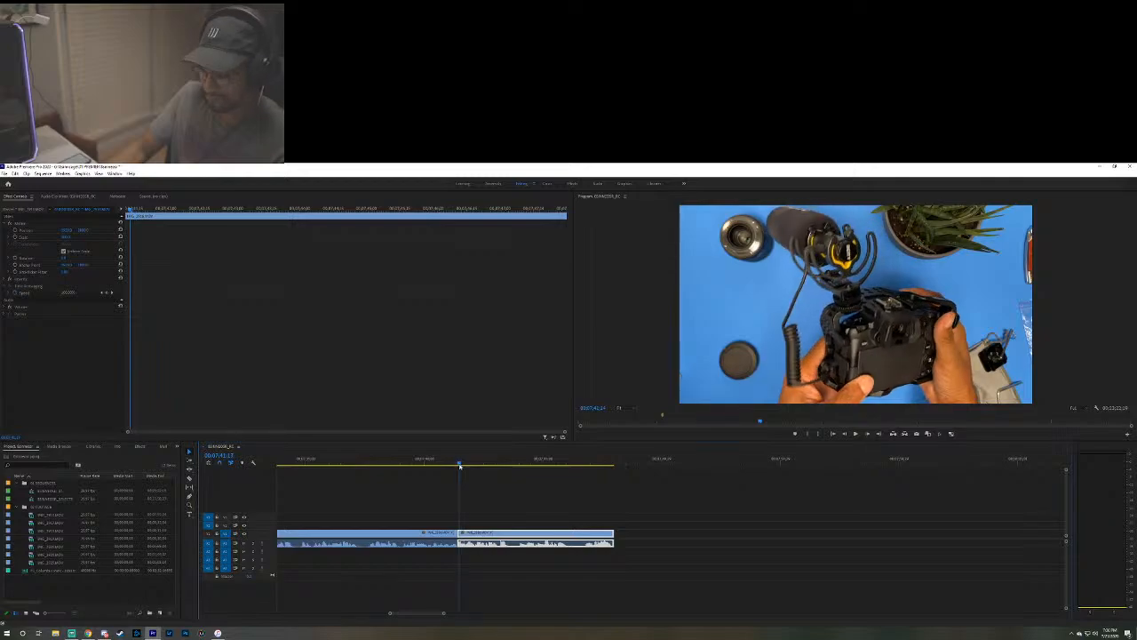
pyautogui.click(457, 463)
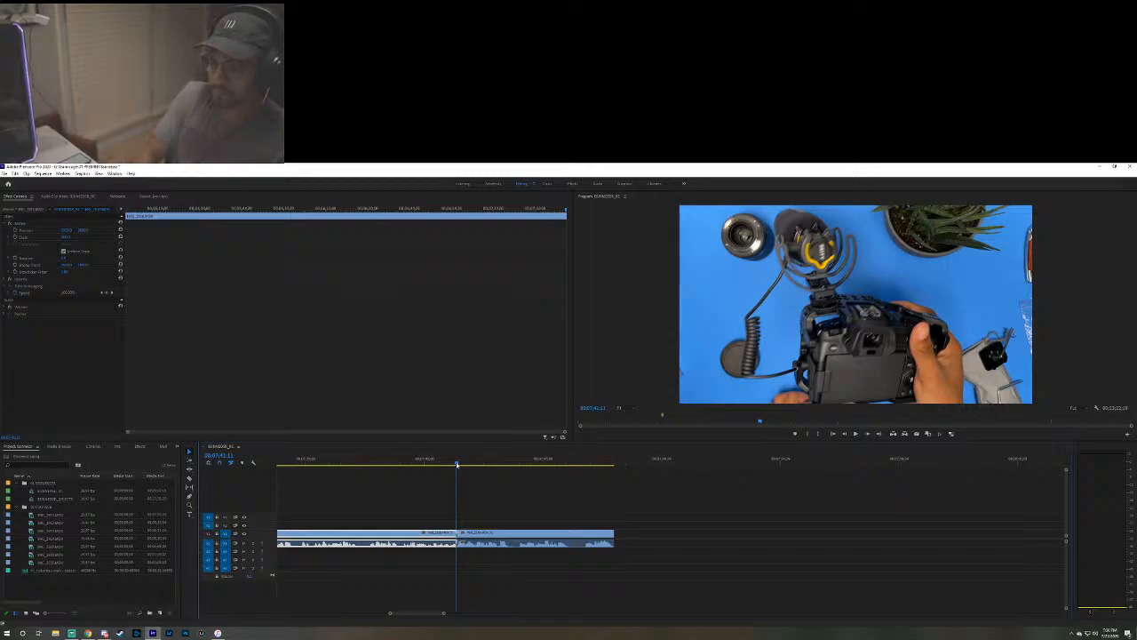
pyautogui.moveTo(458, 464); pyautogui.dragTo(455, 463)
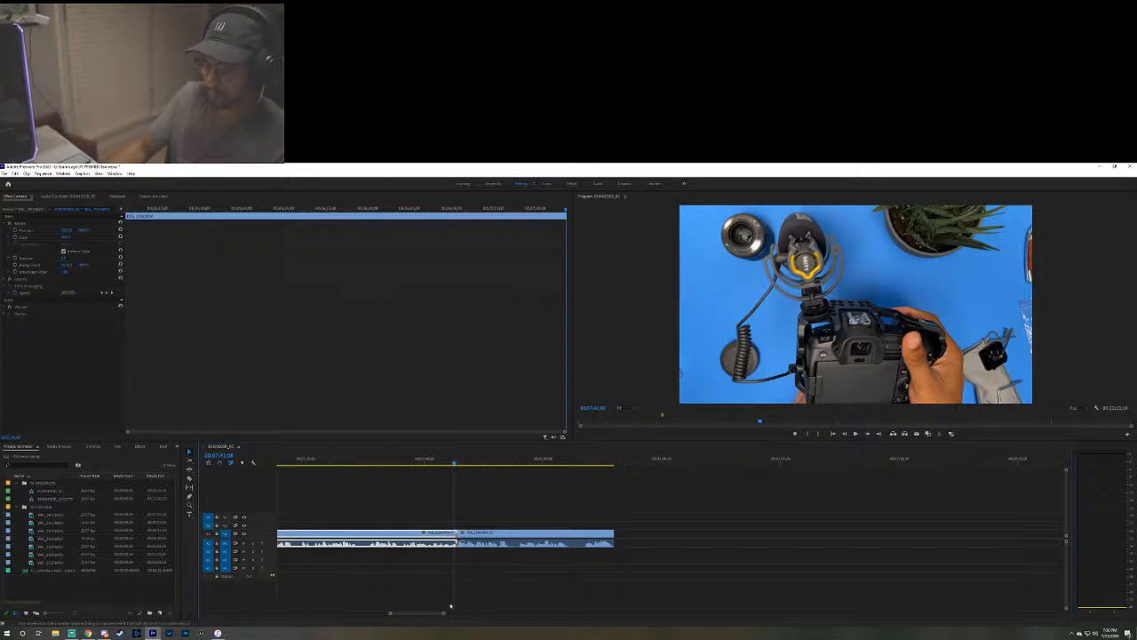
pyautogui.moveTo(445, 614); pyautogui.dragTo(385, 615)
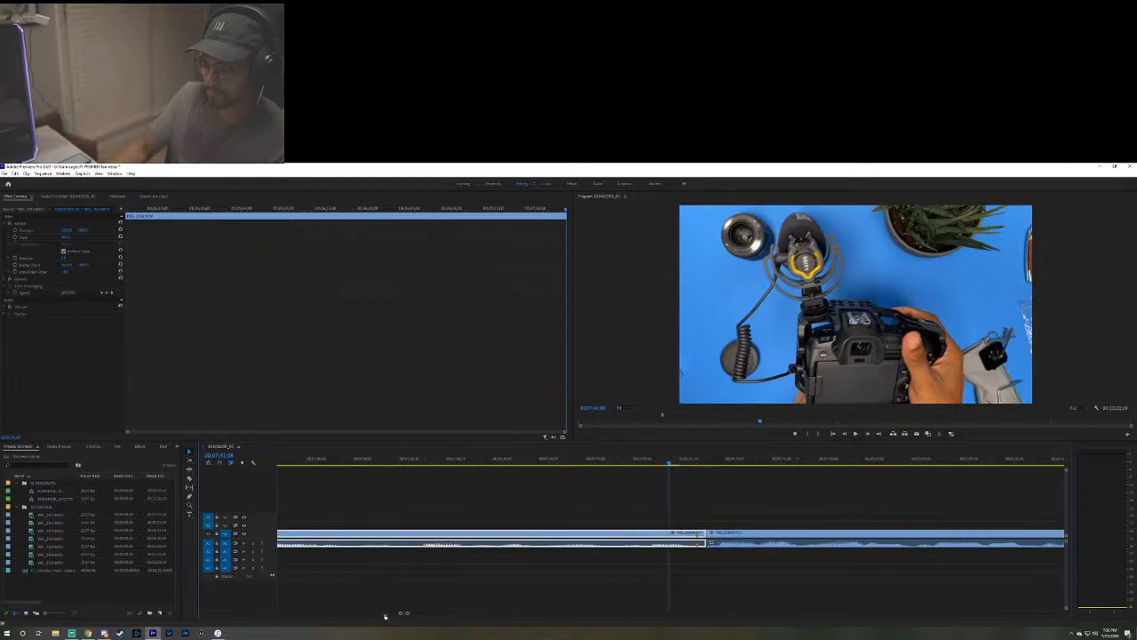
pyautogui.doubleClick(699, 538)
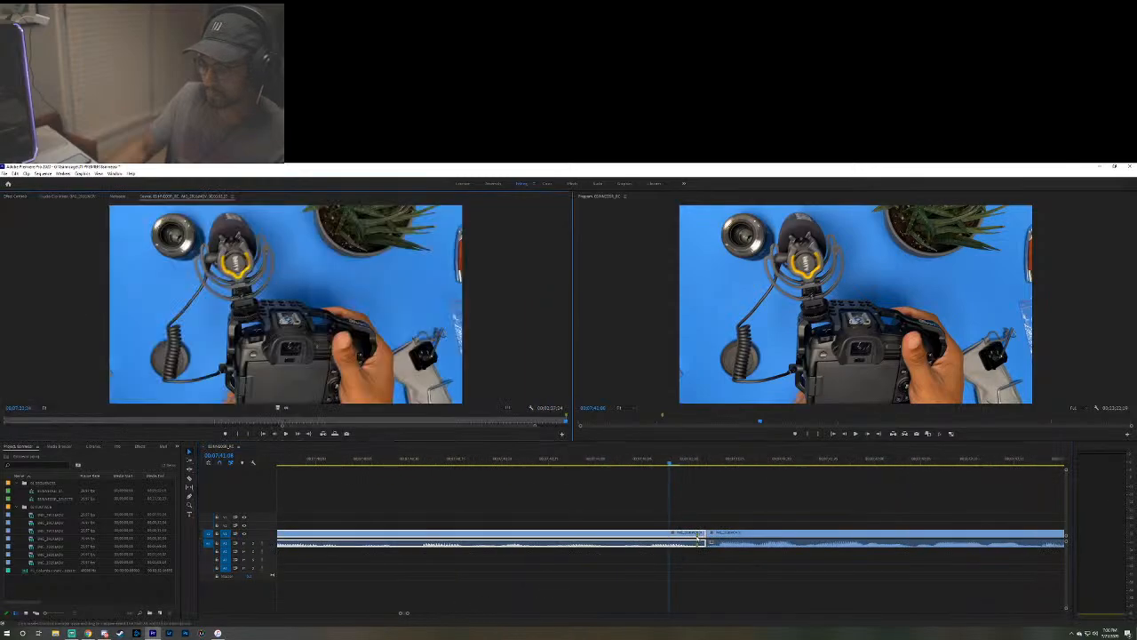
pyautogui.rightClick(699, 539)
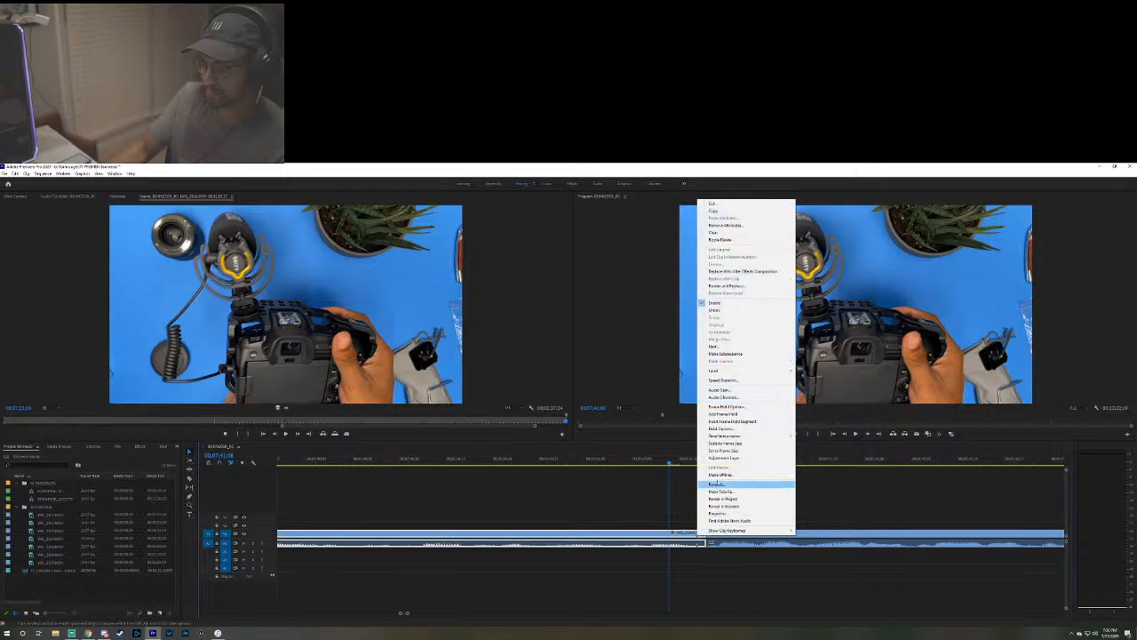
pyautogui.click(683, 474)
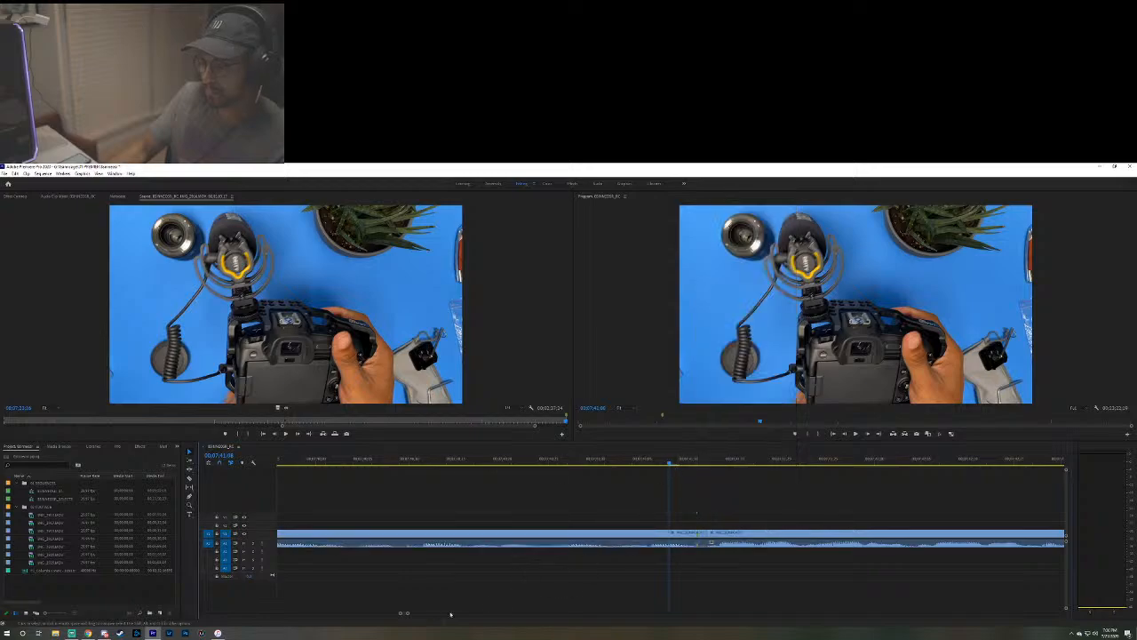
# Replay the new cut, add a sequence marker at the join and name it with an "Insert B Roll" note.
pyautogui.moveTo(407, 613); pyautogui.dragTo(296, 613)
pyautogui.press('space')
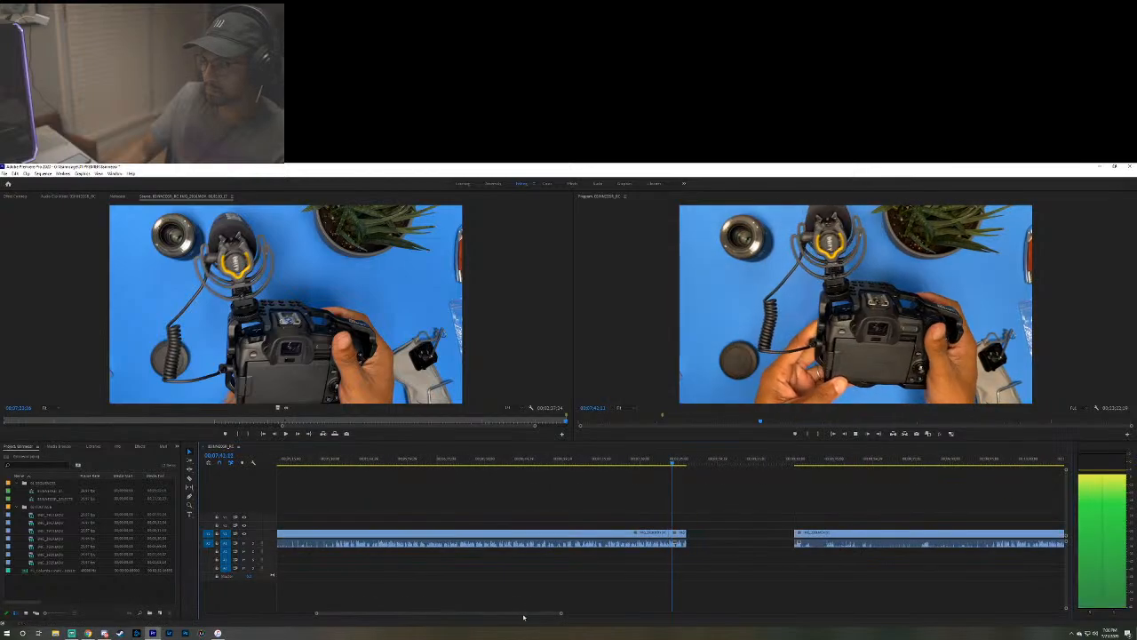
pyautogui.moveTo(526, 617); pyautogui.dragTo(578, 613)
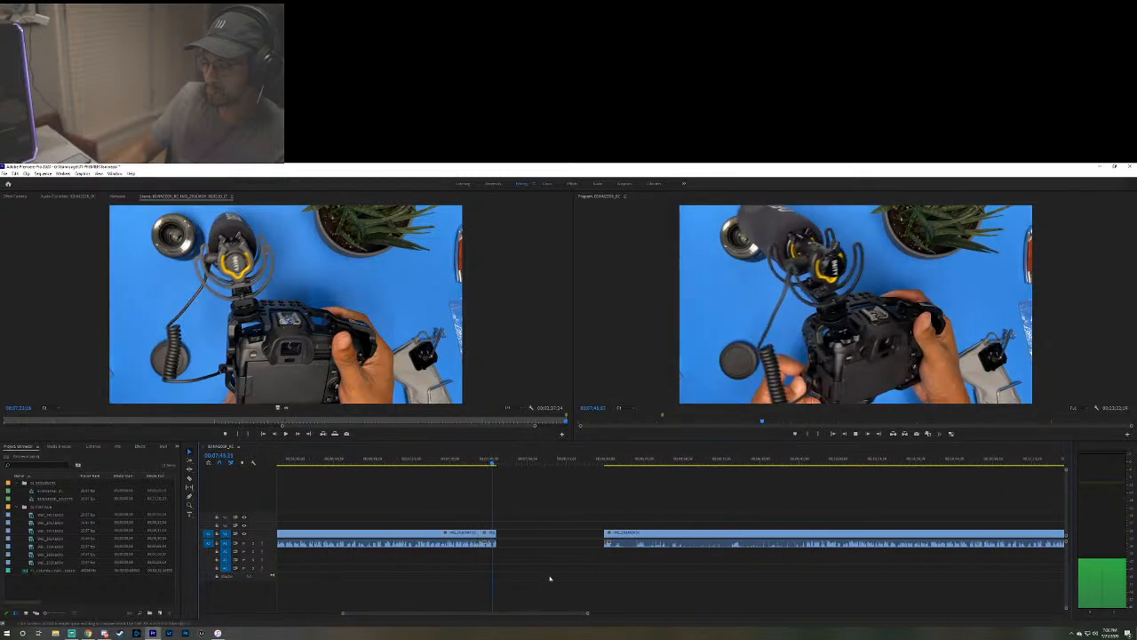
pyautogui.moveTo(488, 463); pyautogui.dragTo(480, 465)
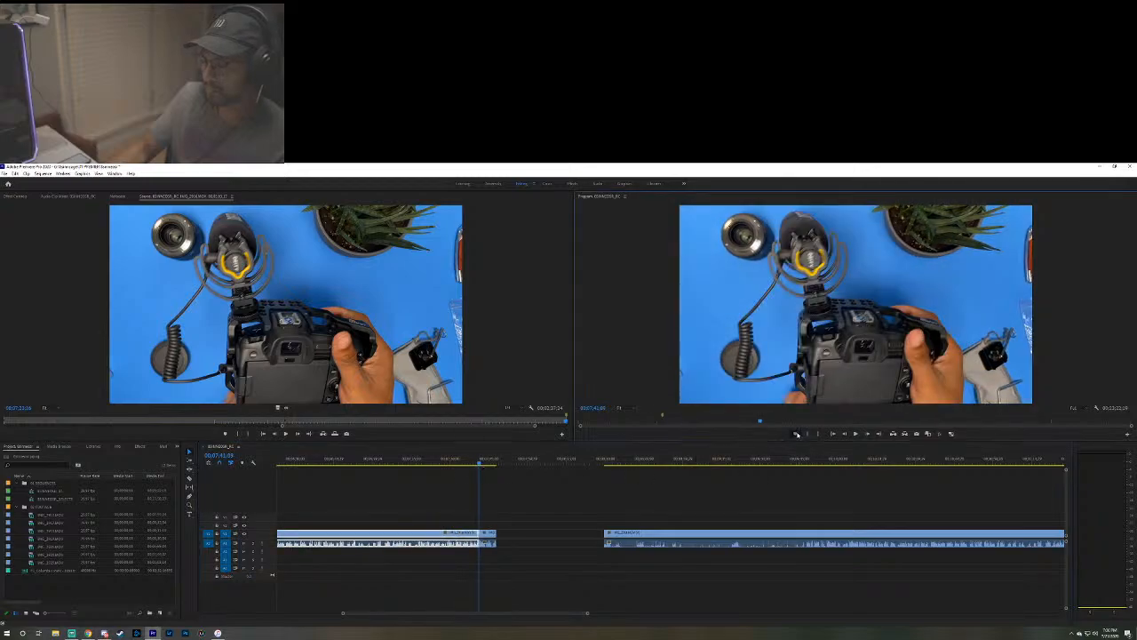
pyautogui.doubleClick(481, 456)
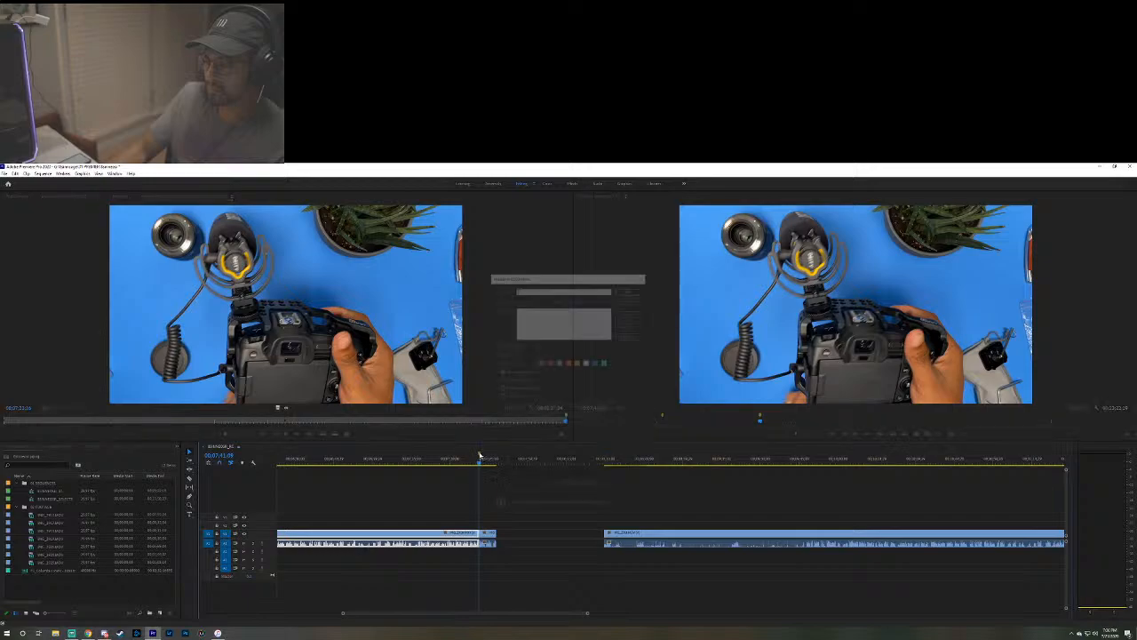
pyautogui.click(534, 291)
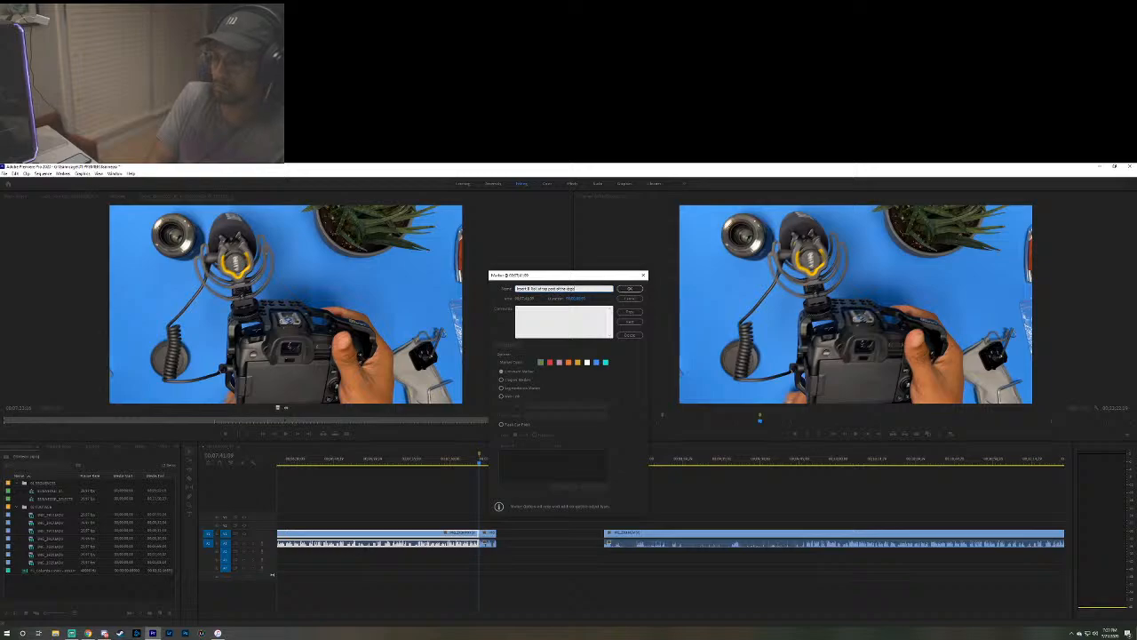
pyautogui.press('Return')
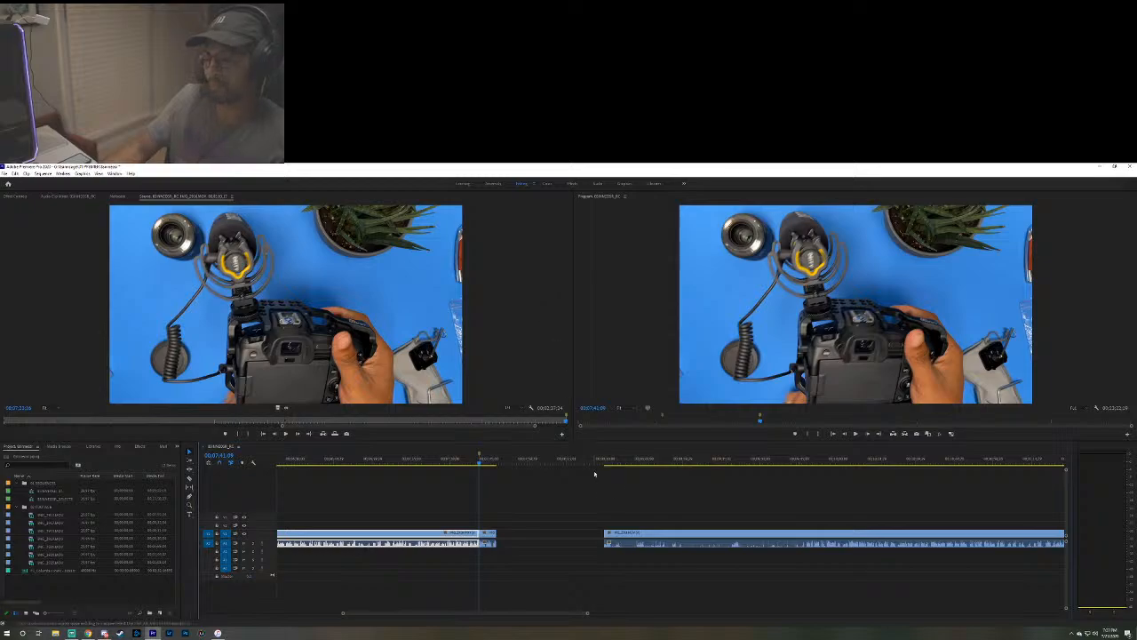
# Review the long clip after the gap and delete it from the timeline.
pyautogui.moveTo(702, 535)
pyautogui.mouseDown()
pyautogui.moveTo(610, 536)
pyautogui.moveTo(702, 537)
pyautogui.mouseUp()
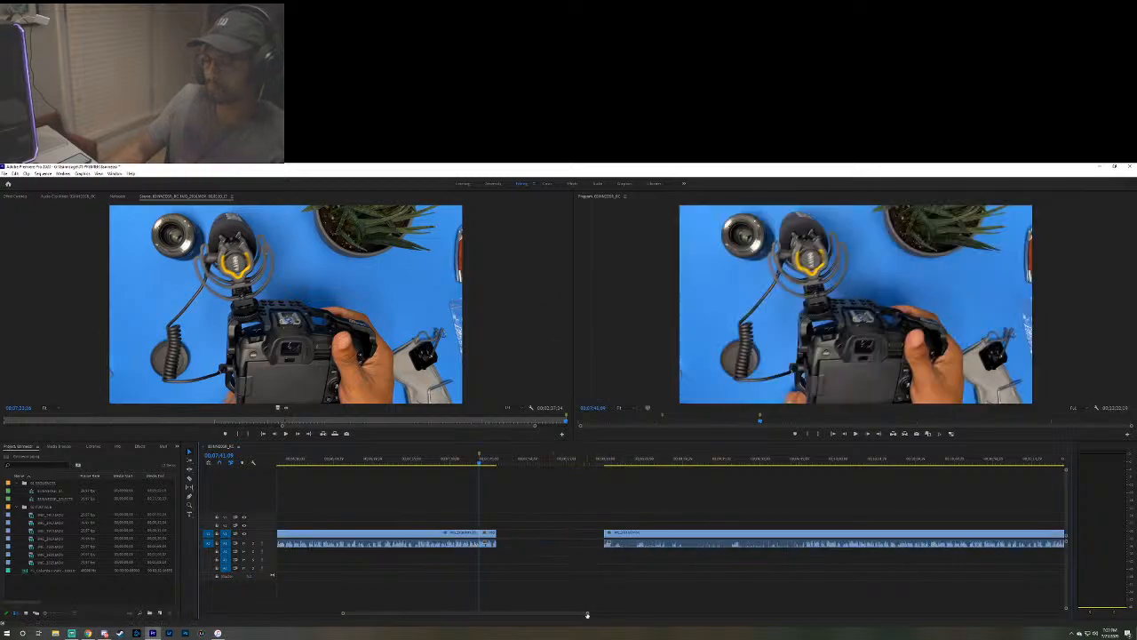
pyautogui.moveTo(586, 613); pyautogui.dragTo(781, 613)
pyautogui.press('space')
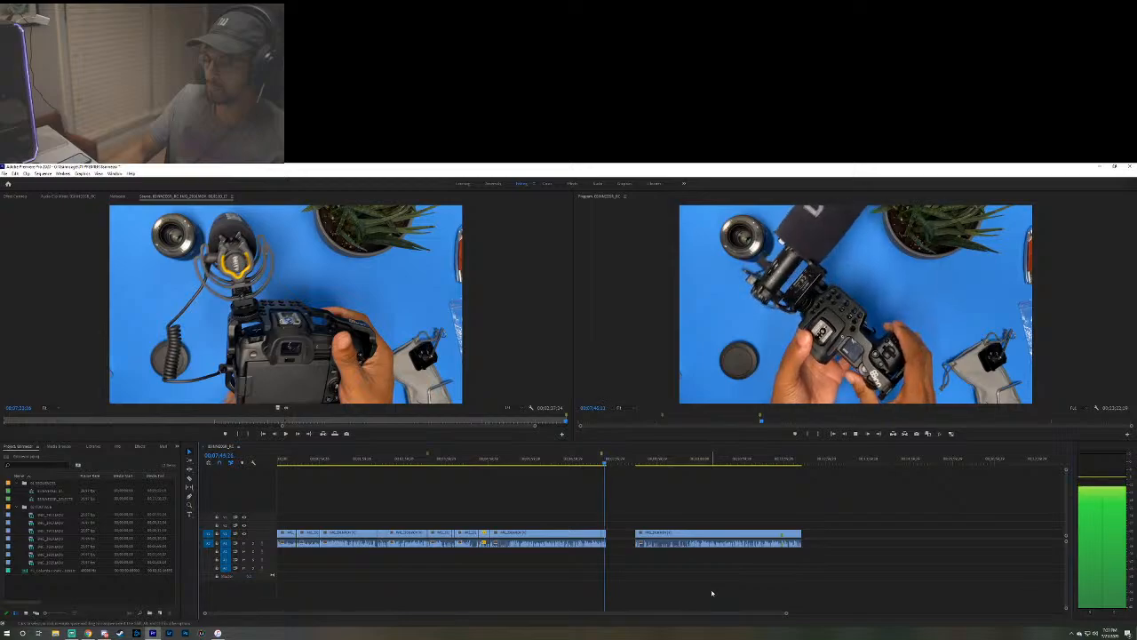
pyautogui.click(634, 463)
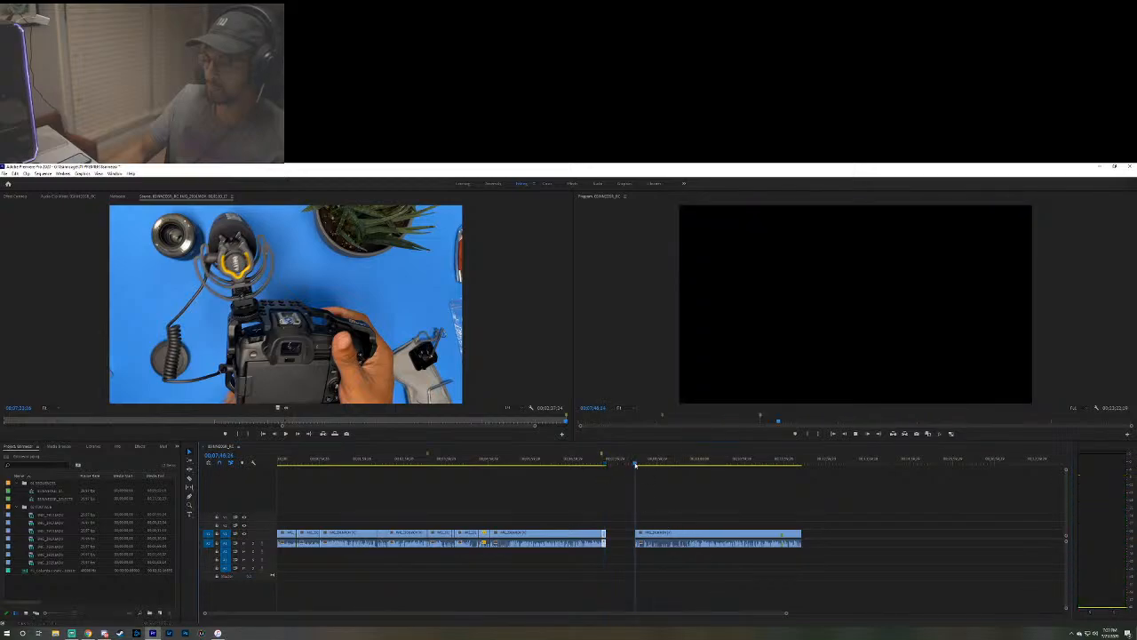
pyautogui.press('space')
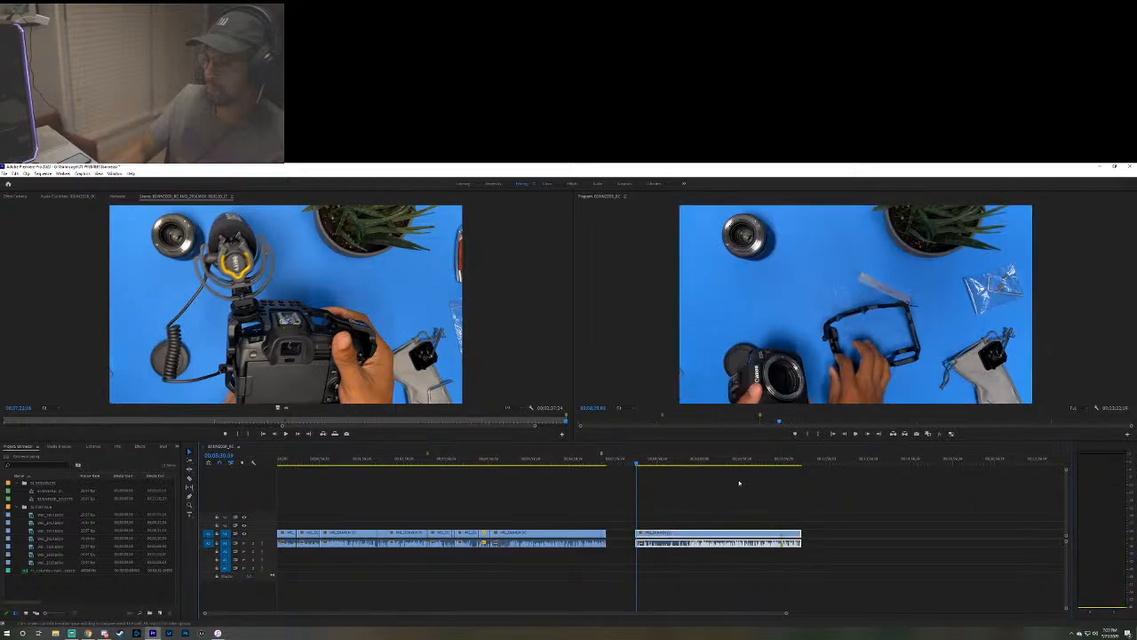
pyautogui.click(774, 461)
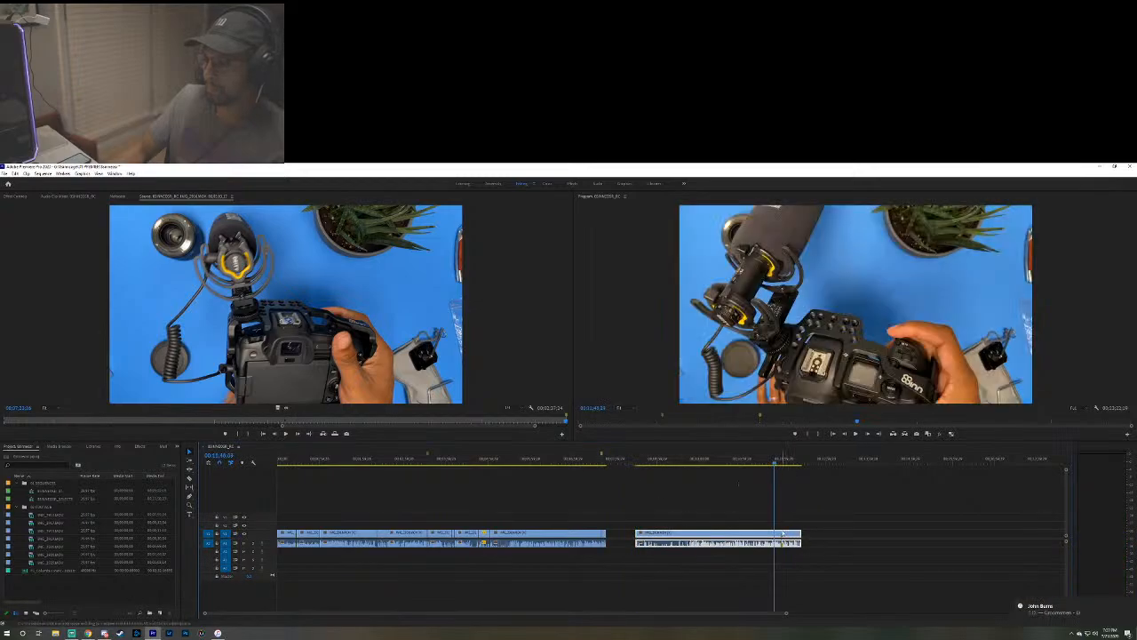
pyautogui.press('f')
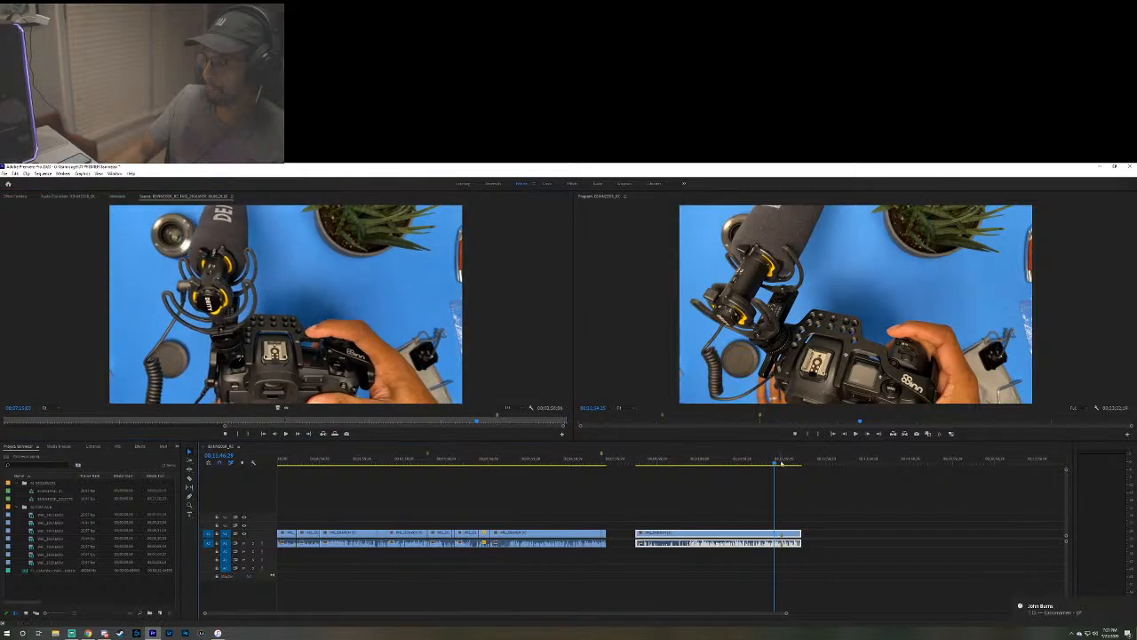
pyautogui.click(780, 463)
pyautogui.press('space')
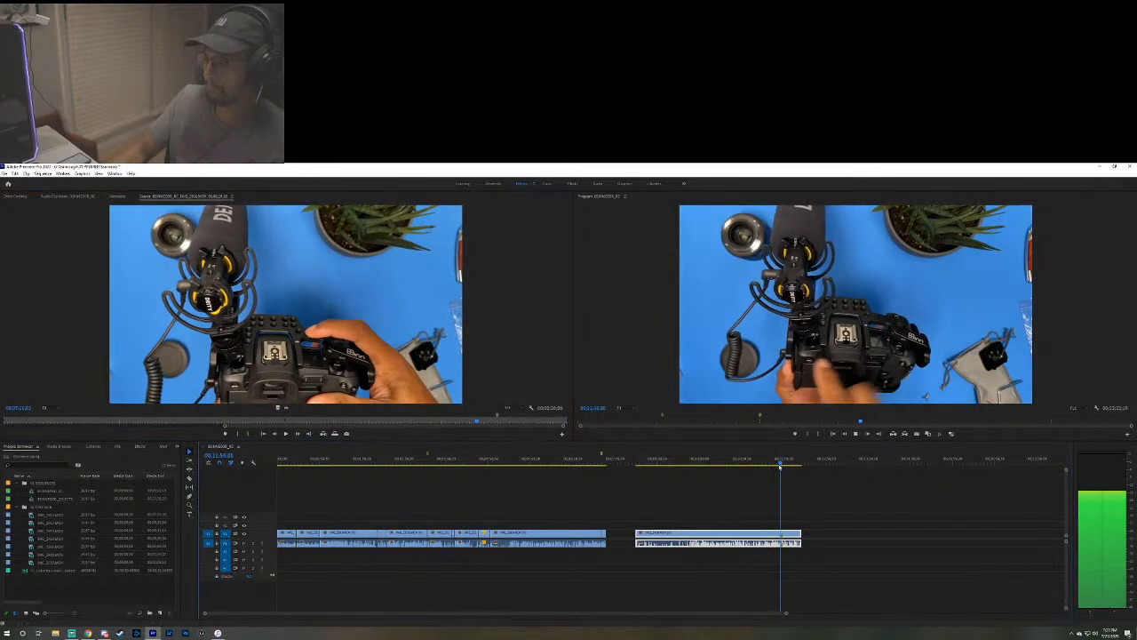
pyautogui.press('Delete')
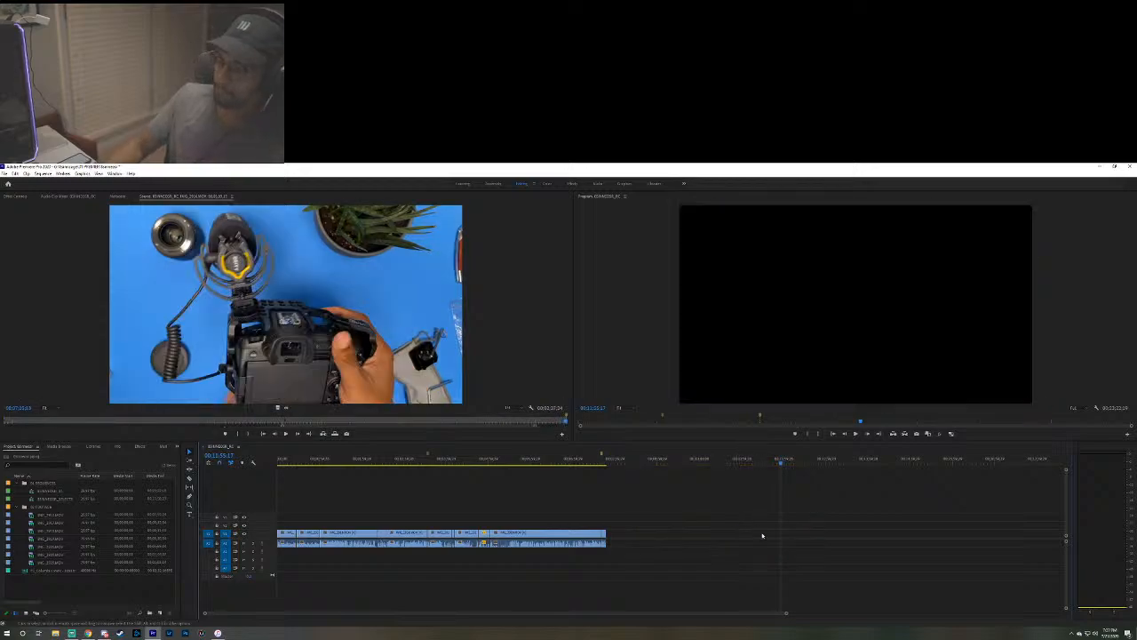
# Try to extend the end of the short last piece before the gap and play it.
pyautogui.click(603, 462)
pyautogui.press('space')
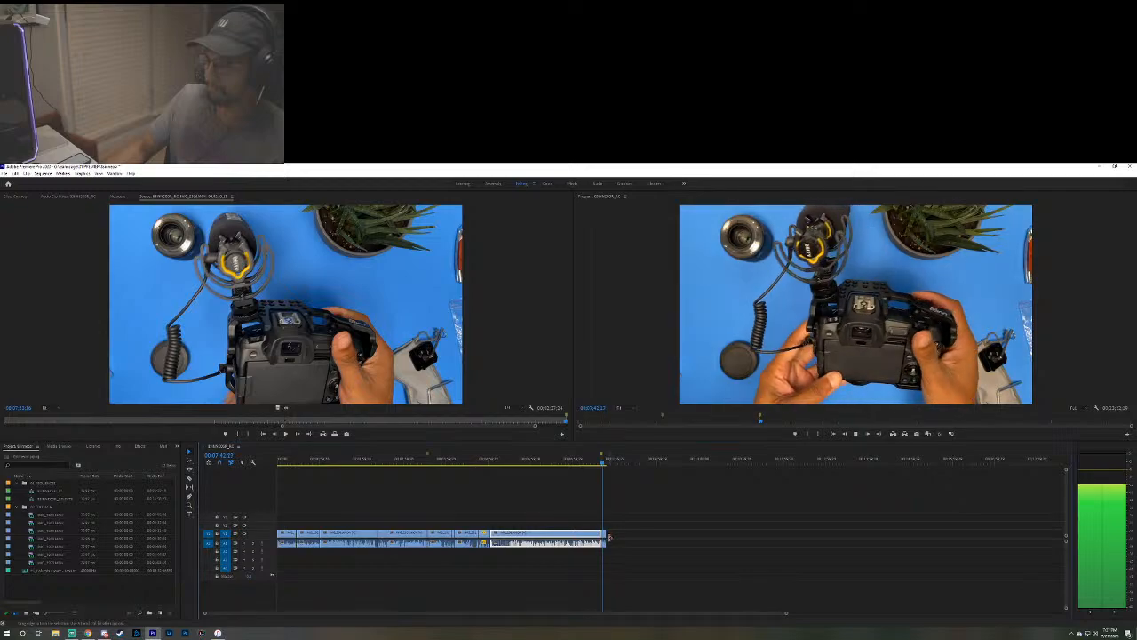
pyautogui.moveTo(610, 534); pyautogui.dragTo(614, 534)
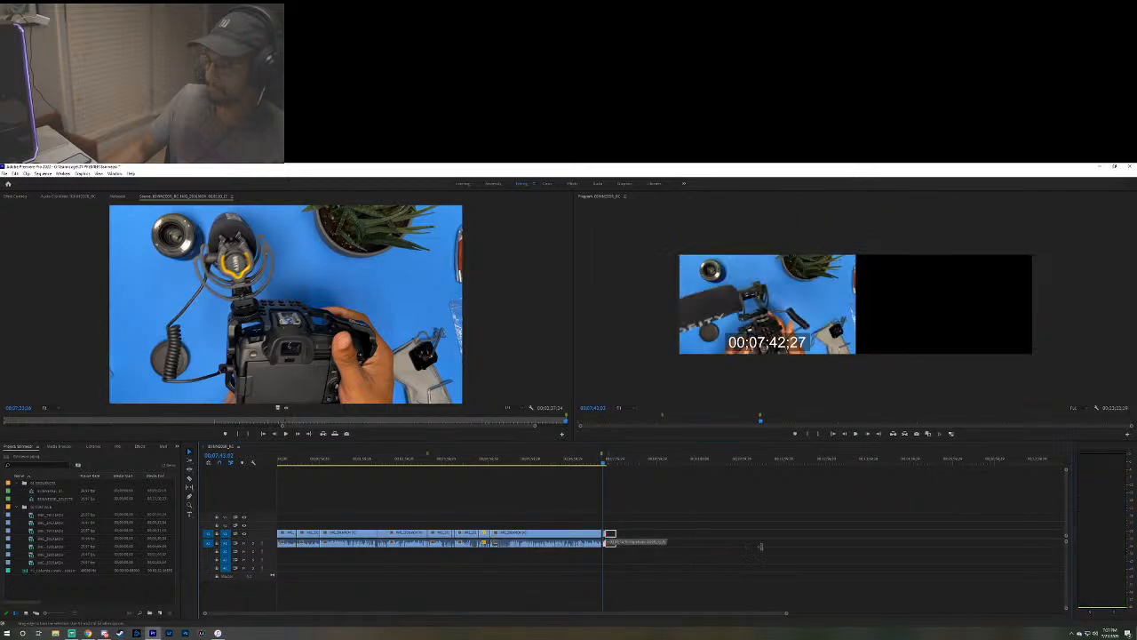
pyautogui.press('space')
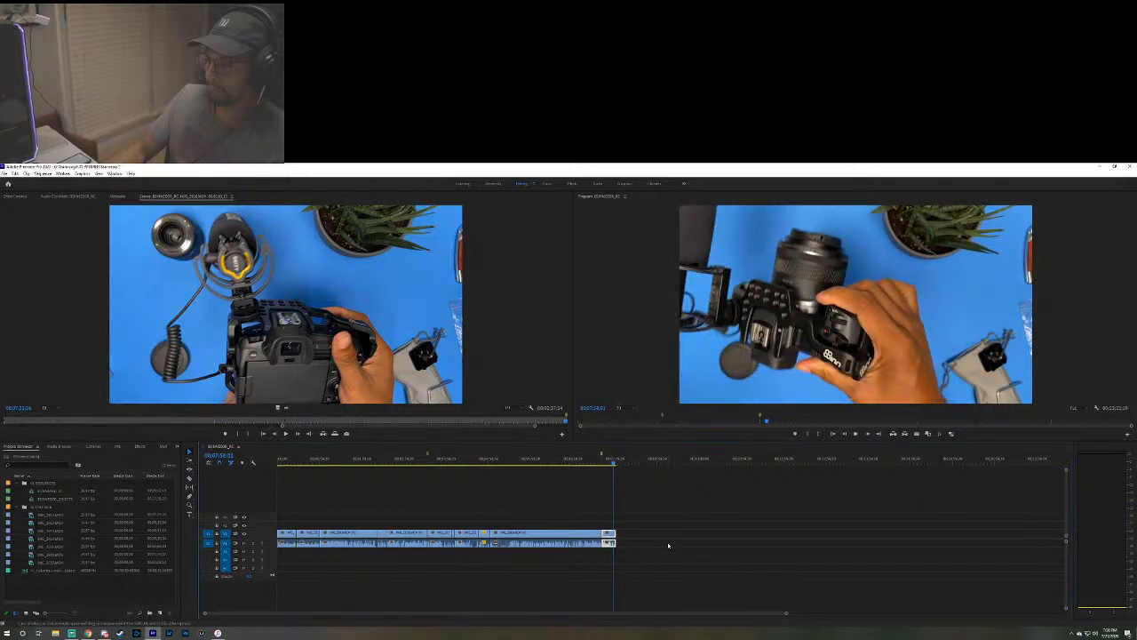
pyautogui.click(604, 466)
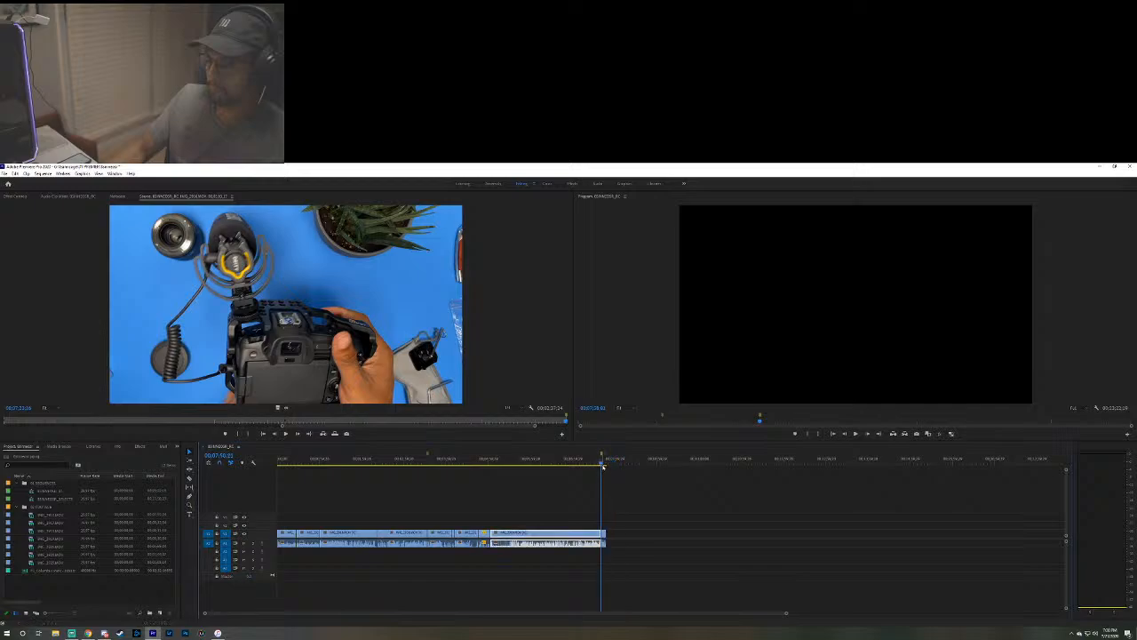
pyautogui.press('space')
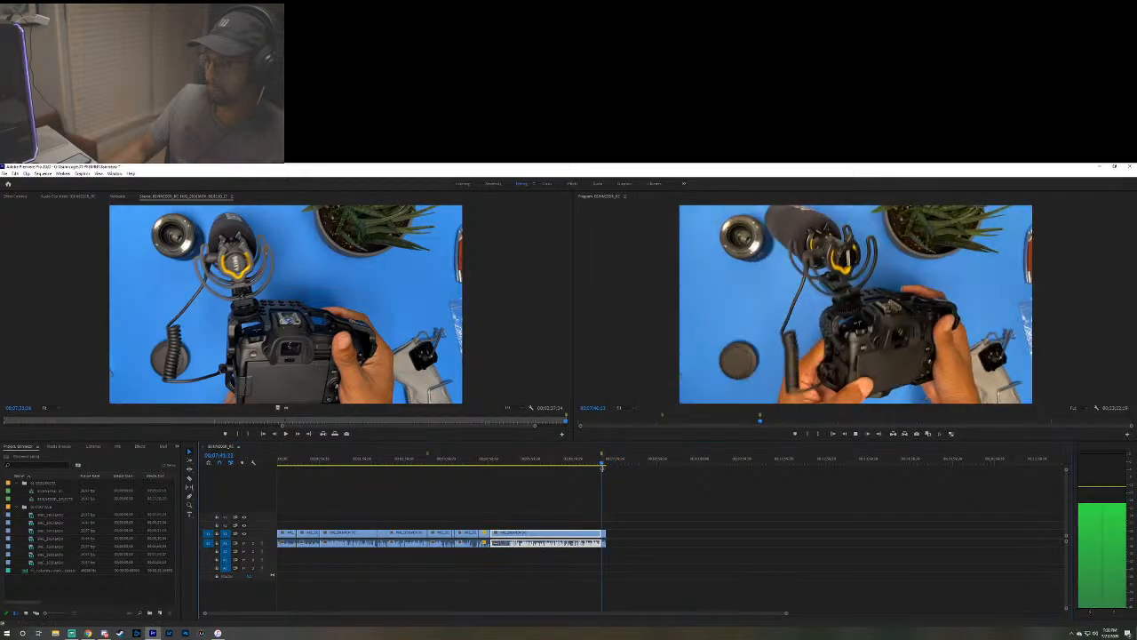
# Move the next clip from further down the timeline against the end of the edited footage and play the join.
pyautogui.click(750, 595)
pyautogui.moveTo(786, 614); pyautogui.dragTo(1011, 614)
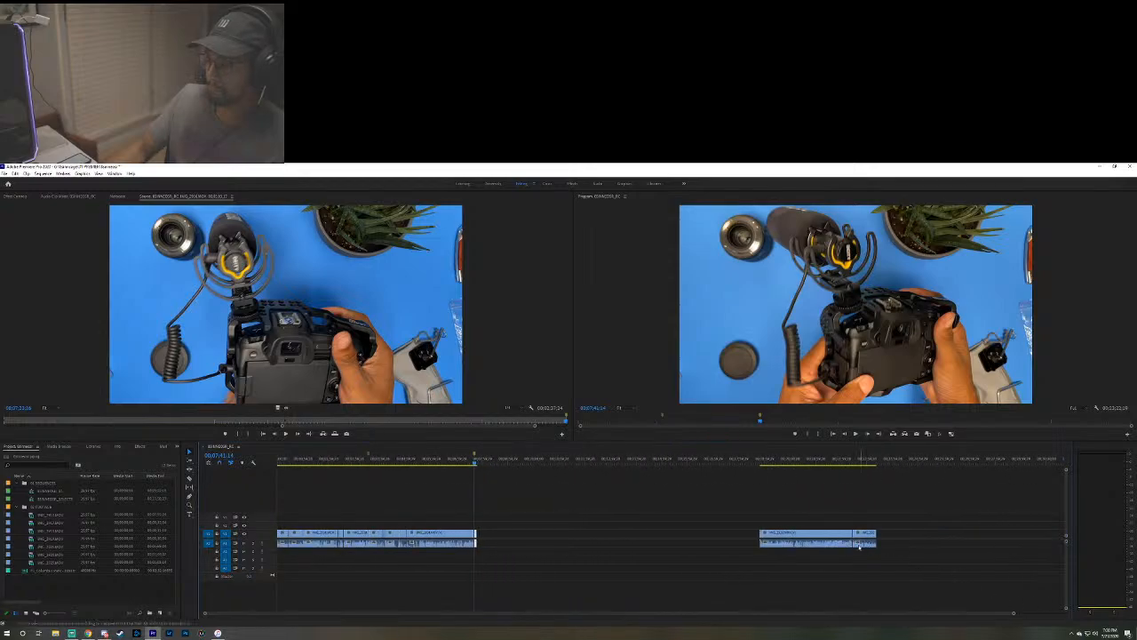
pyautogui.moveTo(775, 536); pyautogui.dragTo(494, 533)
pyautogui.press('space')
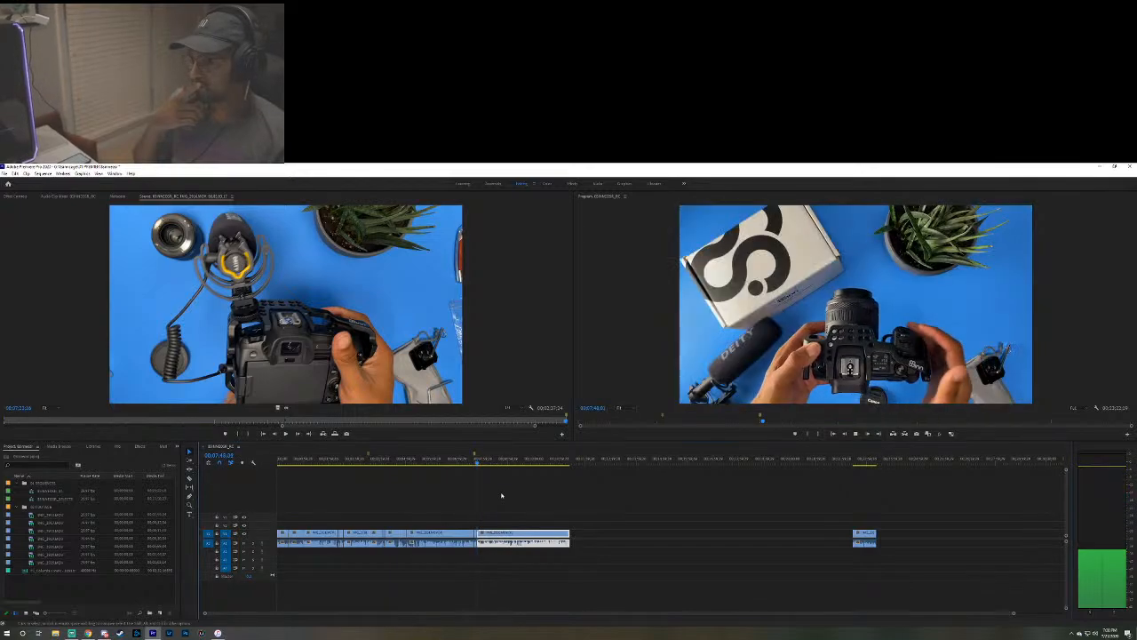
pyautogui.press('space')
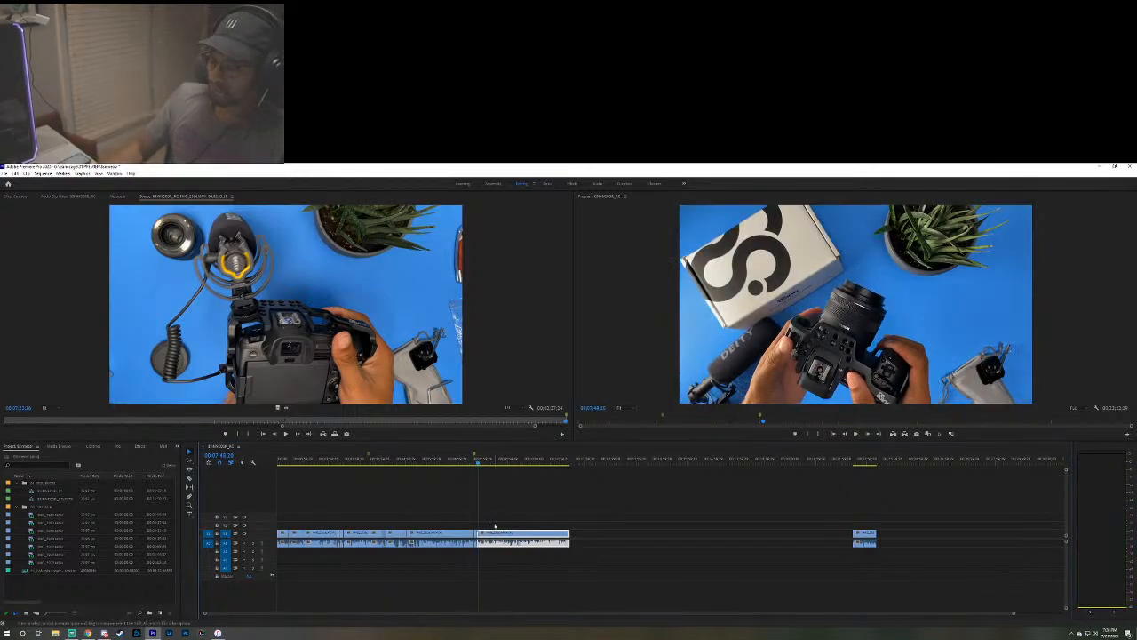
# Shift the following clip later to open a gap and extend the end of the short preceding piece into it.
pyautogui.scroll(5, 1014, 614)
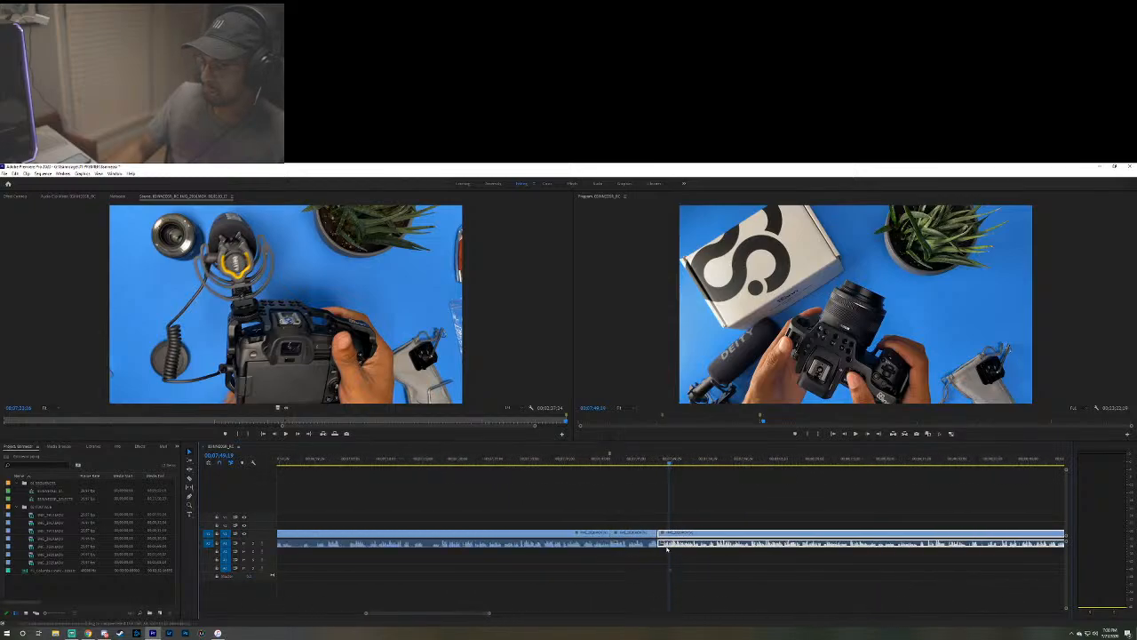
pyautogui.moveTo(701, 536); pyautogui.dragTo(808, 536)
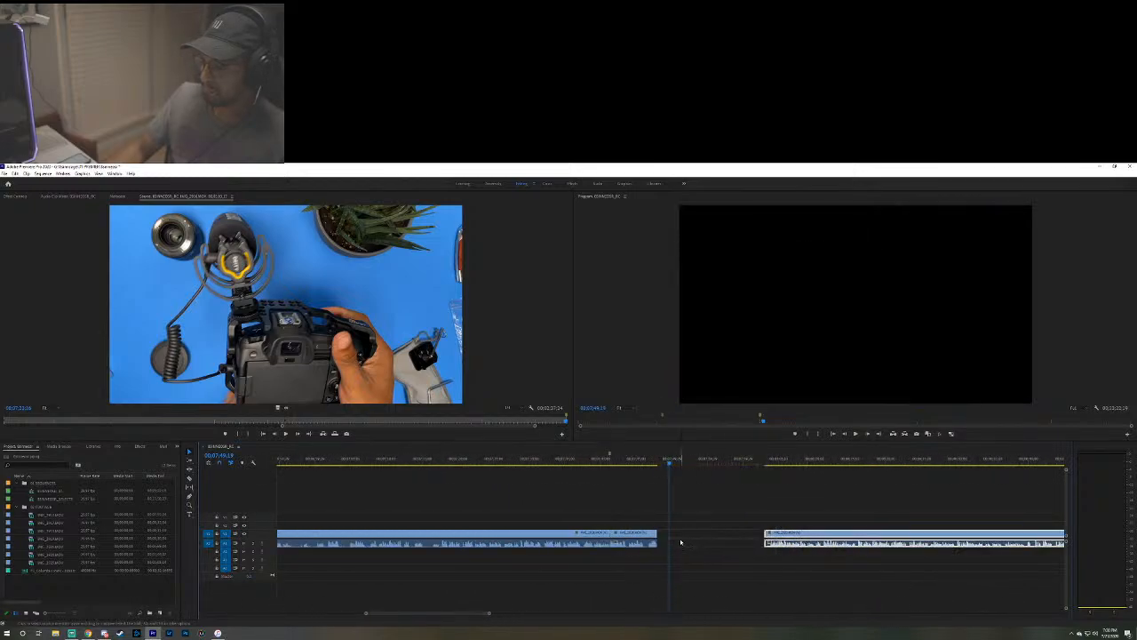
pyautogui.click(650, 470)
pyautogui.press('space')
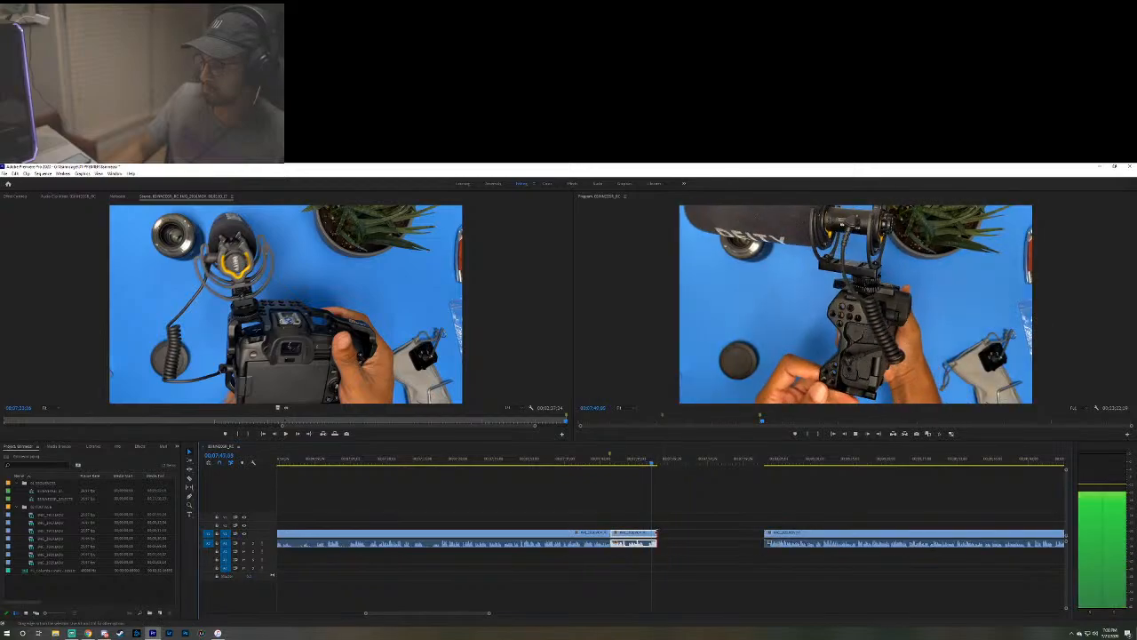
pyautogui.moveTo(655, 537); pyautogui.dragTo(729, 539)
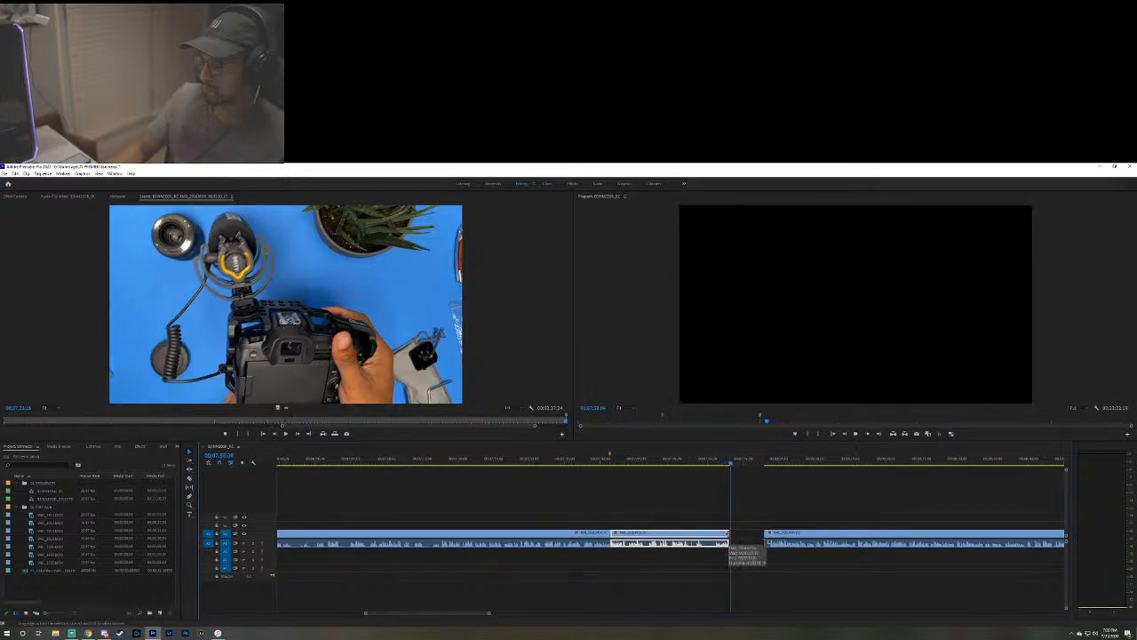
# Check the ending of the extended piece and move the following clip against it to close the gap.
pyautogui.click(728, 466)
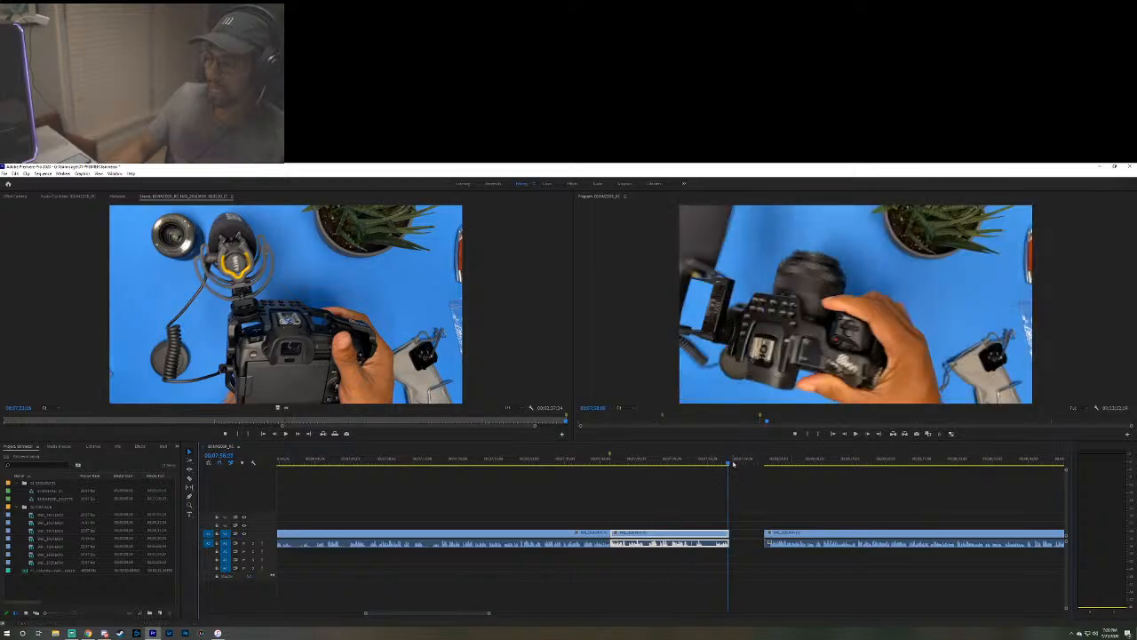
pyautogui.moveTo(733, 463); pyautogui.dragTo(720, 464)
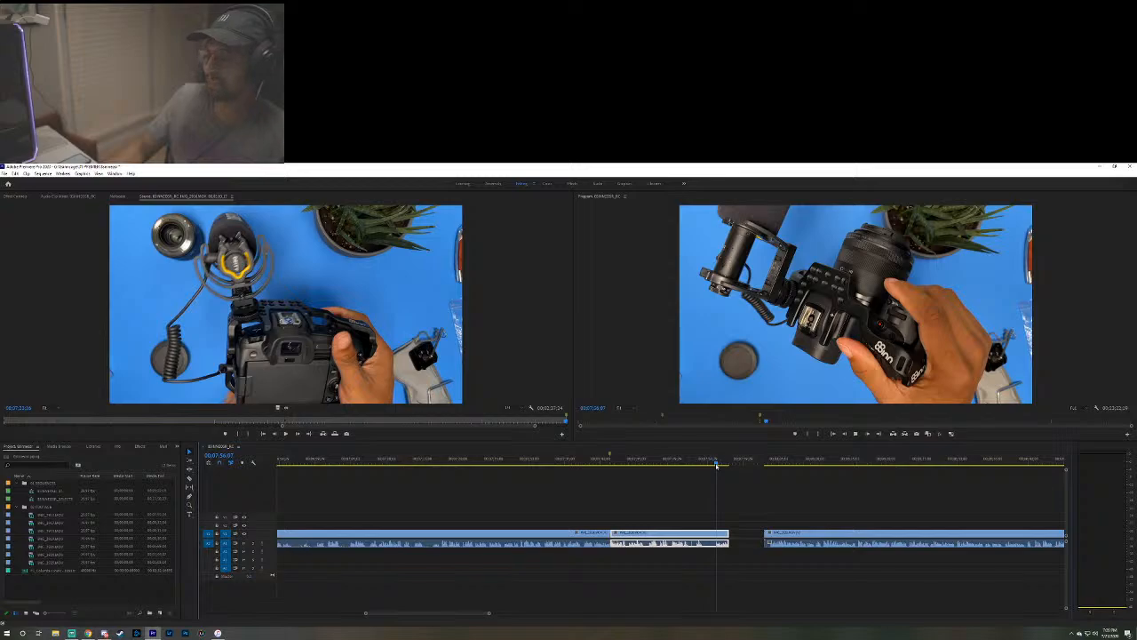
pyautogui.press('space')
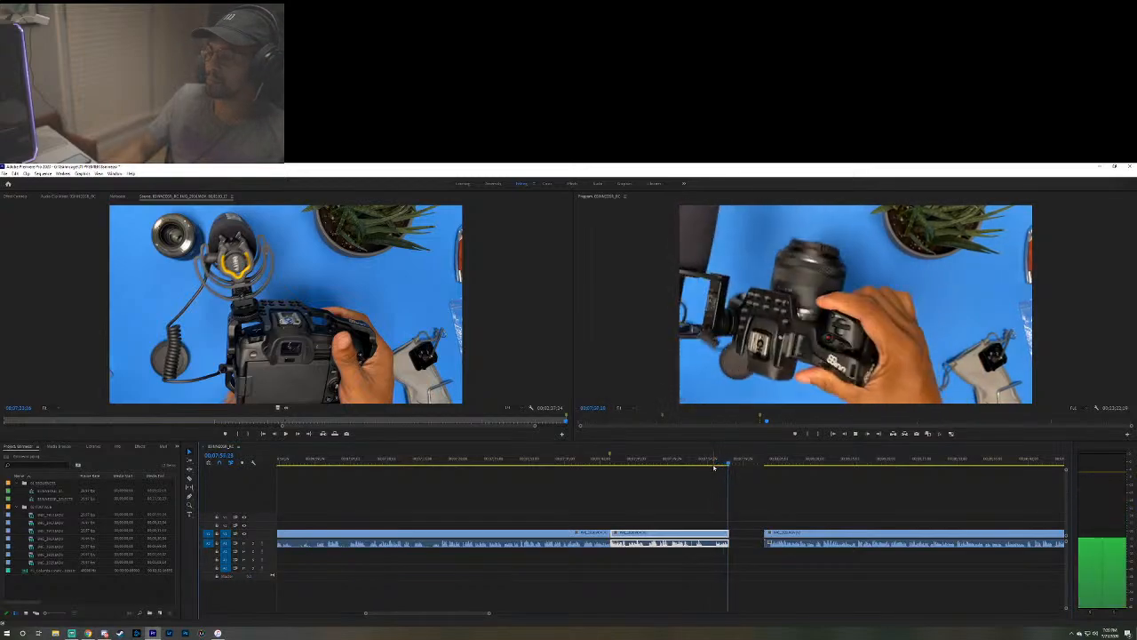
pyautogui.press('space')
pyautogui.moveTo(486, 613); pyautogui.dragTo(590, 615)
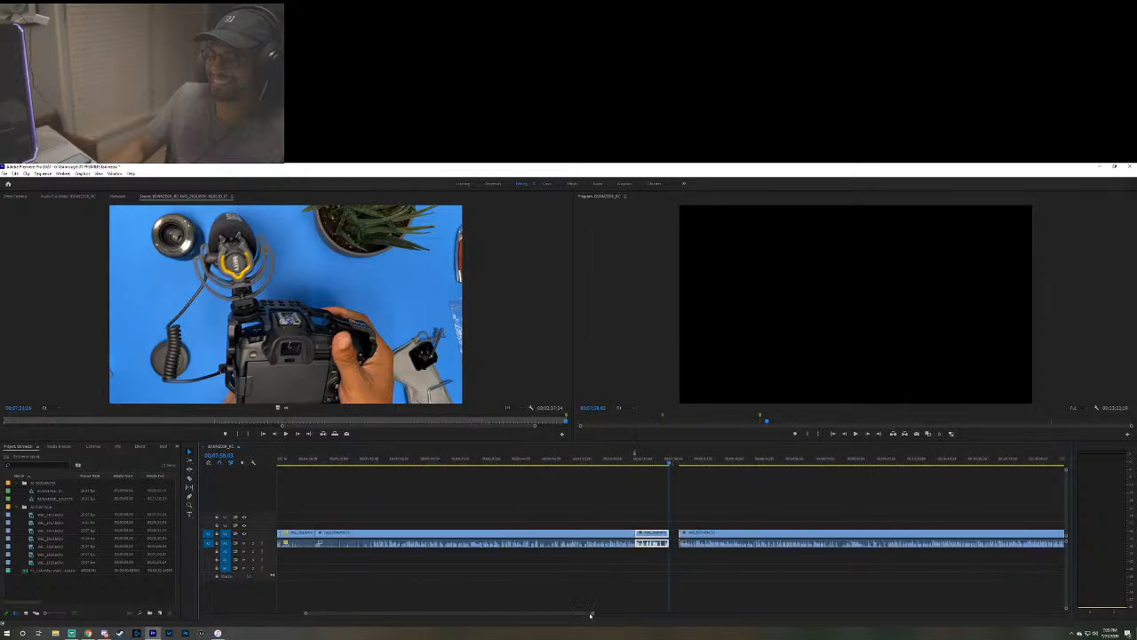
pyautogui.hscroll(5, 570, 579)
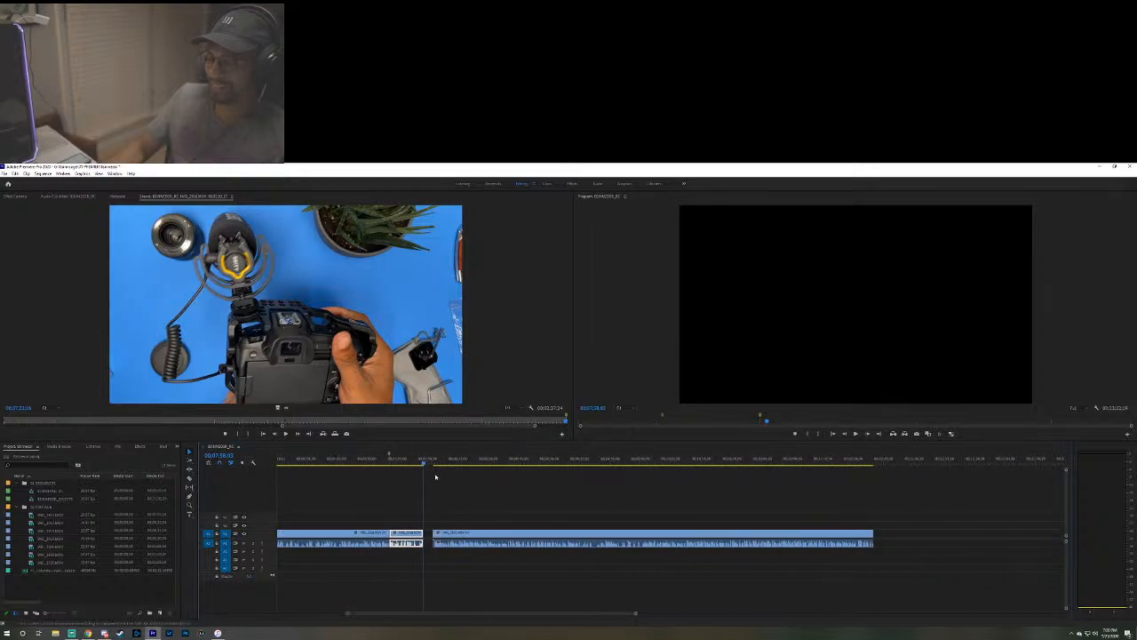
pyautogui.click(454, 534)
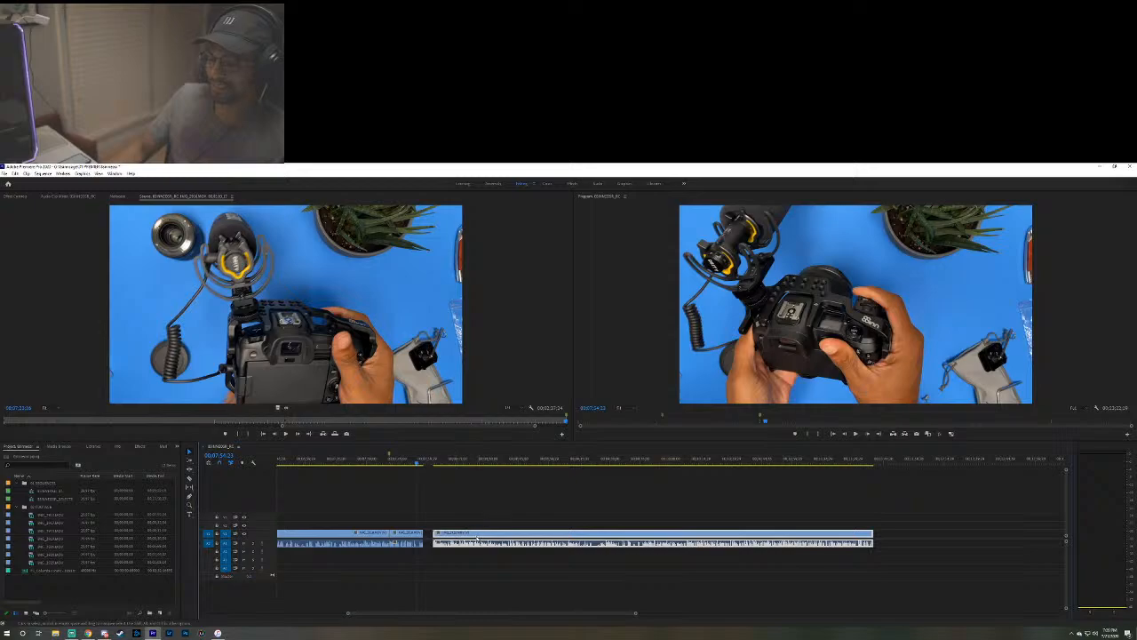
pyautogui.moveTo(477, 537); pyautogui.dragTo(468, 538)
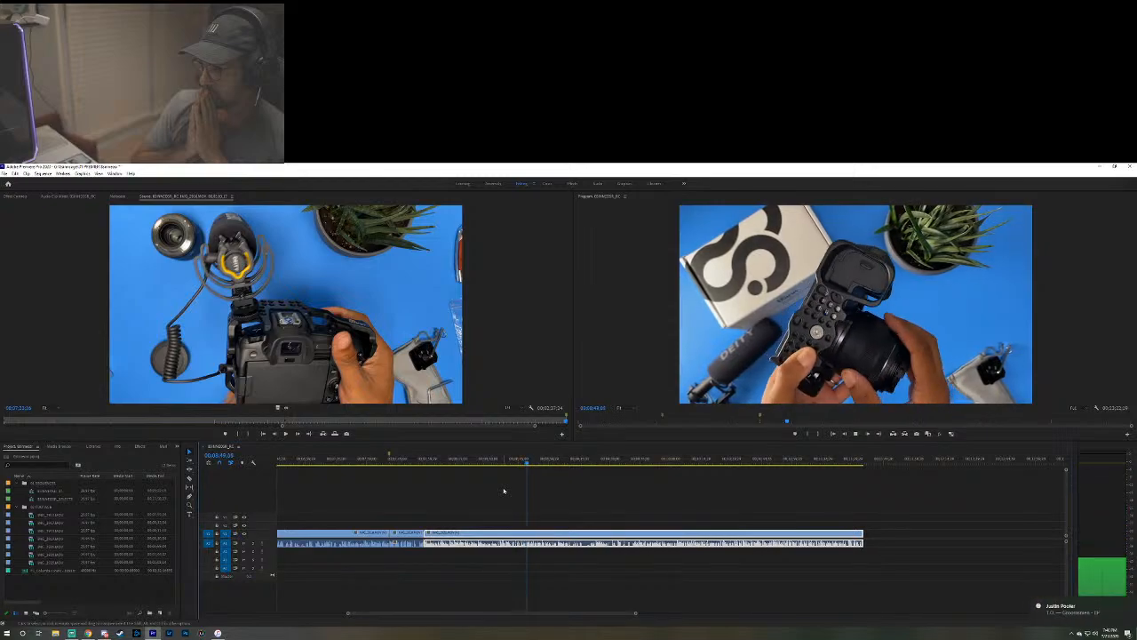
# Review the middle of the long camera clip and move the last separate clip against its end.
pyautogui.click(579, 461)
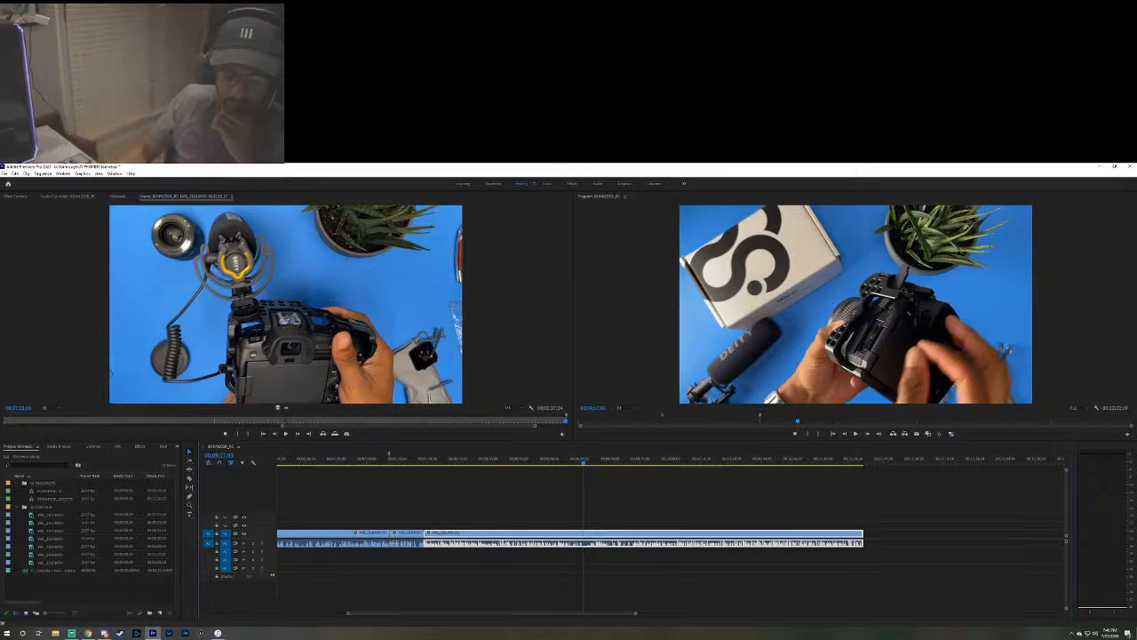
pyautogui.press('space')
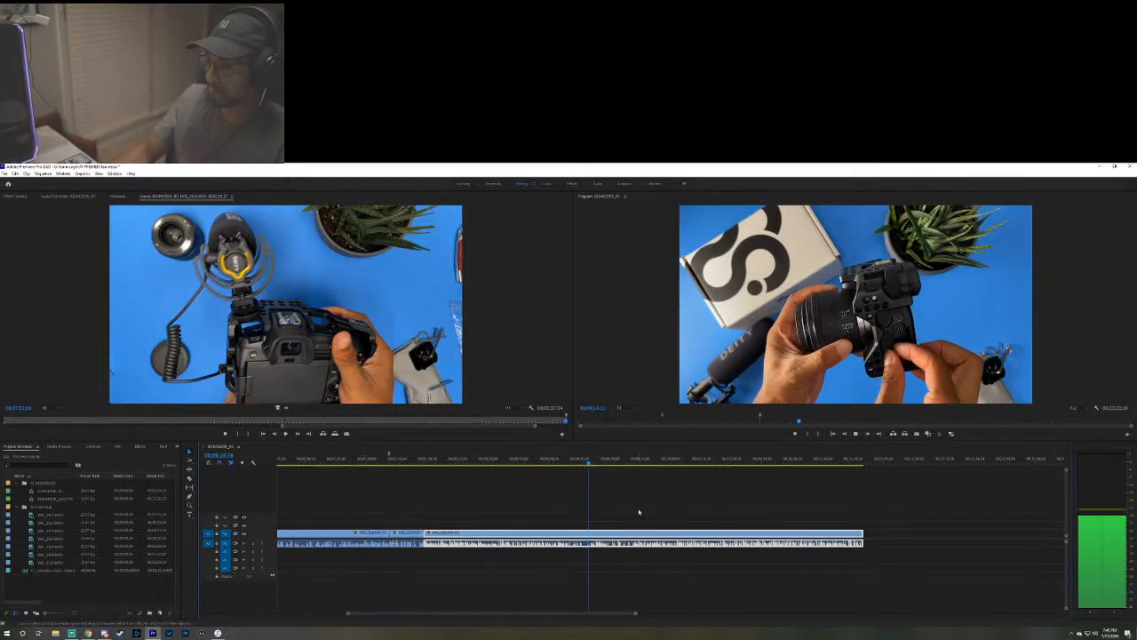
pyautogui.press('space')
pyautogui.press('space')
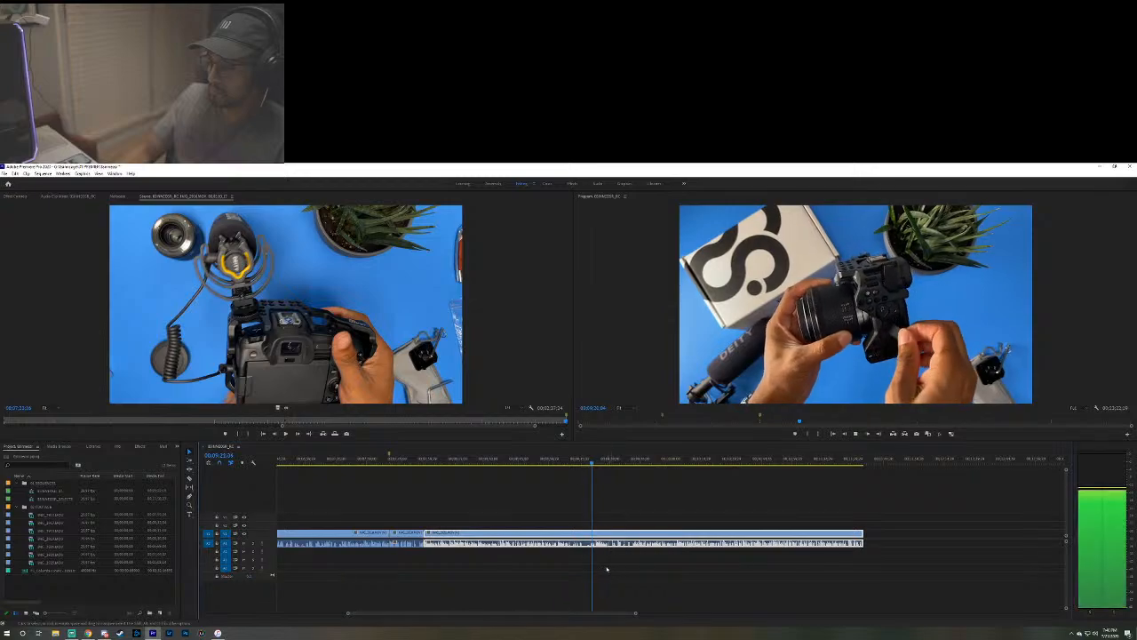
pyautogui.press('space')
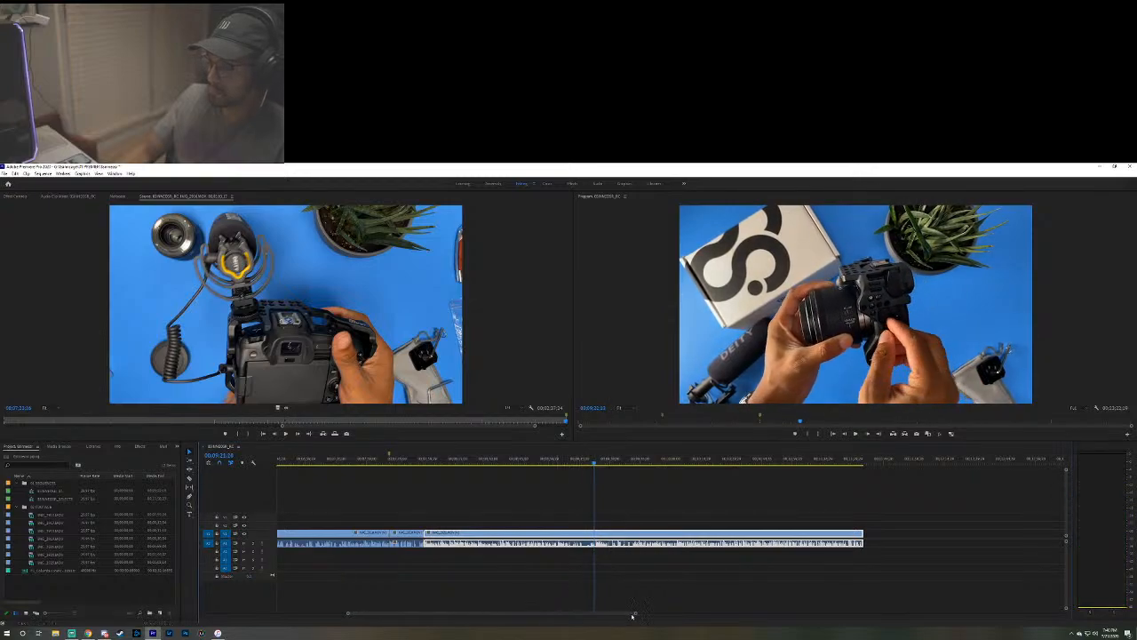
pyautogui.moveTo(636, 614); pyautogui.dragTo(966, 621)
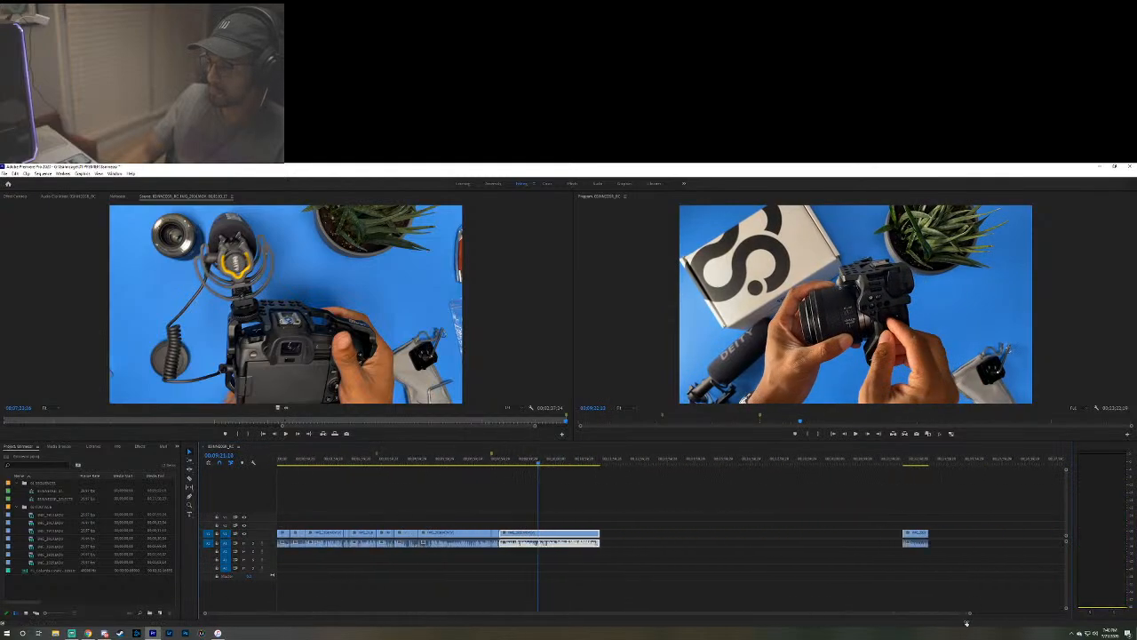
pyautogui.click(916, 534)
pyautogui.moveTo(915, 536); pyautogui.dragTo(612, 536)
# Play the closing part of the long camera clip through the join into the talking-head clip.
pyautogui.press('space')
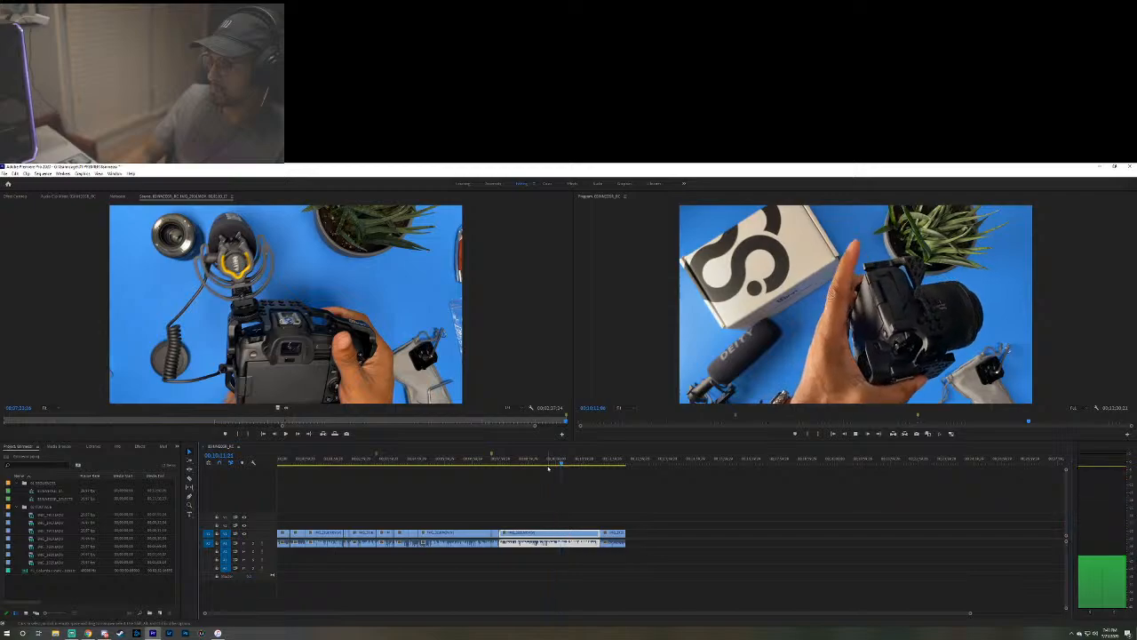
pyautogui.press('space')
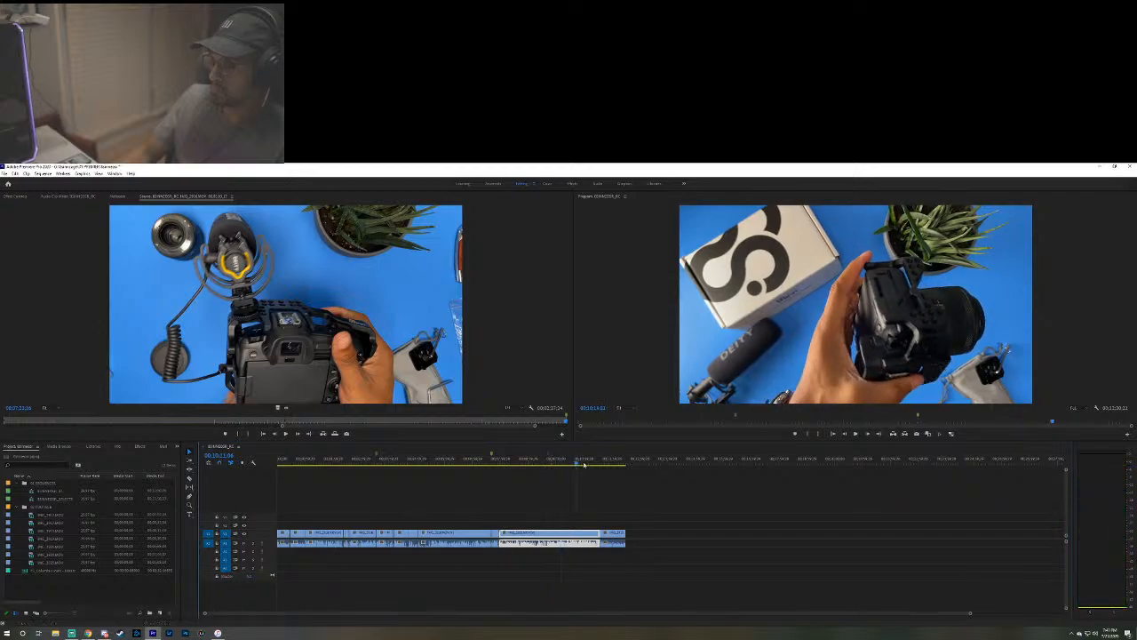
pyautogui.click(595, 464)
pyautogui.press('space')
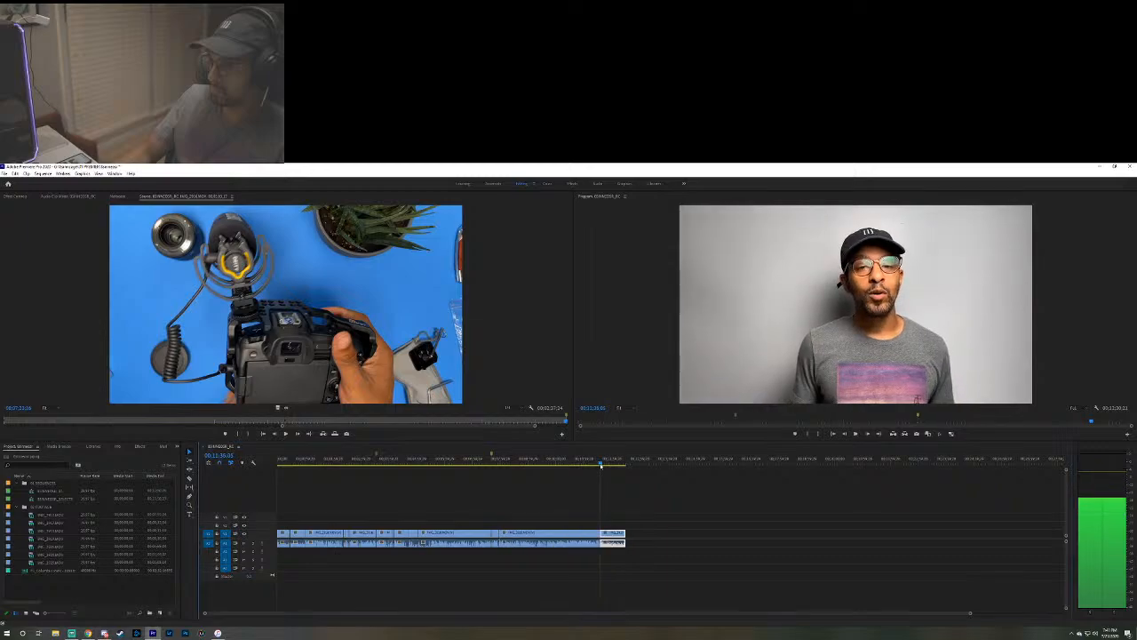
# Shift the talking-head clip later to open a gap and replay the ending of the long camera clip.
pyautogui.moveTo(616, 534); pyautogui.dragTo(667, 538)
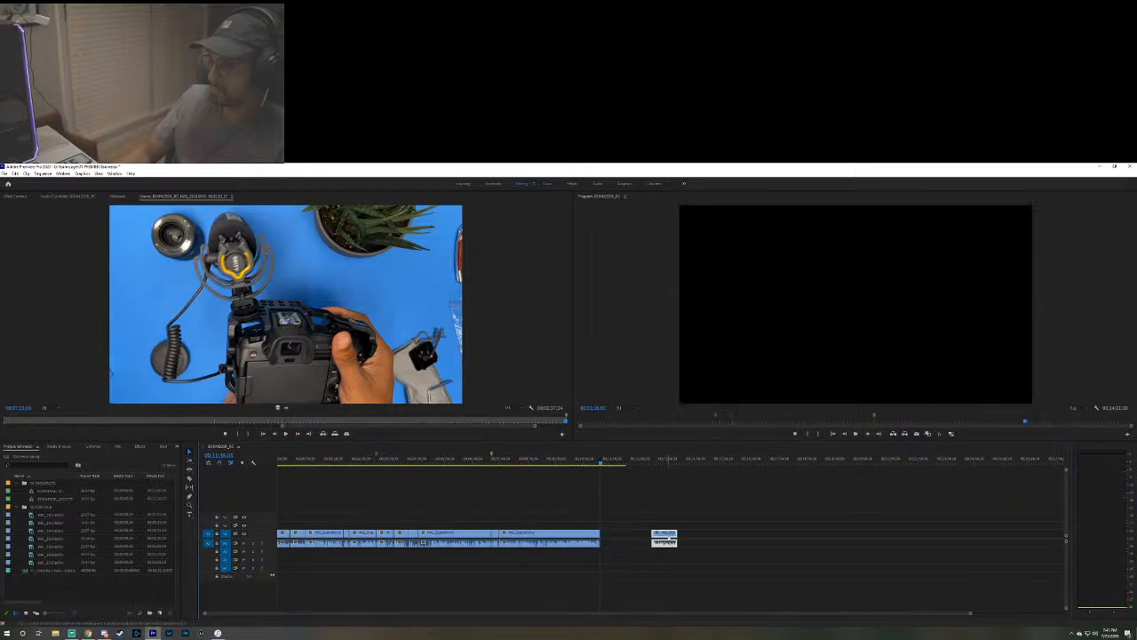
pyautogui.click(593, 463)
pyautogui.press('space')
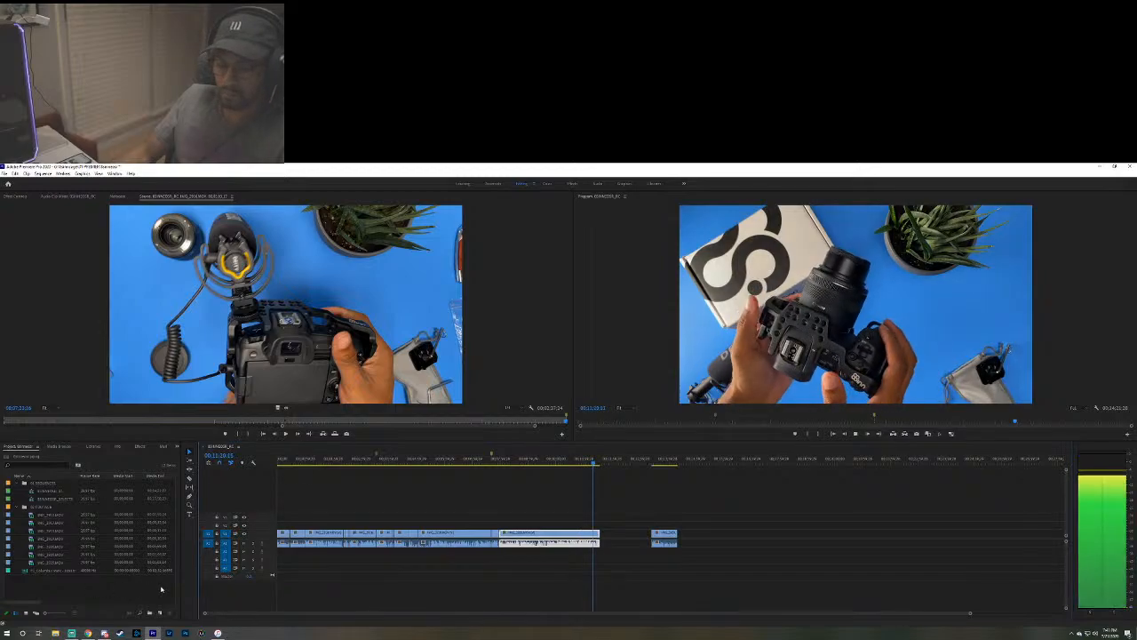
pyautogui.press('space')
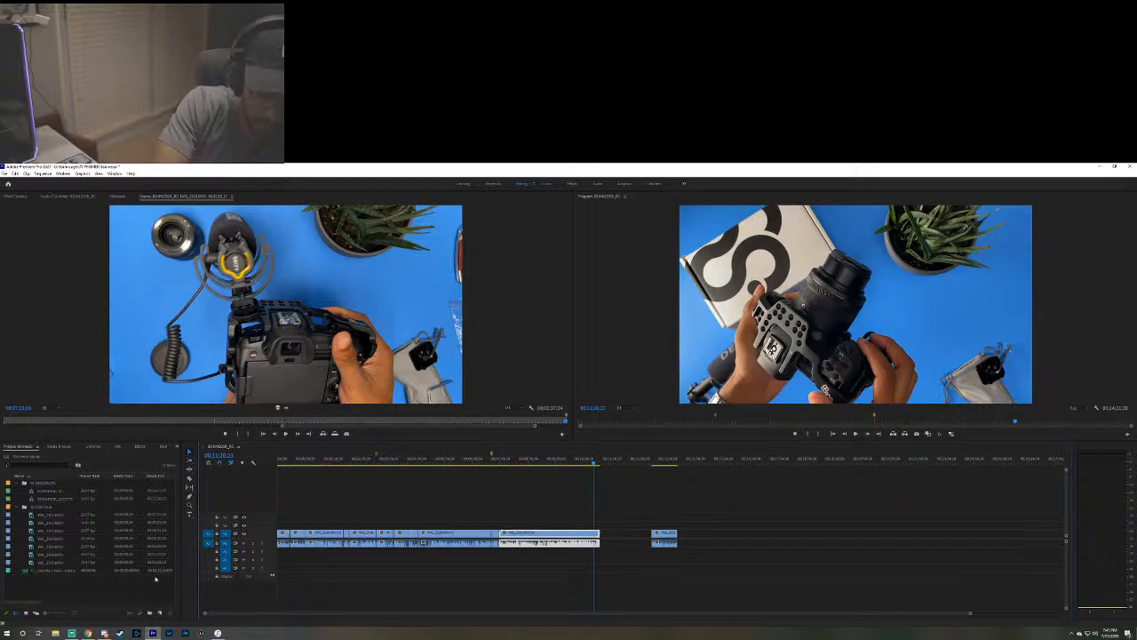
pyautogui.press('space')
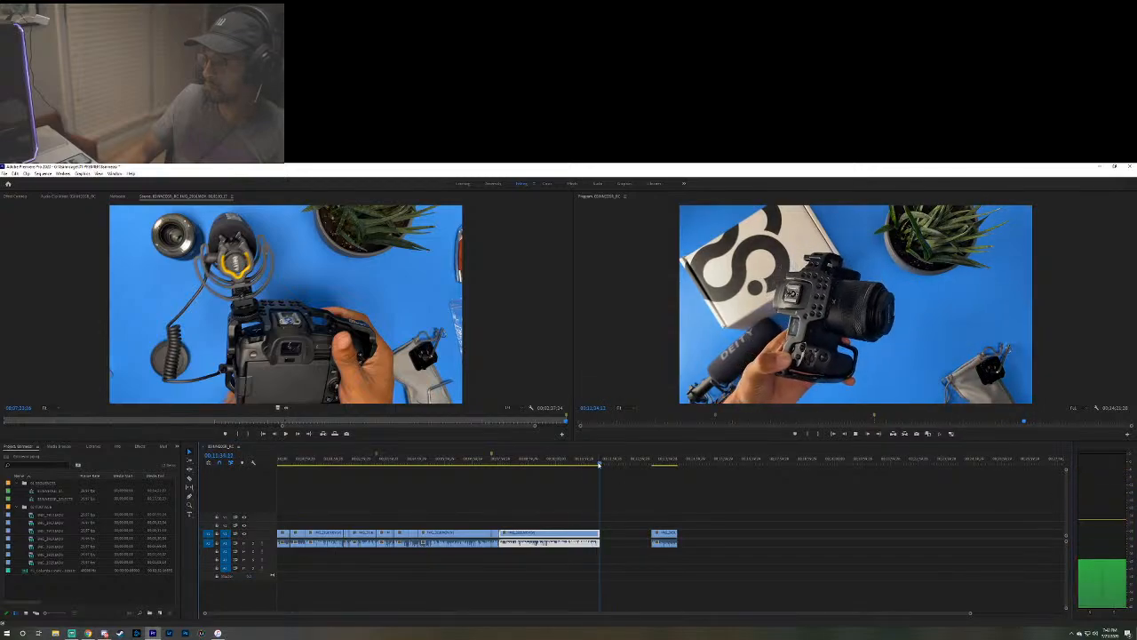
# Try extending the end of the long camera clip into the gap that follows it.
pyautogui.click(596, 463)
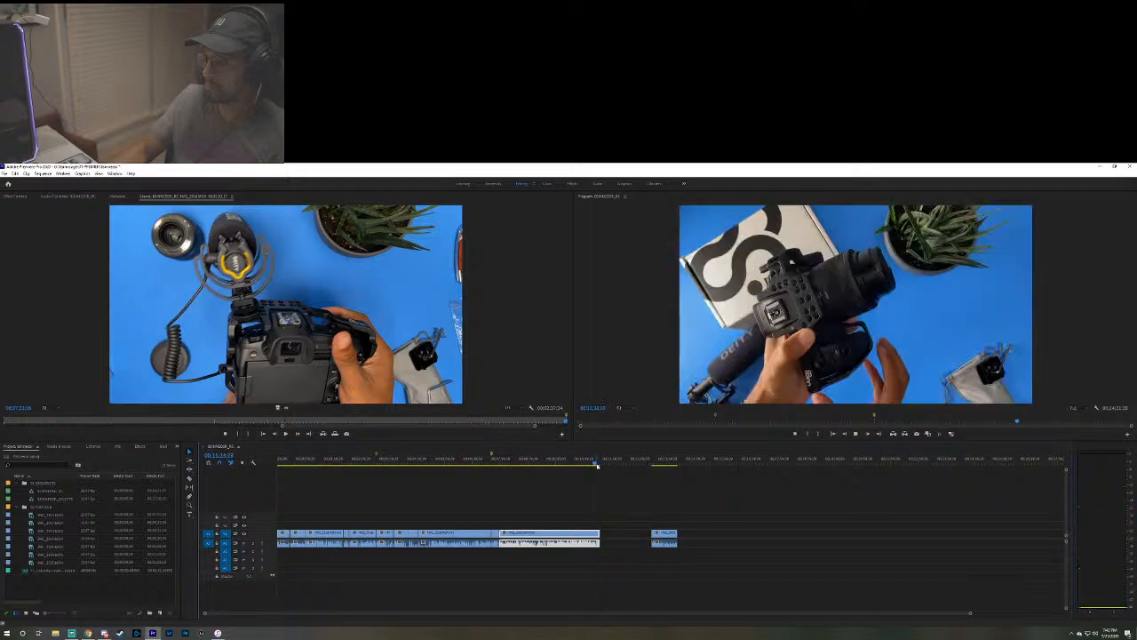
pyautogui.click(609, 534)
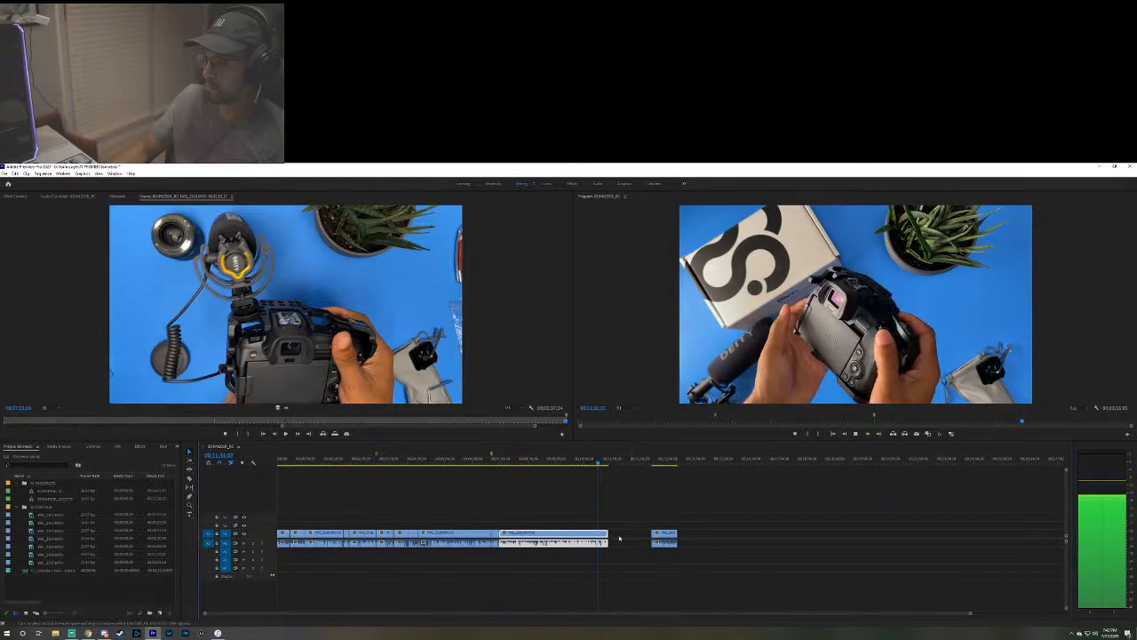
pyautogui.moveTo(607, 533); pyautogui.dragTo(599, 534)
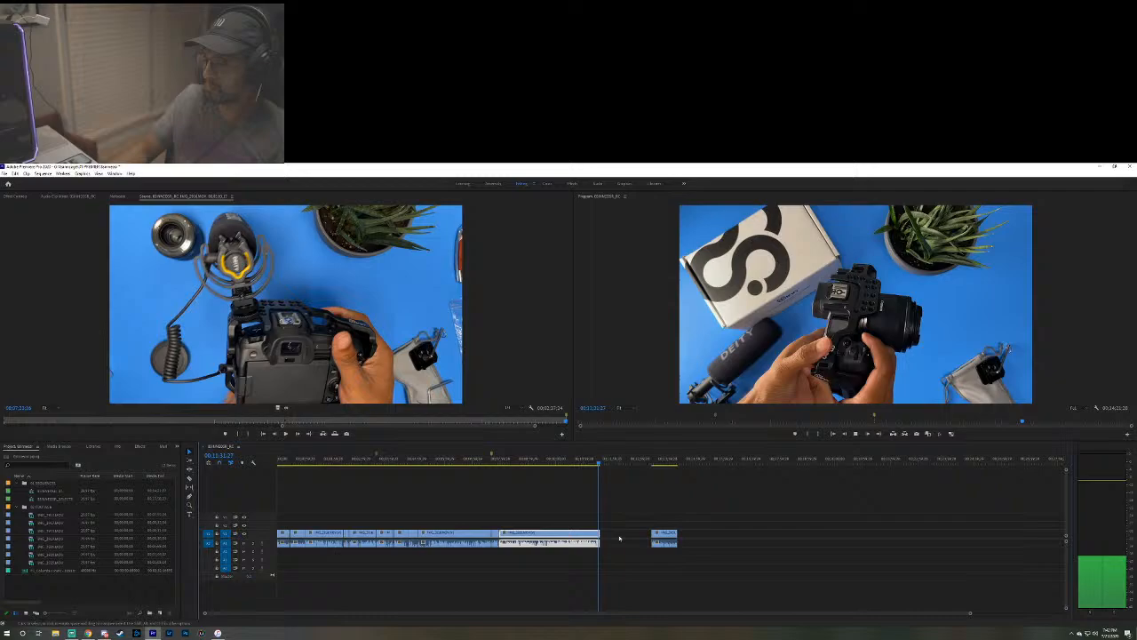
# Split the long camera clip shortly before its end and delete the leftover closing piece.
pyautogui.click(592, 463)
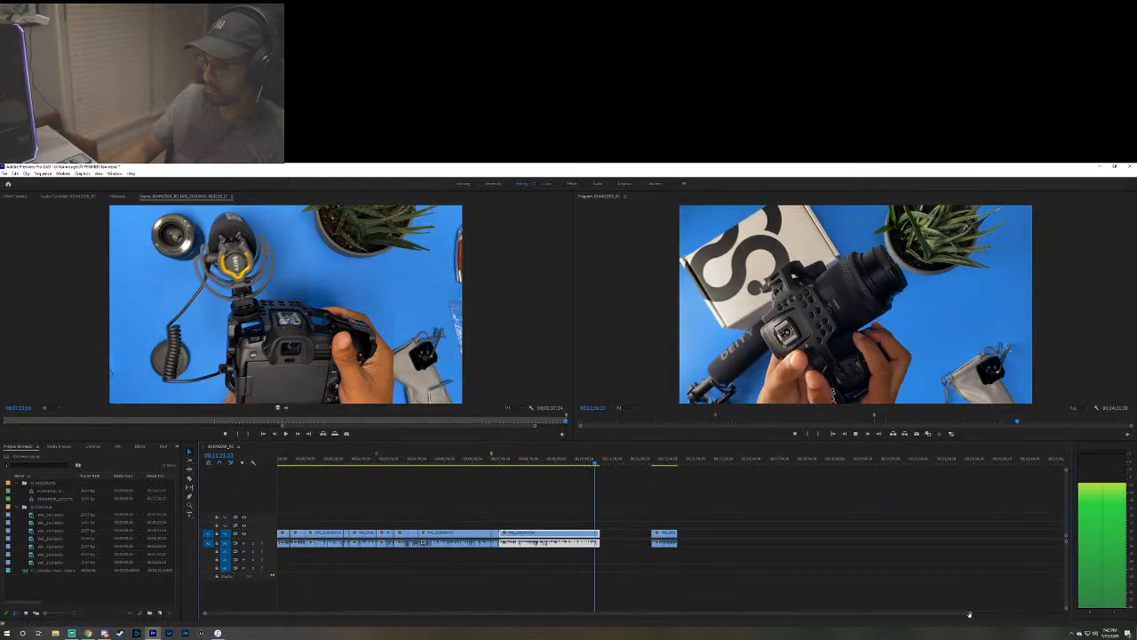
pyautogui.moveTo(969, 614); pyautogui.dragTo(634, 632)
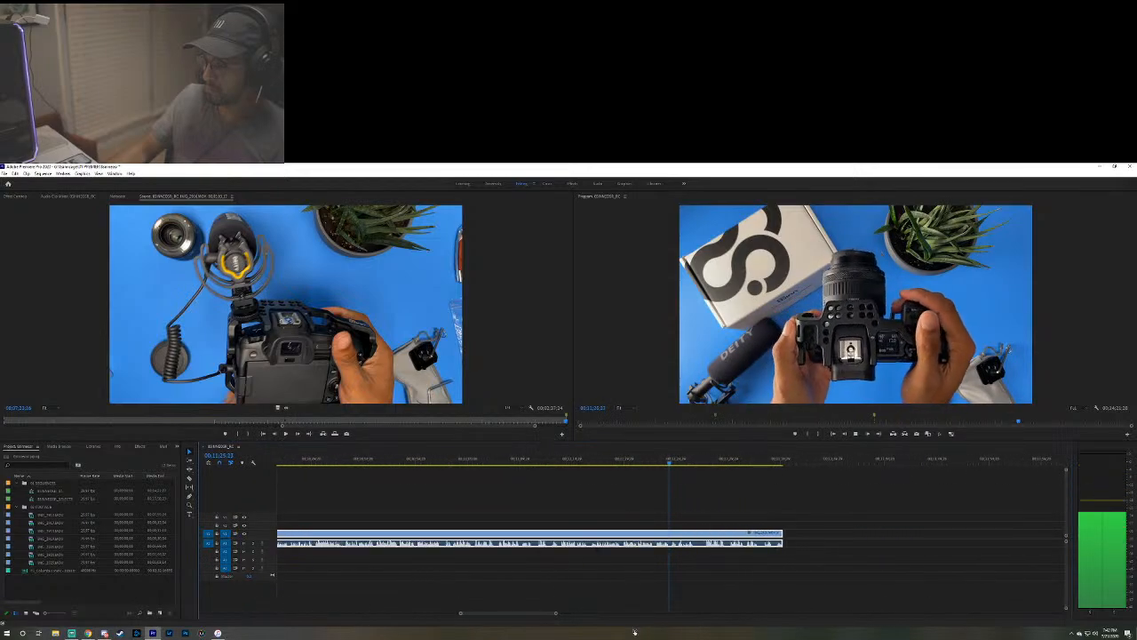
pyautogui.press('space')
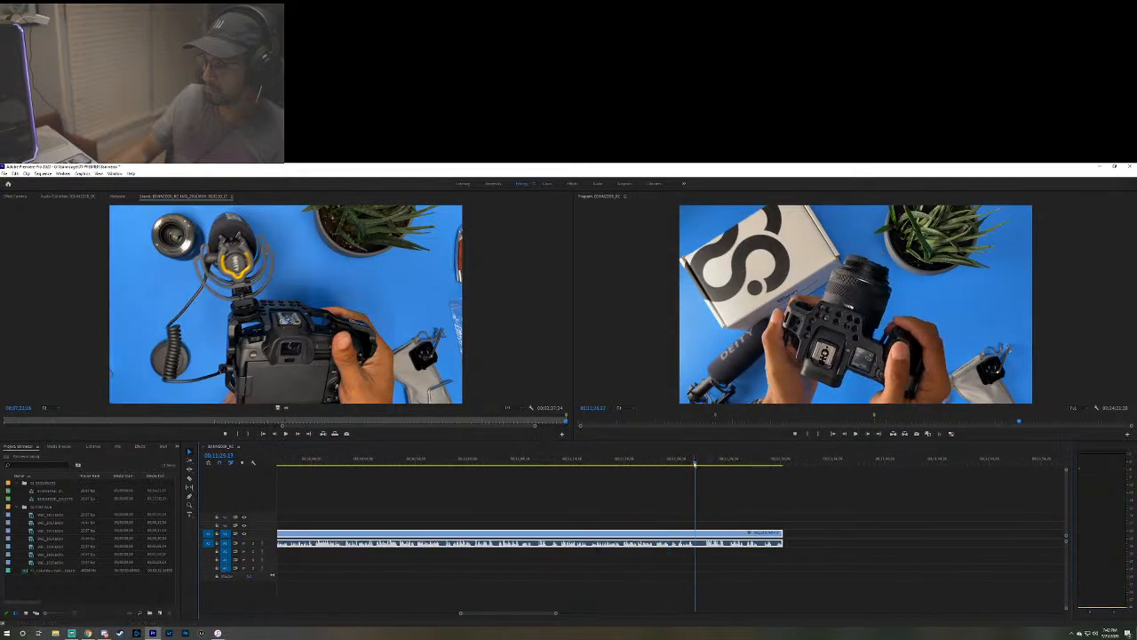
pyautogui.click(692, 462)
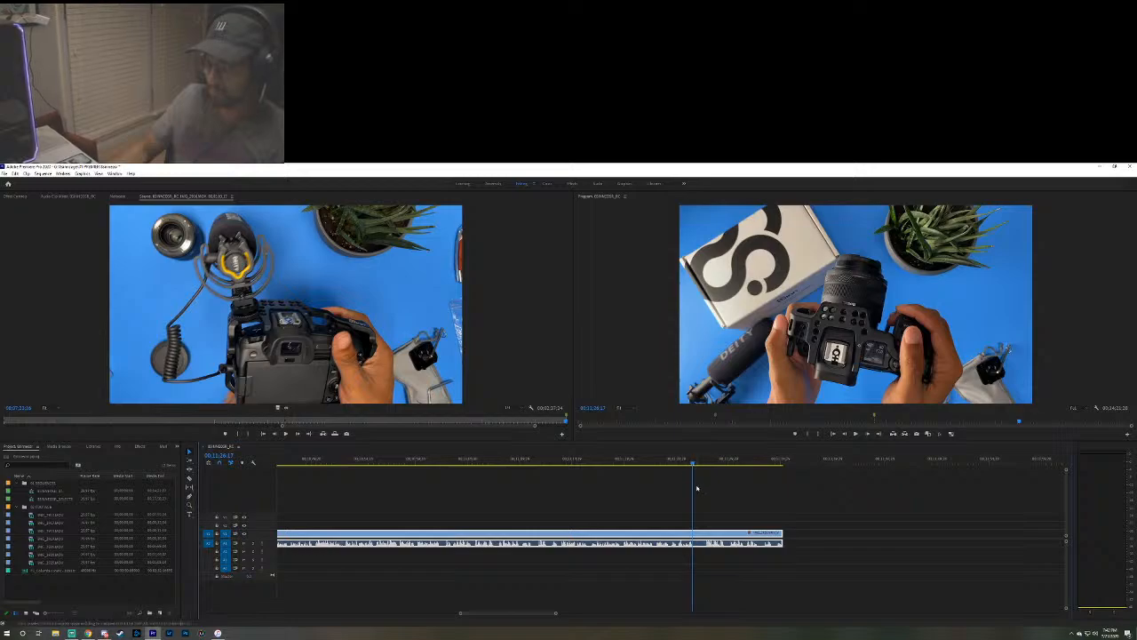
pyautogui.click(692, 538)
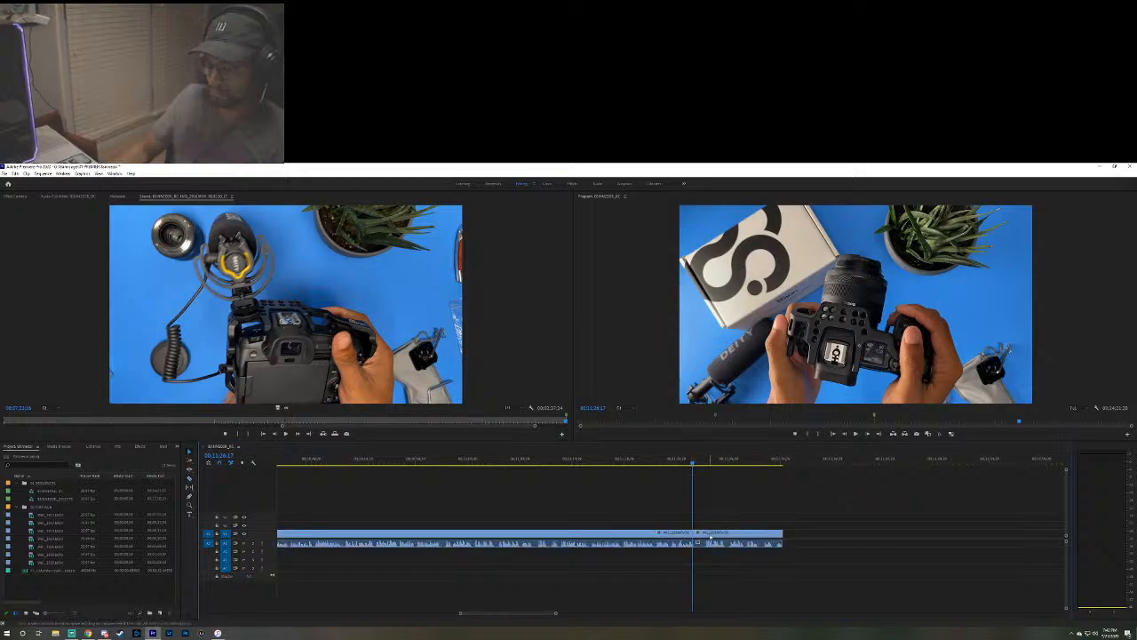
pyautogui.click(710, 534)
pyautogui.press('Delete')
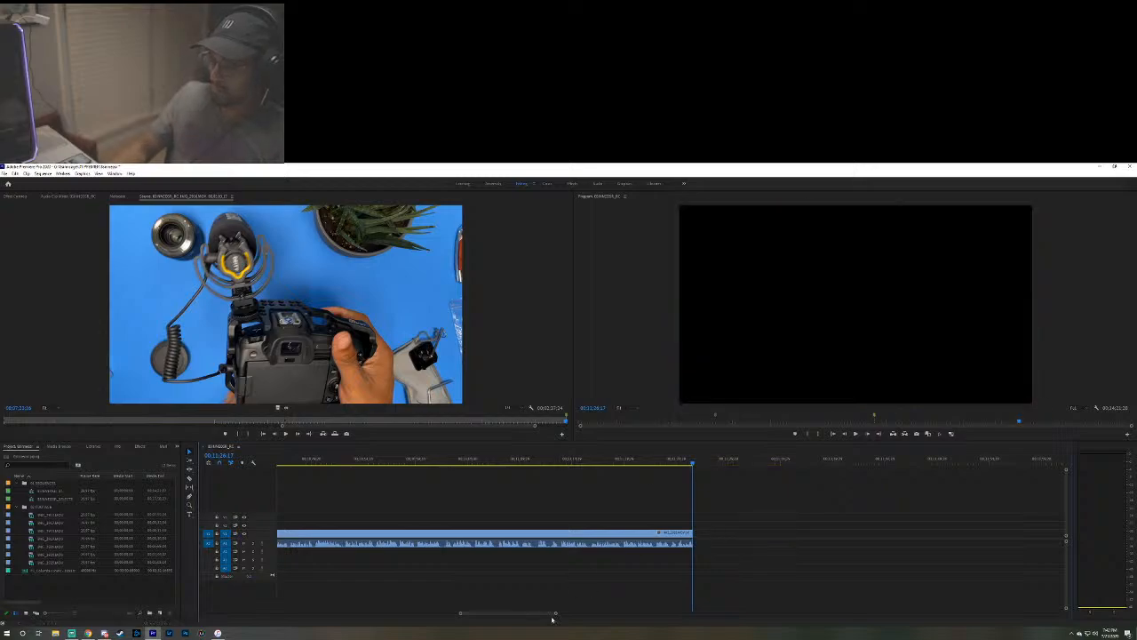
# Move the talking-head clip against the shortened camera clip to close the gap and play through the join.
pyautogui.moveTo(555, 613); pyautogui.dragTo(761, 614)
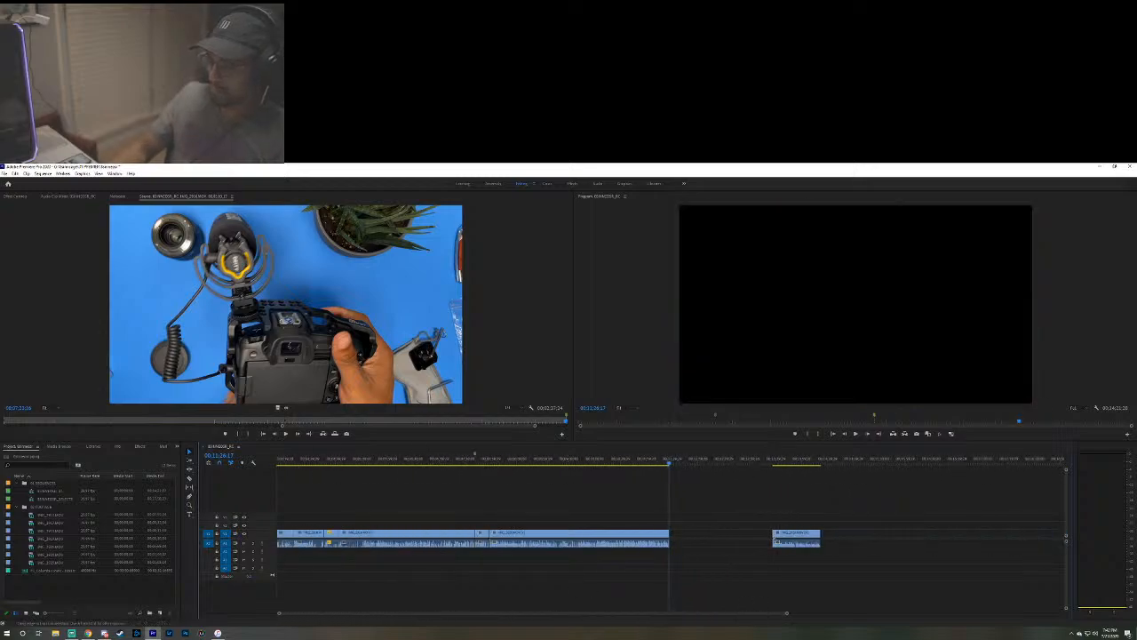
pyautogui.click(656, 462)
pyautogui.moveTo(786, 533); pyautogui.dragTo(680, 534)
pyautogui.click(667, 463)
pyautogui.press('space')
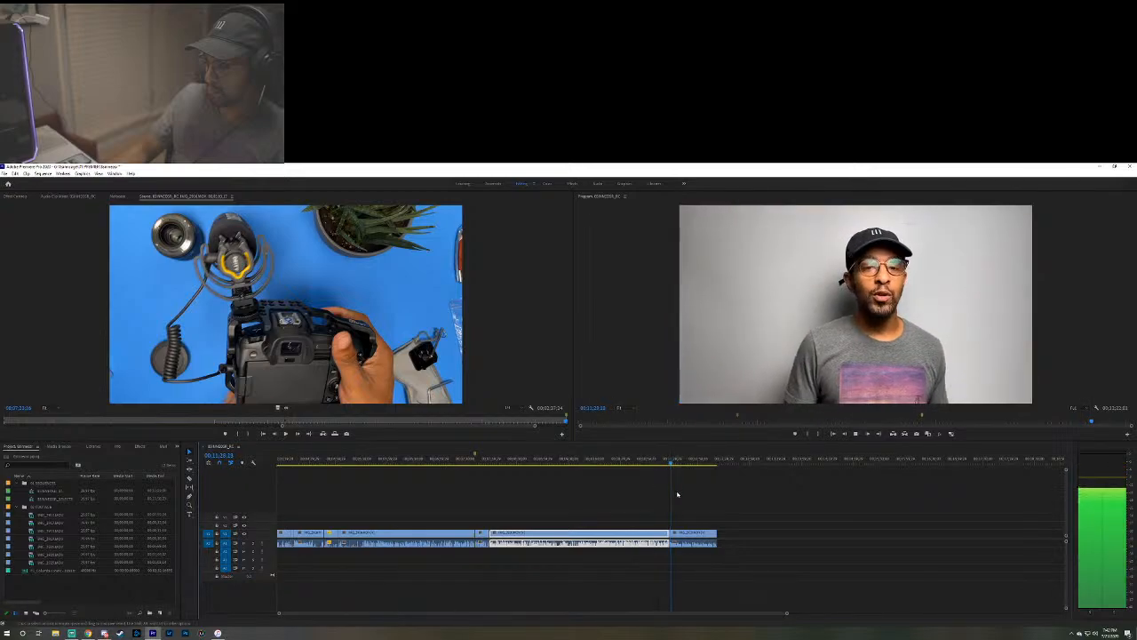
# Shift the talking-head clip slightly earlier to tighten its join with the camera clip and replay the transition.
pyautogui.press('space')
pyautogui.press('=')
pyautogui.press('=')
pyautogui.press('=')
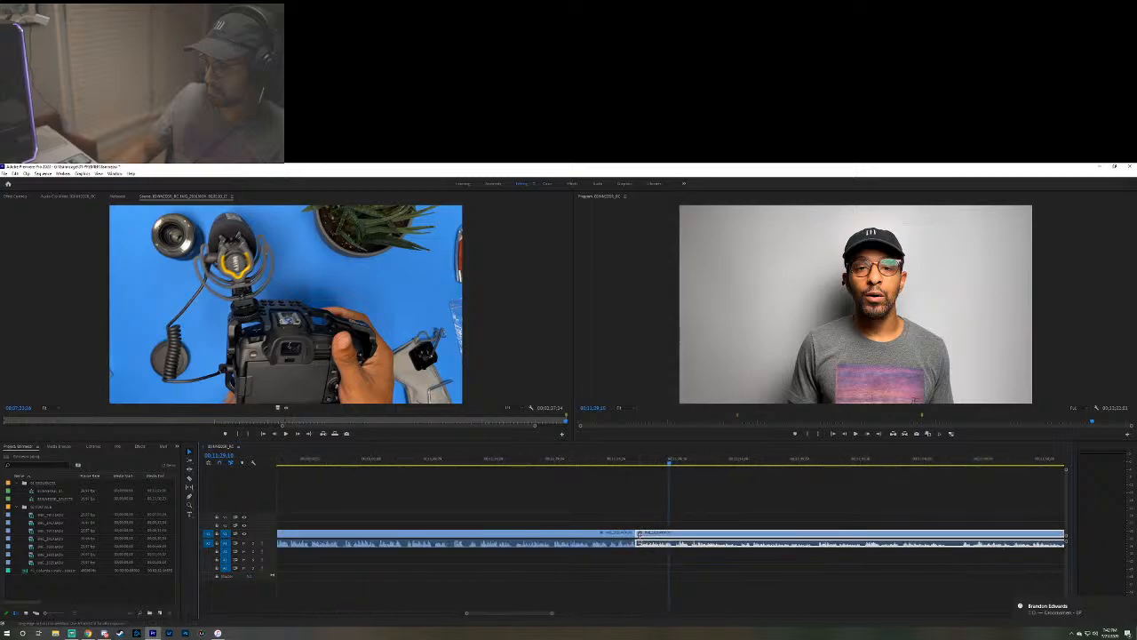
pyautogui.moveTo(638, 539); pyautogui.dragTo(636, 536)
pyautogui.click(633, 464)
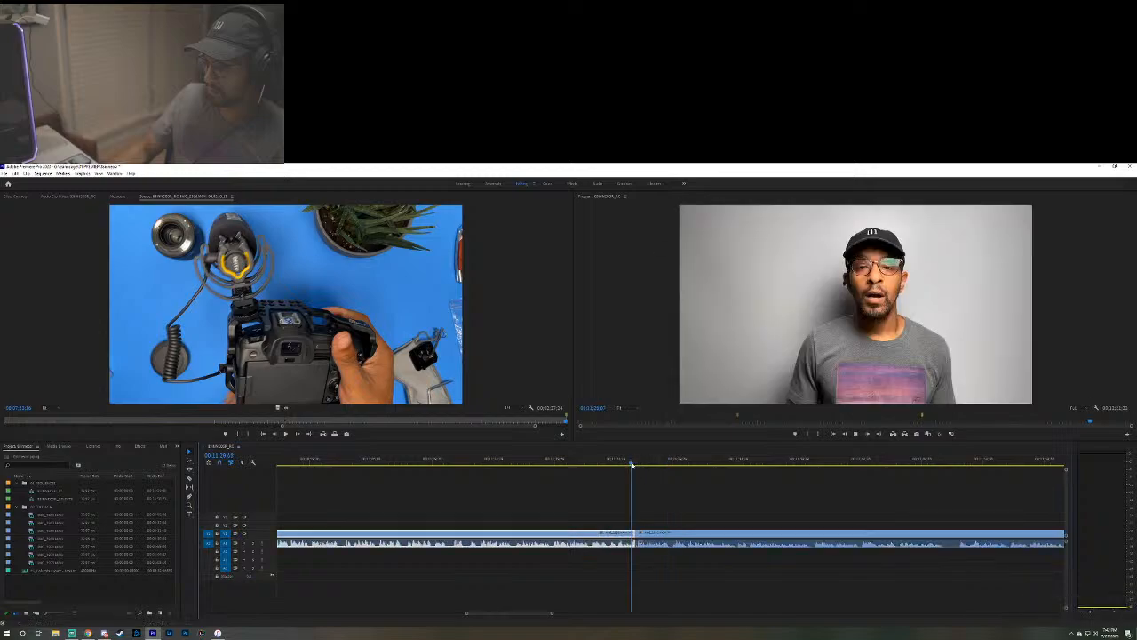
pyautogui.press('space')
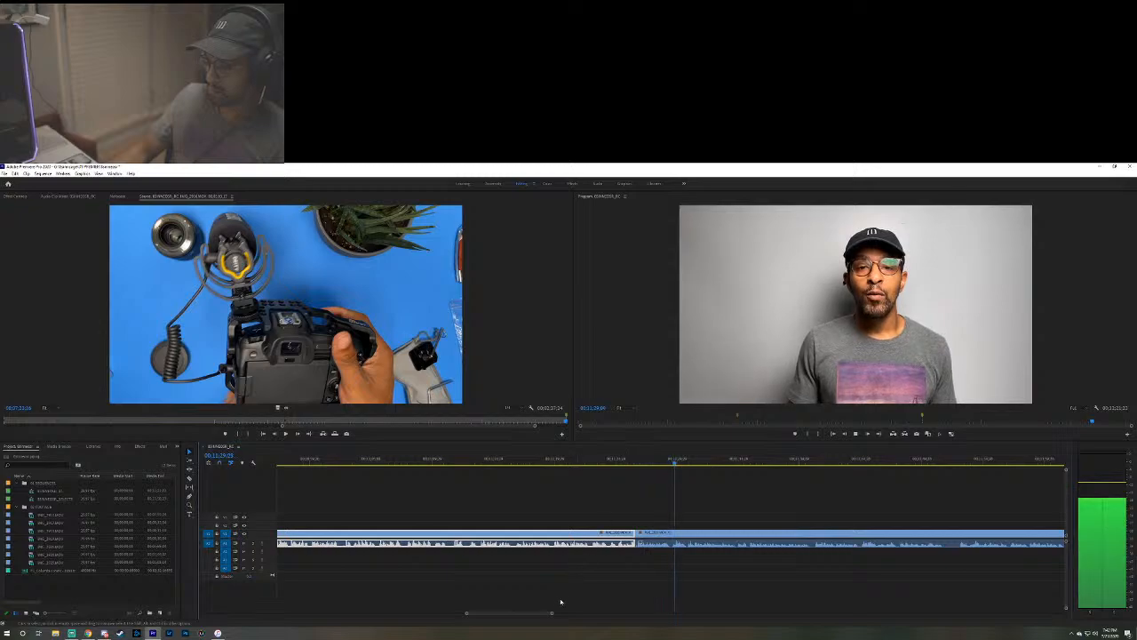
pyautogui.moveTo(551, 613); pyautogui.dragTo(678, 620)
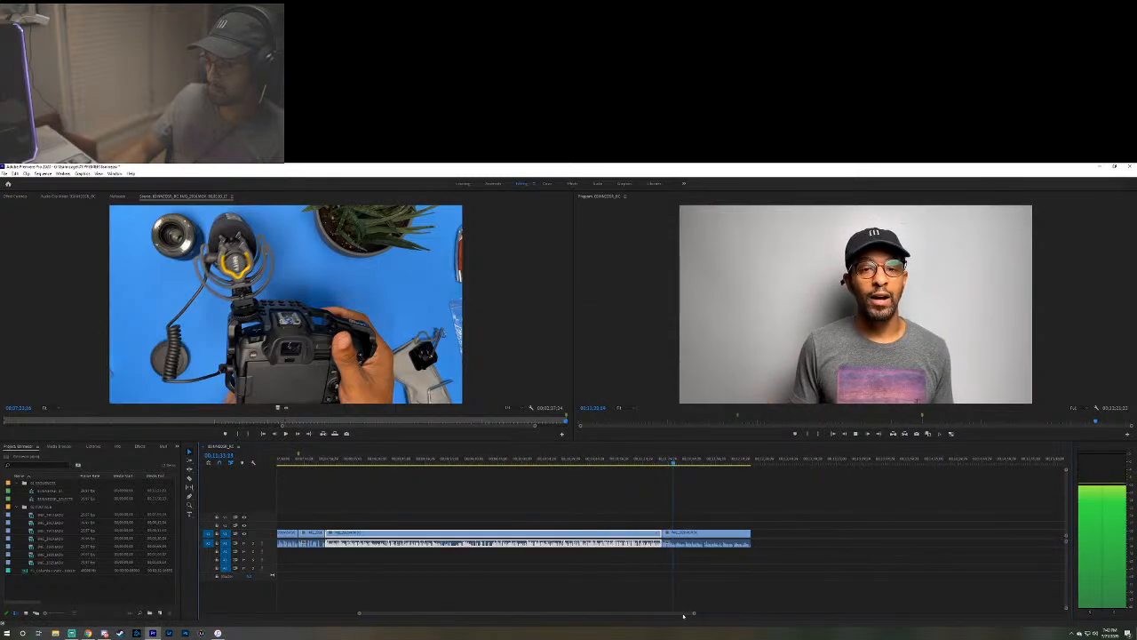
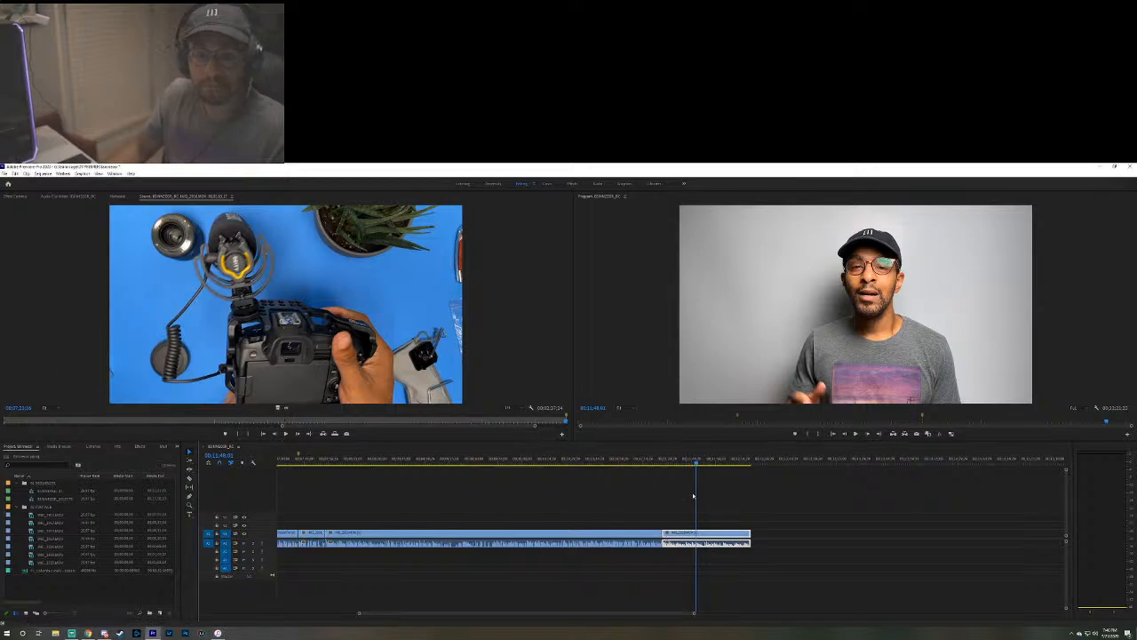
# Replay the middle of the talking-head clip to locate the start of the unwanted part and split the clip there.
pyautogui.press('space')
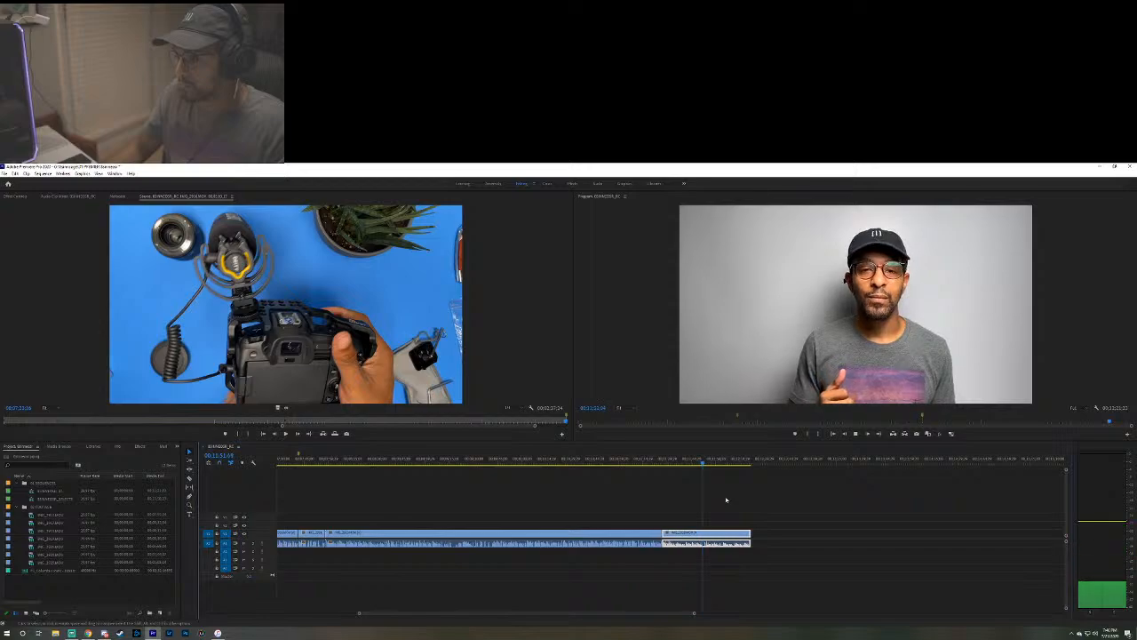
pyautogui.press('space')
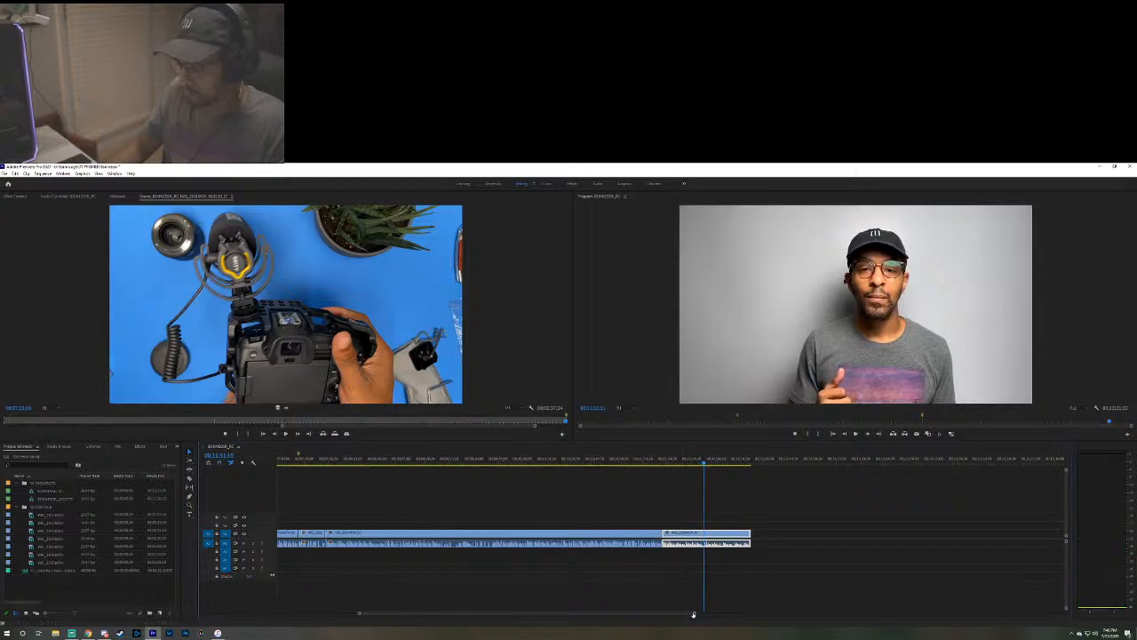
pyautogui.moveTo(694, 613)
pyautogui.mouseDown()
pyautogui.moveTo(554, 612)
pyautogui.moveTo(570, 613)
pyautogui.mouseUp()
pyautogui.press('space')
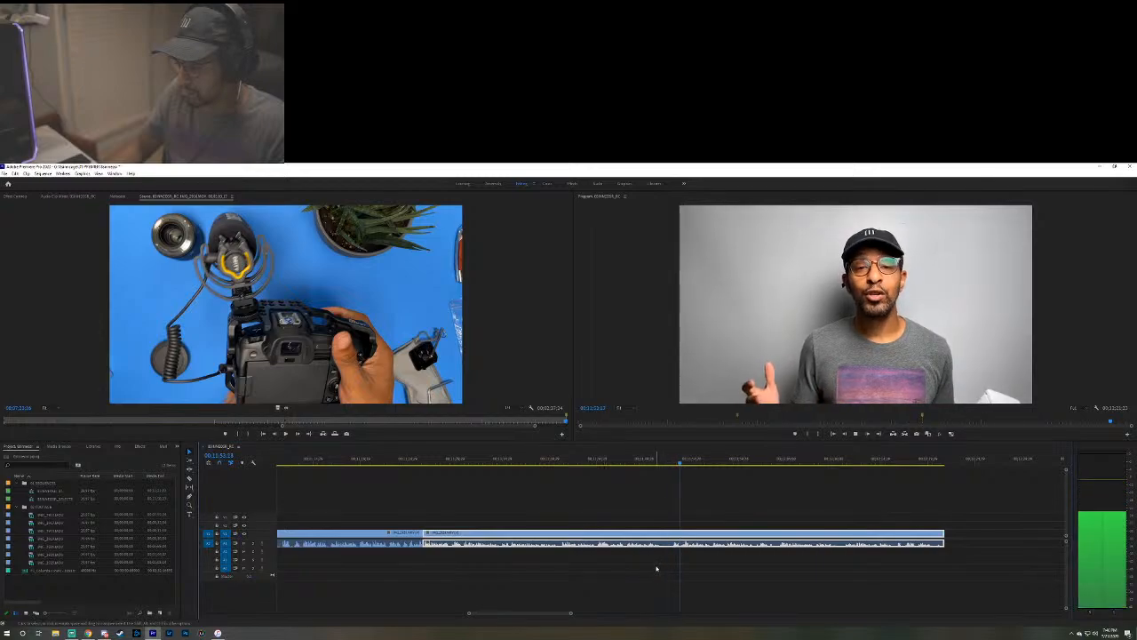
pyautogui.click(622, 462)
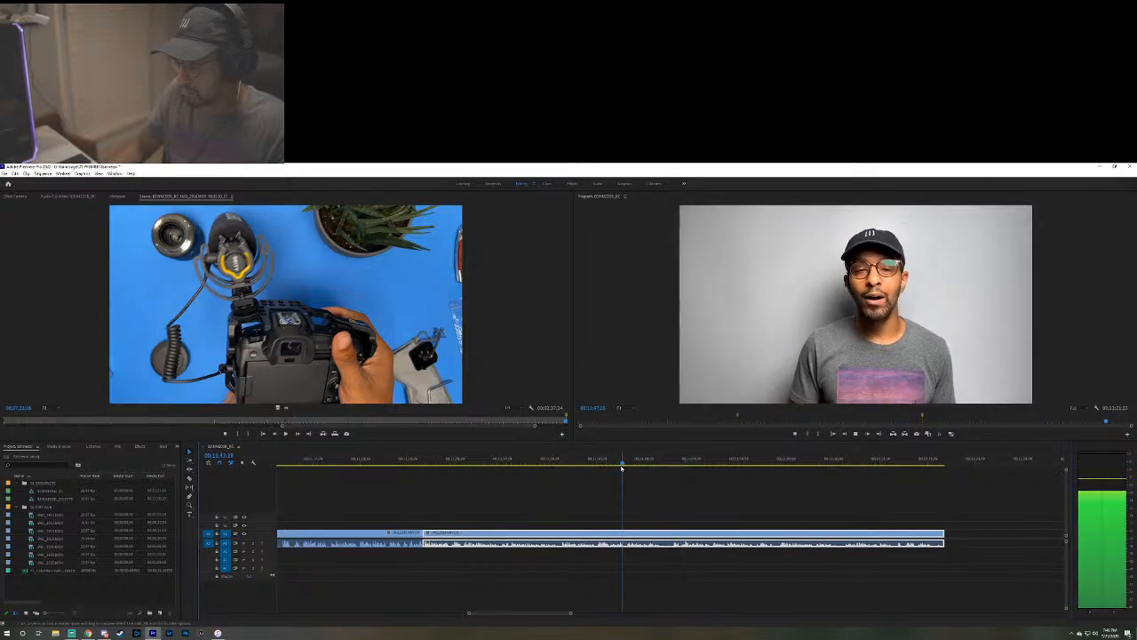
pyautogui.click(595, 464)
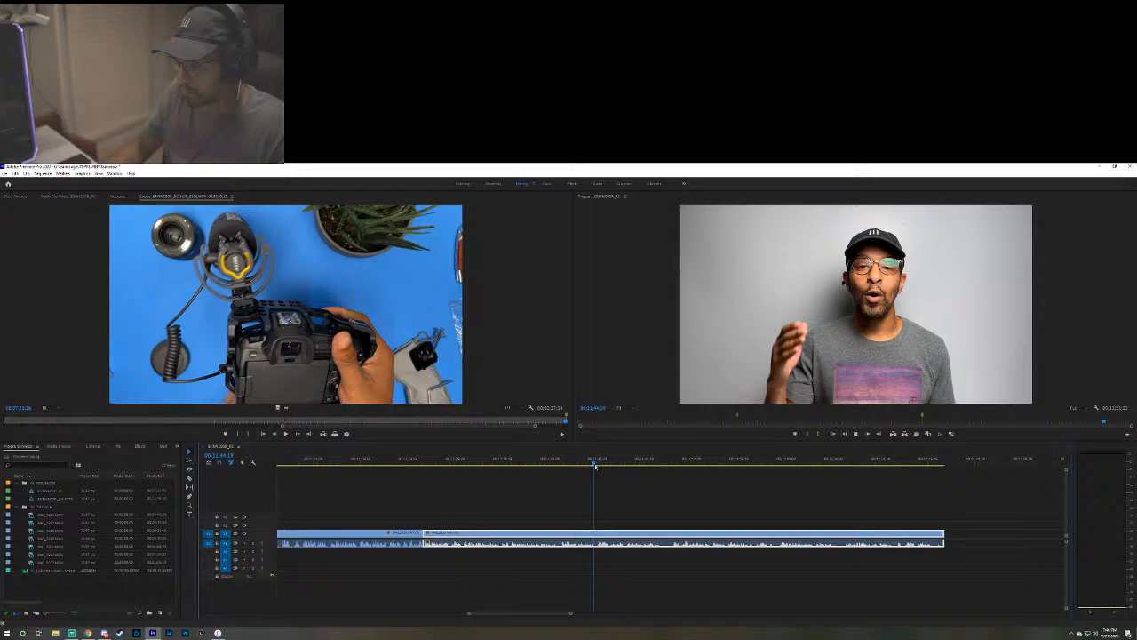
pyautogui.press('space')
pyautogui.click(585, 463)
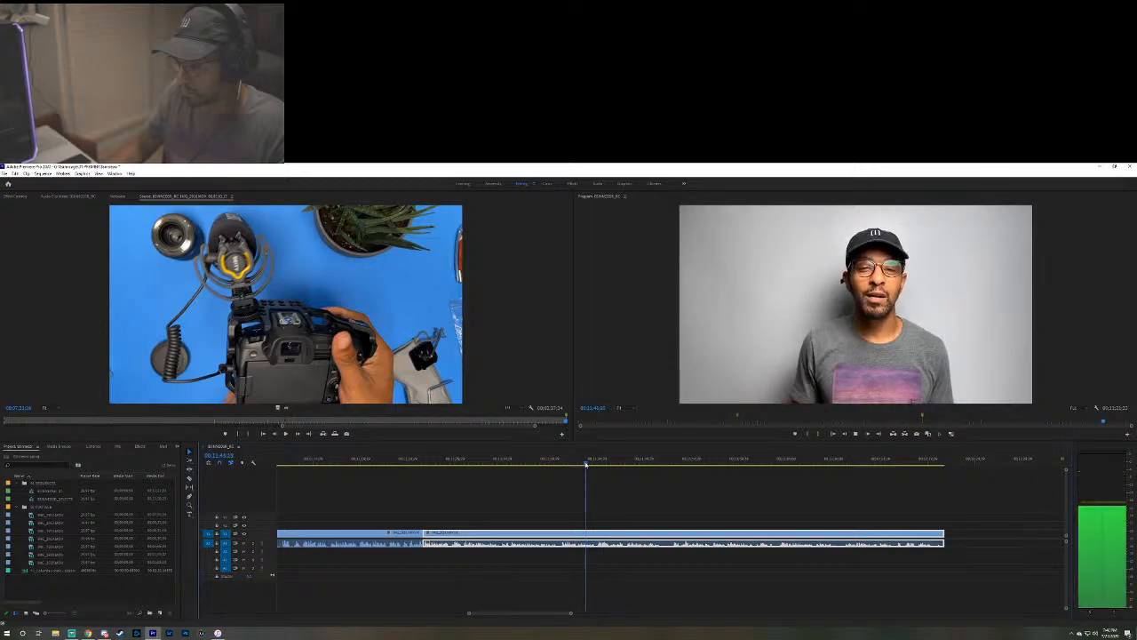
pyautogui.press('space')
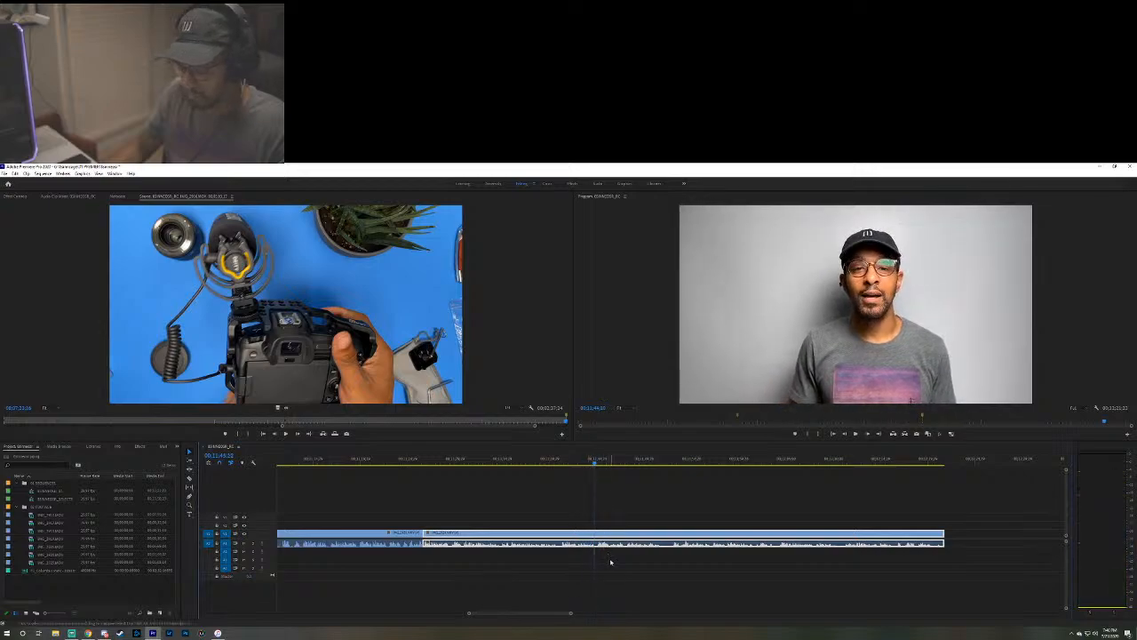
pyautogui.click(597, 533)
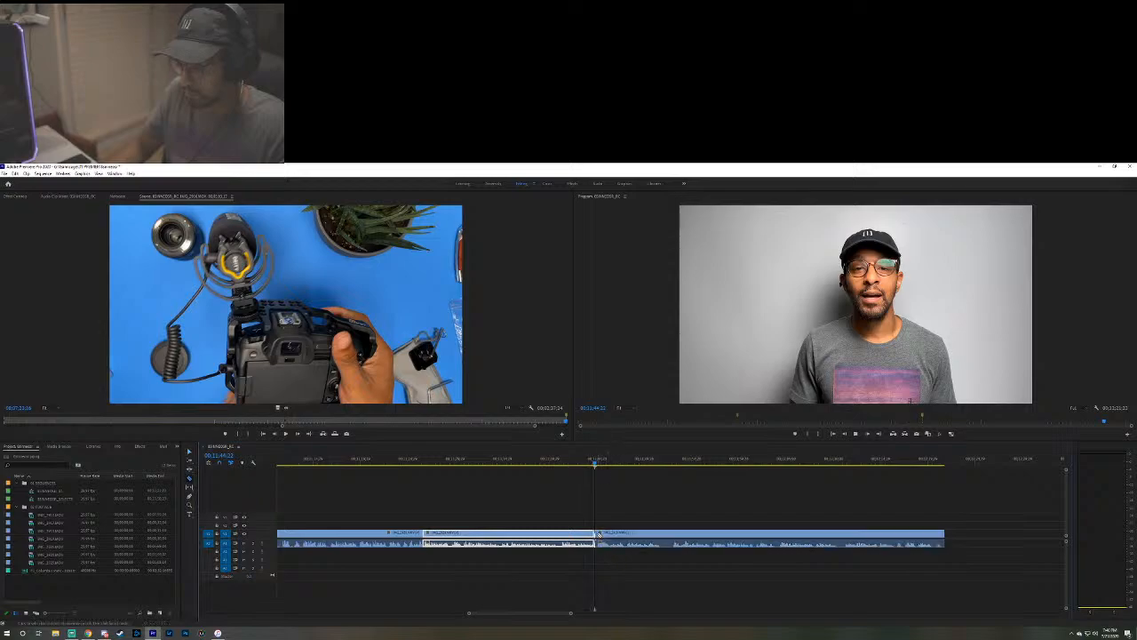
# Split the talking-head clip again where the unwanted part ends and delete the piece between the two cuts.
pyautogui.press('space')
pyautogui.click(677, 464)
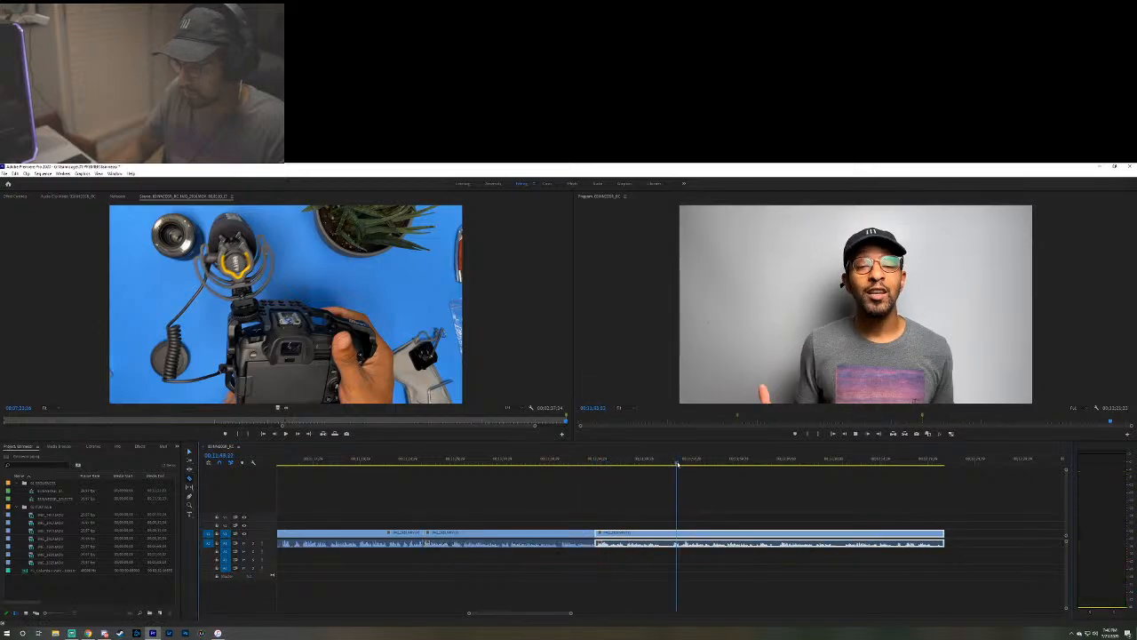
pyautogui.moveTo(677, 463); pyautogui.dragTo(672, 464)
pyautogui.press('space')
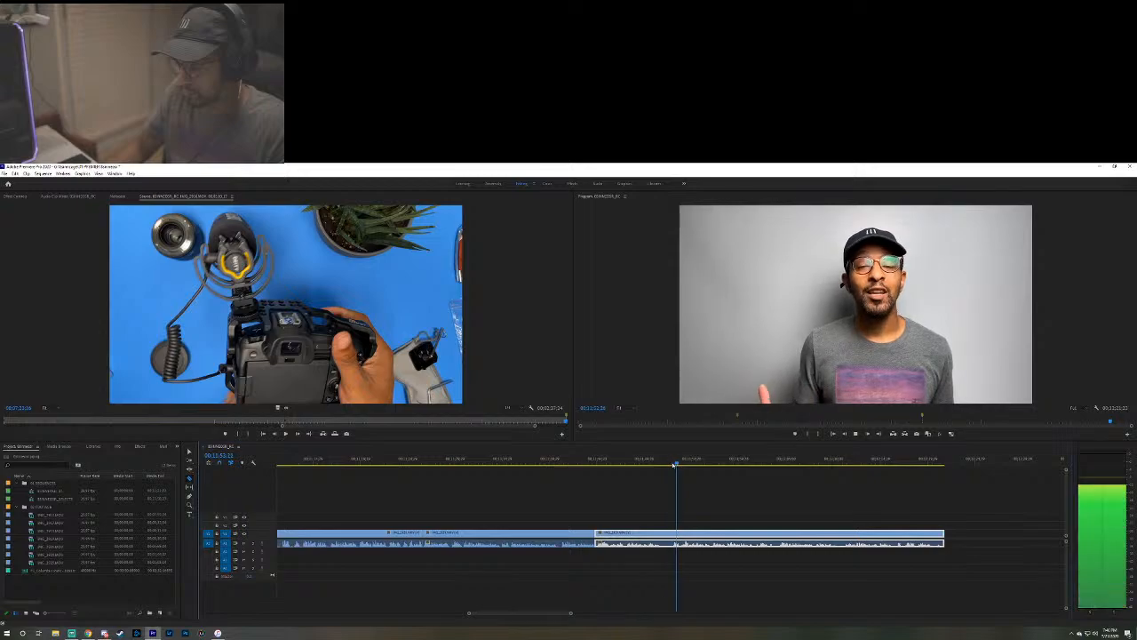
pyautogui.press('space')
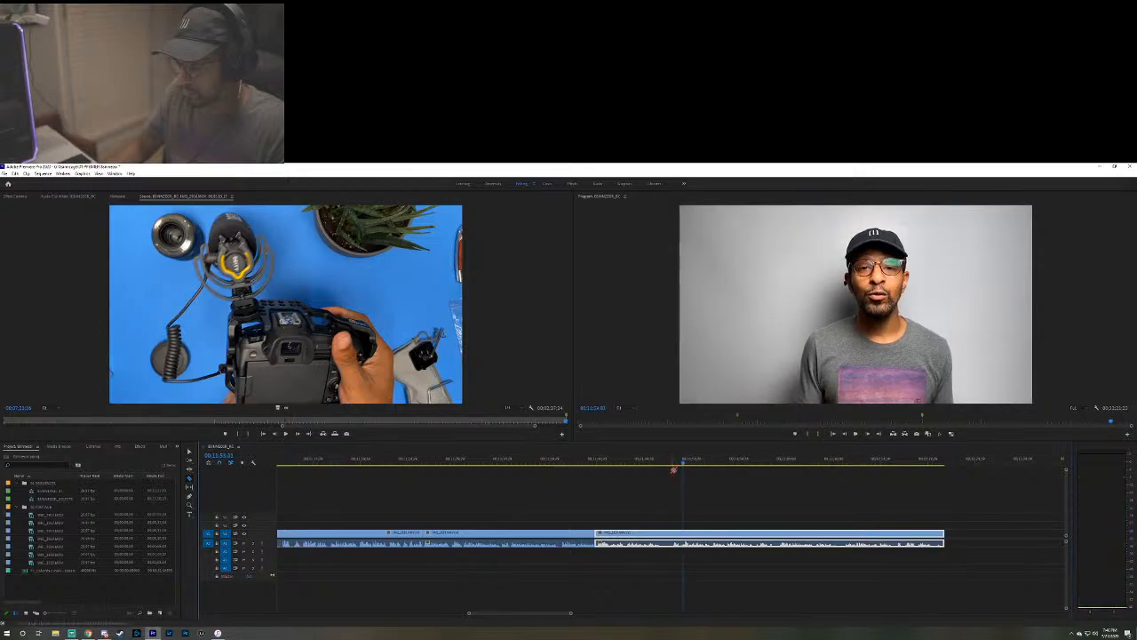
pyautogui.click(674, 536)
pyautogui.press('space')
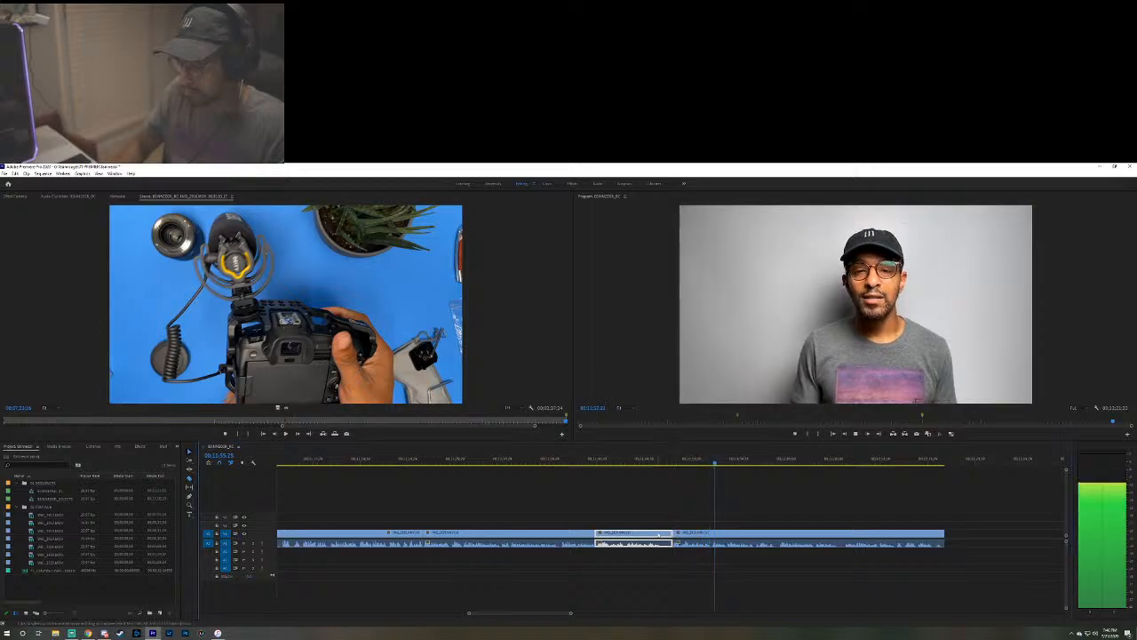
pyautogui.press('Delete')
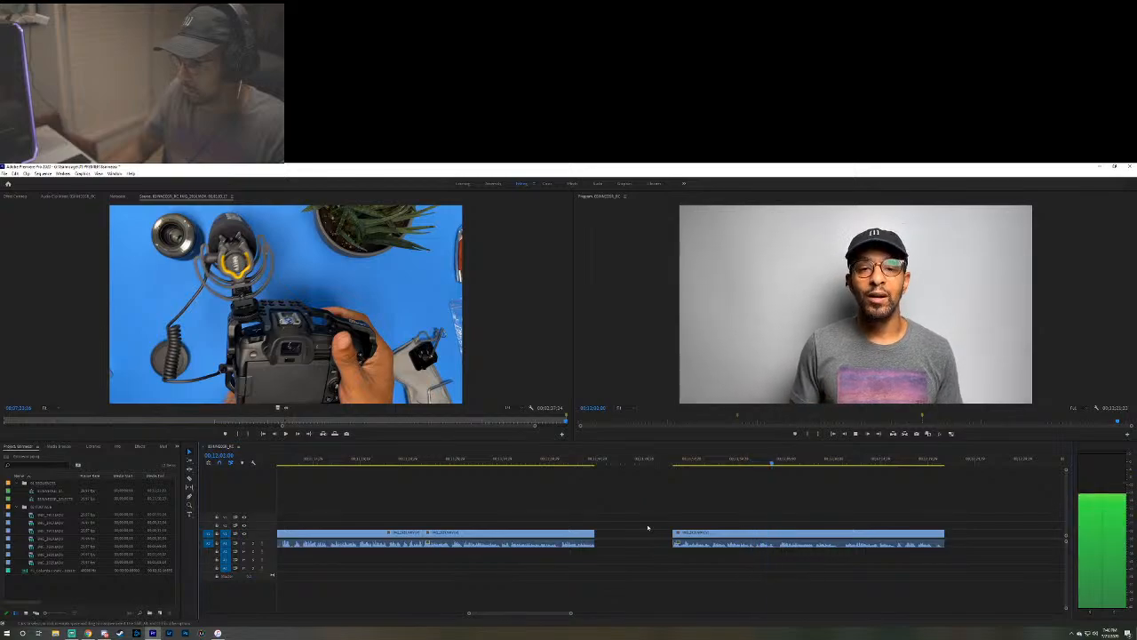
# Split the last talking-head clip on either side of the unwanted section and delete the piece between the cuts.
pyautogui.click(761, 539)
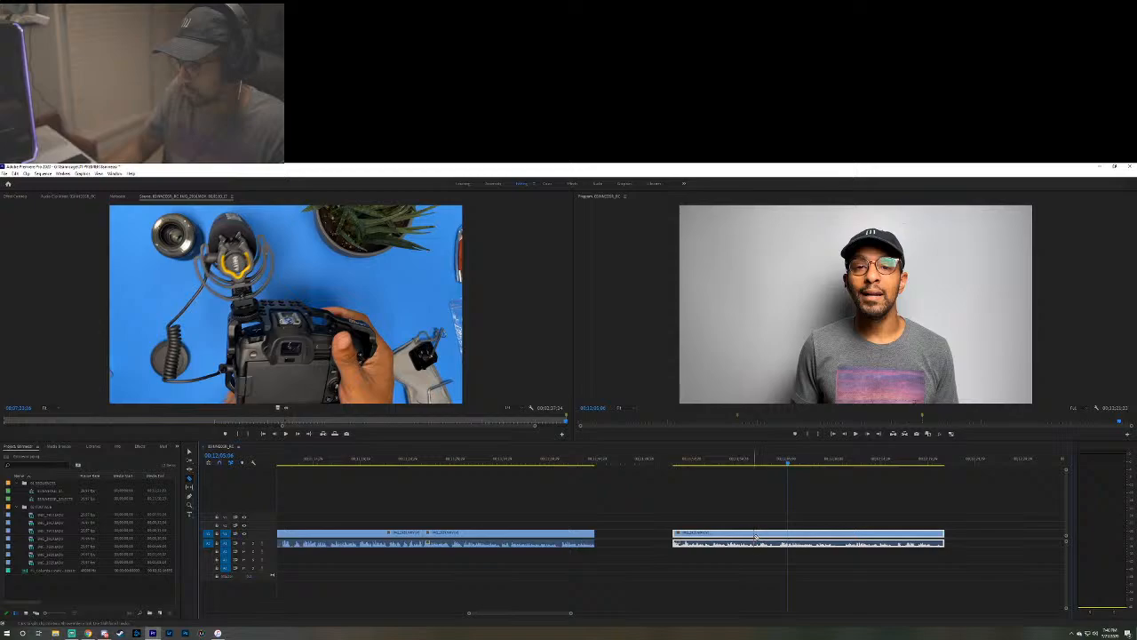
pyautogui.click(754, 536)
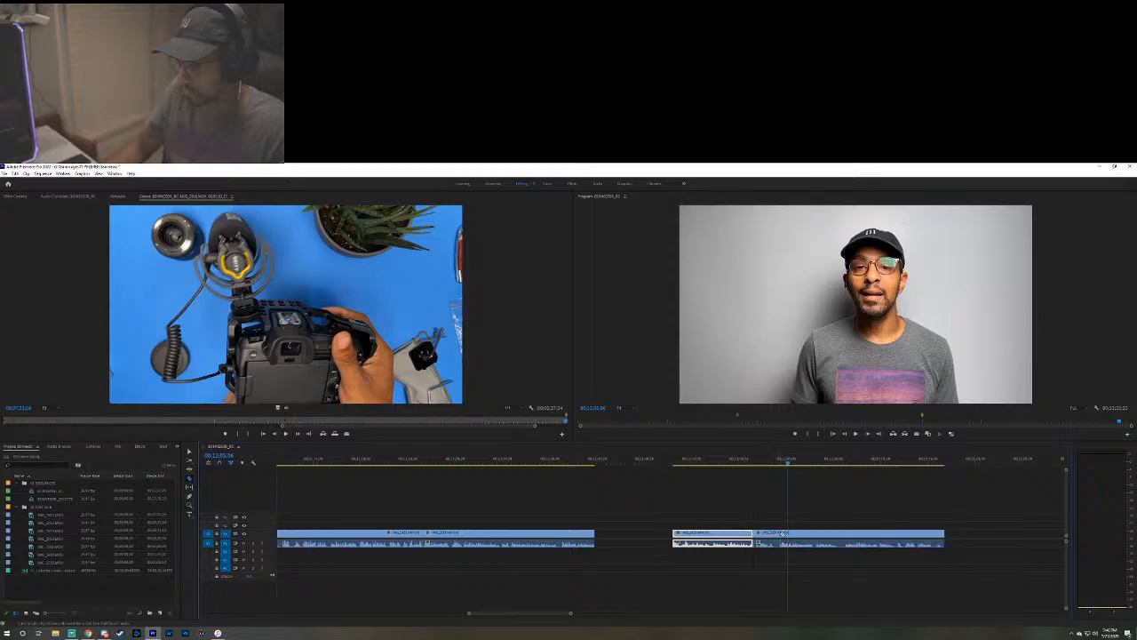
pyautogui.click(781, 536)
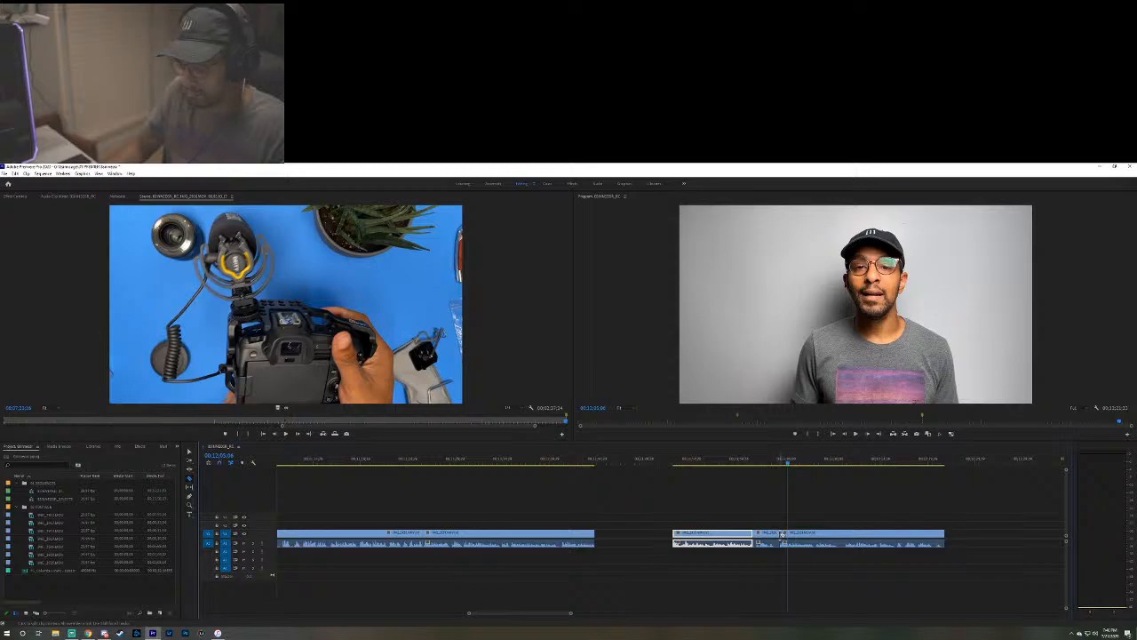
pyautogui.click(775, 536)
pyautogui.press('Delete')
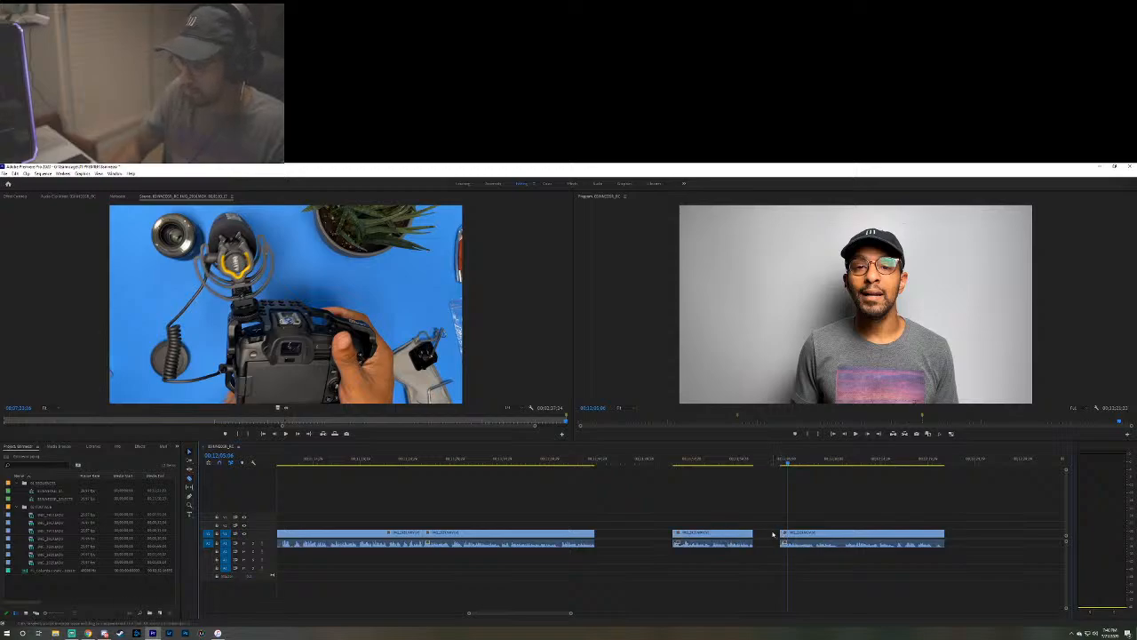
# Move the two remaining talking-head pieces against the preceding clips to close both gaps, and play through the last join.
pyautogui.press('space')
pyautogui.moveTo(710, 536); pyautogui.dragTo(632, 536)
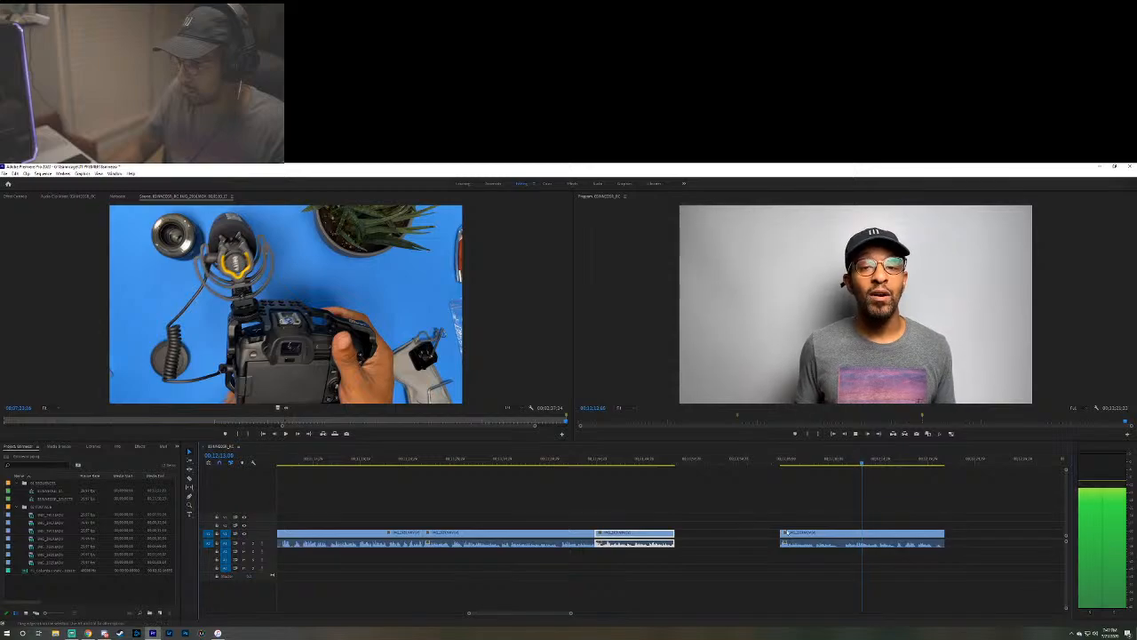
pyautogui.click(791, 535)
pyautogui.moveTo(791, 536); pyautogui.dragTo(687, 536)
pyautogui.click(680, 460)
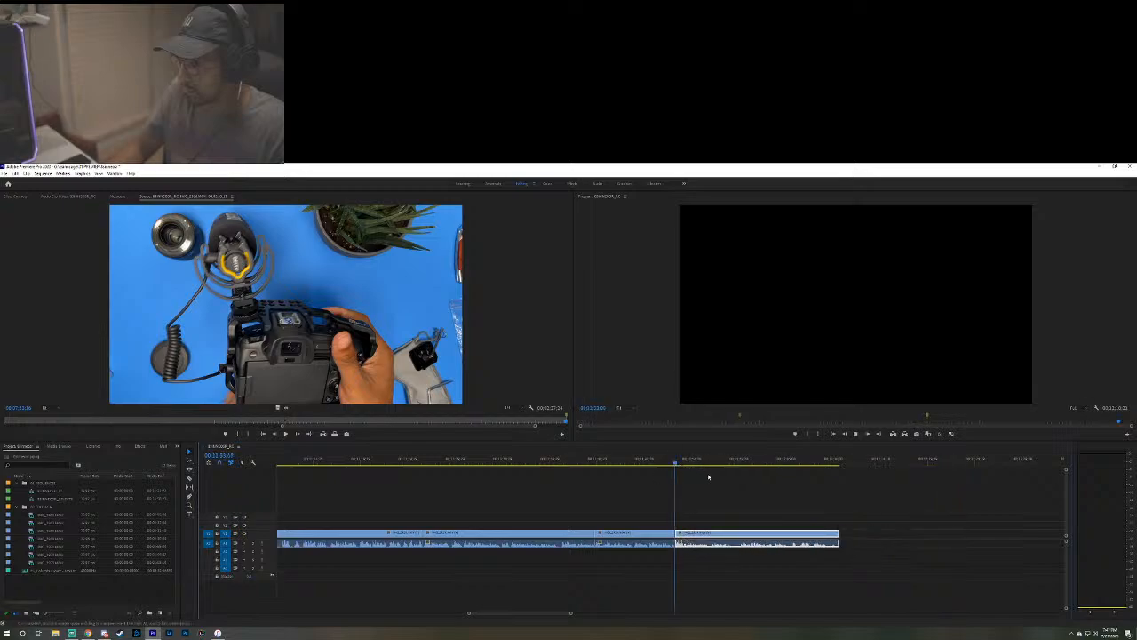
pyautogui.press('space')
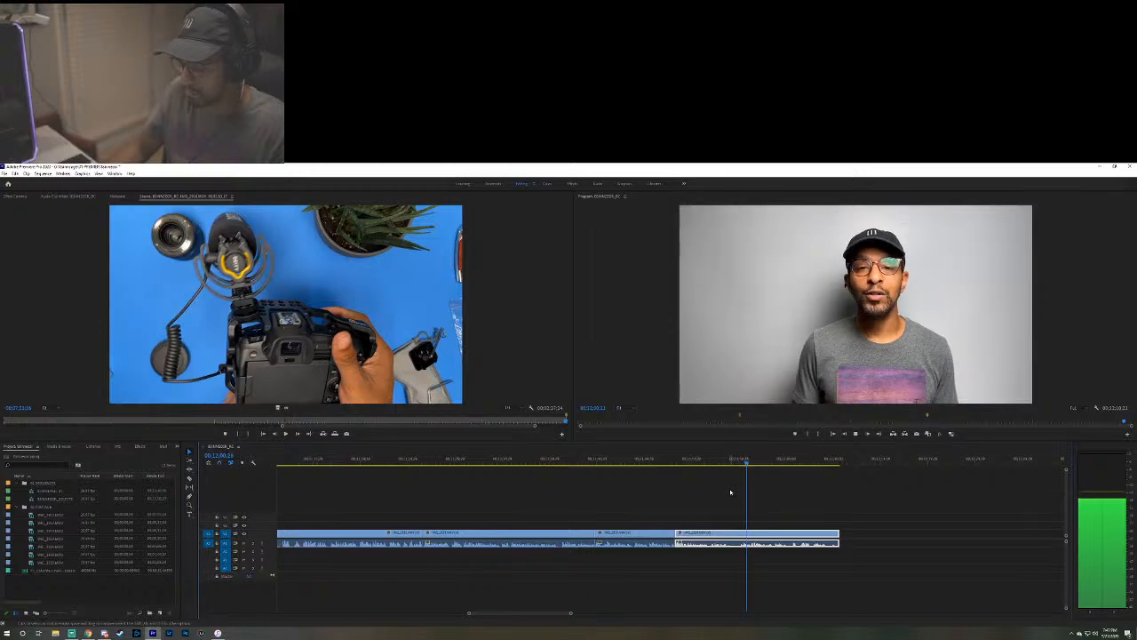
pyautogui.press('space')
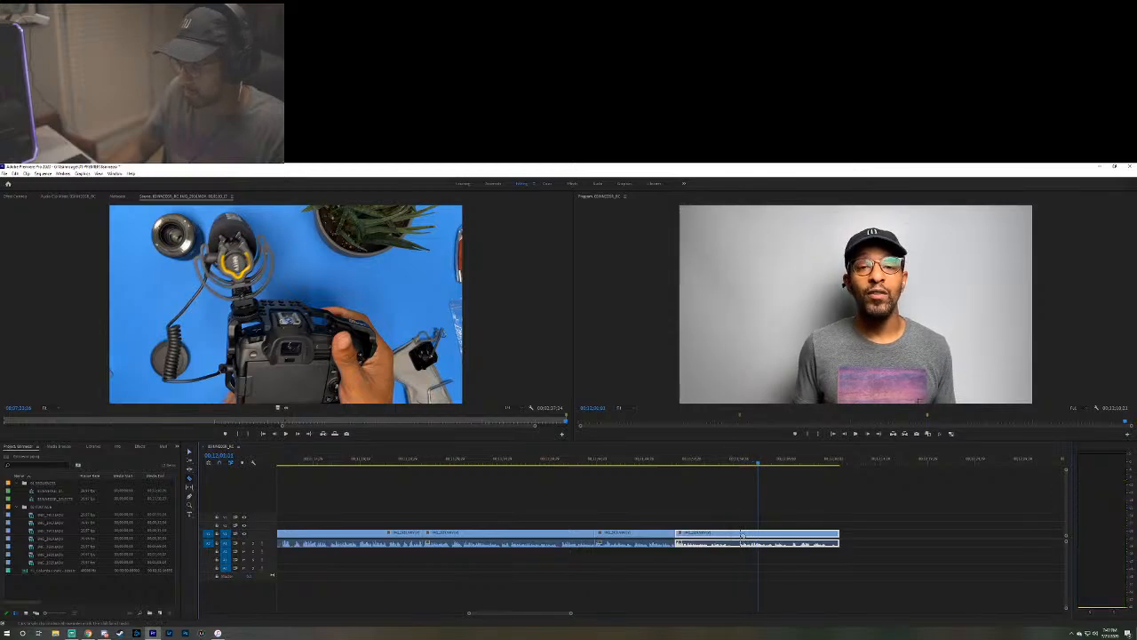
# Cut a short unwanted piece out of the final talking-head clip and move the remainder earlier to close the gap.
pyautogui.click(740, 533)
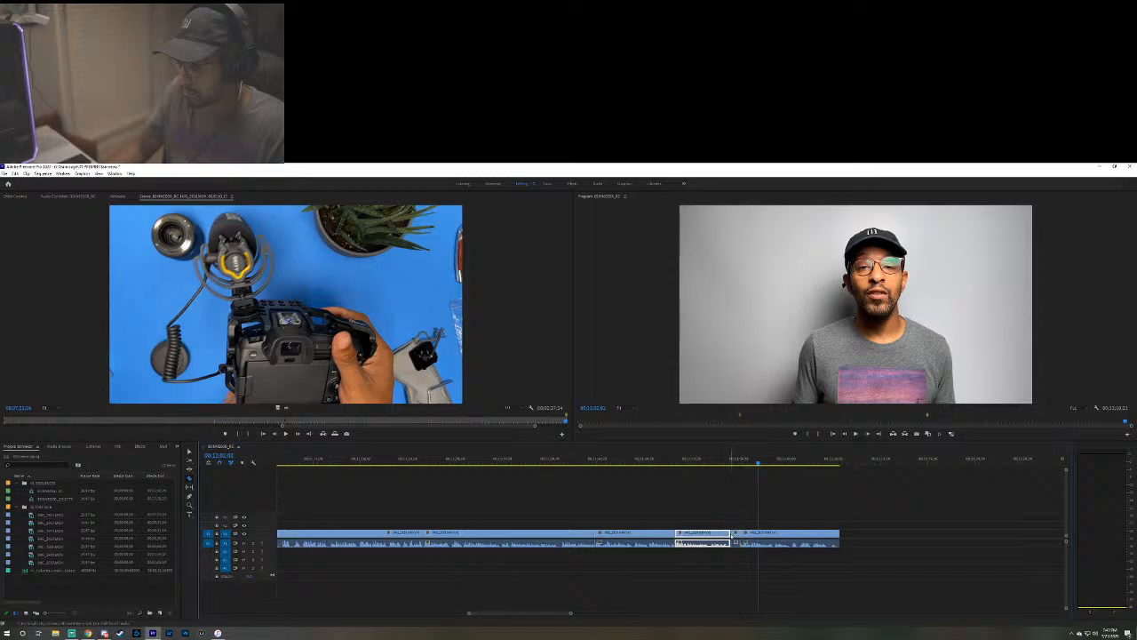
pyautogui.click(733, 535)
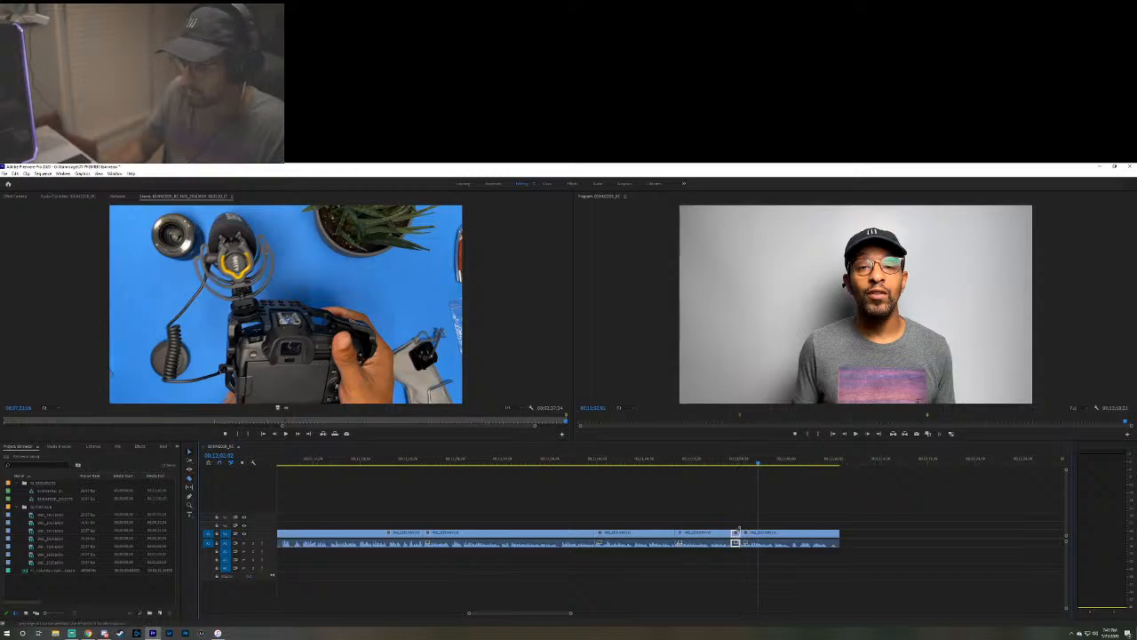
pyautogui.press('Delete')
pyautogui.press('space')
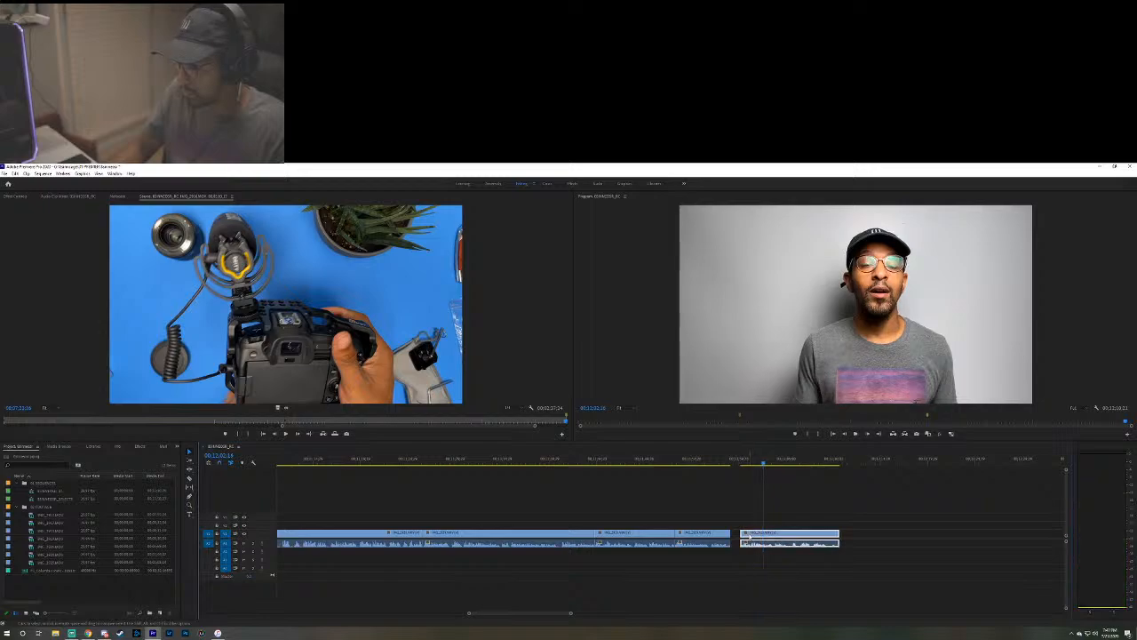
pyautogui.moveTo(747, 536); pyautogui.dragTo(736, 537)
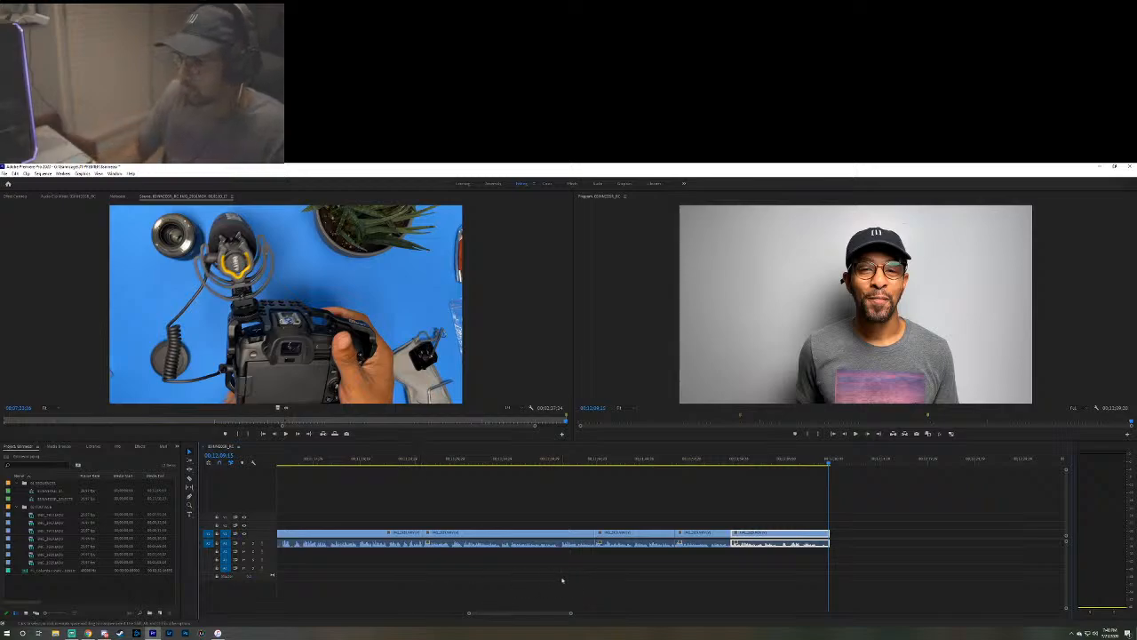
# Show the whole sequence in the timeline, replay the talking-head clips near its end and return the playhead to the start.
pyautogui.moveTo(571, 615); pyautogui.dragTo(773, 614)
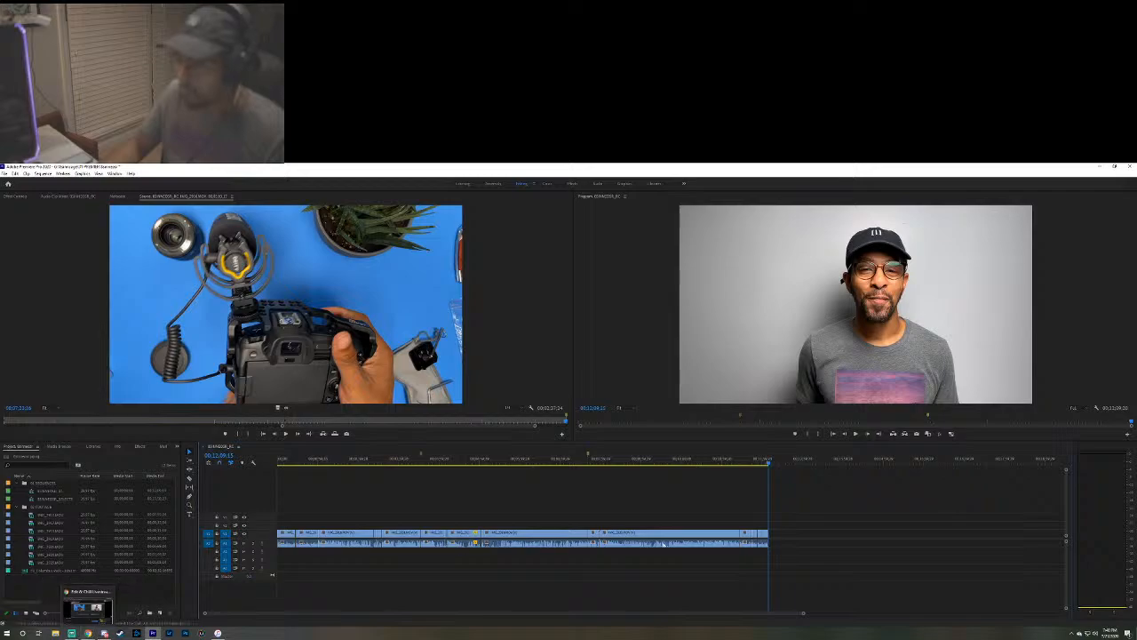
pyautogui.click(756, 462)
pyautogui.press('space')
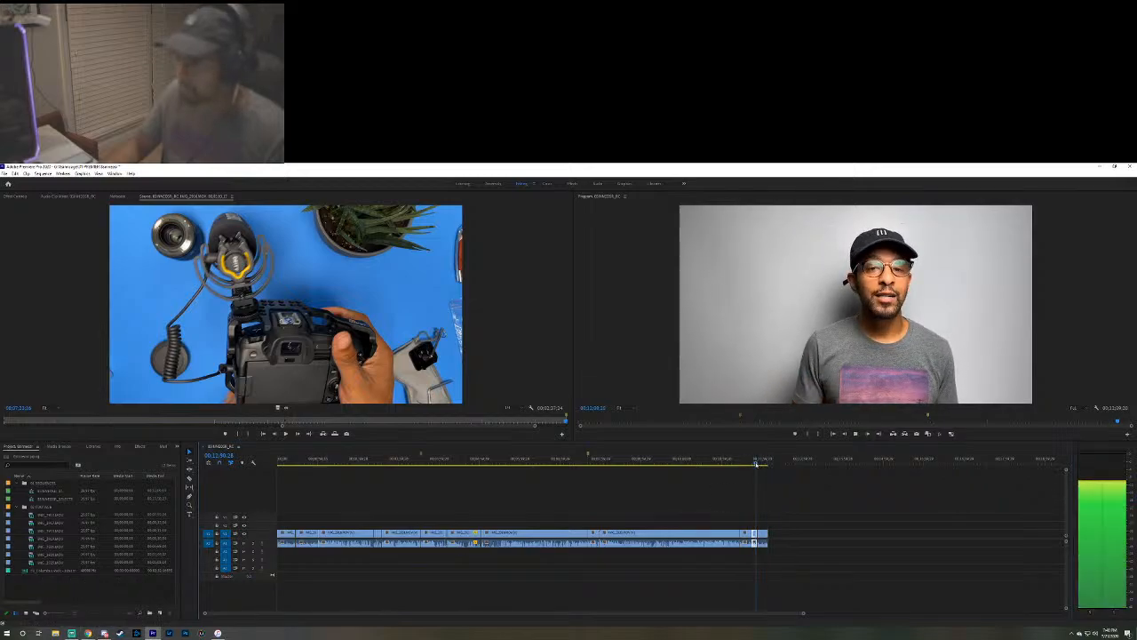
pyautogui.press('space')
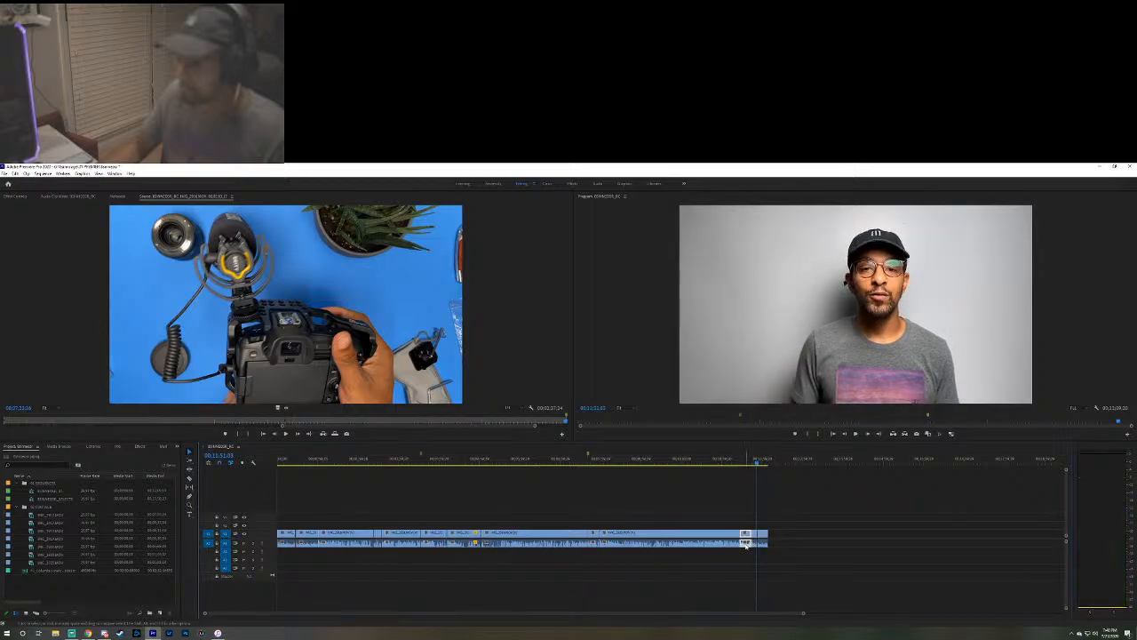
pyautogui.press('space')
pyautogui.click(737, 463)
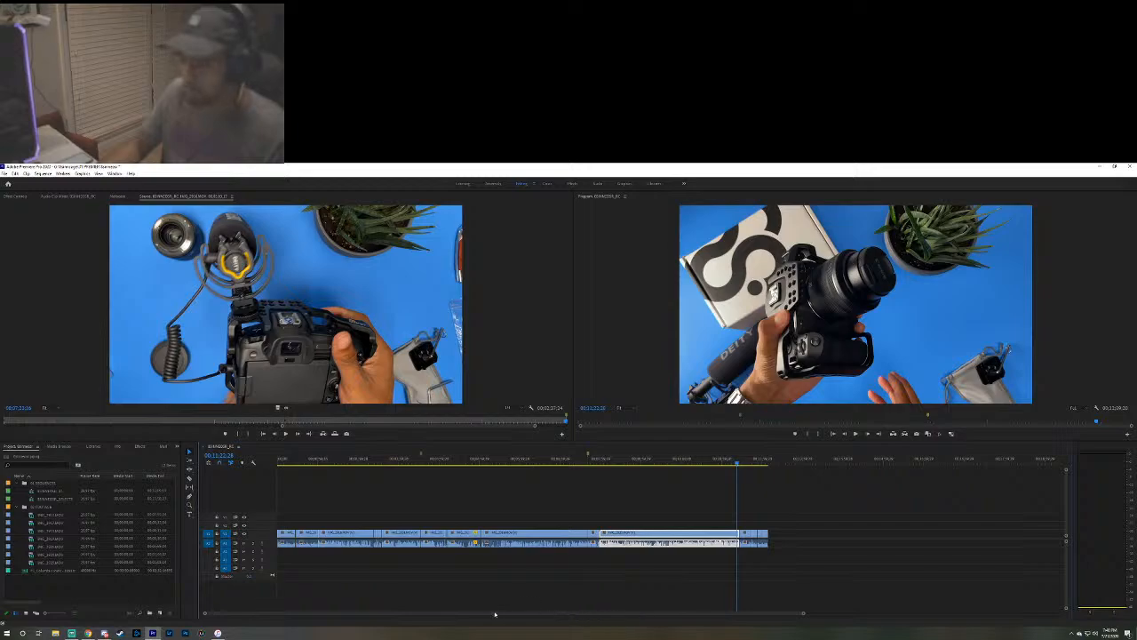
pyautogui.press('Home')
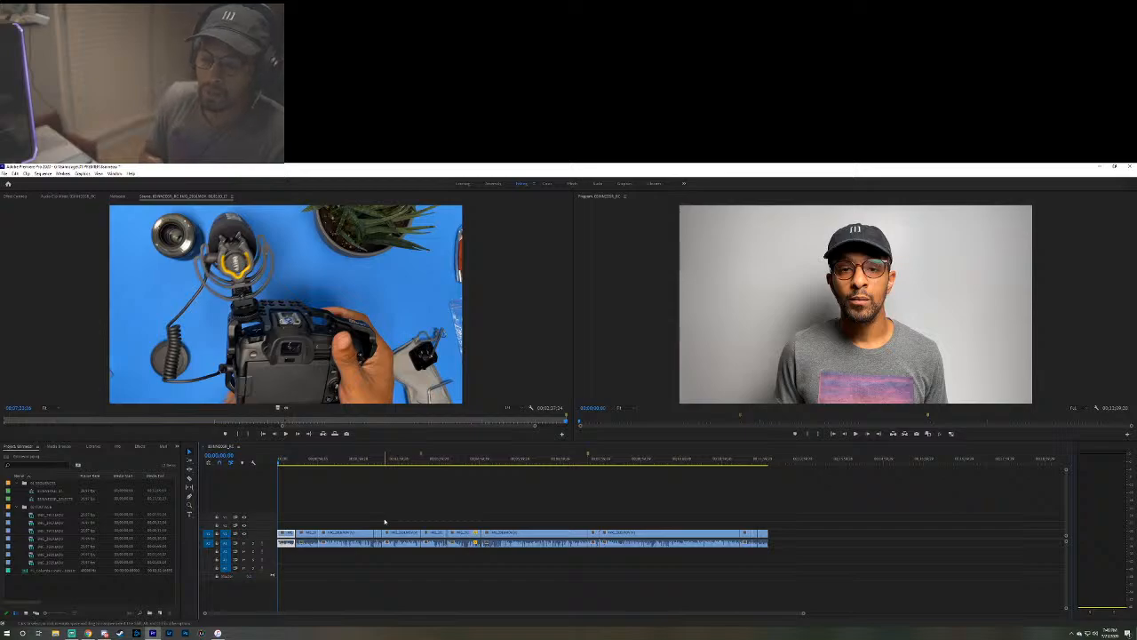
# Duplicate the selects sequence in the sequences bin and rename the copy.
pyautogui.click(64, 500)
pyautogui.rightClick(64, 500)
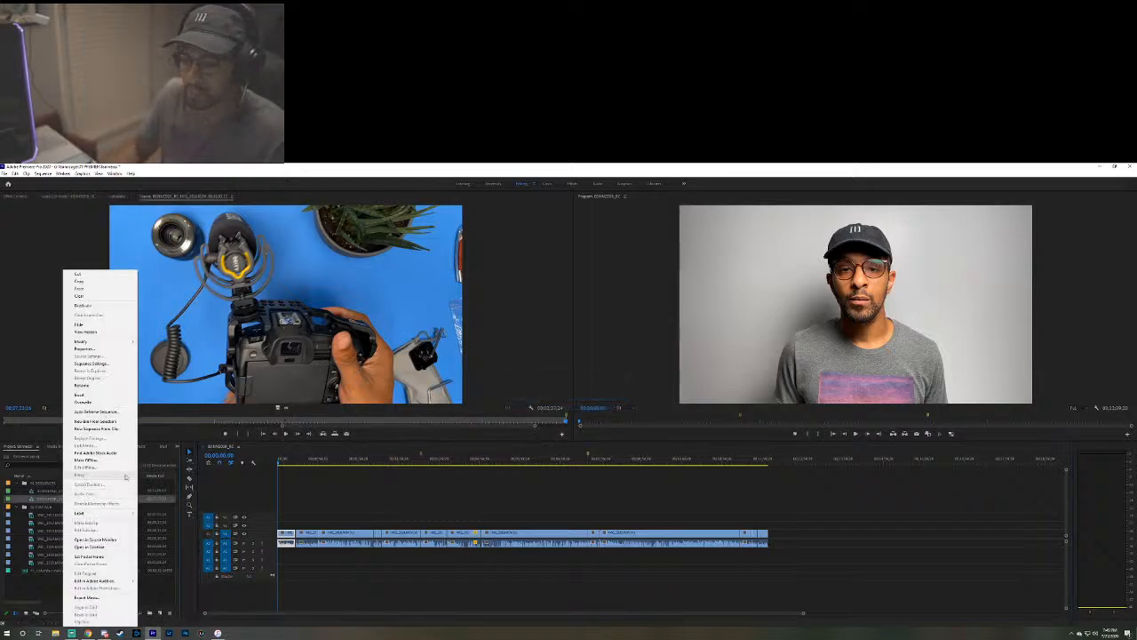
pyautogui.click(156, 500)
pyautogui.rightClick(87, 500)
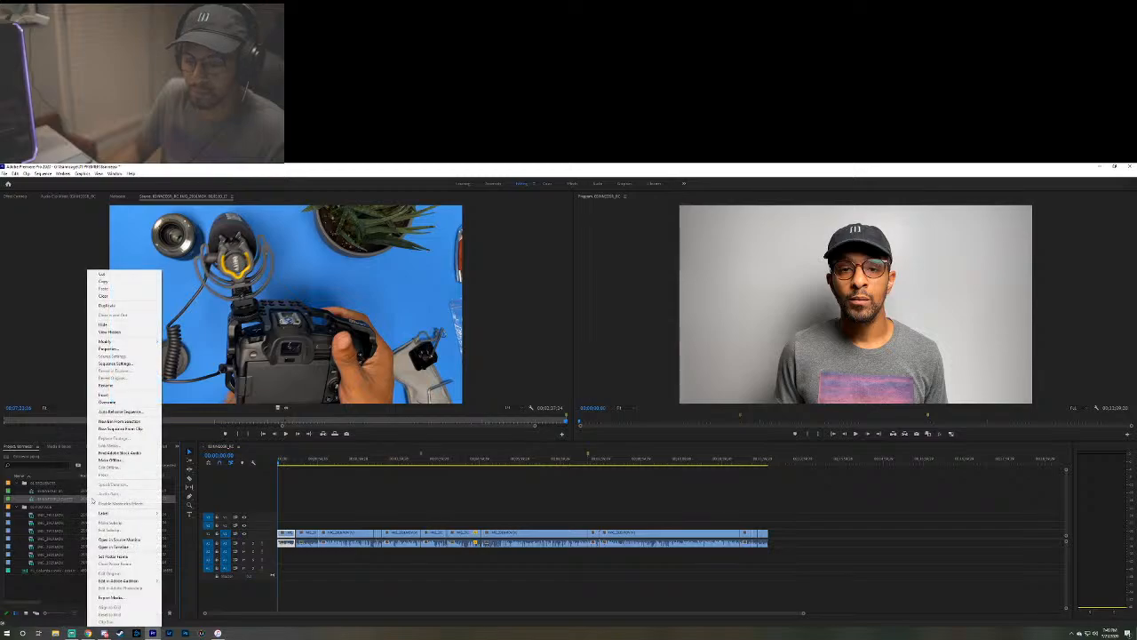
pyautogui.click(127, 307)
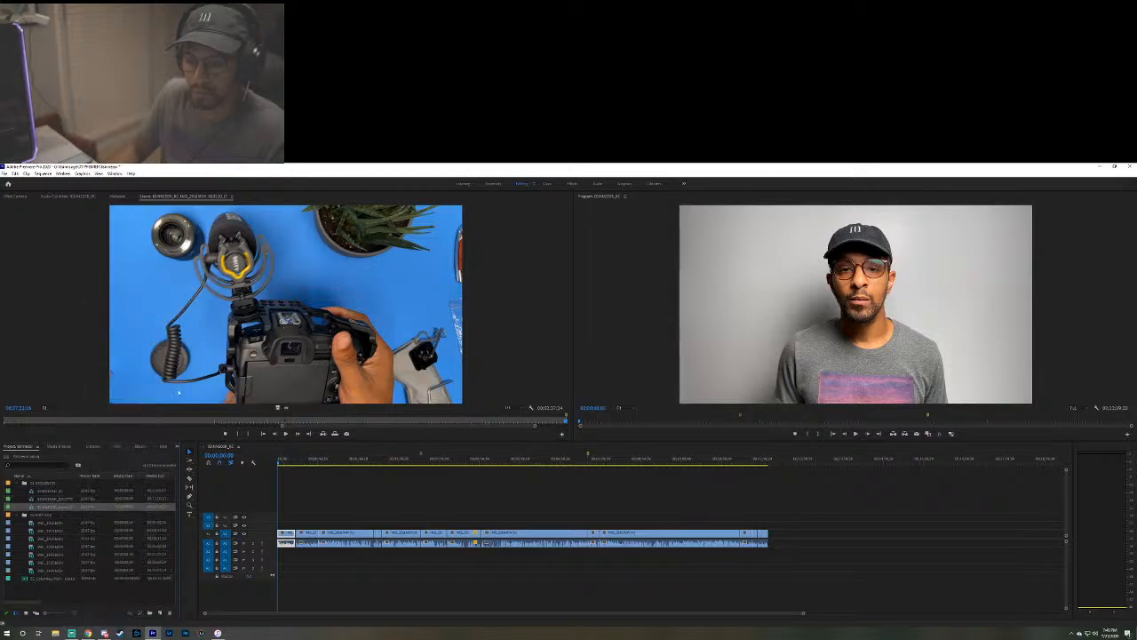
pyautogui.click(66, 507)
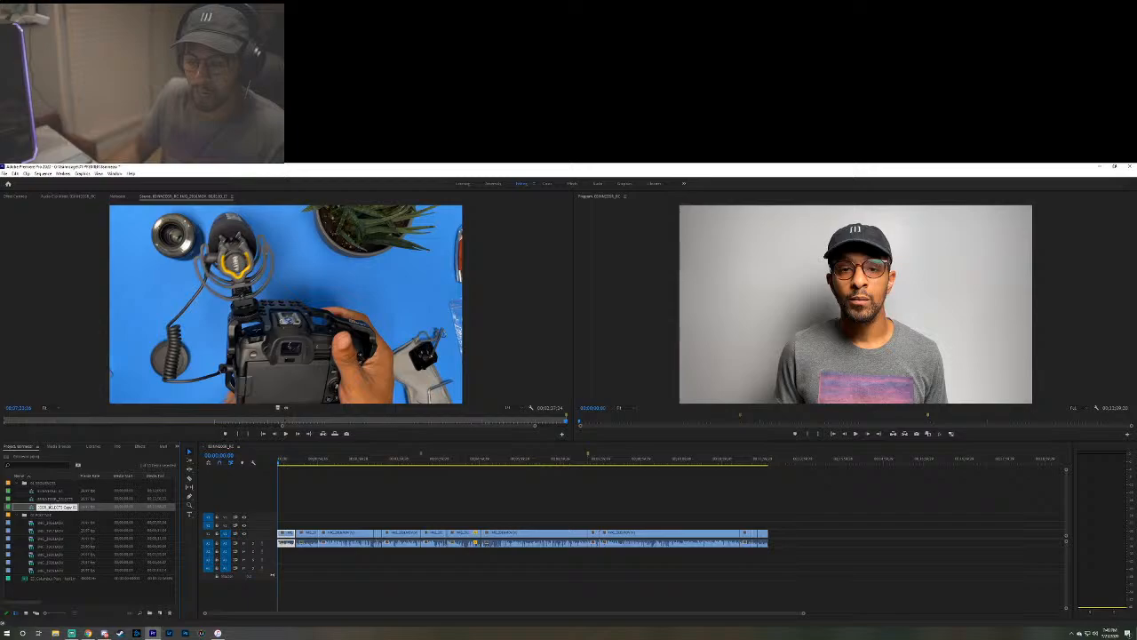
pyautogui.write('Zoom')
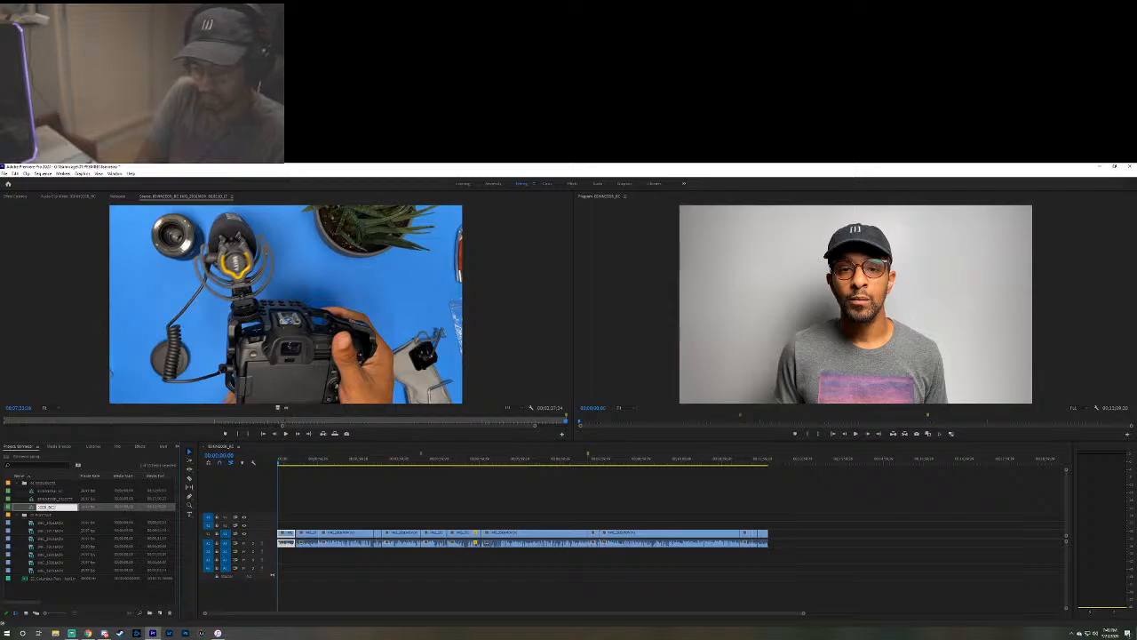
pyautogui.press('Tab')
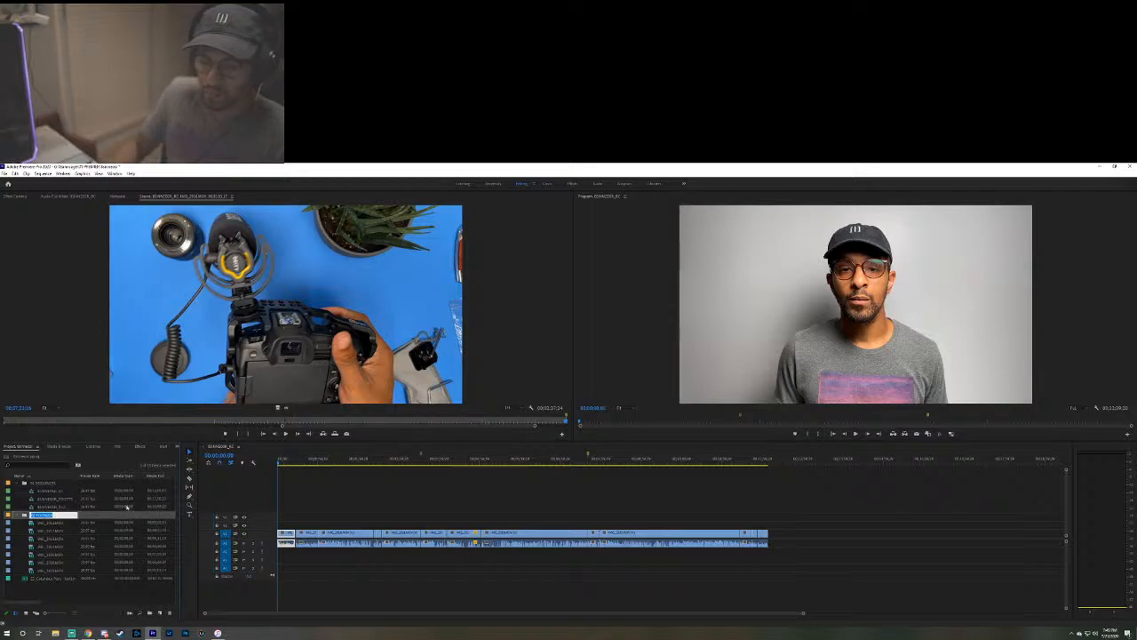
pyautogui.click(55, 506)
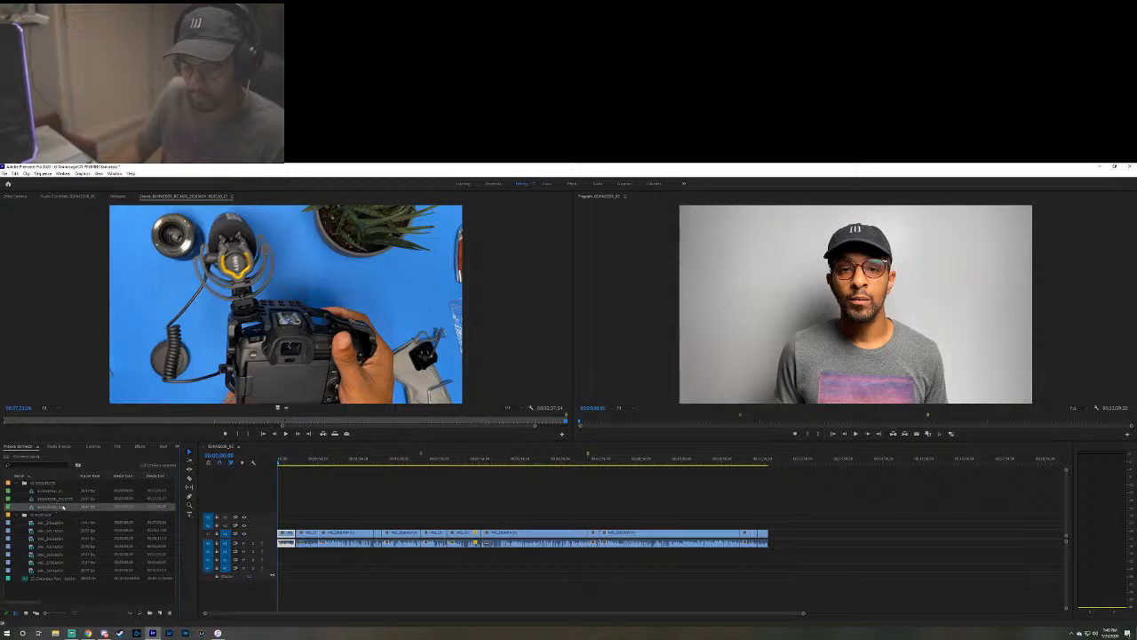
# Open the copied selects sequence to check its contents and remove the copy from the project.
pyautogui.doubleClick(69, 508)
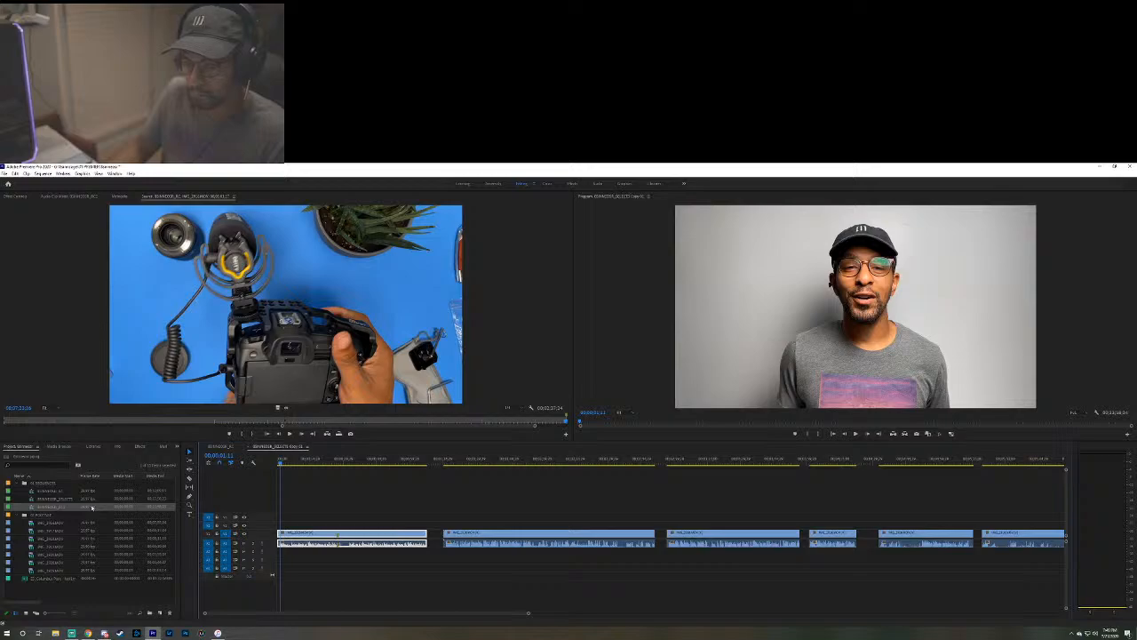
pyautogui.rightClick(76, 507)
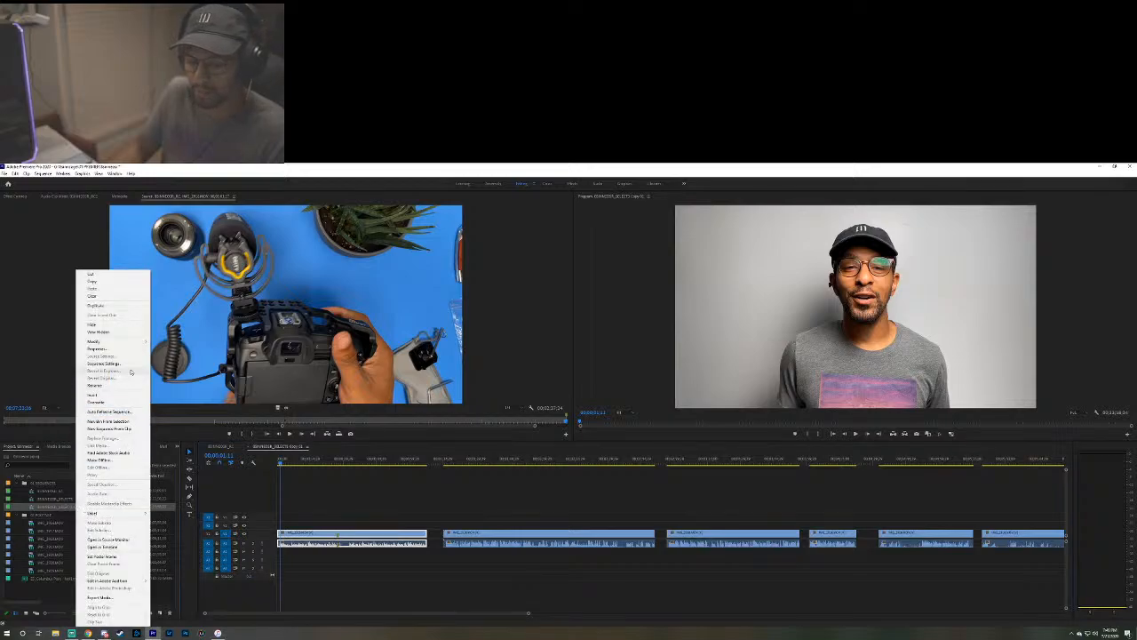
pyautogui.click(37, 508)
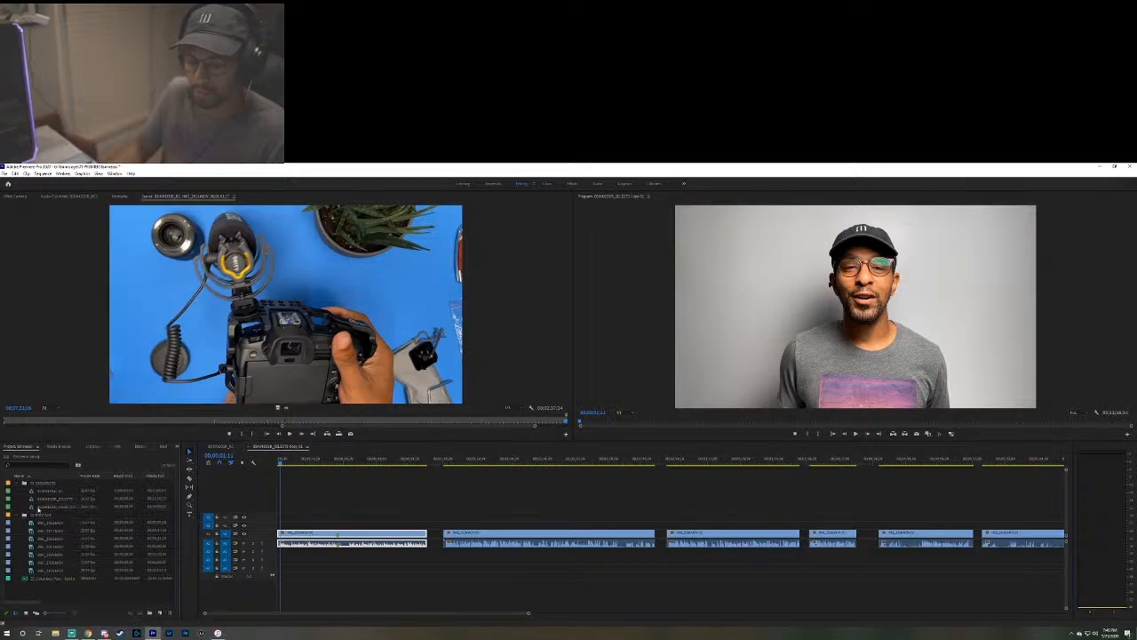
pyautogui.click(37, 507)
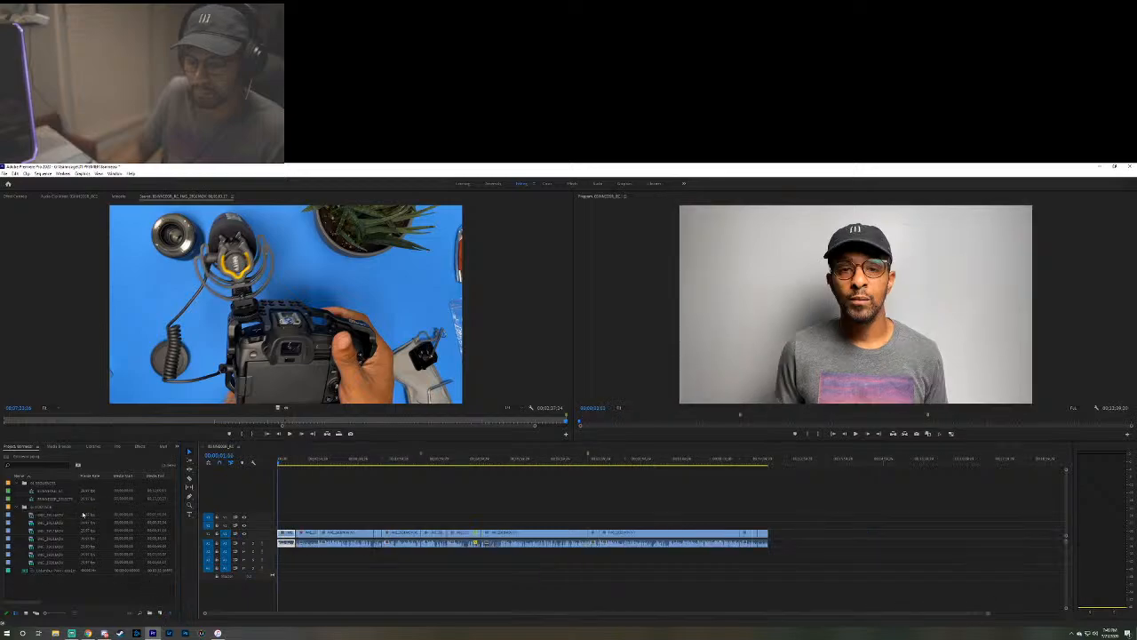
# Duplicate the rough-cut sequence in the sequences bin, rename the copy and open it in the timeline.
pyautogui.click(117, 499)
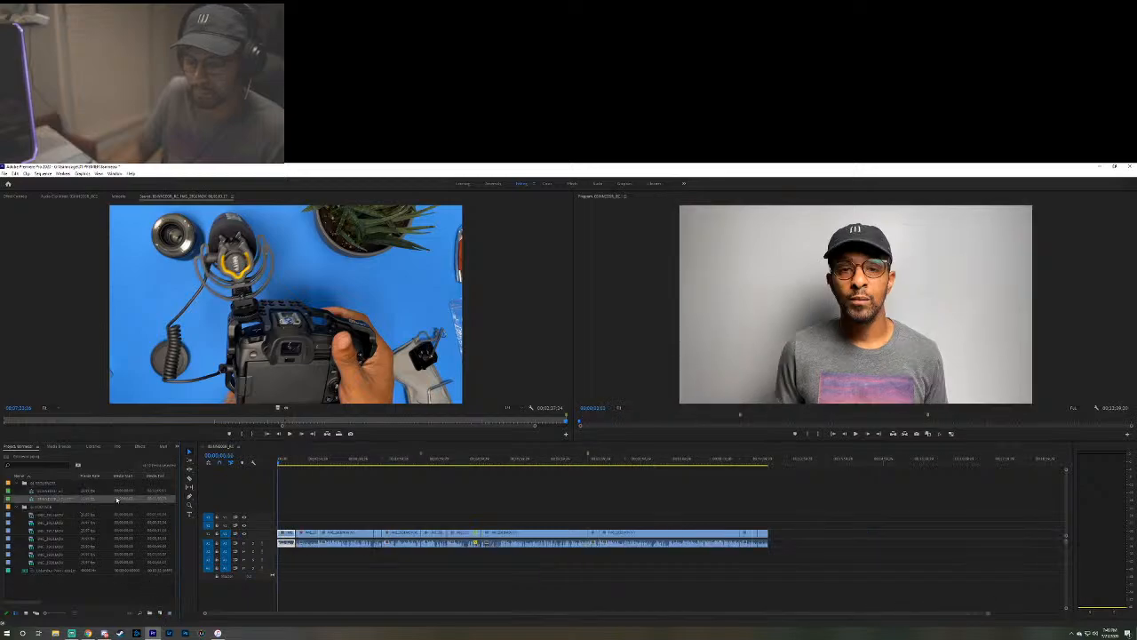
pyautogui.click(32, 491)
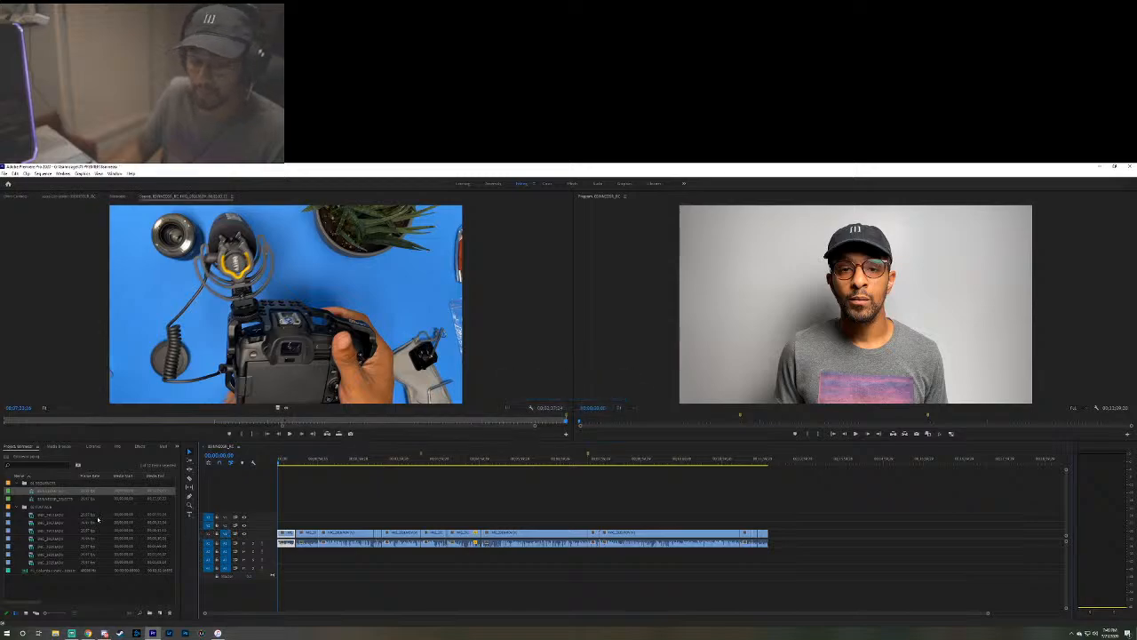
pyautogui.rightClick(50, 491)
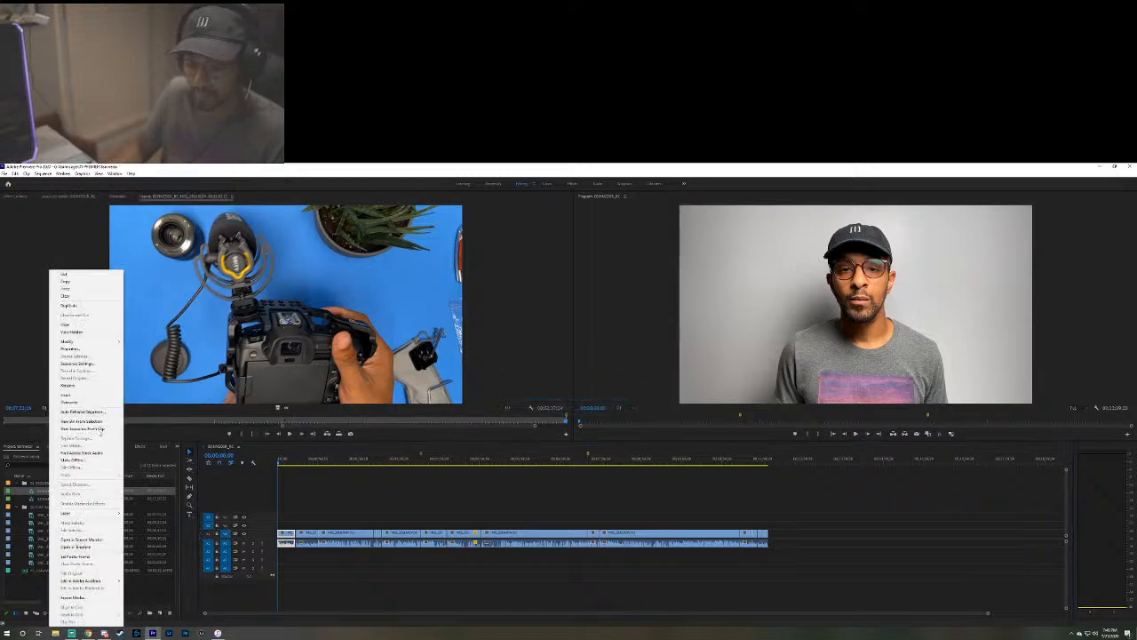
pyautogui.click(73, 305)
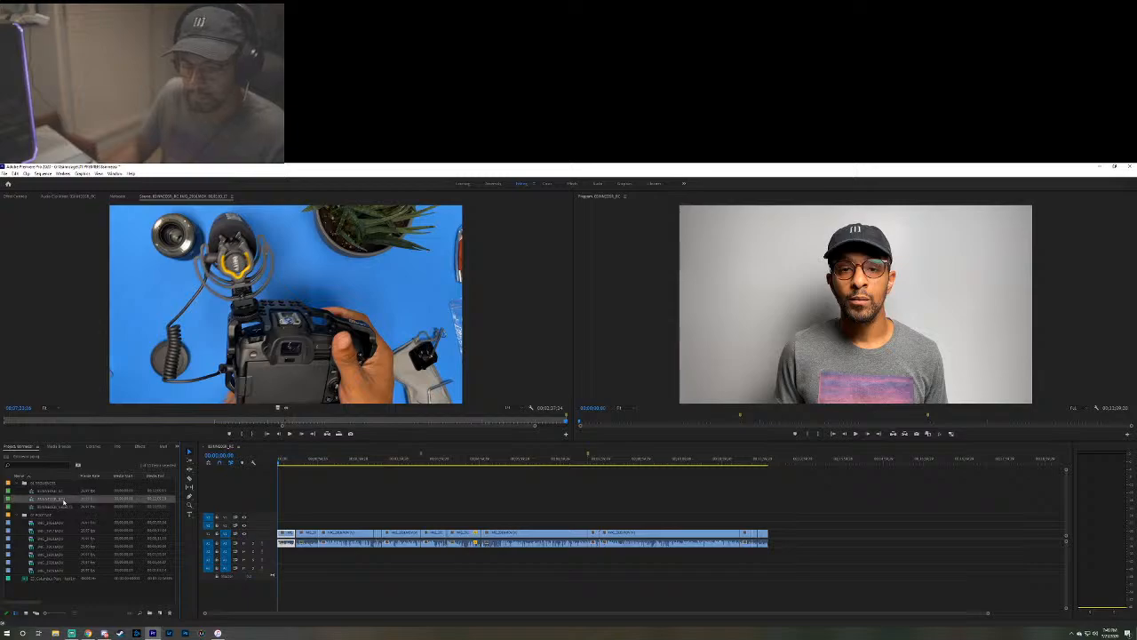
pyautogui.doubleClick(100, 503)
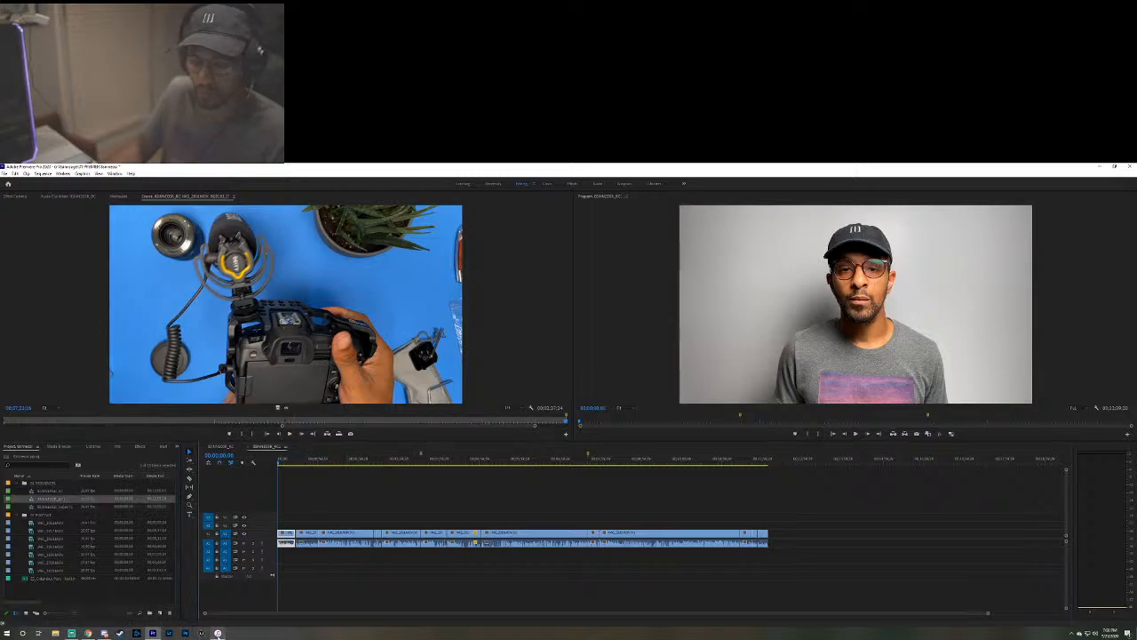
# Place the imported music track on the audio track beneath the talking-head audio, starting at the beginning of the sequence.
pyautogui.click(217, 632)
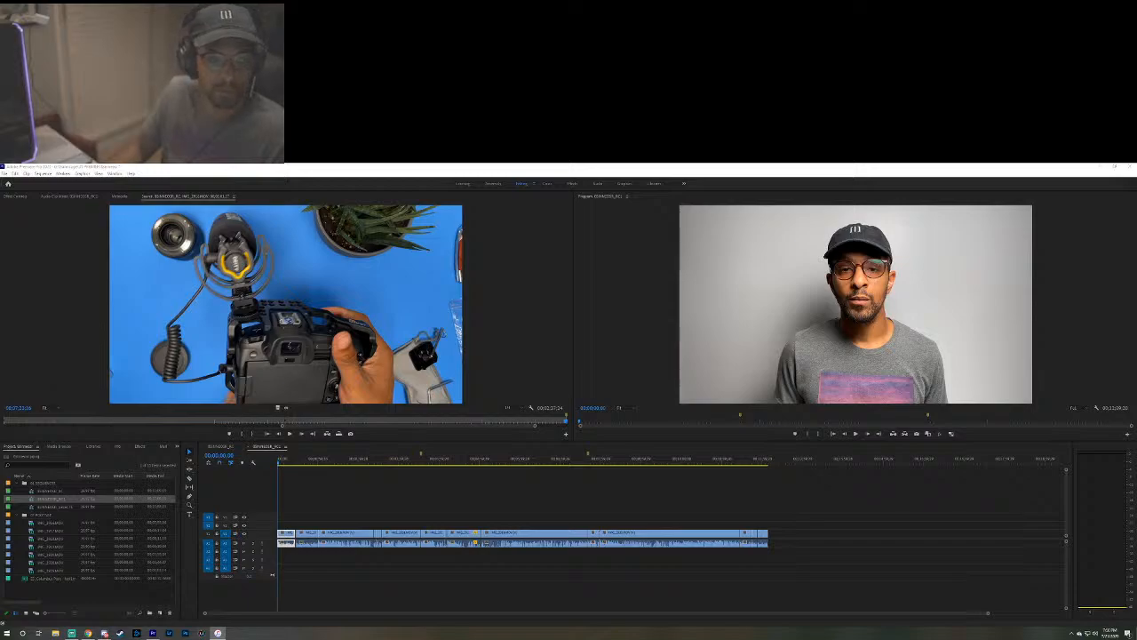
pyautogui.click(61, 523)
pyautogui.click(62, 578)
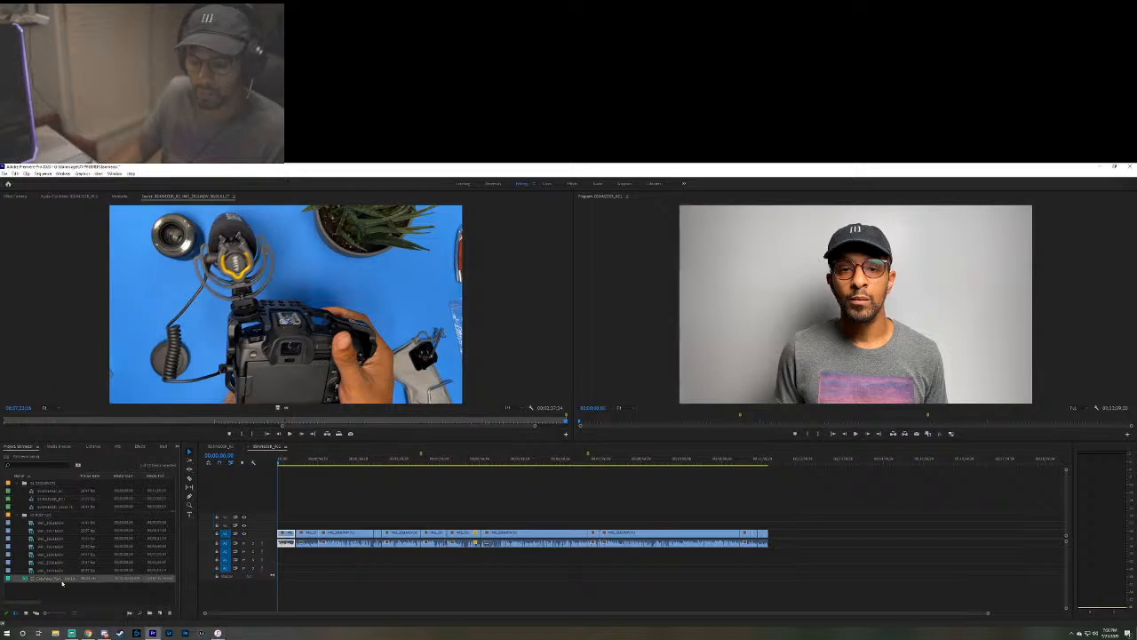
pyautogui.moveTo(55, 581); pyautogui.dragTo(282, 551)
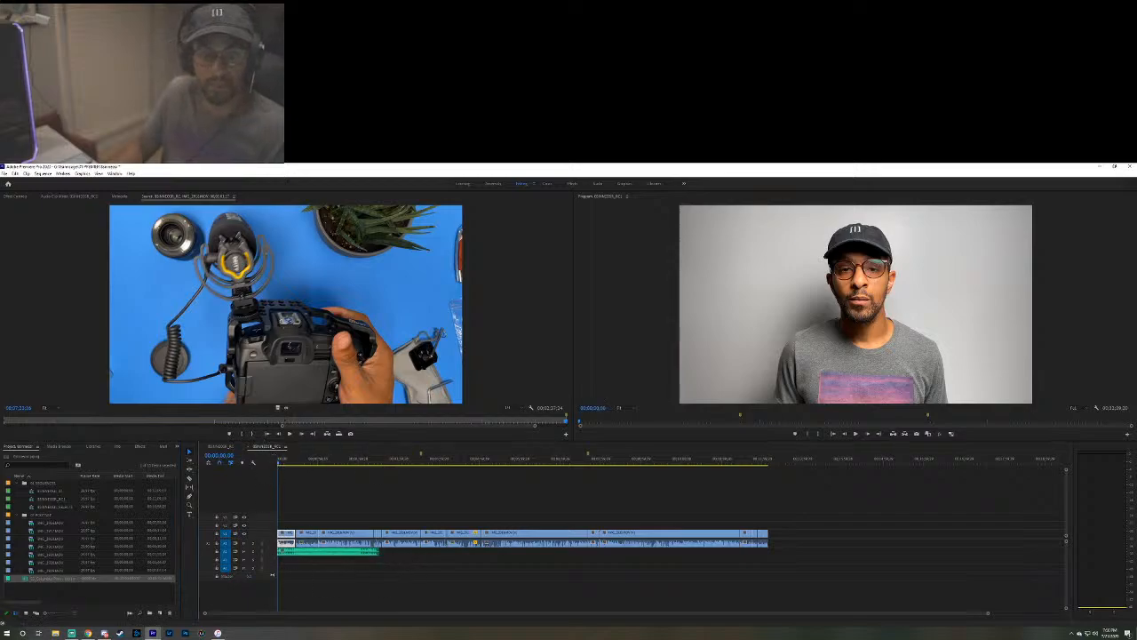
pyautogui.click(121, 464)
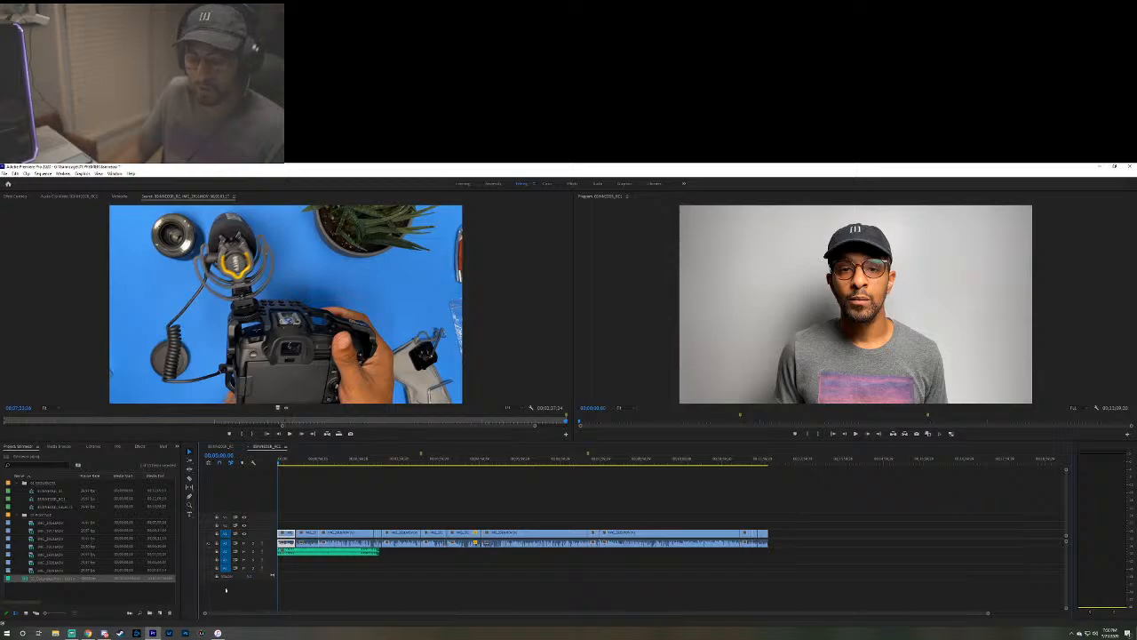
# Play the opening with a close timeline view to judge how the music sits under the speech.
pyautogui.press('space')
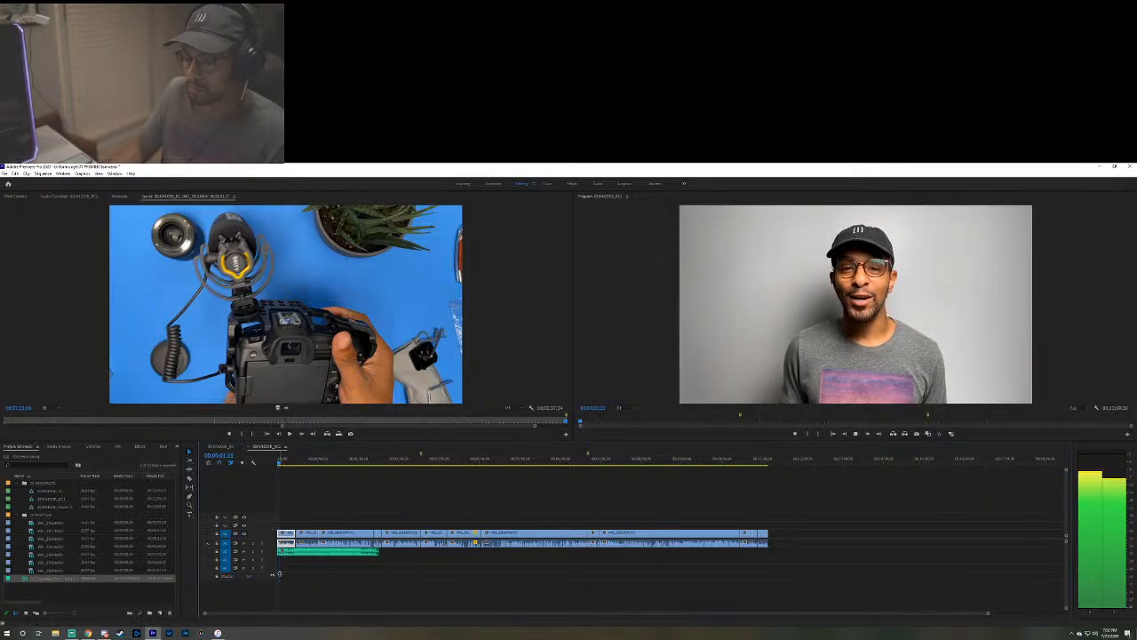
pyautogui.press('space')
pyautogui.moveTo(988, 612); pyautogui.dragTo(816, 622)
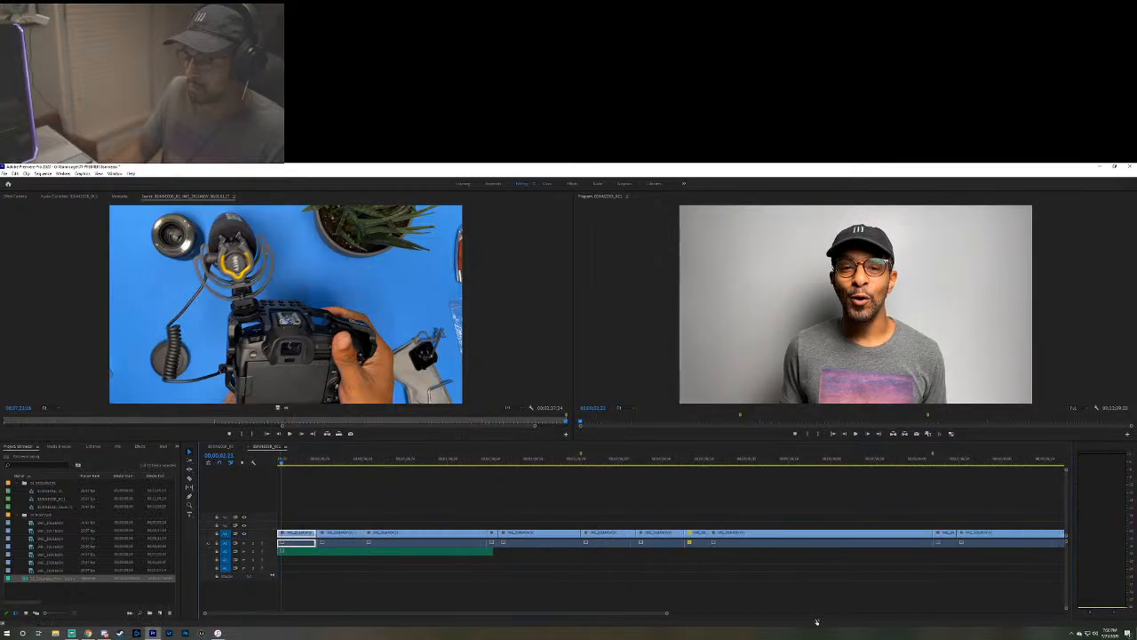
pyautogui.press('=')
pyautogui.press('=')
pyautogui.press('=')
pyautogui.press('space')
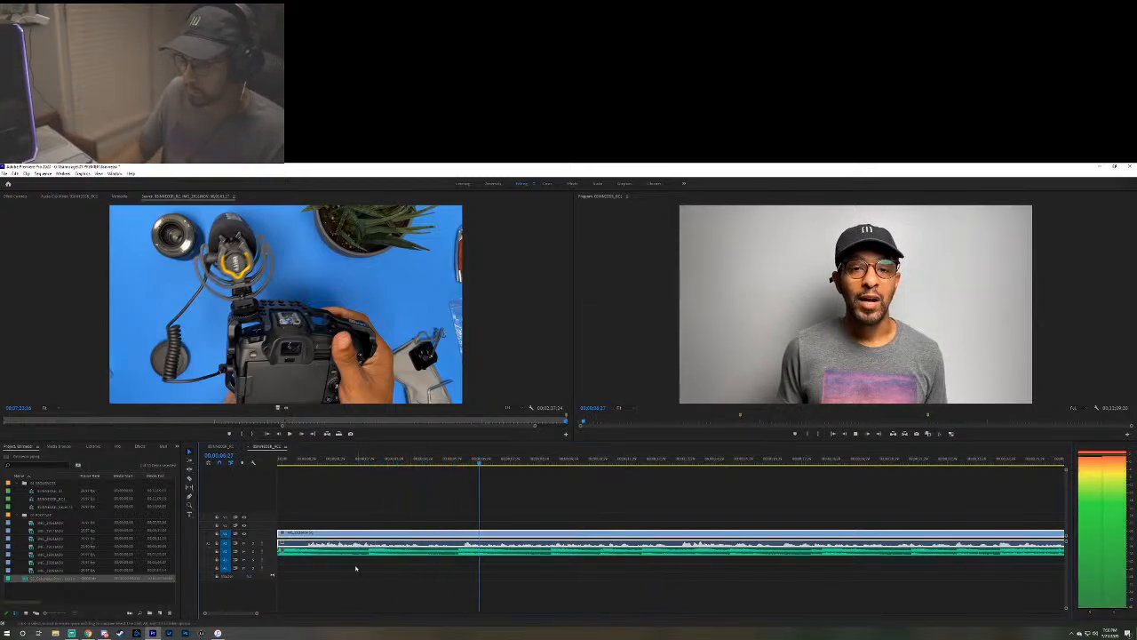
pyautogui.press('space')
# Trim the intro off the music clip, align its new start with the sequence start and replay the opening.
pyautogui.click(280, 550)
pyautogui.moveTo(280, 550)
pyautogui.mouseDown()
pyautogui.moveTo(933, 553)
pyautogui.moveTo(283, 553)
pyautogui.mouseUp()
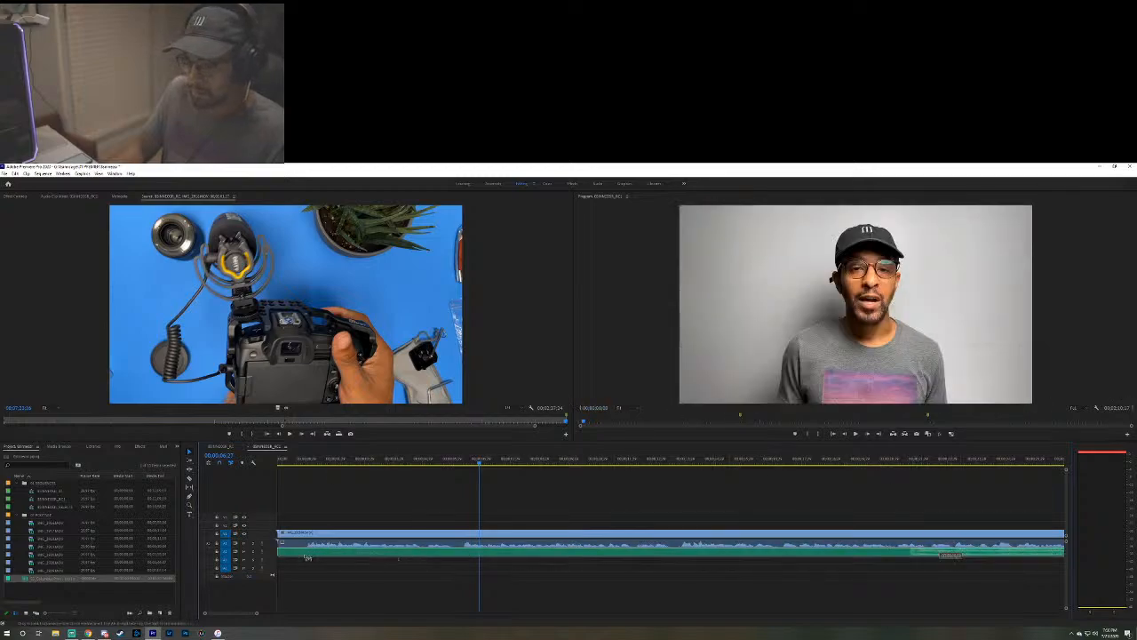
pyautogui.click(284, 463)
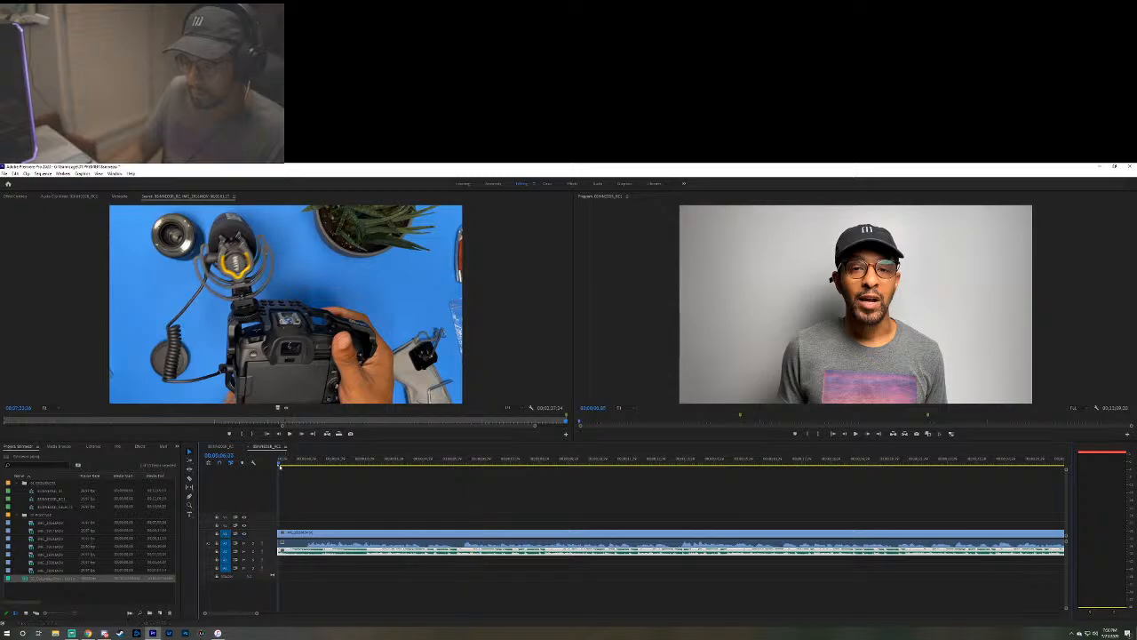
pyautogui.press('space')
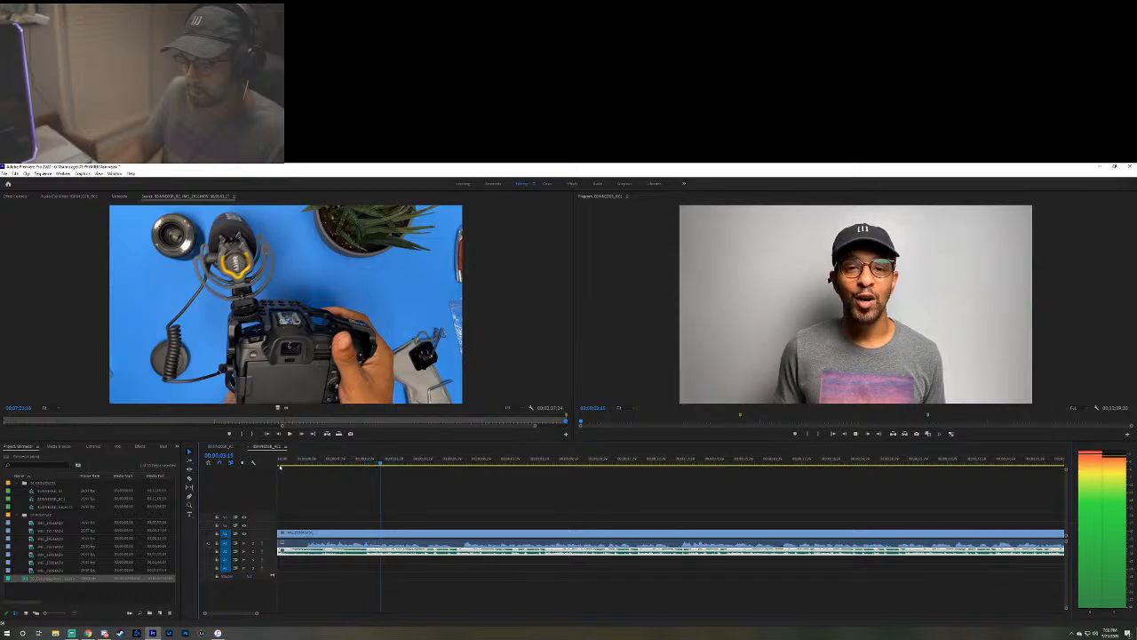
pyautogui.press('space')
pyautogui.moveTo(278, 551); pyautogui.dragTo(311, 553)
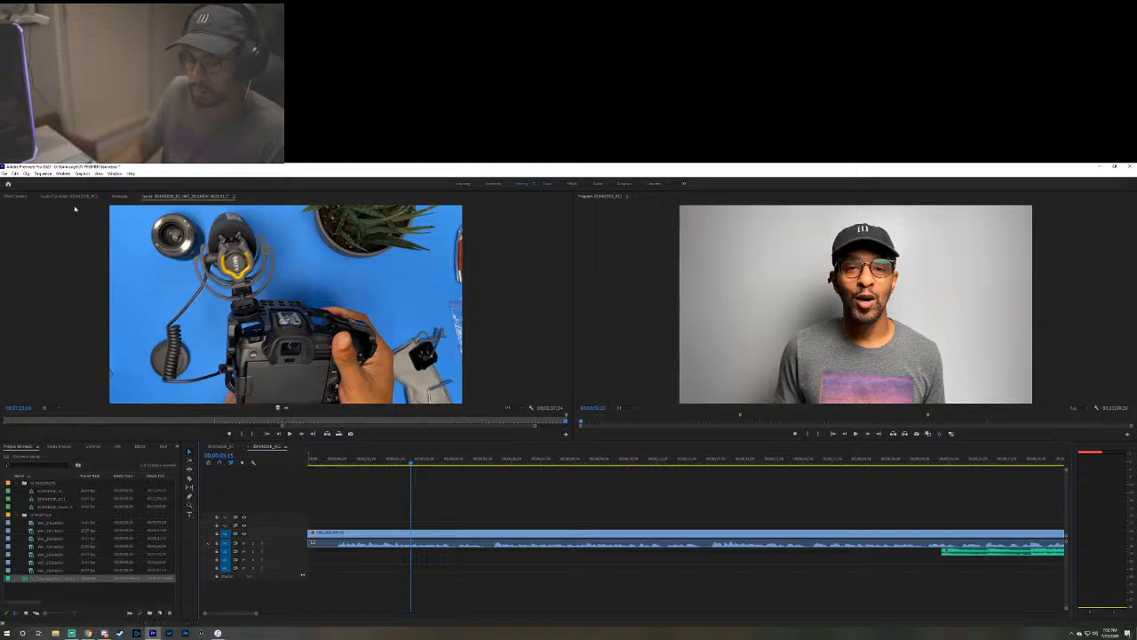
pyautogui.click(5, 172)
pyautogui.click(7, 183)
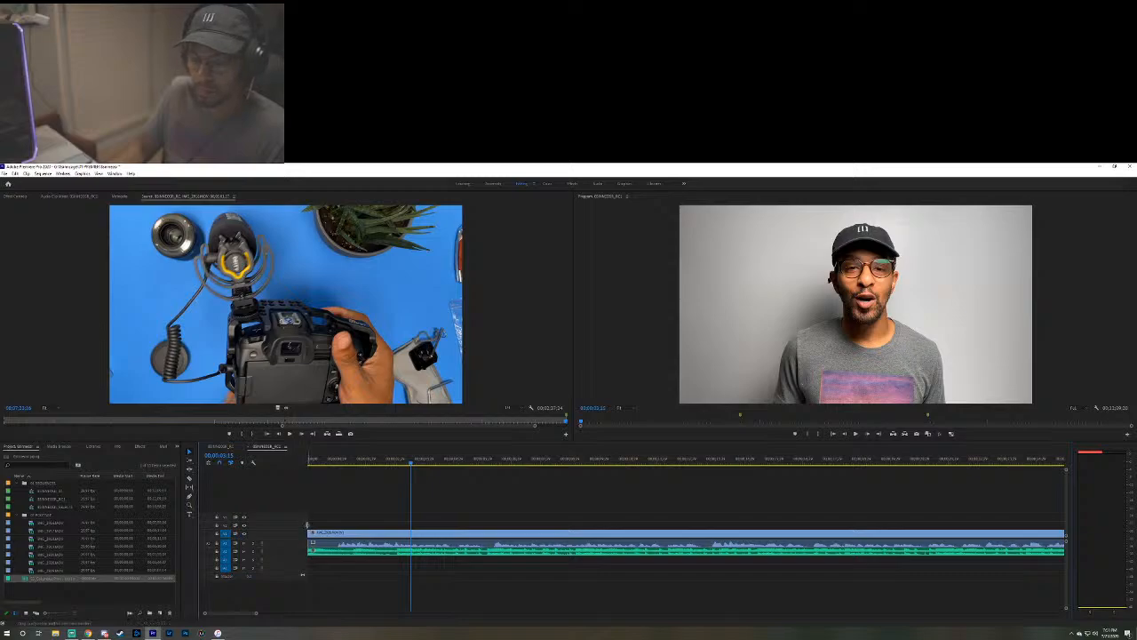
pyautogui.moveTo(306, 525); pyautogui.dragTo(323, 552)
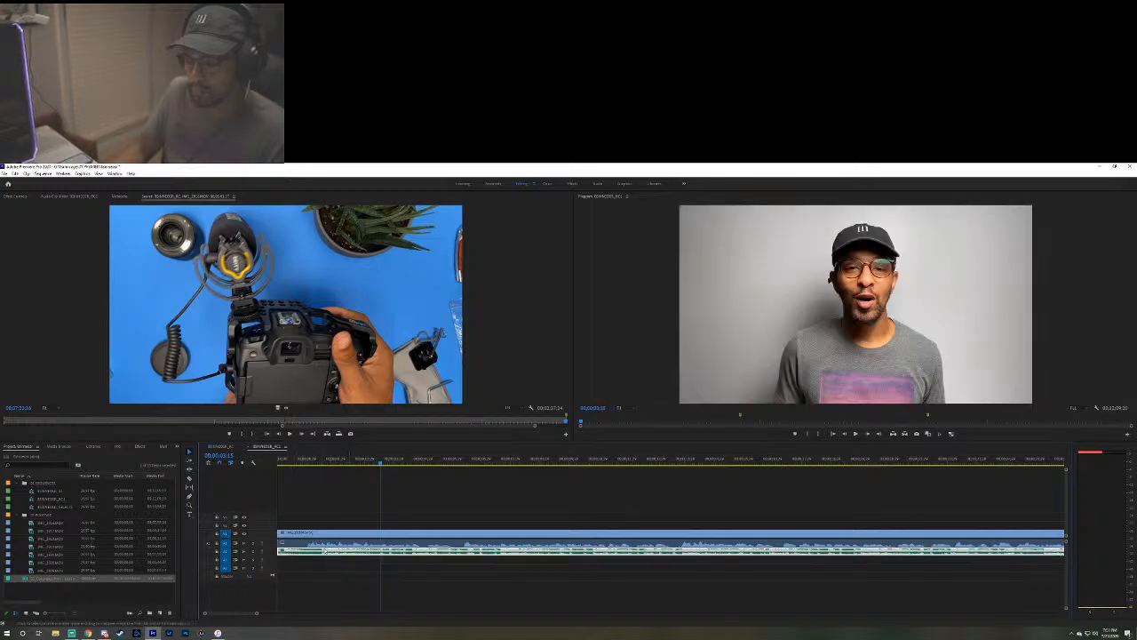
pyautogui.press('Home')
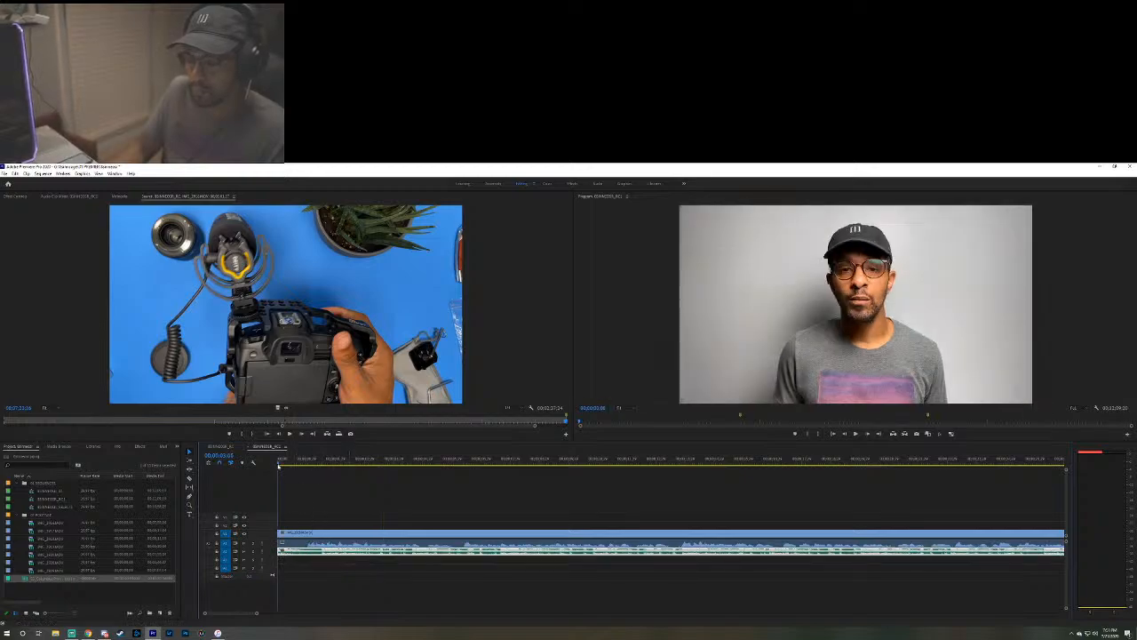
# In the Audio workspace, assign the Music type to the music clip and enable ducking against dialogue clips.
pyautogui.doubleClick(296, 552)
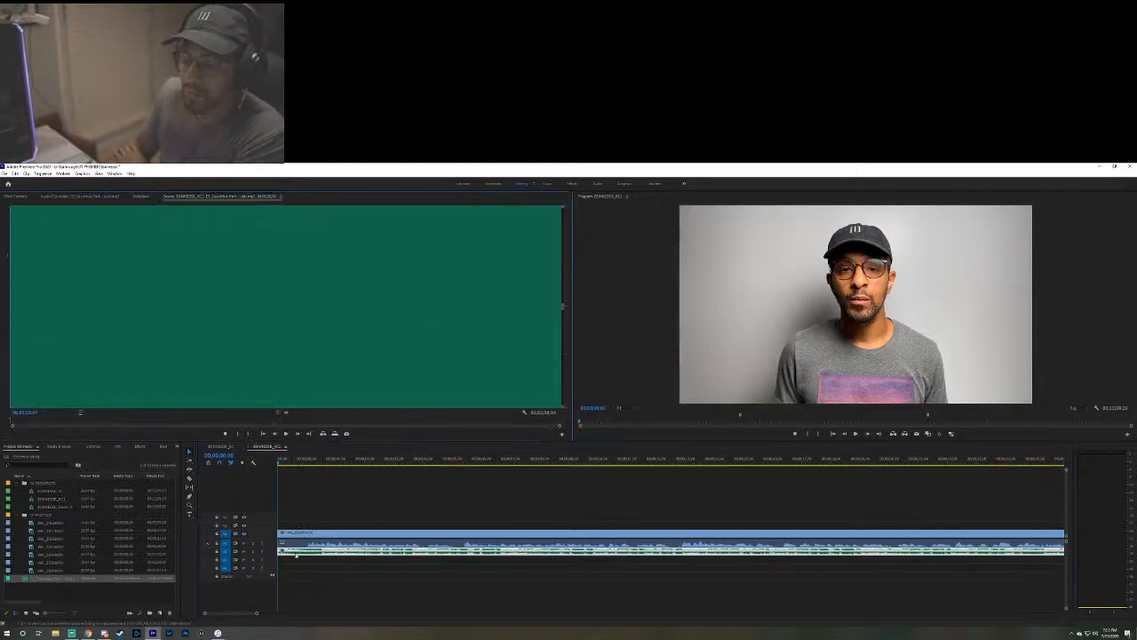
pyautogui.click(606, 187)
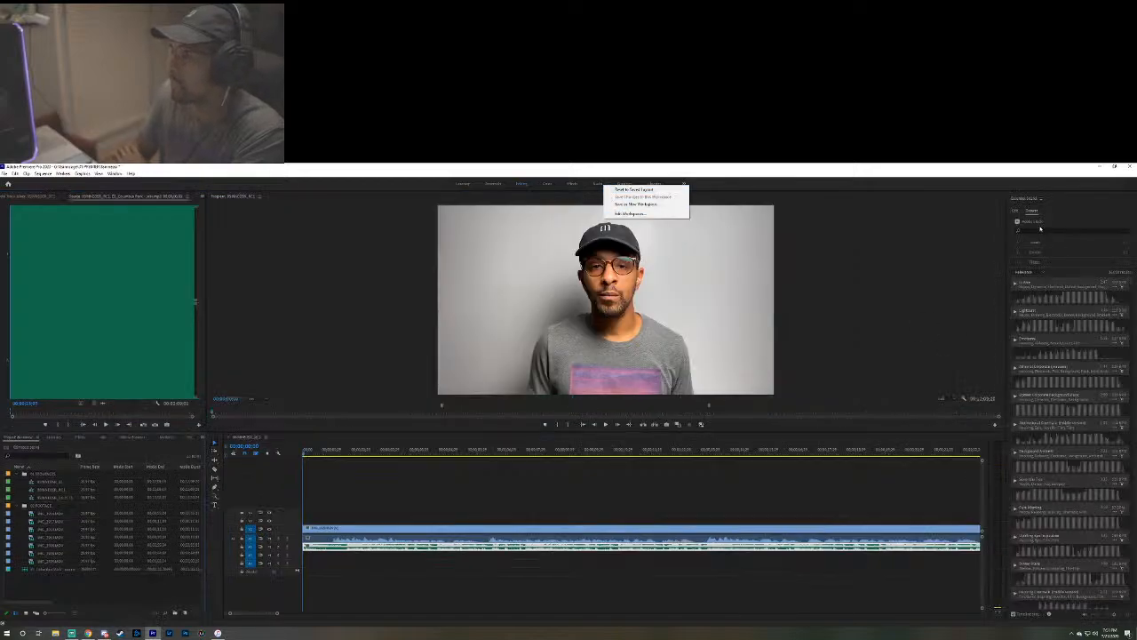
pyautogui.click(1016, 210)
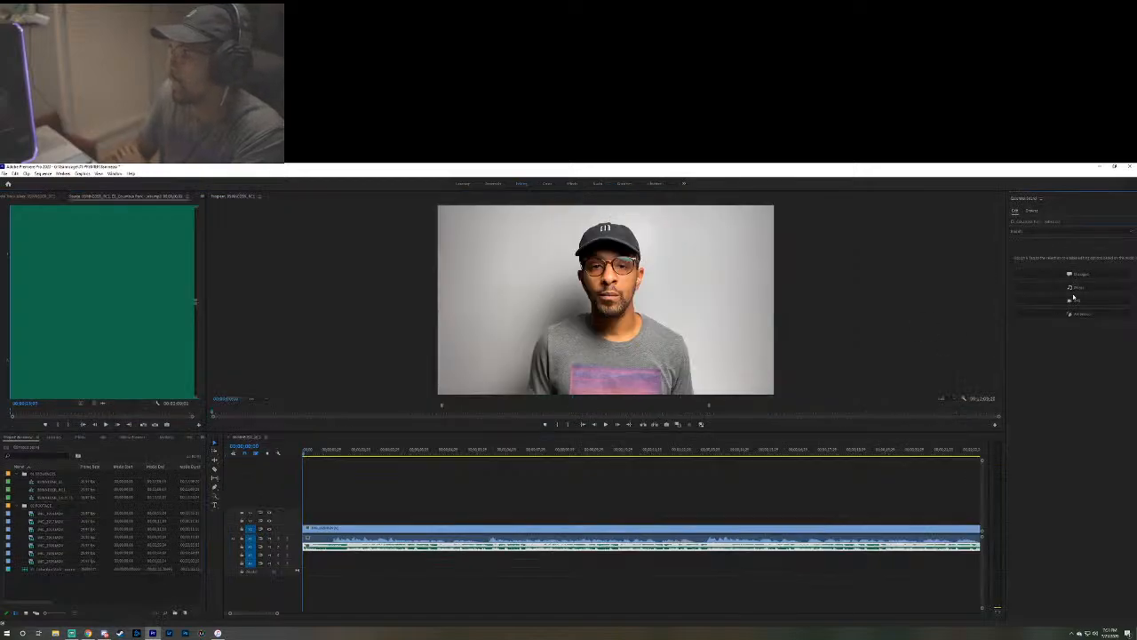
pyautogui.click(1072, 288)
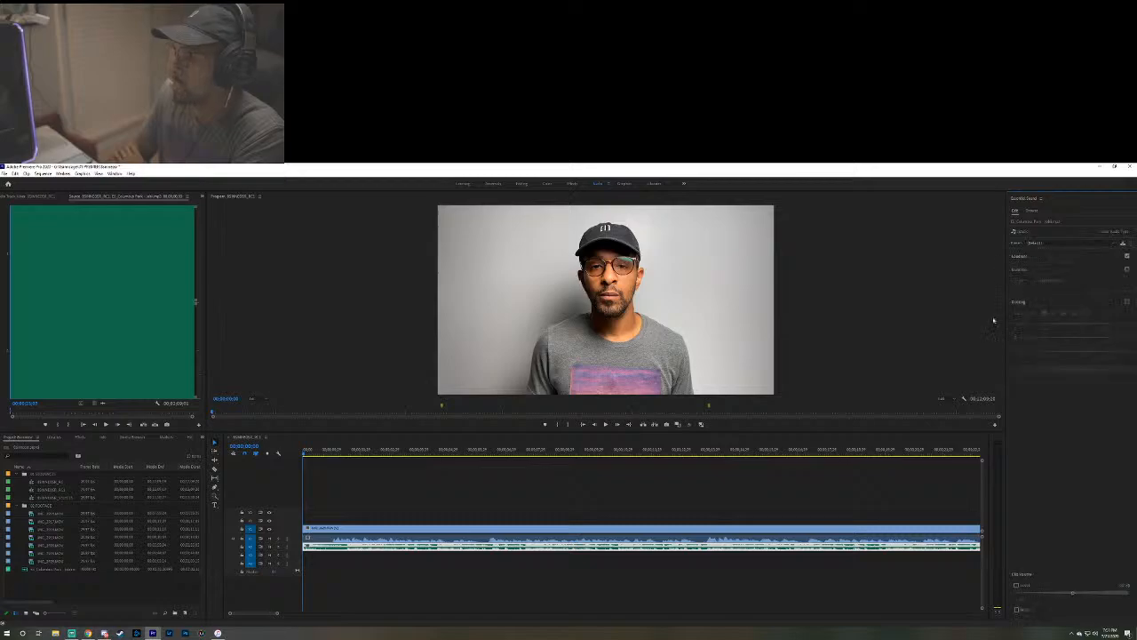
pyautogui.click(1127, 302)
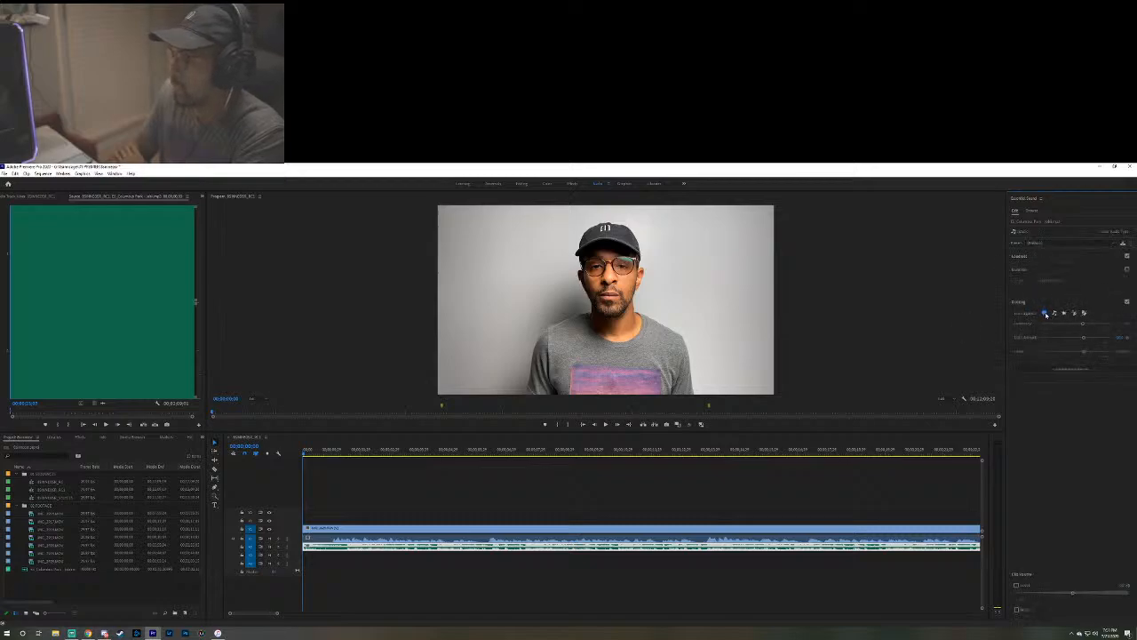
pyautogui.click(1045, 314)
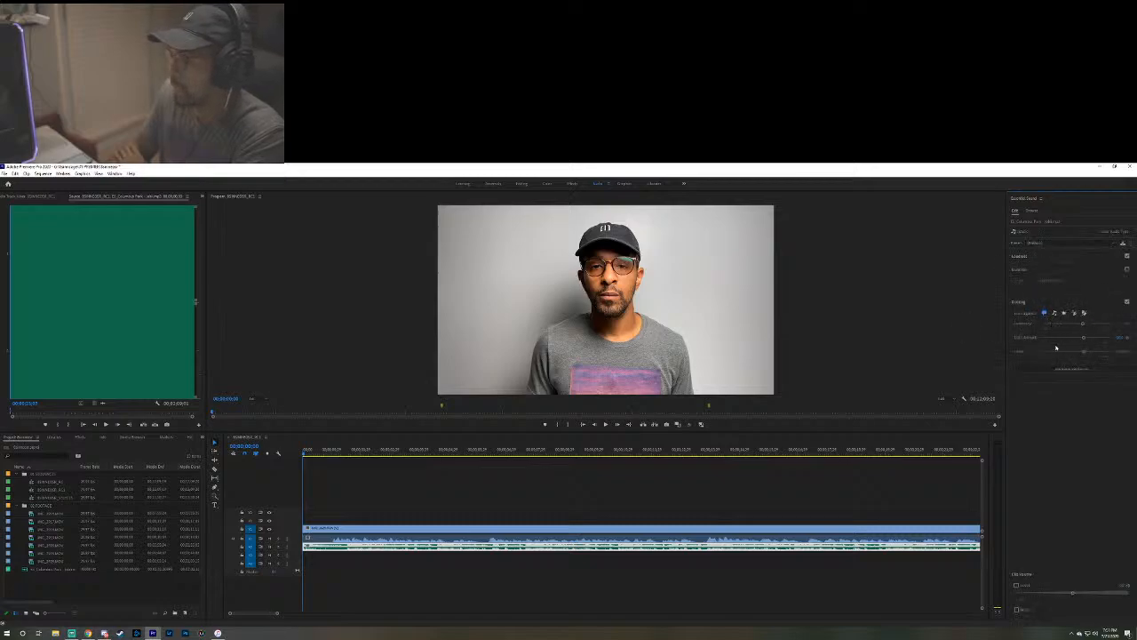
# Select all talking-head clips in the sequence and assign them the Dialogue audio type.
pyautogui.click(344, 540)
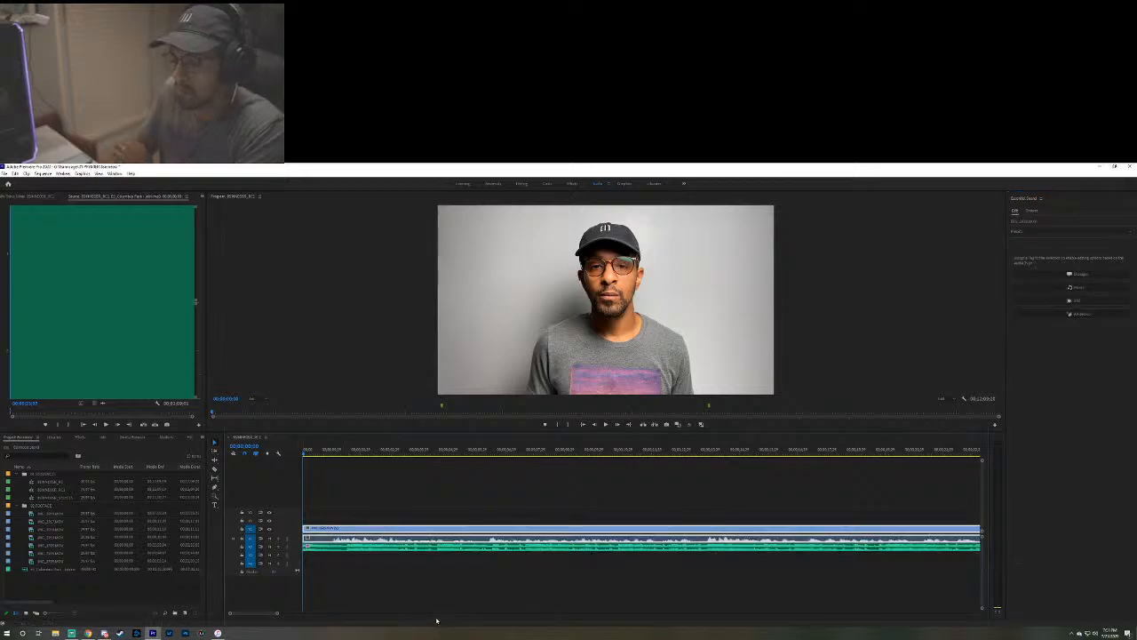
pyautogui.moveTo(277, 613); pyautogui.dragTo(856, 612)
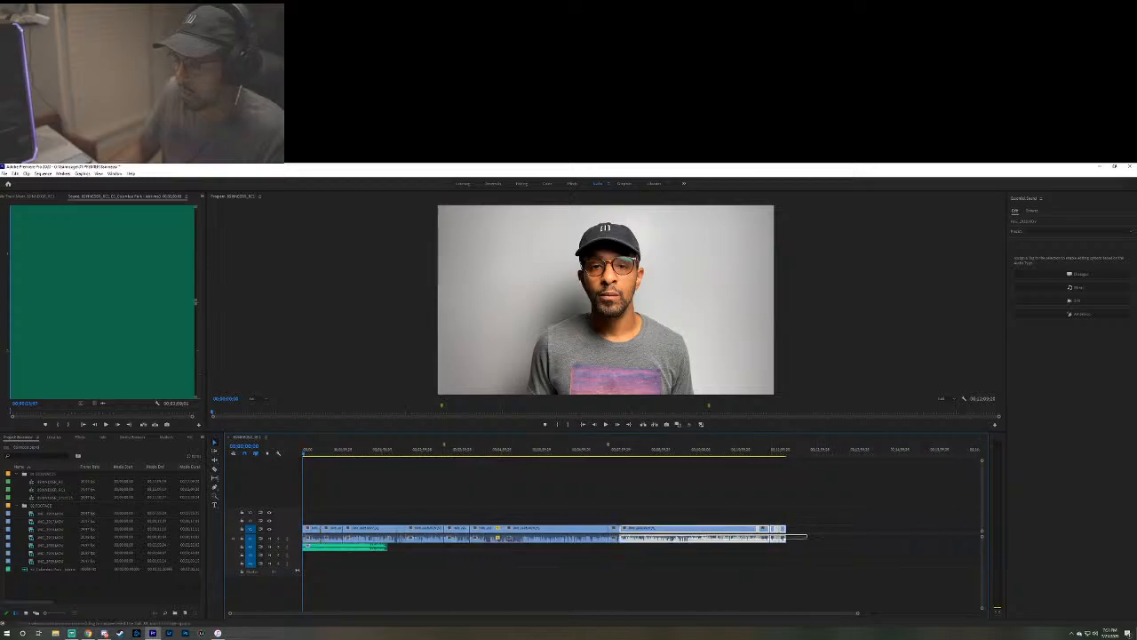
pyautogui.moveTo(806, 536); pyautogui.dragTo(302, 538)
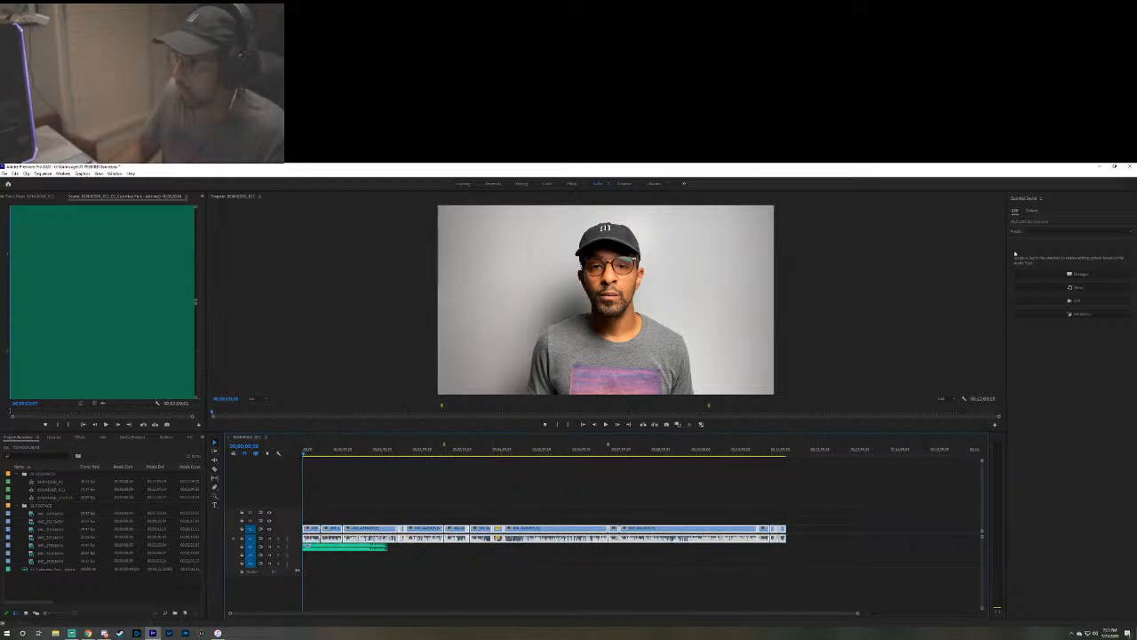
pyautogui.click(1066, 274)
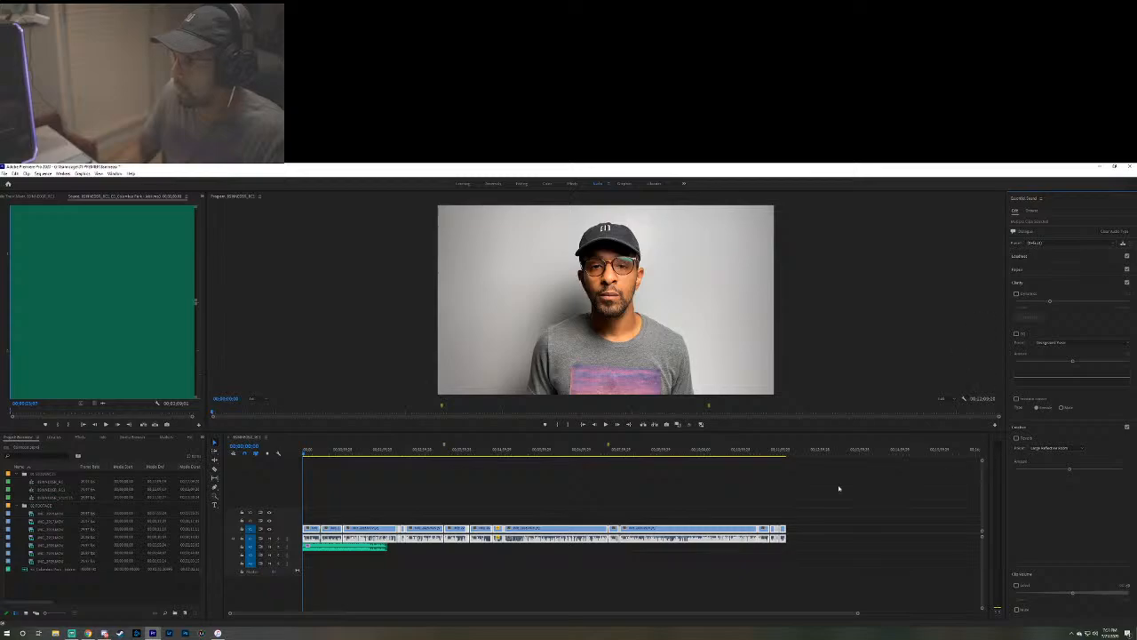
# Generate the ducking keyframes for the music clip.
pyautogui.click(432, 563)
pyautogui.click(350, 545)
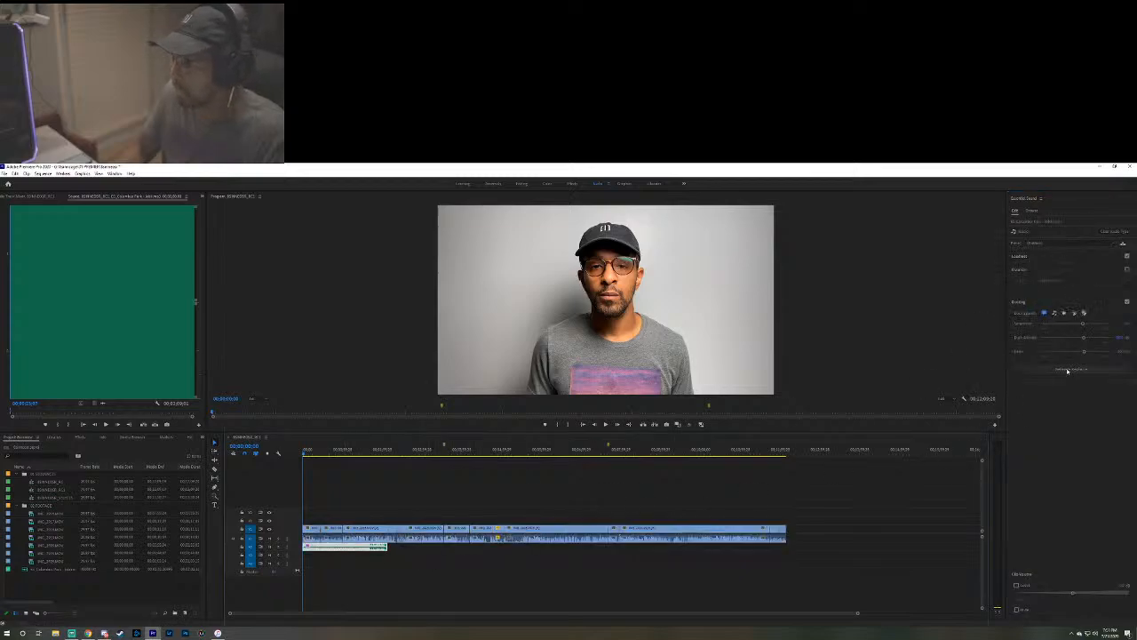
pyautogui.click(1031, 371)
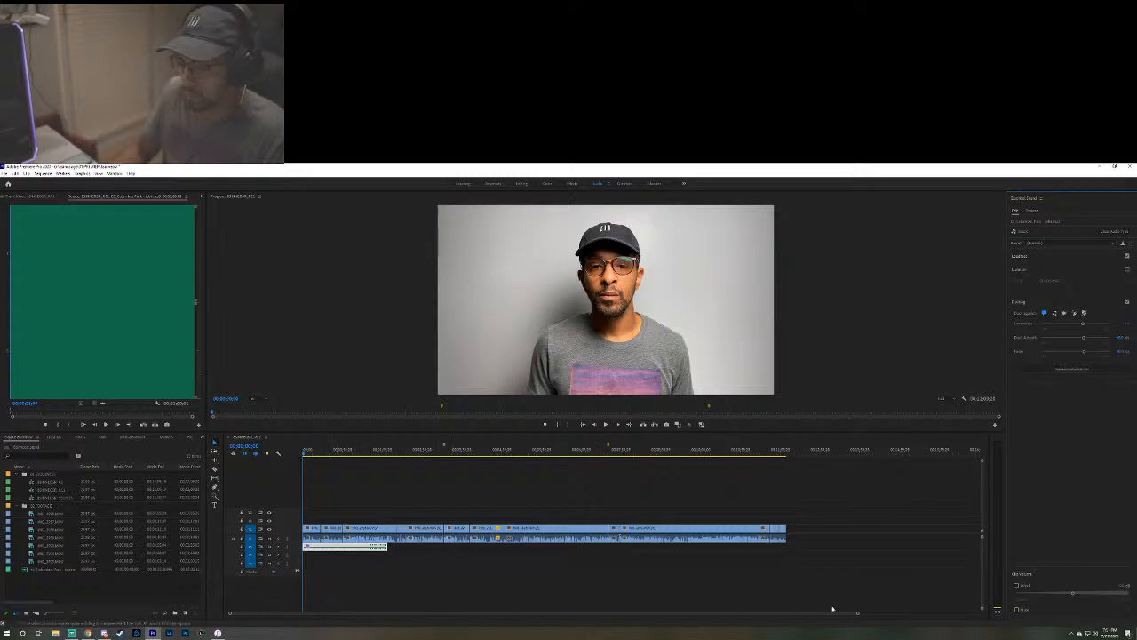
# Play the sequence from the start to hear the ducked music under the dialogue.
pyautogui.moveTo(857, 613); pyautogui.dragTo(553, 625)
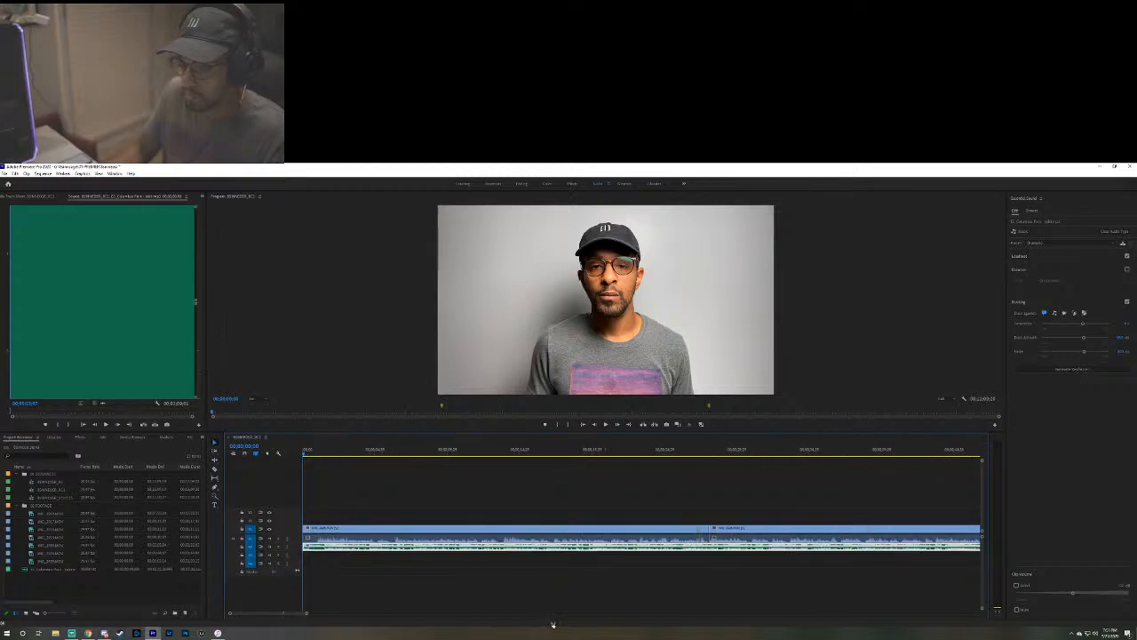
pyautogui.click(305, 454)
pyautogui.press('space')
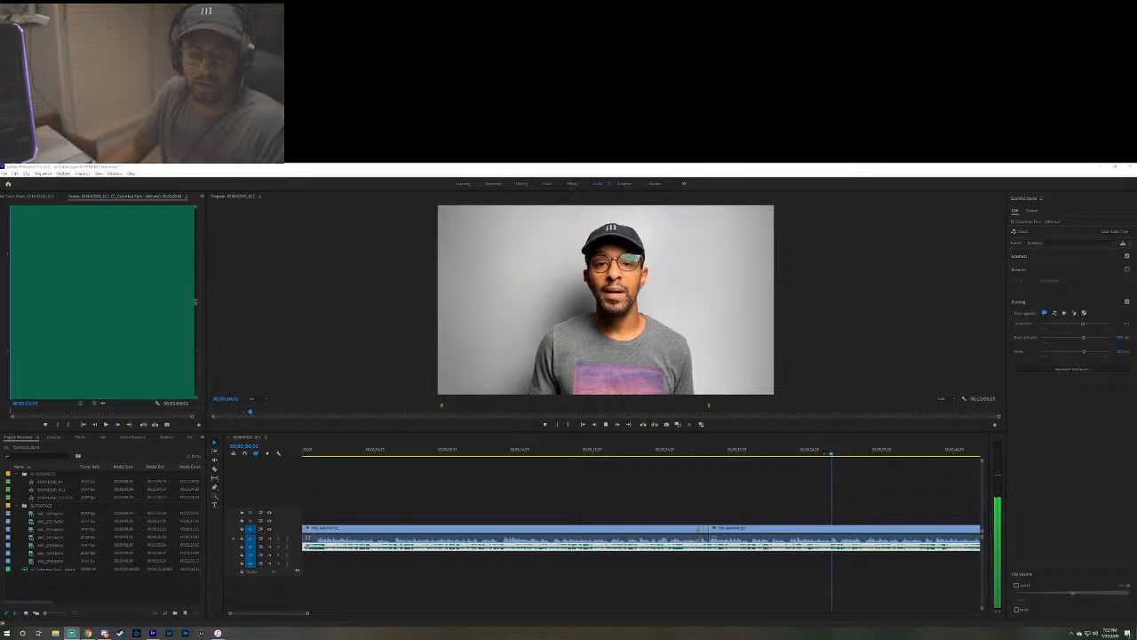
pyautogui.click(360, 608)
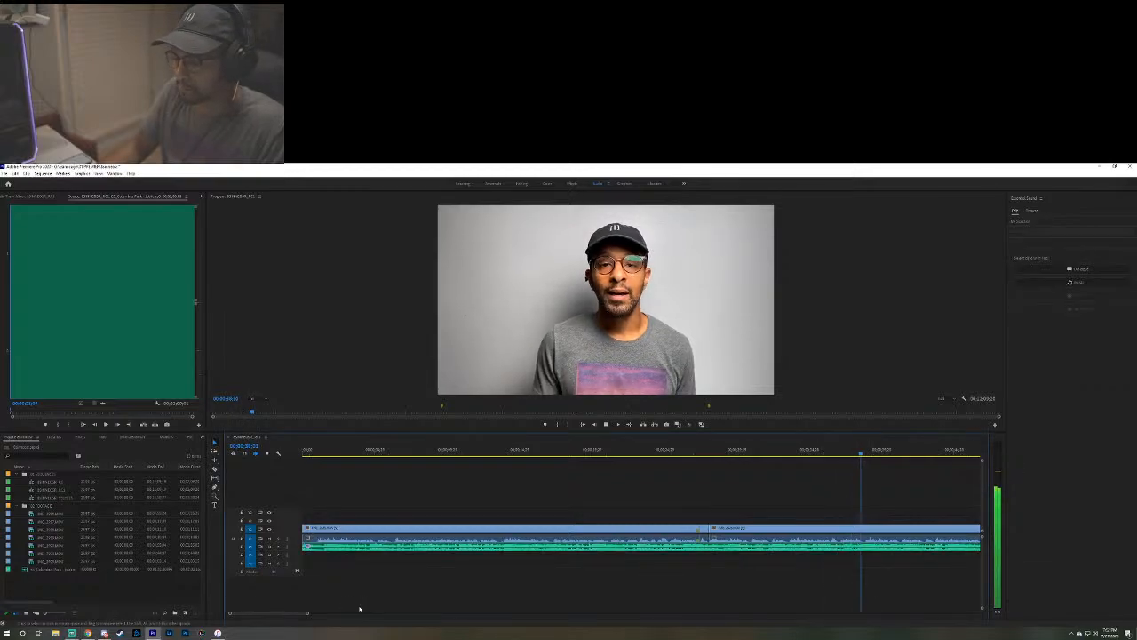
pyautogui.press('space')
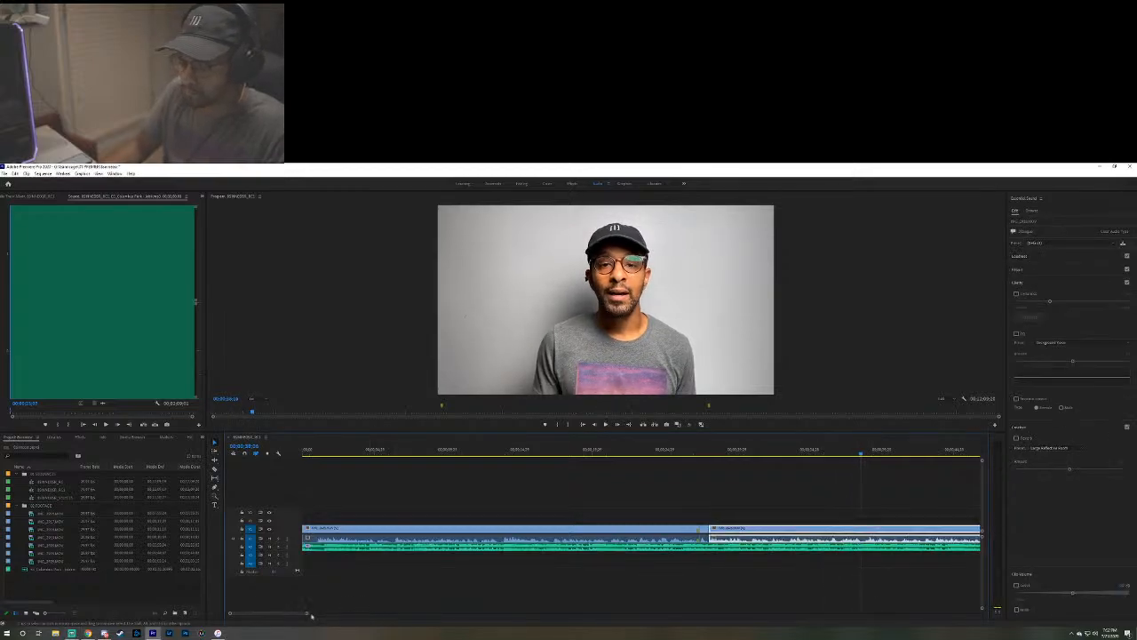
pyautogui.press('space')
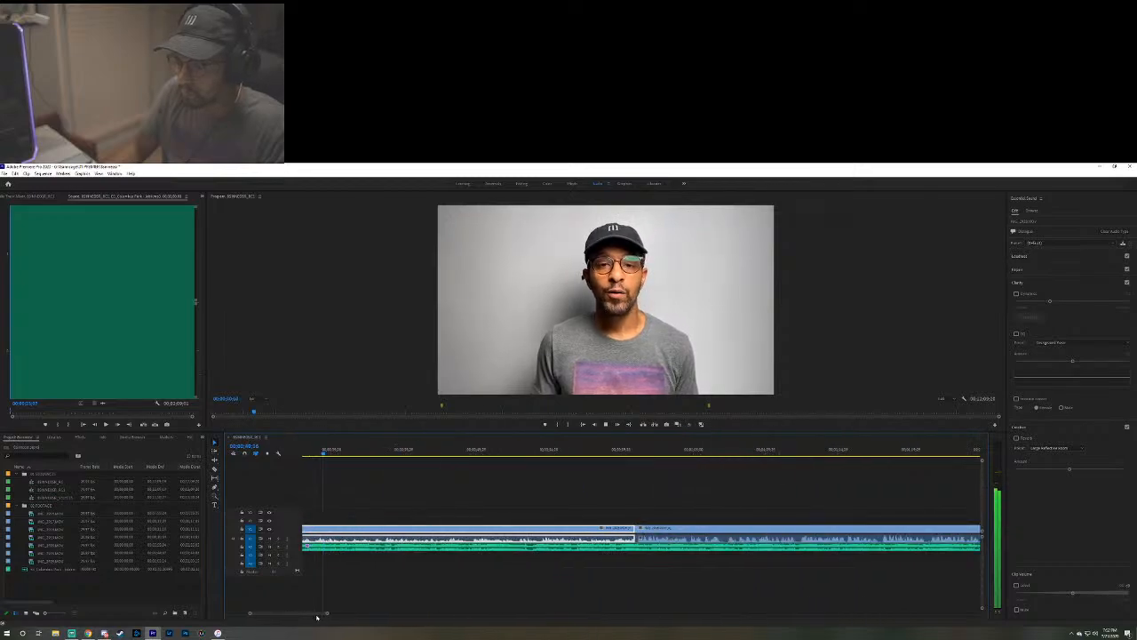
pyautogui.press('space')
pyautogui.moveTo(284, 613); pyautogui.dragTo(263, 613)
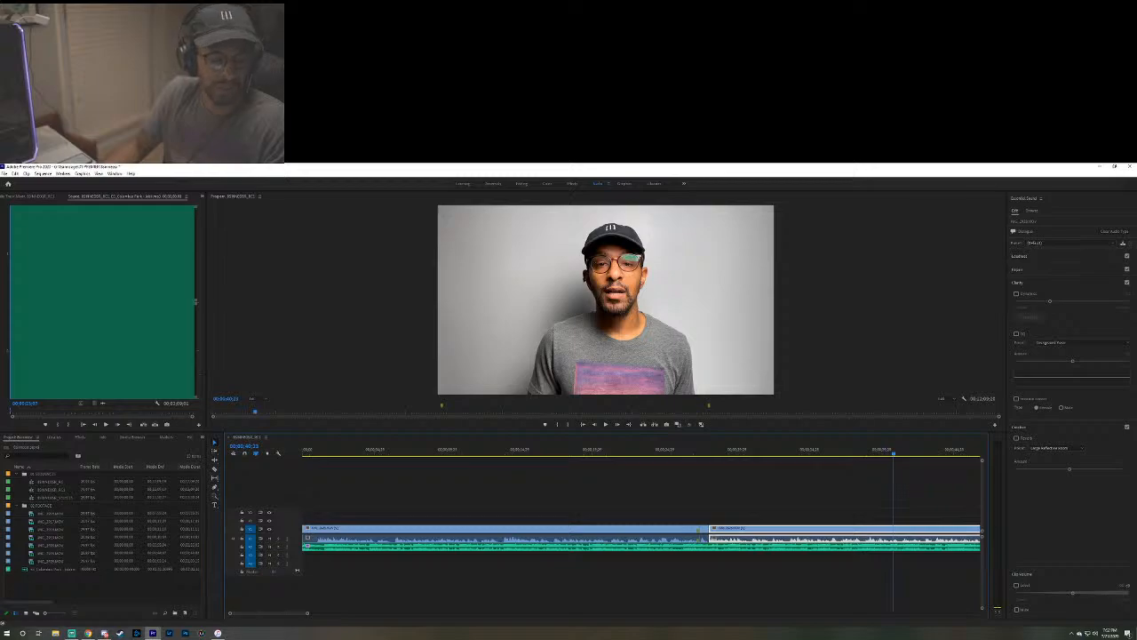
# Switch to File Explorer and open the assets folder on the Media drive.
pyautogui.hotkey('alt', 'Tab')
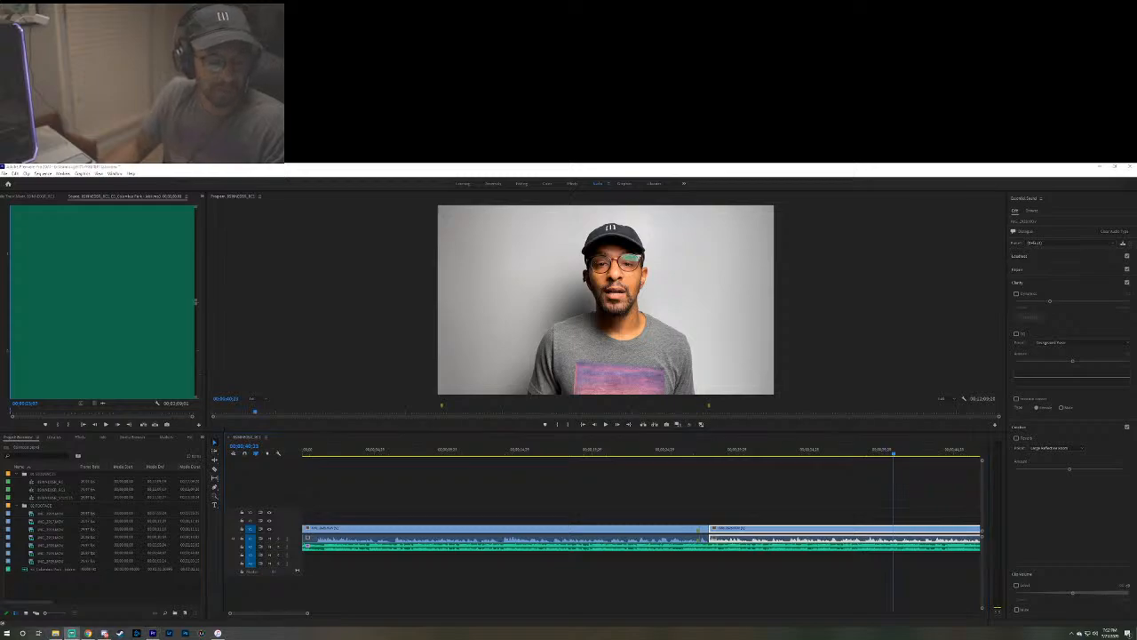
pyautogui.press('super+e')
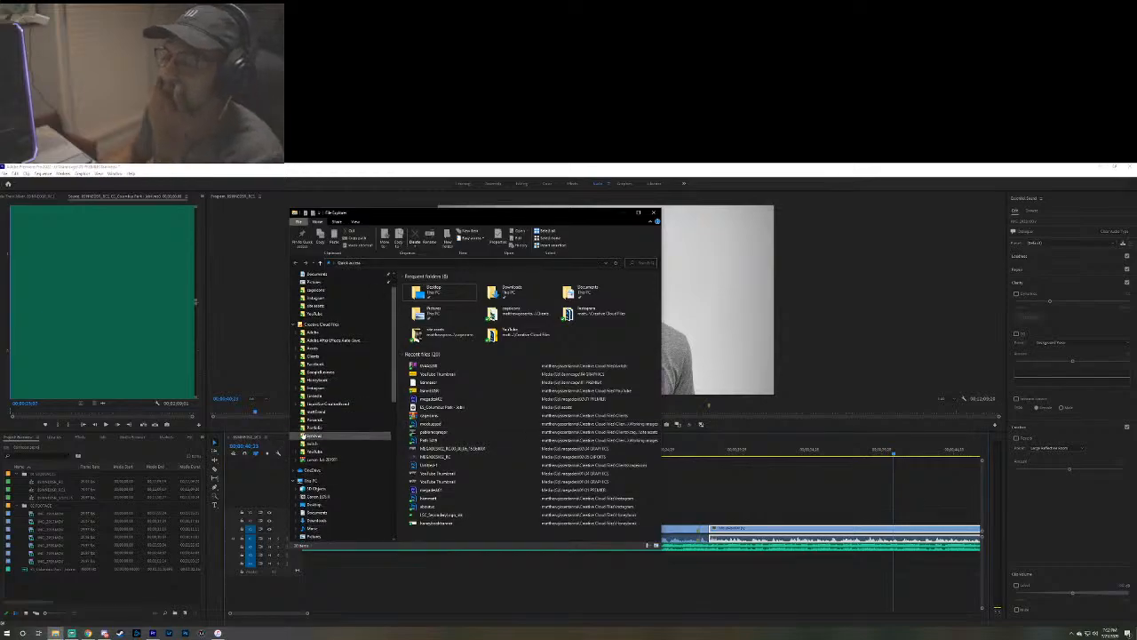
pyautogui.scroll(-4, 340, 463)
pyautogui.scroll(-5, 340, 464)
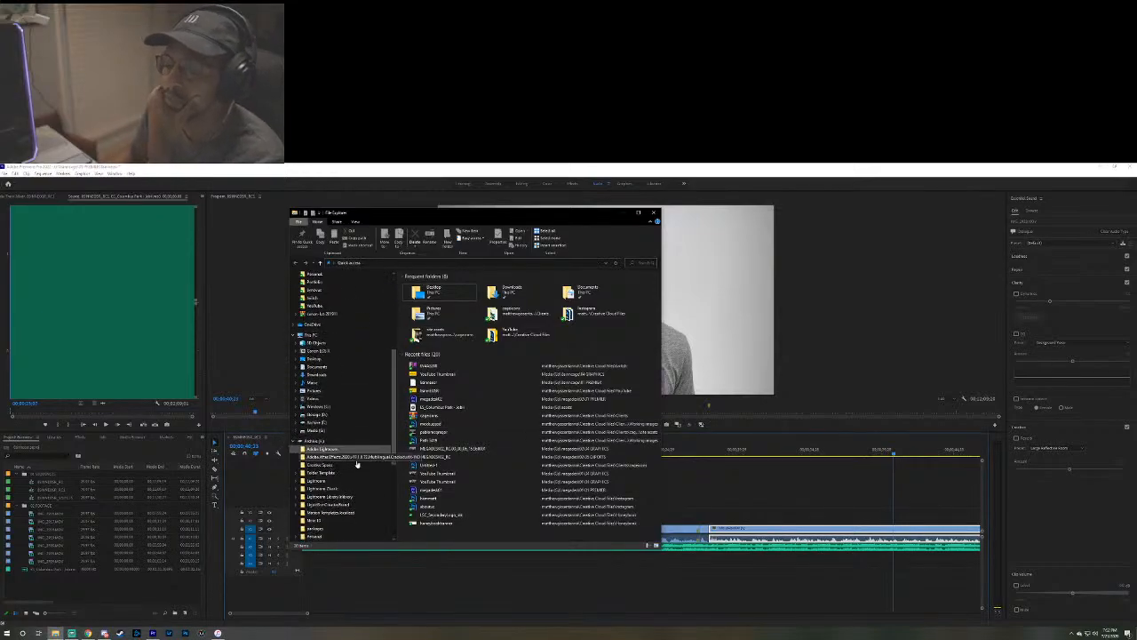
pyautogui.click(313, 451)
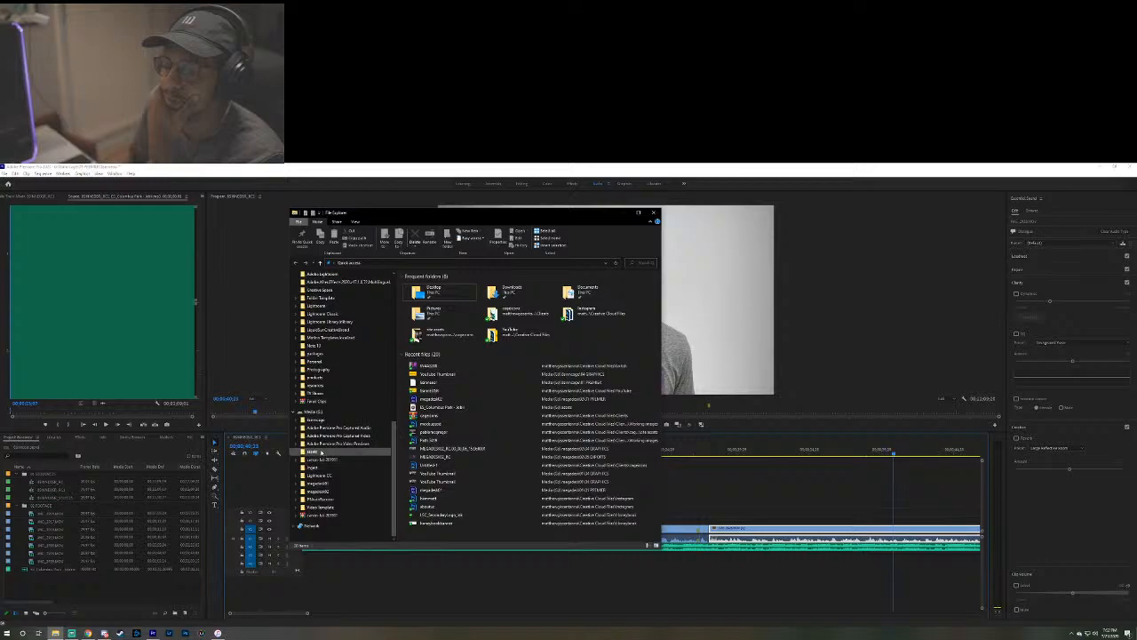
# Audition the first music tracks in the assets folder, including Crystal Cut, as alternative background music.
pyautogui.click(446, 312)
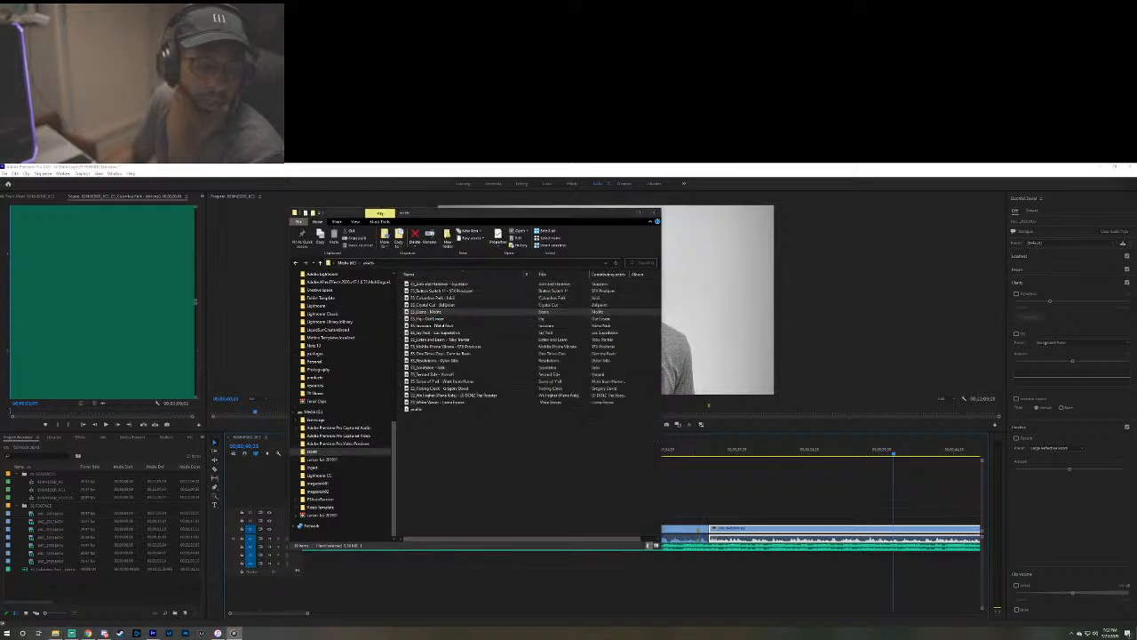
pyautogui.click(496, 308)
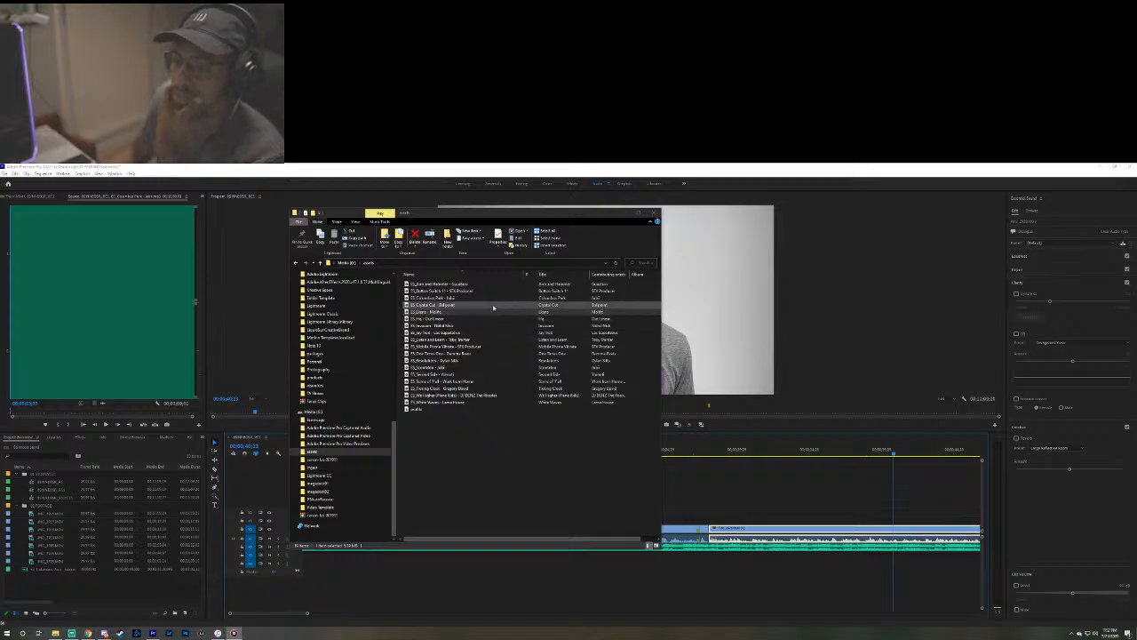
pyautogui.click(479, 298)
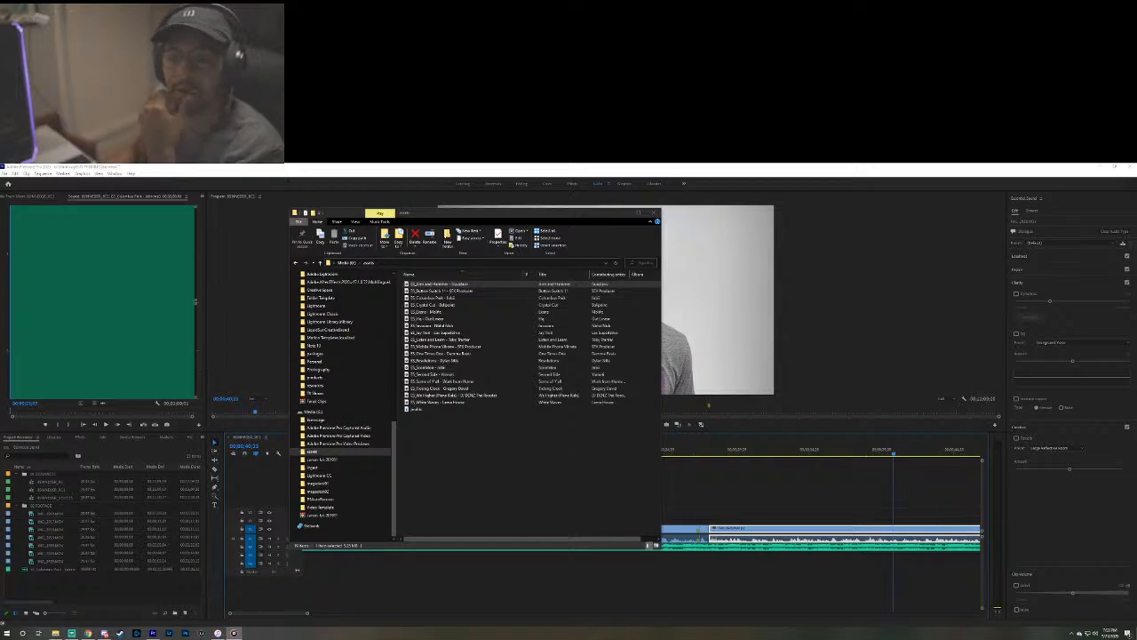
pyautogui.click(455, 306)
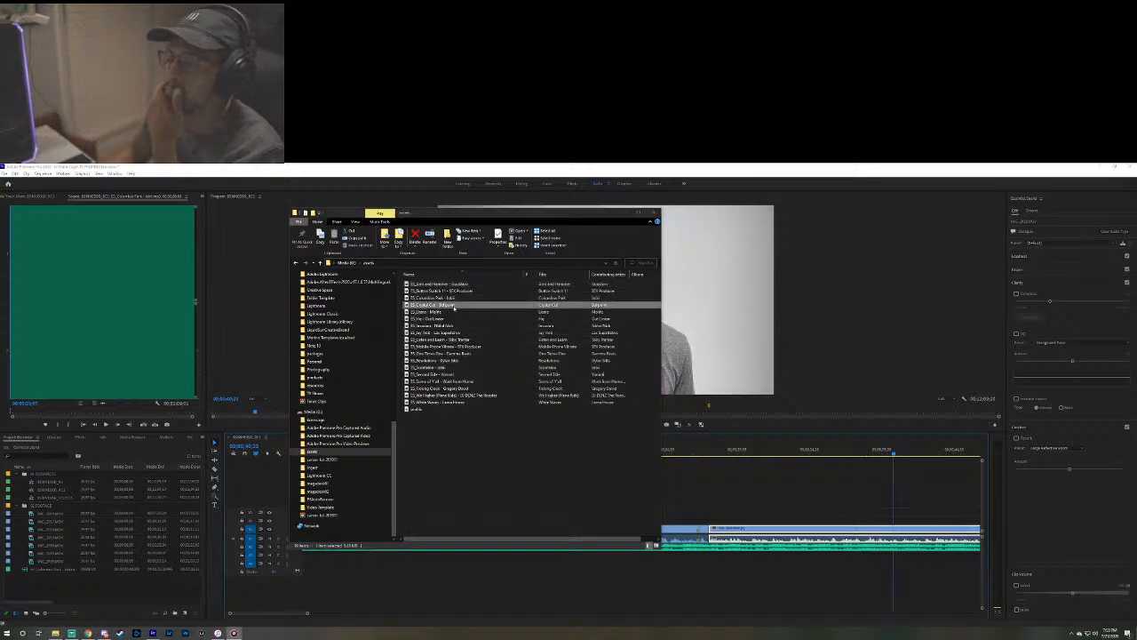
pyautogui.click(455, 291)
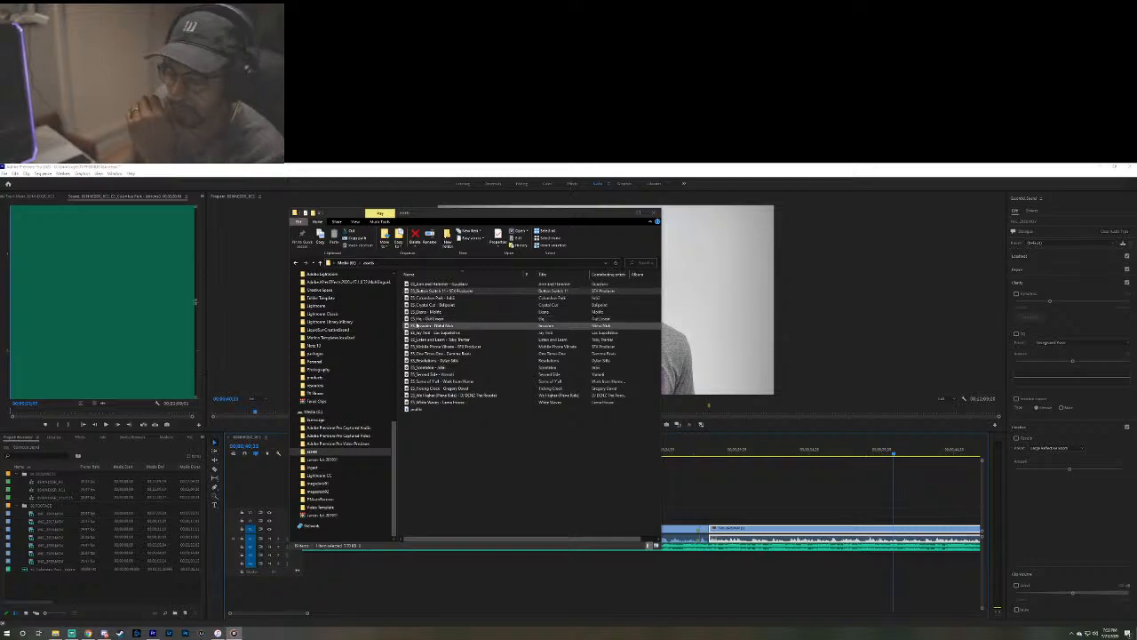
pyautogui.click(414, 320)
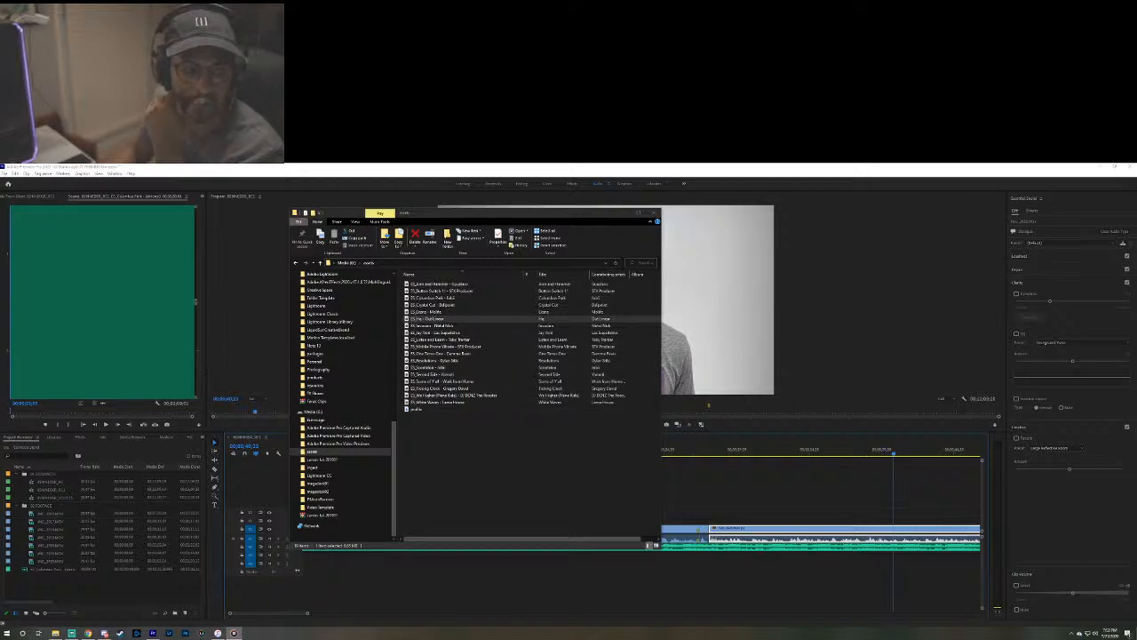
# Audition the tracks in the middle of the assets list, from Listen and Learn through Second Side.
pyautogui.click(478, 327)
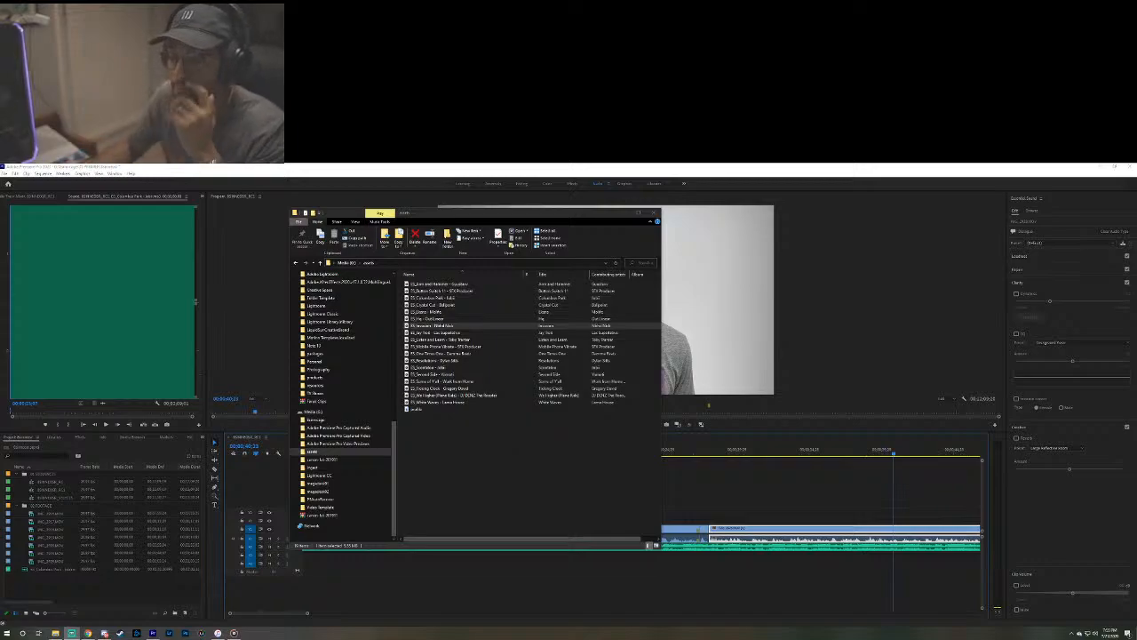
pyautogui.click(451, 333)
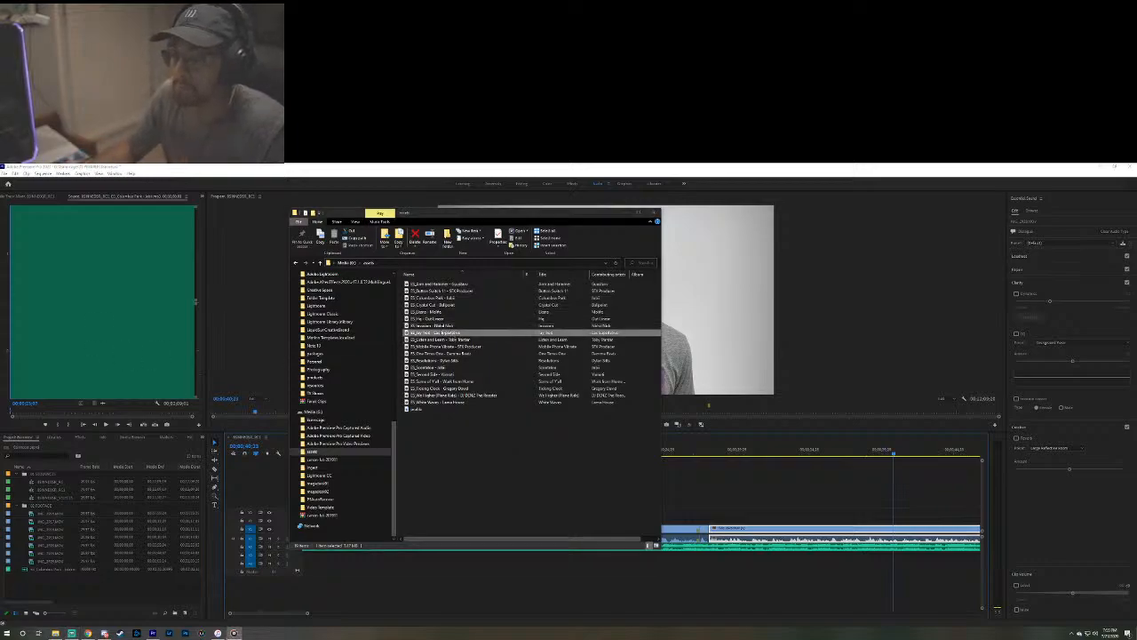
pyautogui.click(426, 340)
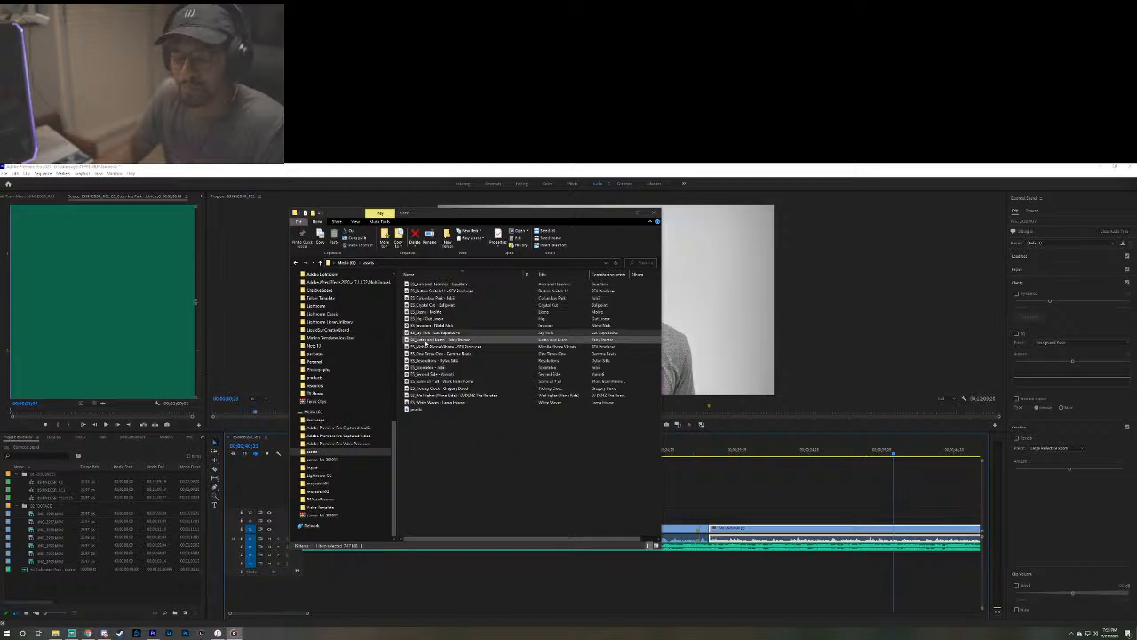
pyautogui.click(427, 346)
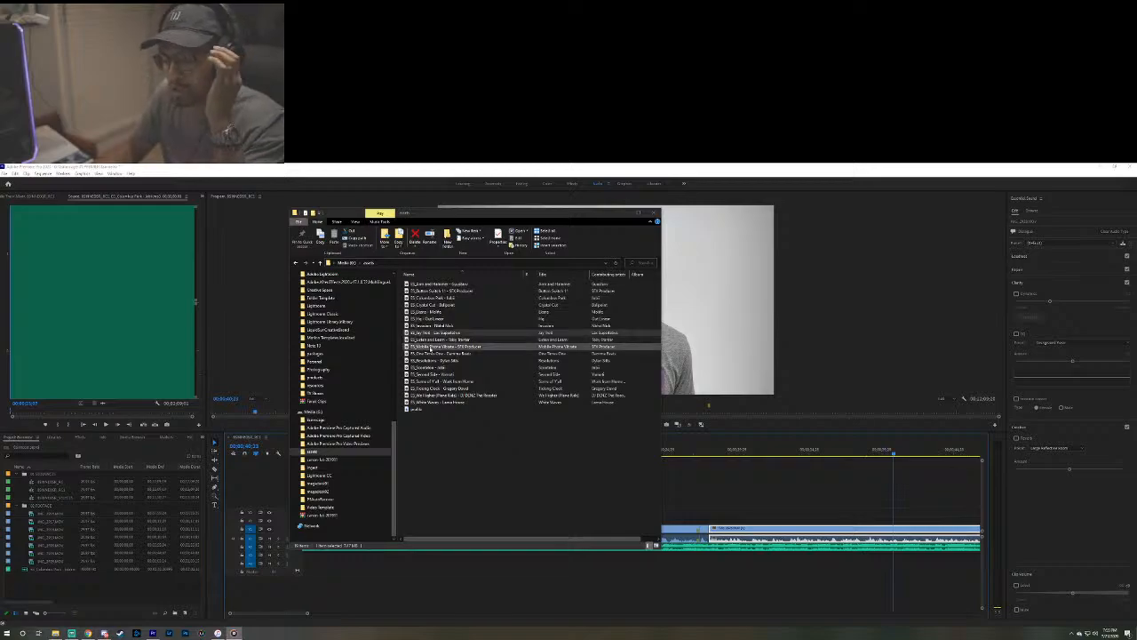
pyautogui.click(431, 341)
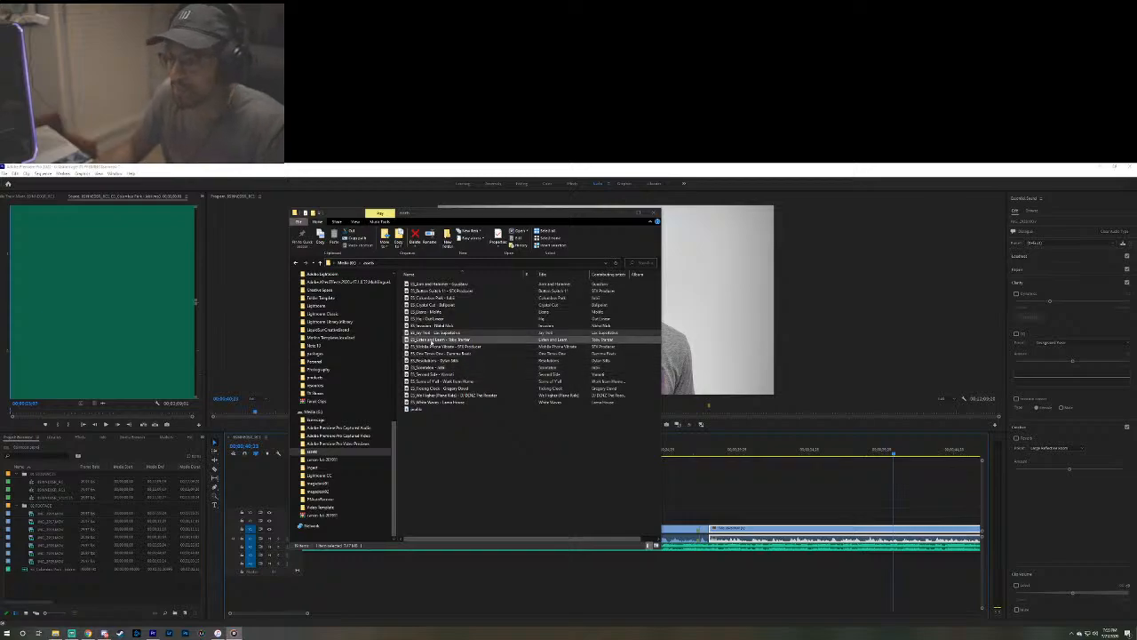
pyautogui.click(434, 347)
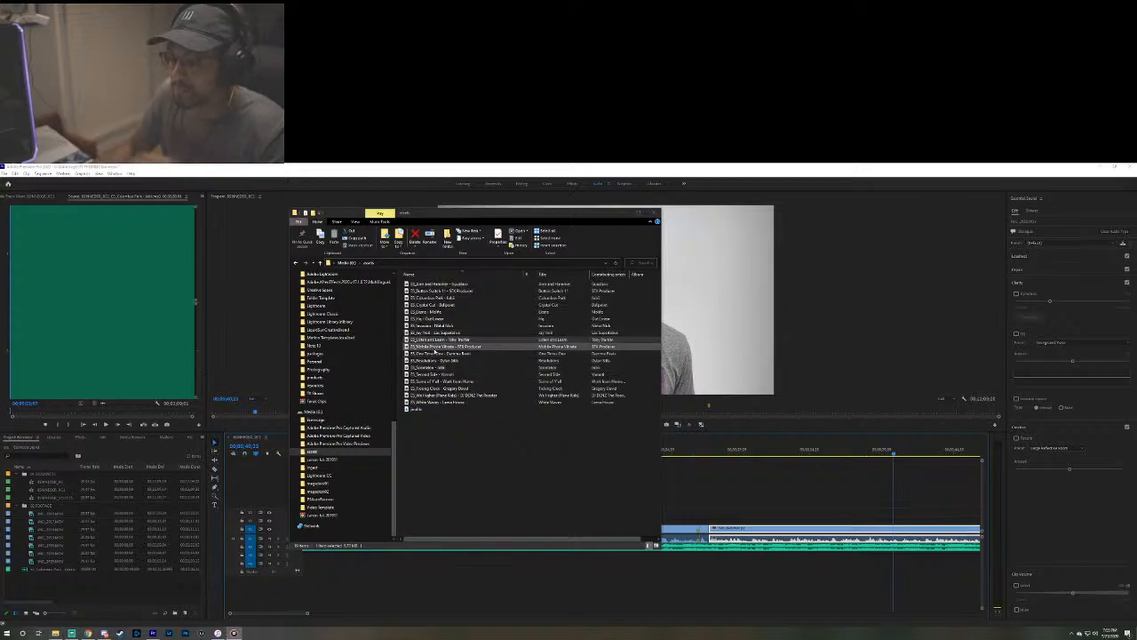
pyautogui.click(432, 352)
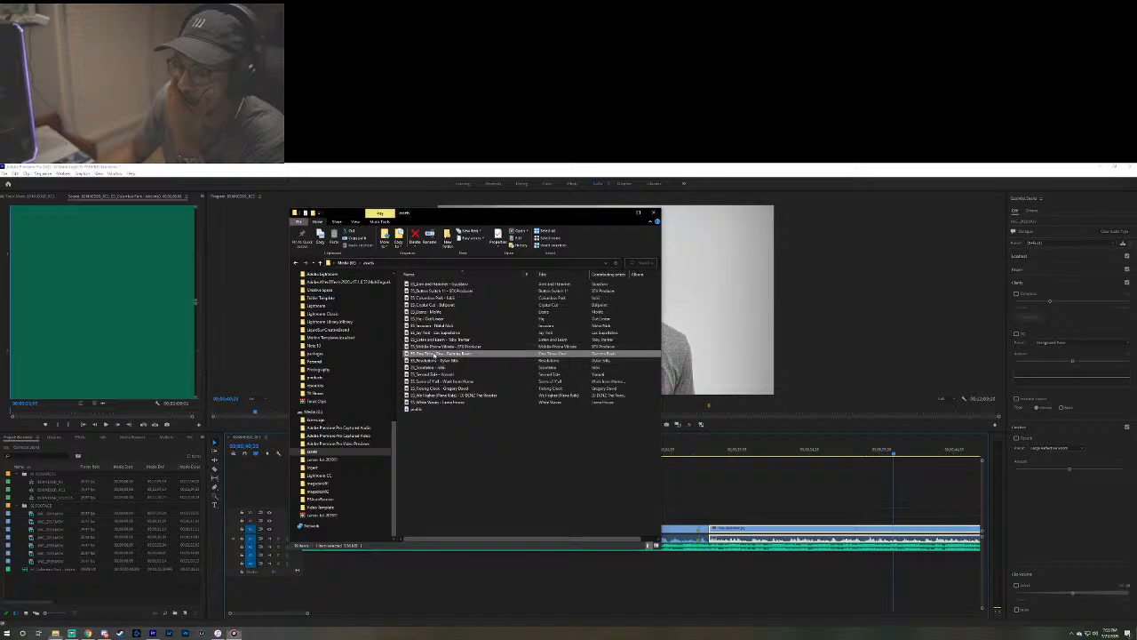
pyautogui.click(433, 360)
pyautogui.click(433, 367)
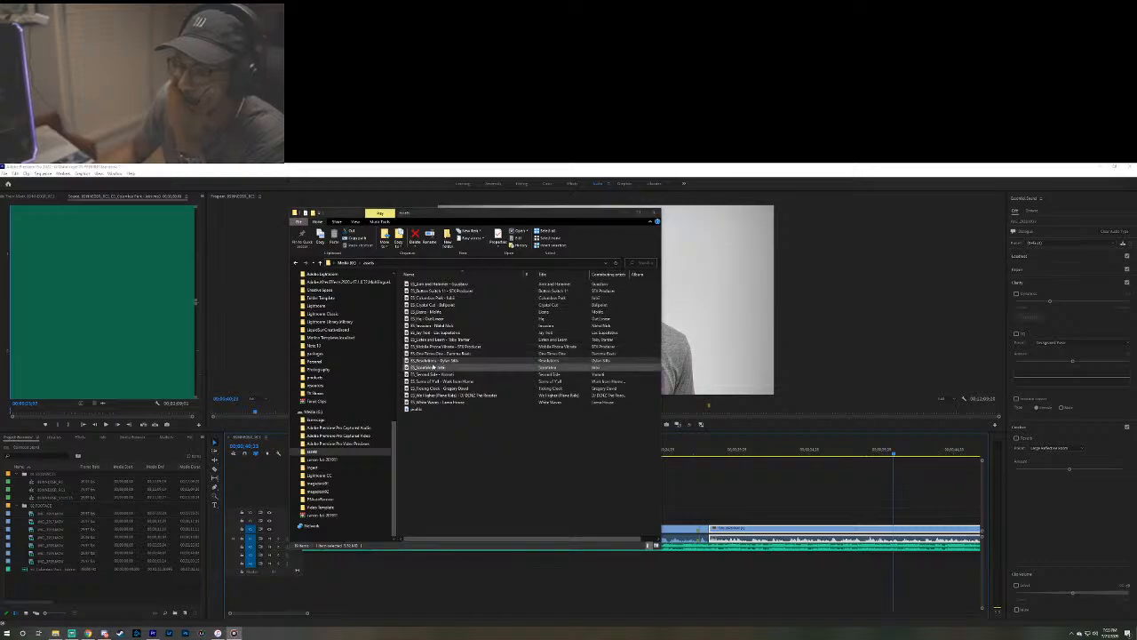
pyautogui.click(433, 374)
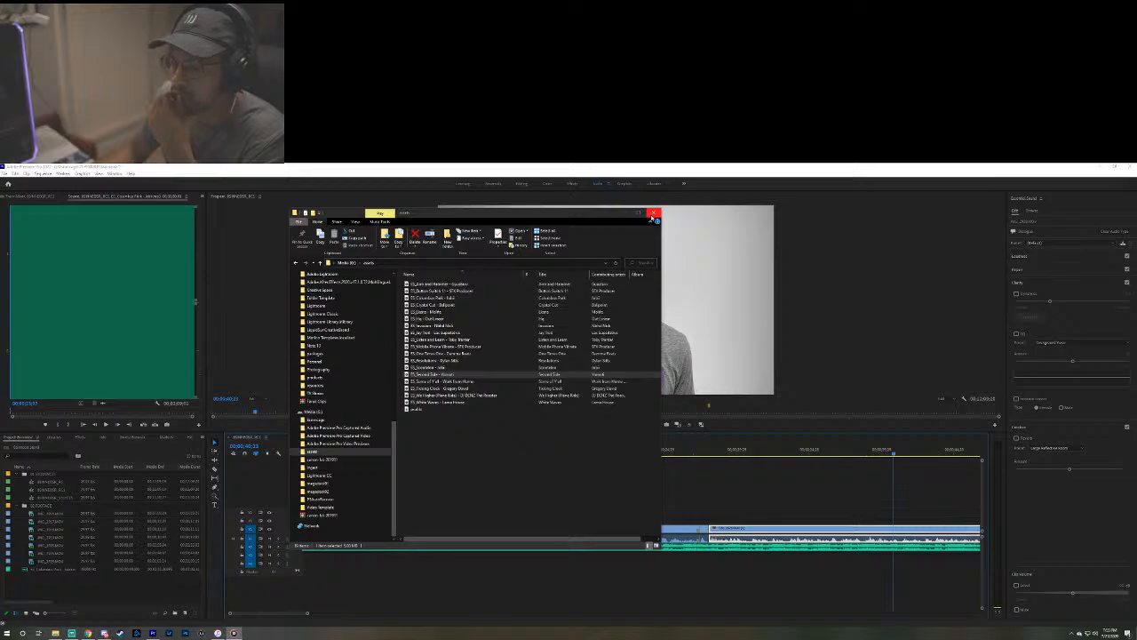
# Audition the remaining tracks at the end of the assets list, including Ticking Clock, and return to Second Side.
pyautogui.click(450, 382)
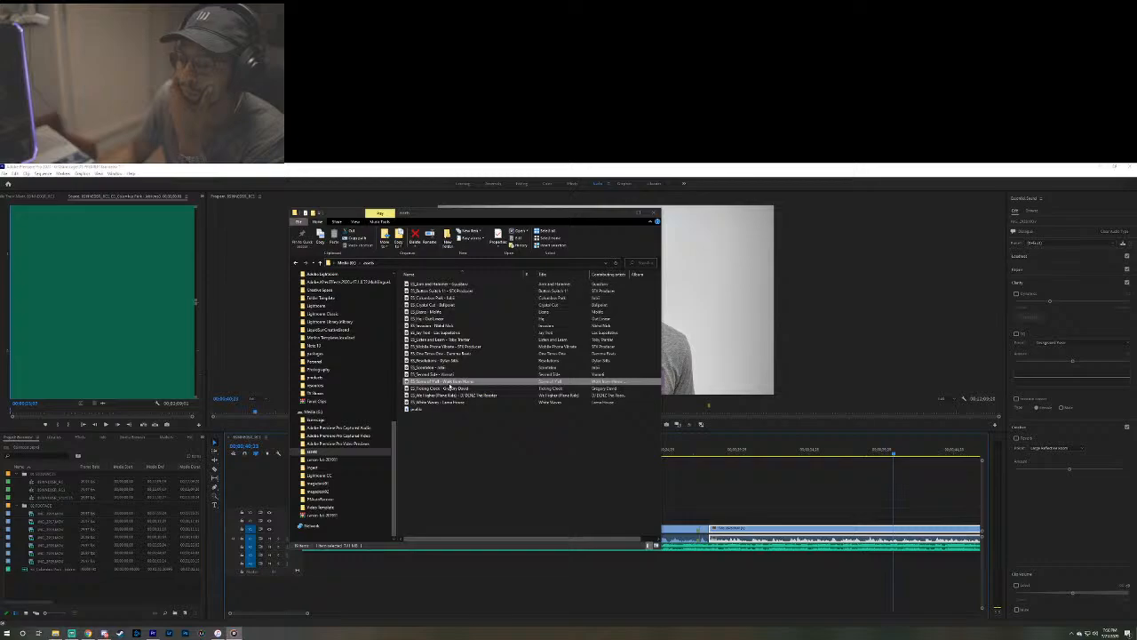
pyautogui.click(450, 388)
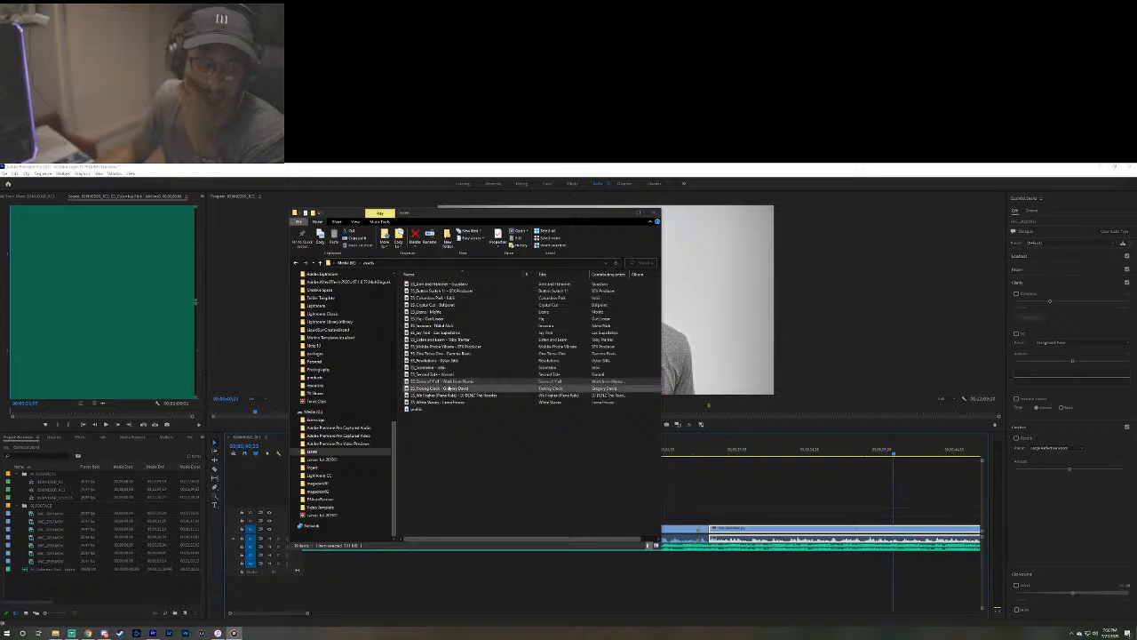
pyautogui.press('Up')
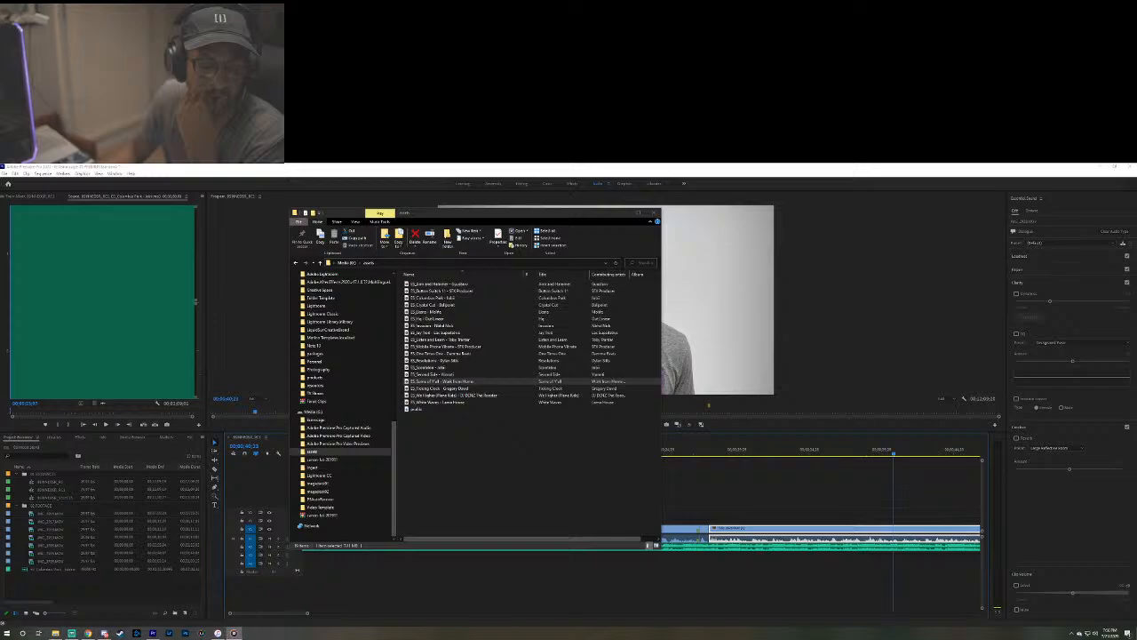
pyautogui.click(478, 388)
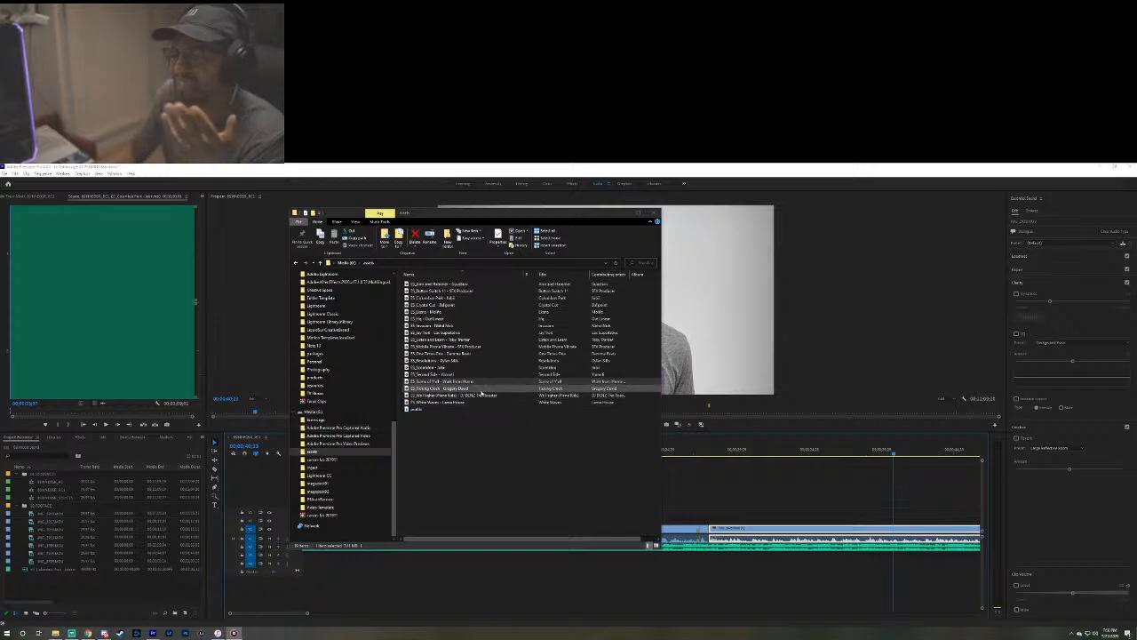
pyautogui.press('Down')
pyautogui.press('Down')
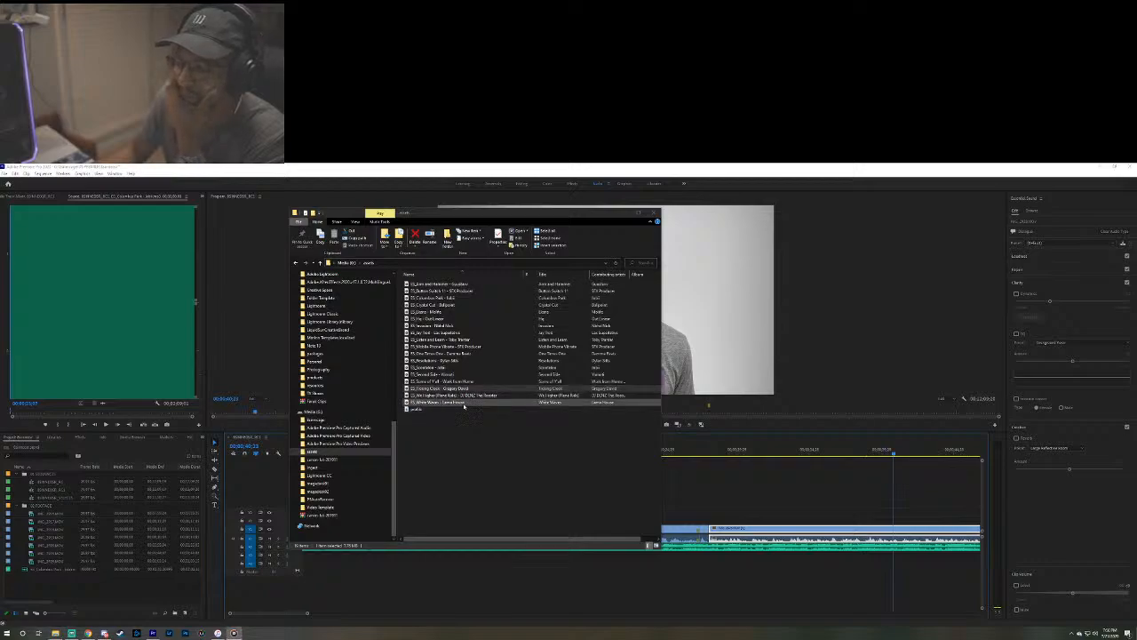
pyautogui.click(458, 397)
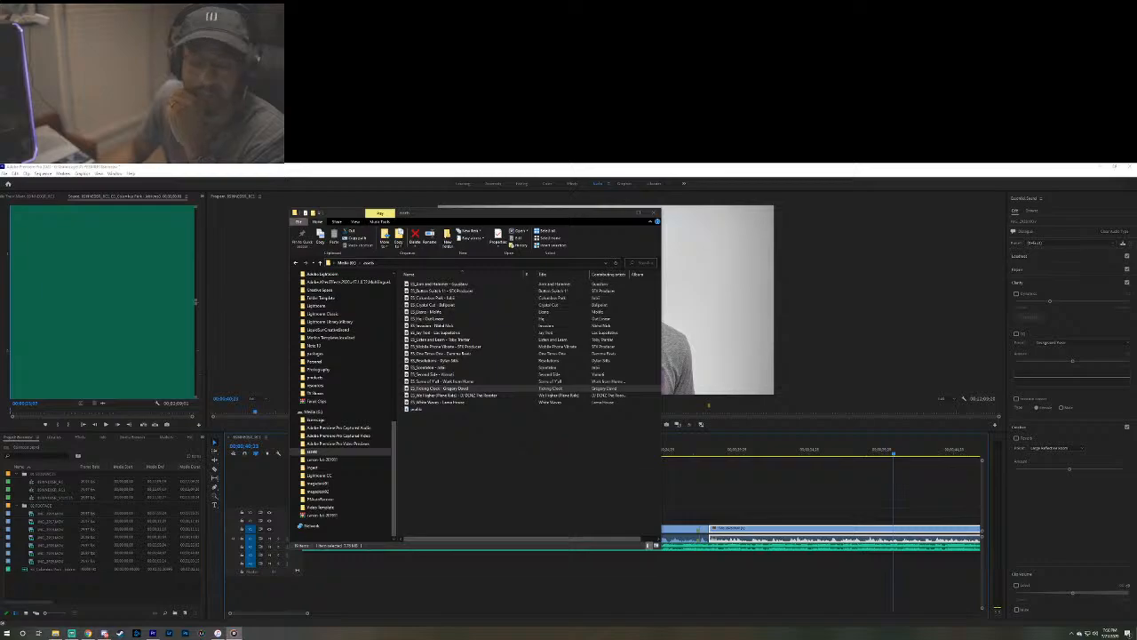
pyautogui.click(437, 396)
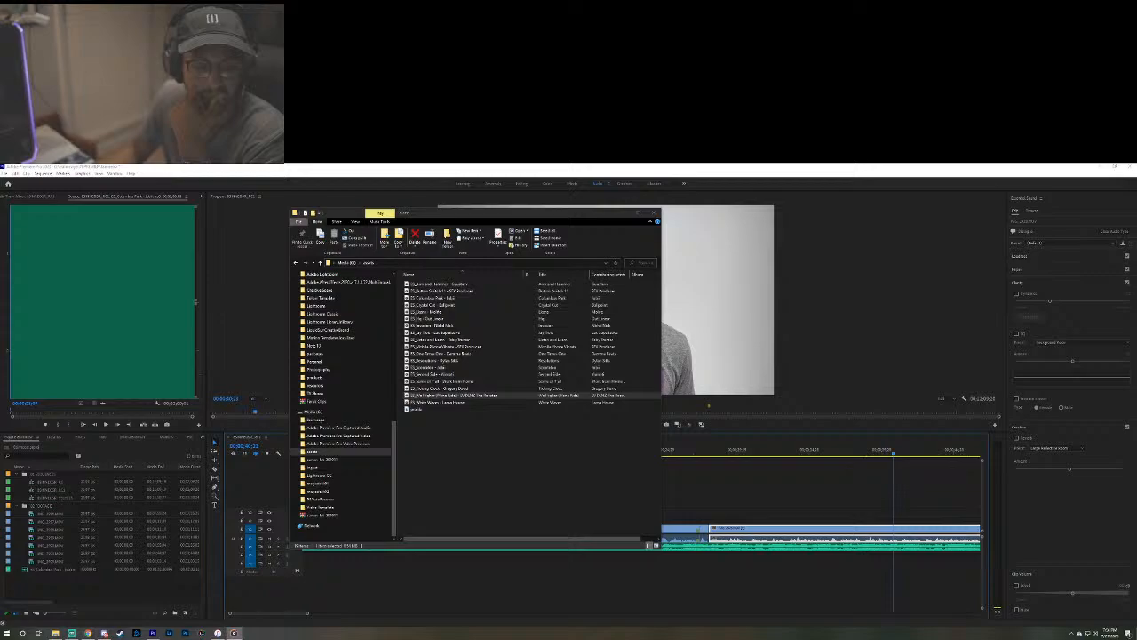
pyautogui.press('Down')
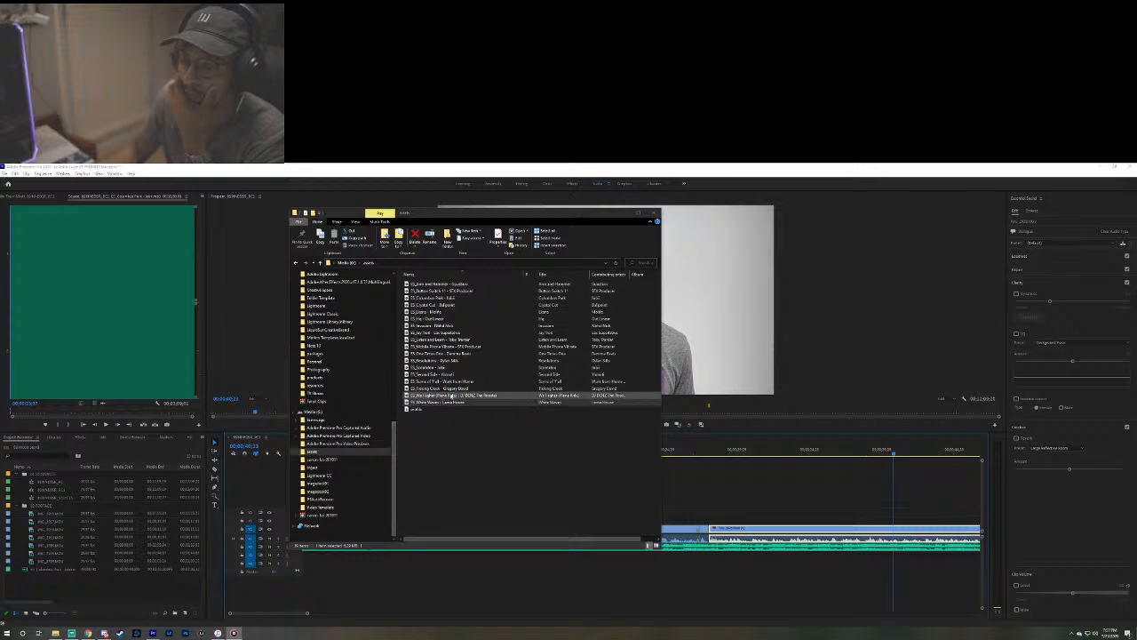
pyautogui.click(454, 389)
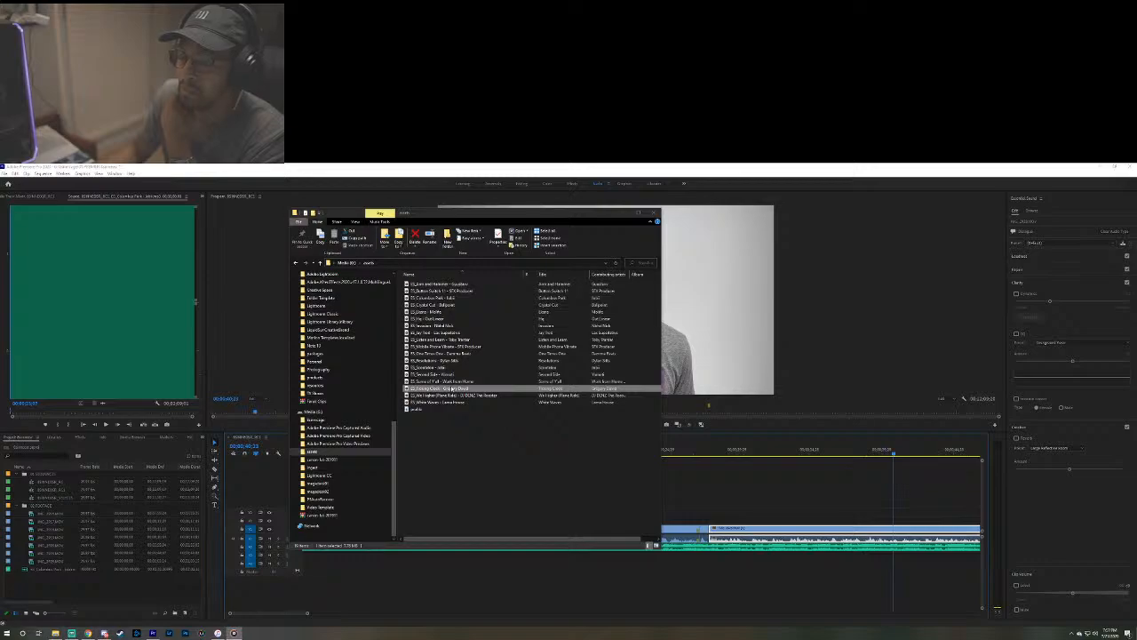
pyautogui.click(453, 374)
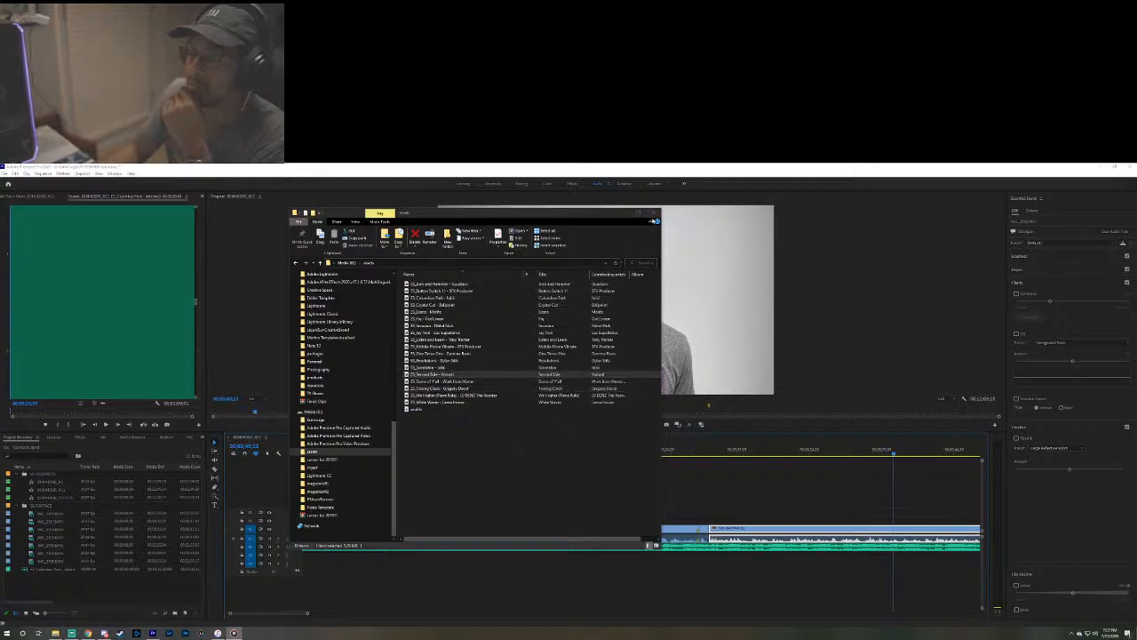
# Import the Second Side track from File Explorer's recent files into the Premiere Pro project and return to the timeline.
pyautogui.click(654, 215)
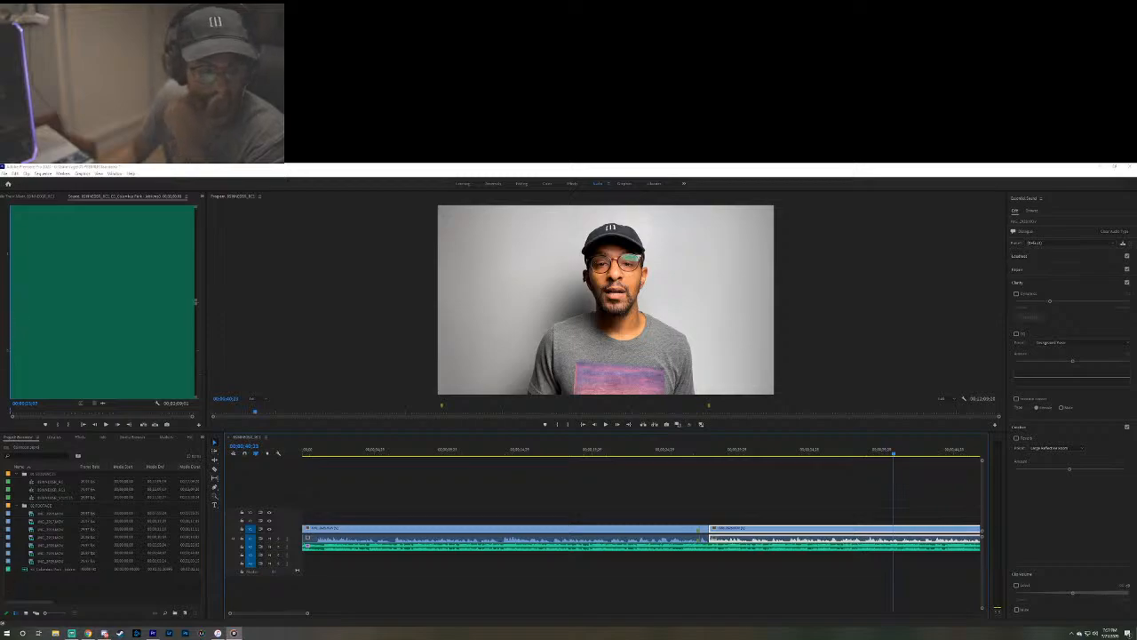
pyautogui.press('super+e')
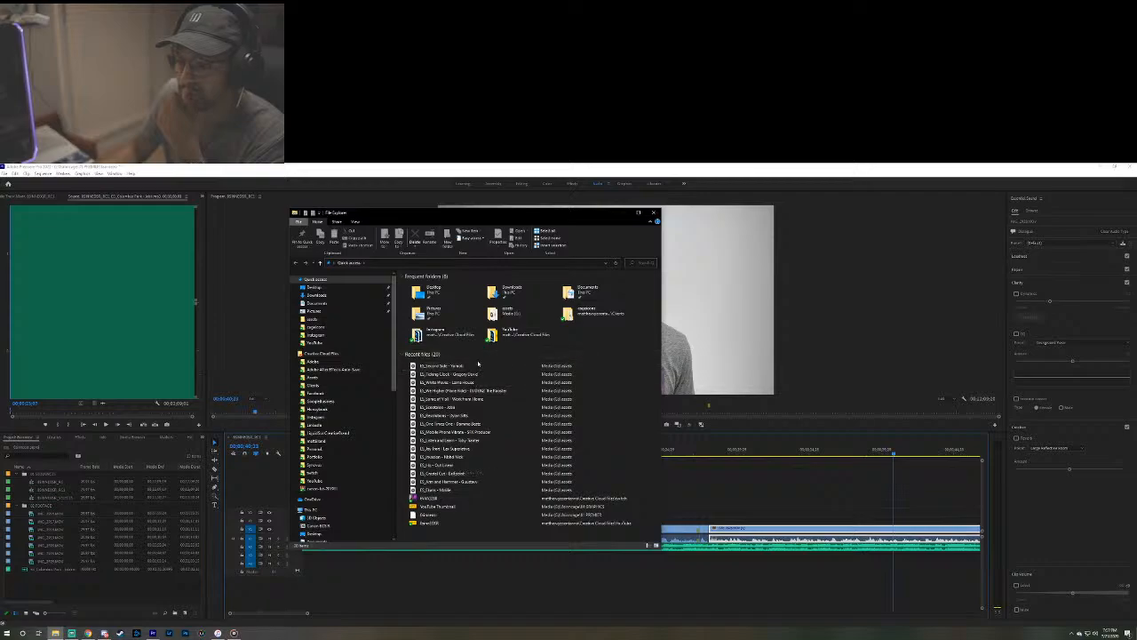
pyautogui.moveTo(472, 366); pyautogui.dragTo(59, 581)
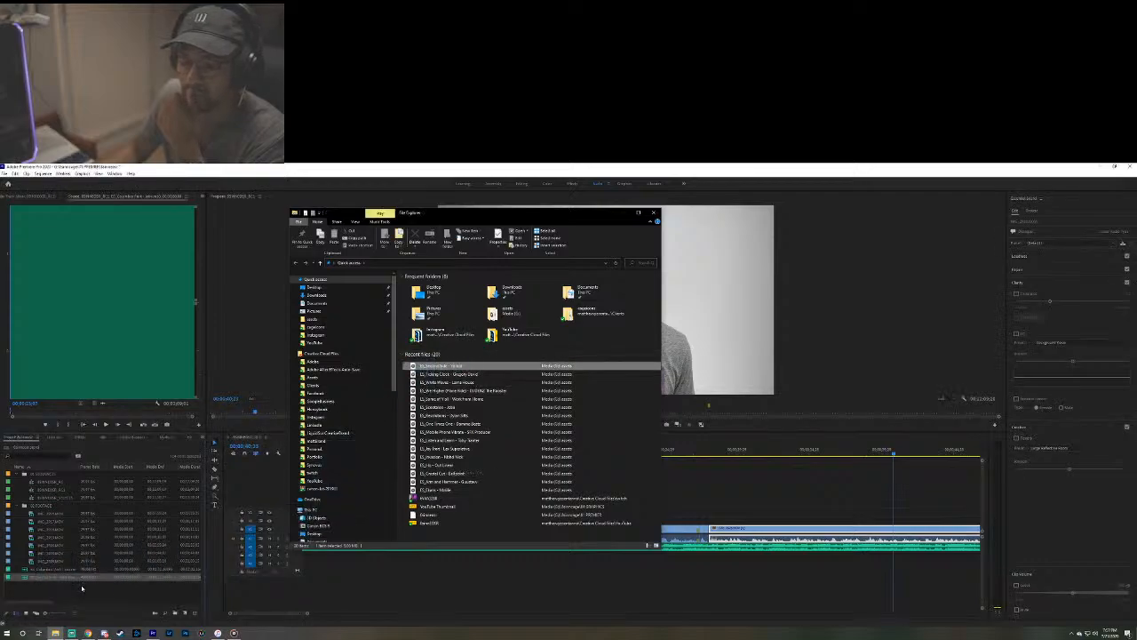
pyautogui.click(262, 502)
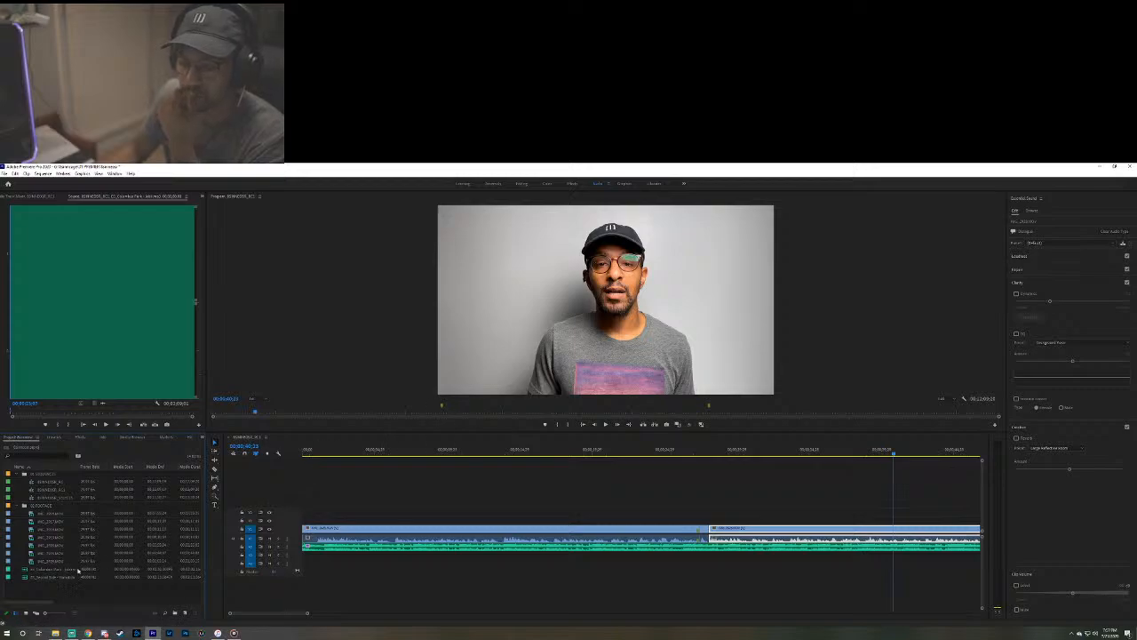
# Delete the Columbus Park music track from the project together with its clip in the sequence.
pyautogui.click(63, 570)
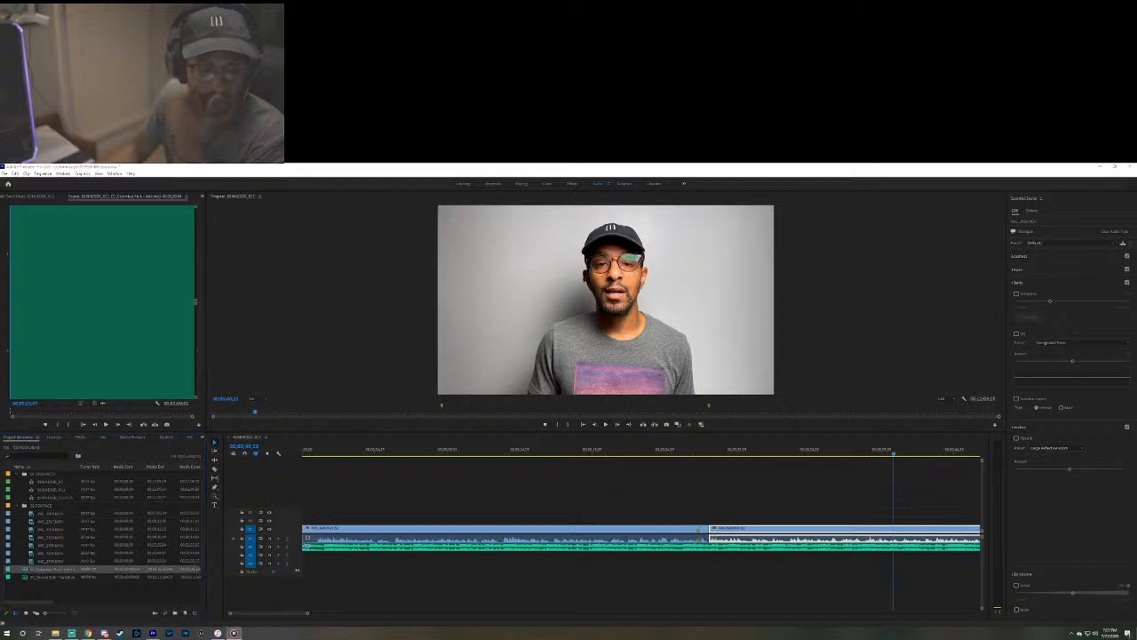
pyautogui.rightClick(59, 574)
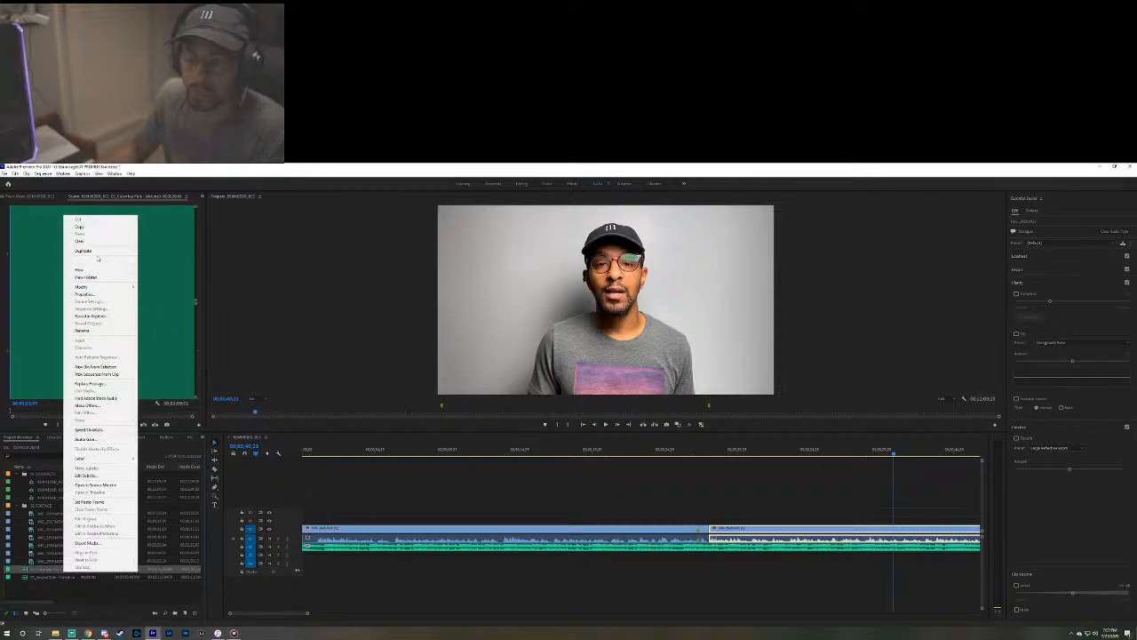
pyautogui.click(24, 569)
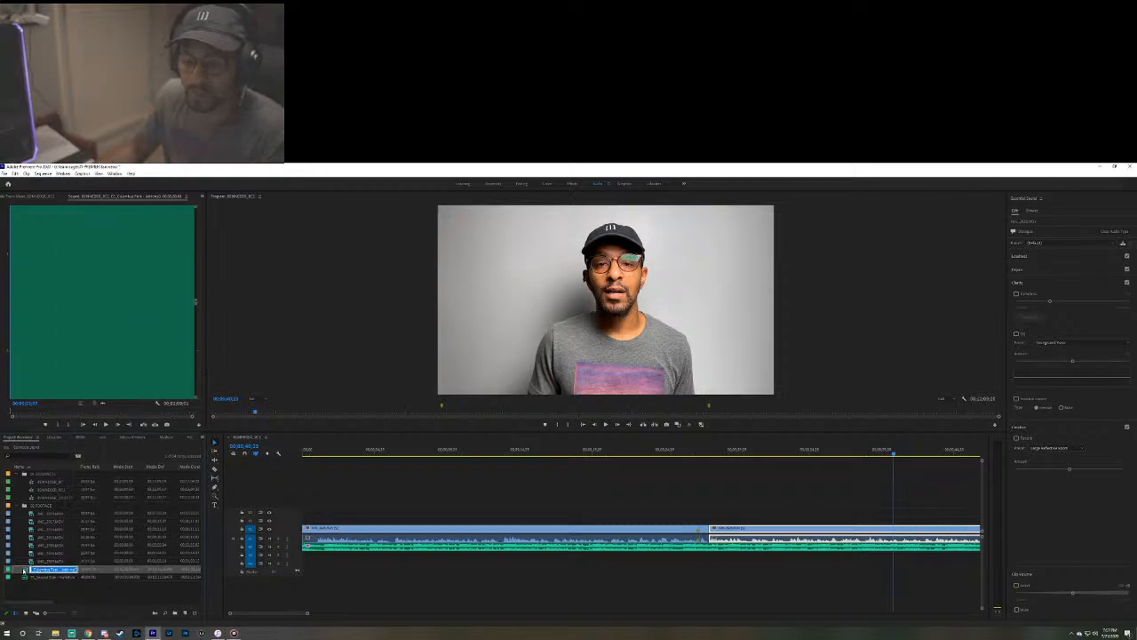
pyautogui.click(24, 571)
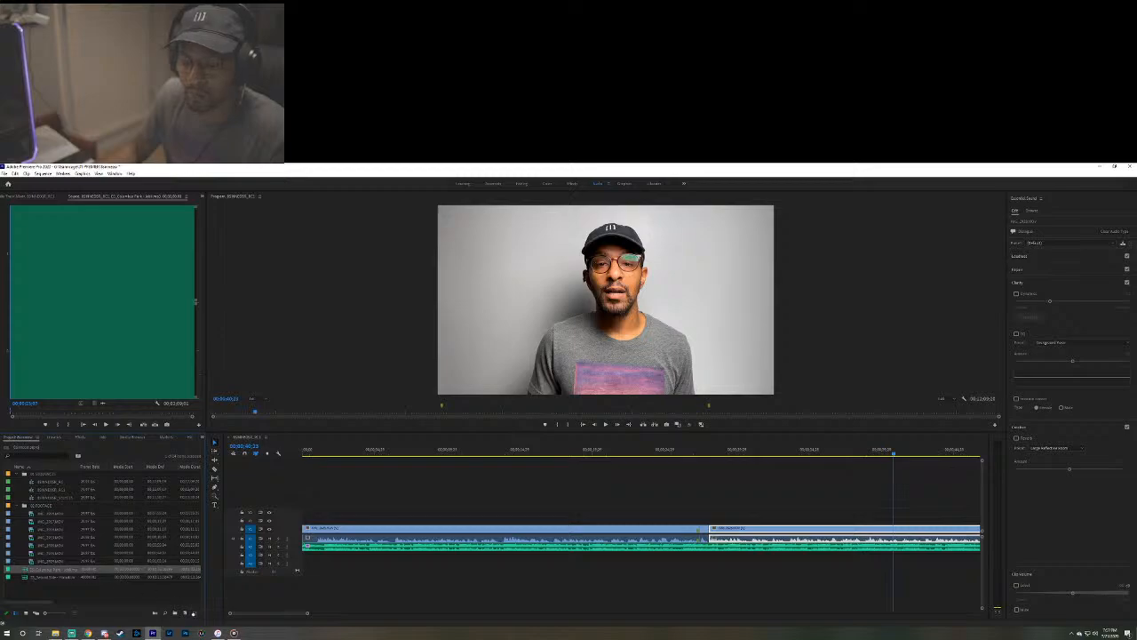
pyautogui.press('Delete')
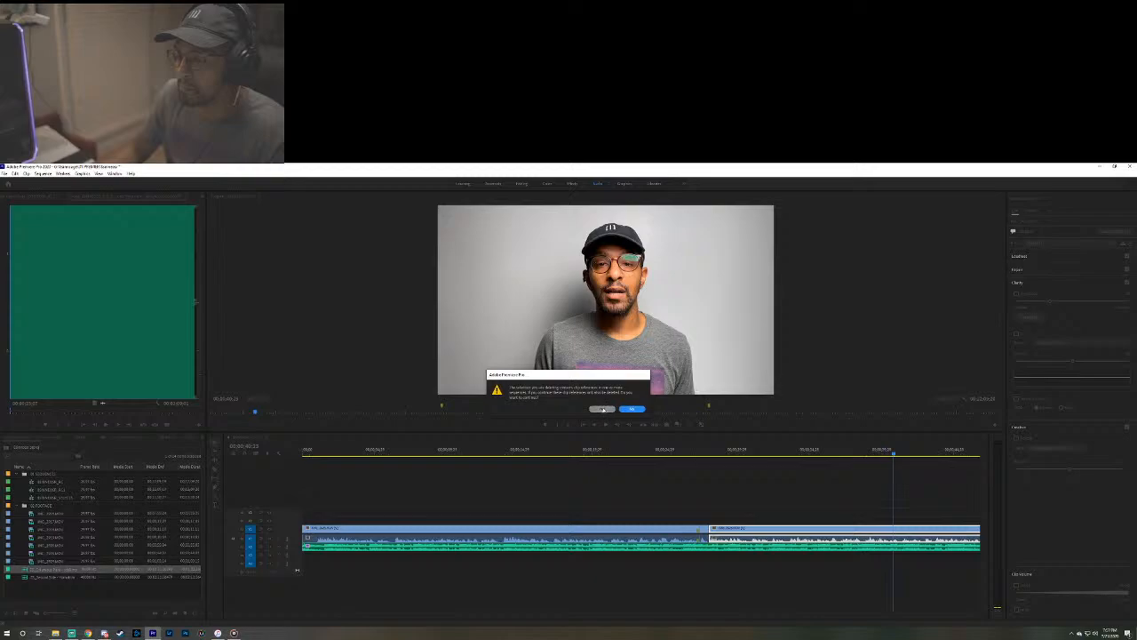
pyautogui.click(602, 408)
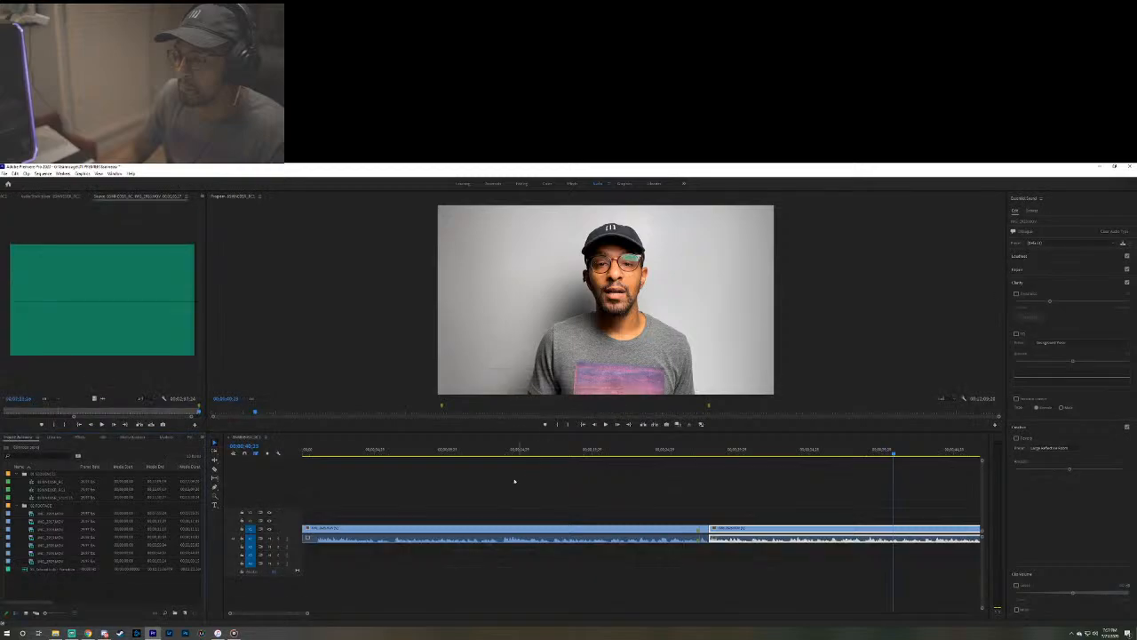
# Create a new bin below the footage bin for the Second Side music track.
pyautogui.click(43, 572)
pyautogui.rightClick(78, 586)
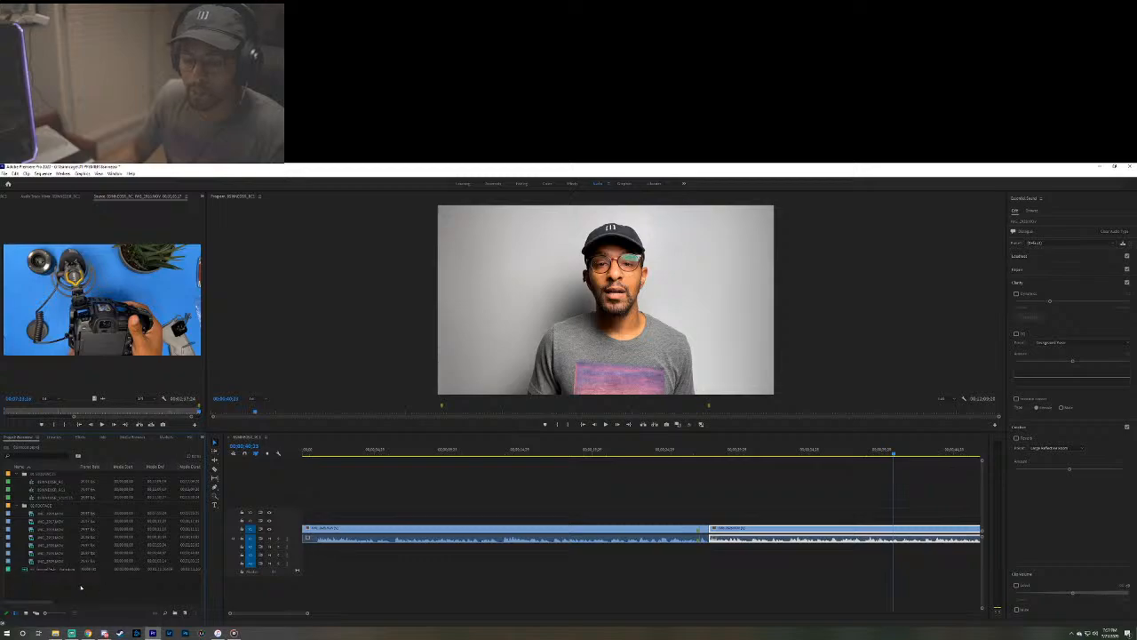
pyautogui.press('Escape')
pyautogui.rightClick(58, 585)
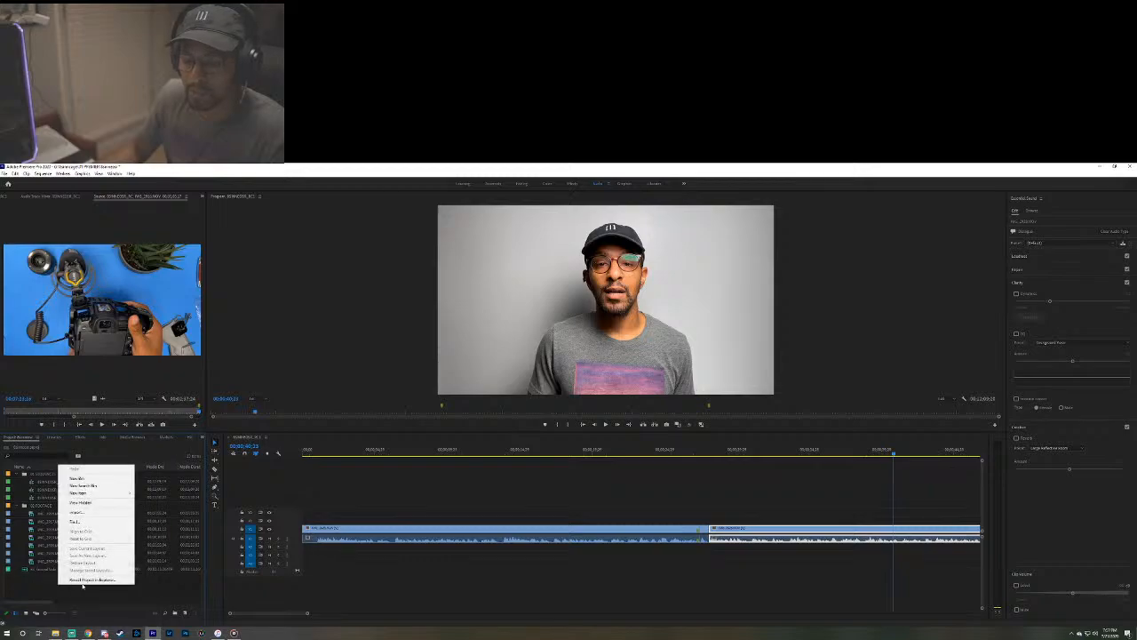
pyautogui.click(78, 479)
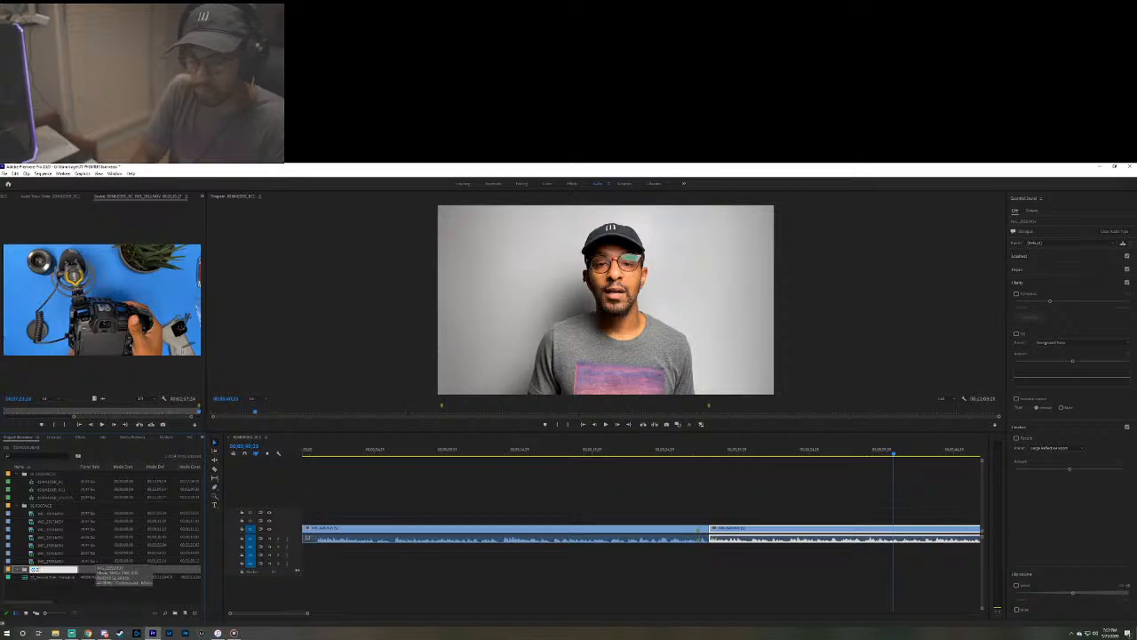
# Switch to File Explorer, examine the numbered subfolders of the video's folder on the Media drive, and return to Premiere Pro.
pyautogui.click(55, 632)
pyautogui.scroll(-6, 349, 515)
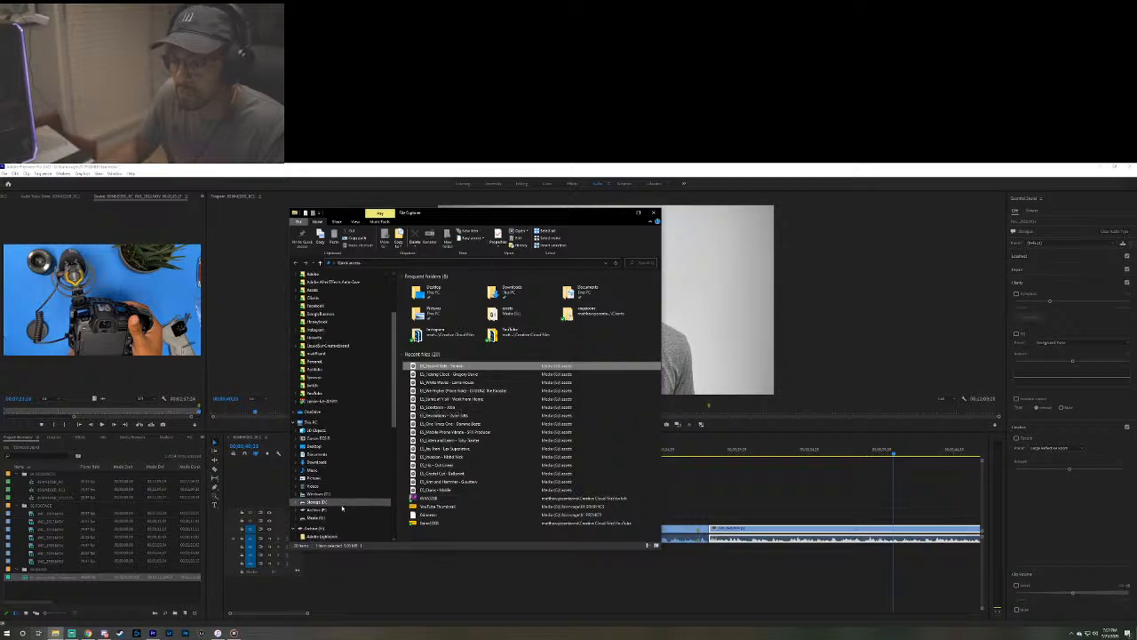
pyautogui.scroll(-5, 324, 470)
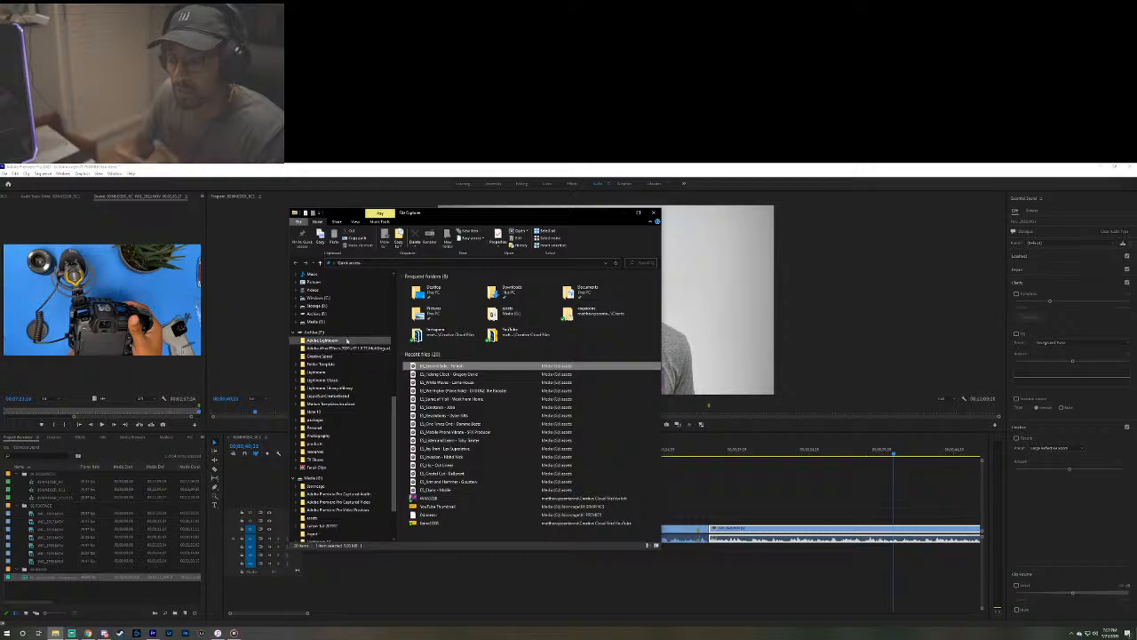
pyautogui.click(343, 320)
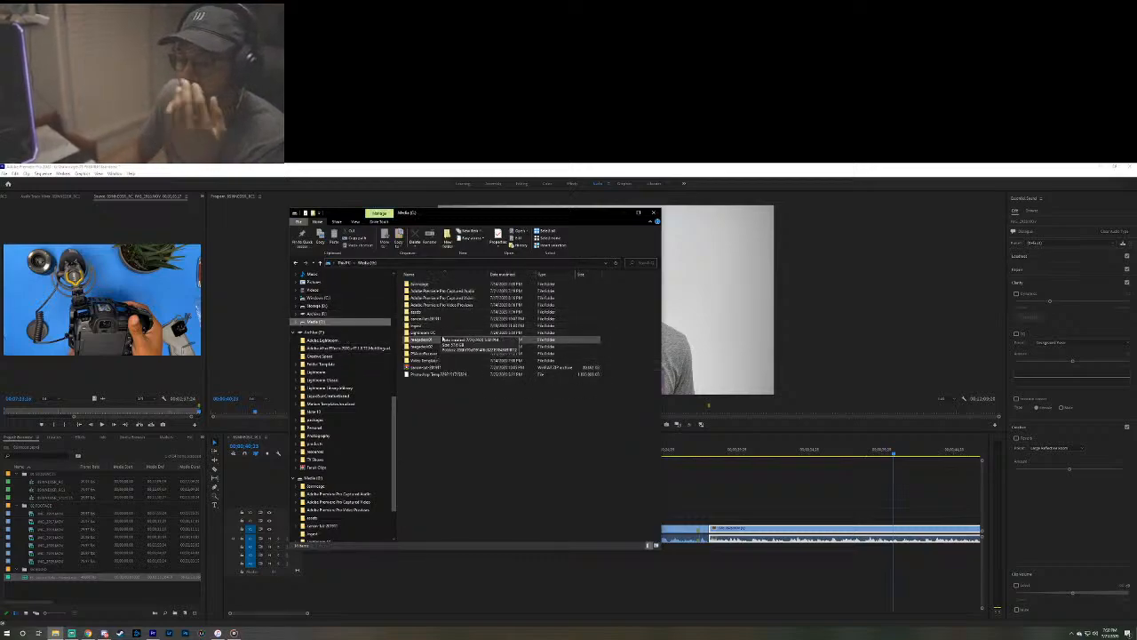
pyautogui.doubleClick(431, 284)
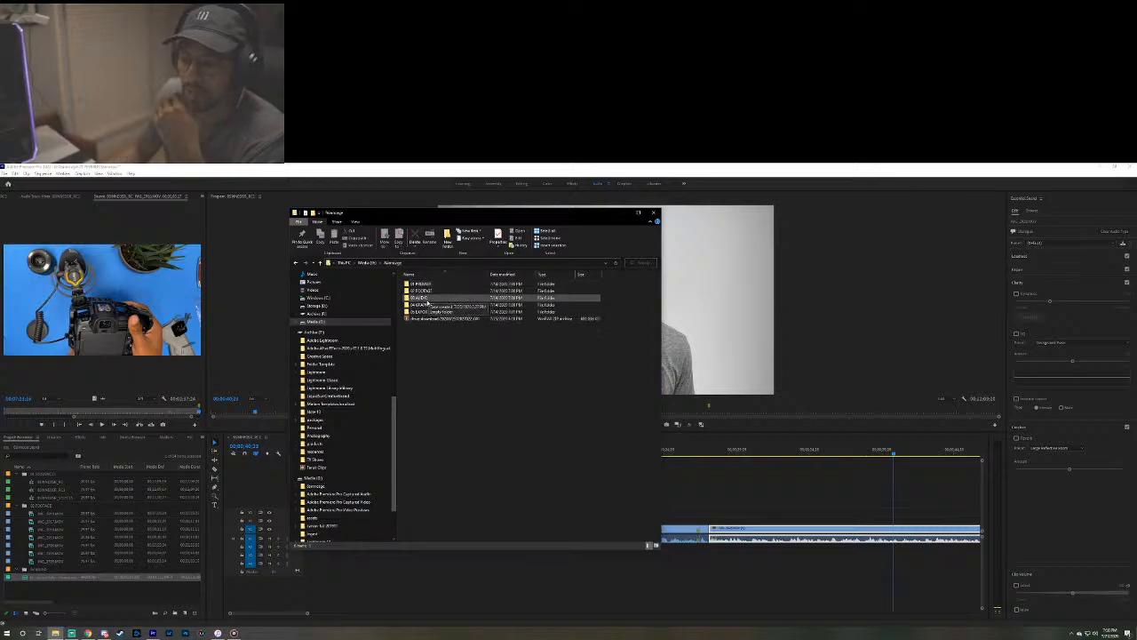
pyautogui.click(424, 291)
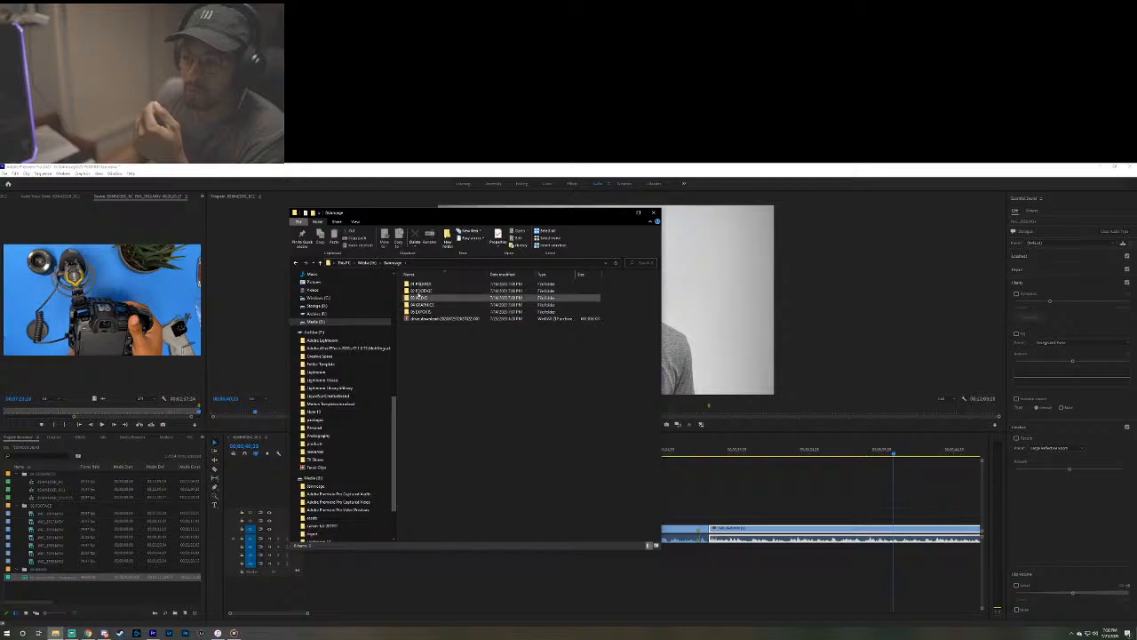
pyautogui.click(418, 284)
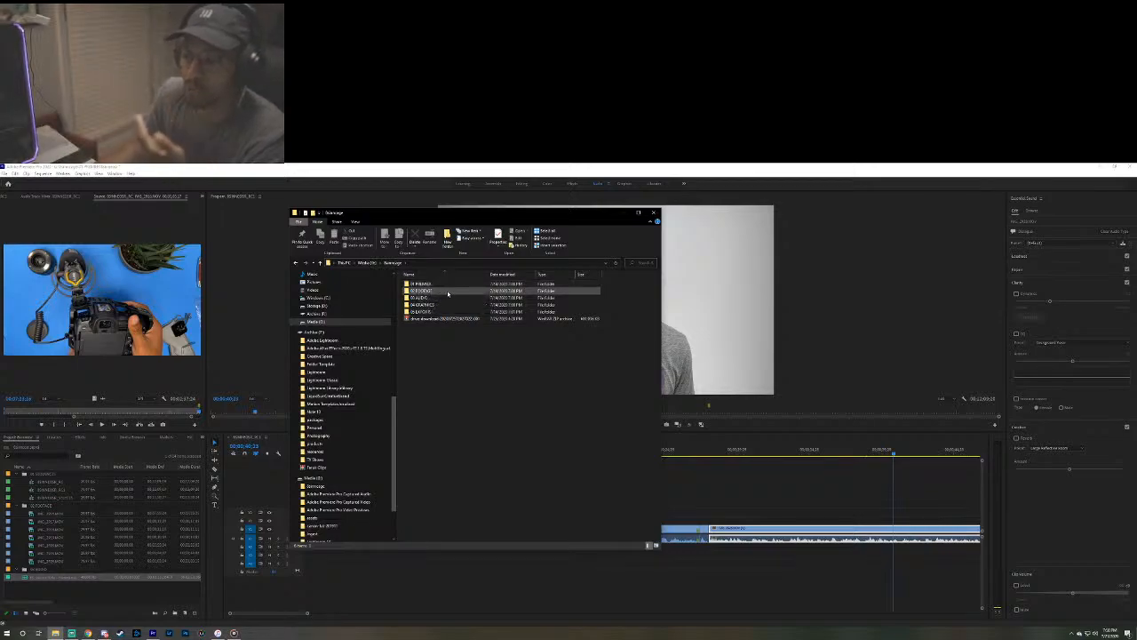
pyautogui.click(503, 311)
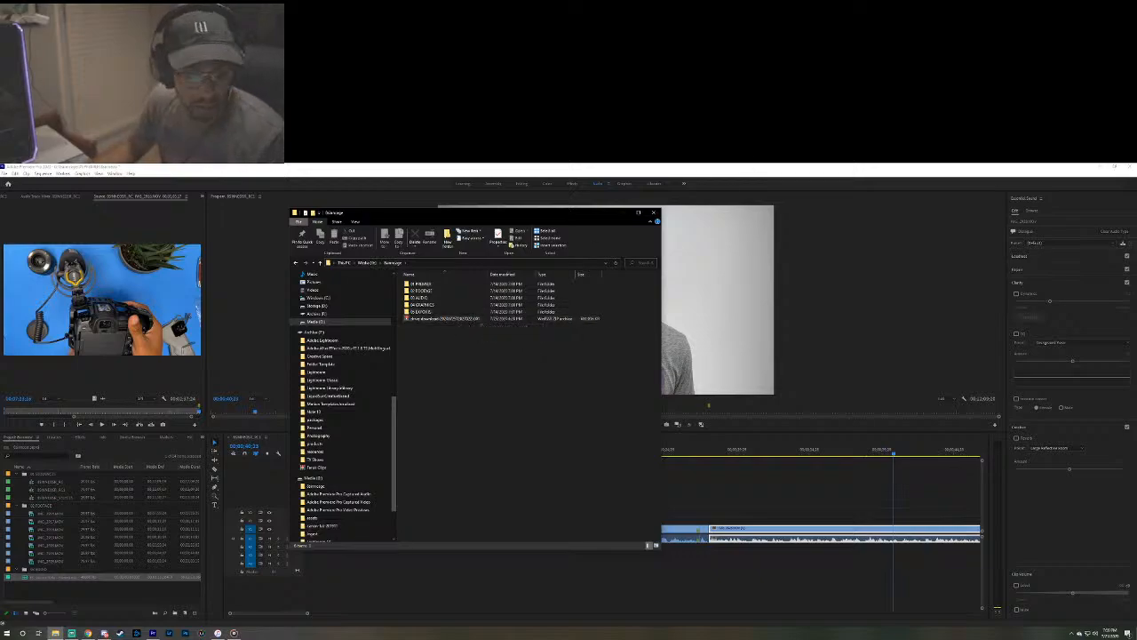
pyautogui.click(622, 214)
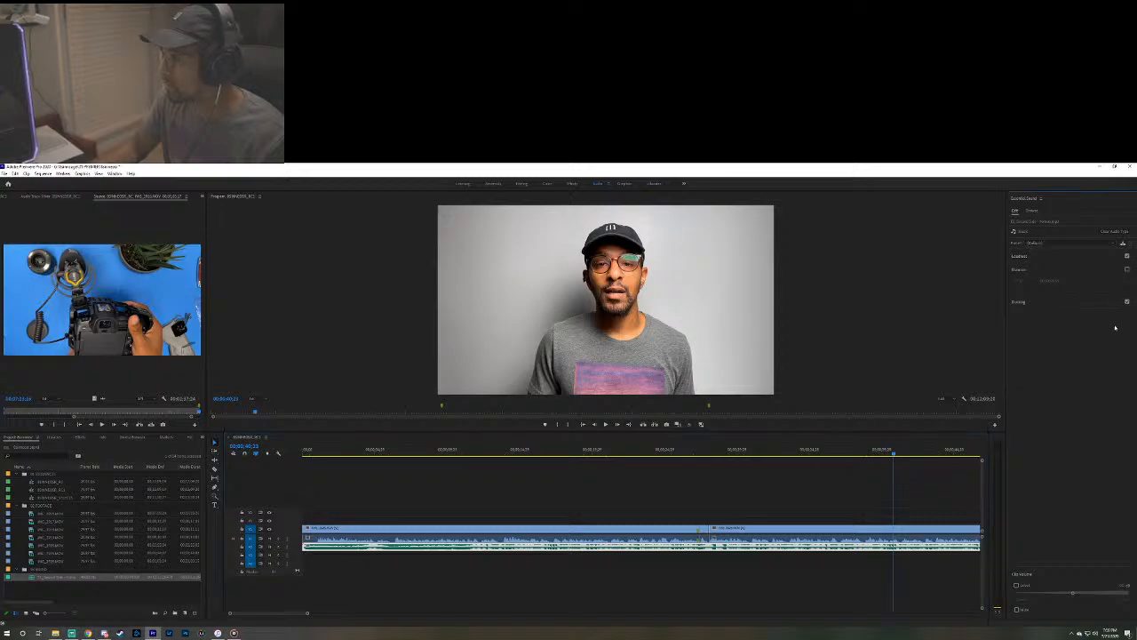
# Generate ducking keyframes that lower the Second Side clip under the dialogue, and return to the start of the sequence.
pyautogui.click(1050, 302)
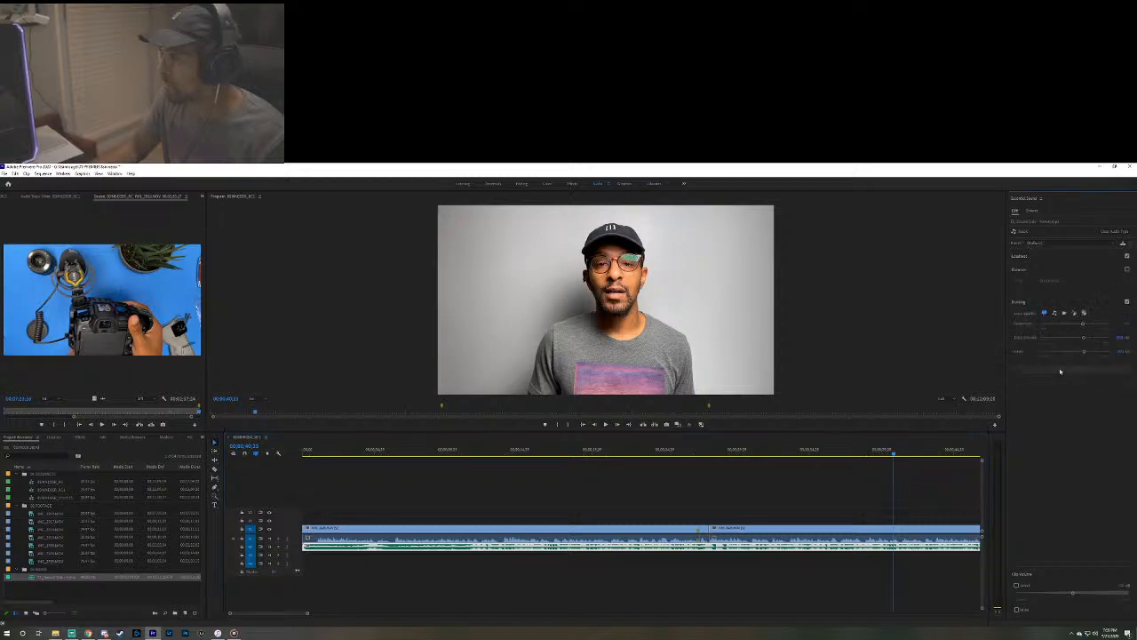
pyautogui.click(304, 450)
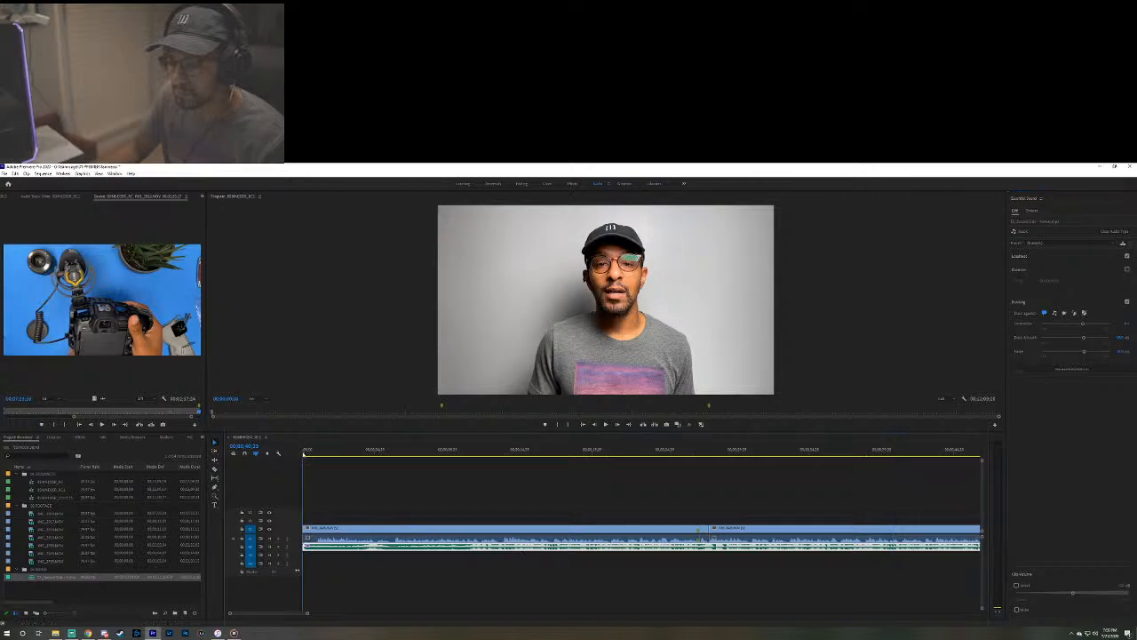
# Play the sequence from the start through the talking-head intro into the overhead box shot to check the music under the dialogue.
pyautogui.press('space')
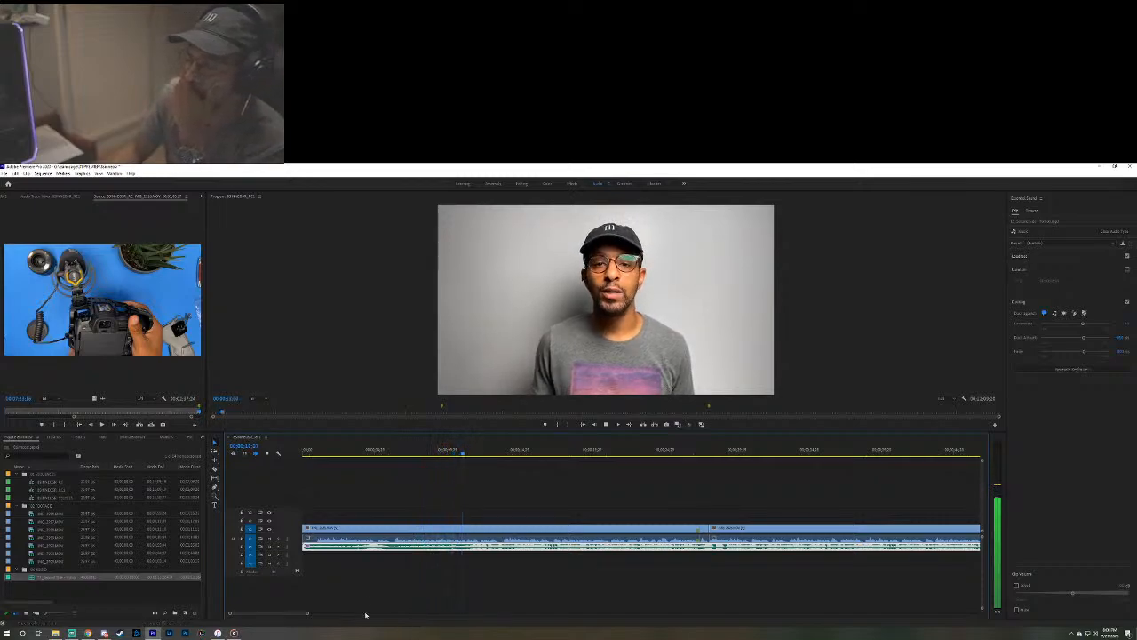
pyautogui.moveTo(267, 613); pyautogui.dragTo(271, 613)
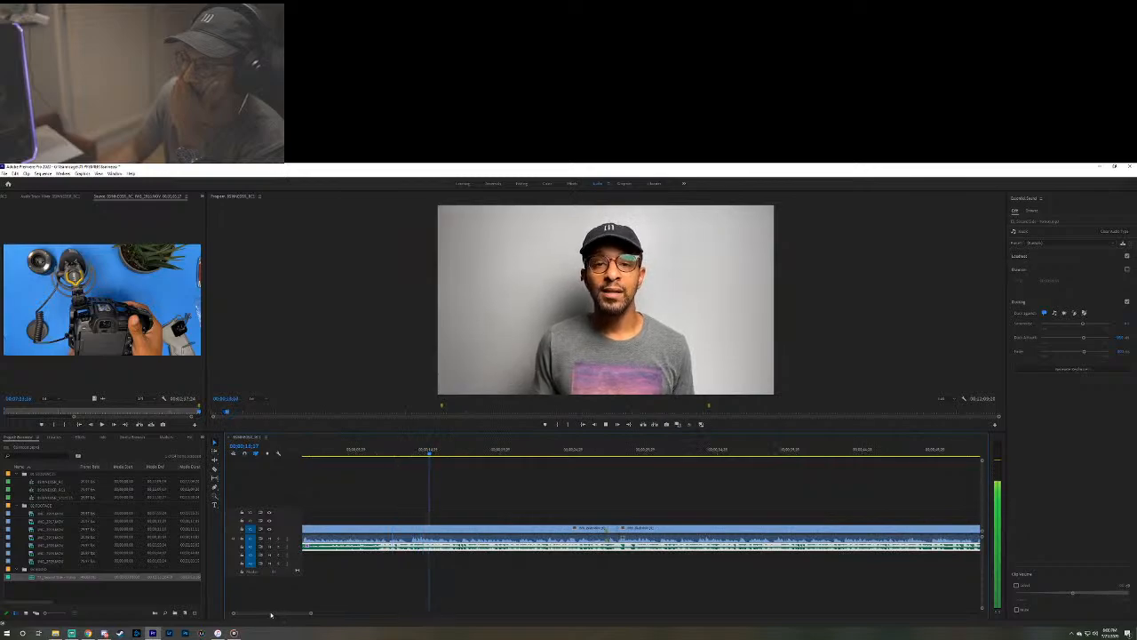
pyautogui.moveTo(271, 613); pyautogui.dragTo(273, 615)
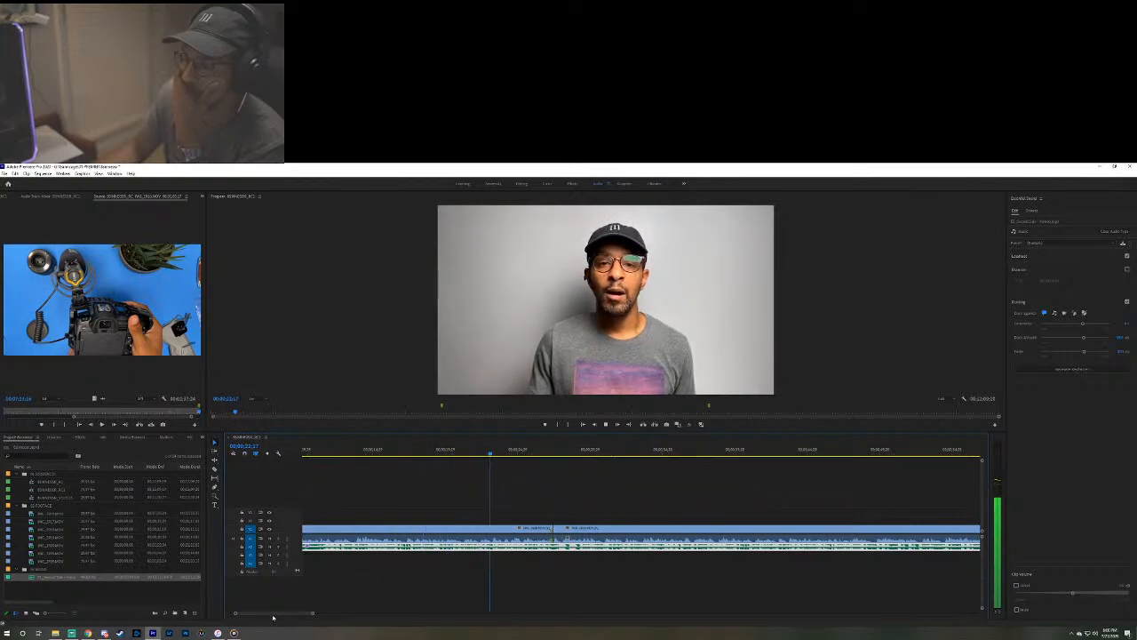
pyautogui.moveTo(273, 615); pyautogui.dragTo(284, 614)
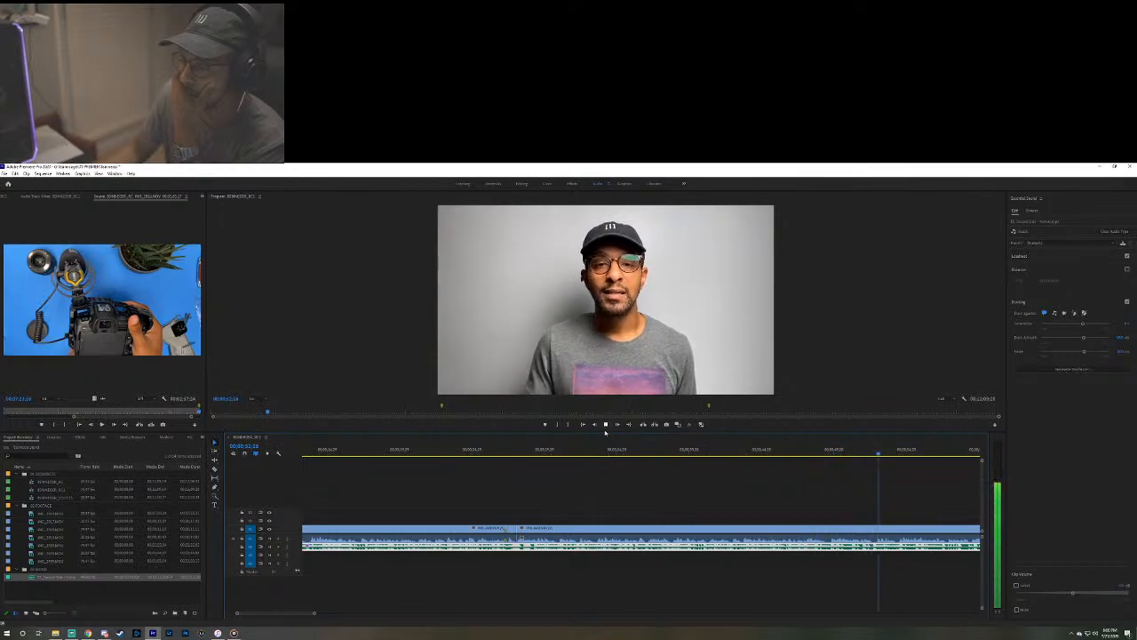
pyautogui.moveTo(298, 612); pyautogui.dragTo(303, 613)
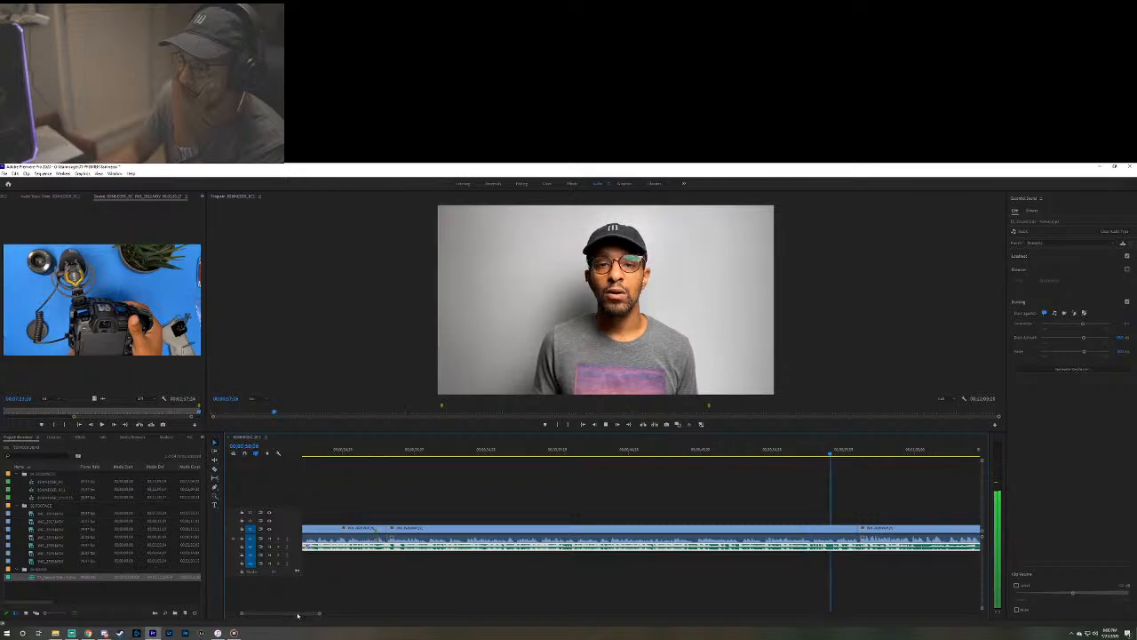
pyautogui.moveTo(298, 613); pyautogui.dragTo(317, 614)
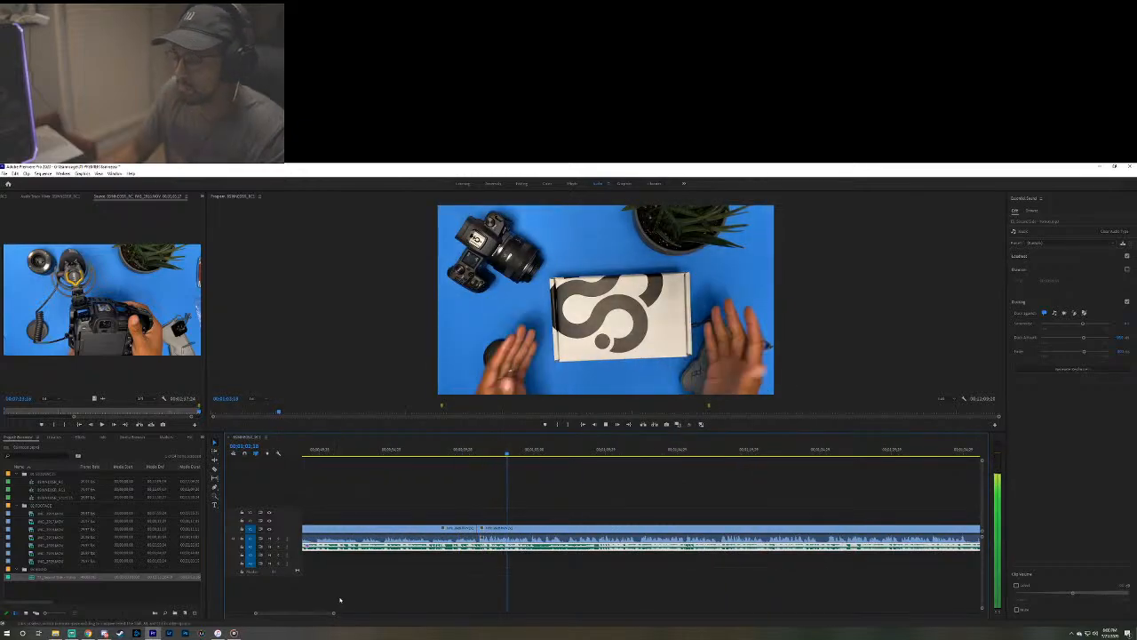
pyautogui.press('space')
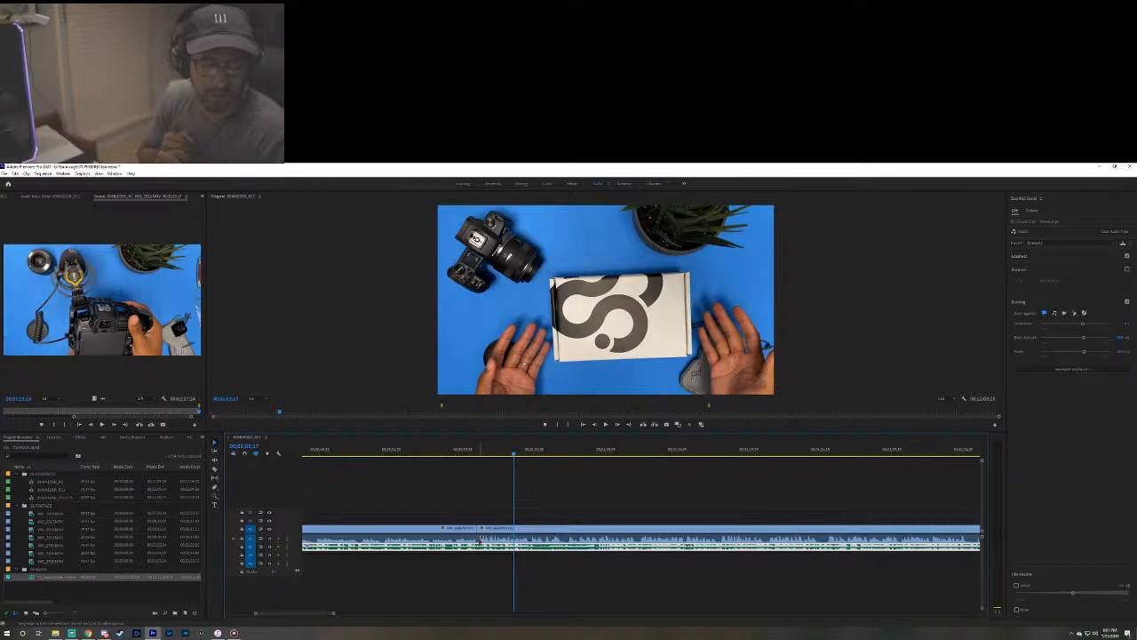
# Replay the cut from the talking-head clip to the overhead box shot to check the audio balance.
pyautogui.click(472, 453)
pyautogui.press('space')
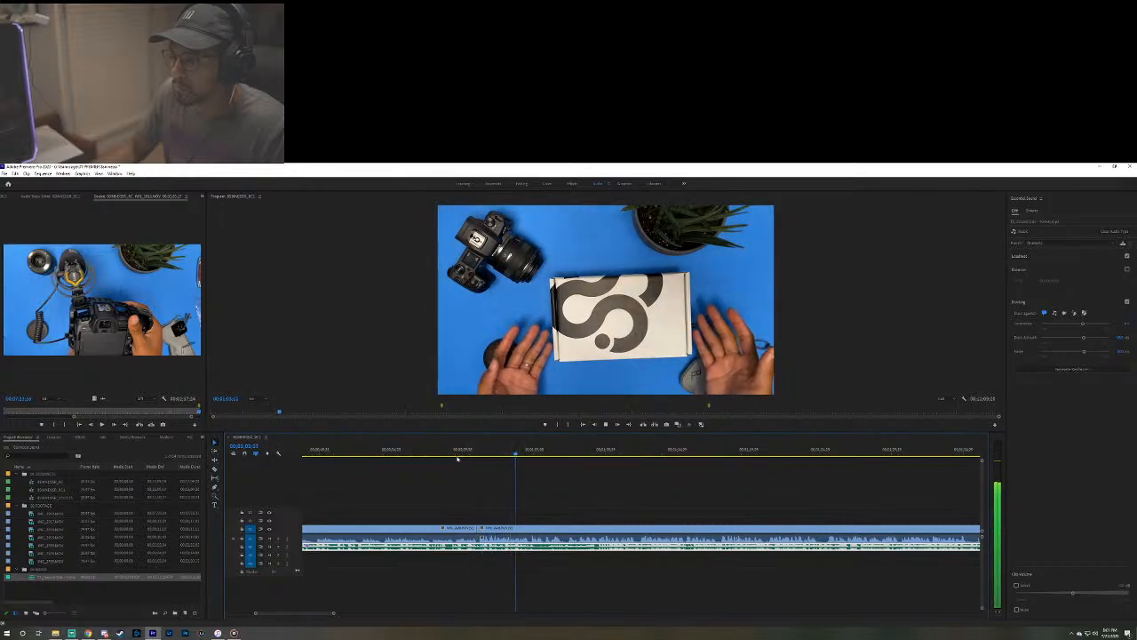
pyautogui.click(455, 453)
pyautogui.press('space')
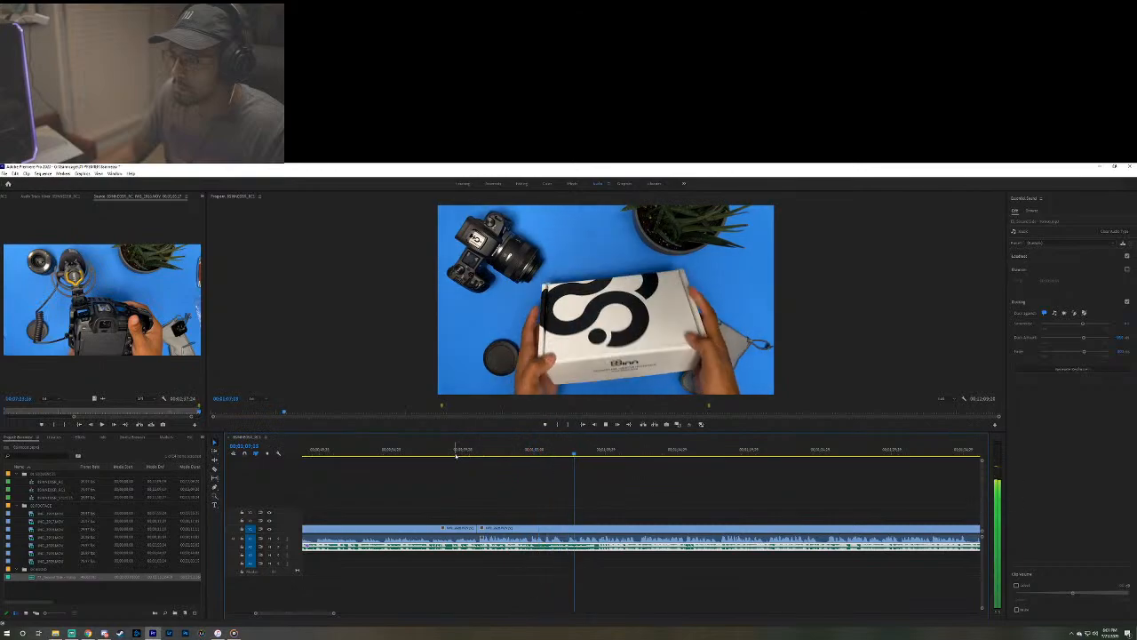
pyautogui.press('space')
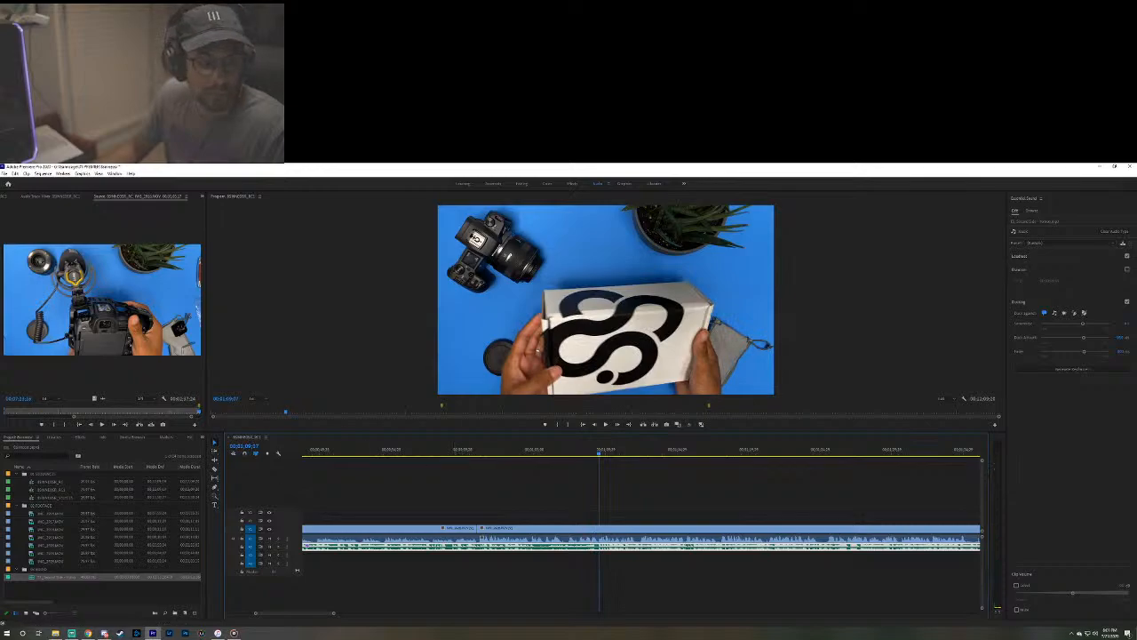
# Continue playing the overhead box clip while viewing the music clip's extent across the whole sequence.
pyautogui.hotkey('alt', 'Tab')
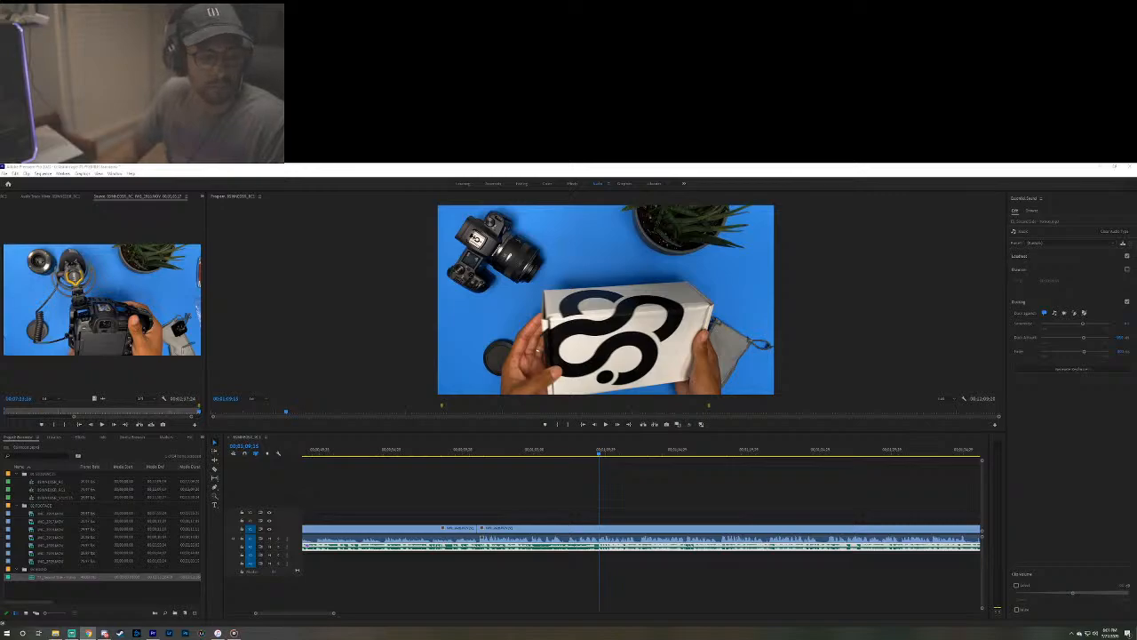
pyautogui.click(614, 479)
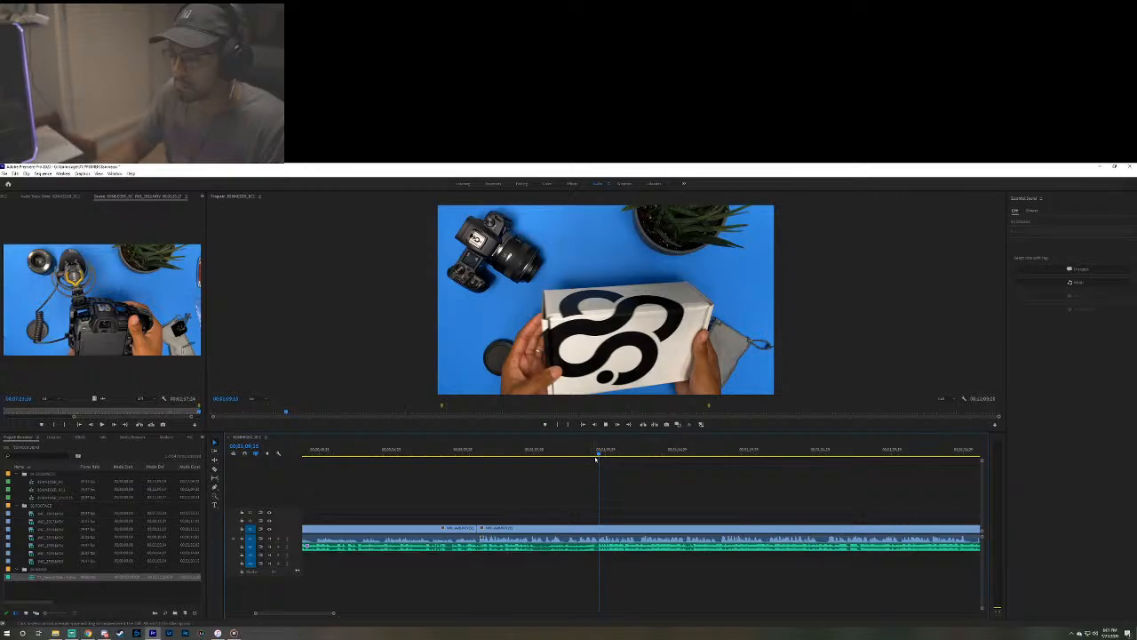
pyautogui.press('space')
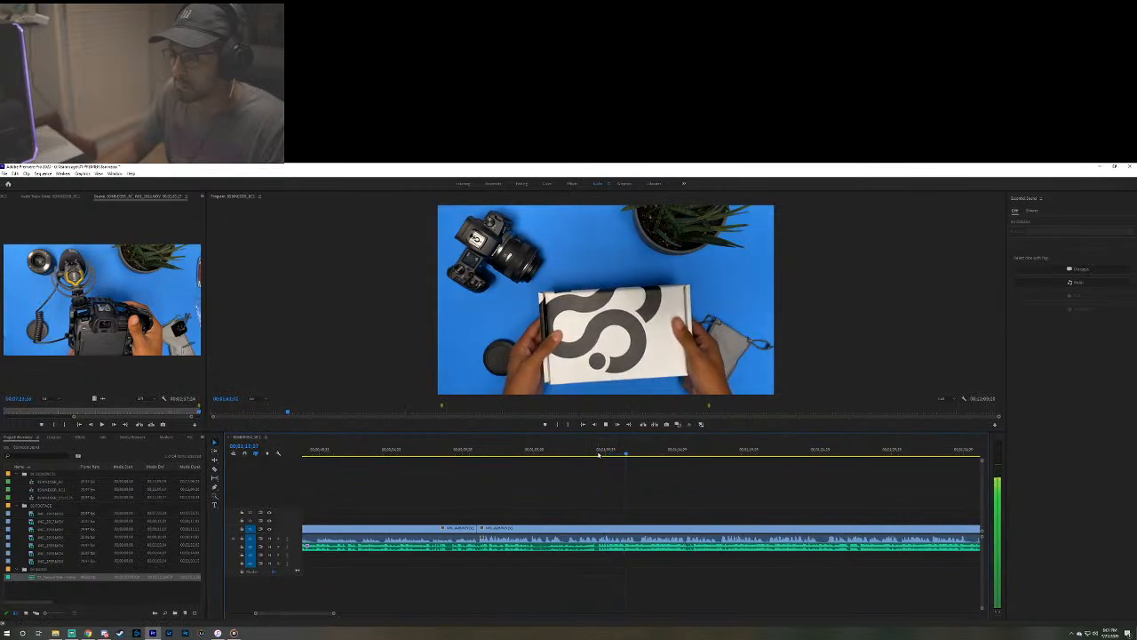
pyautogui.hotkey('ctrl', 'a')
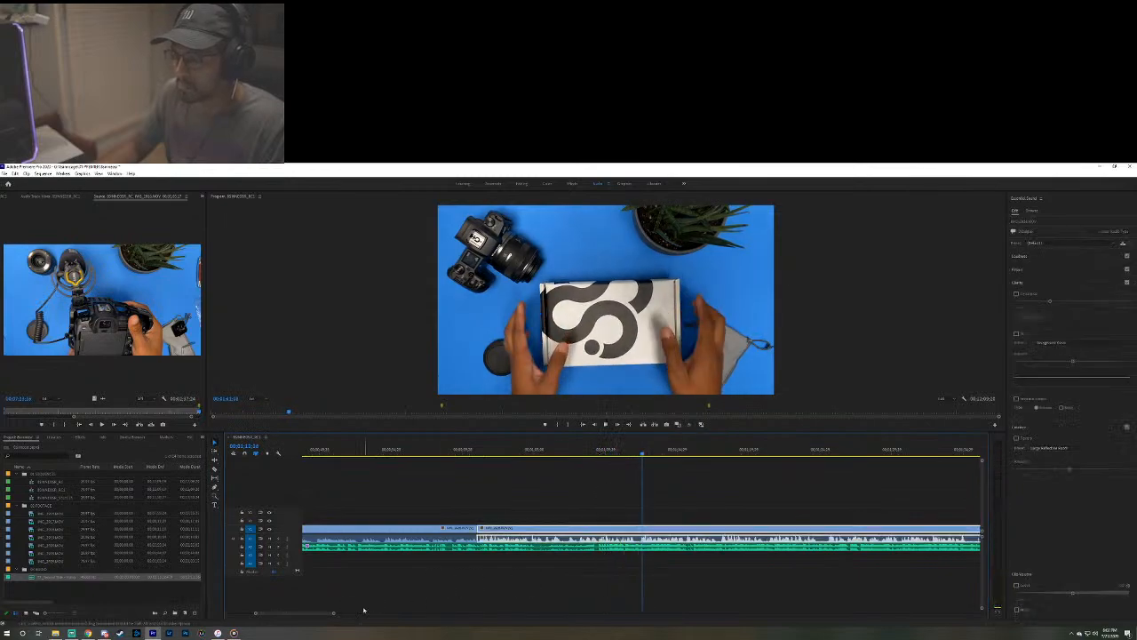
pyautogui.moveTo(334, 614); pyautogui.dragTo(567, 614)
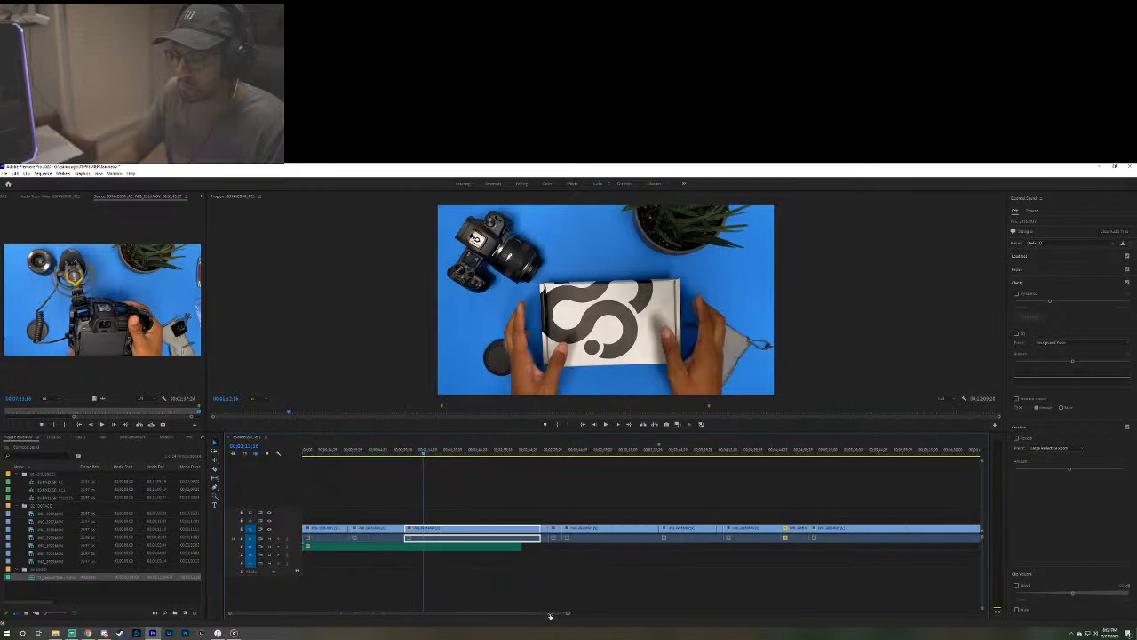
pyautogui.press('space')
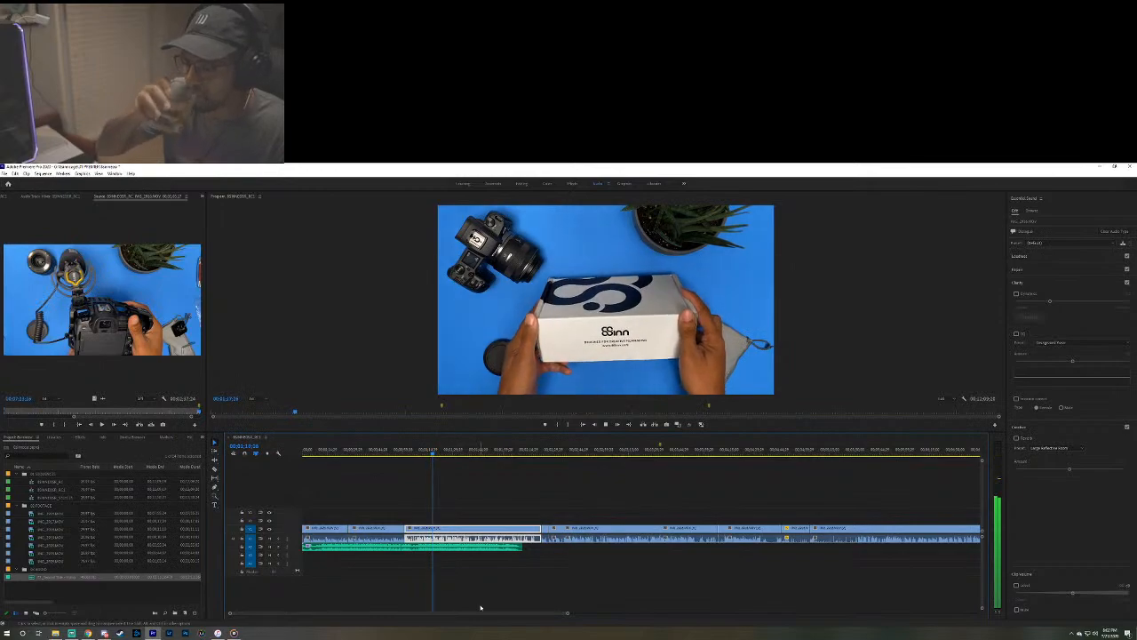
# Play the overhead box shot further, pausing to check the music level against the dialogue.
pyautogui.press('space')
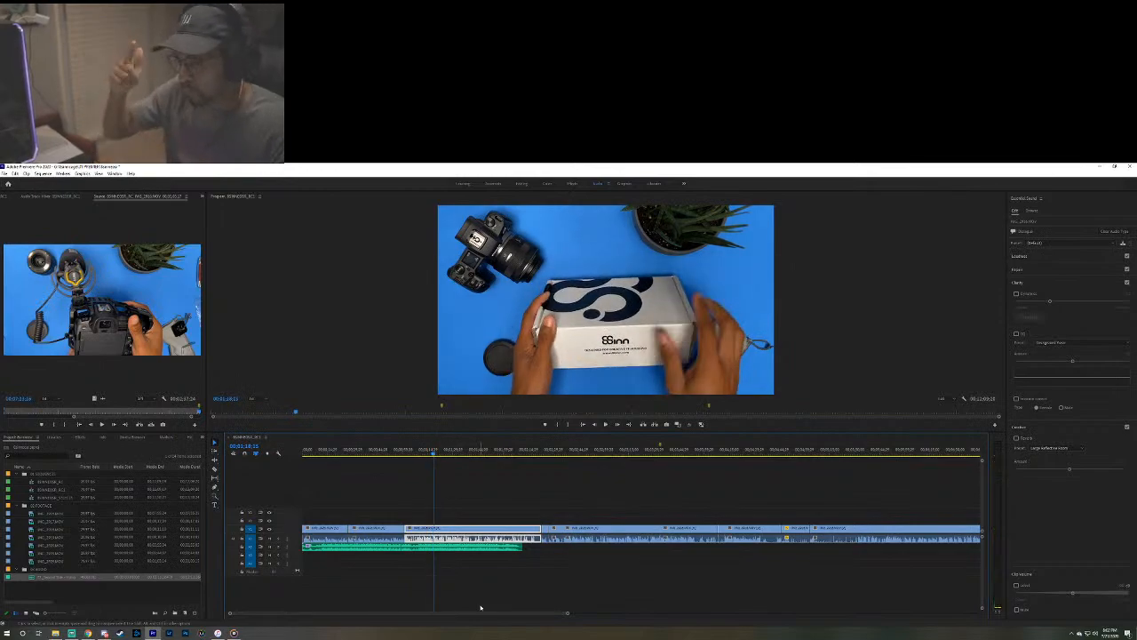
pyautogui.press('space')
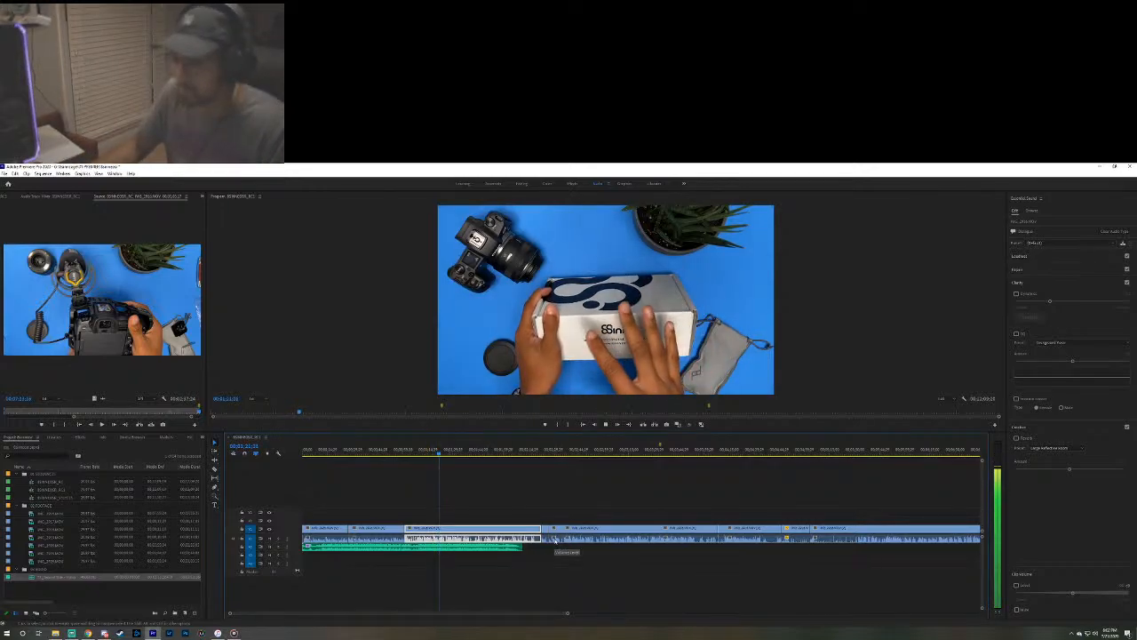
pyautogui.press('space')
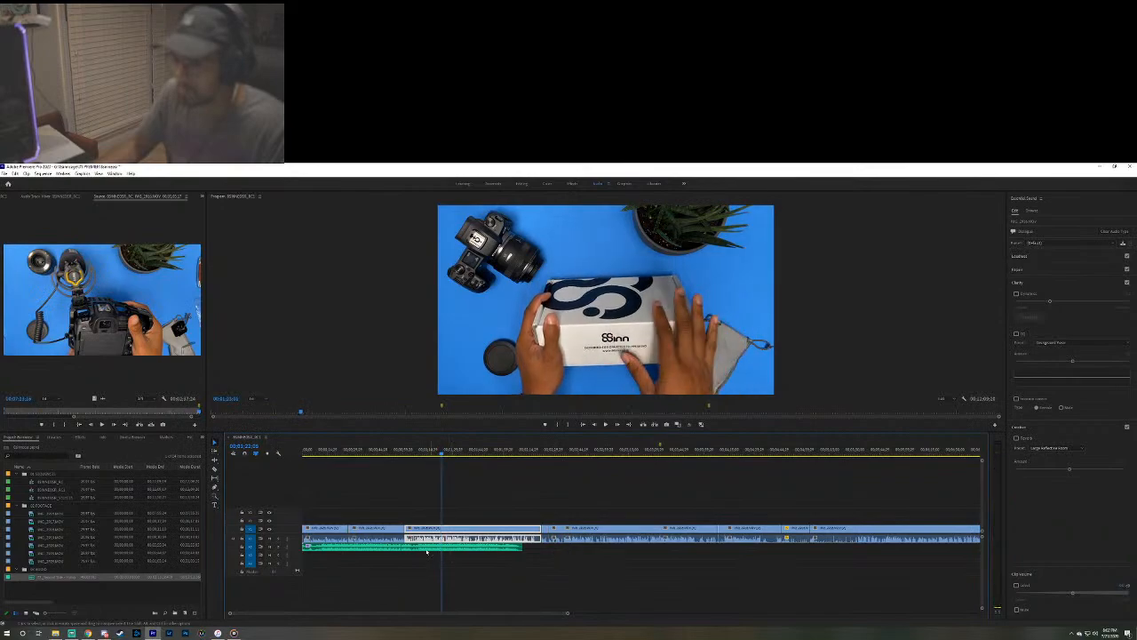
# Try Enhance Speech with the second voice type on the first talking-head clip, and play it from the start of the sequence.
pyautogui.click(341, 539)
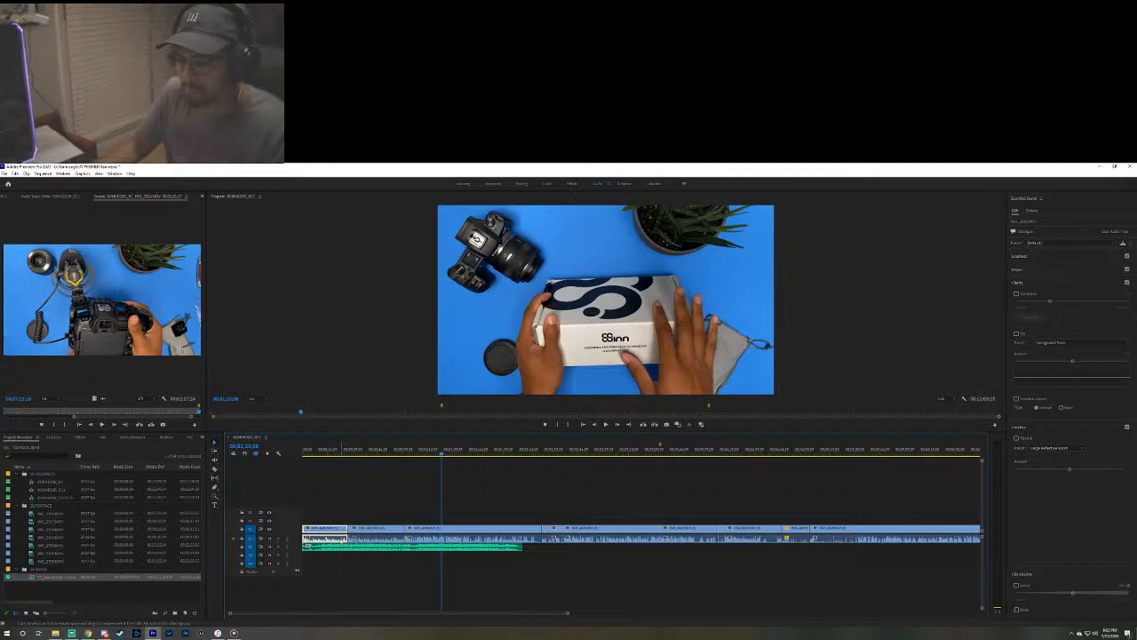
pyautogui.moveTo(327, 451); pyautogui.dragTo(304, 451)
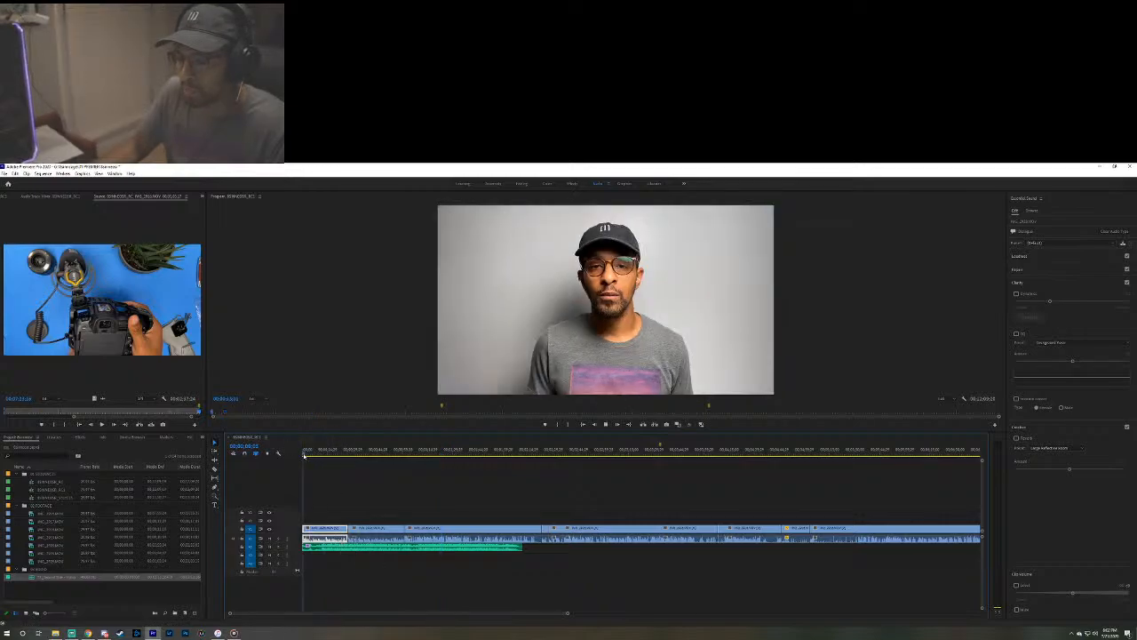
pyautogui.press('space')
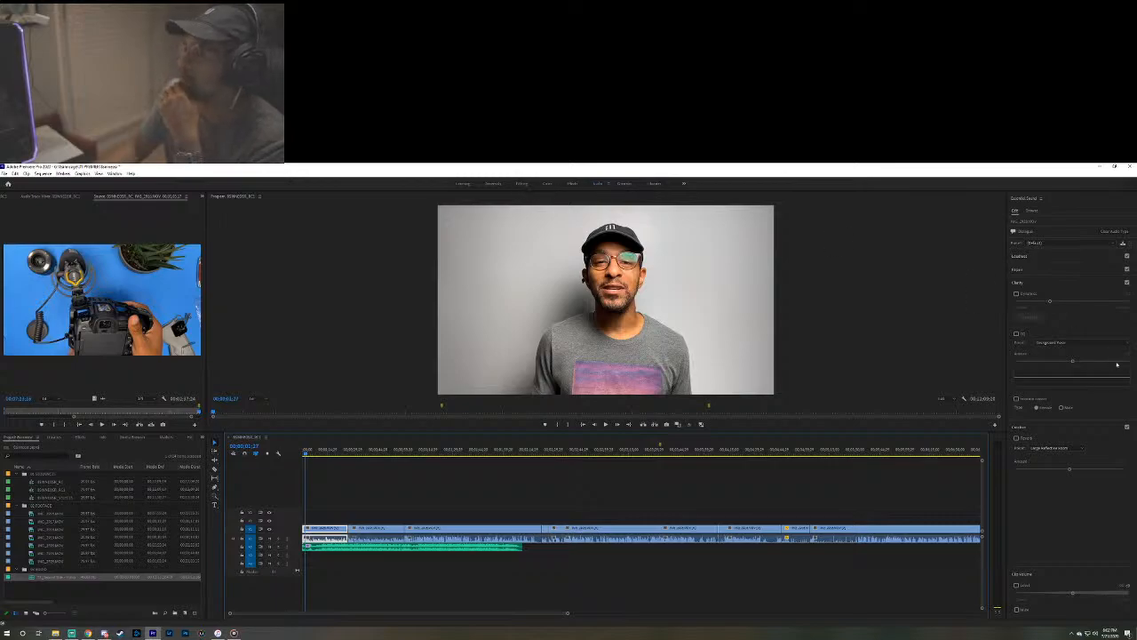
pyautogui.click(1034, 400)
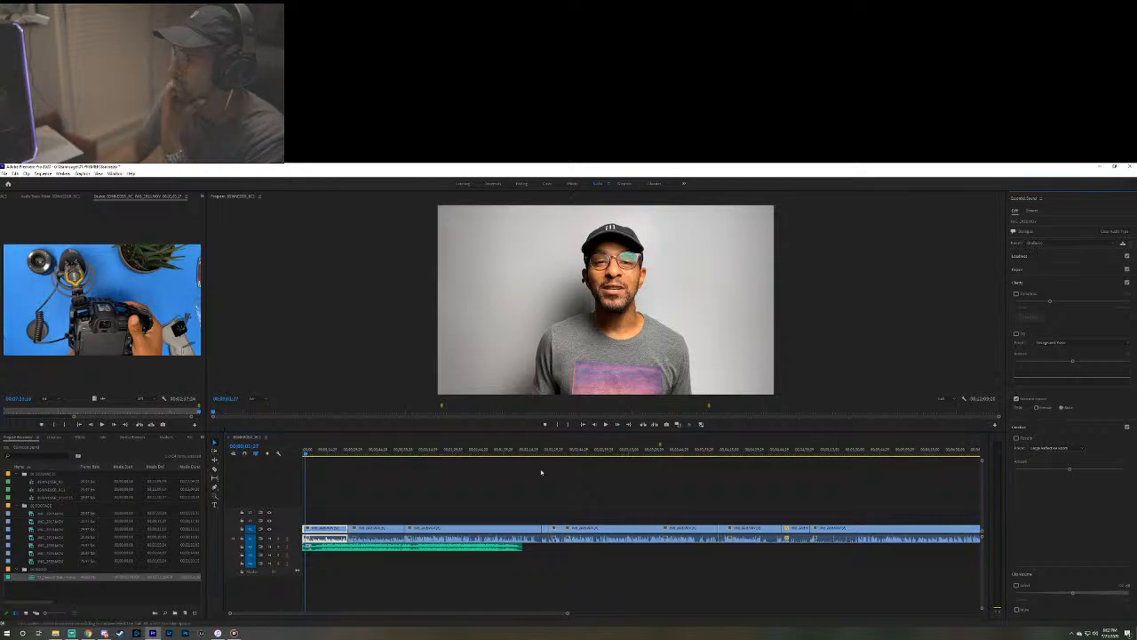
pyautogui.press('space')
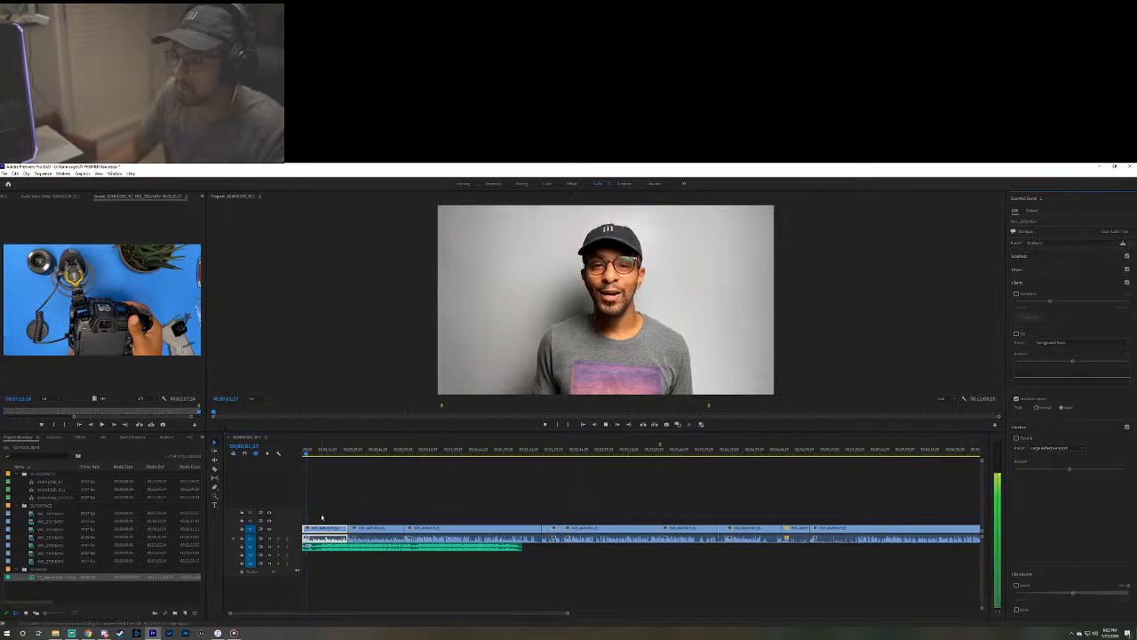
# Try the Warm Room and Warm Voice reverb presets on the first dialogue clip during playback, and turn the Creative effects off.
pyautogui.click(1050, 449)
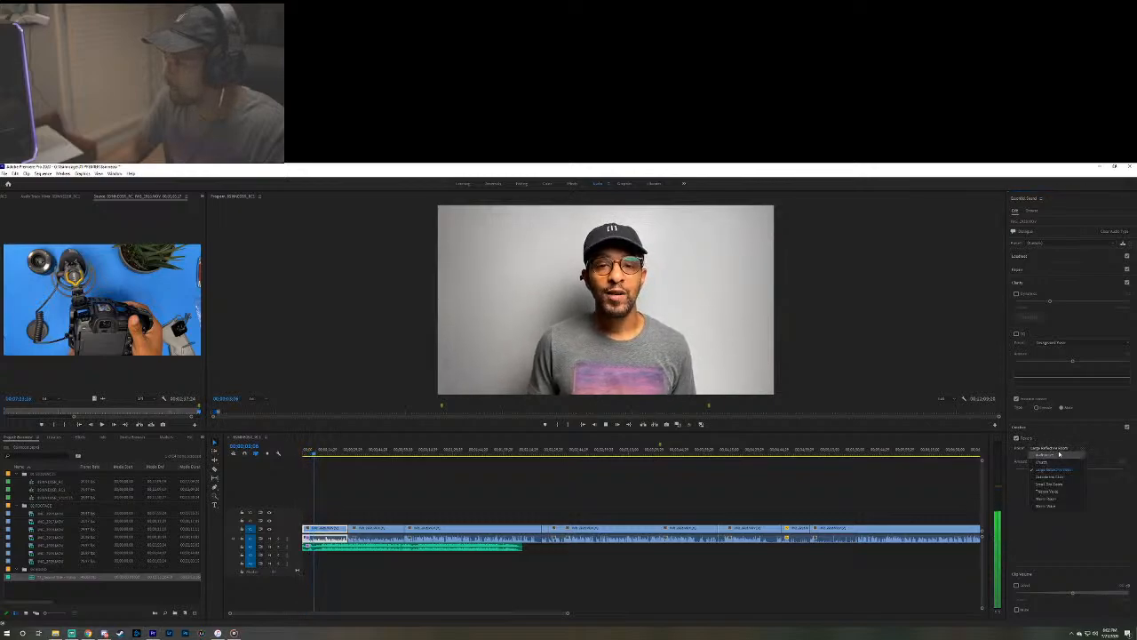
pyautogui.click(1053, 503)
pyautogui.click(1046, 450)
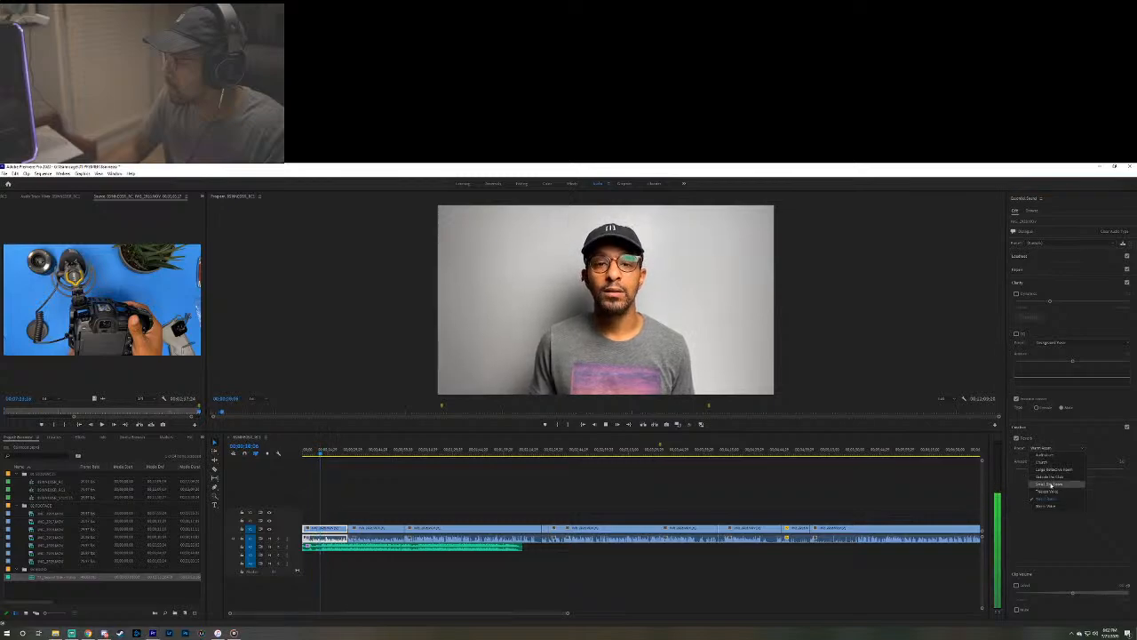
pyautogui.click(1069, 477)
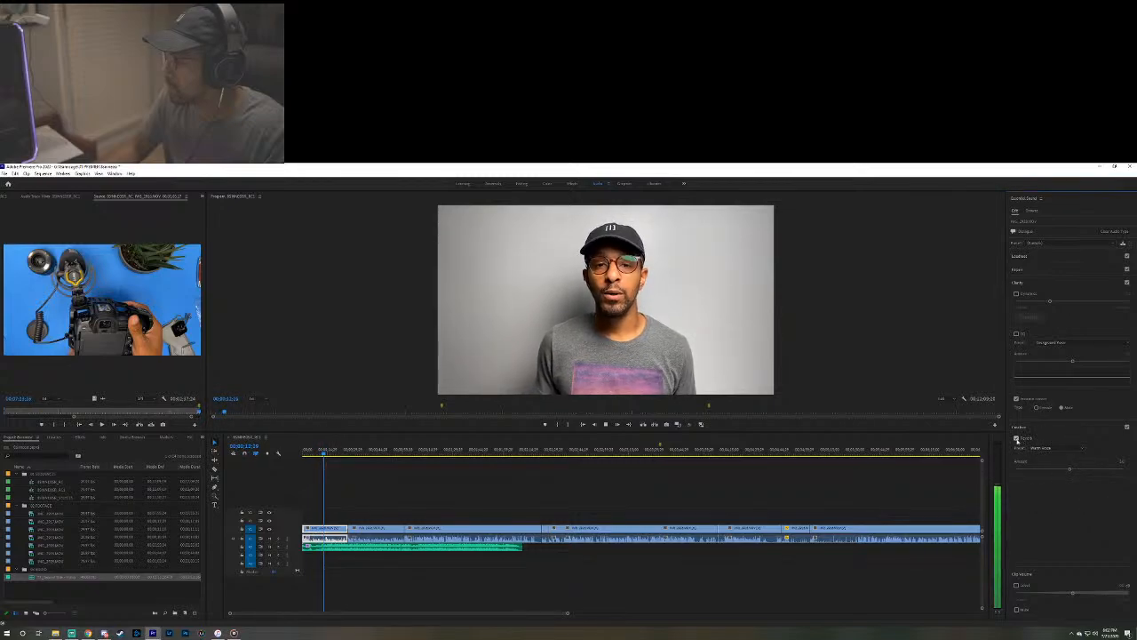
pyautogui.click(1126, 427)
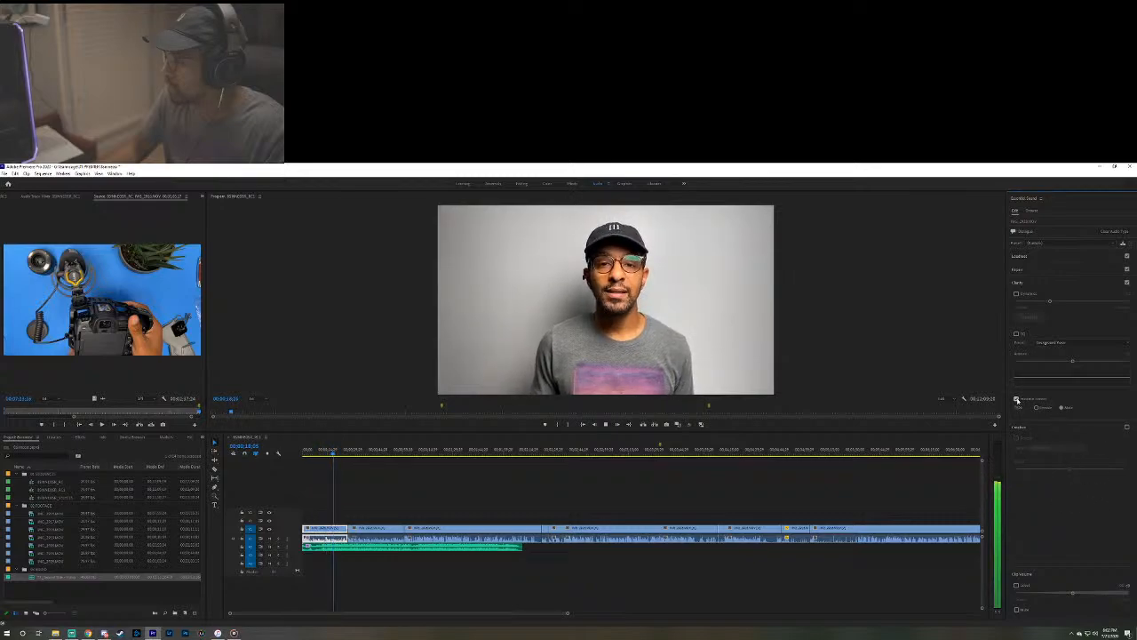
# Try the Vocal Presence EQ preset on the first dialogue clip with a strongly raised amount.
pyautogui.click(1051, 342)
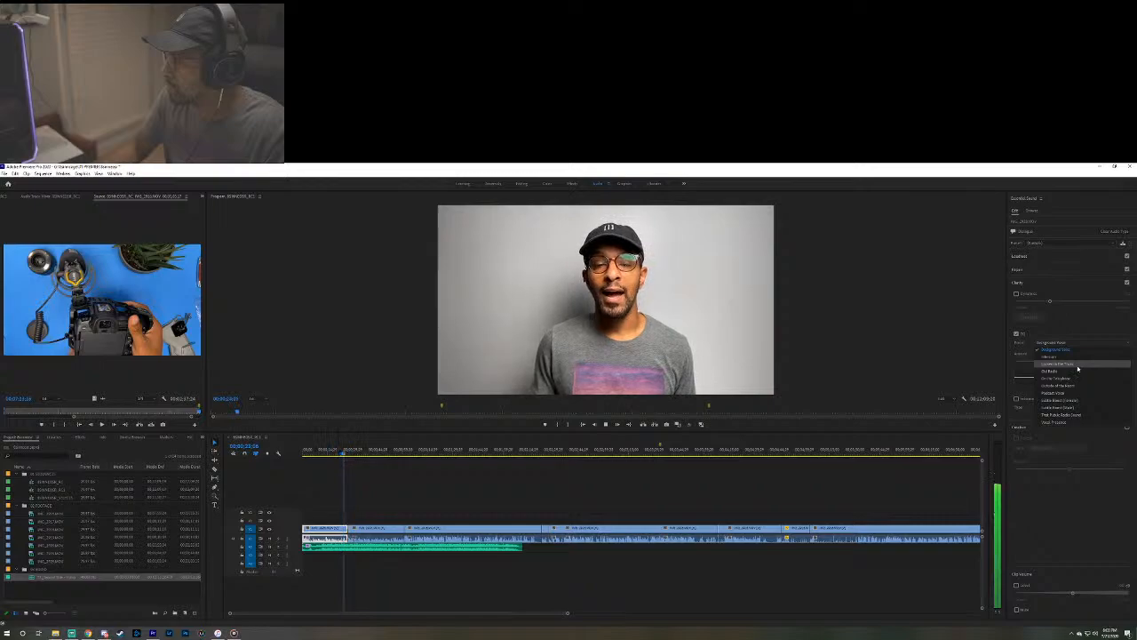
pyautogui.click(1073, 421)
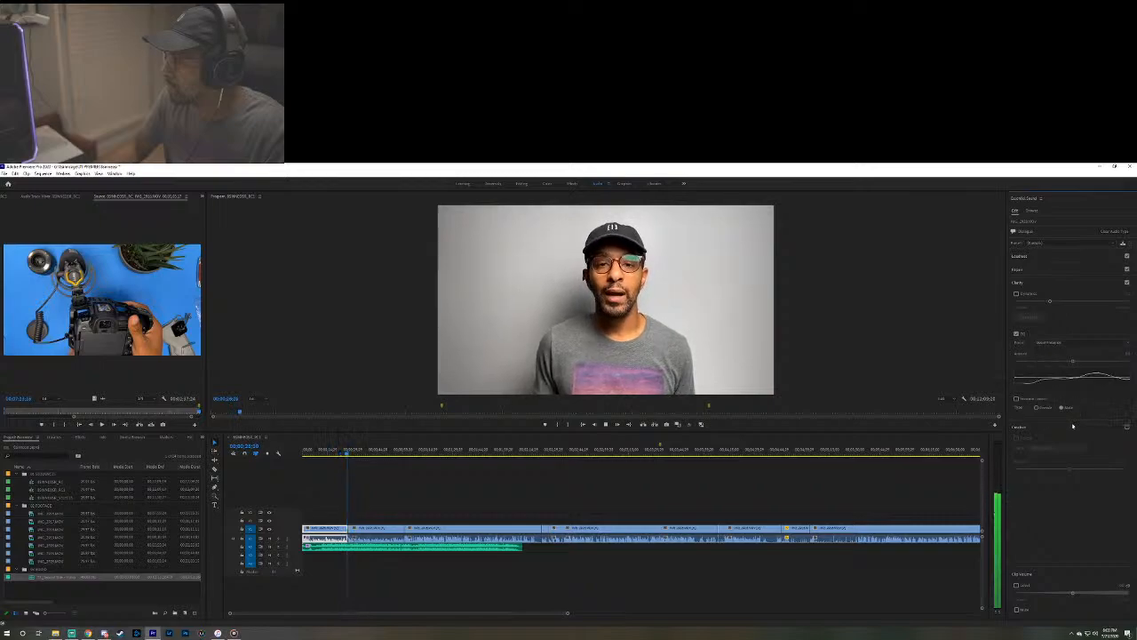
pyautogui.moveTo(1073, 362); pyautogui.dragTo(1118, 362)
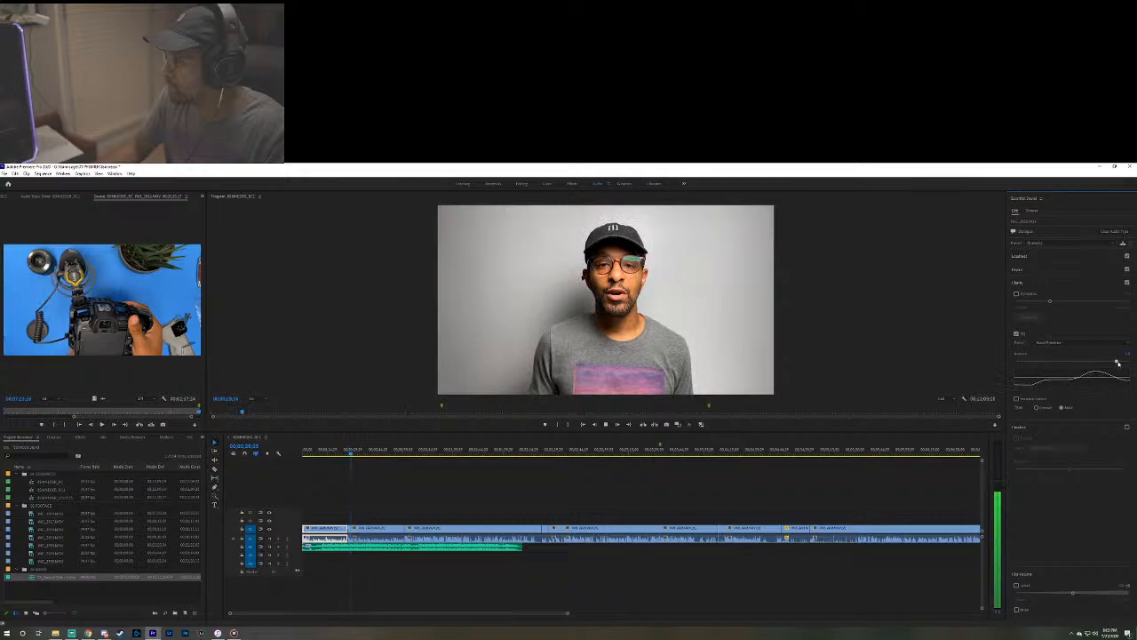
# Try Dynamics on the second talking-head clip during playback, with the amount raised well toward the strong end.
pyautogui.click(1047, 343)
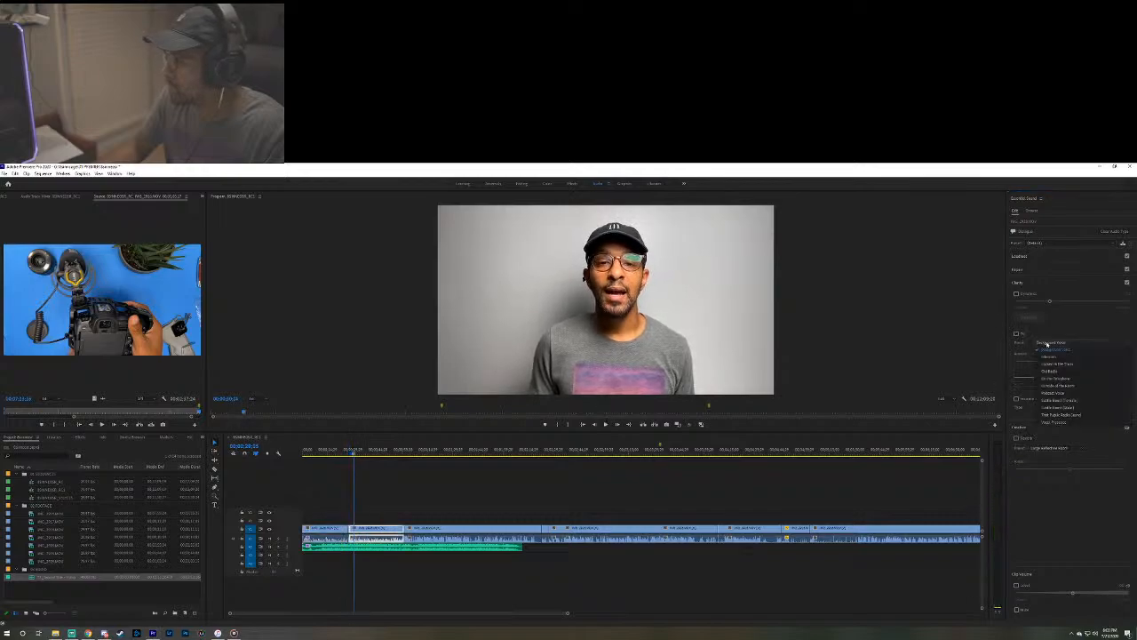
pyautogui.click(1047, 344)
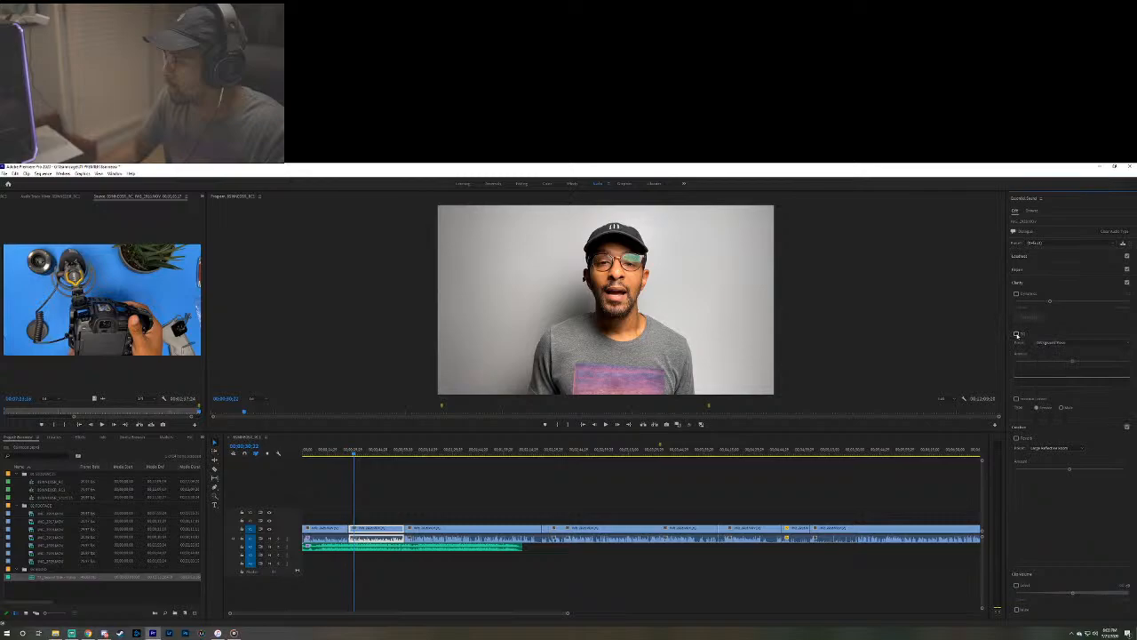
pyautogui.press('space')
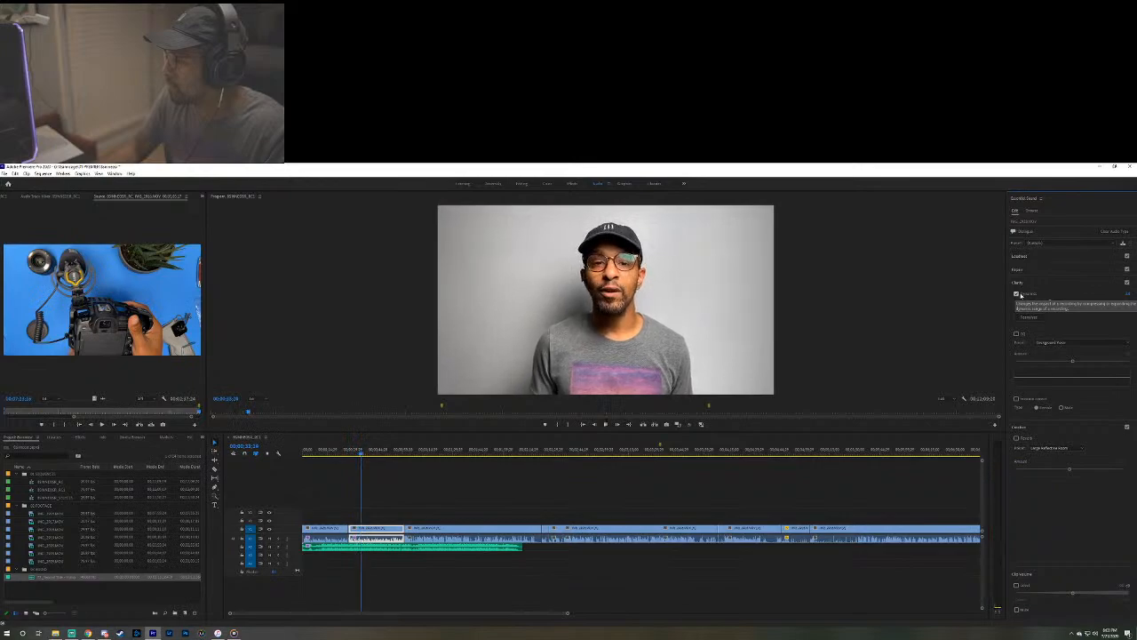
pyautogui.click(1018, 294)
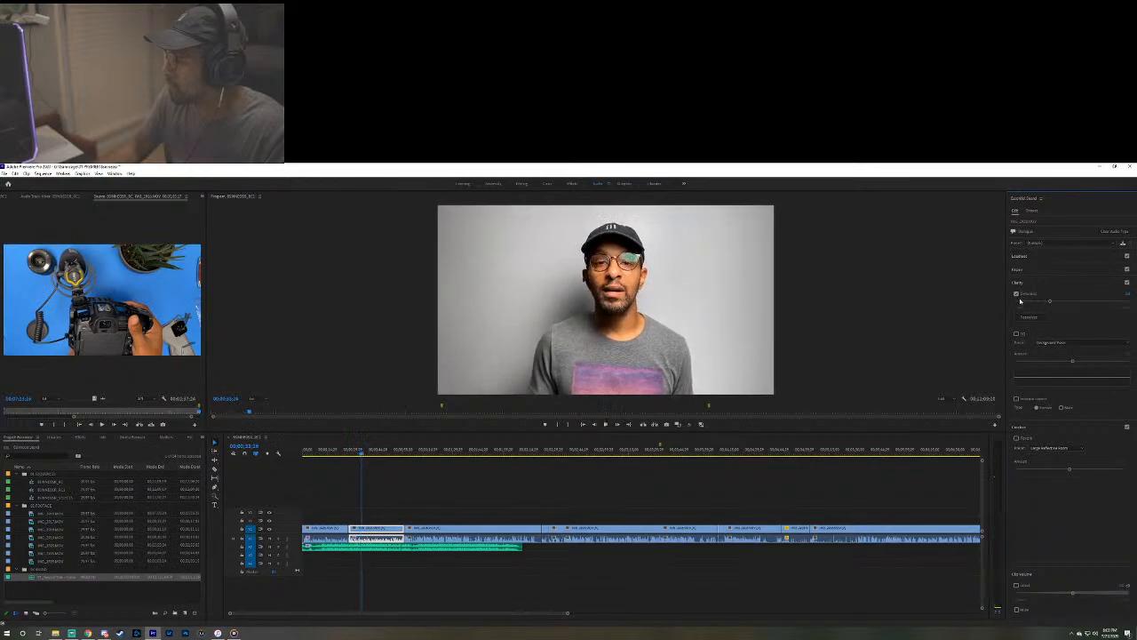
pyautogui.moveTo(1049, 301); pyautogui.dragTo(1104, 304)
# Try Reduce Reverb at a lowered amount among the second clip's repair settings, and look at its loudness settings.
pyautogui.click(1106, 271)
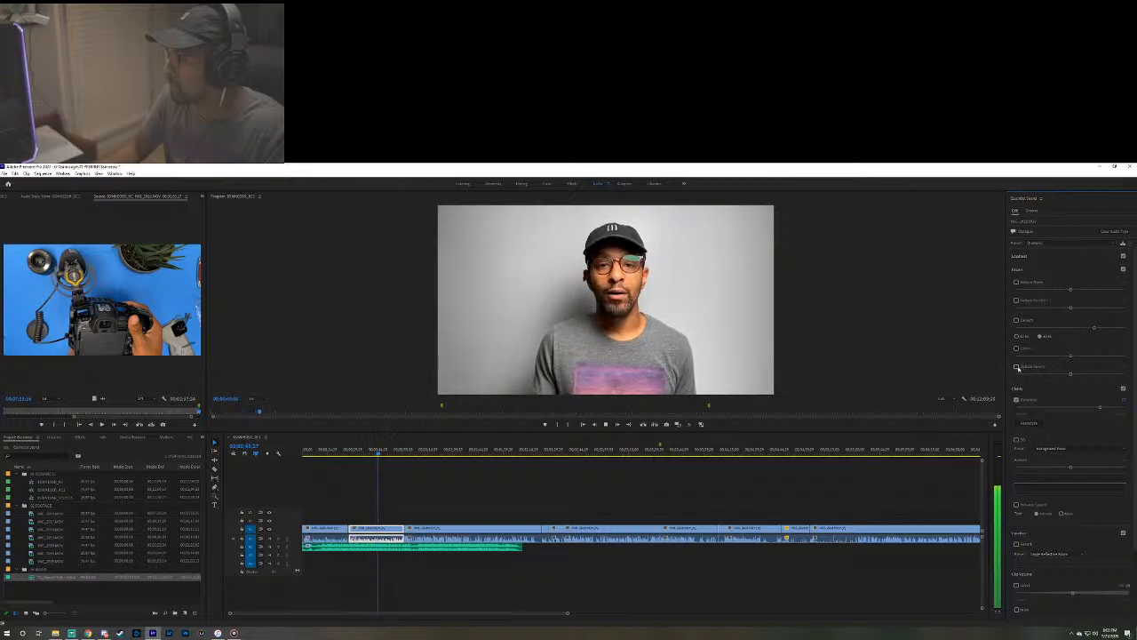
pyautogui.click(1017, 366)
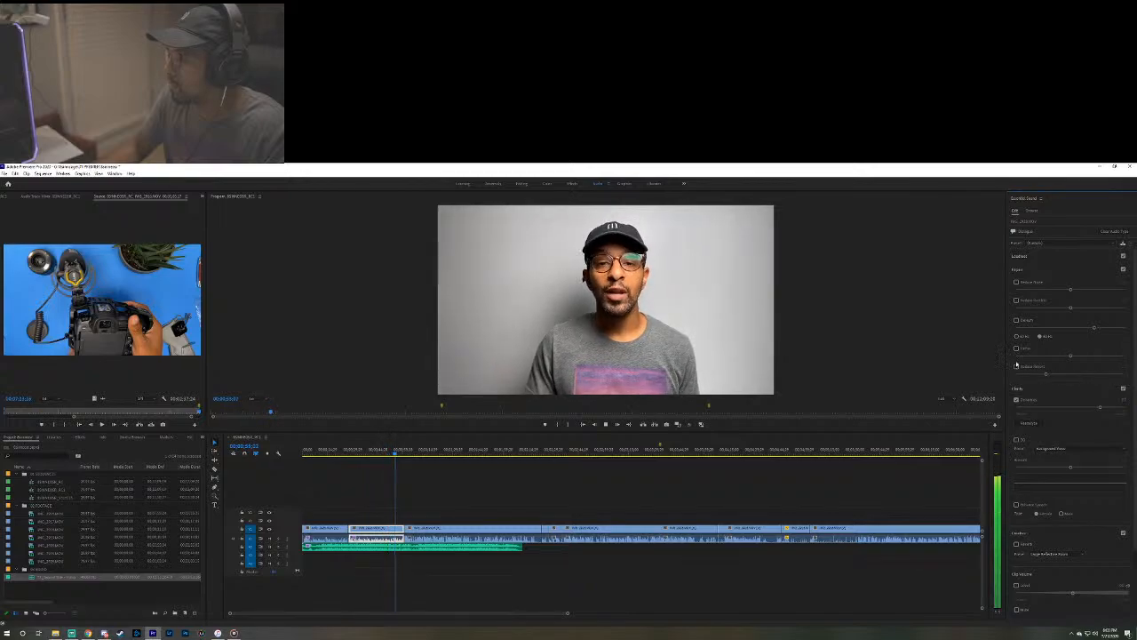
pyautogui.click(1057, 258)
pyautogui.click(1057, 258)
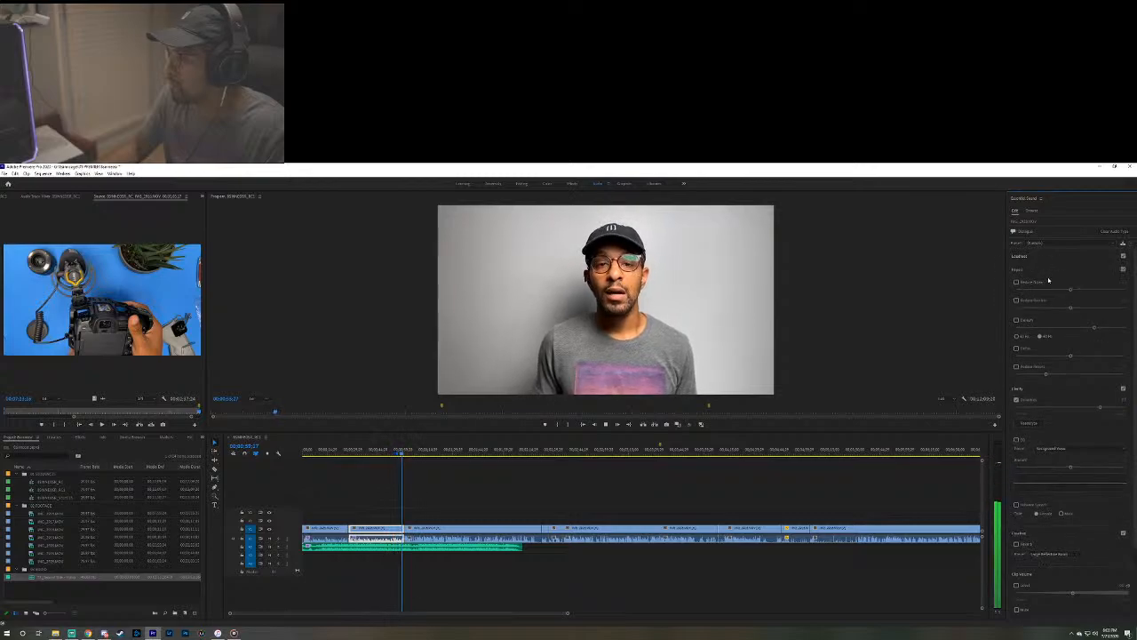
# Try the In a Small Room dialogue preset on the second talking-head clip, and reset it to the default.
pyautogui.click(1056, 244)
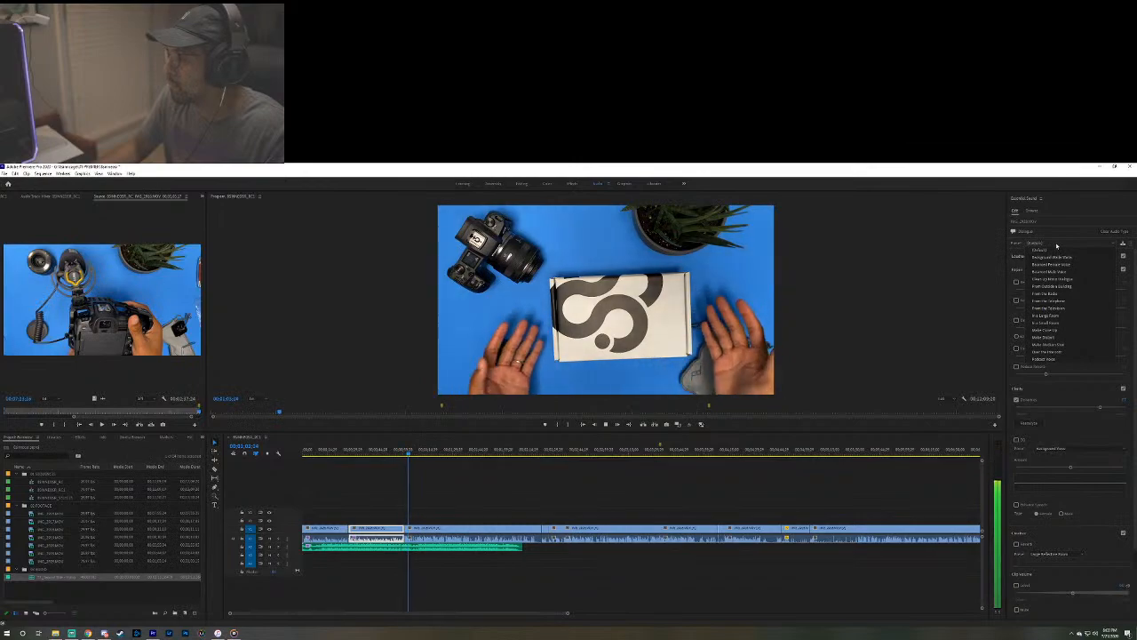
pyautogui.click(1051, 323)
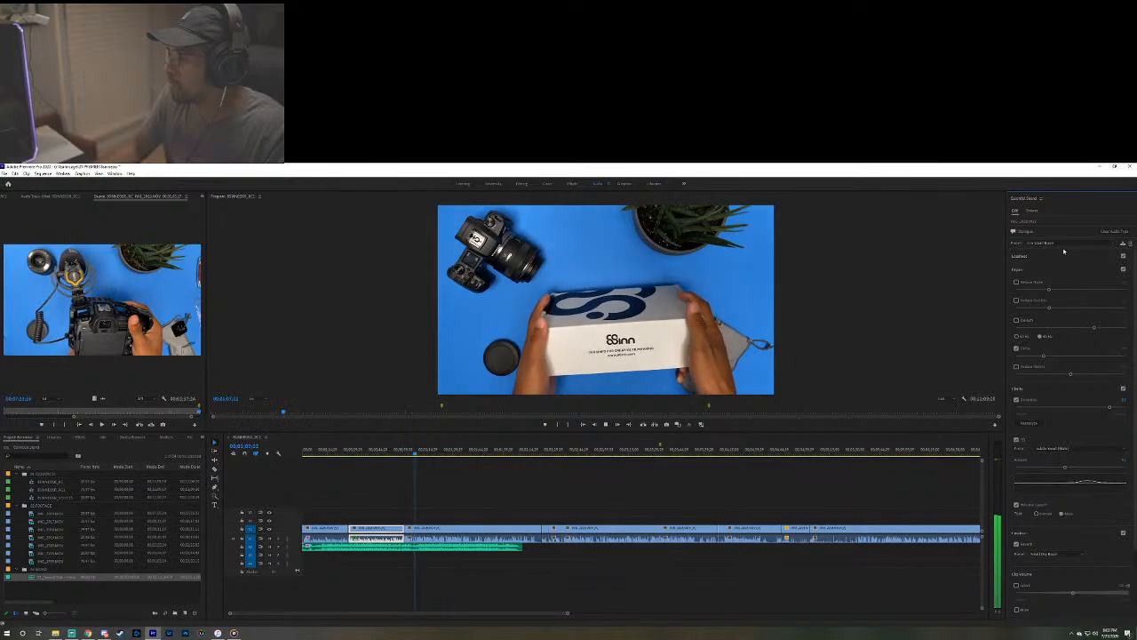
pyautogui.click(1107, 235)
pyautogui.click(1072, 274)
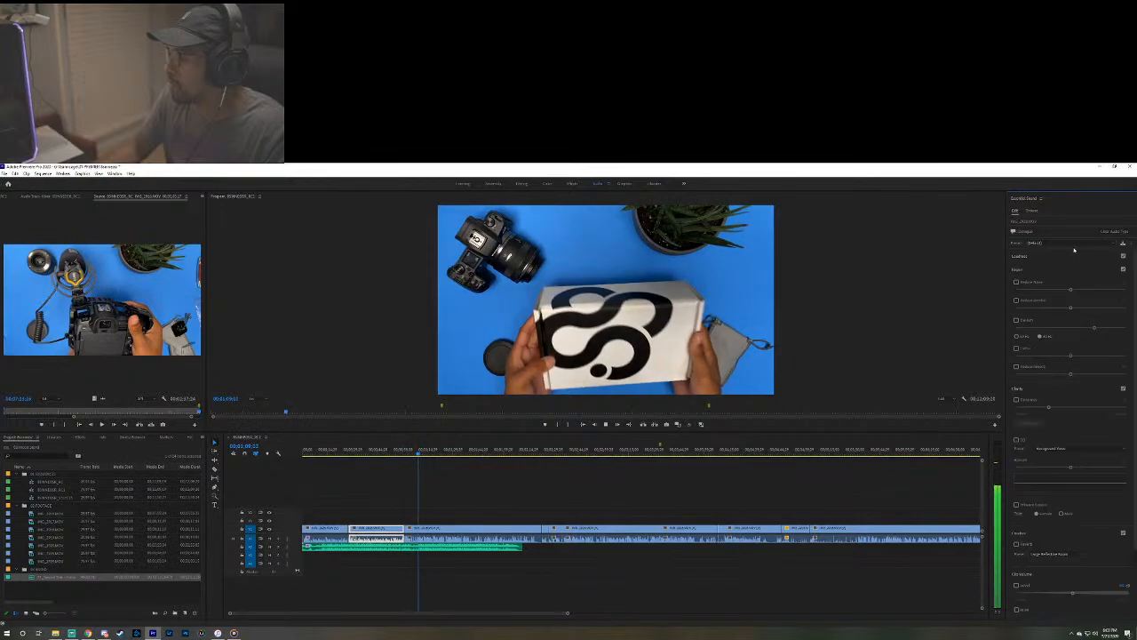
# Apply the Podcast Voice dialogue preset to the second talking-head clip, and replay that clip to check its sound.
pyautogui.click(1045, 243)
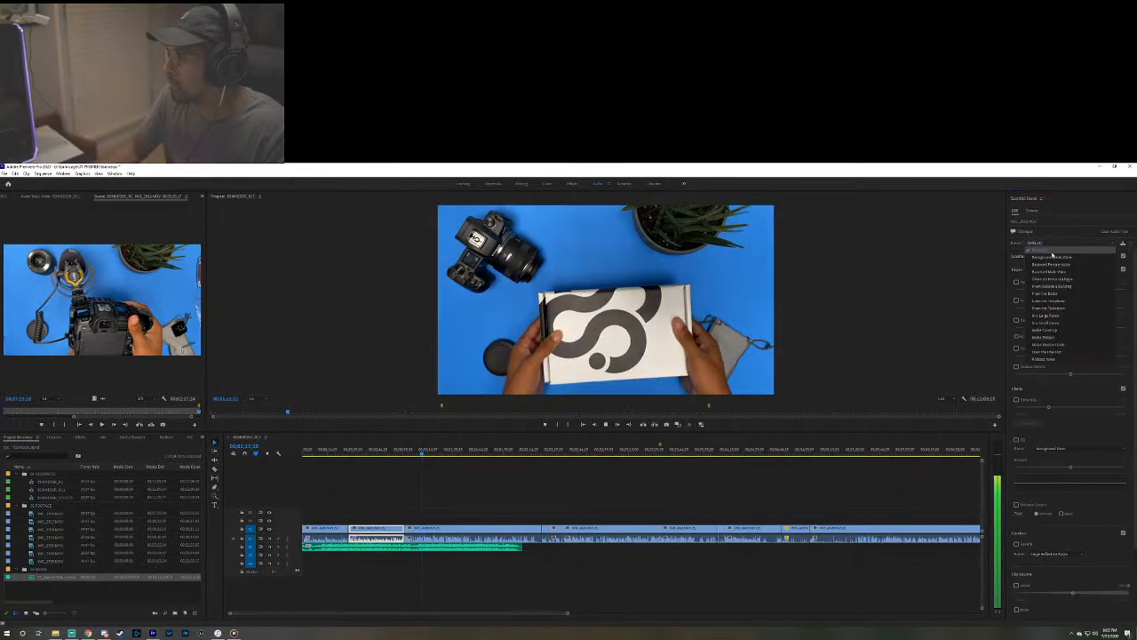
pyautogui.click(1061, 359)
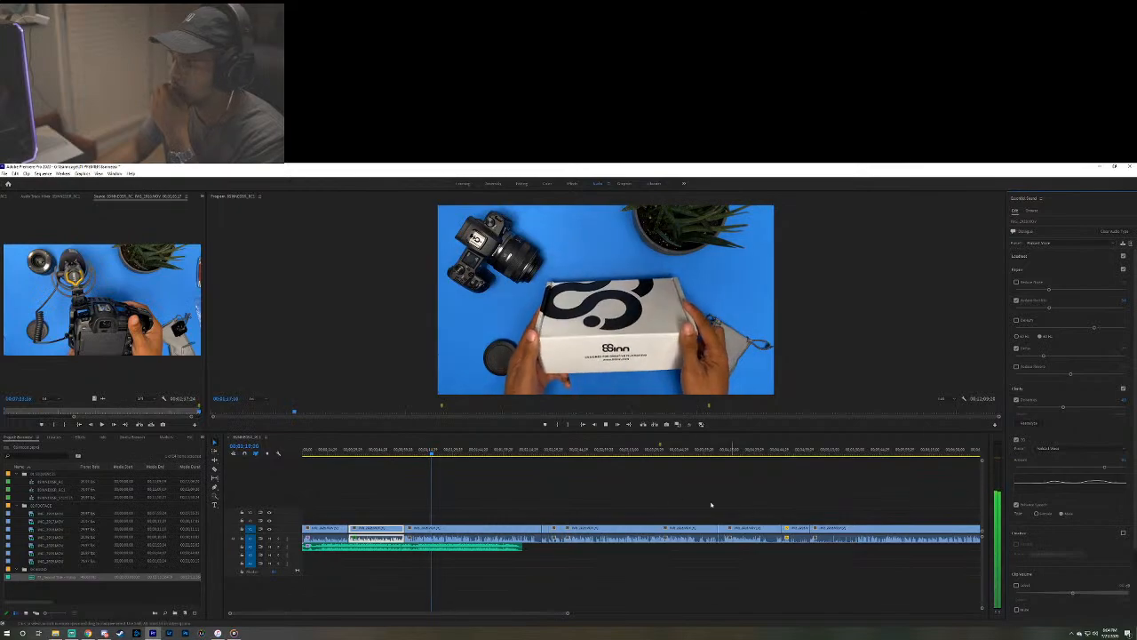
pyautogui.click(316, 449)
pyautogui.click(356, 451)
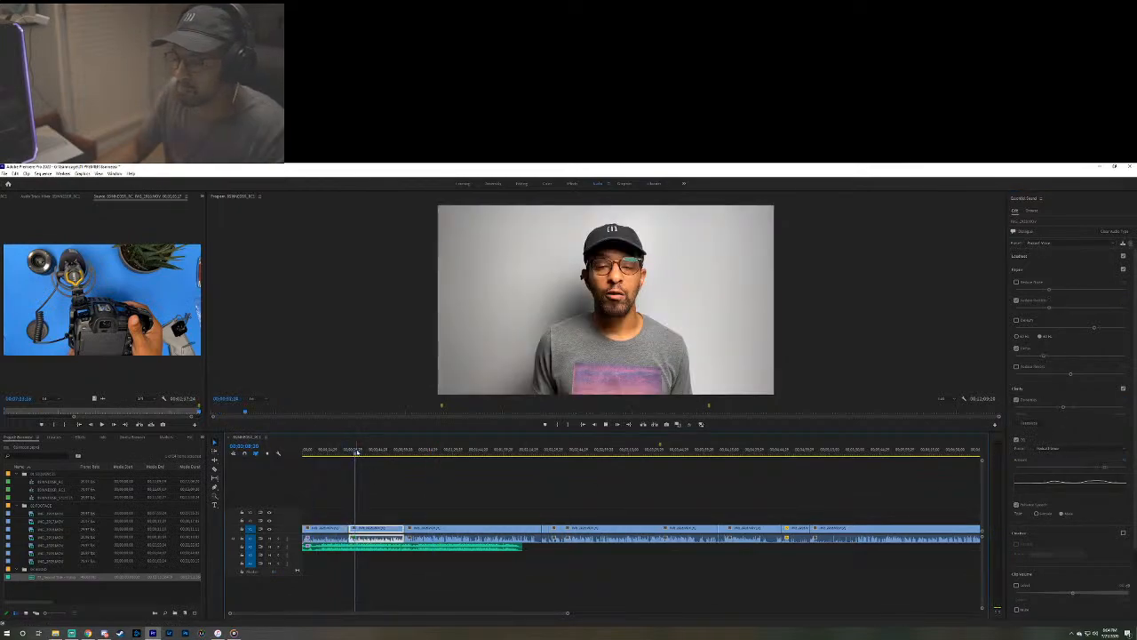
pyautogui.press('space')
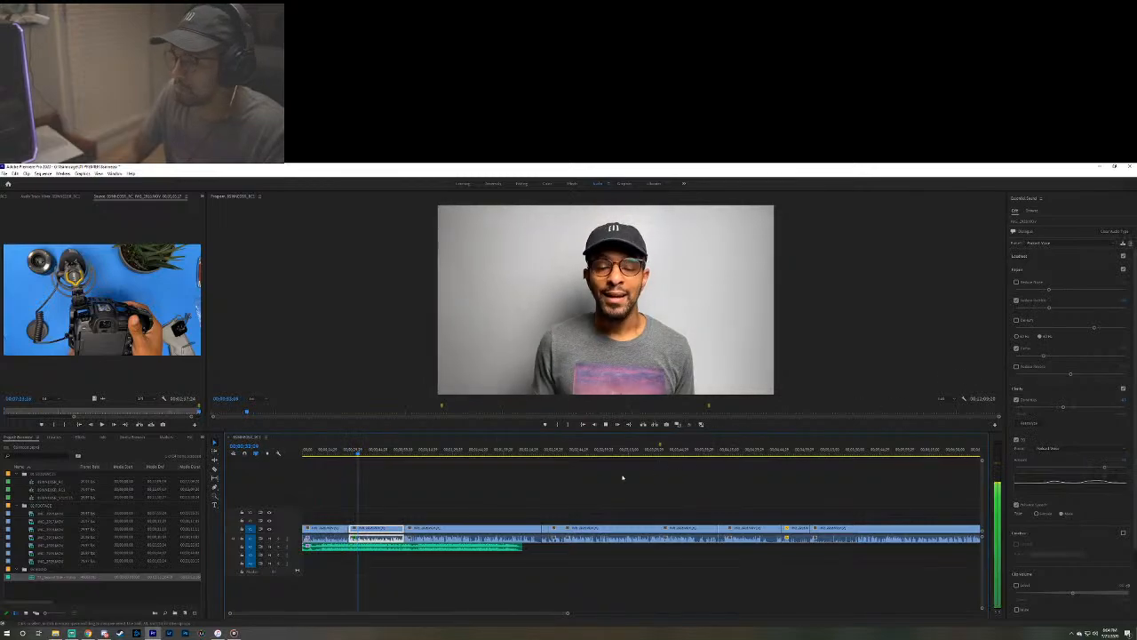
pyautogui.press('space')
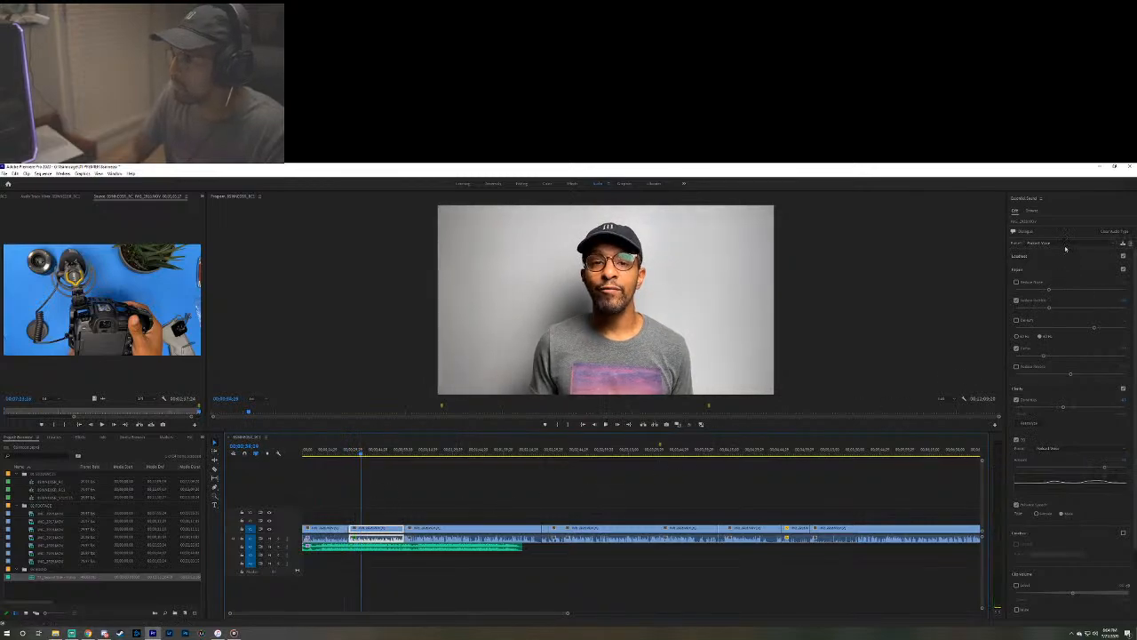
pyautogui.click(1065, 244)
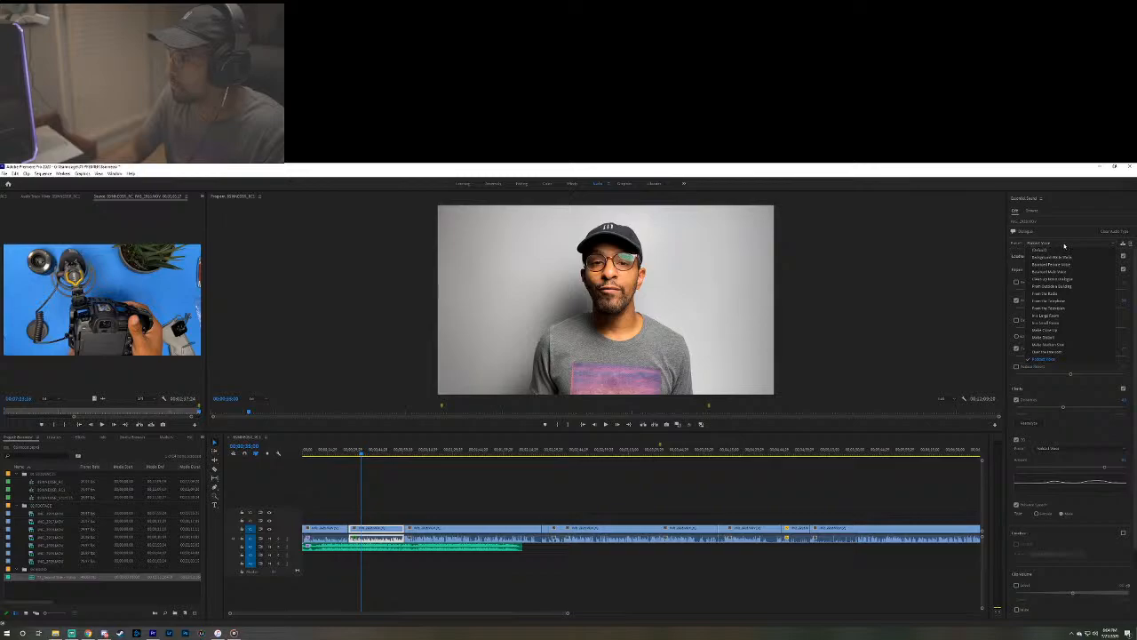
pyautogui.click(1064, 244)
pyautogui.press('space')
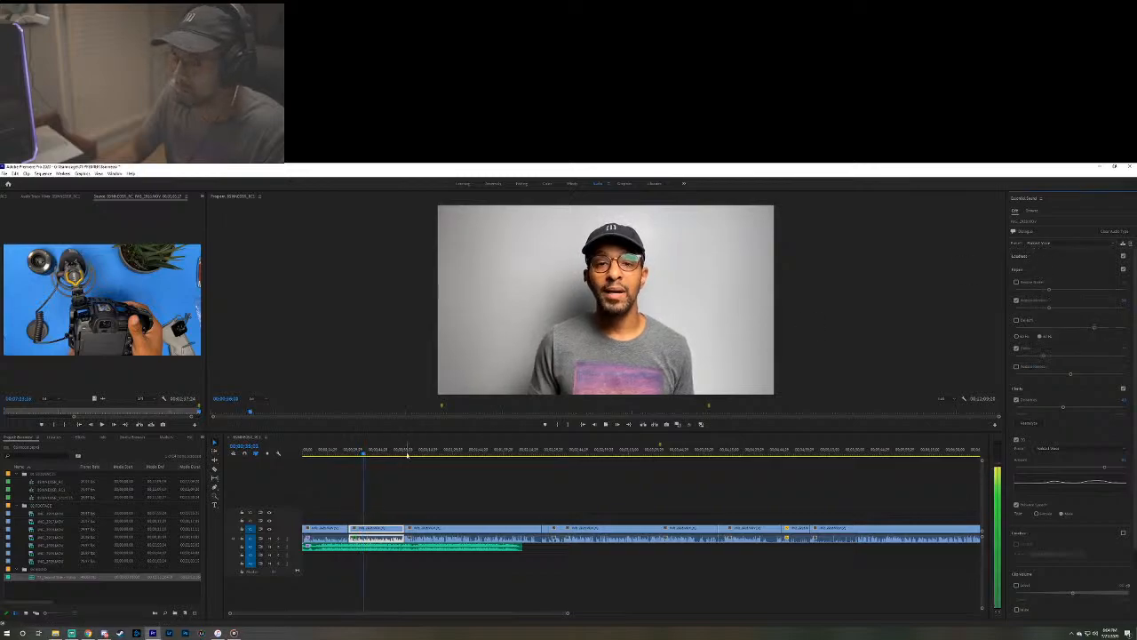
# Apply the Podcast Voice dialogue preset to the first talking-head clip while playing from the start of the sequence.
pyautogui.click(325, 449)
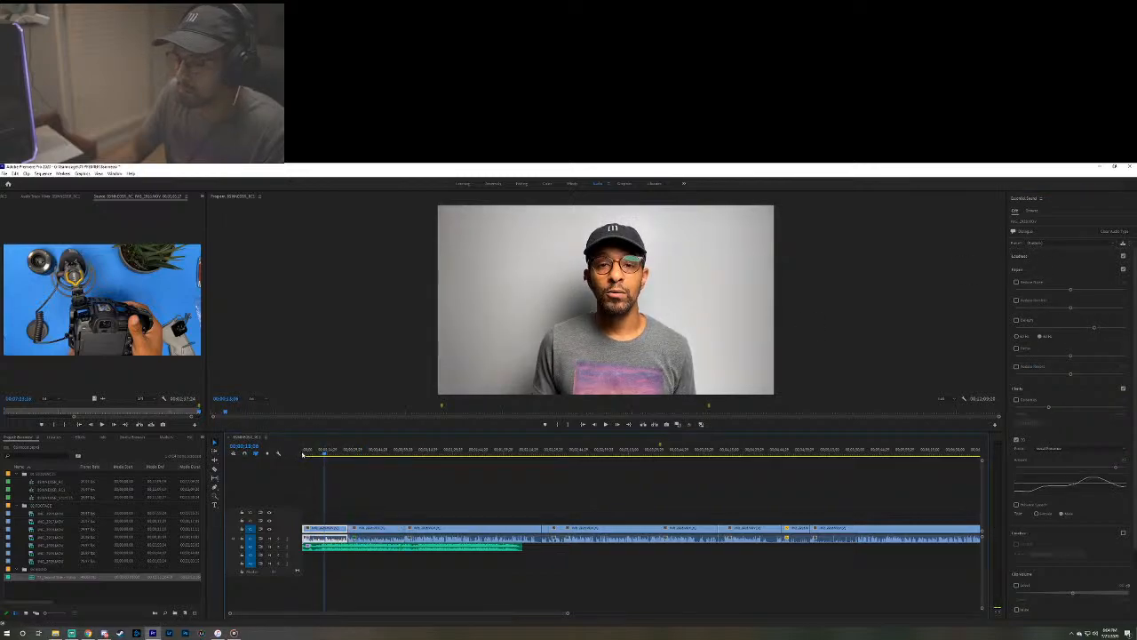
pyautogui.click(303, 451)
pyautogui.press('space')
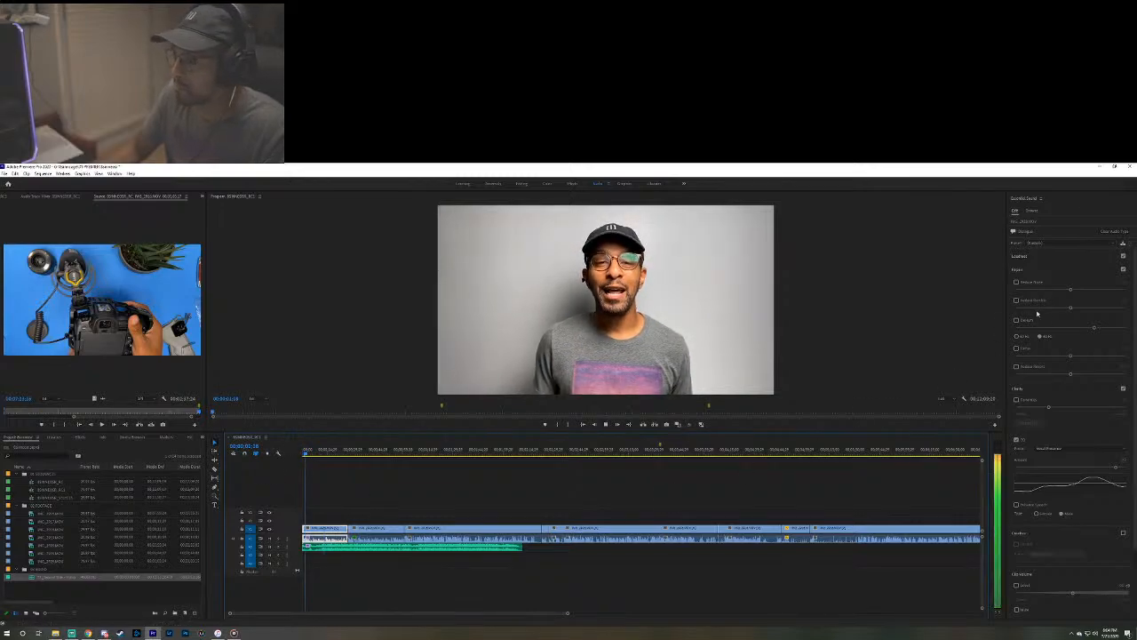
pyautogui.click(1080, 243)
pyautogui.click(1047, 359)
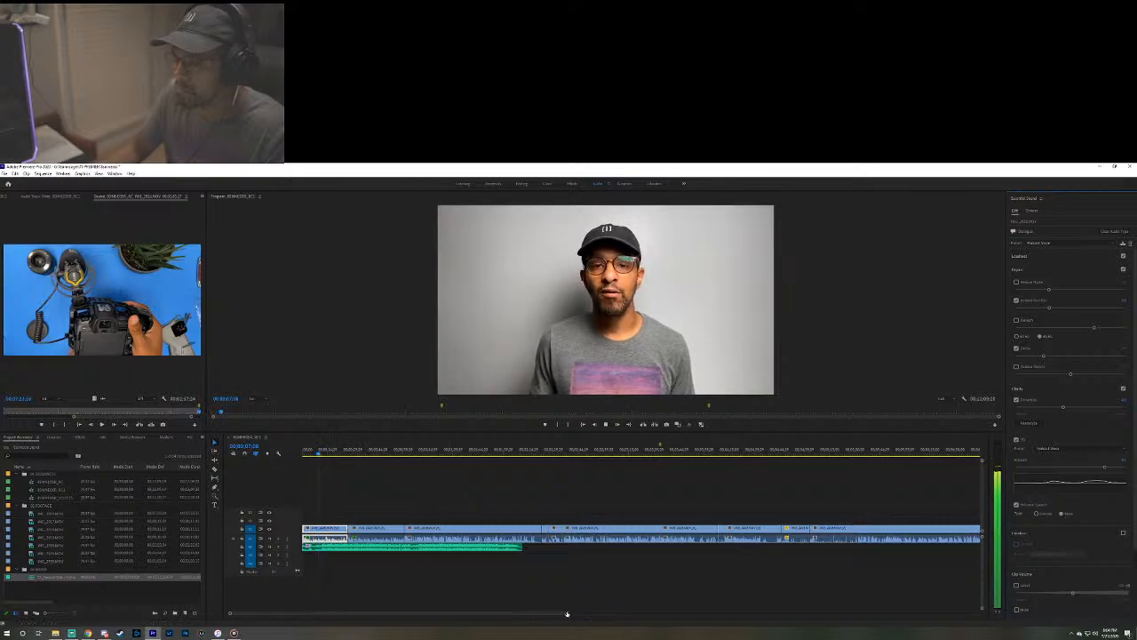
# Apply the Podcast Voice dialogue preset to the very short clip between the first and second talking-head clips.
pyautogui.moveTo(563, 614); pyautogui.dragTo(326, 613)
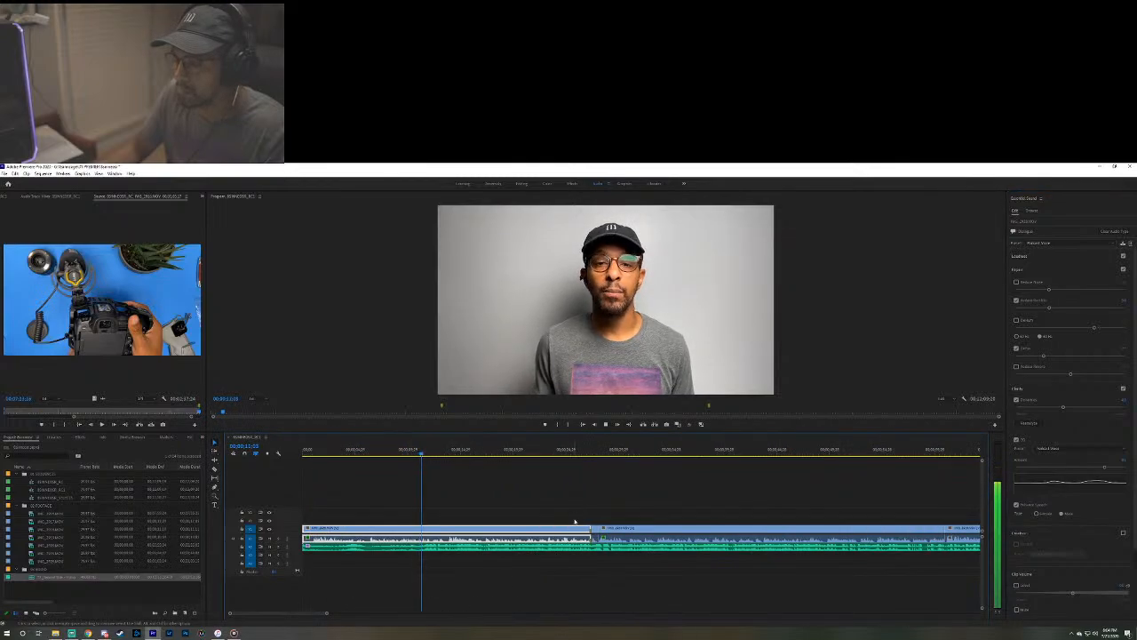
pyautogui.click(585, 453)
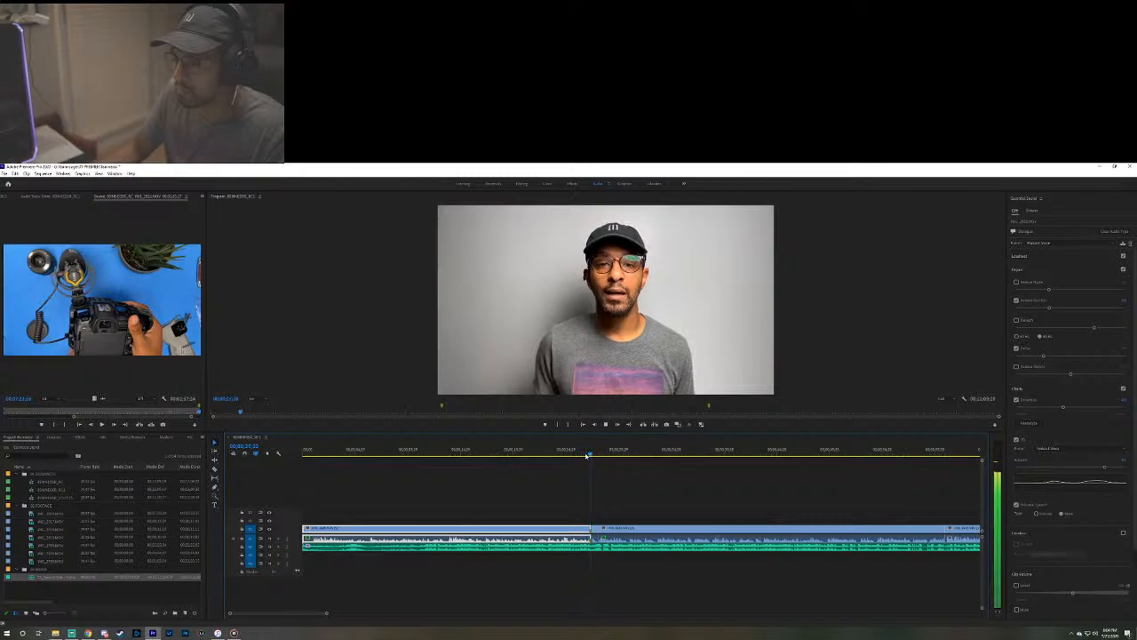
pyautogui.click(598, 536)
pyautogui.click(594, 536)
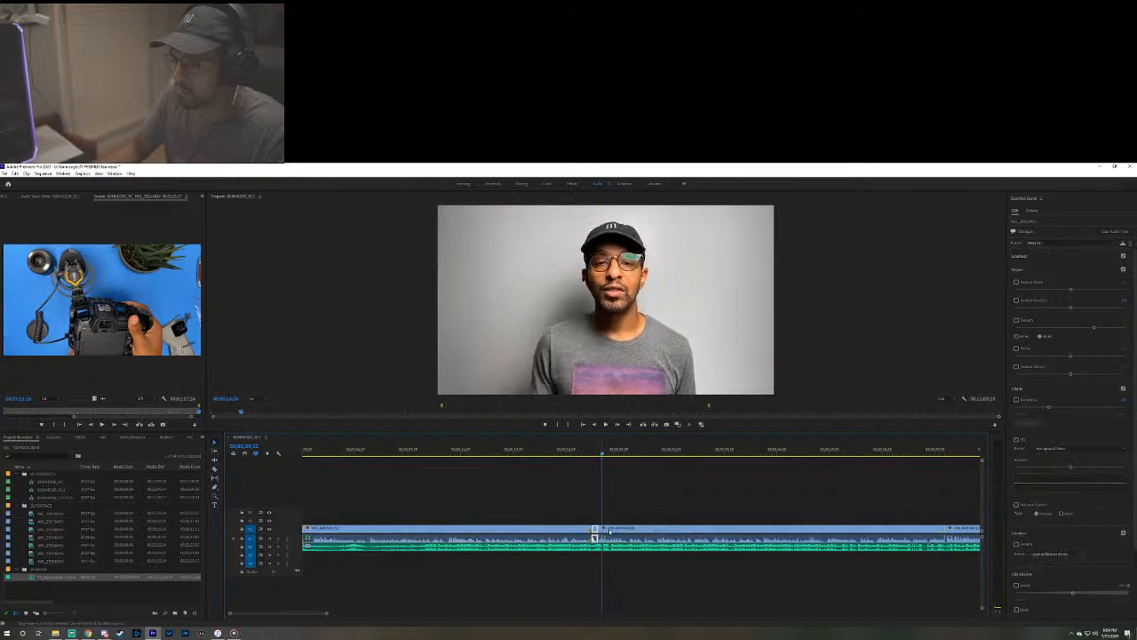
pyautogui.click(1049, 243)
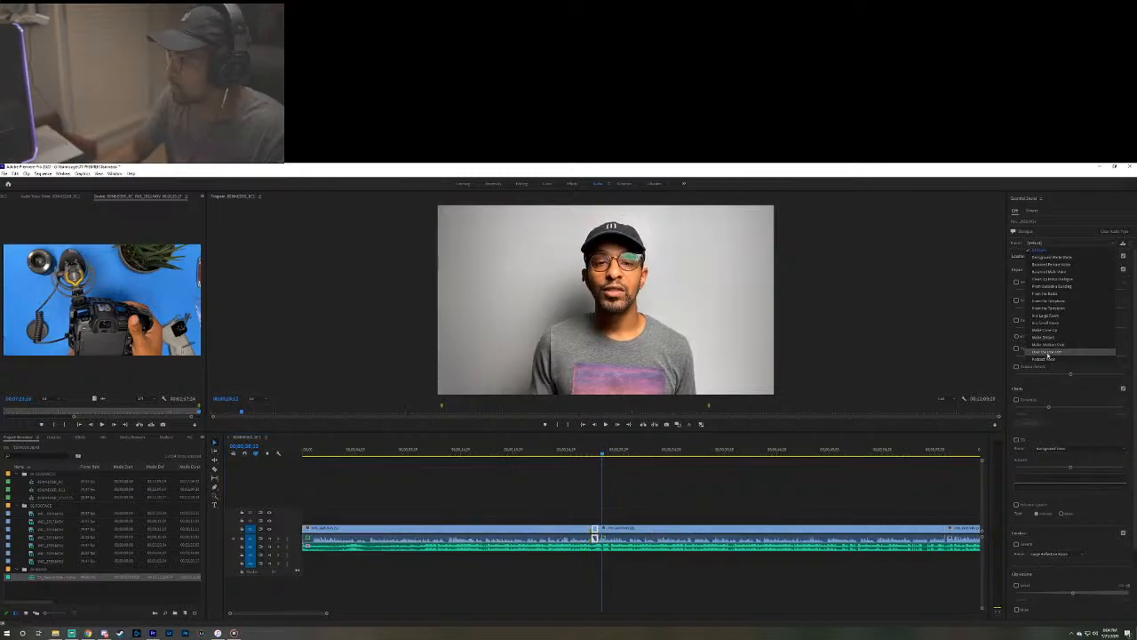
pyautogui.click(1071, 351)
# Replay the opening of the sequence and the cut between the first two talking-head clips to check the voice sound.
pyautogui.click(588, 454)
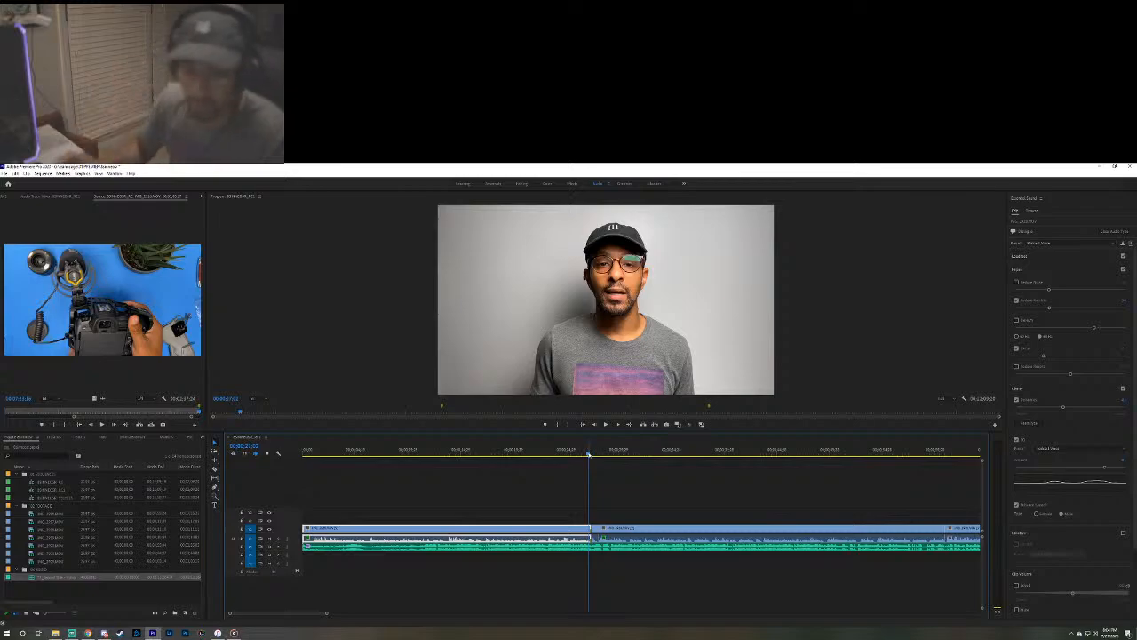
pyautogui.press('space')
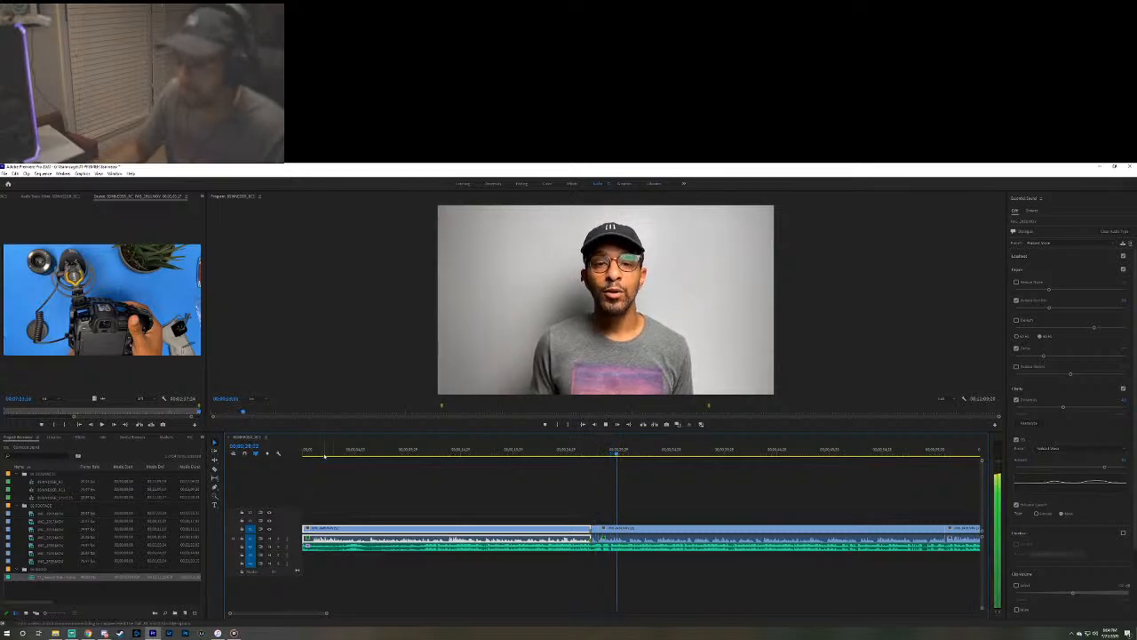
pyautogui.click(303, 453)
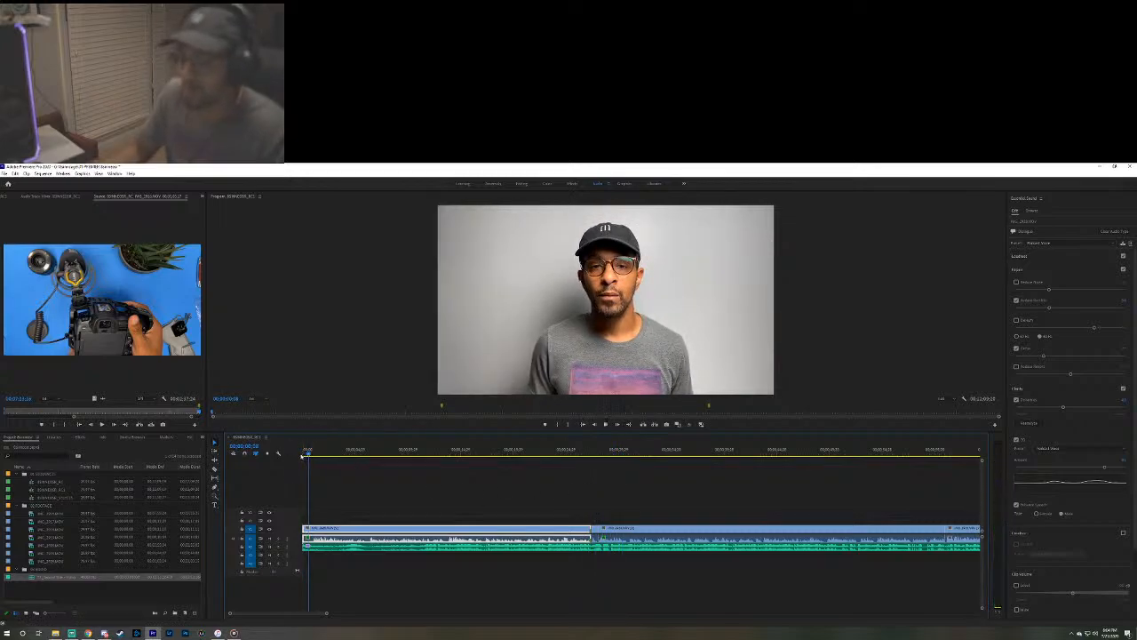
pyautogui.press('space')
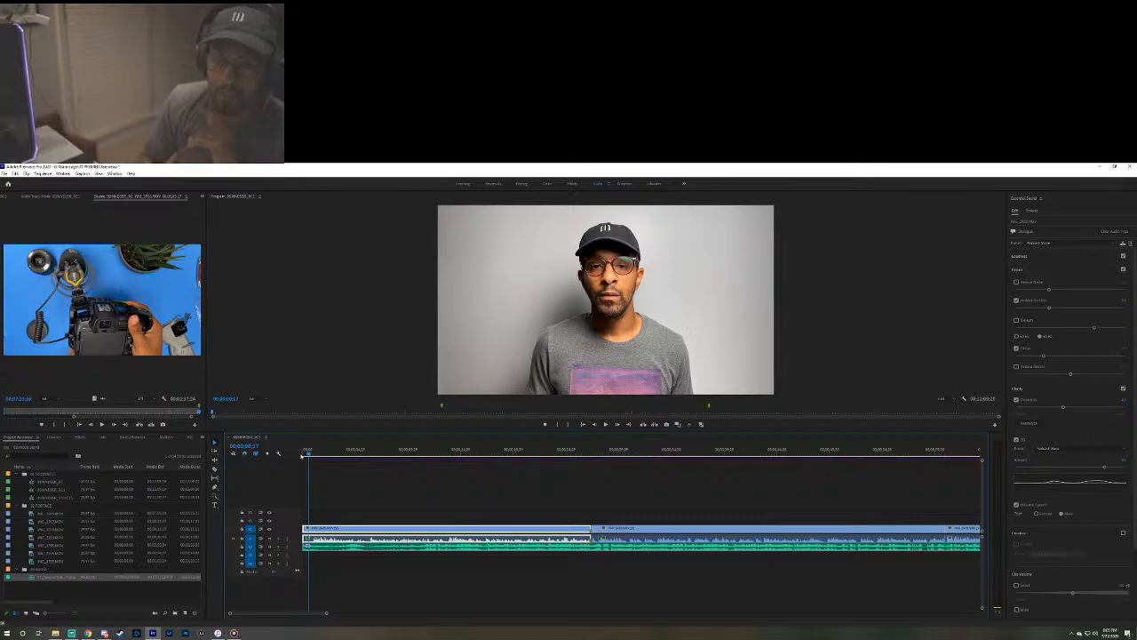
pyautogui.press('space')
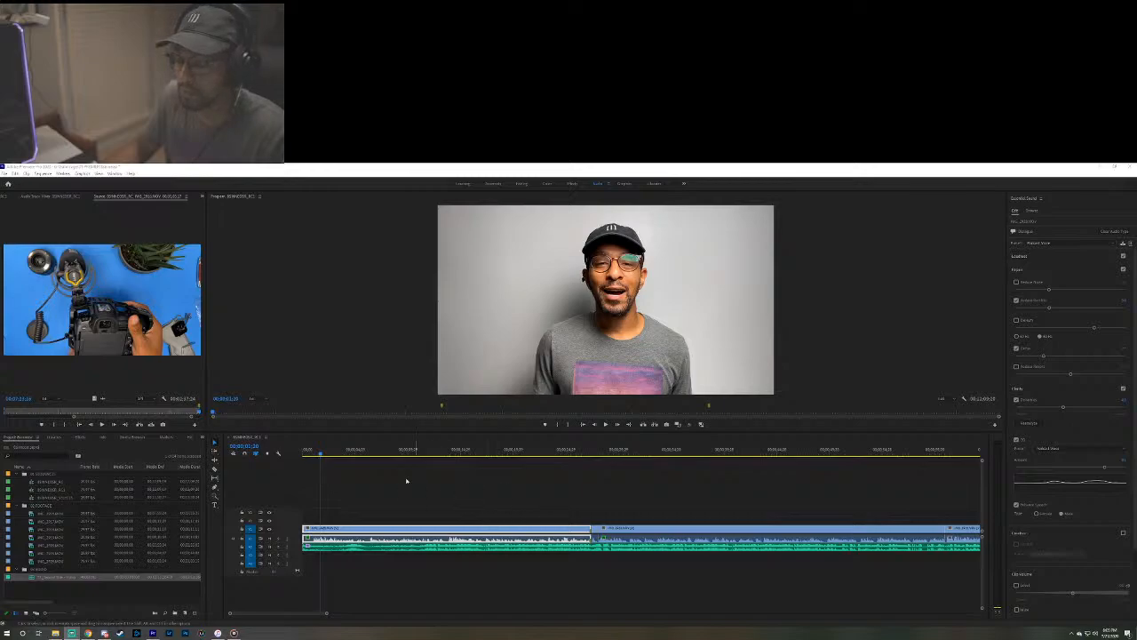
pyautogui.press('space')
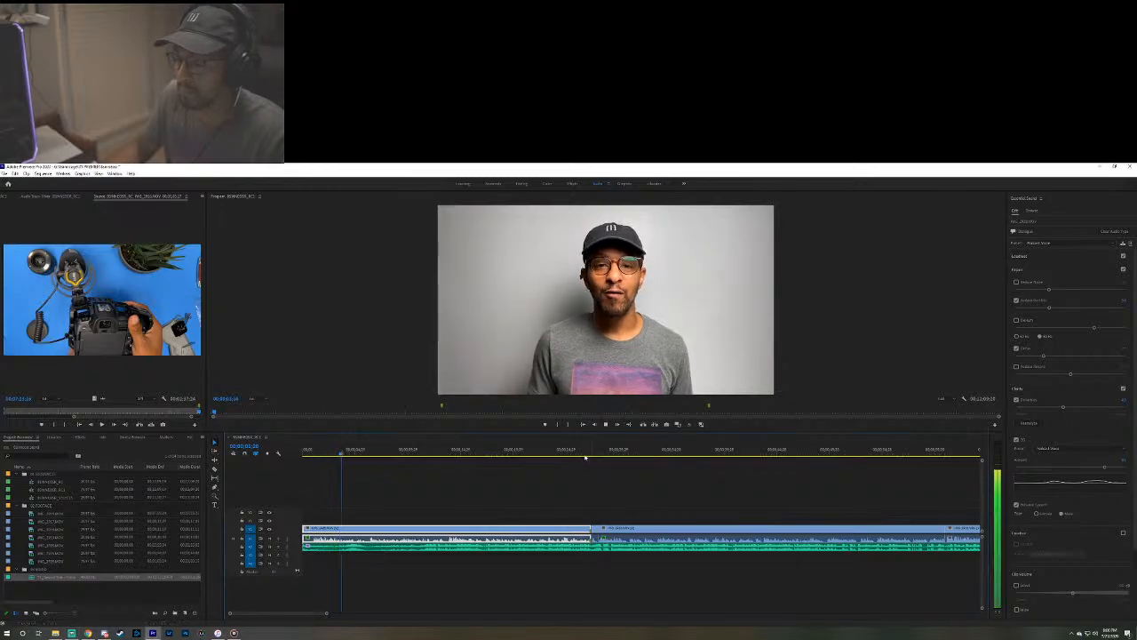
pyautogui.click(584, 456)
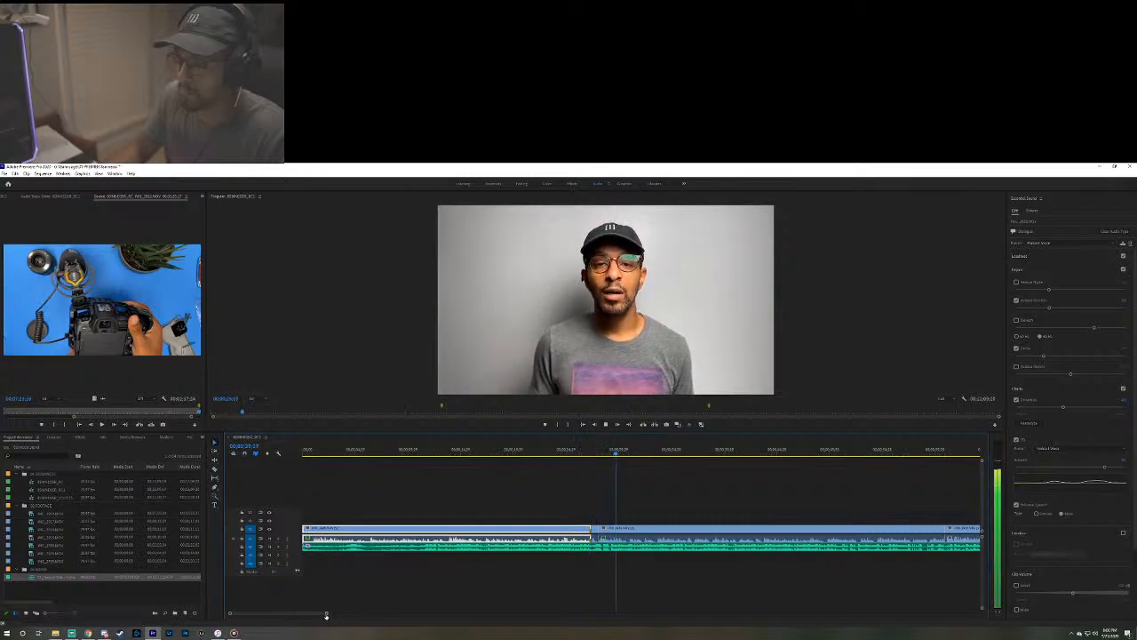
# Play the second talking-head clip up to its cut into the overhead unboxing clip to compare the audio.
pyautogui.moveTo(326, 615); pyautogui.dragTo(542, 620)
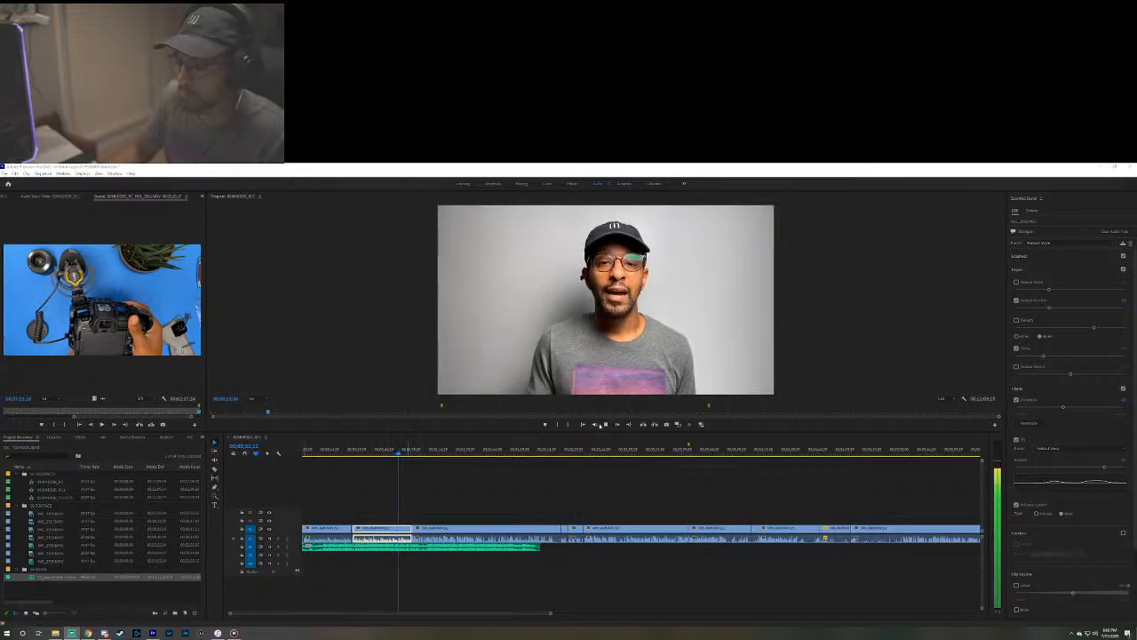
pyautogui.click(434, 585)
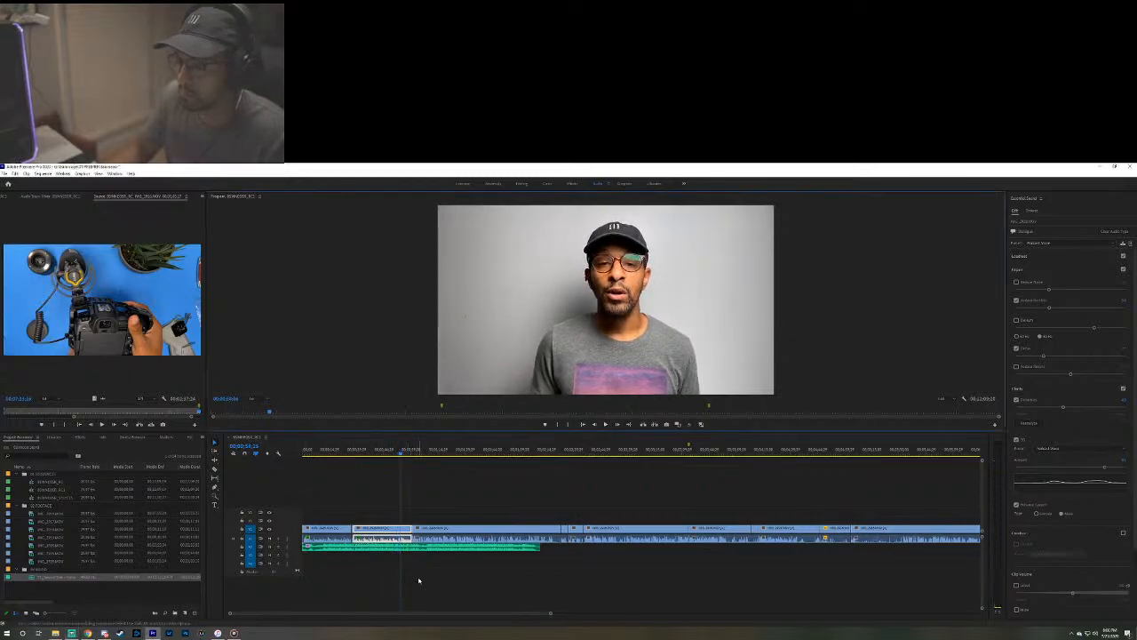
pyautogui.click(363, 505)
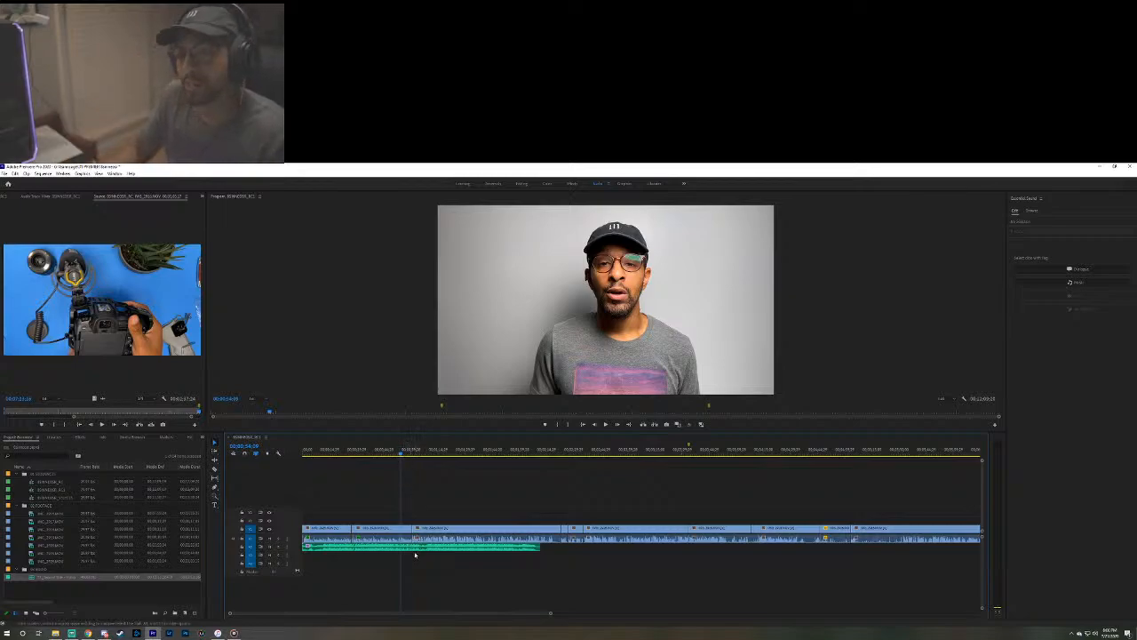
pyautogui.click(404, 451)
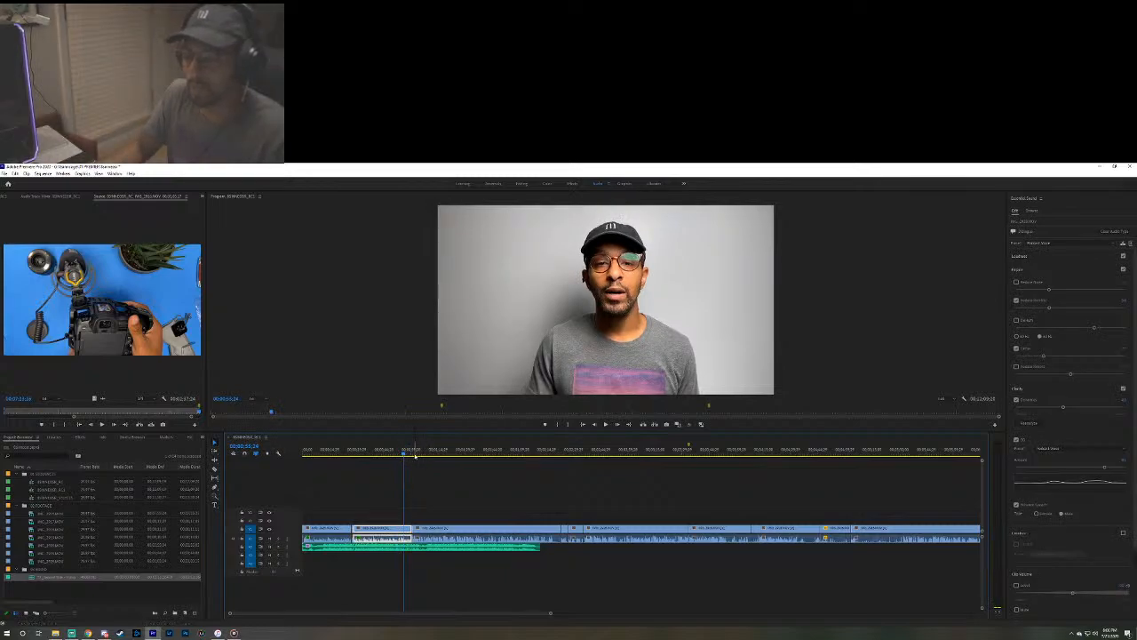
pyautogui.click(414, 453)
pyautogui.click(409, 451)
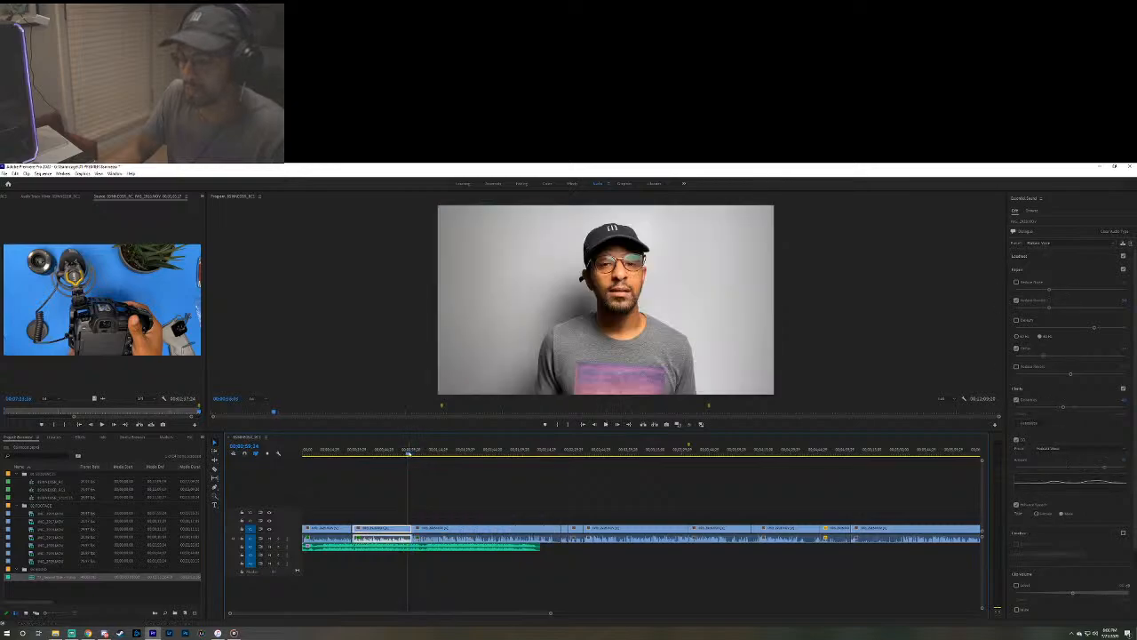
# Listen to the dialogue and music mix over the opening of the overhead unboxing clip.
pyautogui.press('space')
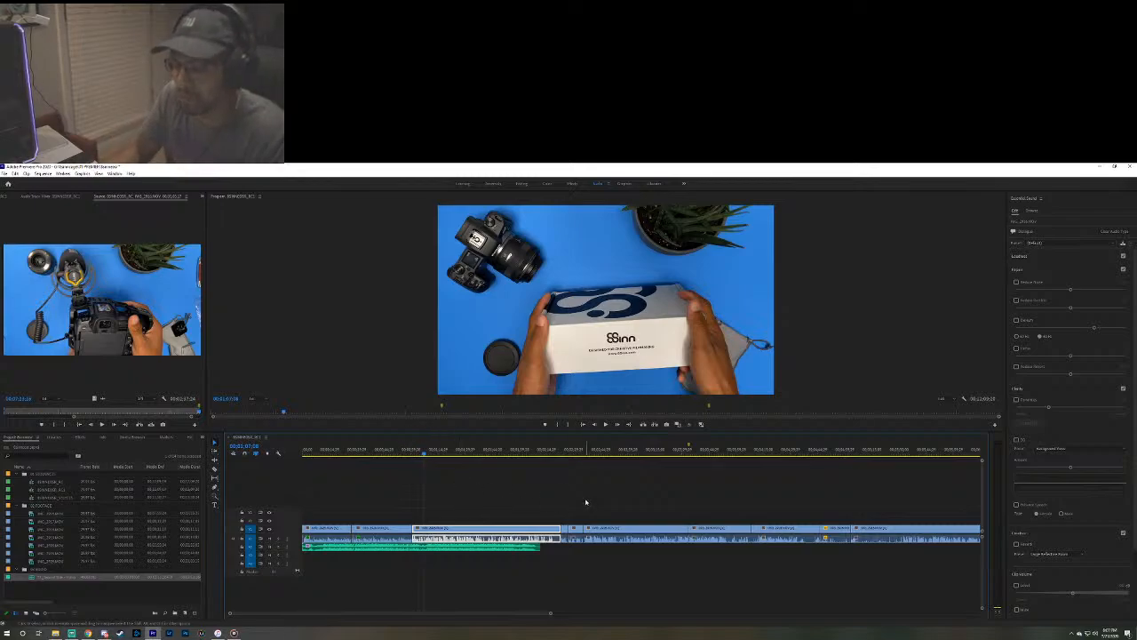
pyautogui.press('space')
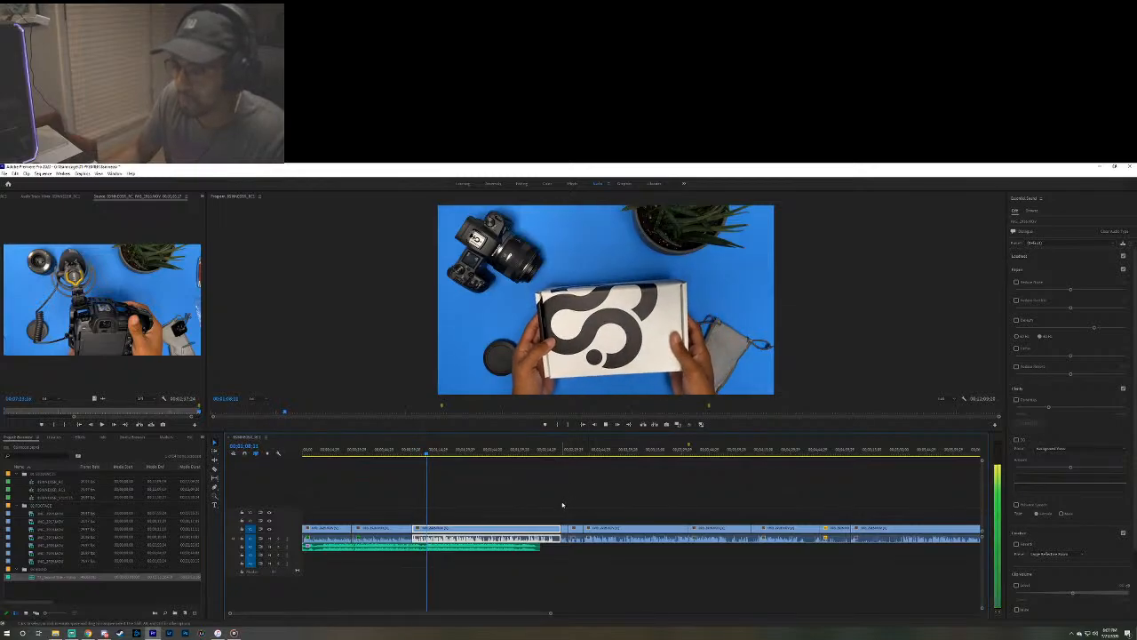
pyautogui.press('space')
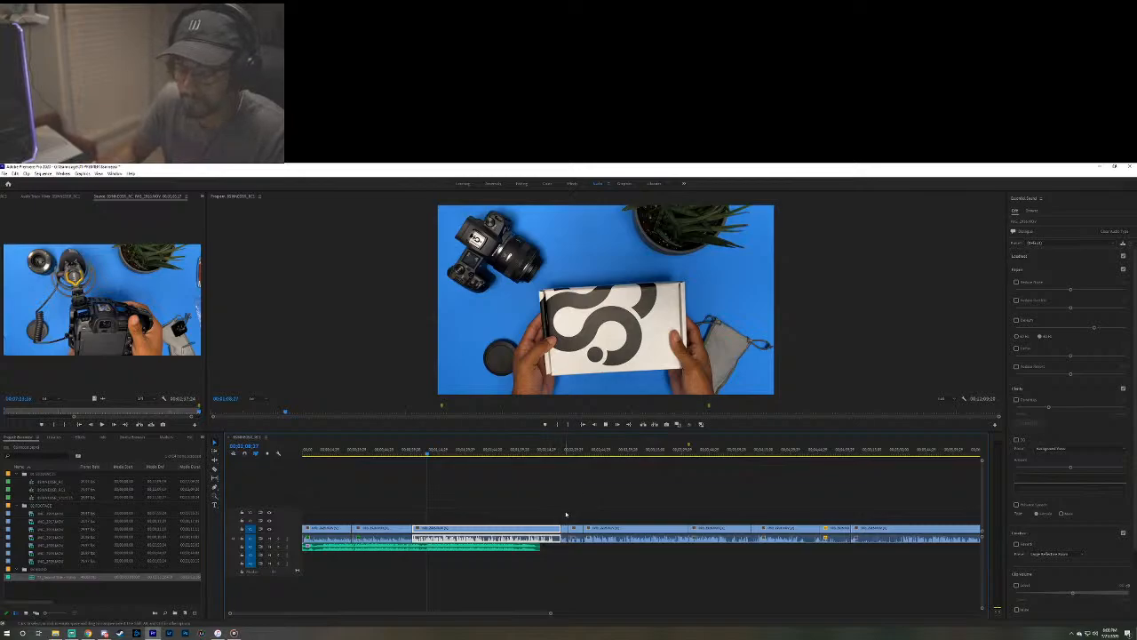
pyautogui.press('space')
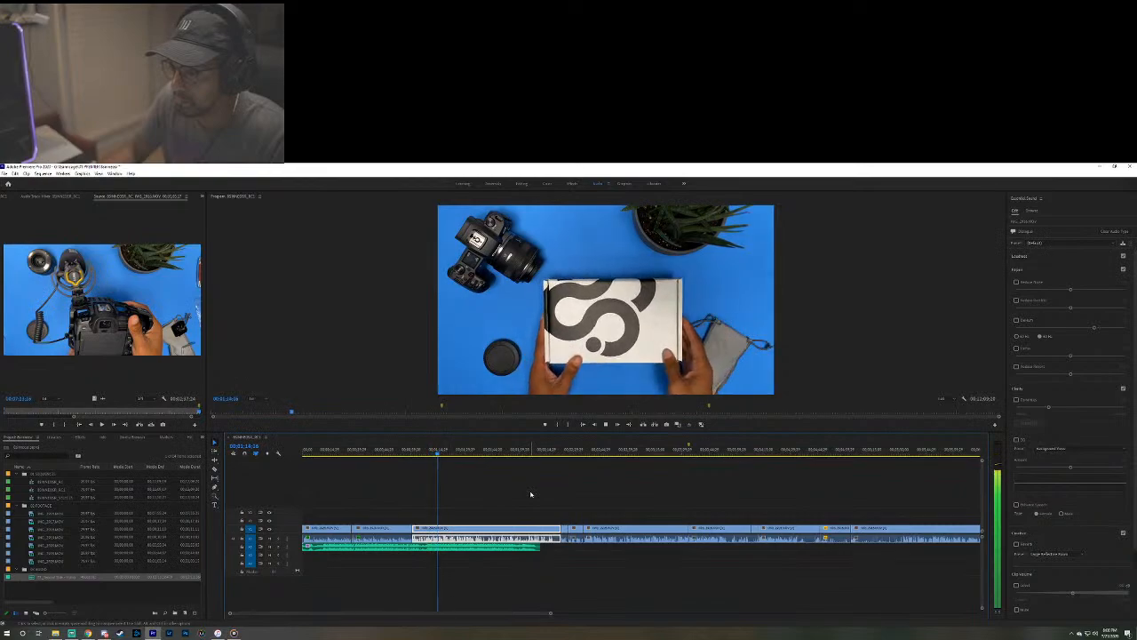
pyautogui.press('space')
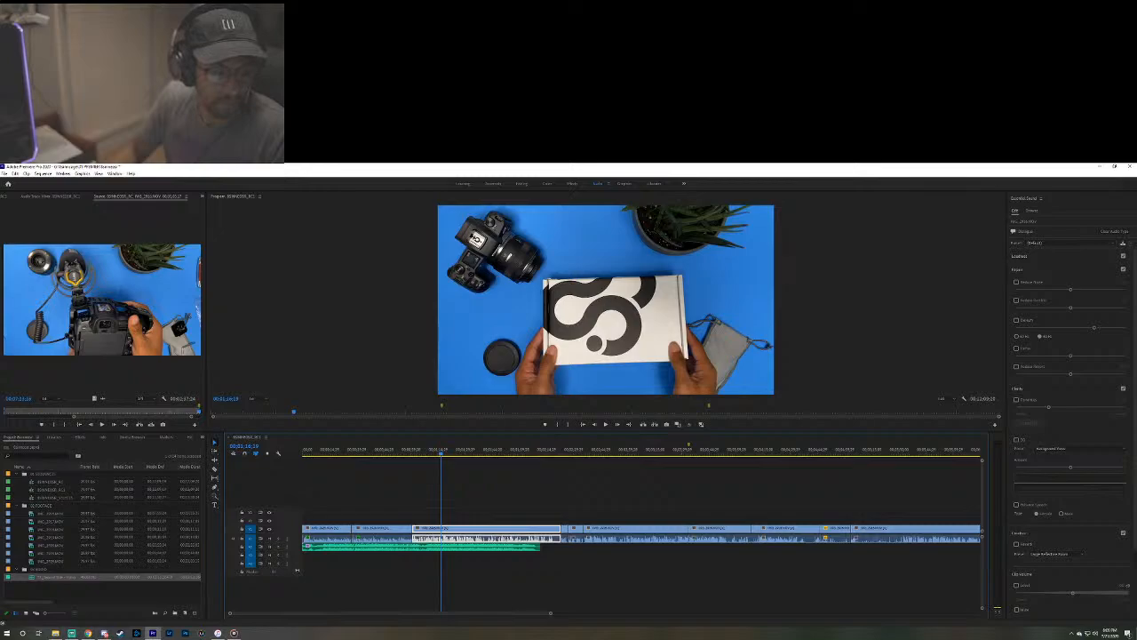
# Move the playhead to the end of the music clip and show the whole sequence in the timeline.
pyautogui.click(541, 459)
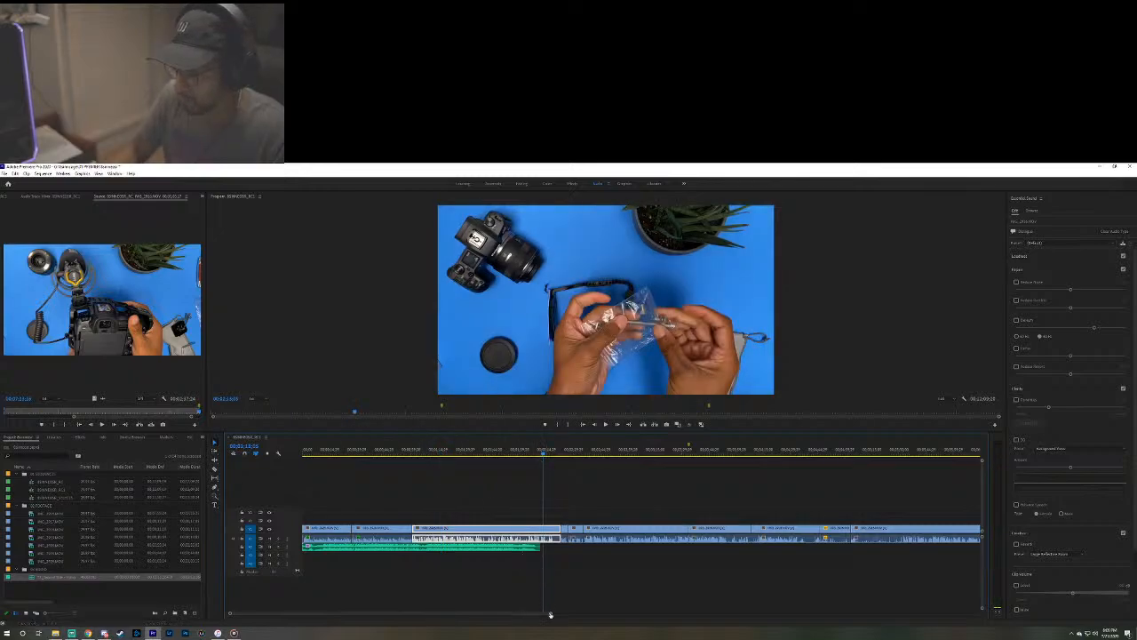
pyautogui.moveTo(550, 614); pyautogui.dragTo(820, 609)
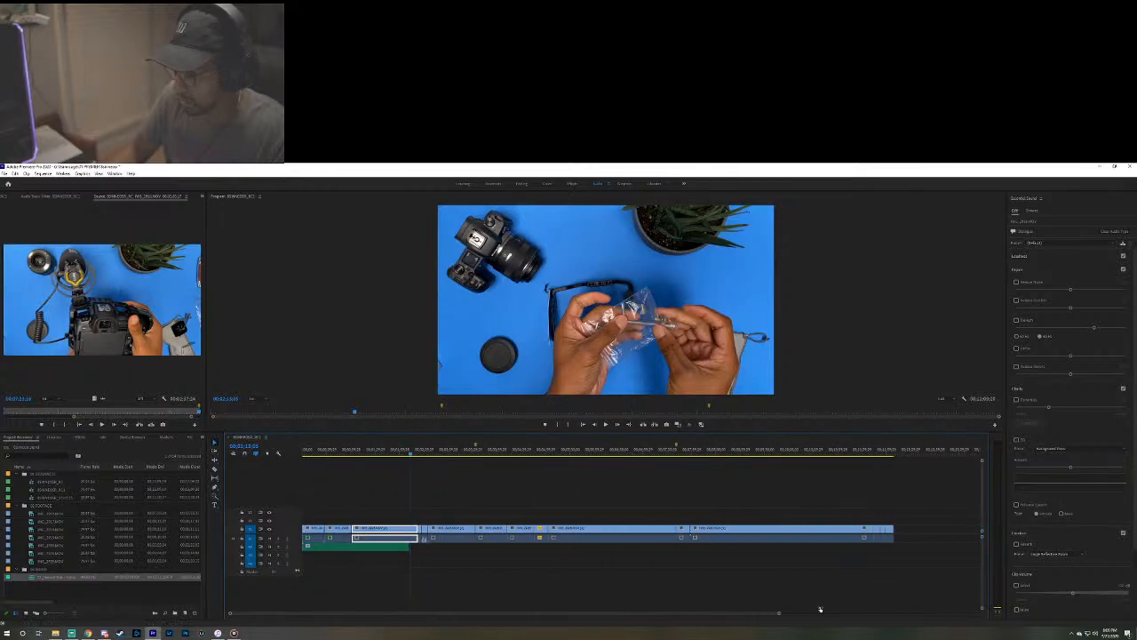